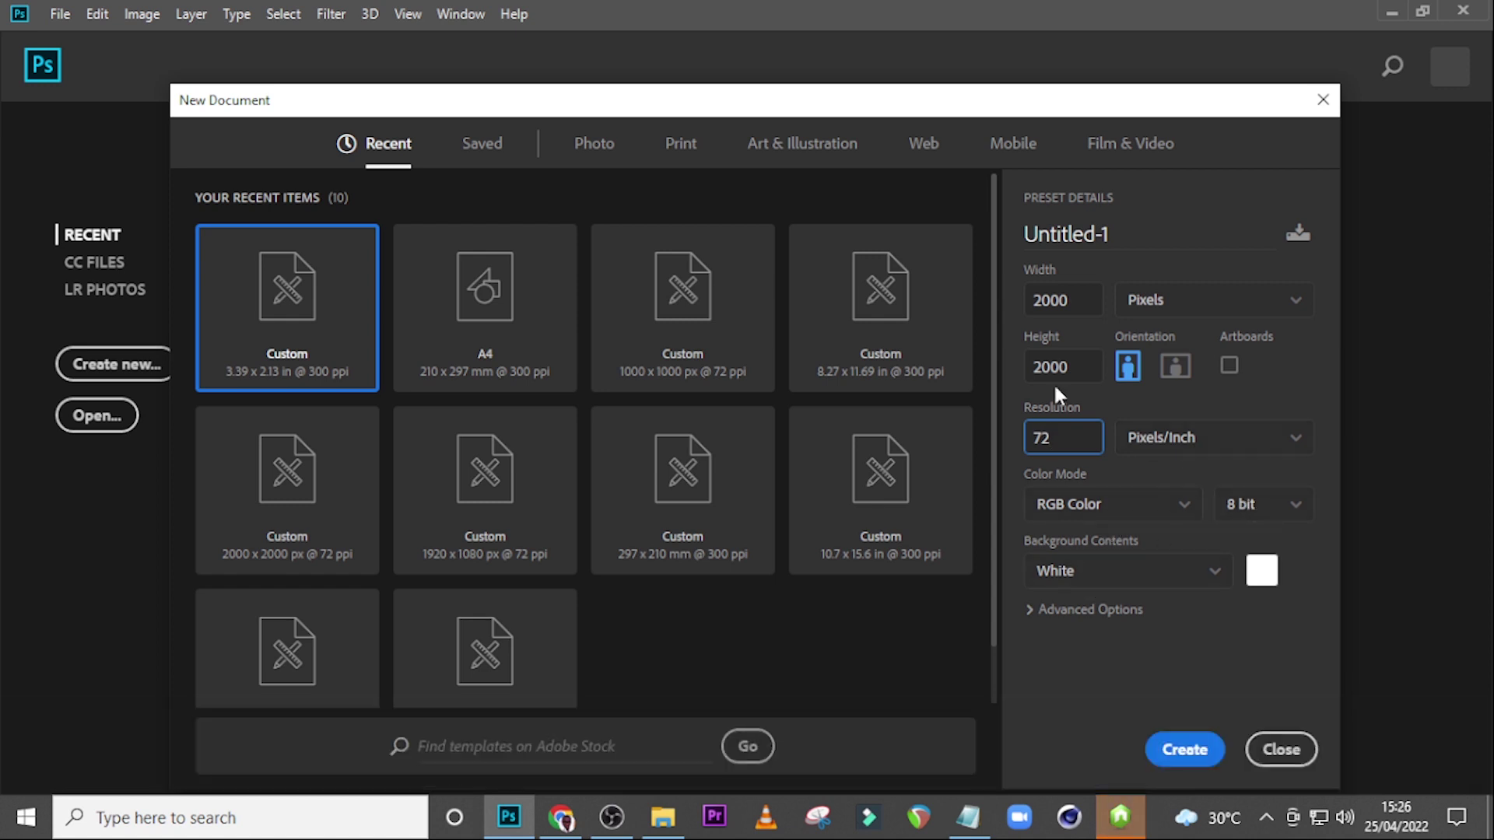
Step: Name the new 2000 by 2000 pixel document COPORATE MEETING FLYER and create it
drag(1123, 235, 1022, 235)
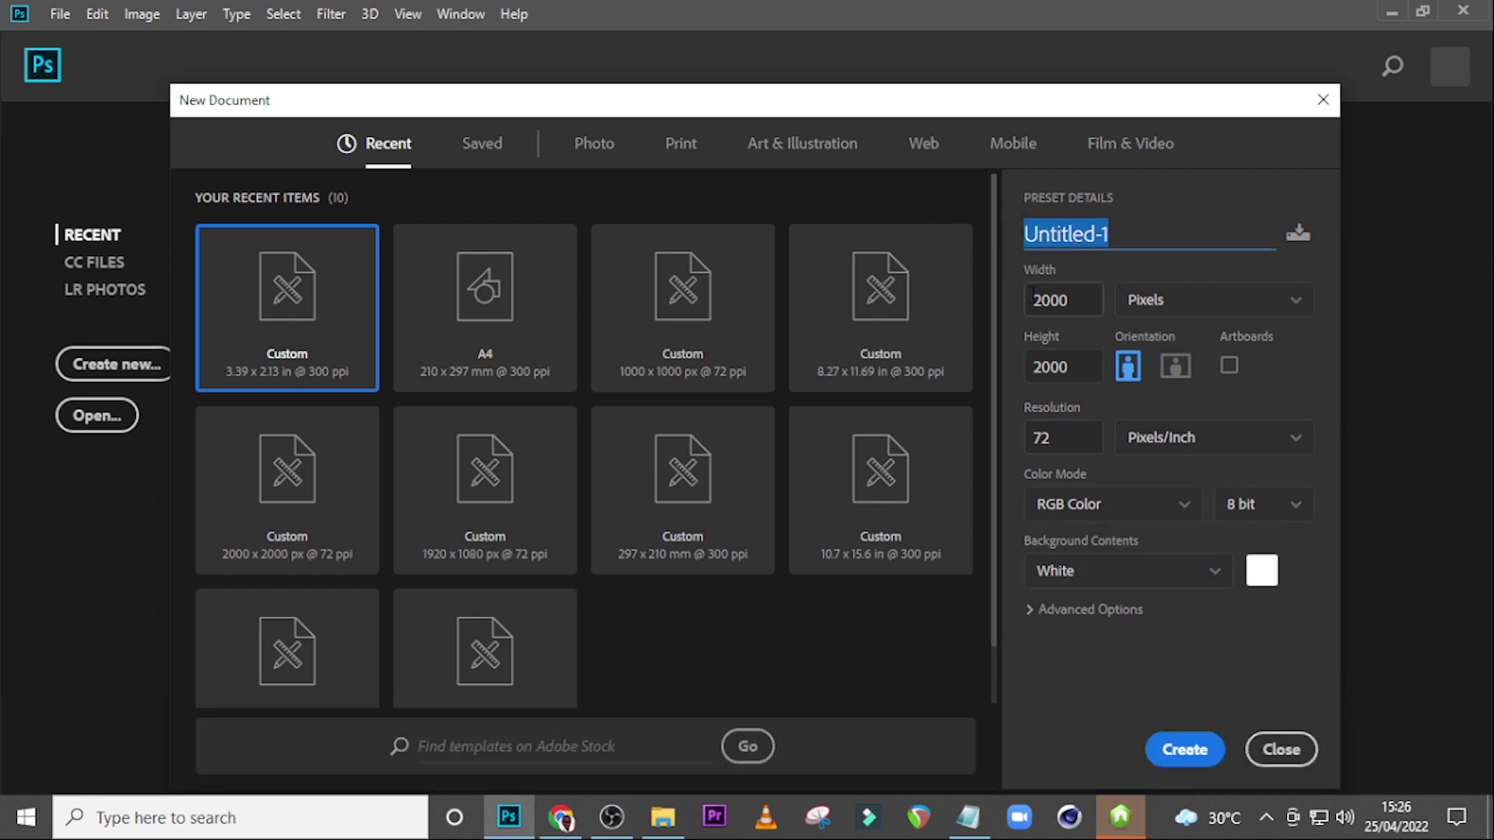
text(COPORA)
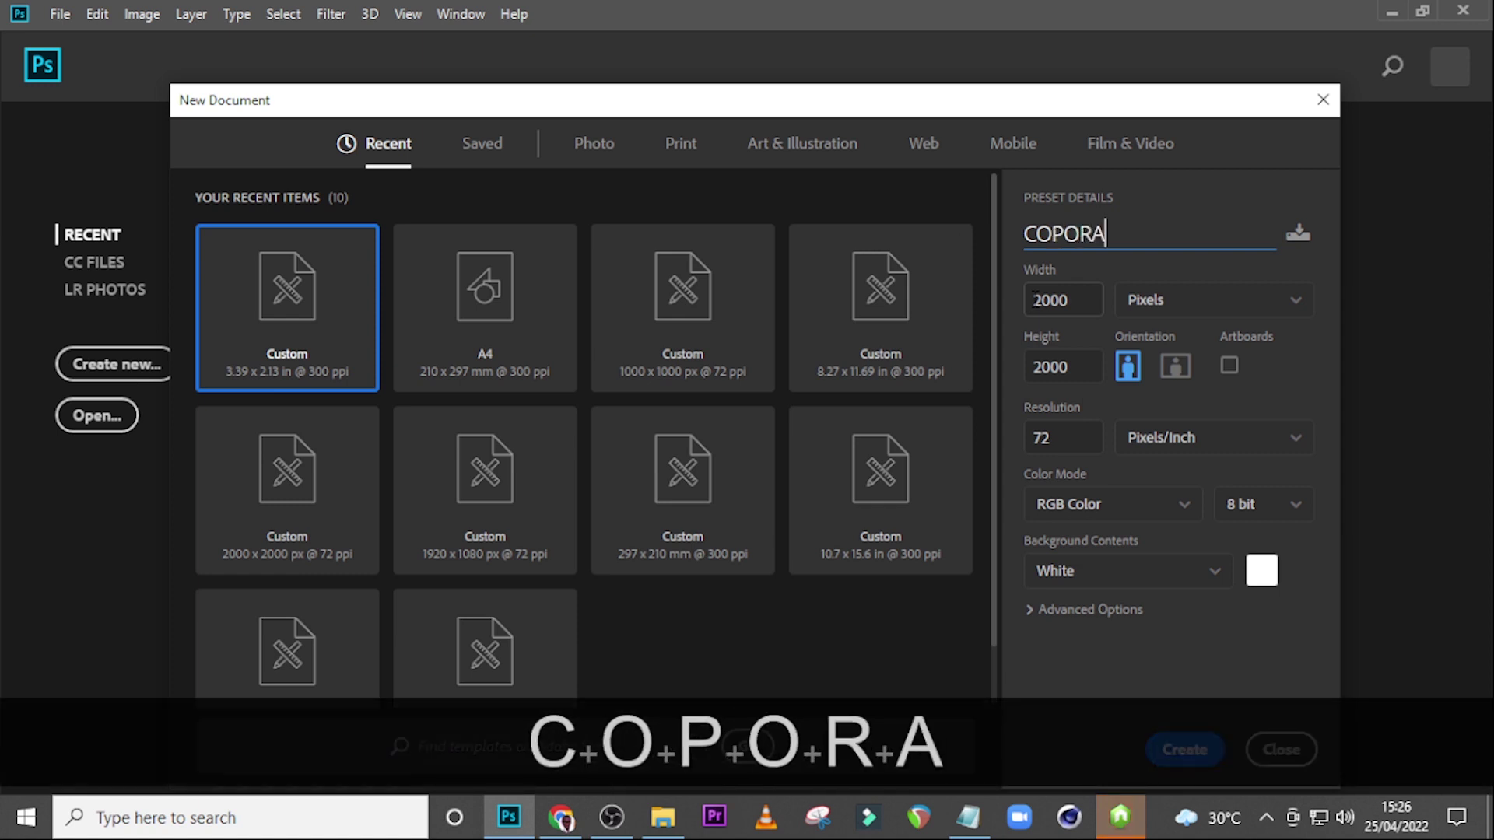
text(TE MEE)
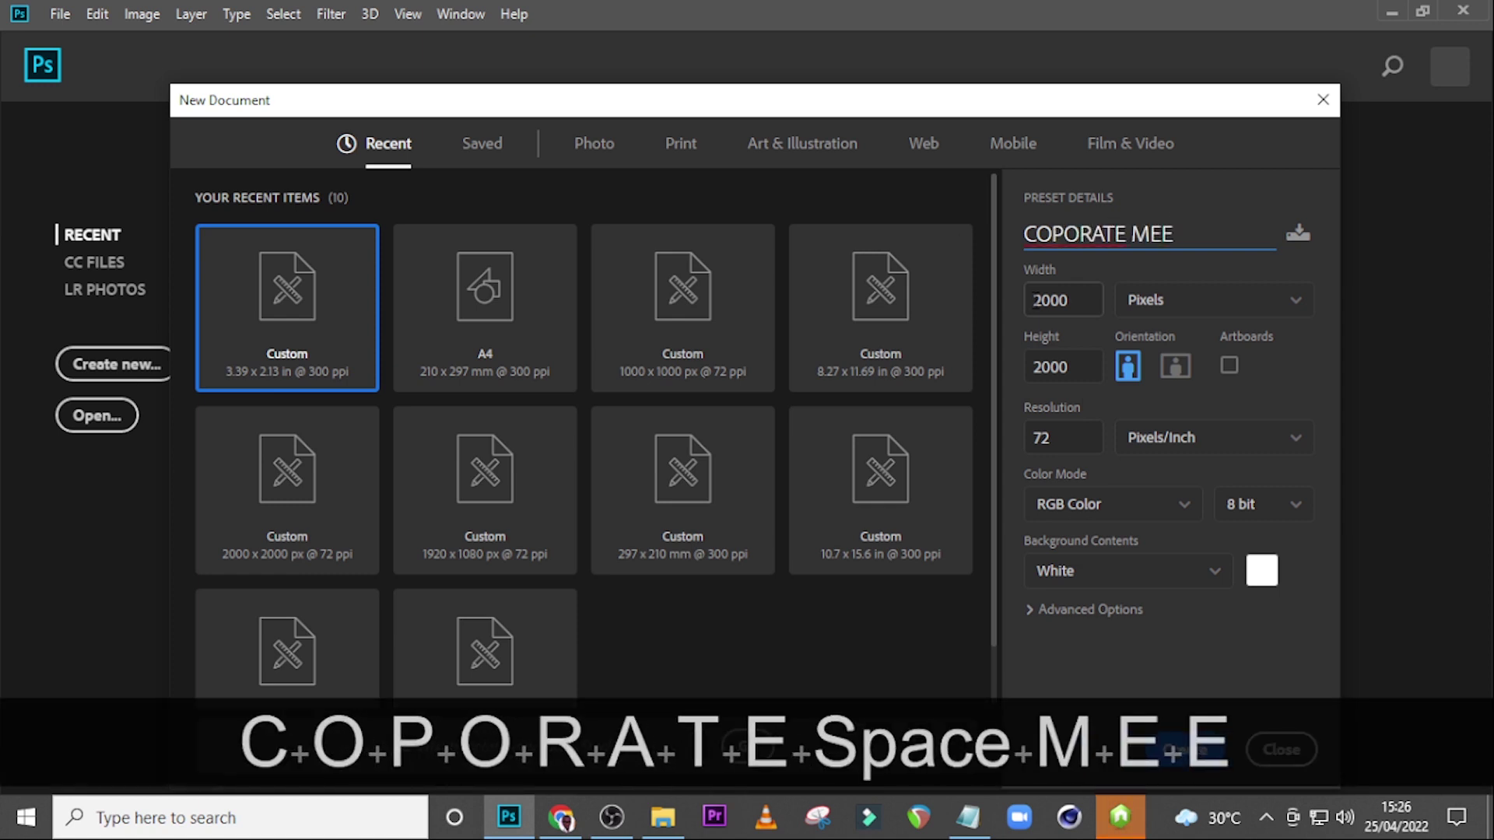
text(TING FLYER)
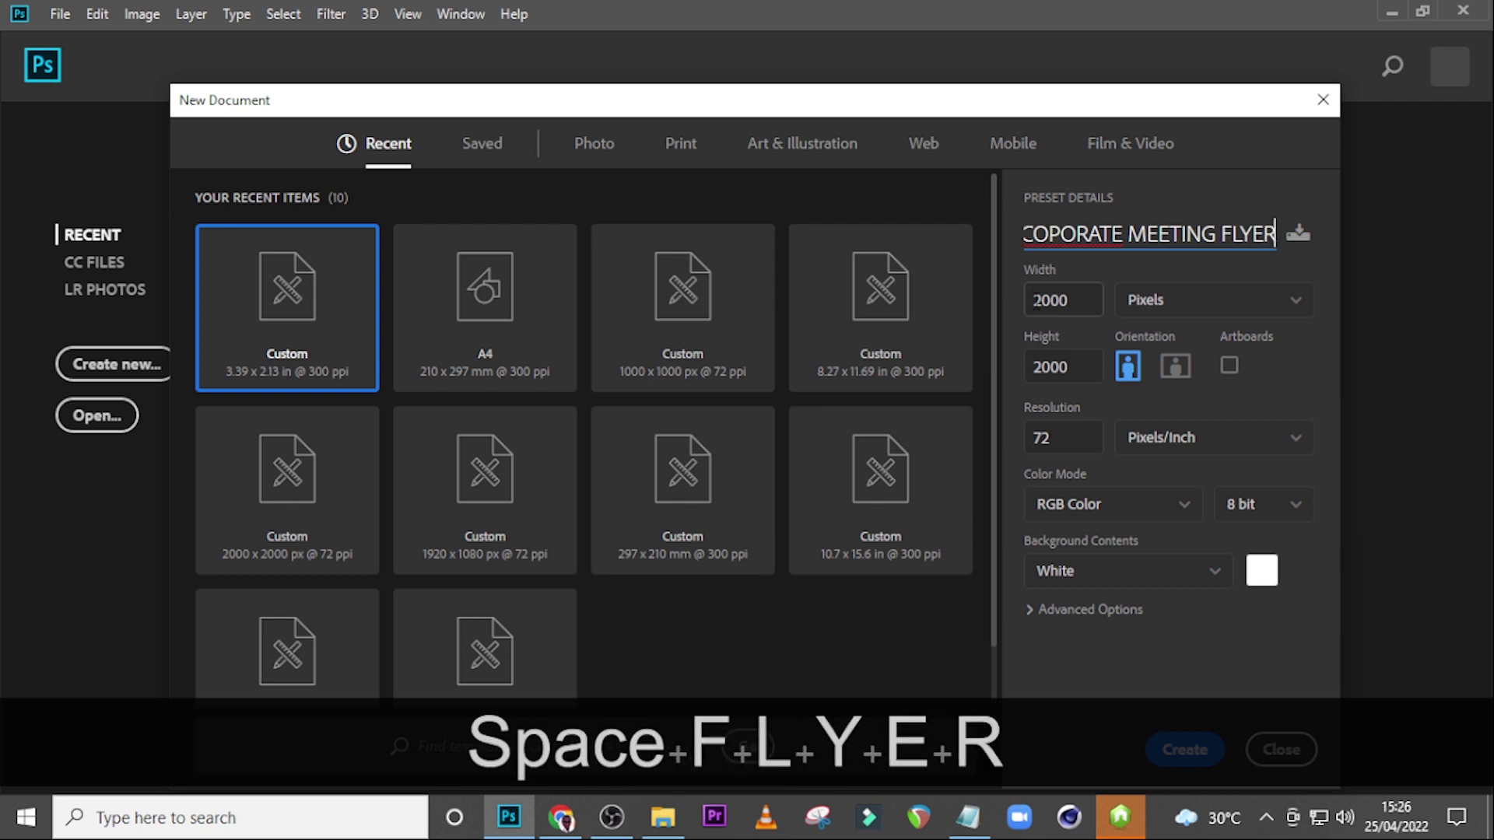
click(1183, 750)
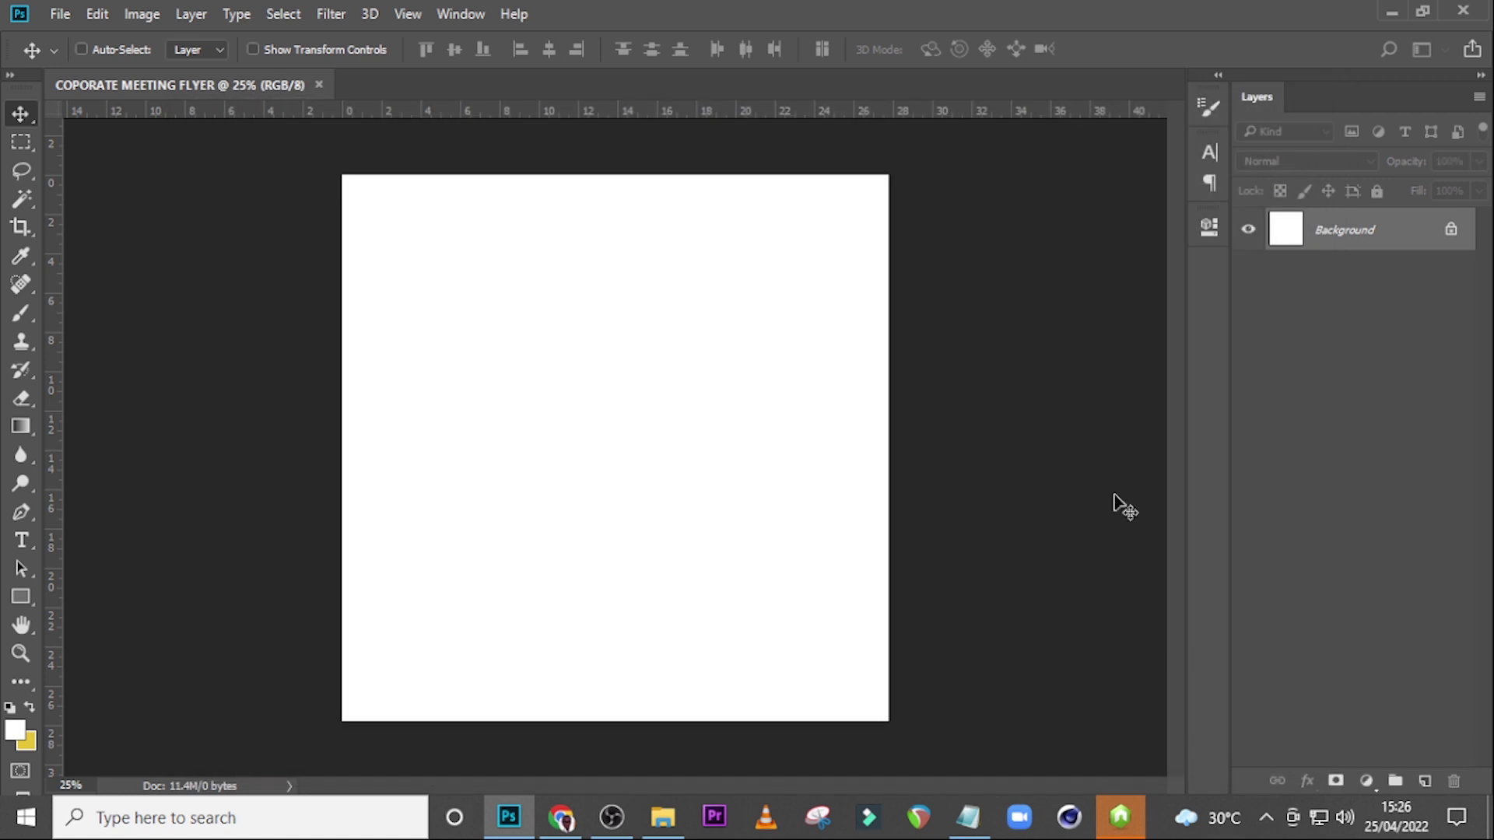
Step: Add a guide layout with 4 columns, 11 rows and 1.5 in margins on all sides, clearing existing guides
click(407, 14)
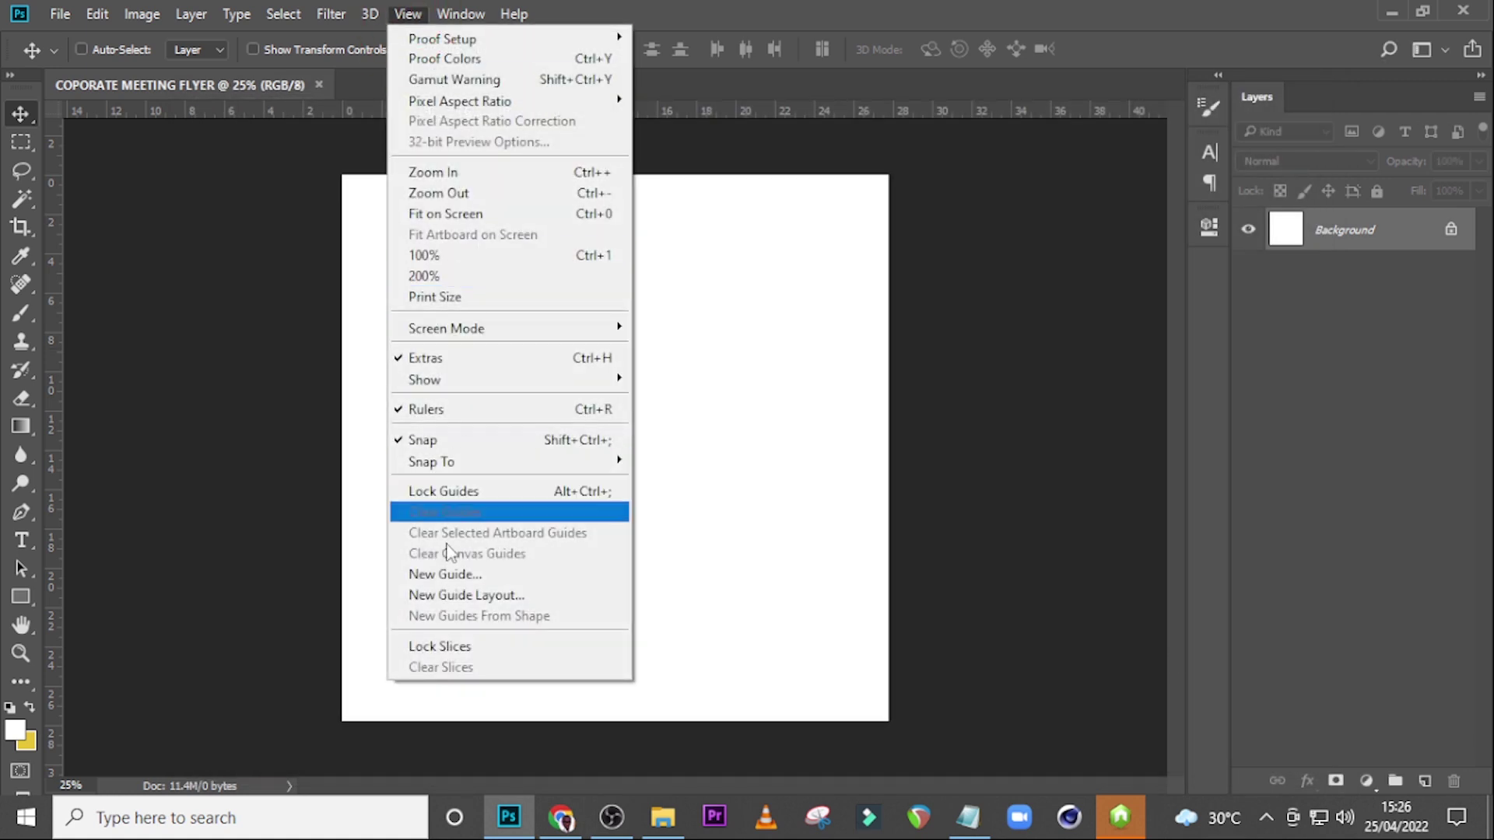
click(449, 597)
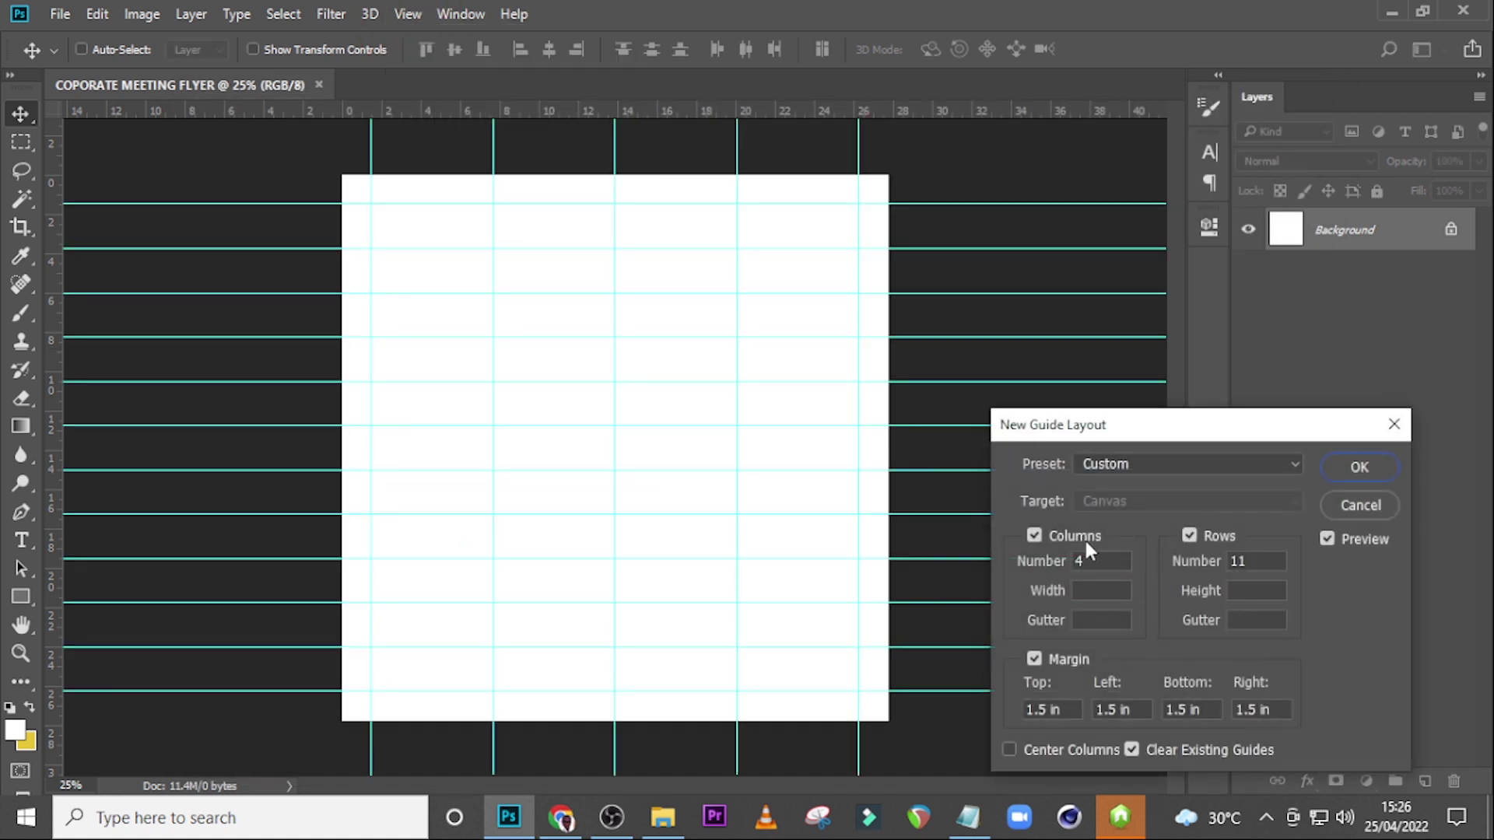
drag(1120, 425, 949, 216)
drag(923, 354, 888, 342)
drag(1084, 349, 1031, 348)
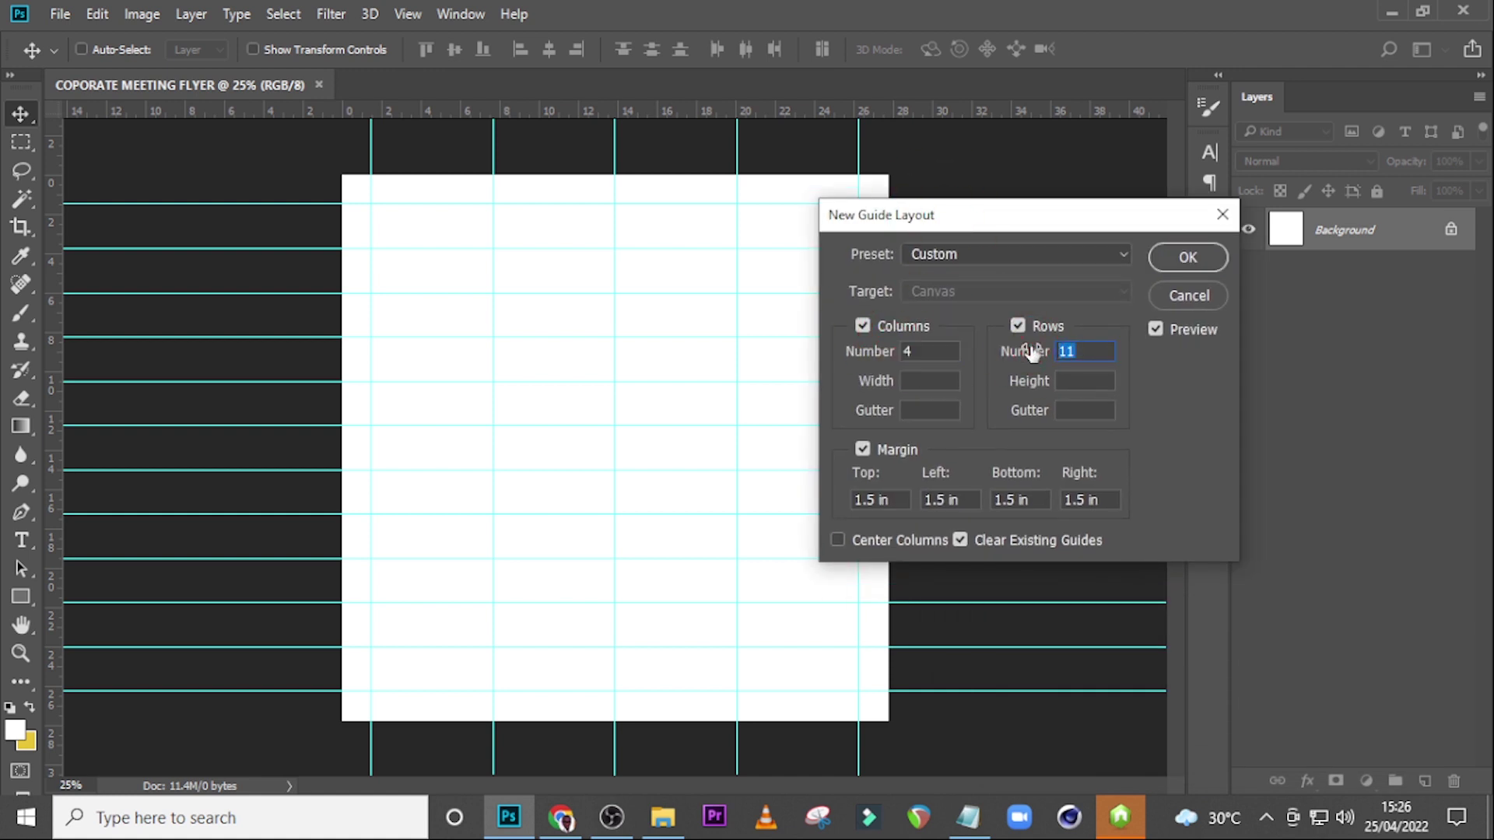
drag(891, 499, 830, 492)
click(1186, 257)
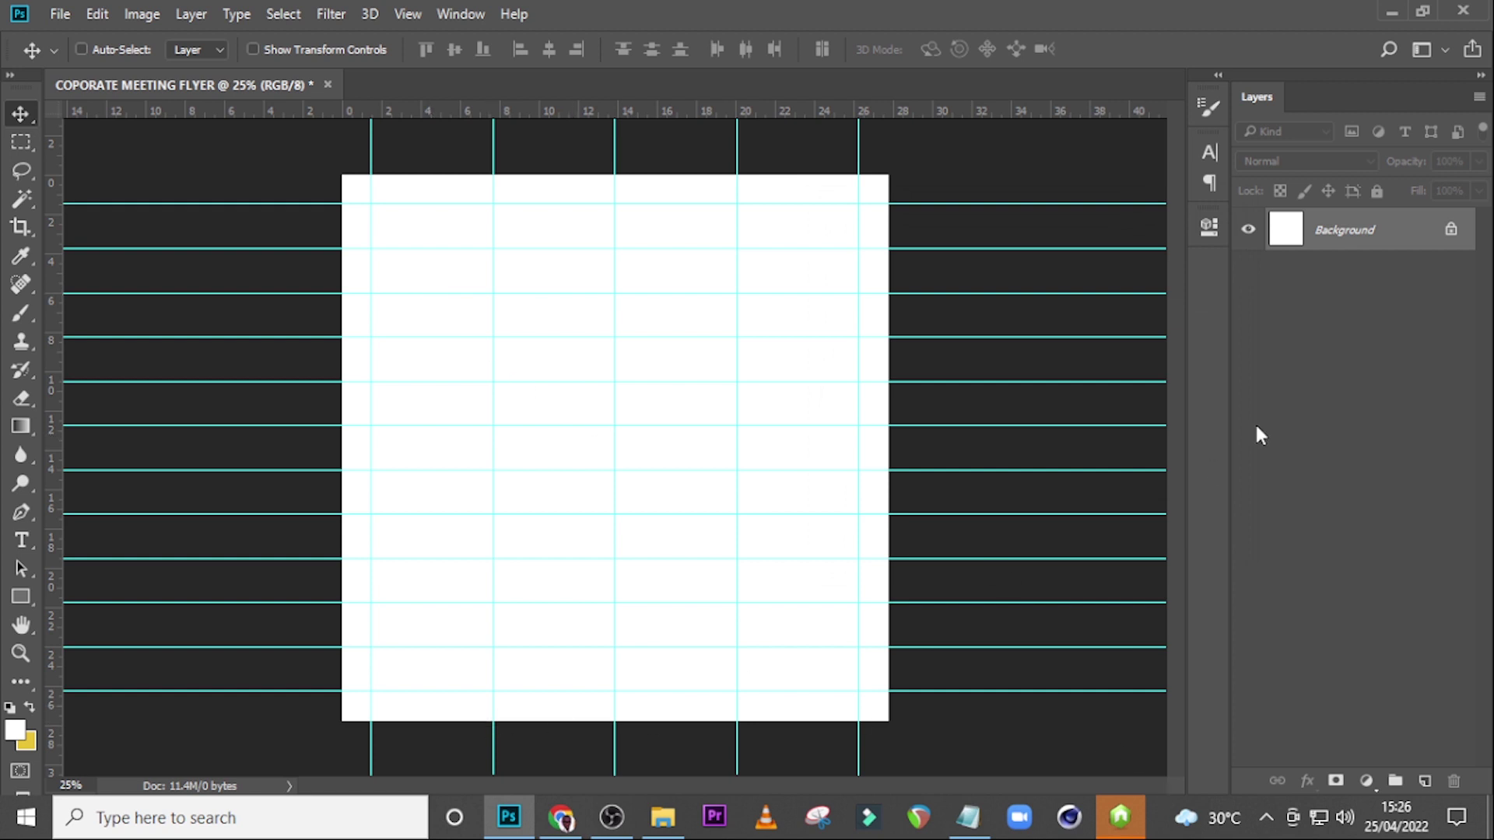
Step: Draw a full-width rectangle shape covering the canvas from slightly above its middle to the lower edge, and nudge it down slightly
click(20, 597)
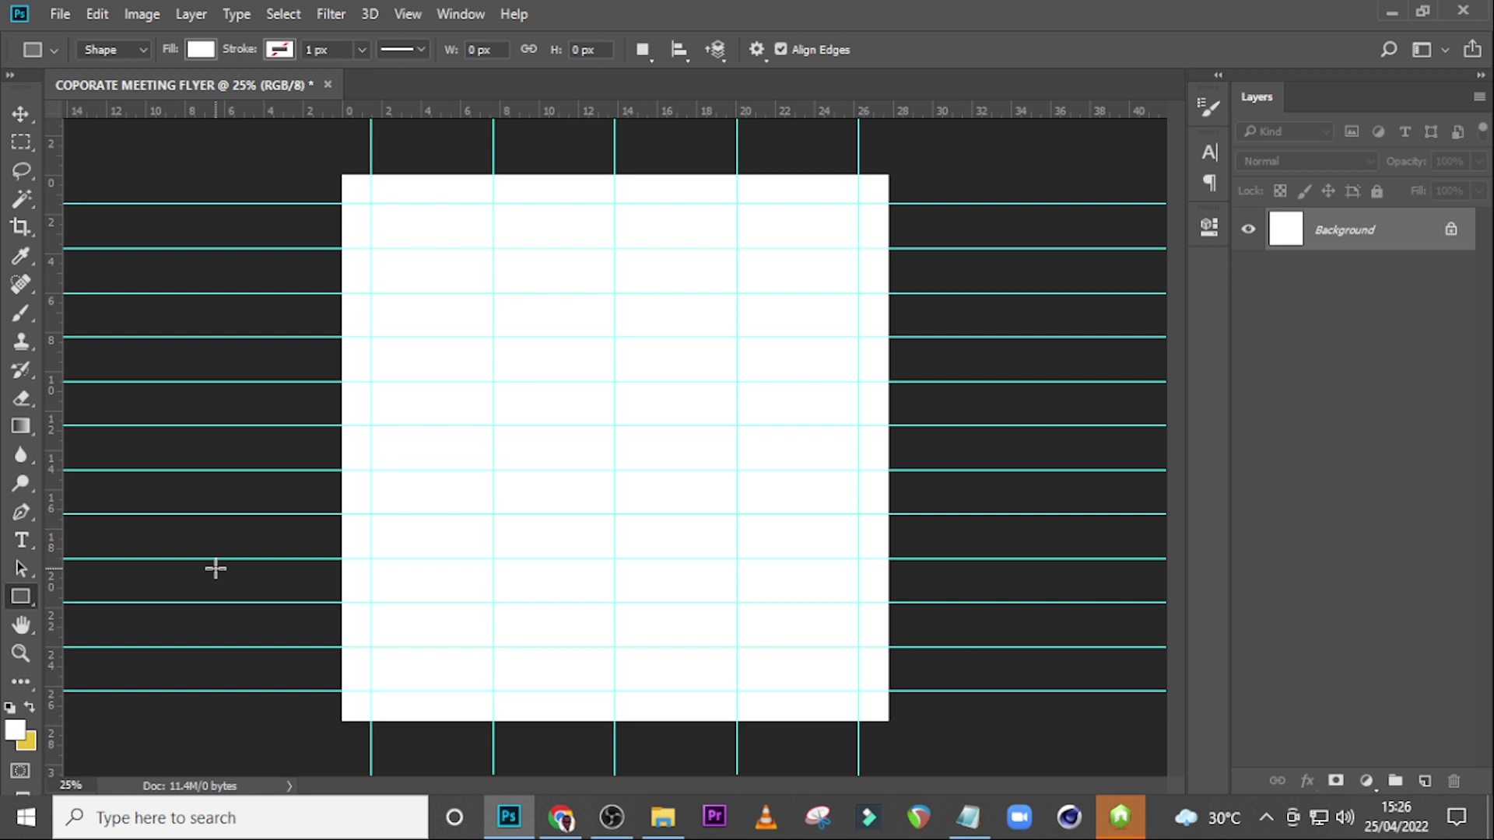
drag(323, 403, 896, 754)
key(v)
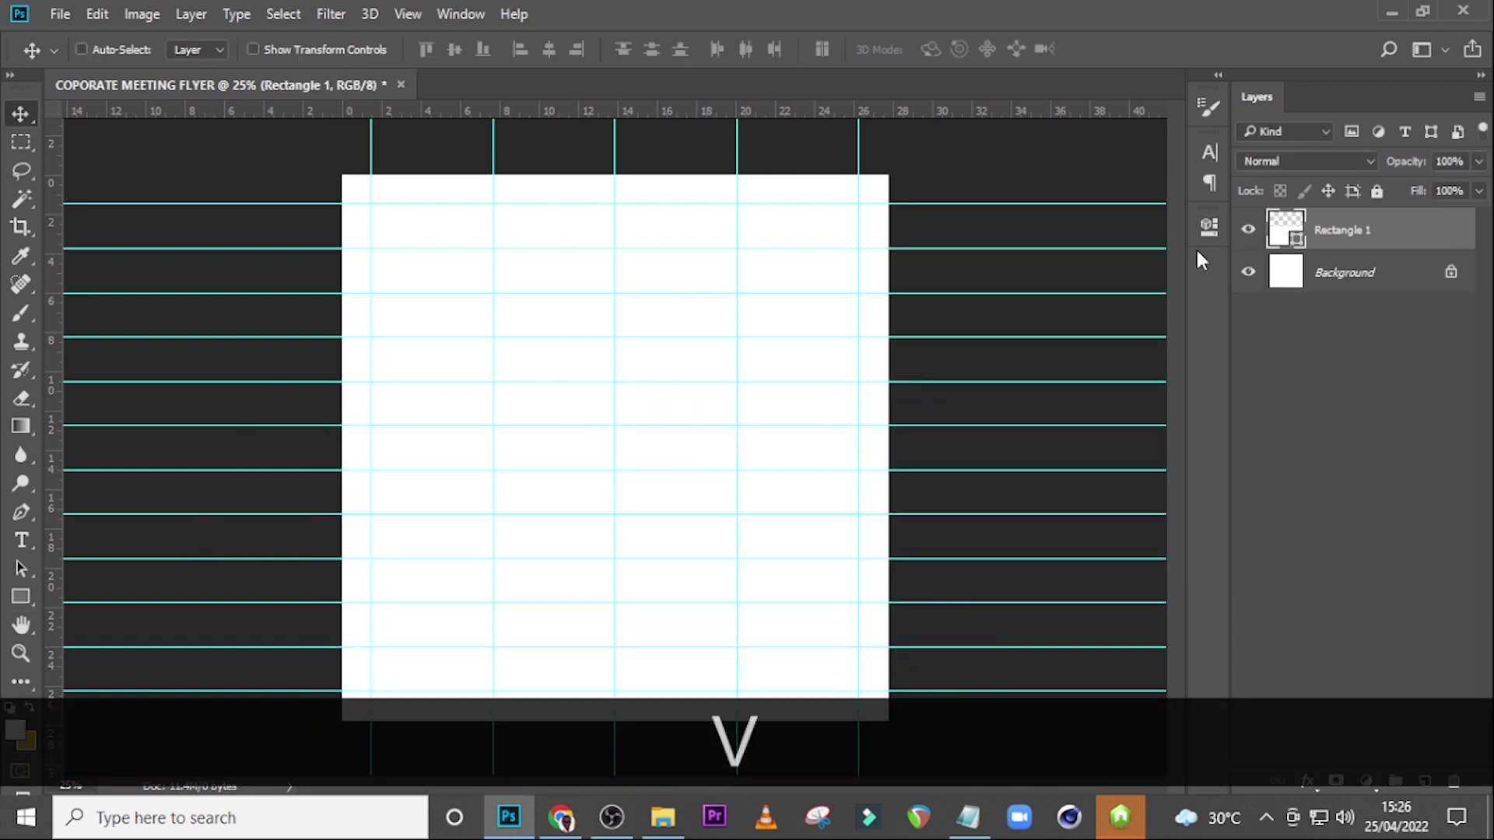
key(Down)
key(Down)
key(Down)
key(Down)
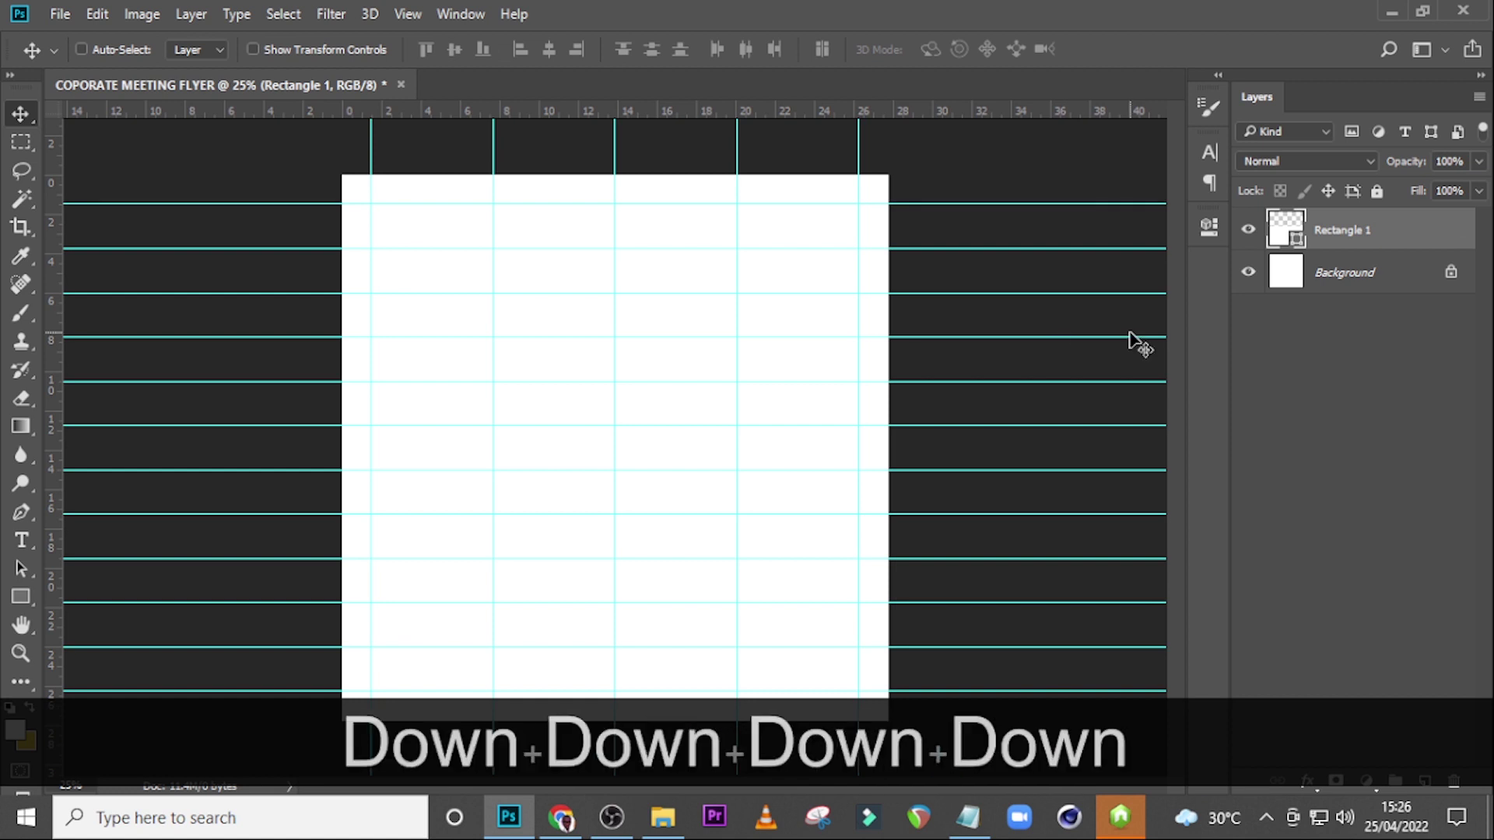
Step: Change the rectangle's fill colour to the dark green 0B140E
double_click(1285, 228)
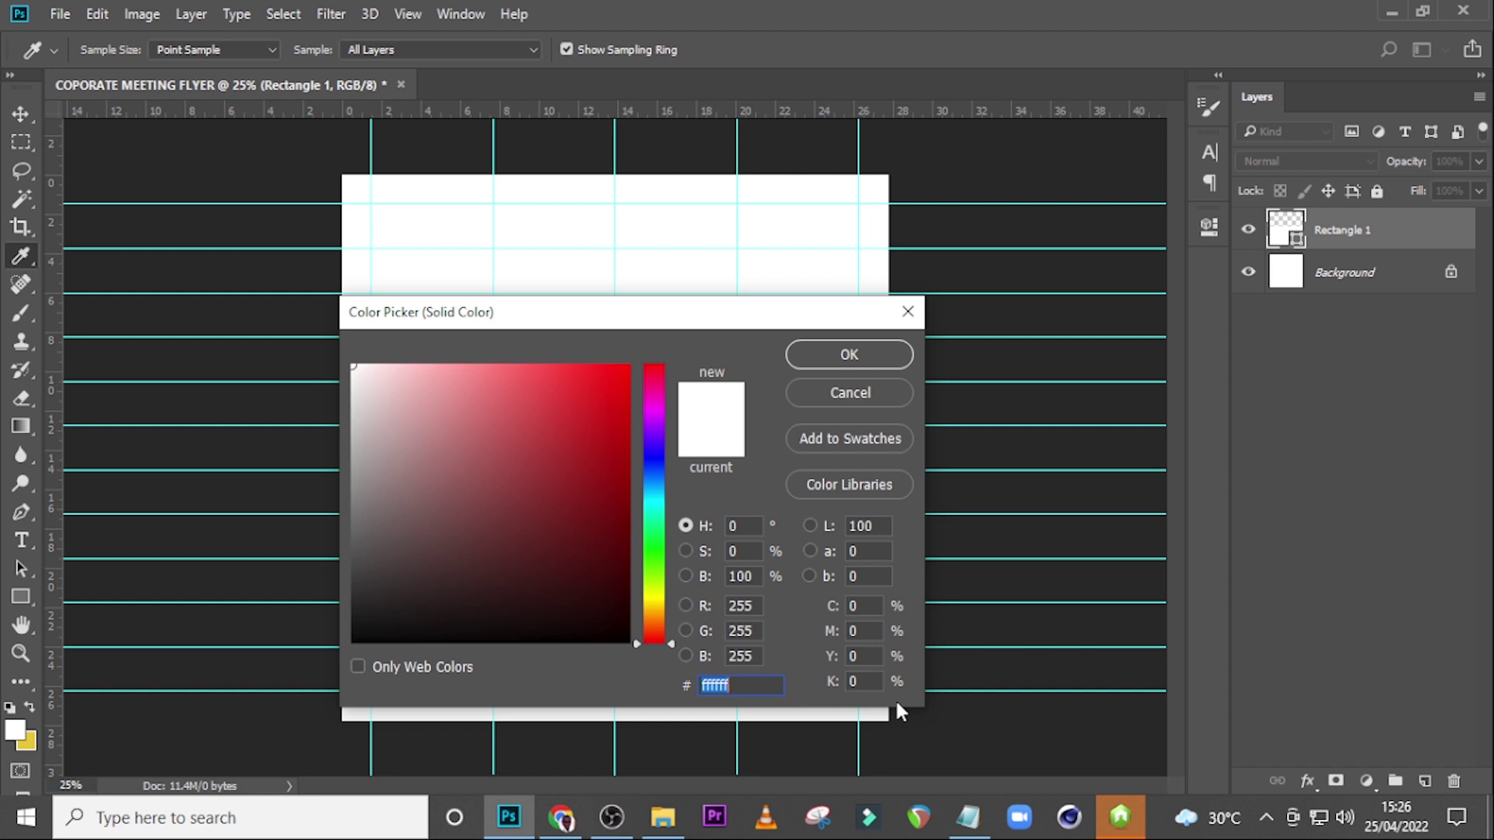
text(0)
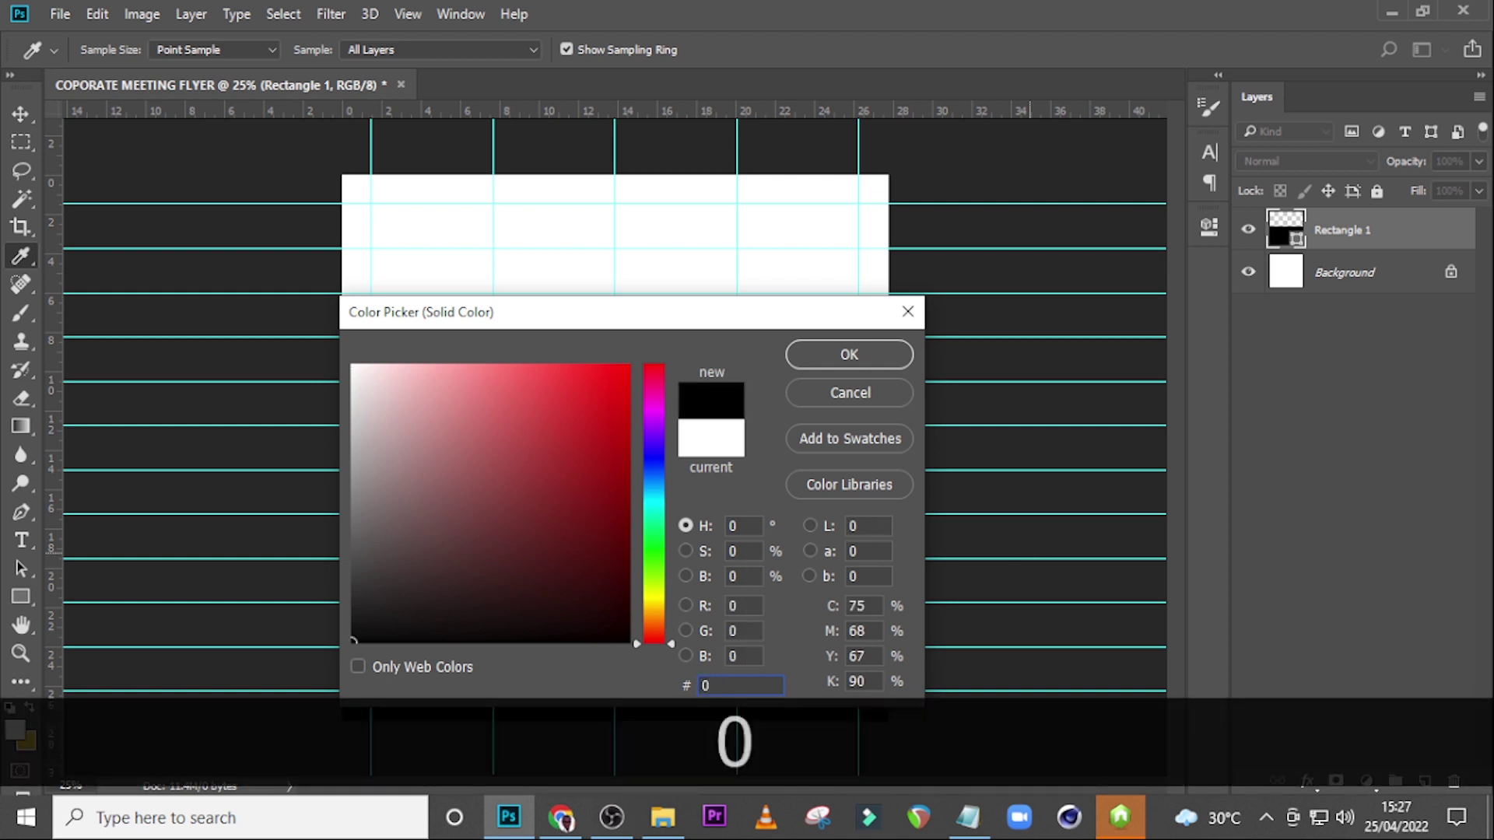
text(B1)
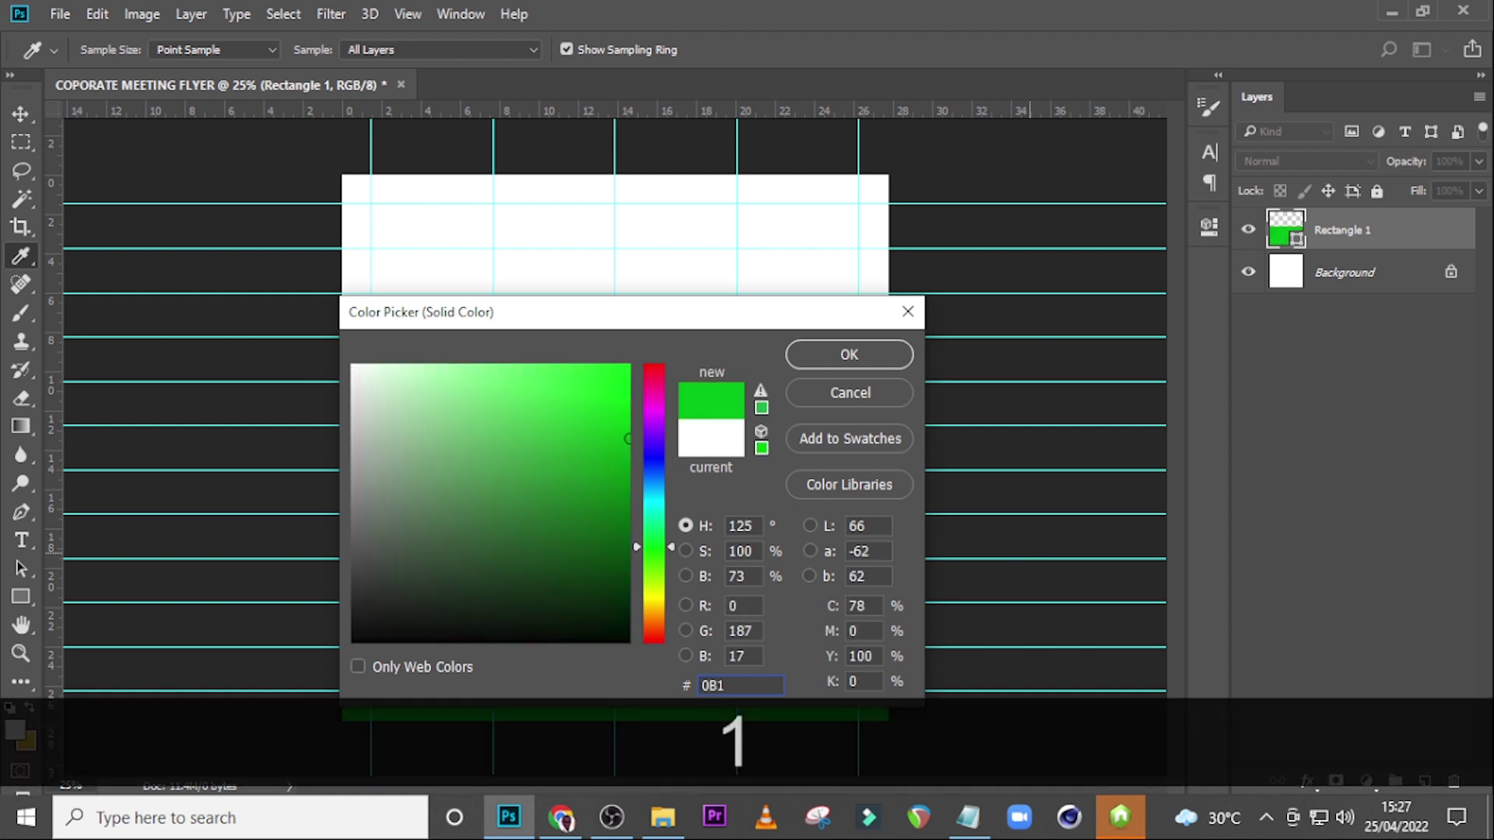
text(40)
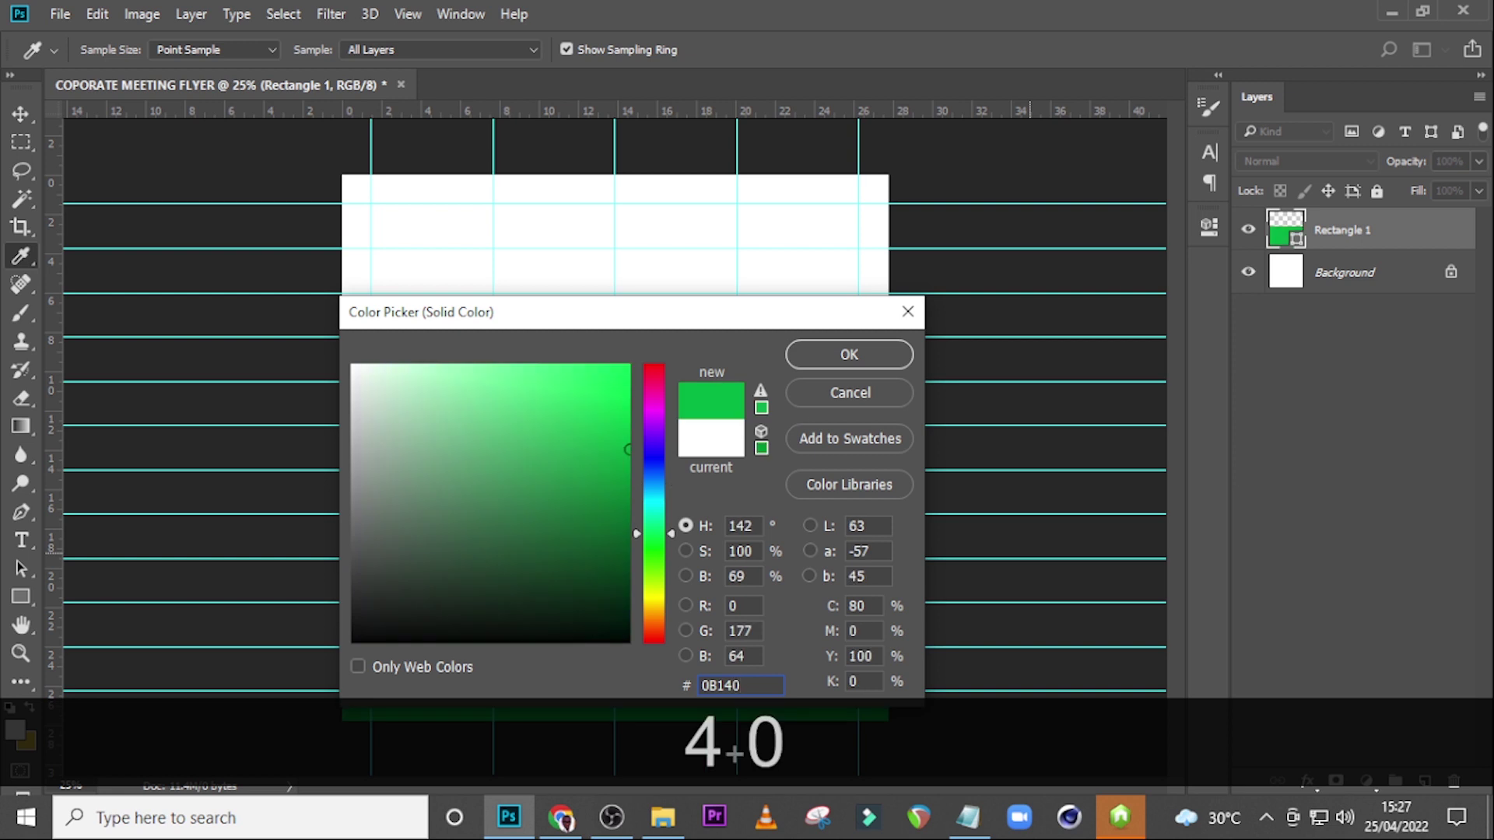
text(E)
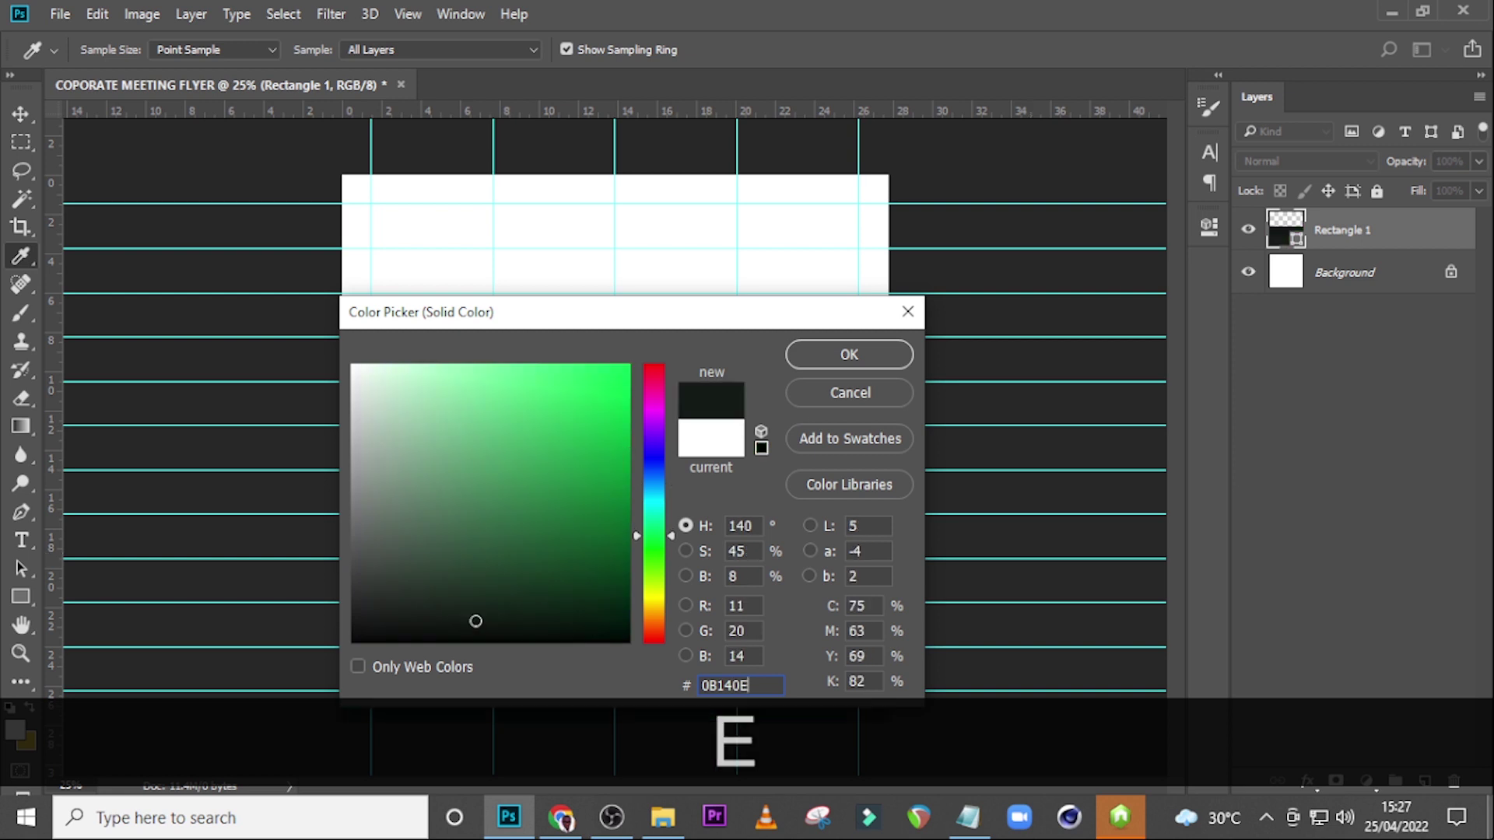
click(839, 352)
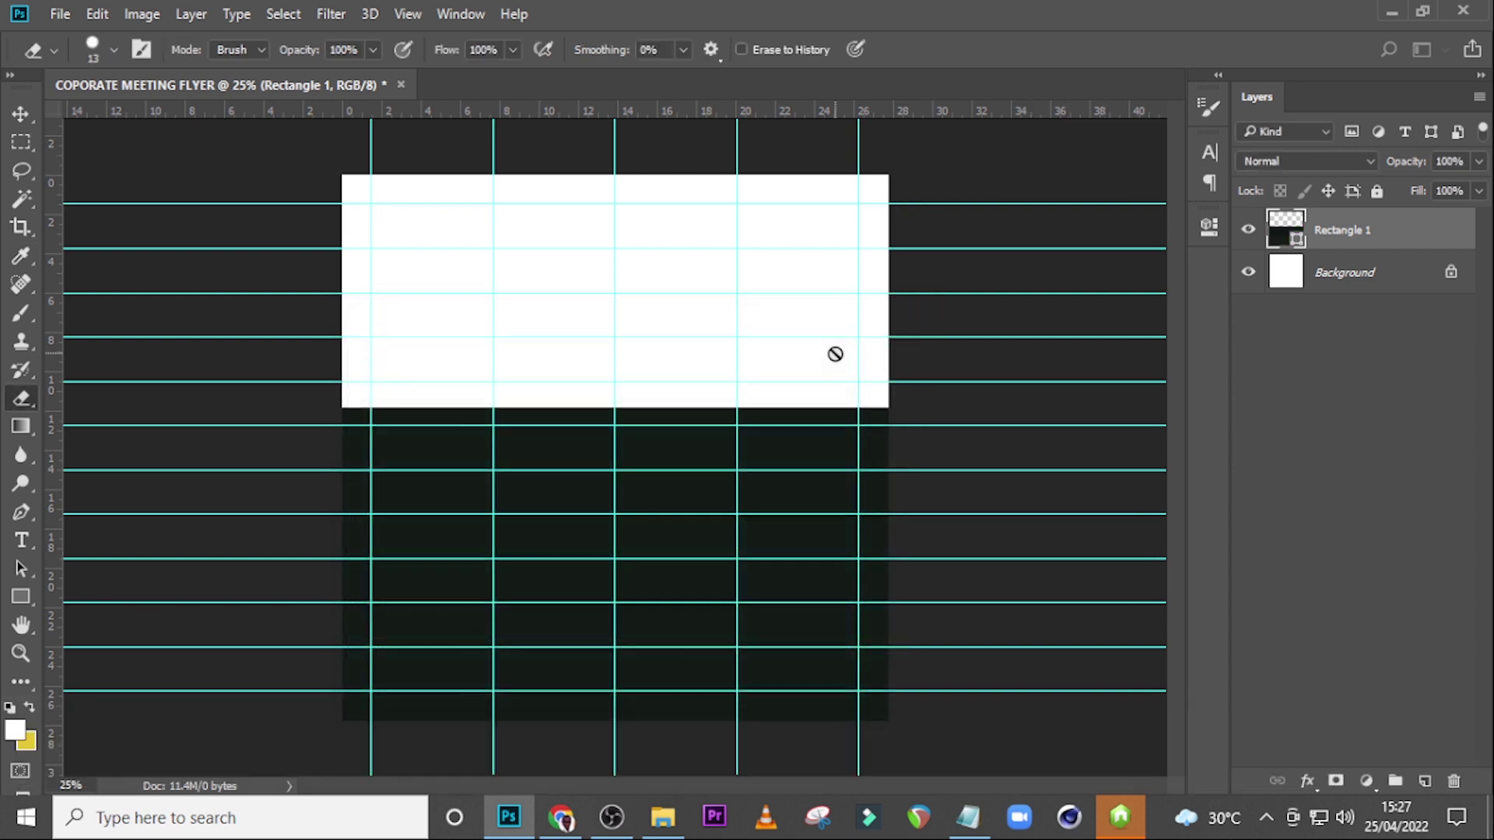
Step: Nudge the dark rectangle down two small increments
click(1333, 246)
key(v)
key(Down)
key(Down)
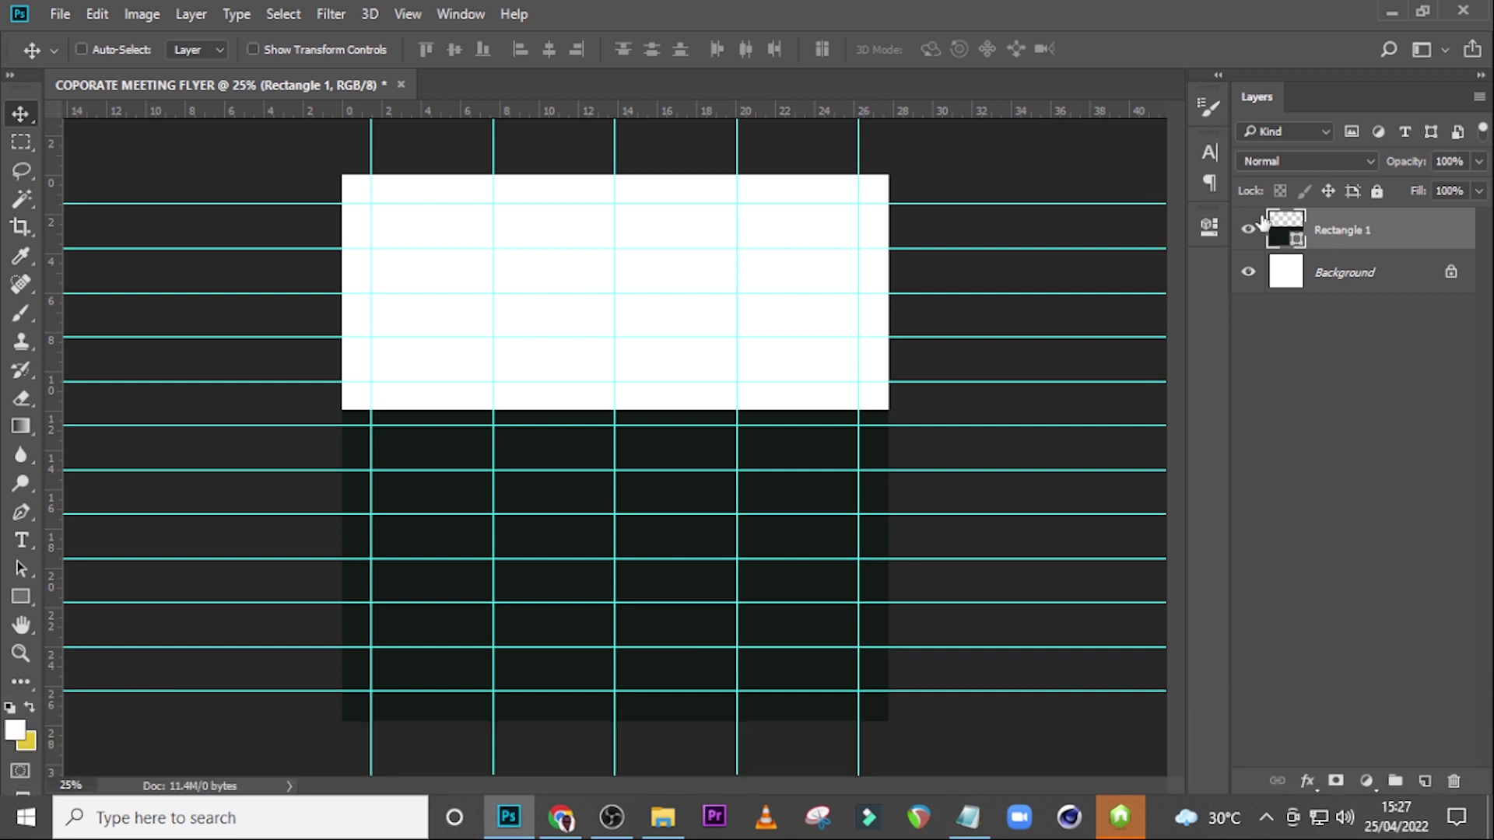
Step: Group the rectangle layer, name the group BG and collapse it
key(ctrl+g)
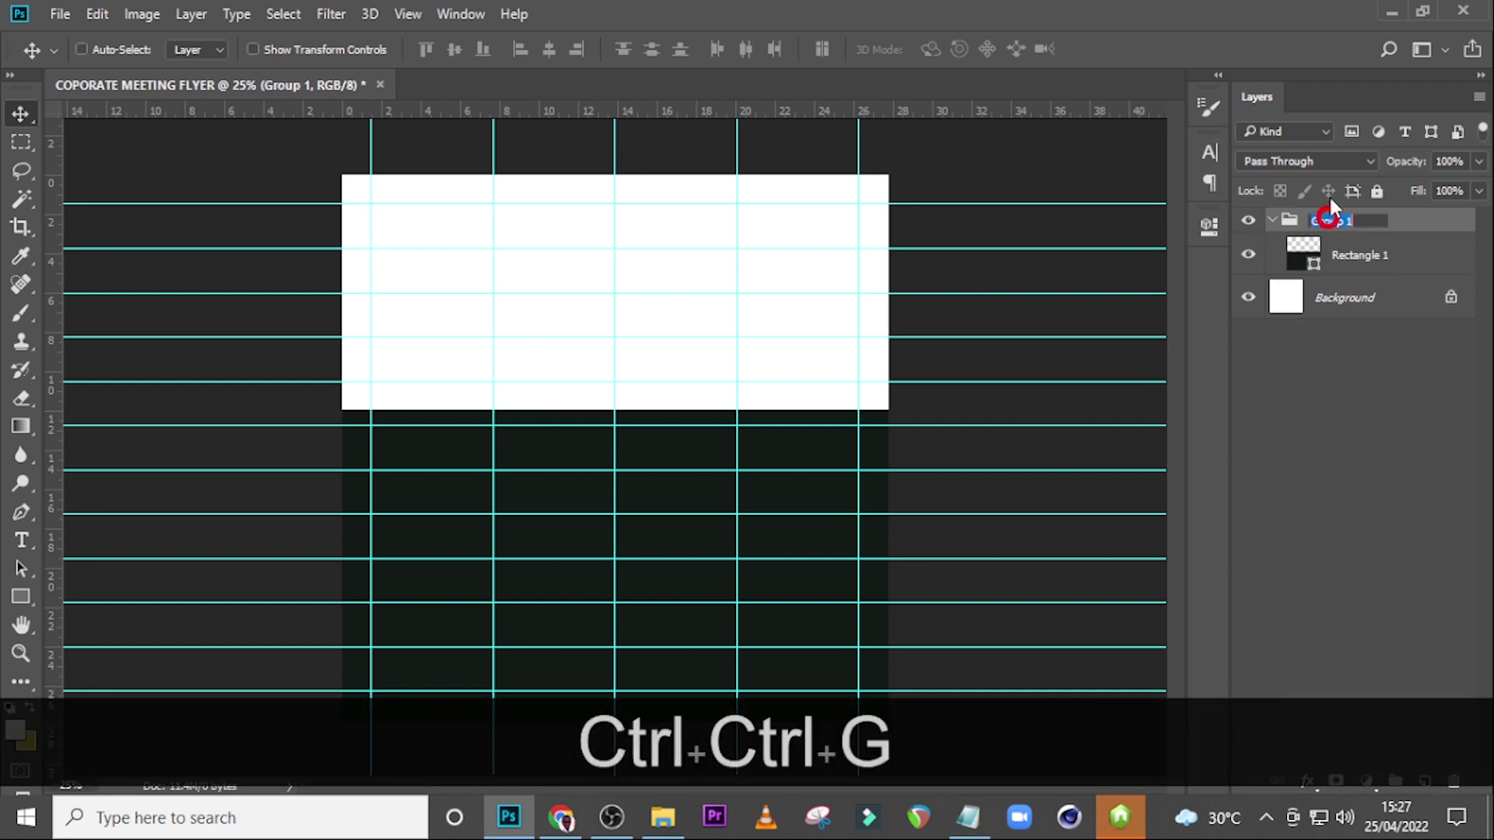
key(Caps_Lock)
text(BG)
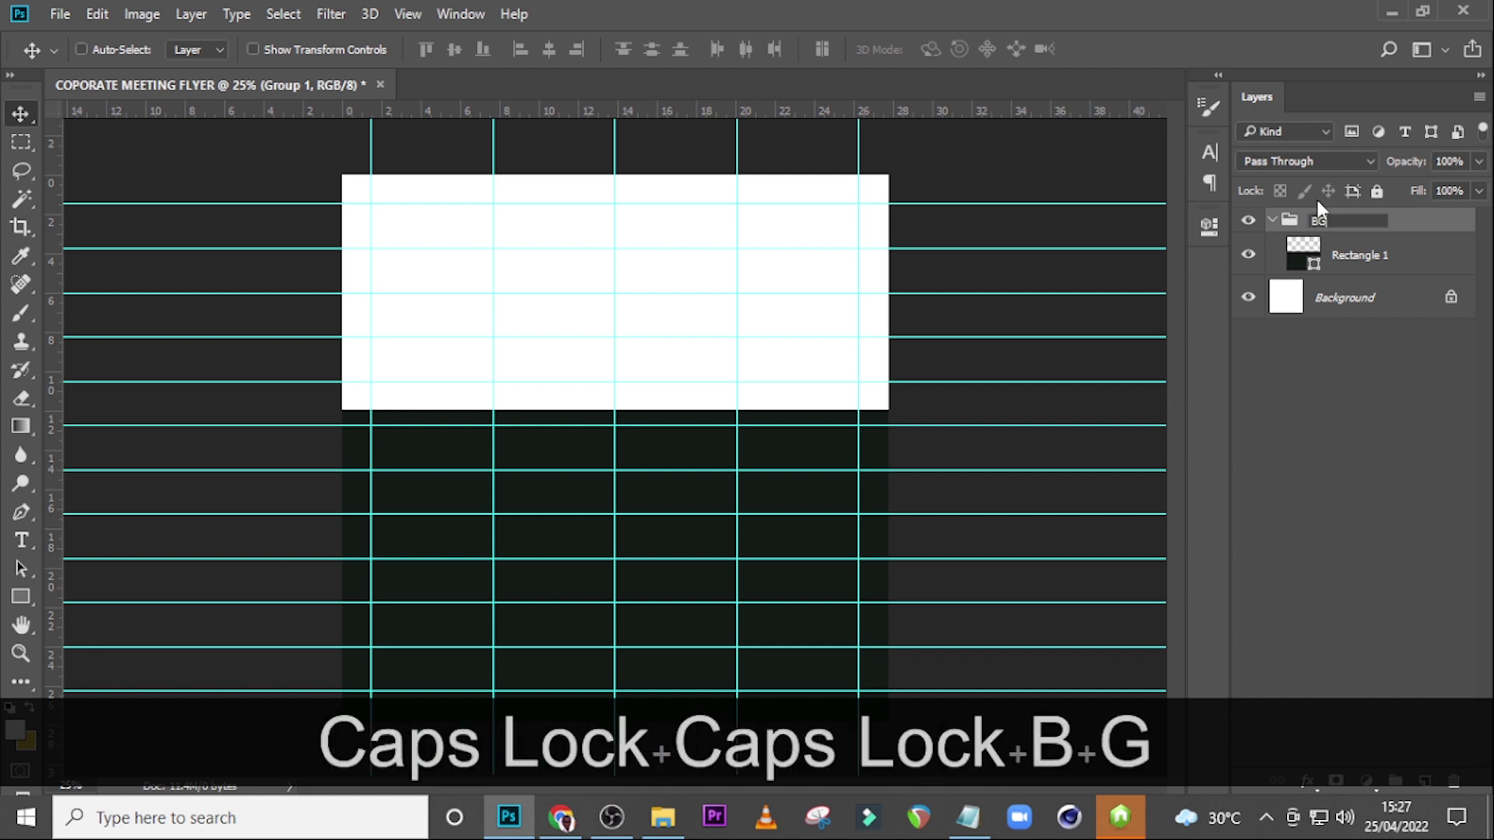
key(Return)
click(1273, 221)
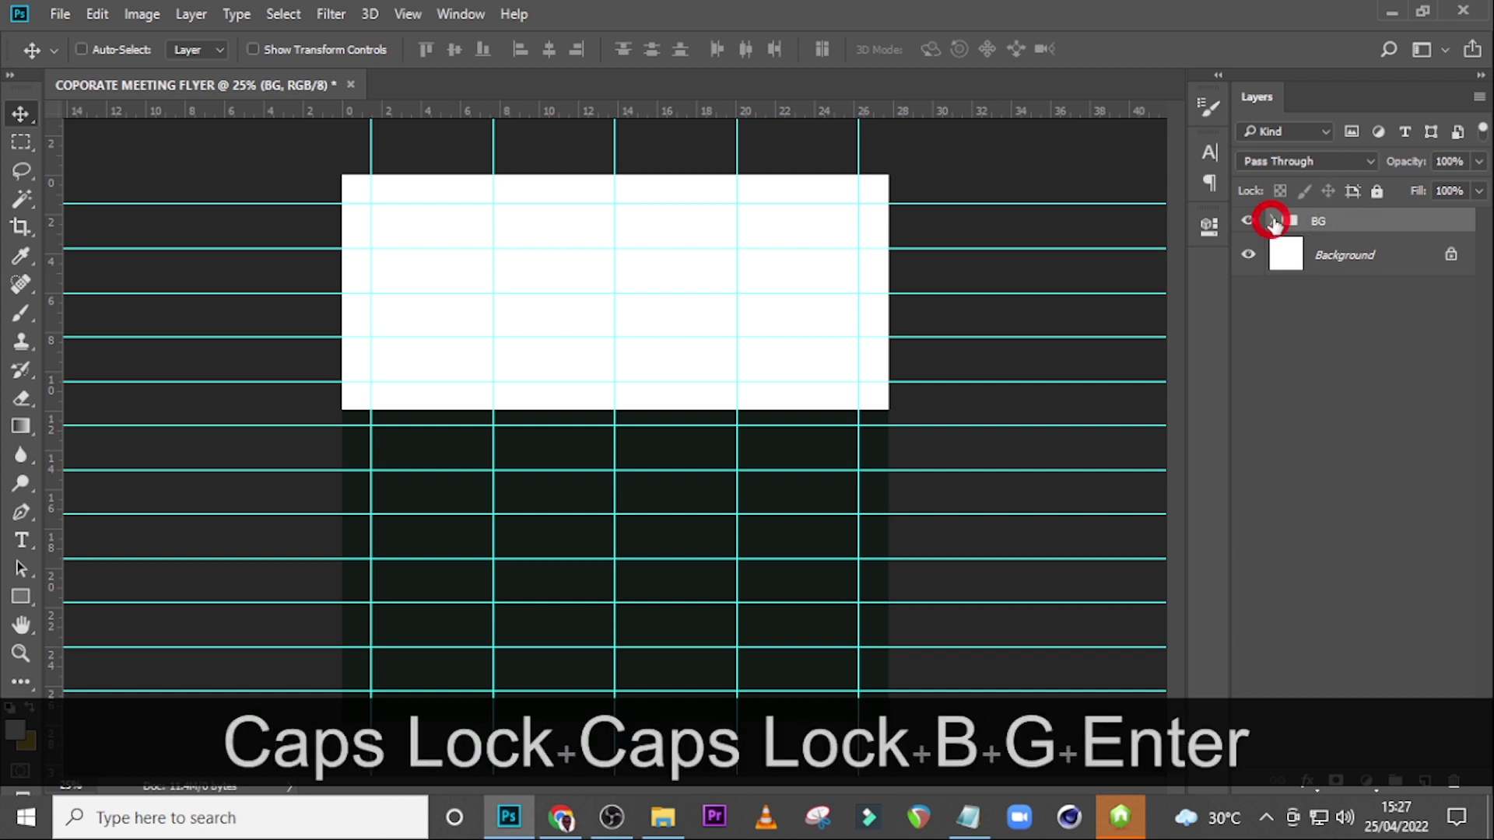
Step: Copy the three lines beginning "Activating youth and" from 112.txt in Notepad and paste them as a text layer on the white area
key(t)
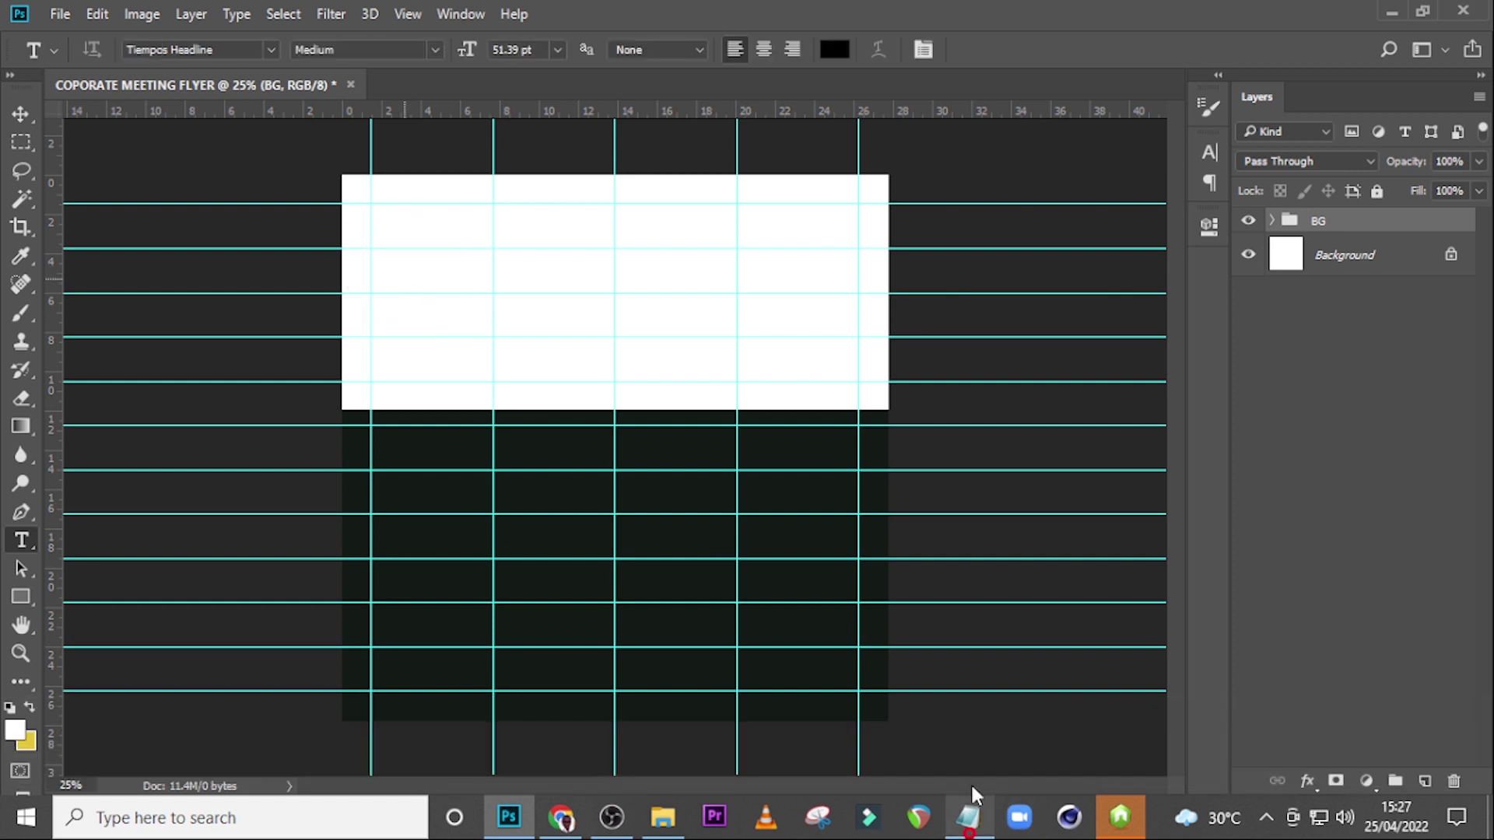
click(968, 816)
drag(1137, 243, 808, 204)
key(ctrl+c)
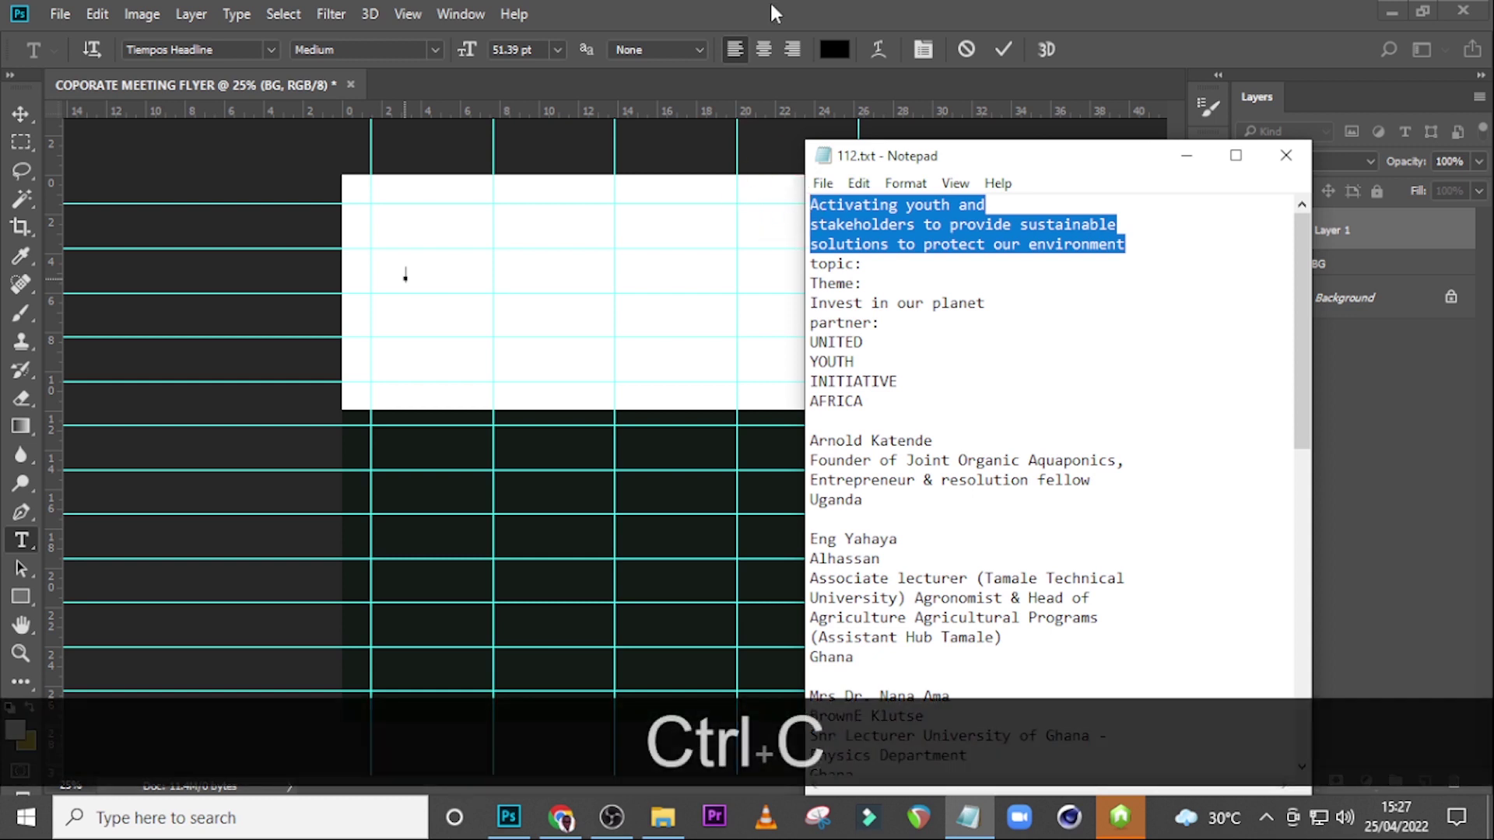
click(770, 3)
key(ctrl+v)
click(1310, 242)
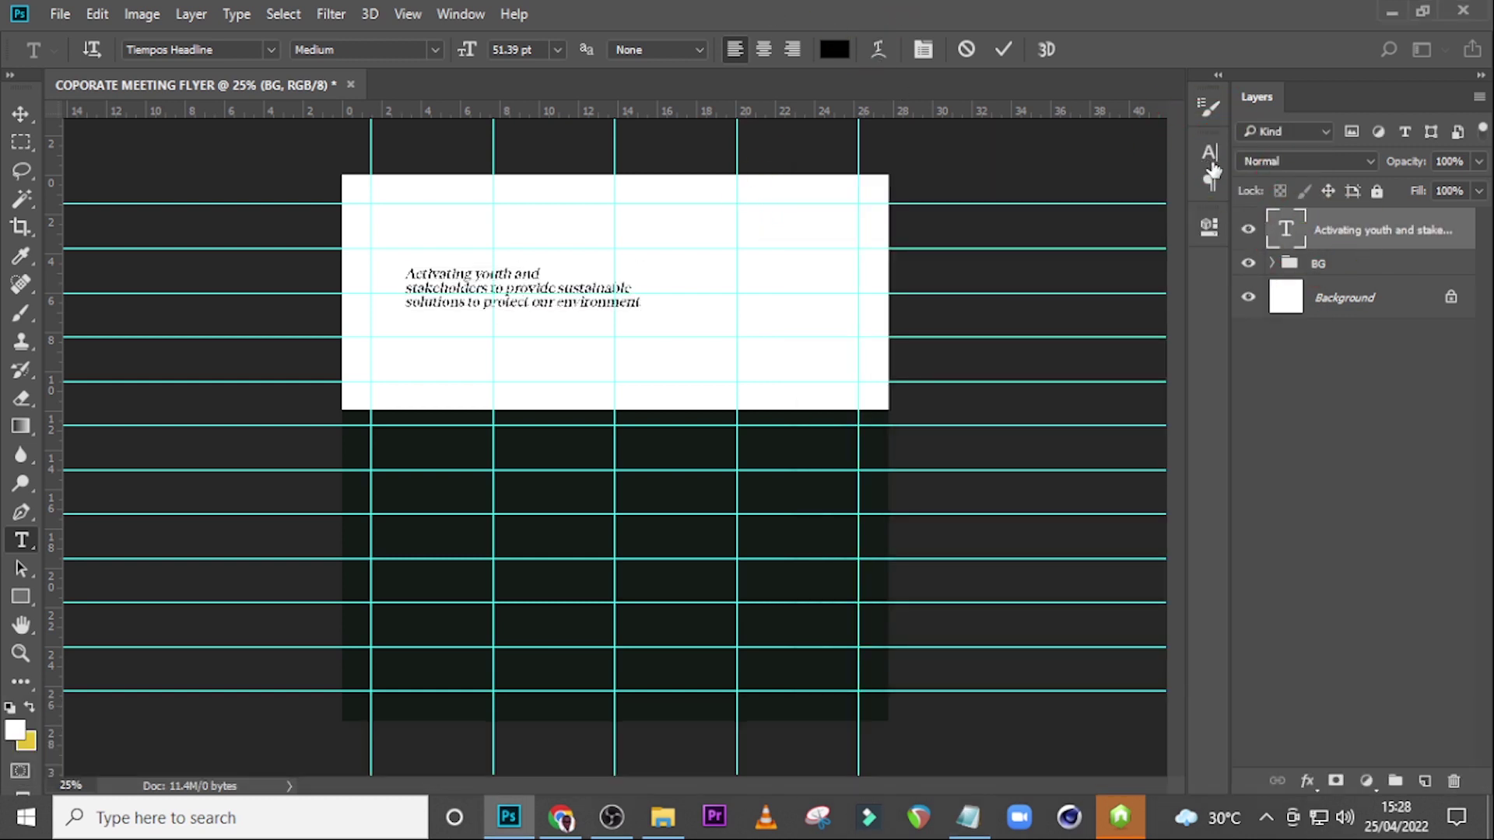
Step: Change the headline text's font to Impact Regular
click(1210, 156)
click(1073, 172)
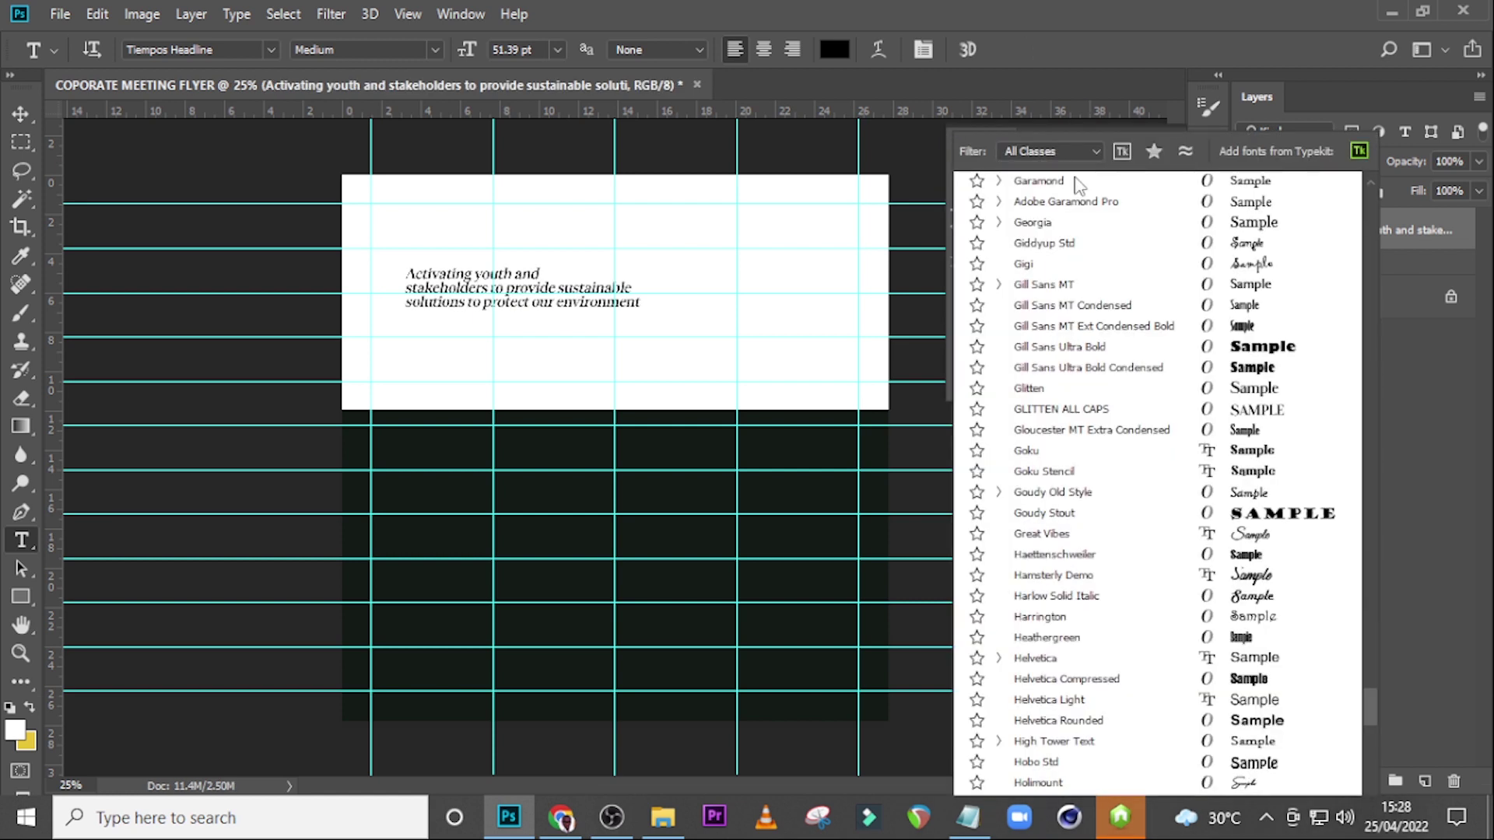
scroll(1078, 184, down, 10)
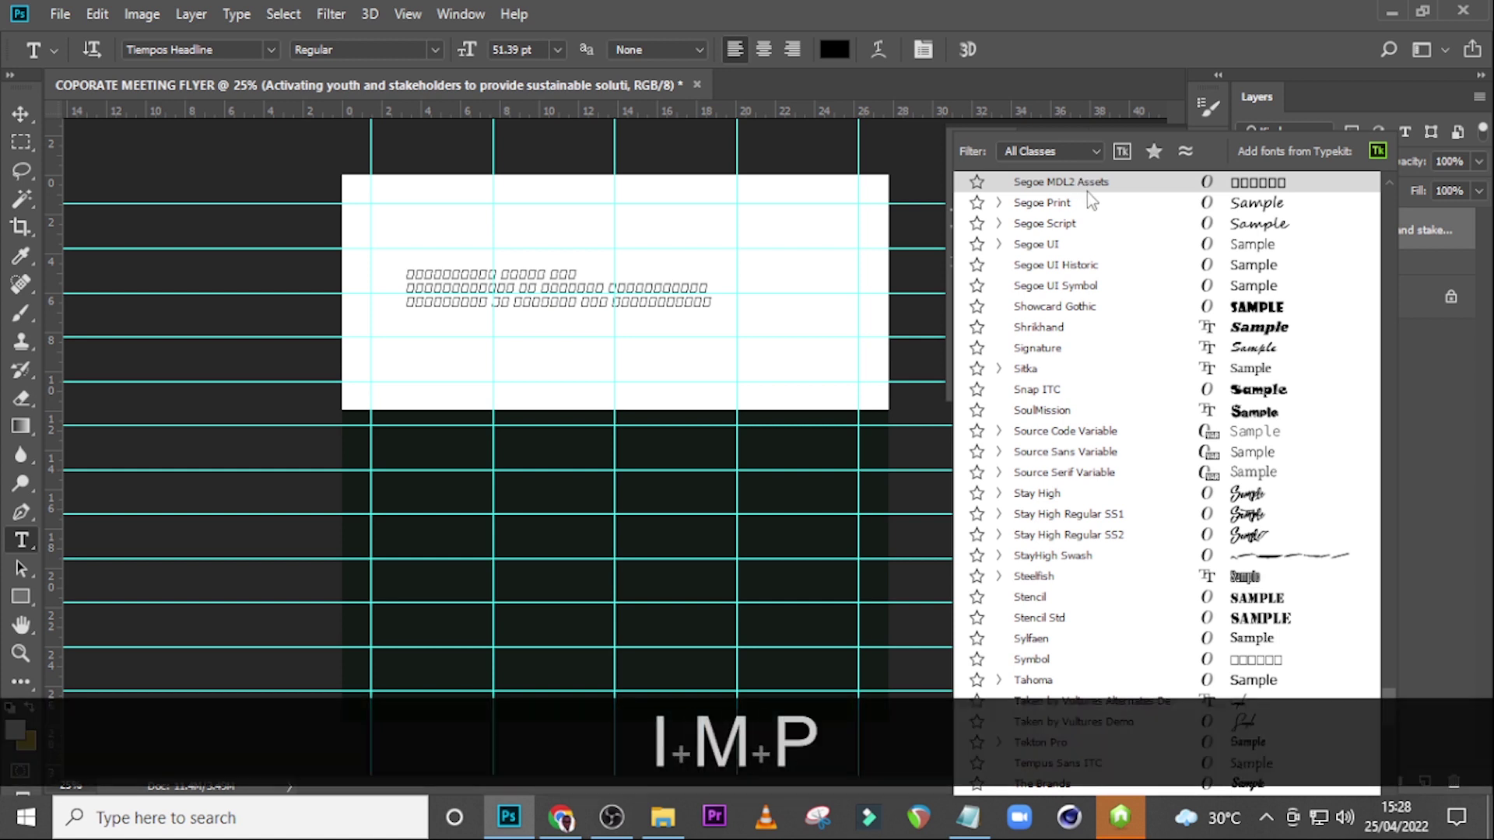
text(imp)
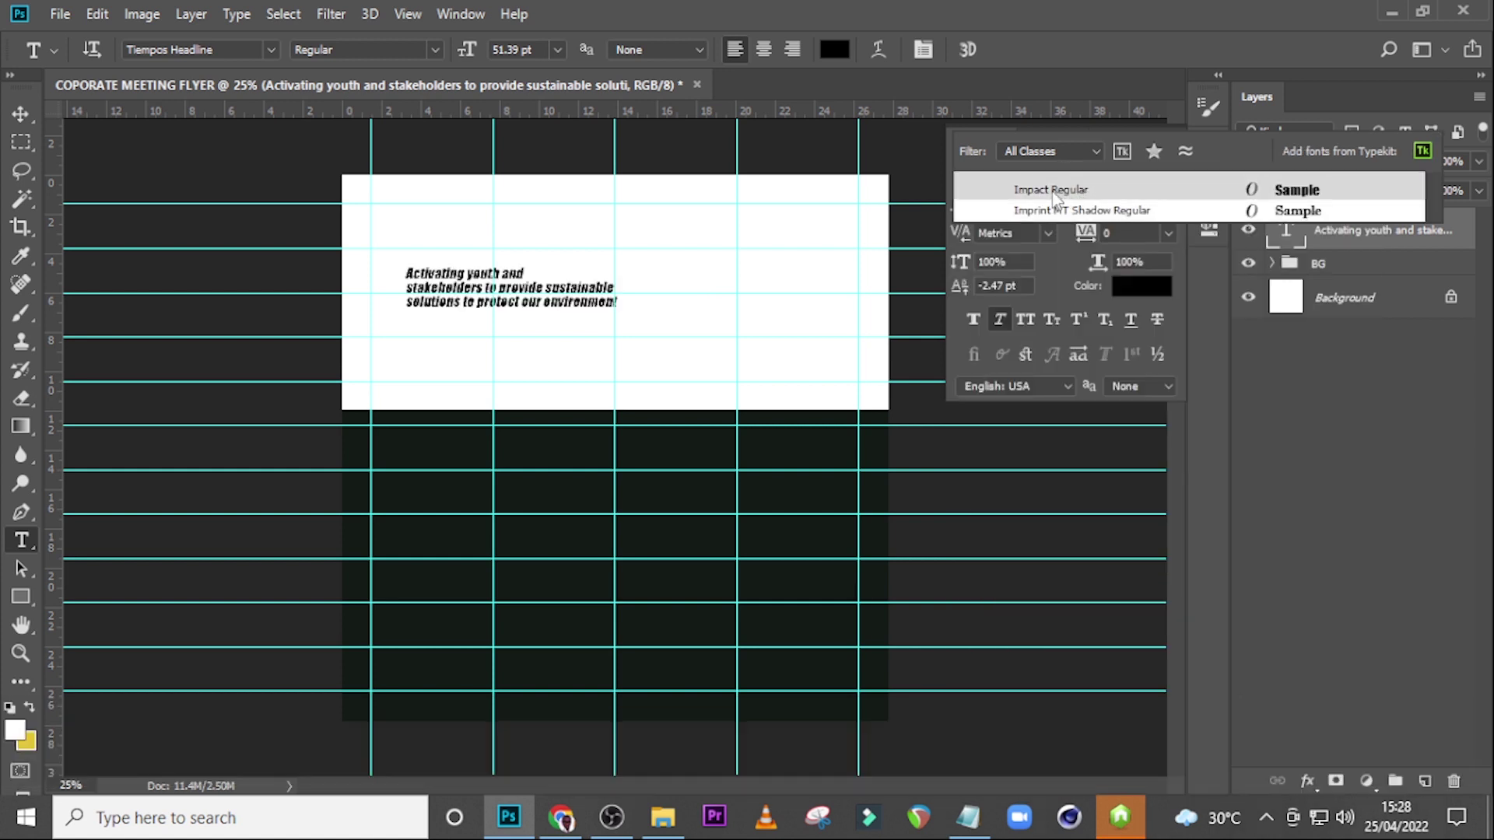
click(1052, 191)
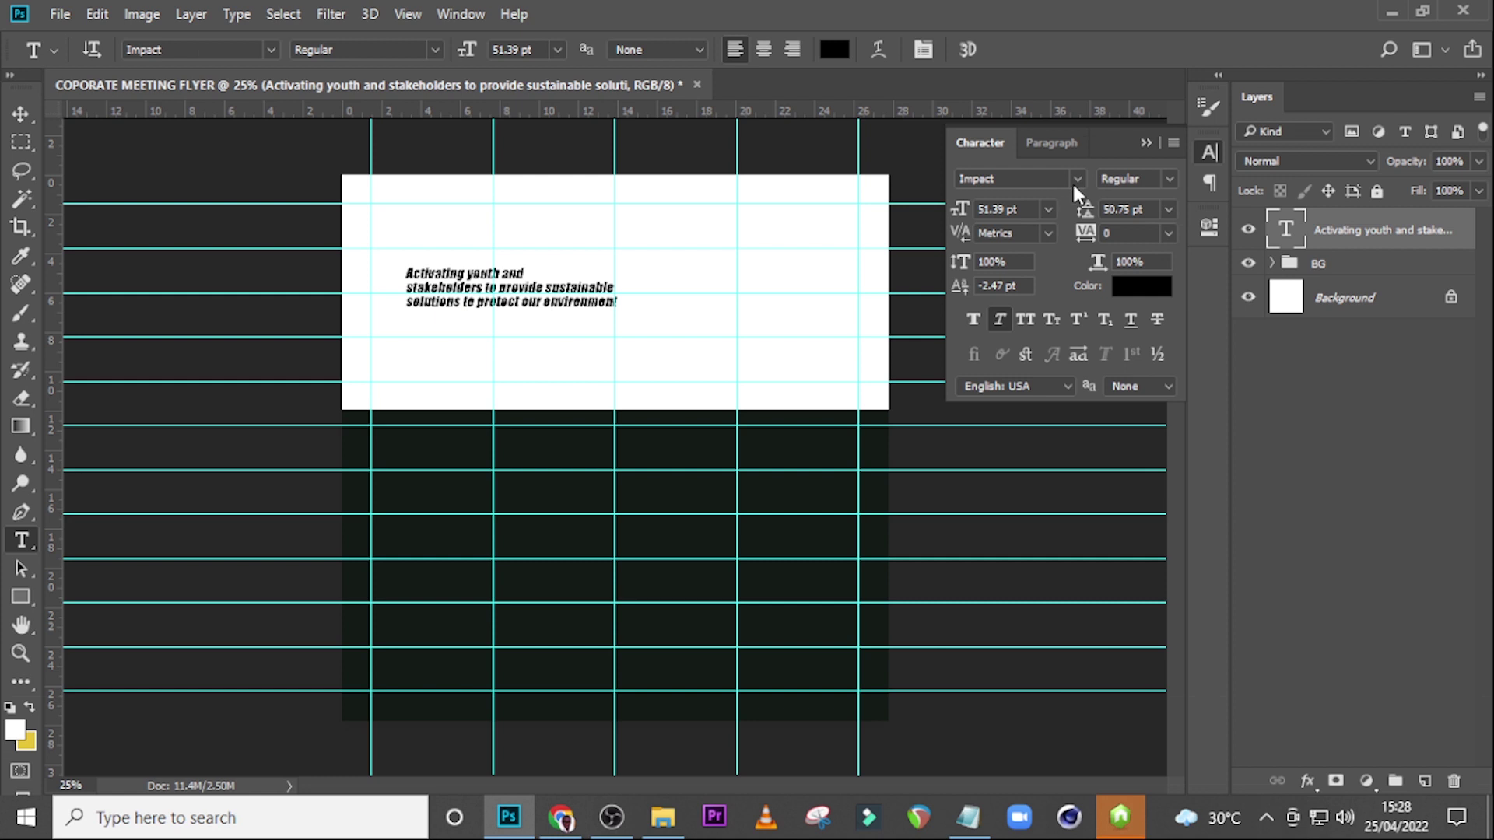
Step: Set the headline's font size to 100 pt and leading to 110 pt, with All Caps turned on
click(1033, 208)
text(100)
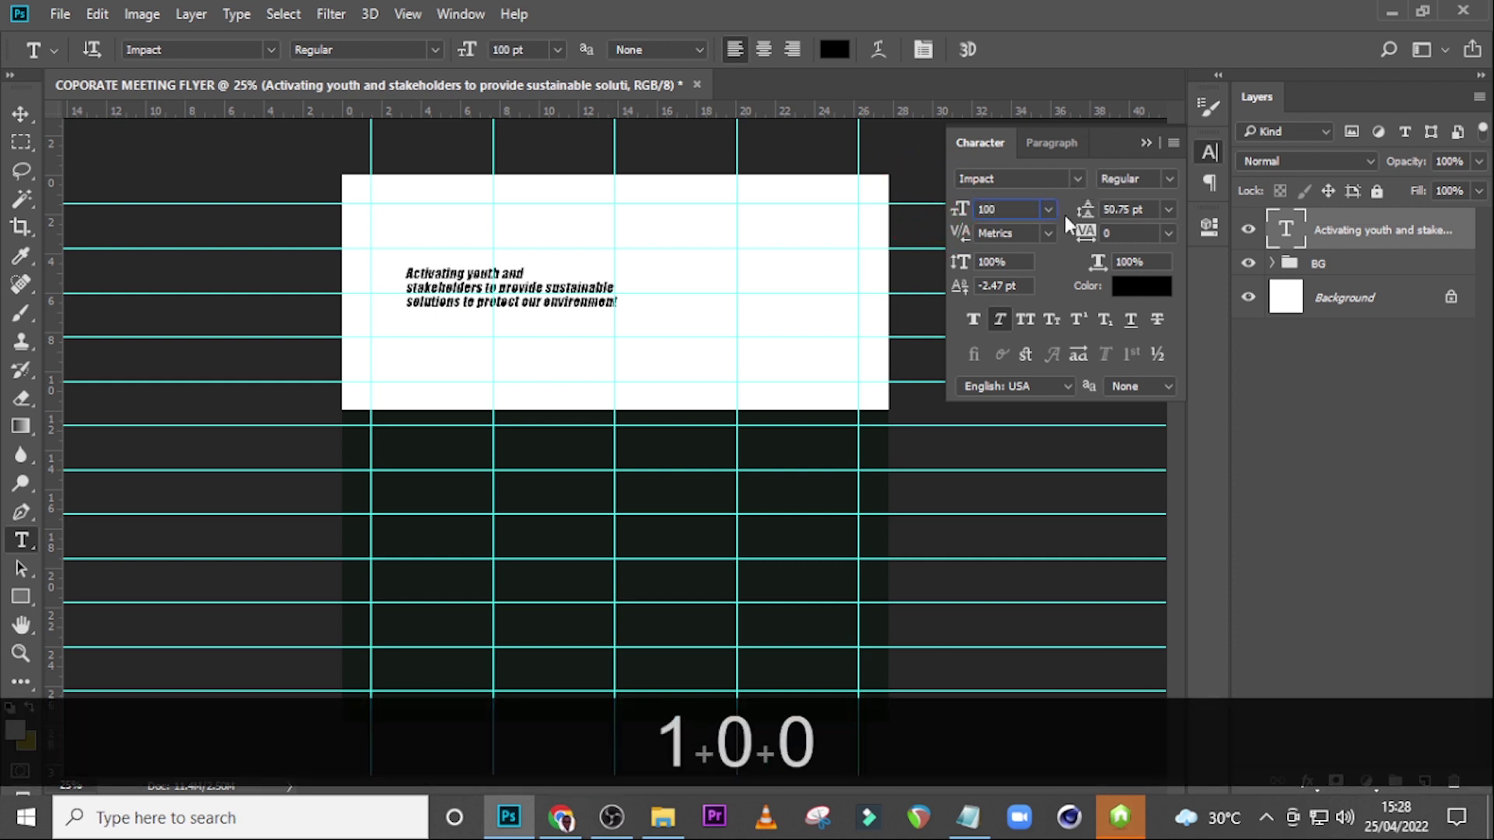
key(Return)
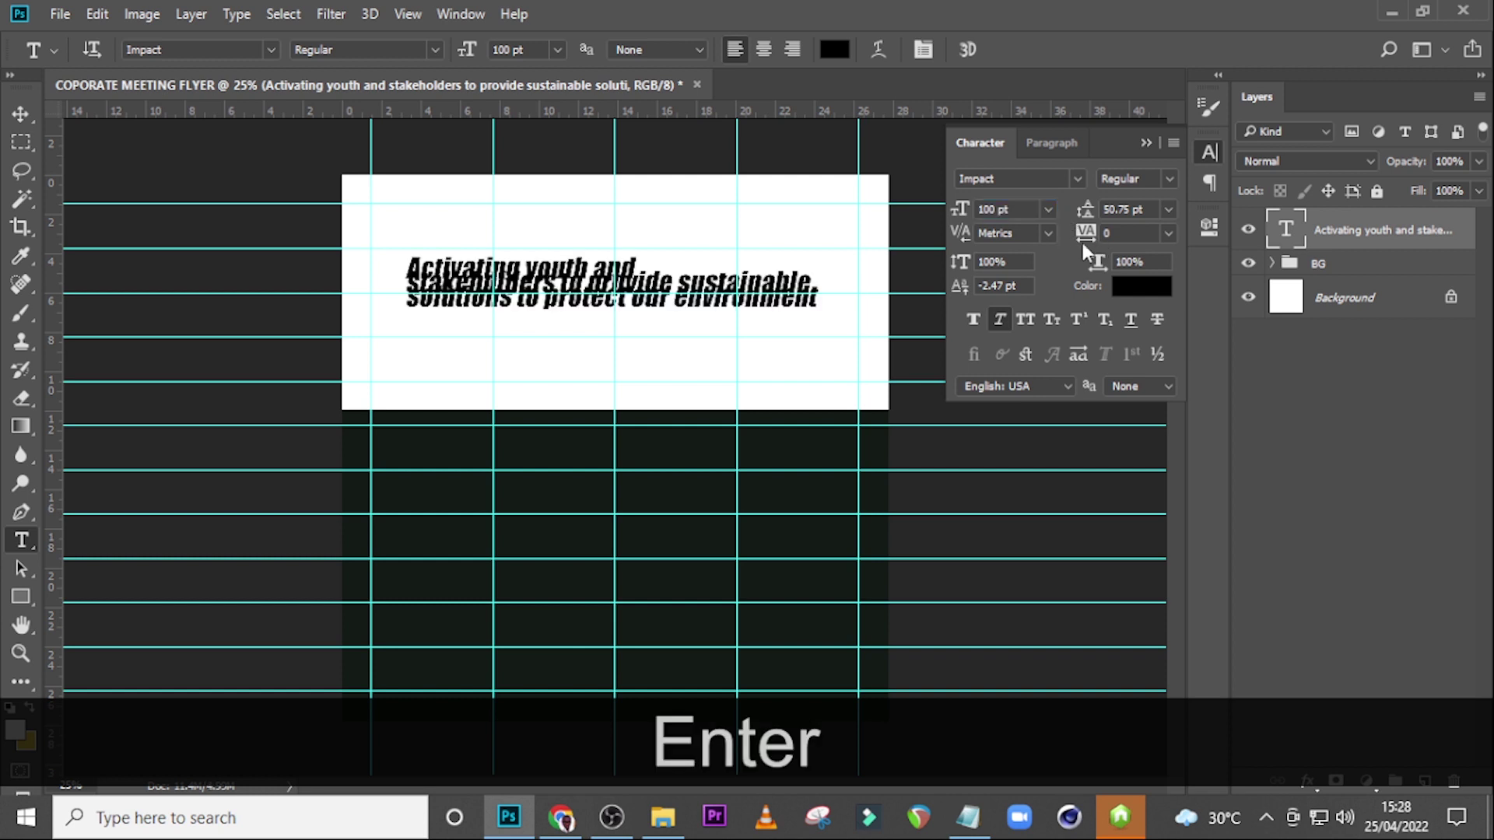
click(1153, 208)
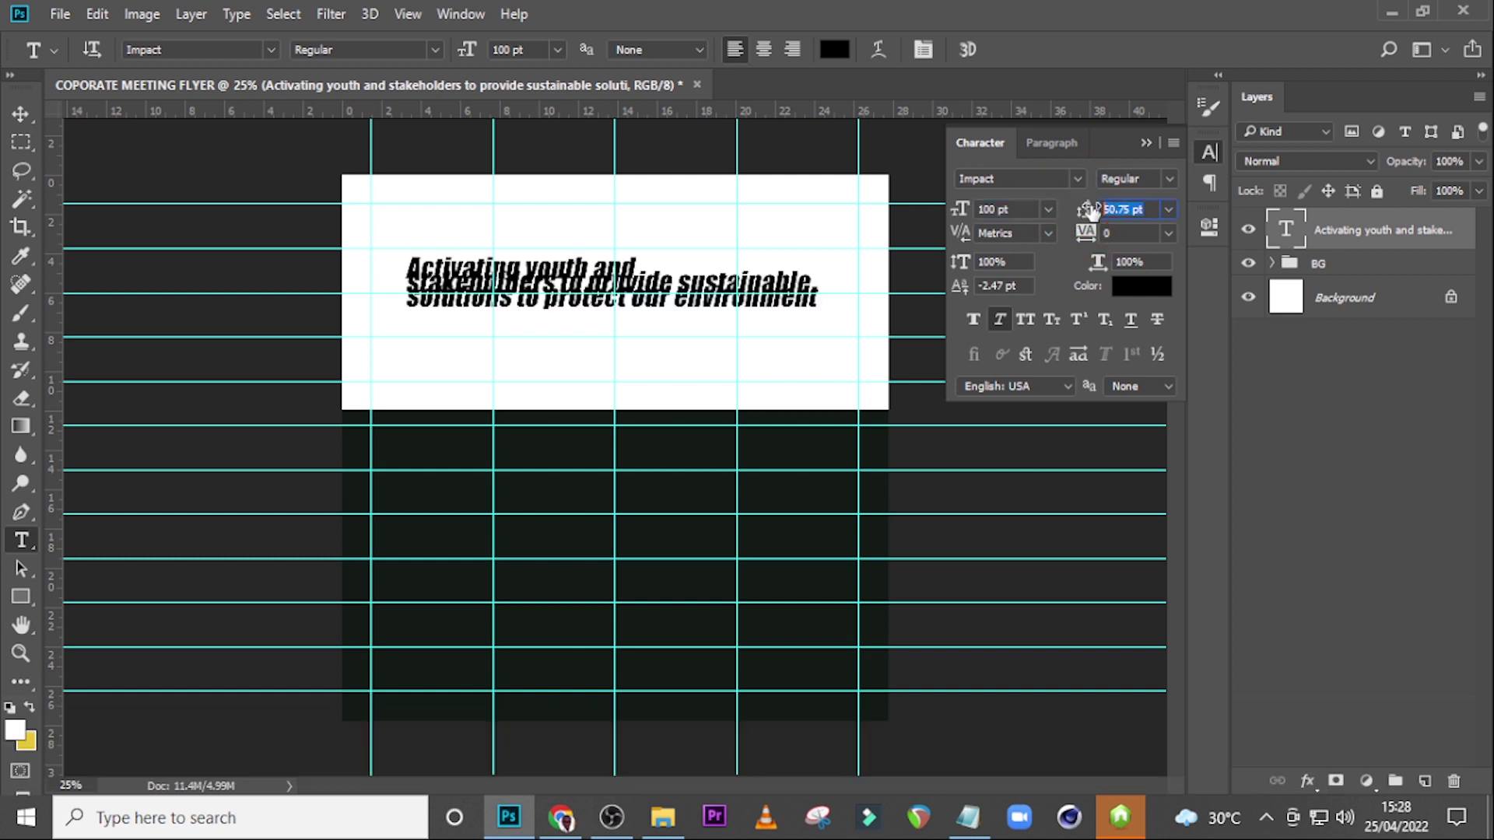
text(110)
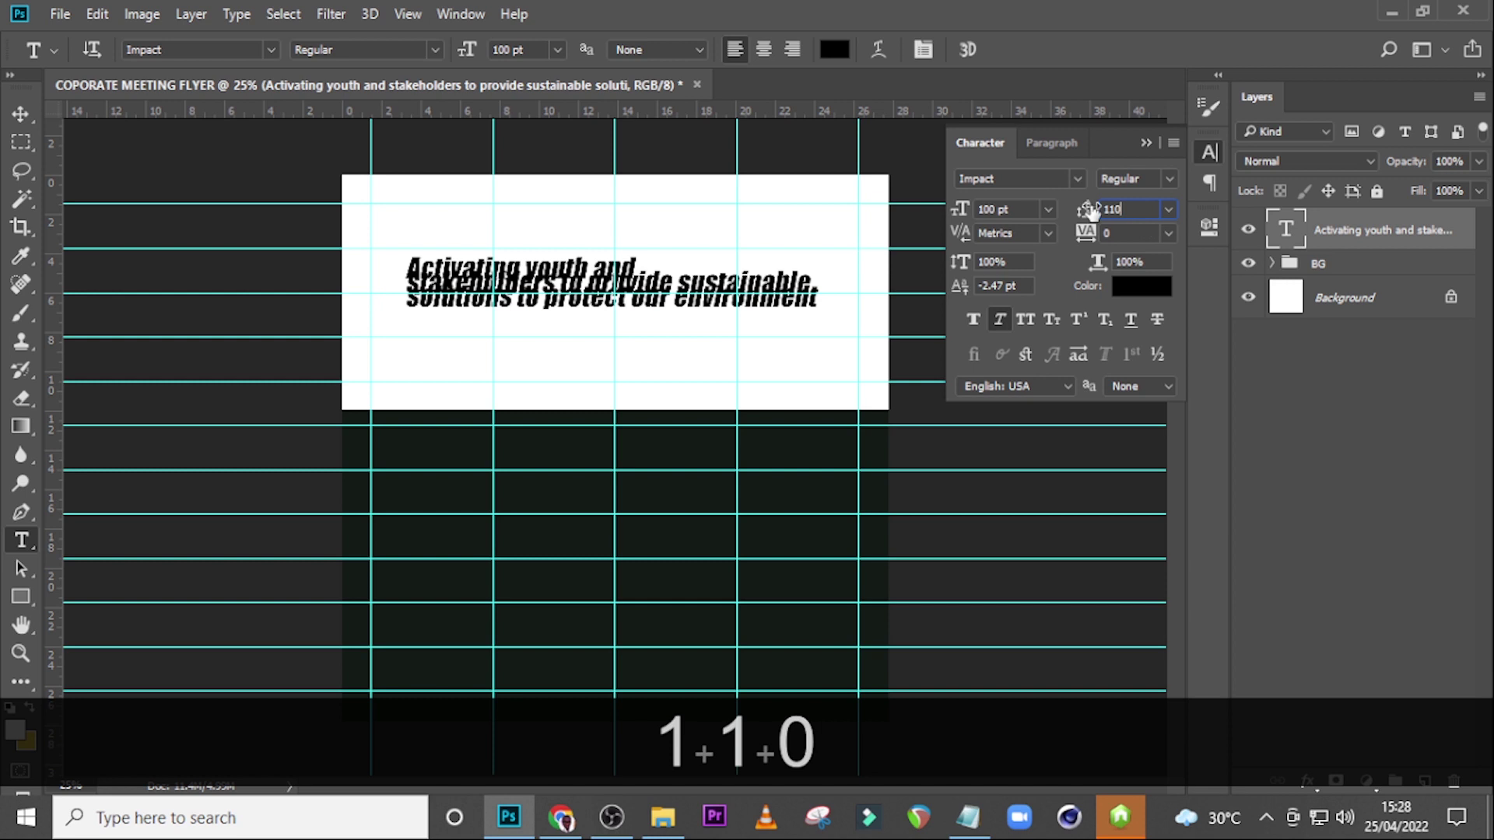
key(Return)
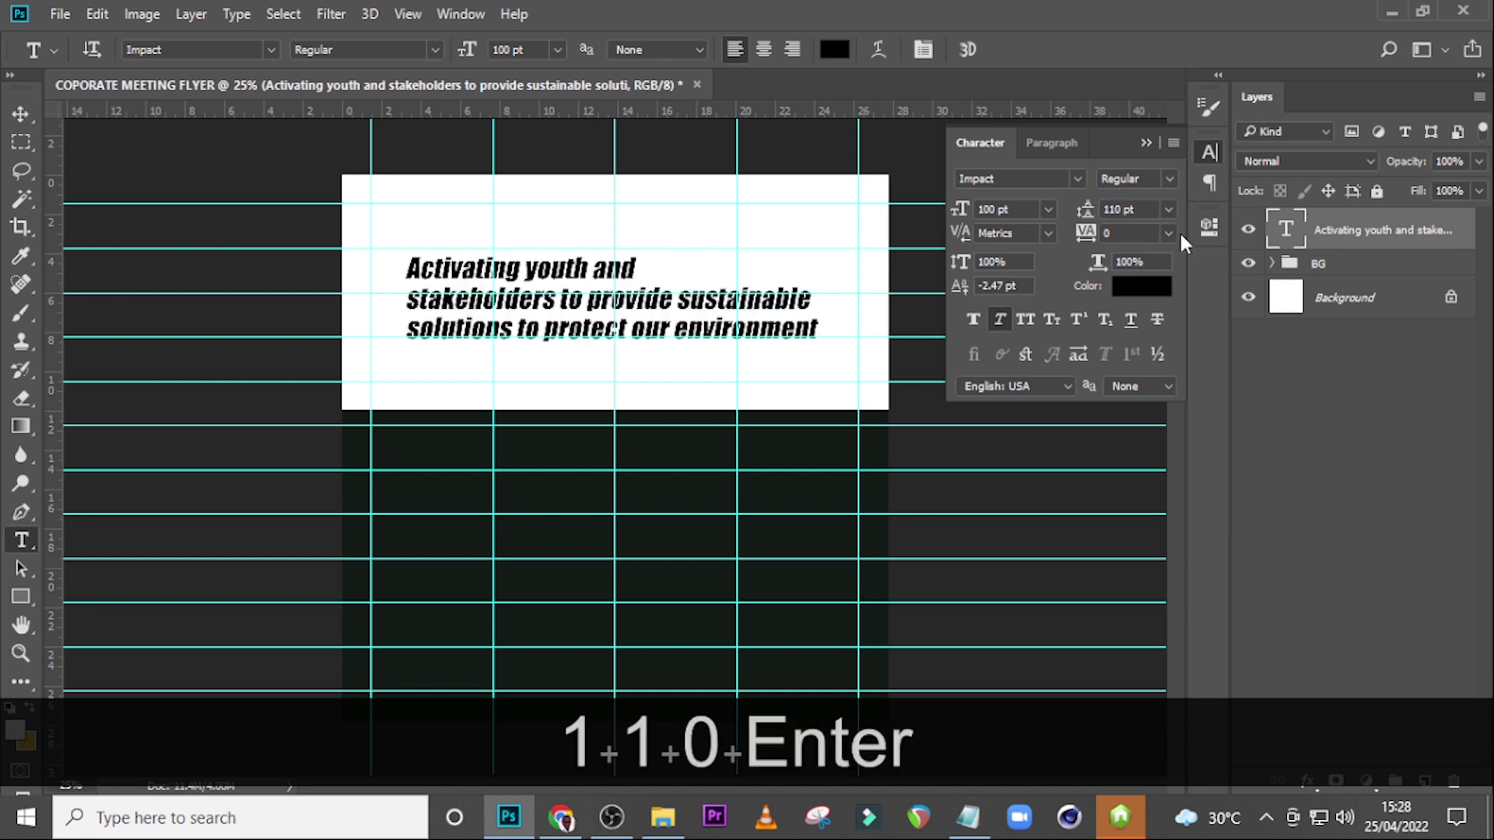
click(1027, 317)
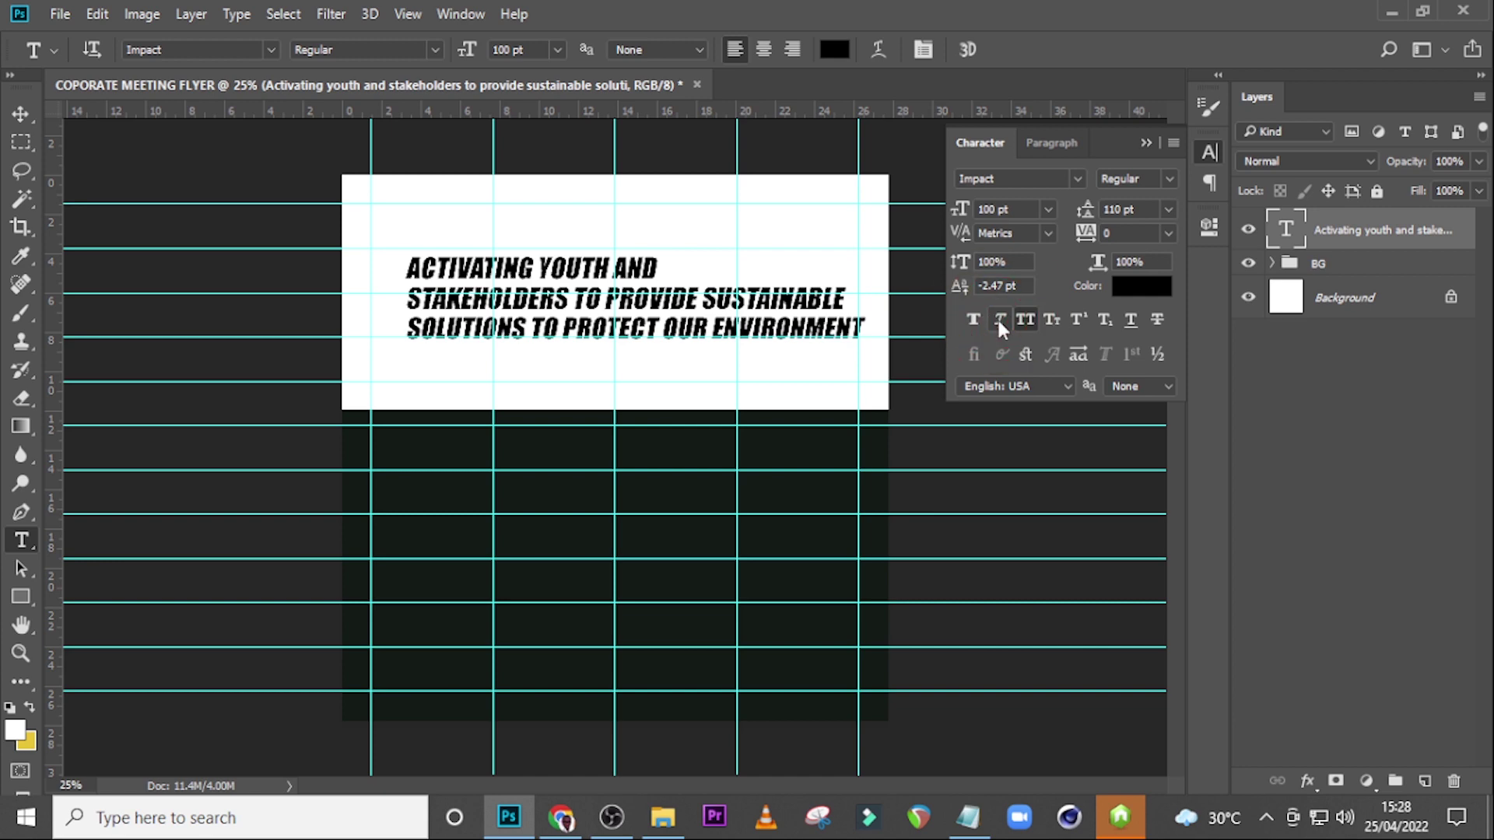
Step: Turn off Faux Italic for the headline and set its text colour to AF242B
click(1000, 321)
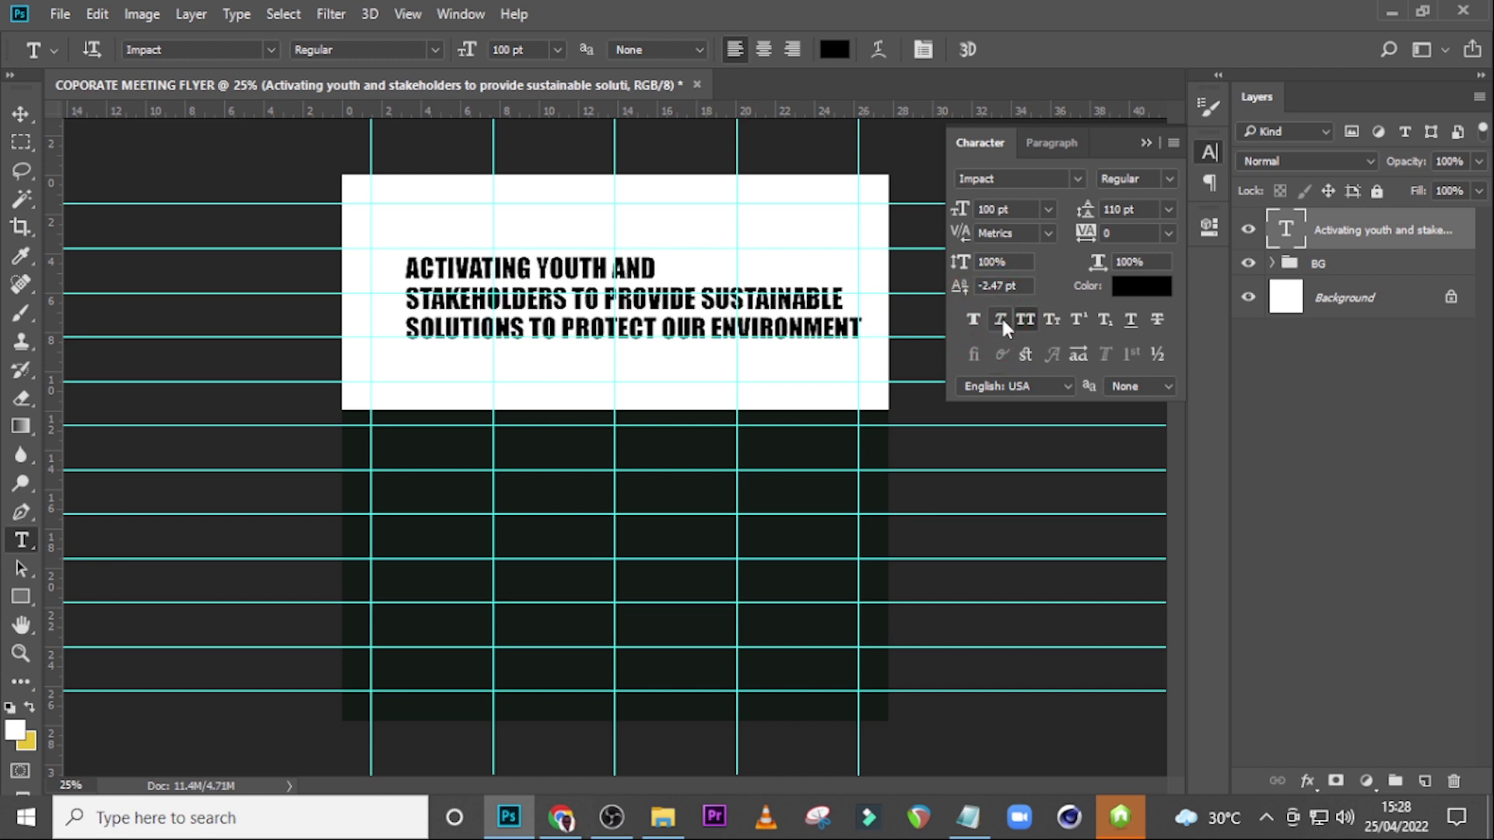
click(1130, 299)
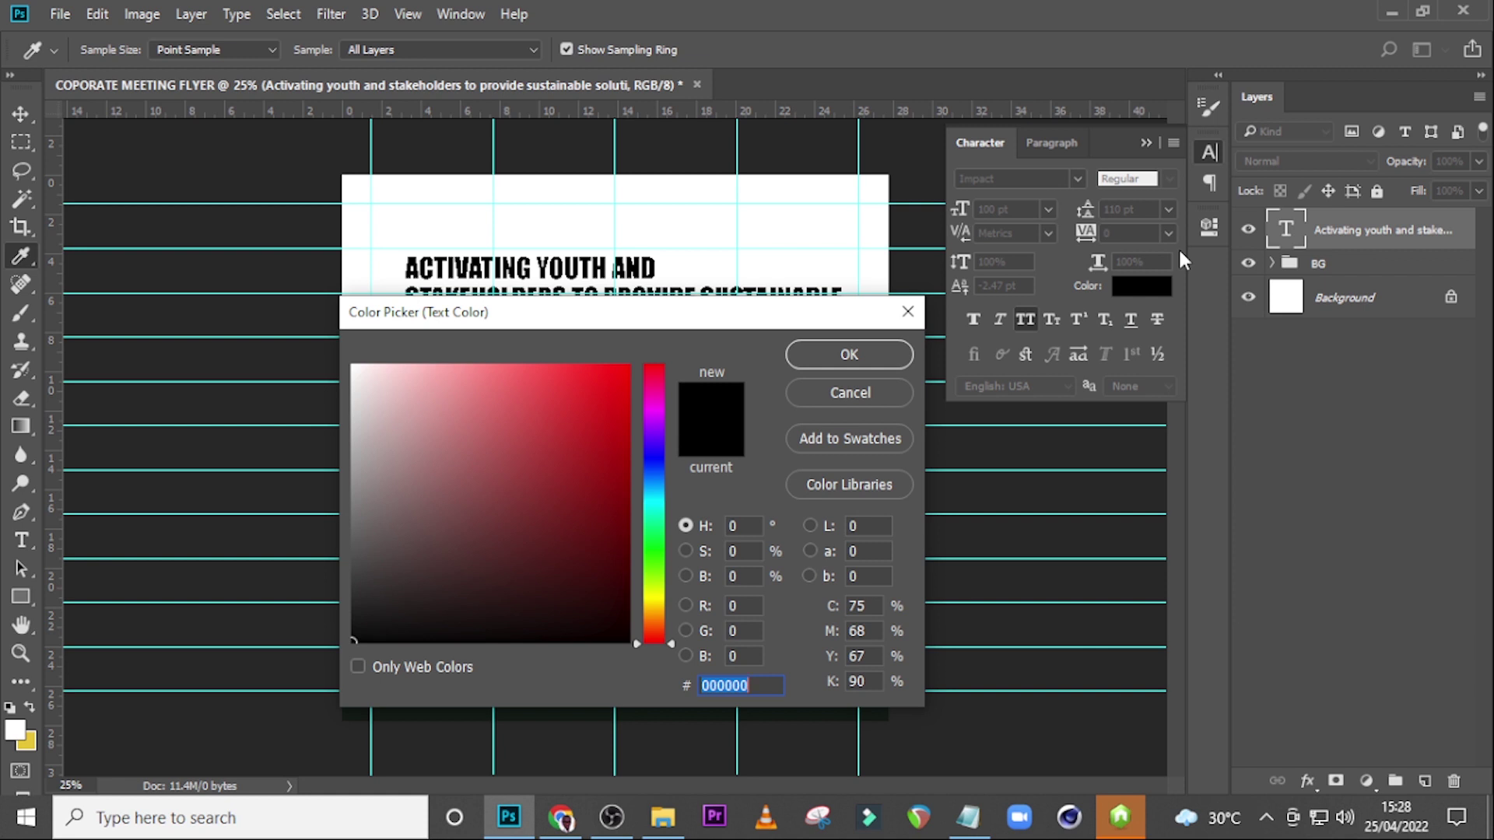
text(AF)
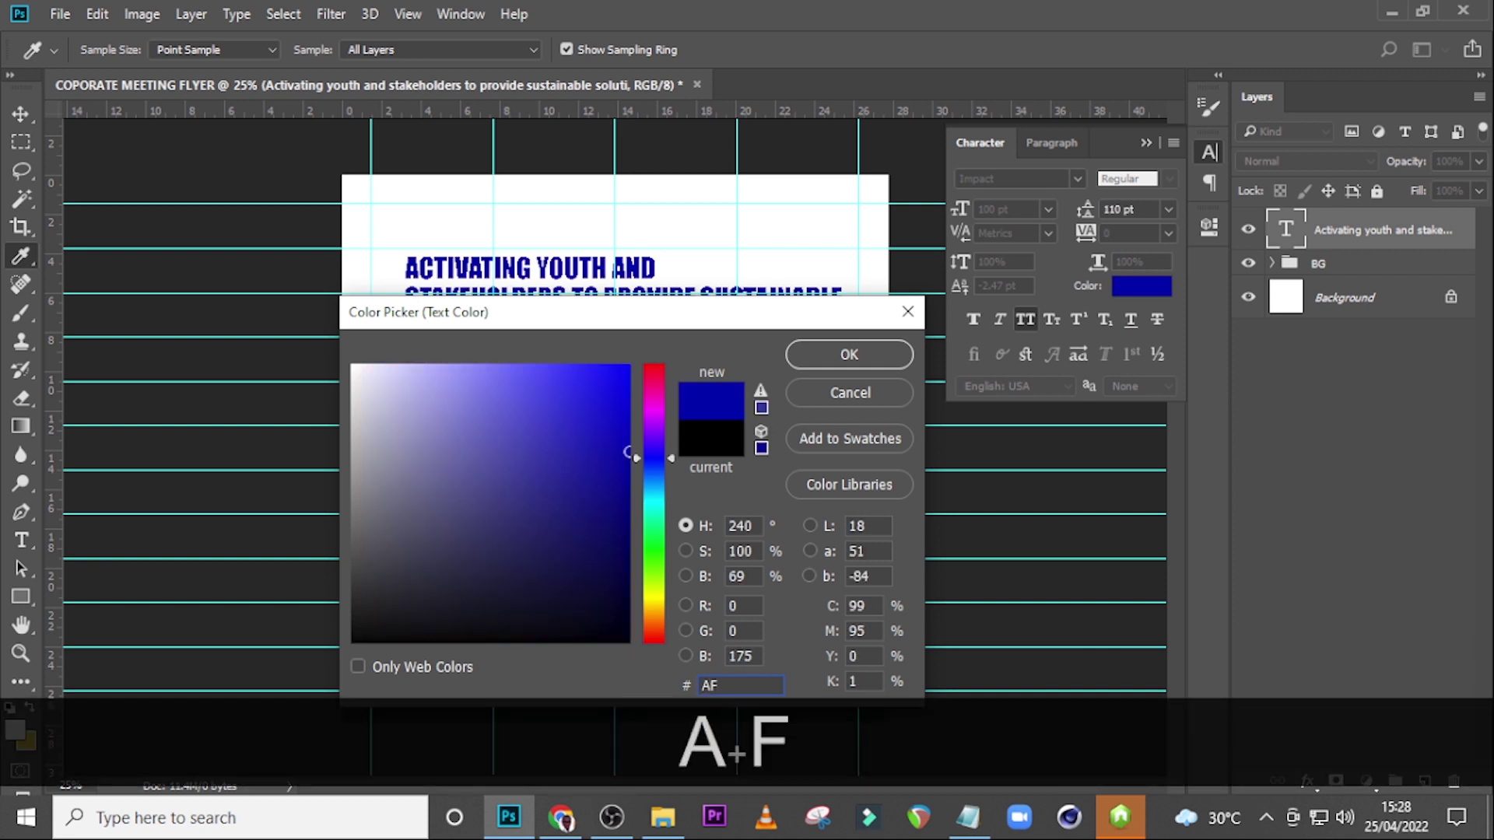
text(24)
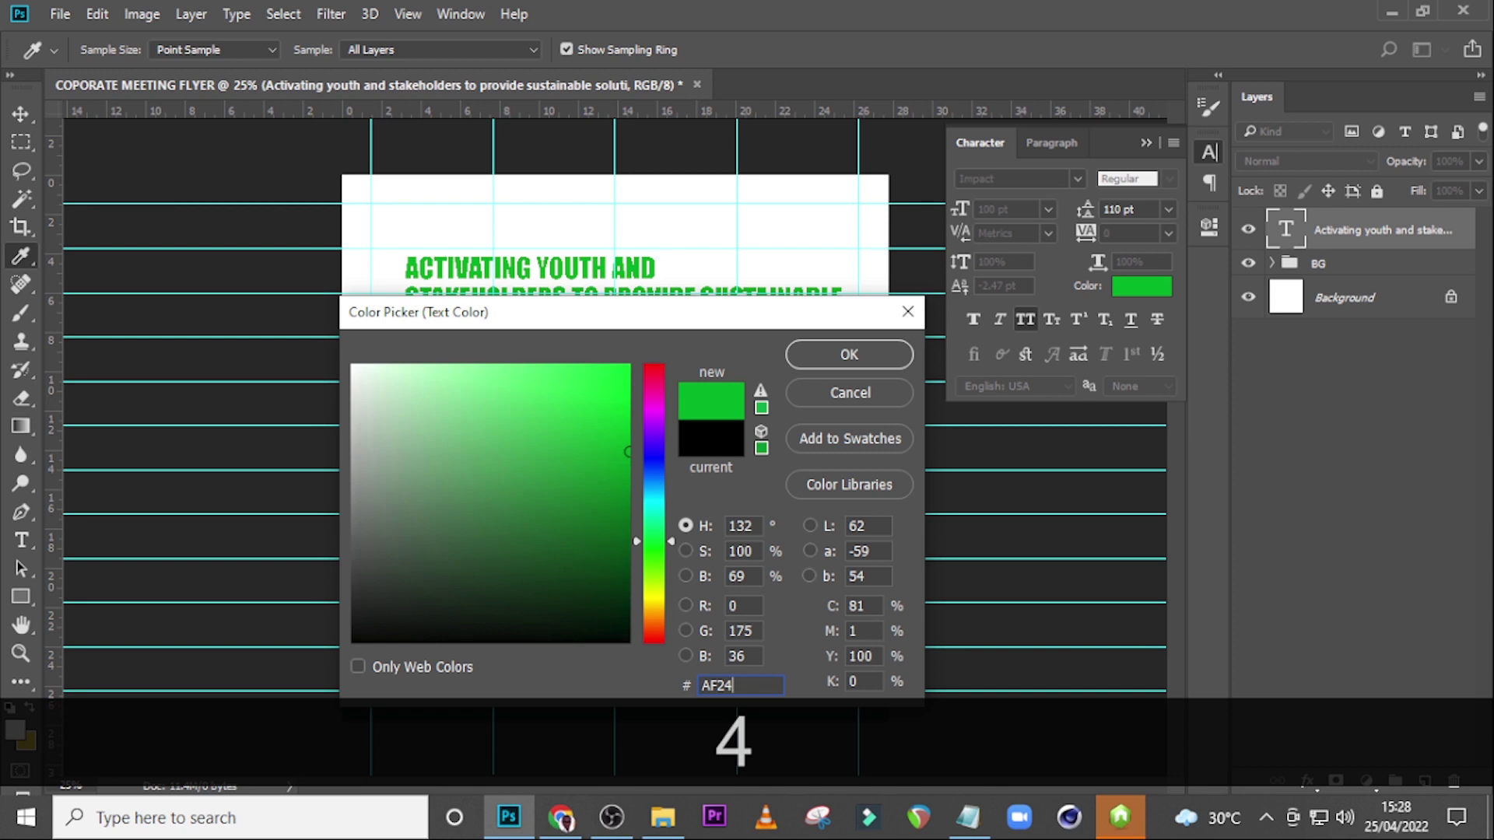
text(2B)
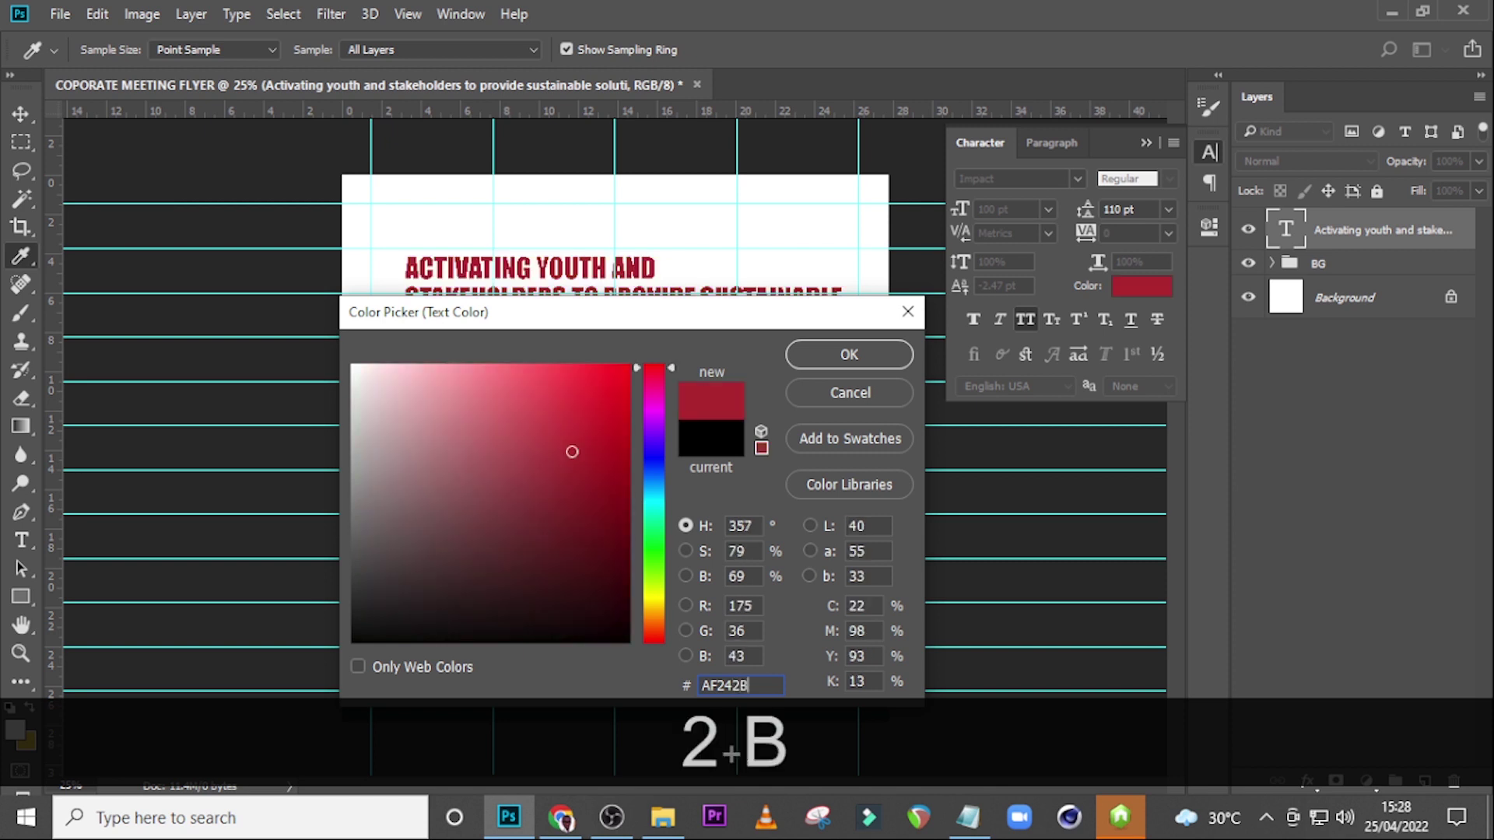
click(848, 354)
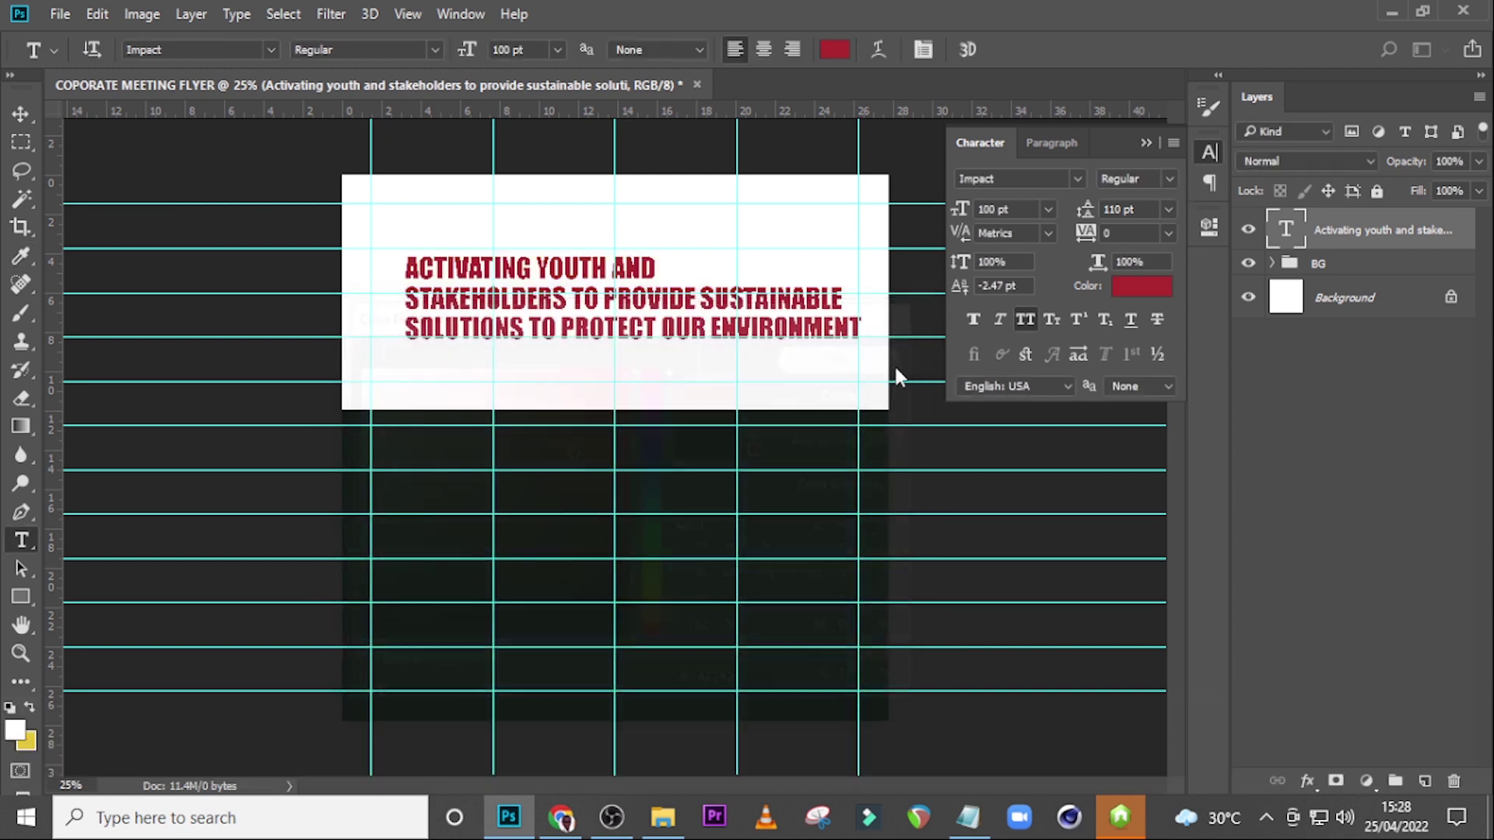
click(1145, 142)
Step: Move the headline so its left edge sits on the first vertical guide, and nudge it slightly down
key(ctrl+equal)
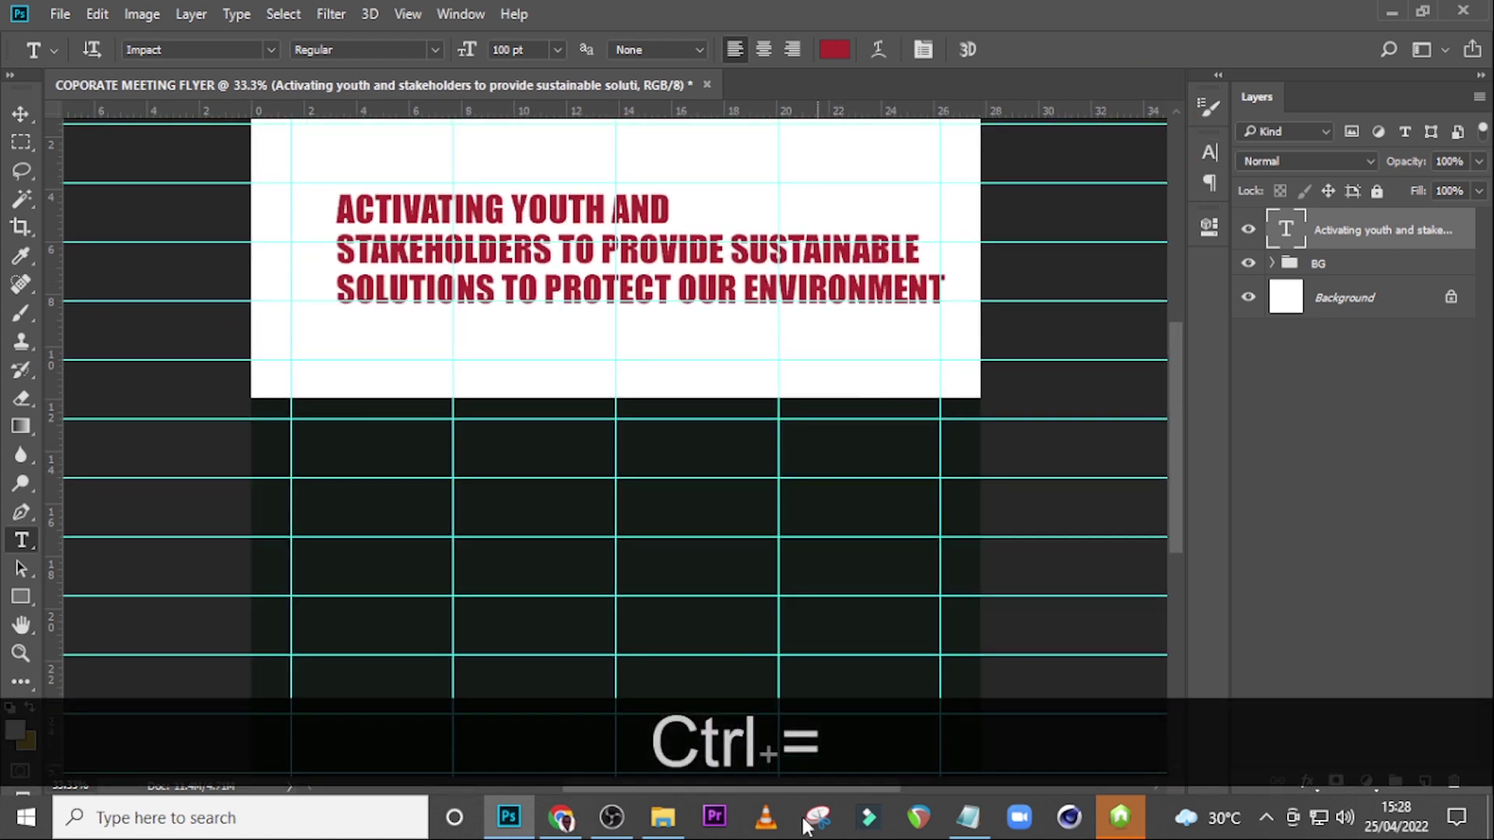
drag(755, 785, 703, 786)
scroll(810, 444, up, 1)
scroll(811, 430, up, 4)
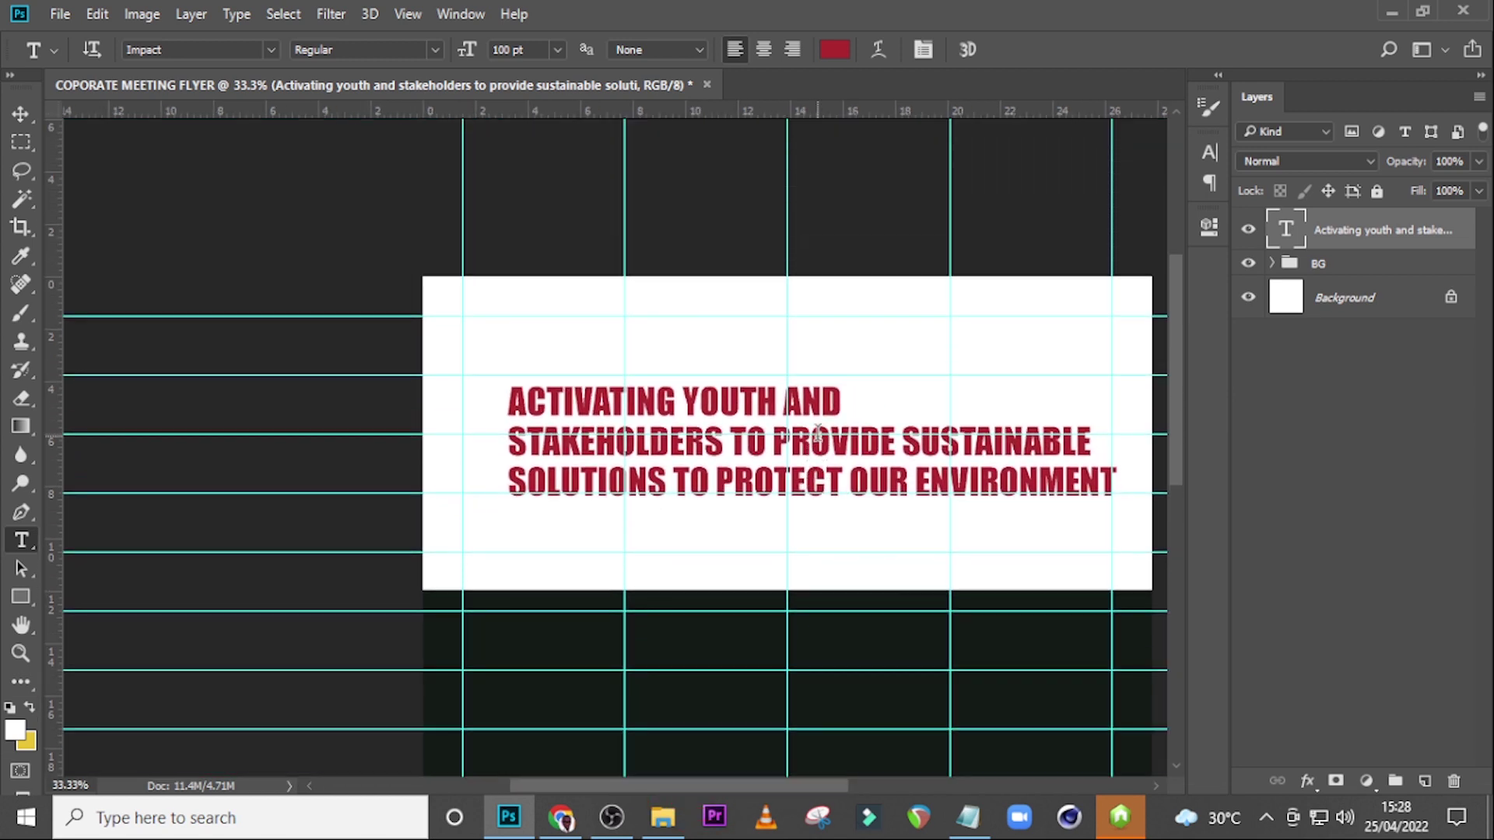
key(v)
drag(716, 404, 670, 418)
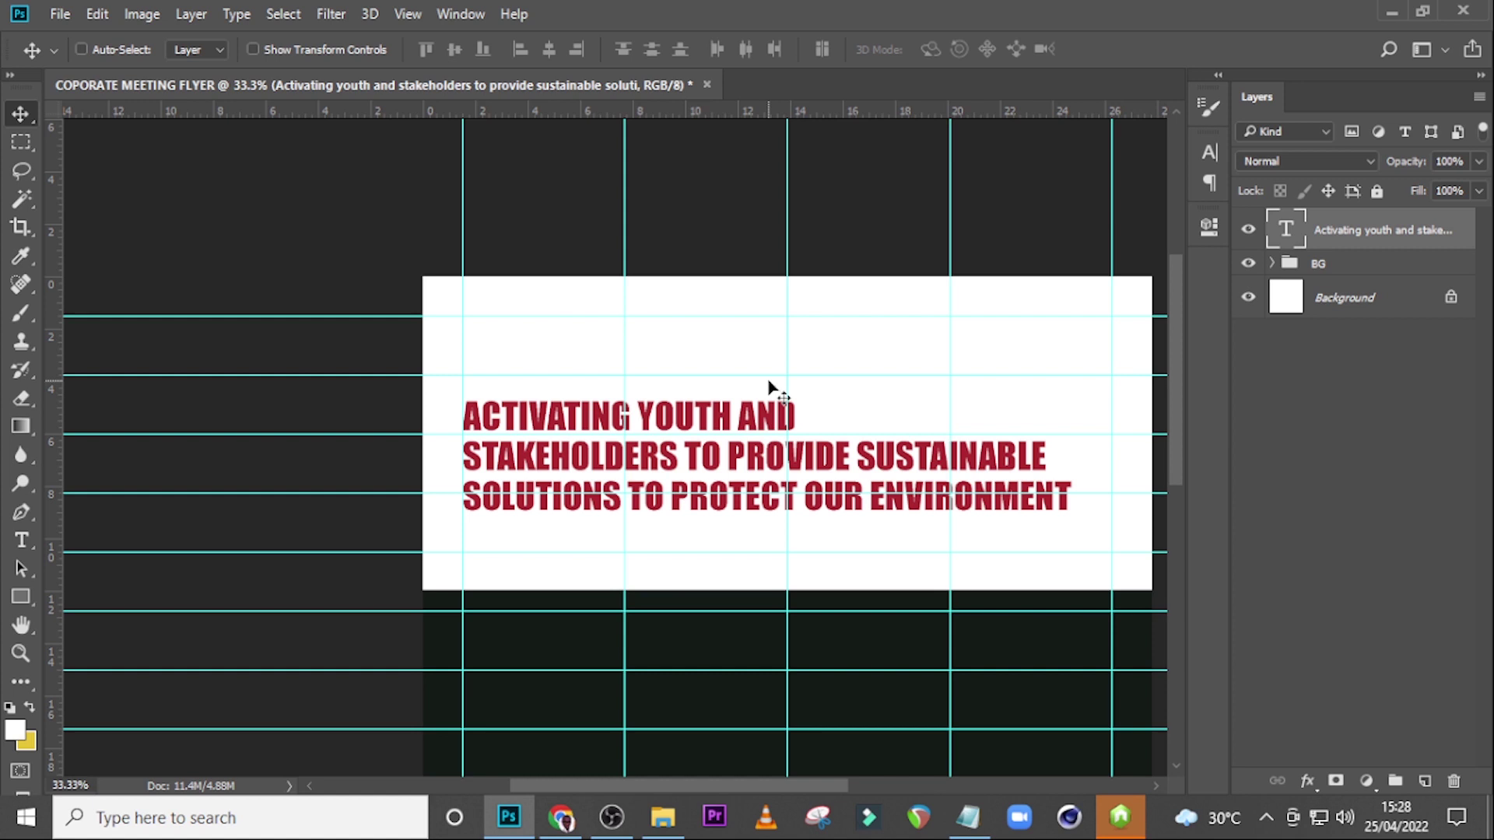
scroll(810, 397, down, 3)
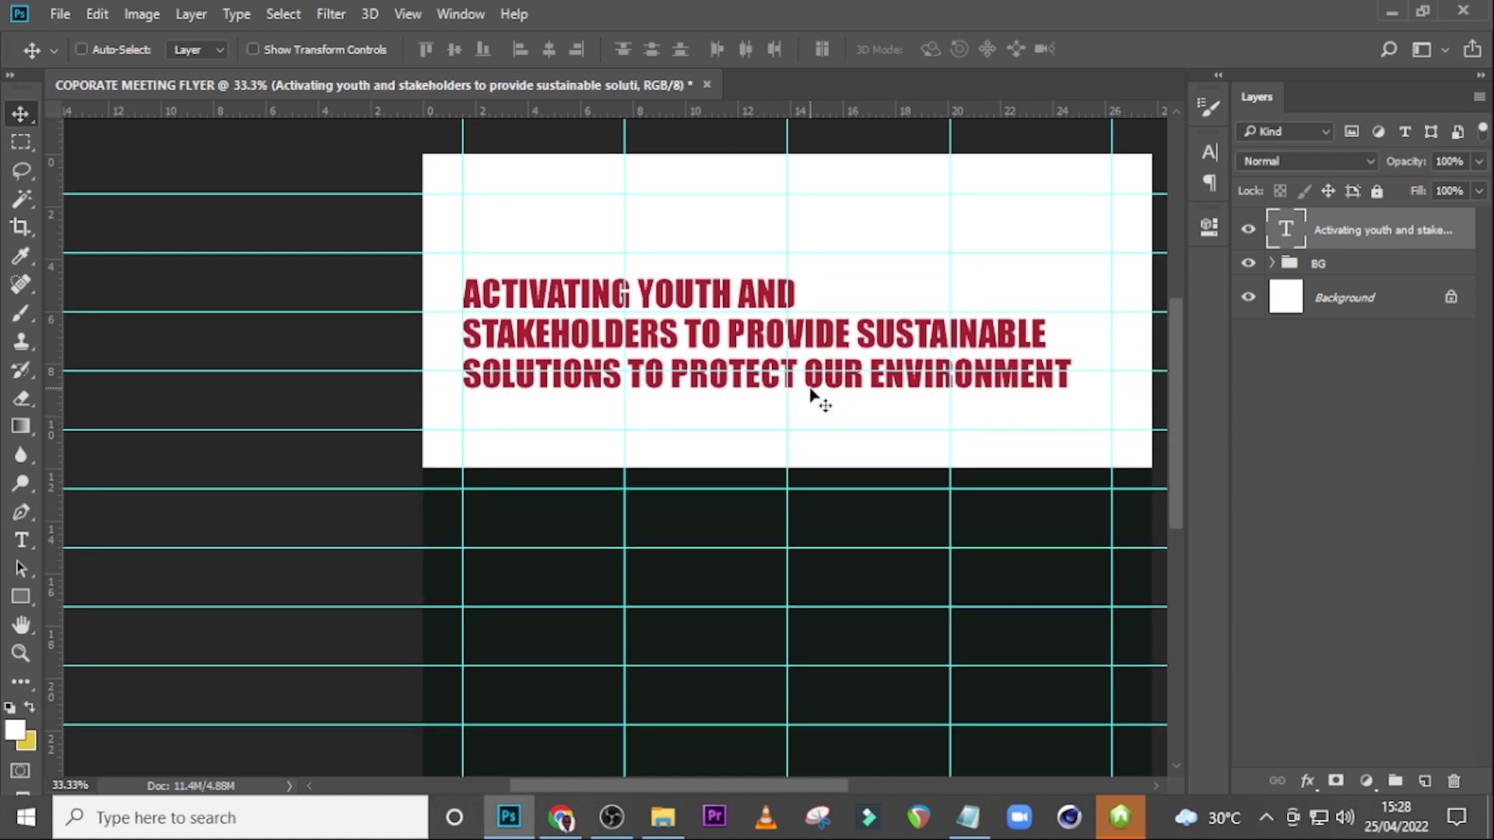
key(v)
key(Down)
key(Down)
key(Down)
key(Down)
key(Down)
key(Down)
key(Down)
key(Down)
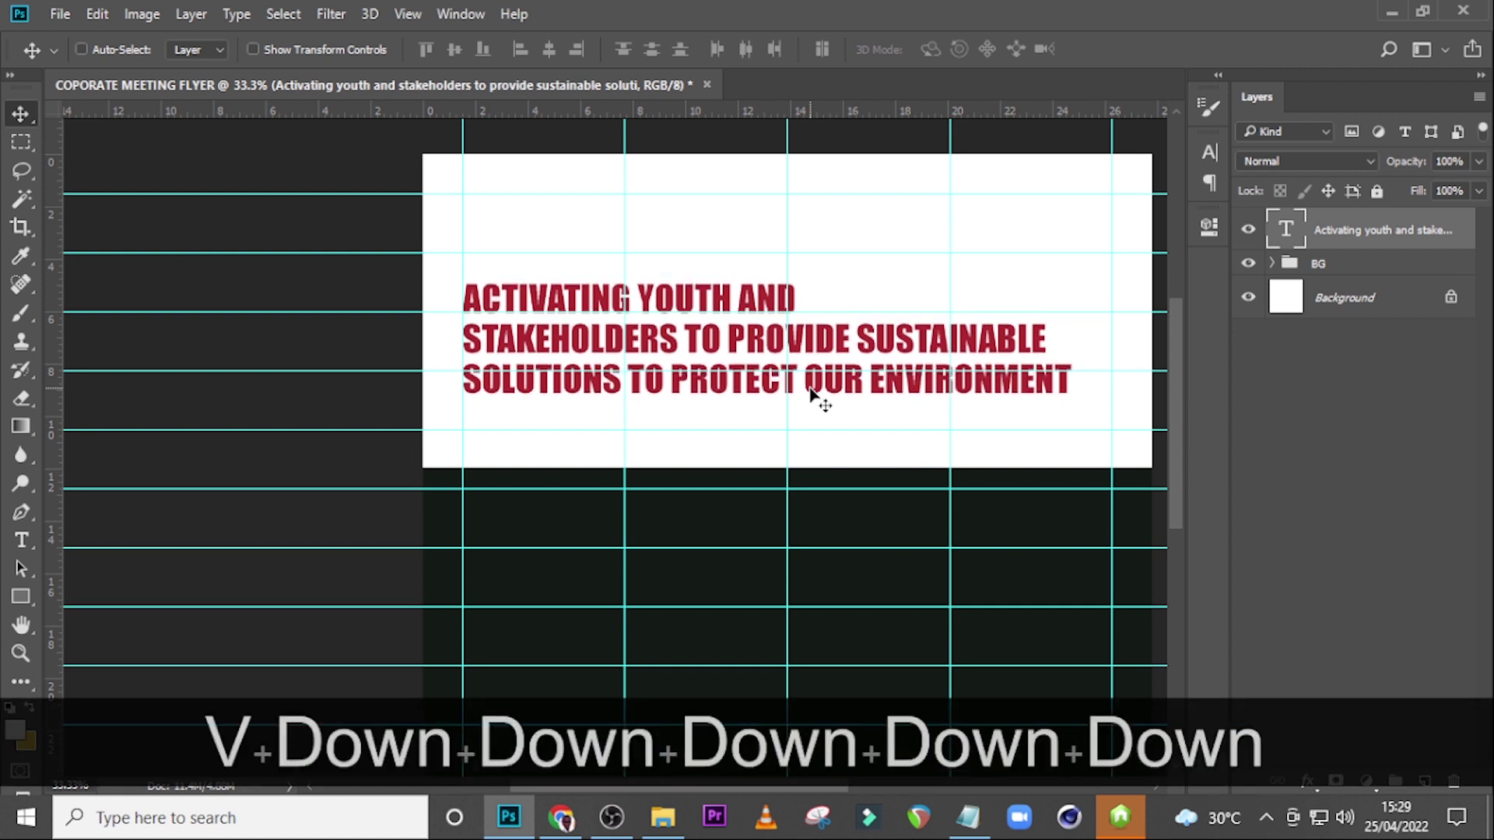
Step: Copy "Topic:" from 112.txt in Notepad and paste it as a new text layer above the headline
key(t)
click(519, 240)
click(967, 809)
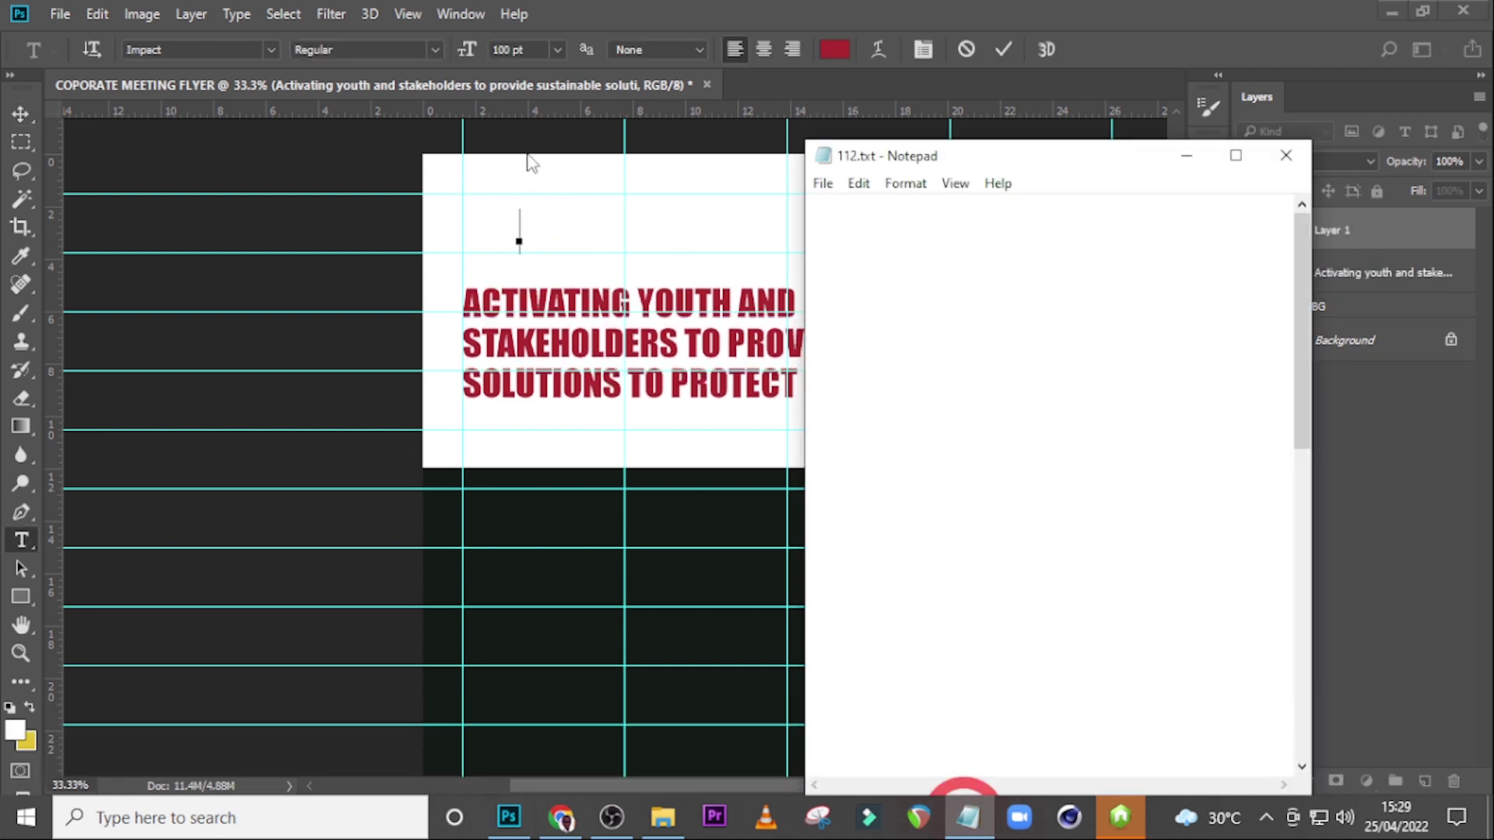
drag(880, 266, 785, 258)
key(ctrl+c)
click(701, 10)
key(ctrl+v)
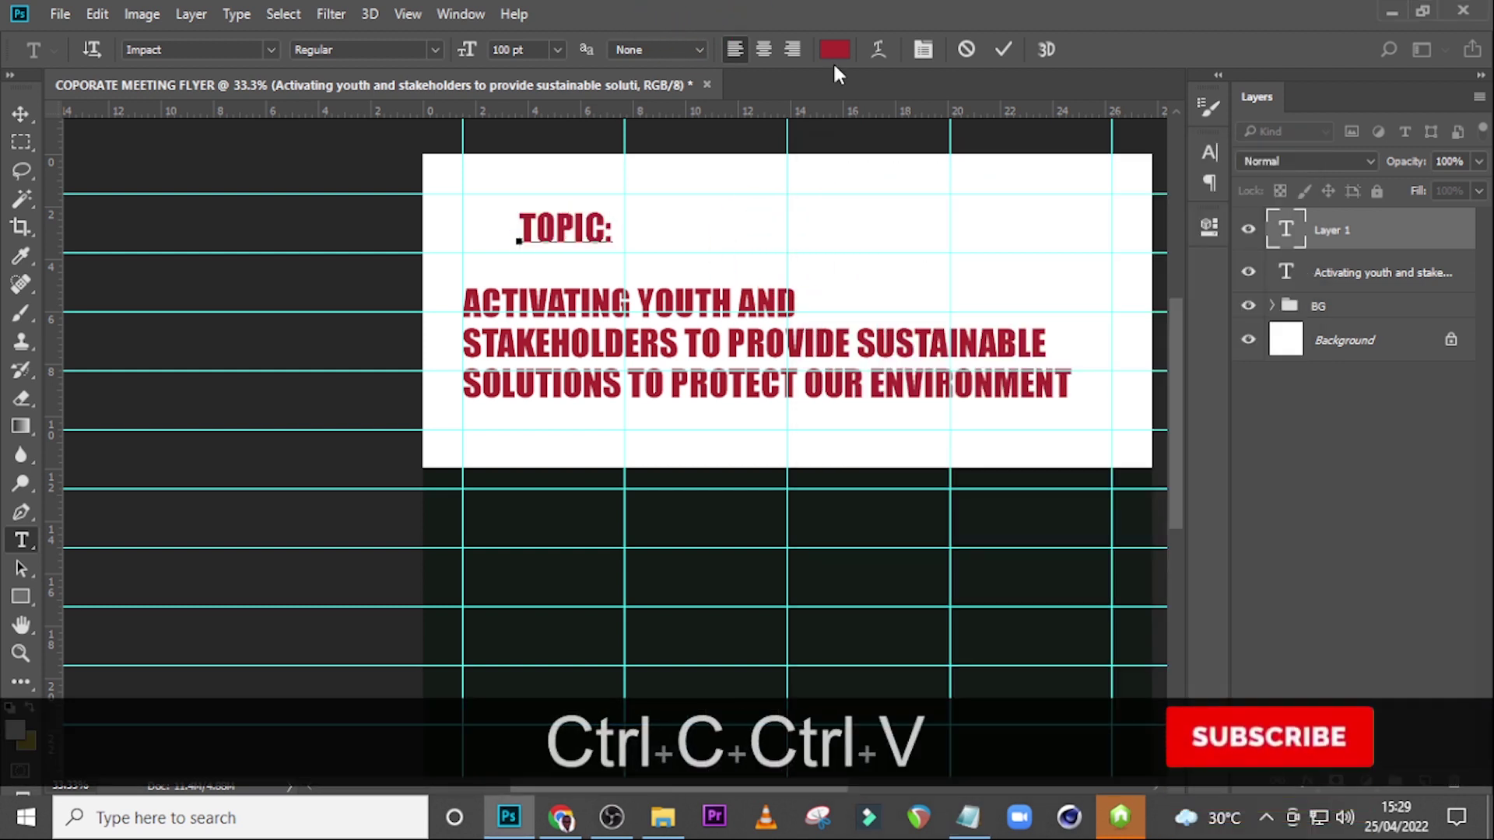
click(1313, 231)
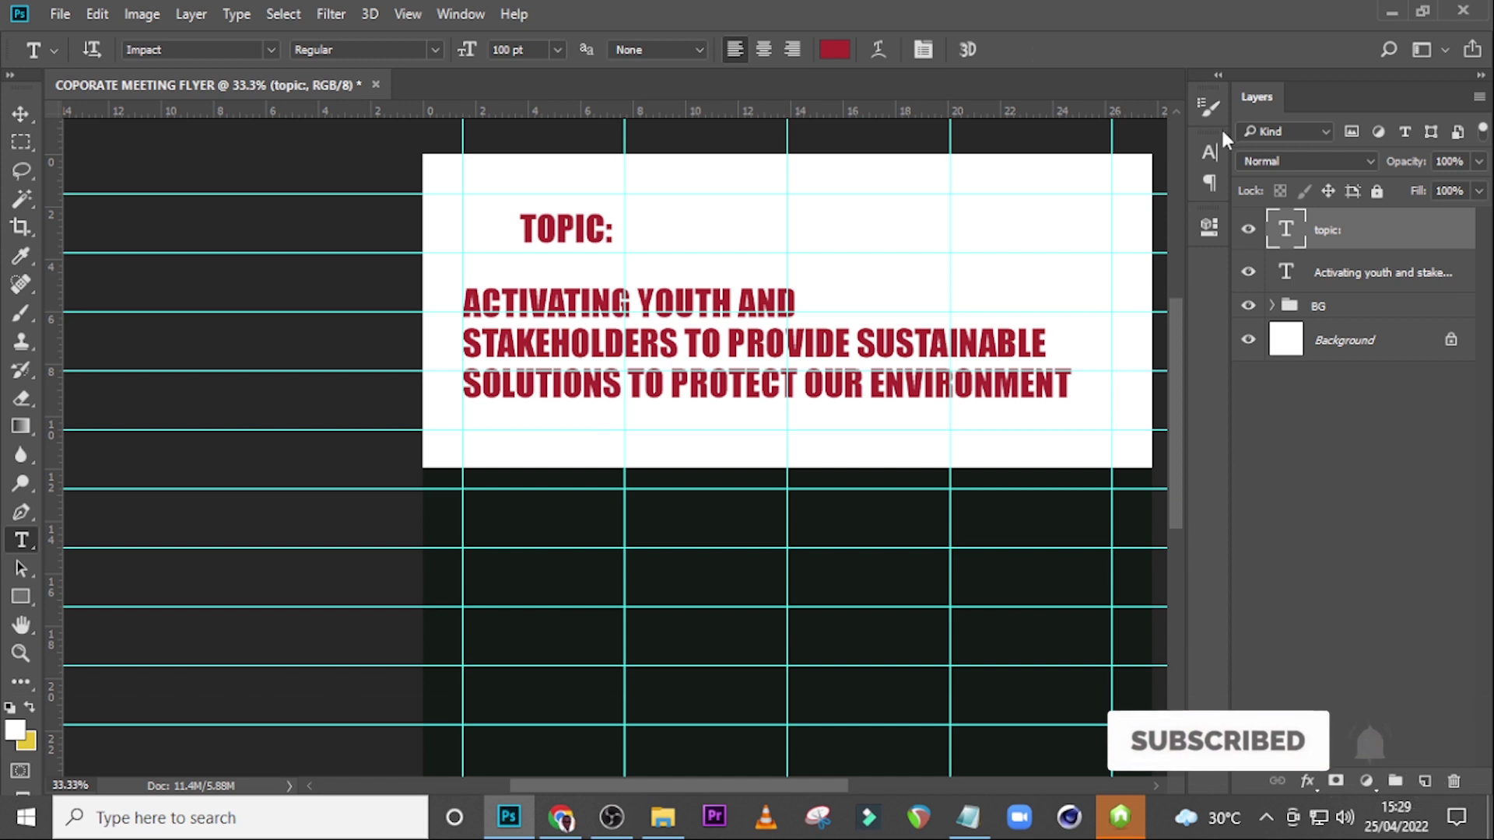
Step: Change the topic text's font to Montserrat Medium at 48 pt
click(1209, 152)
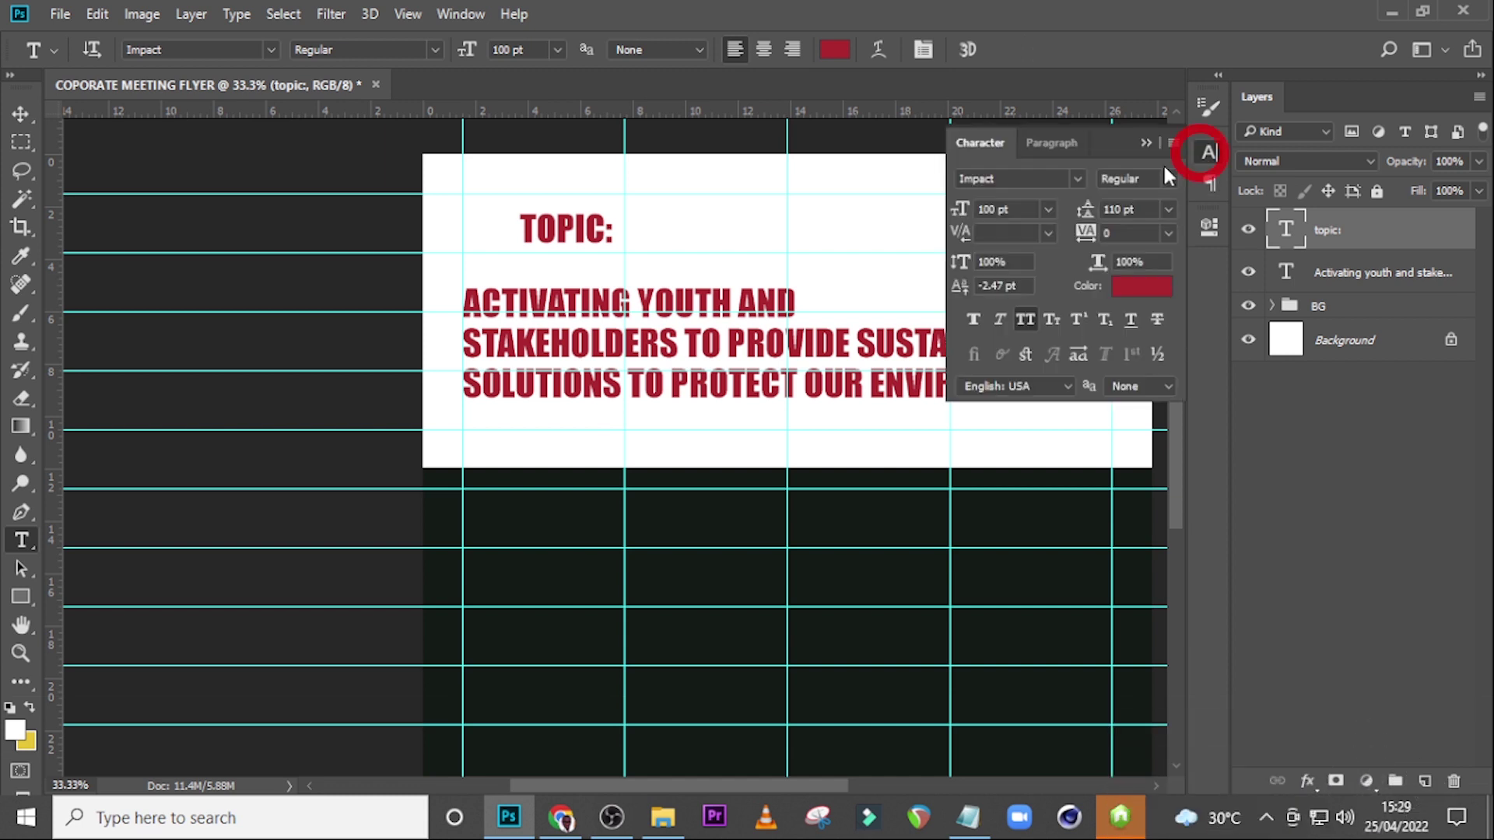
click(1079, 177)
click(1056, 271)
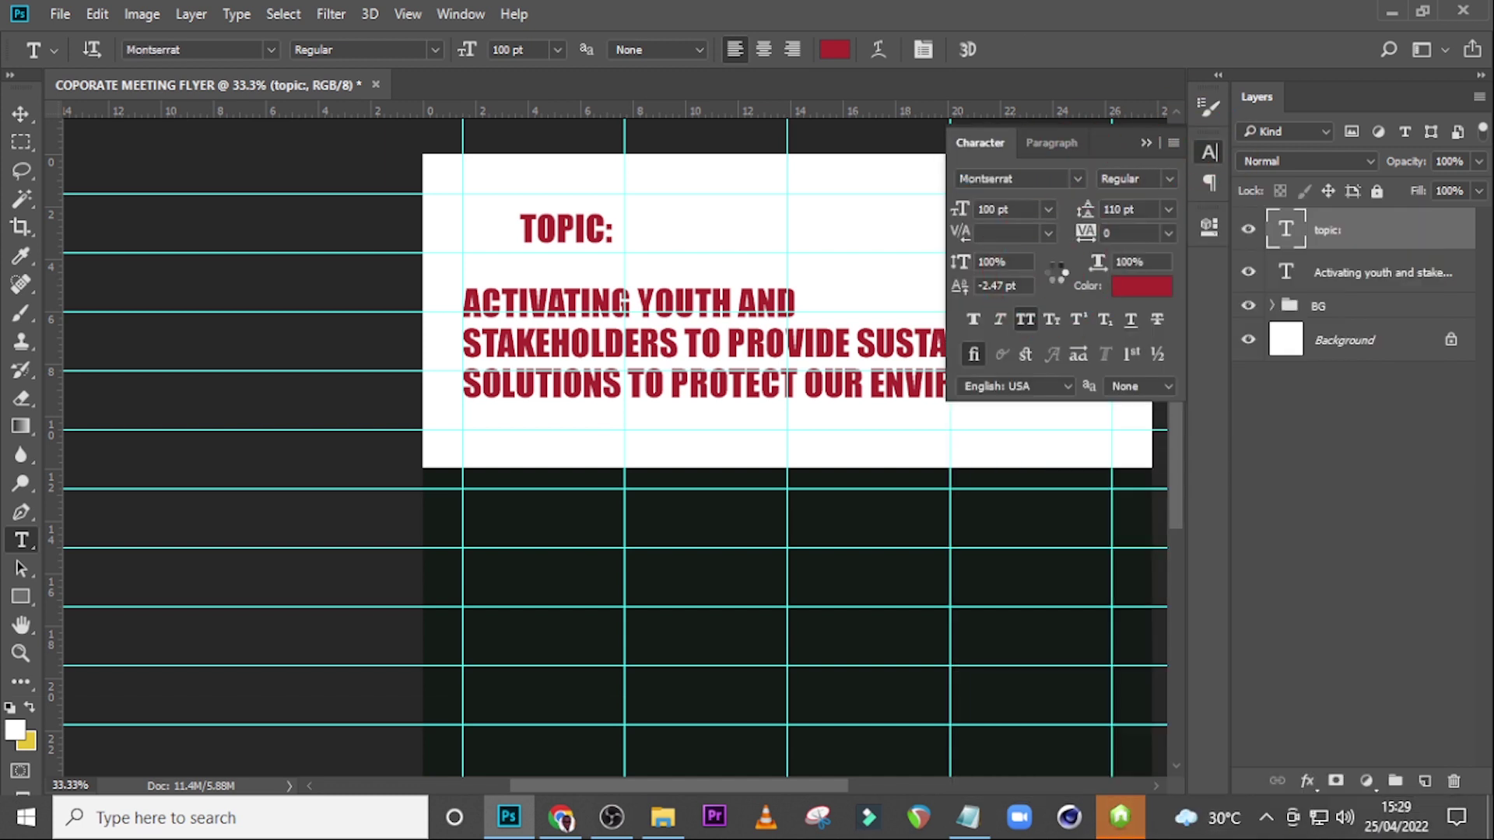
click(1170, 181)
click(1141, 341)
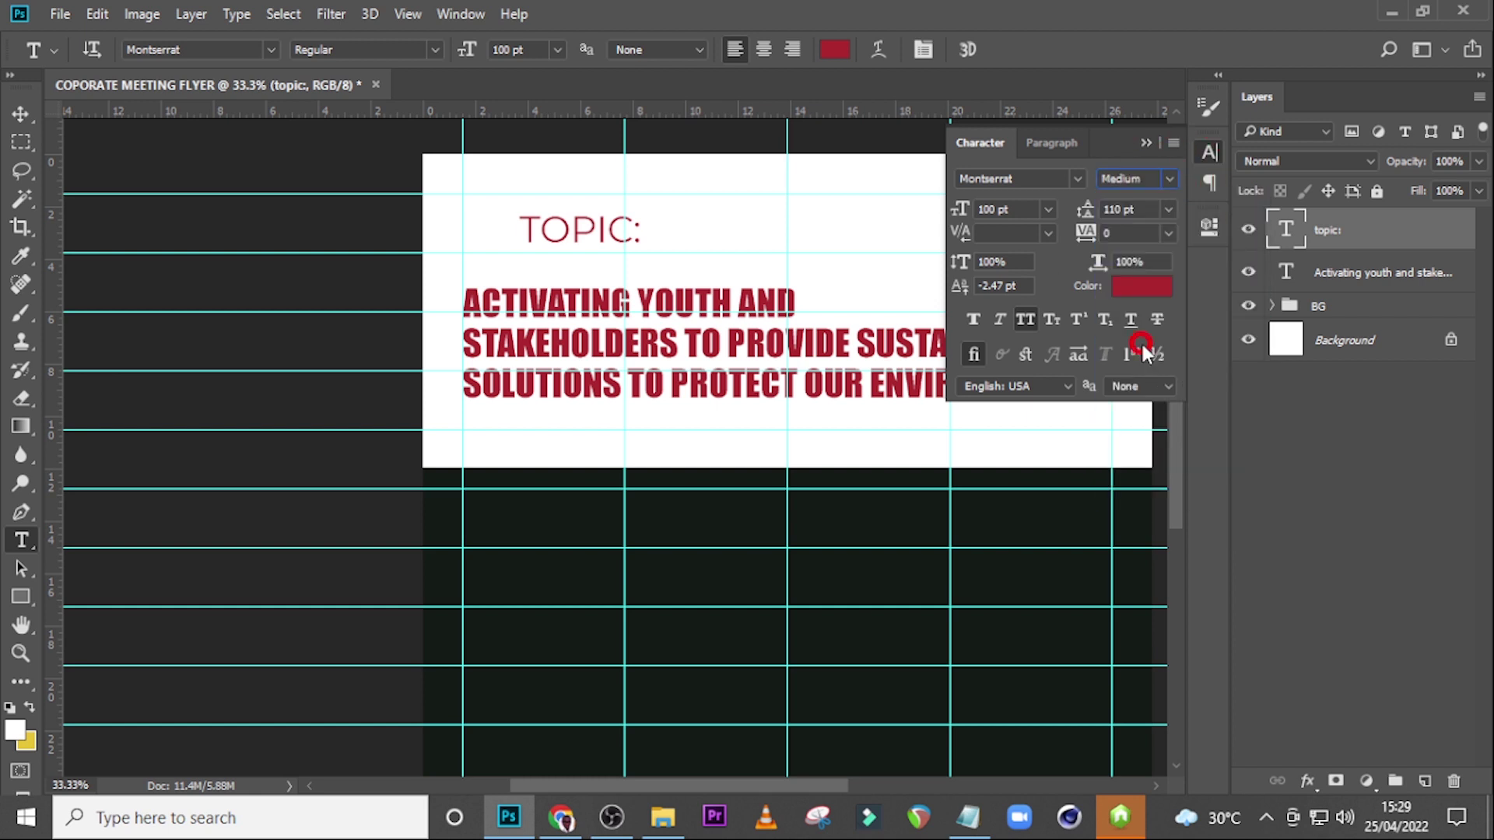
drag(1023, 212, 964, 204)
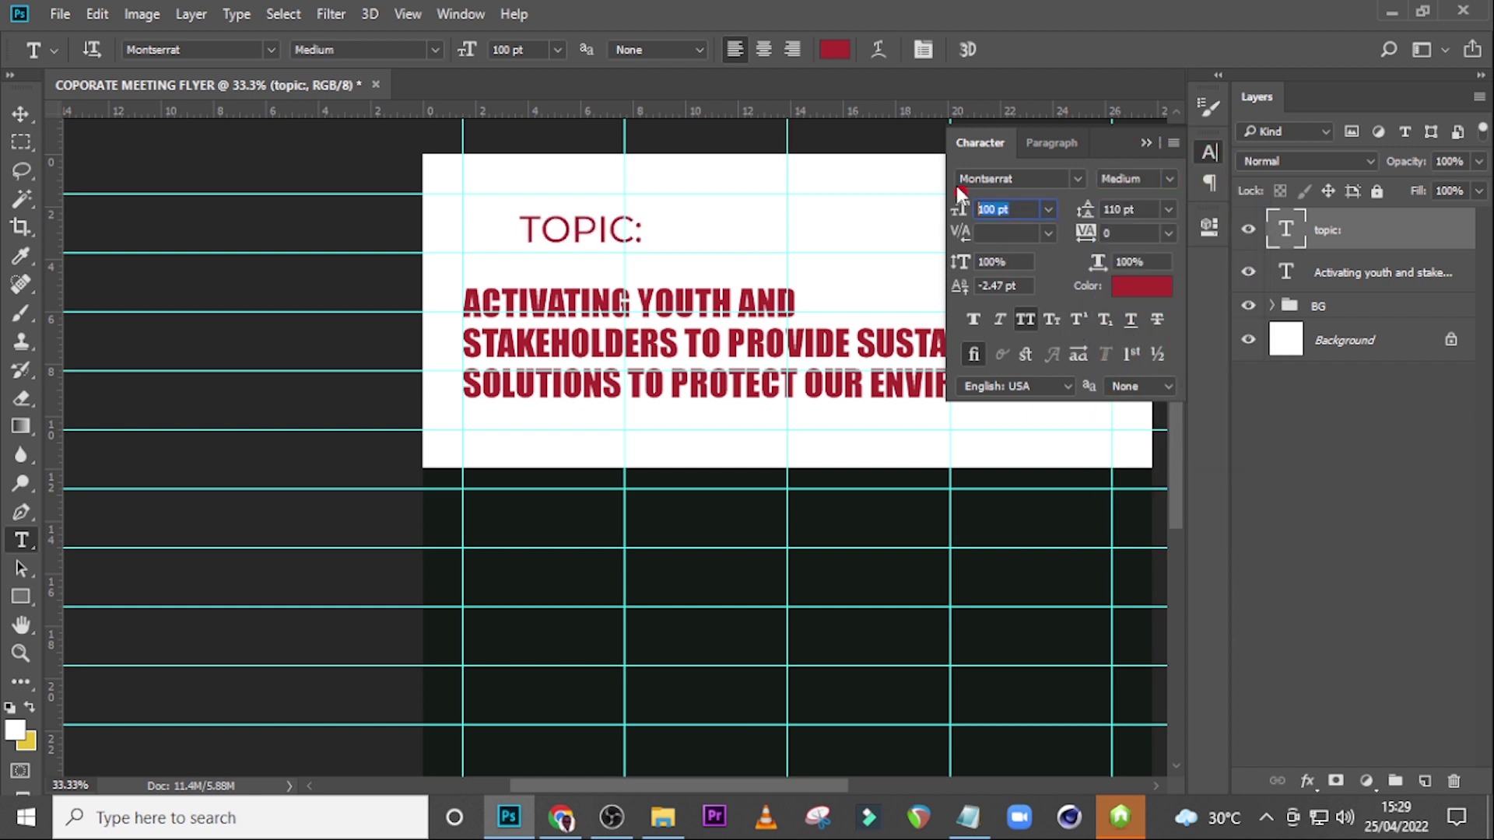
text(48)
key(Return)
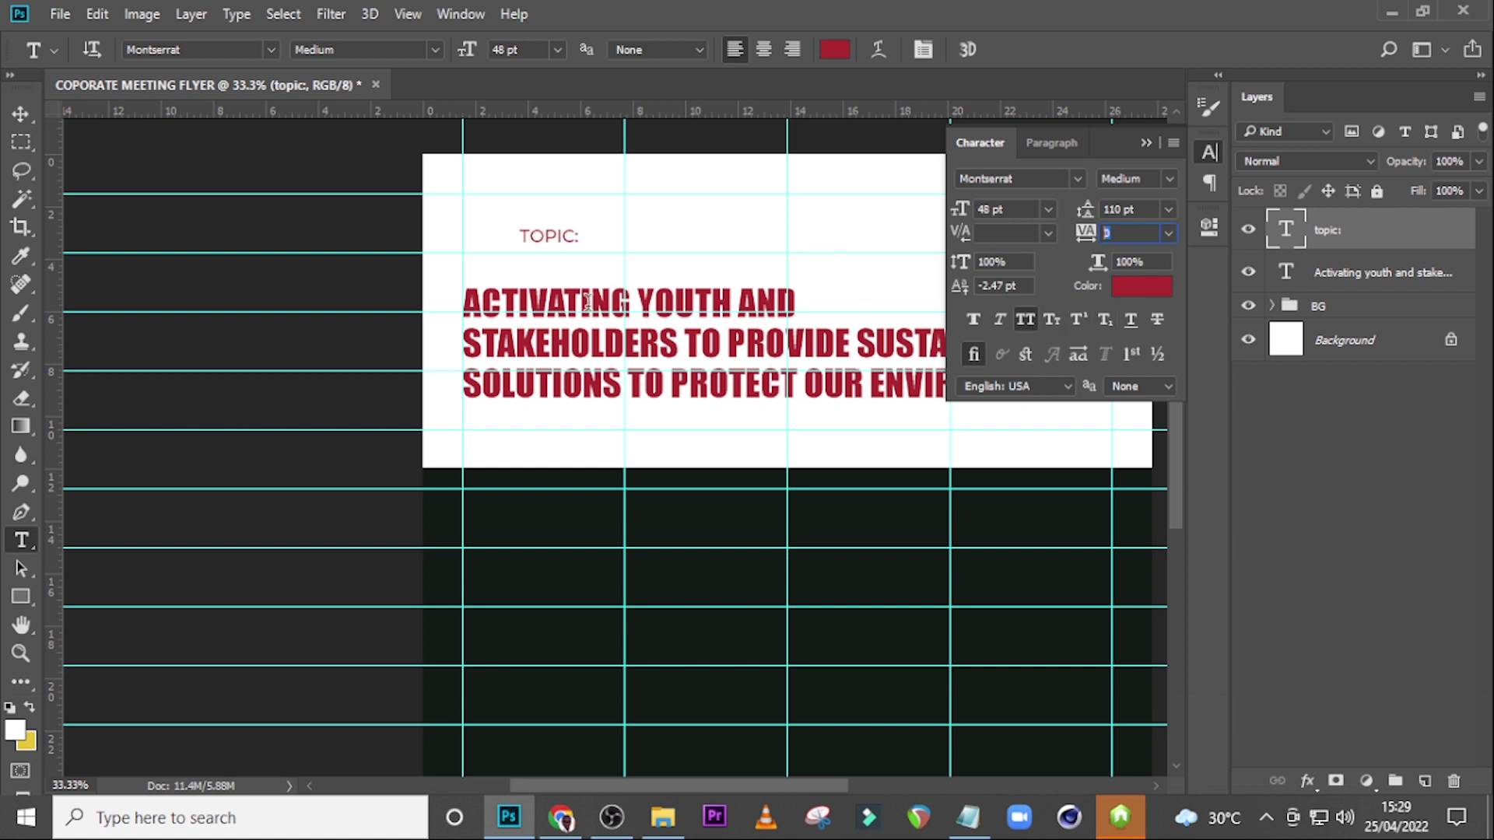
Step: Move the topic text down and left so it sits just above the headline's first line
key(v)
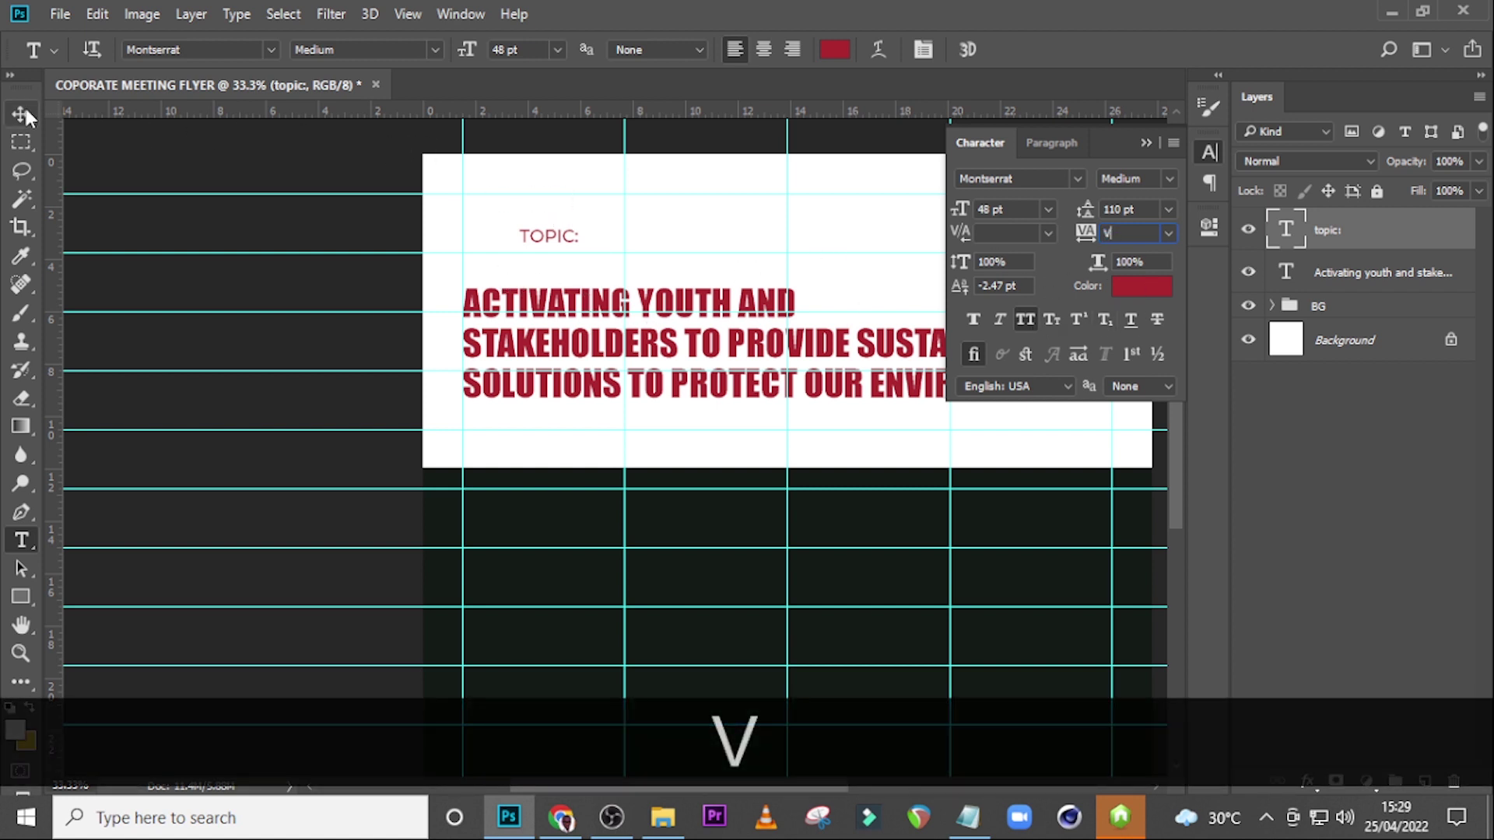
click(783, 323)
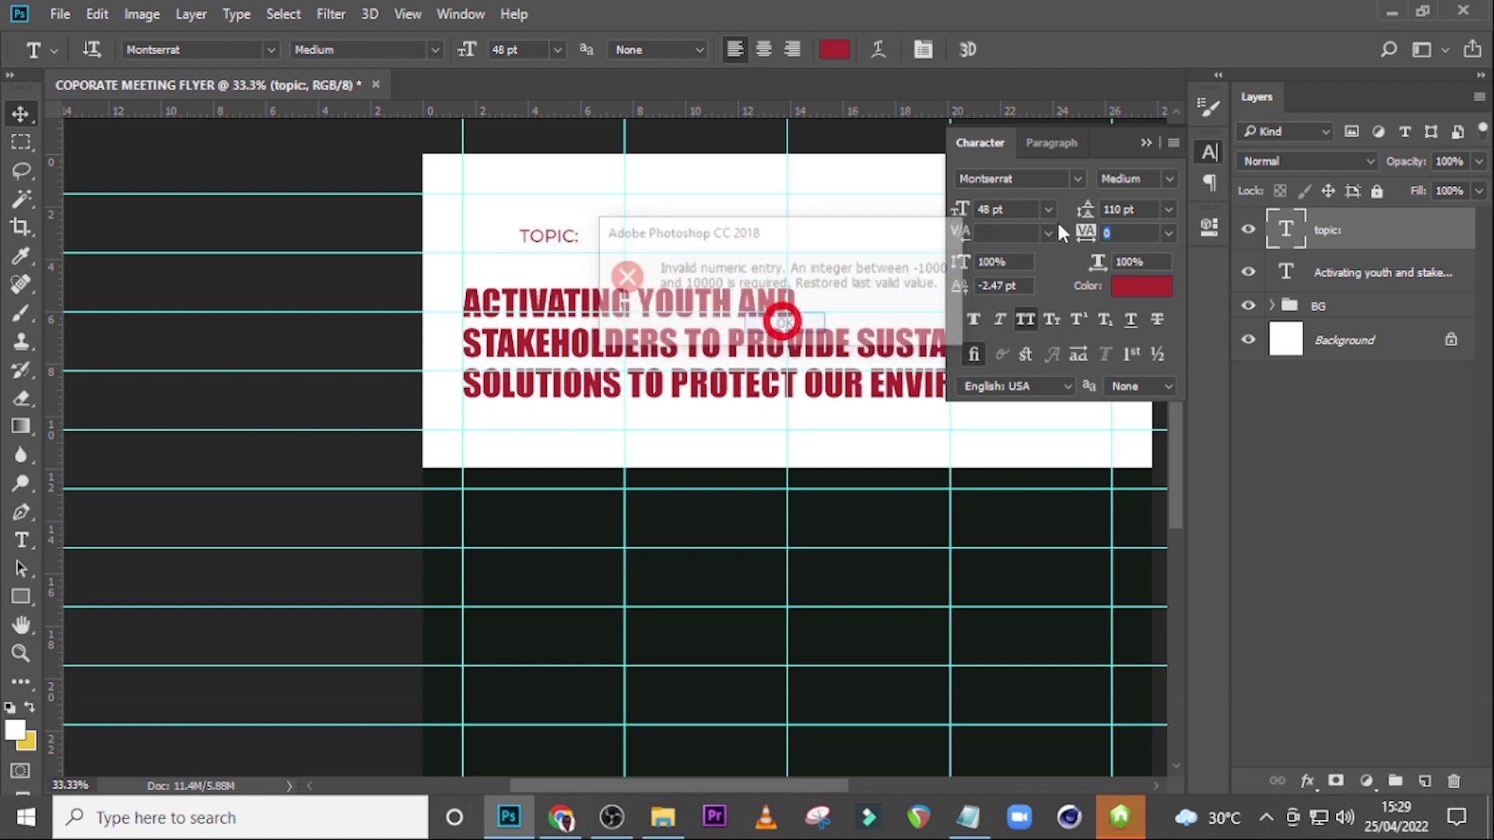
click(1146, 143)
drag(568, 233, 528, 263)
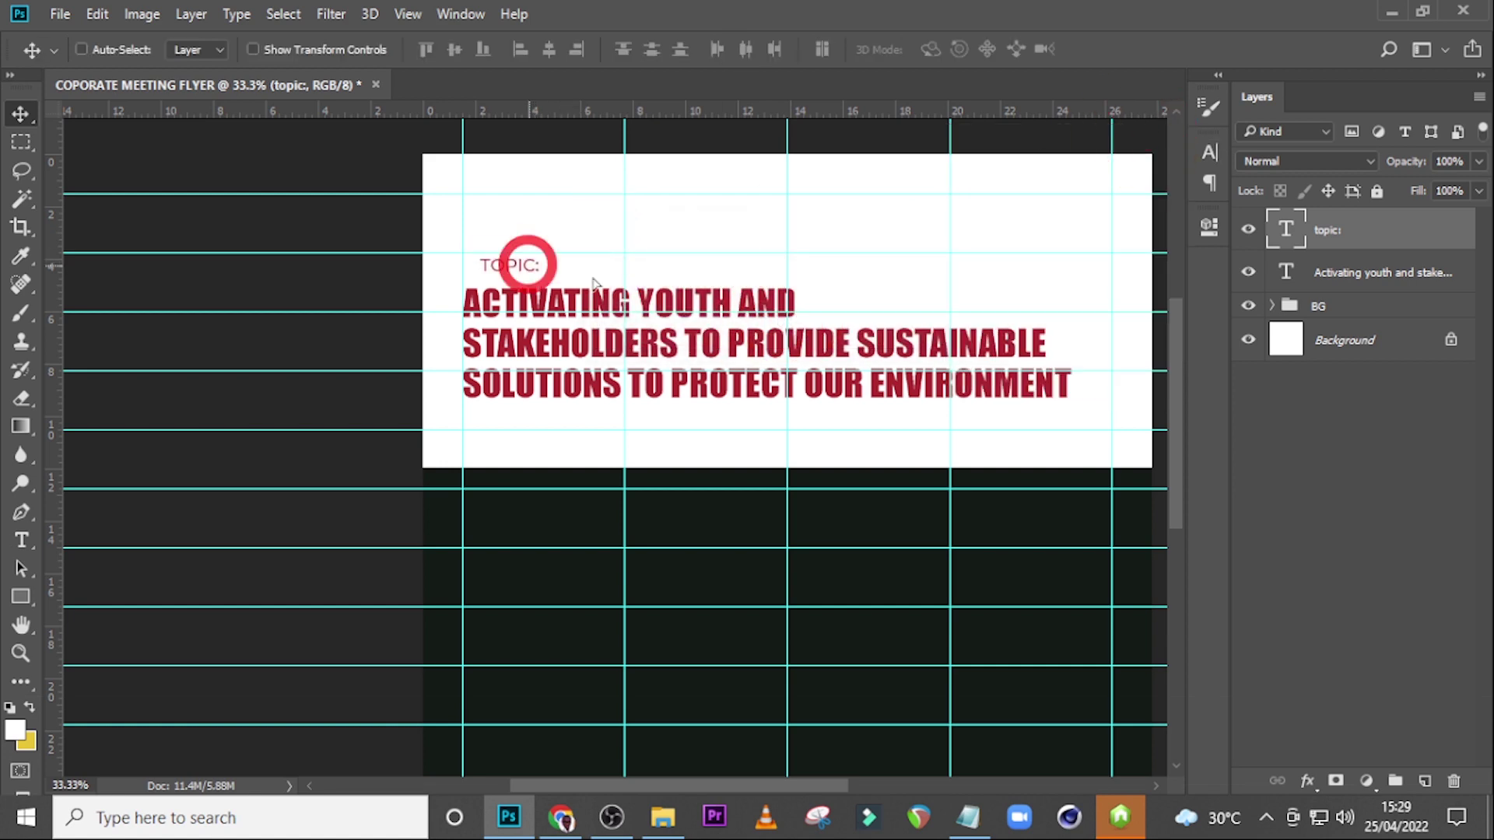
Step: Draw a rectangle about 208 by 74 px over the topic text, starting at the first vertical guide, and fill it with black
key(ctrl+=)
scroll(651, 233, up, 7)
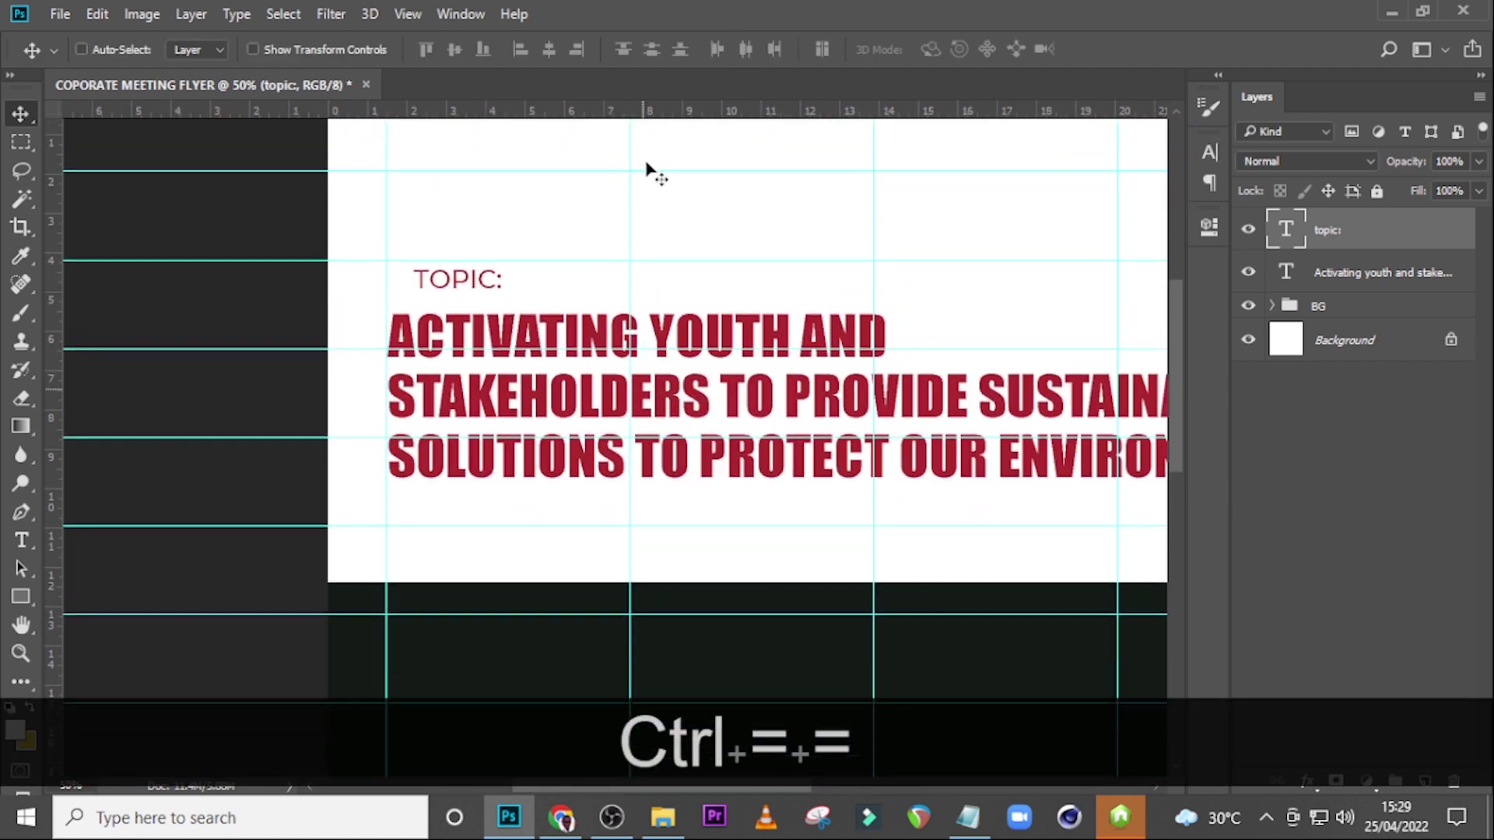
click(21, 597)
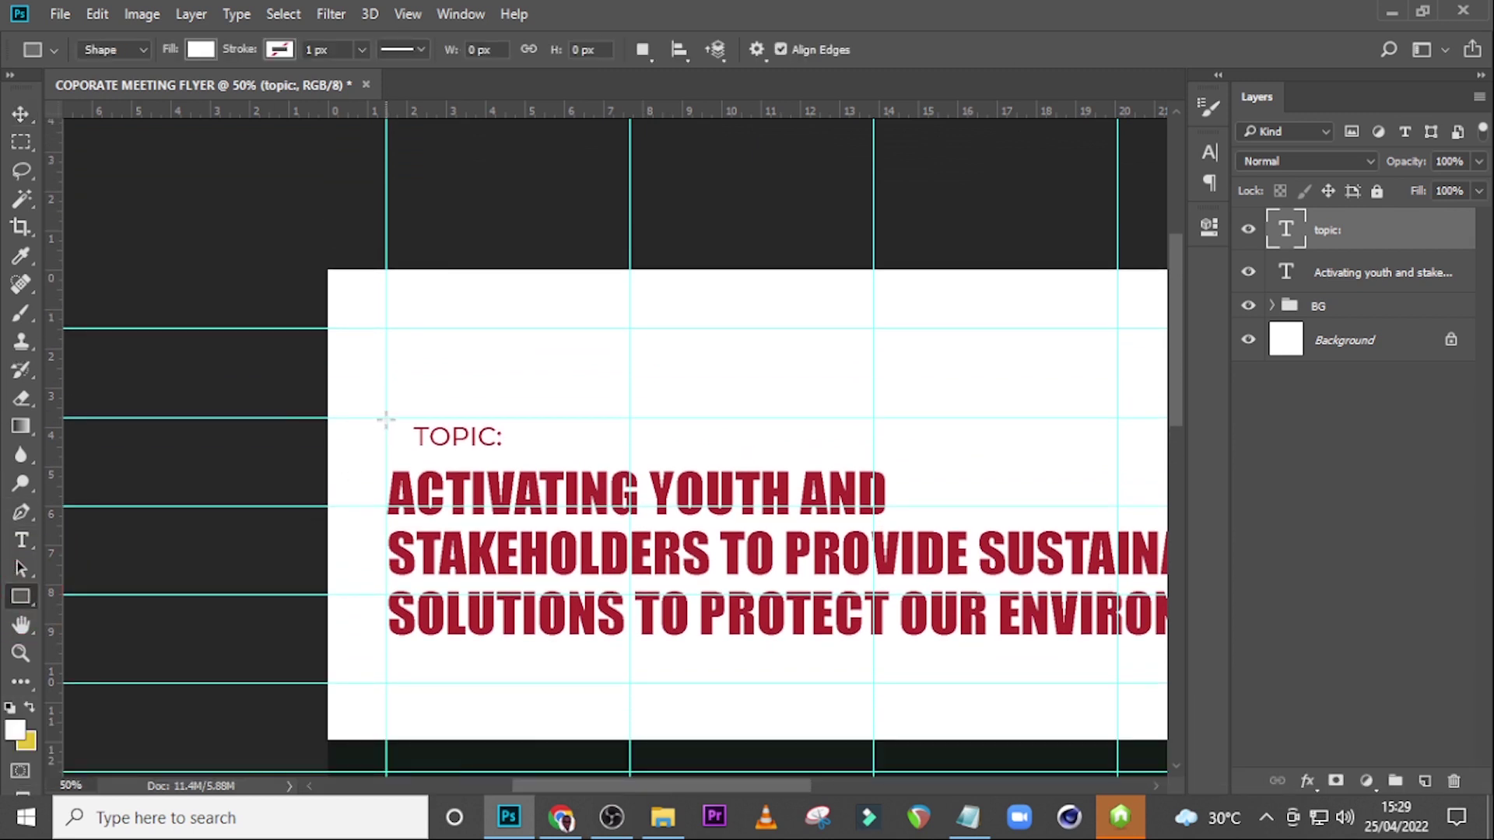
drag(386, 418, 500, 458)
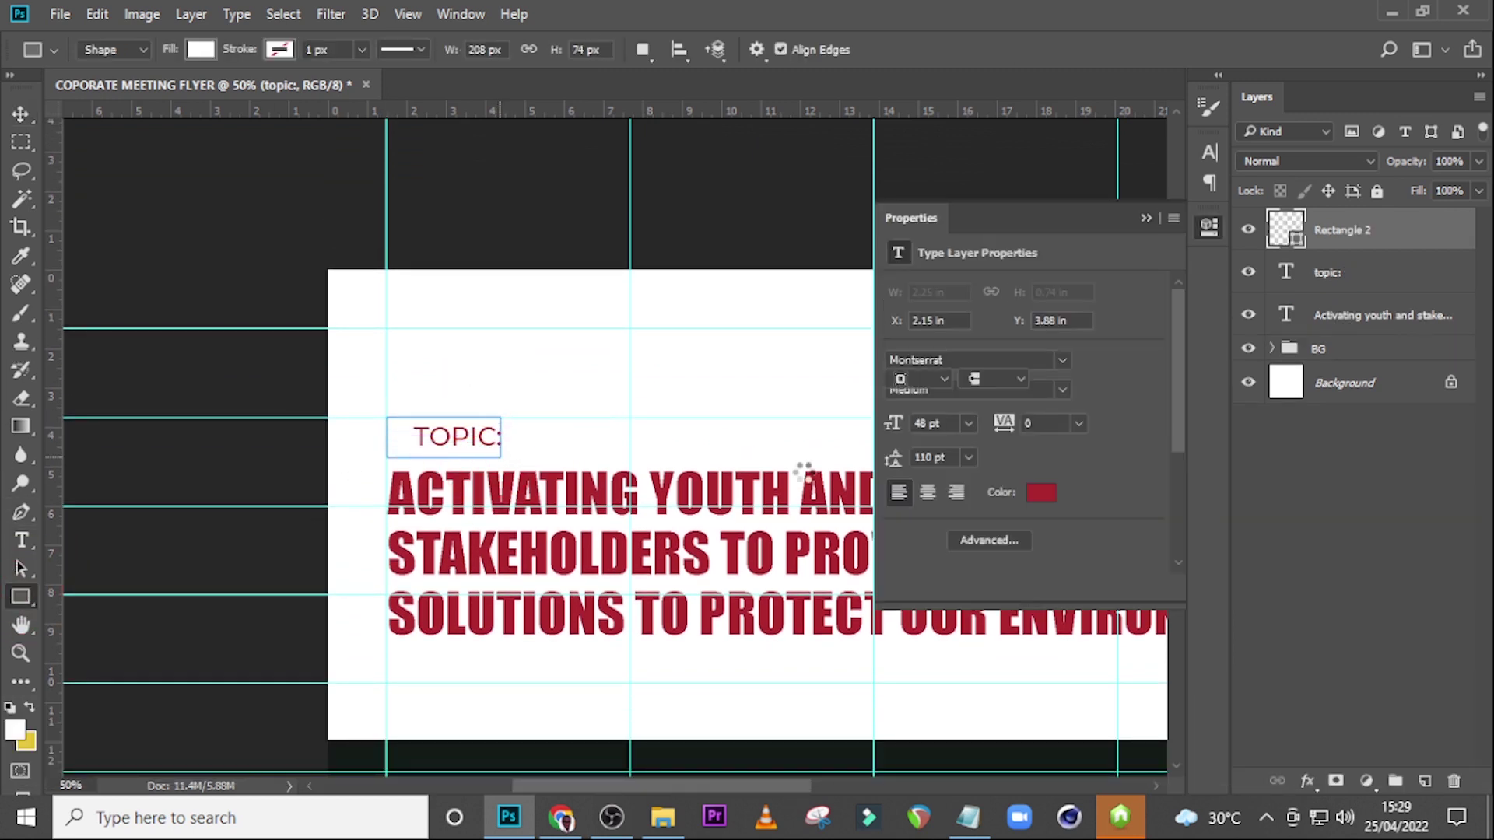
double_click(1292, 238)
drag(620, 623, 632, 648)
click(884, 355)
Step: Move the topic text layer above Rectangle 2 and set its text colour to white (ffffff)
click(1329, 269)
drag(1367, 284, 1323, 226)
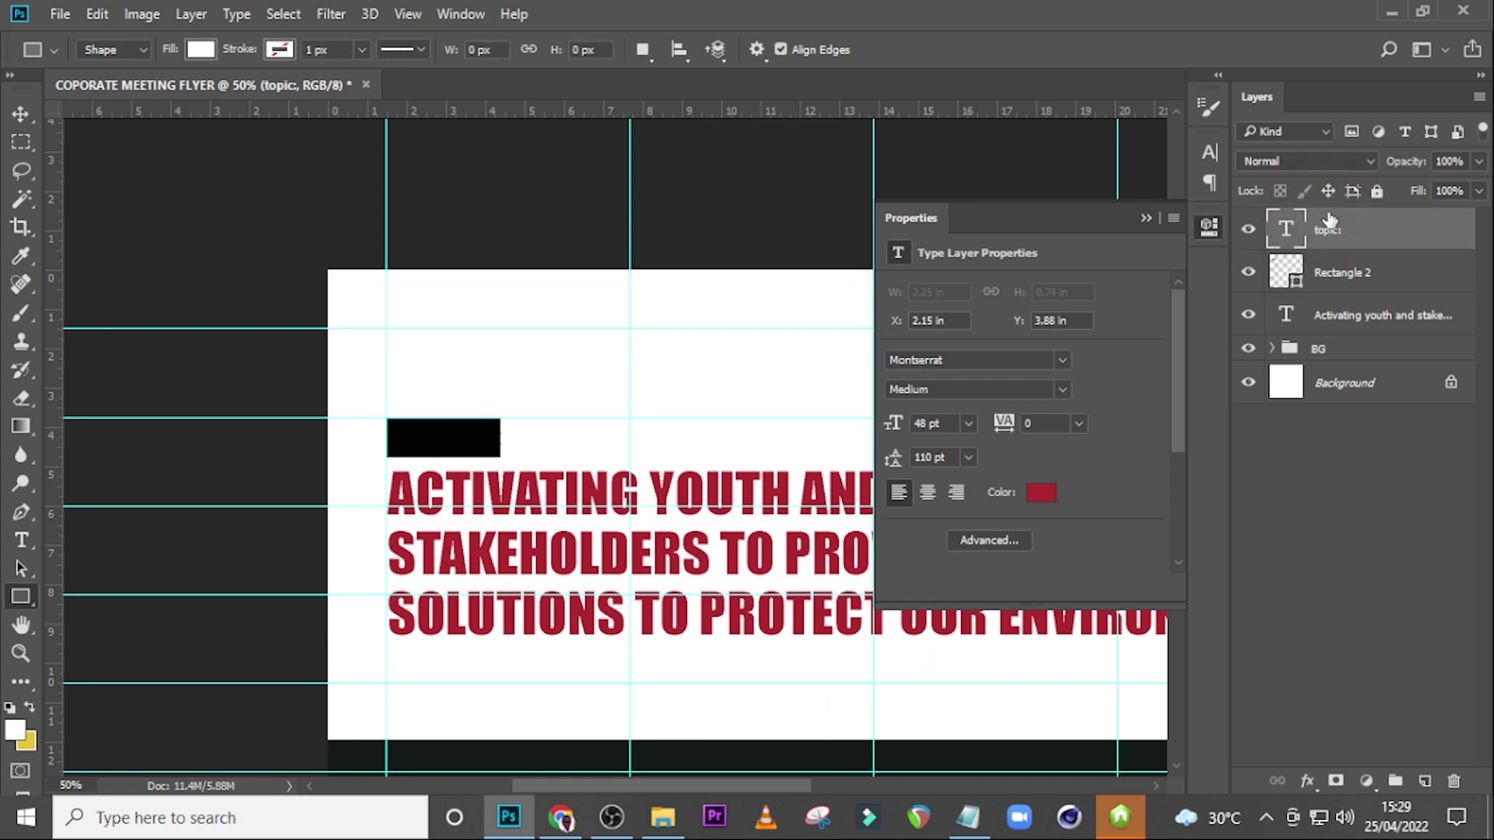
click(1041, 492)
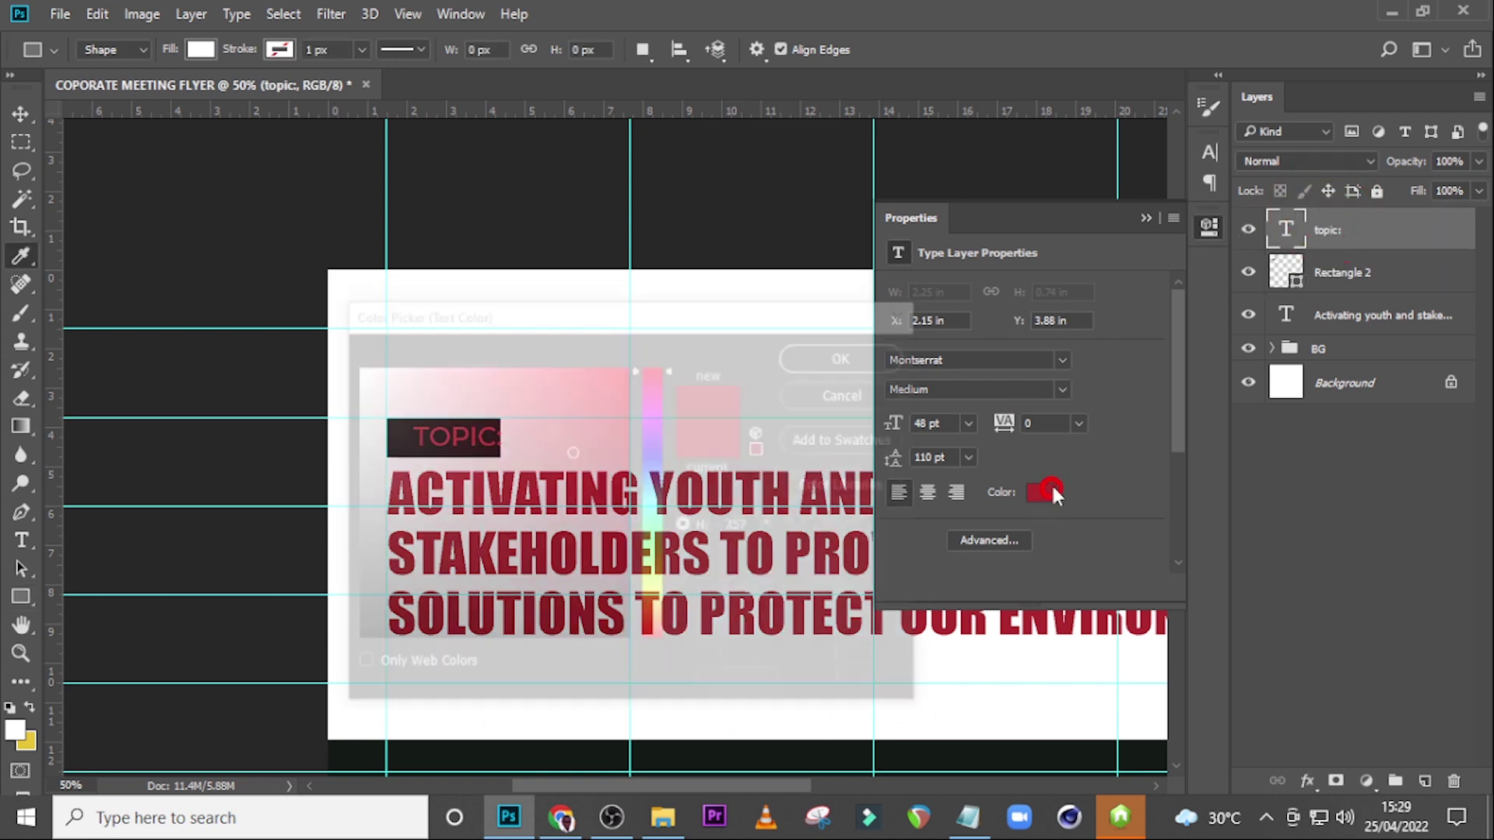
click(334, 296)
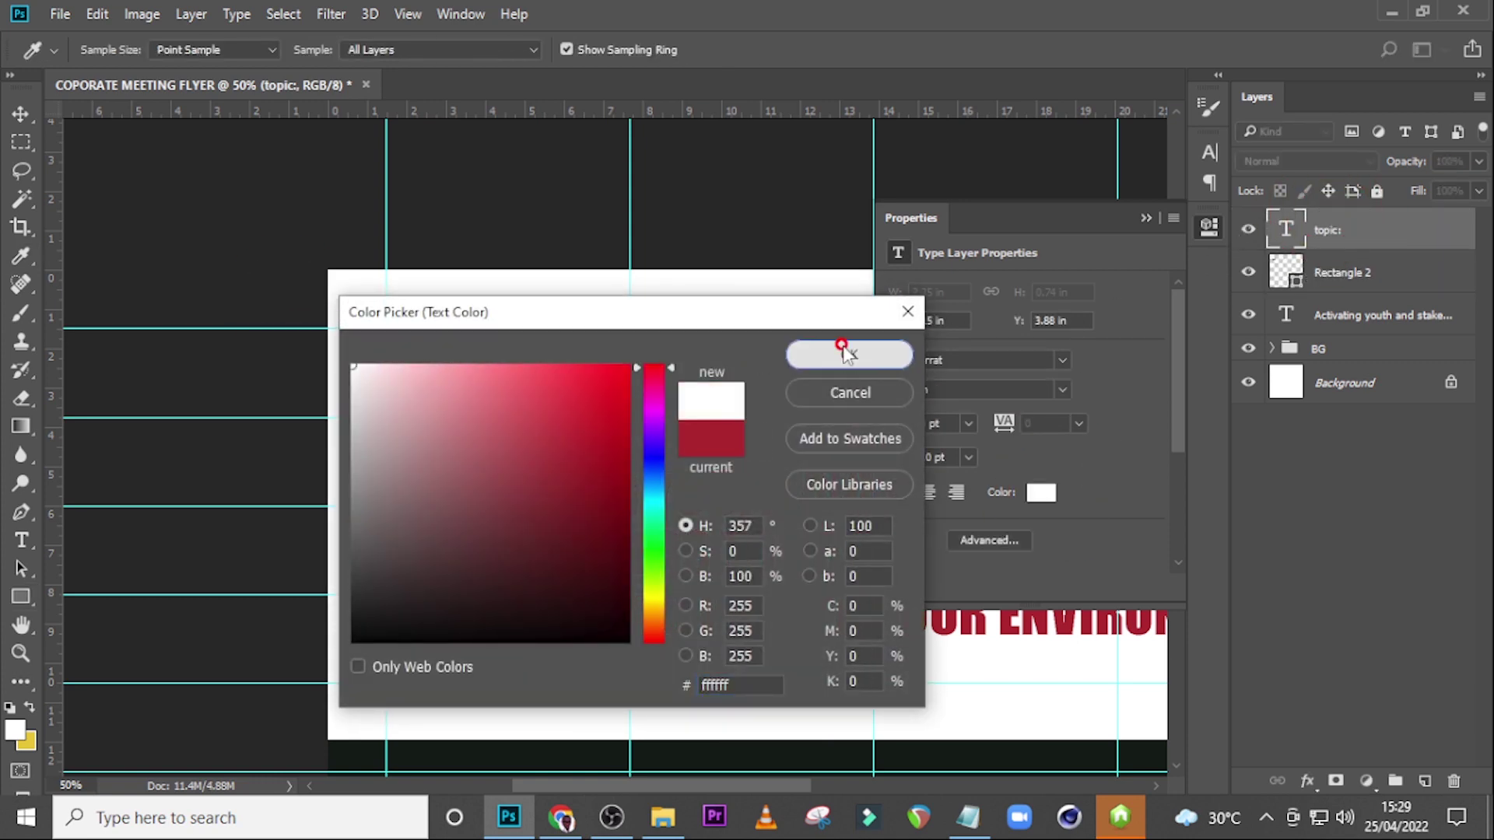
click(848, 354)
click(1146, 218)
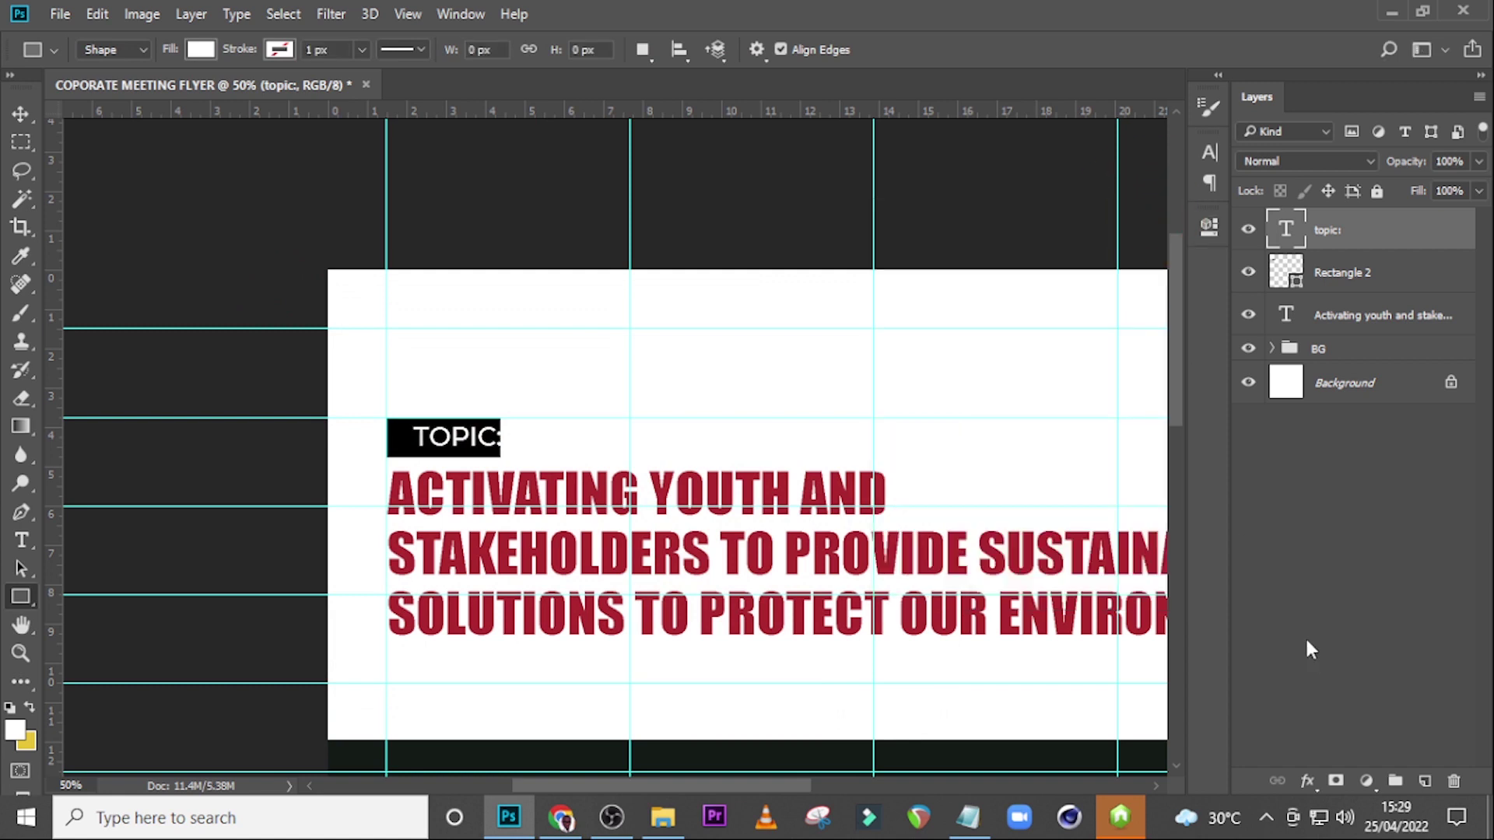
Step: Nudge the topic text left and slightly down to centre it in the black rectangle, checking the placement with the guides hidden
key(v)
key(Left)
key(Left)
key(Left)
key(Left)
key(Left)
key(Left)
key(Left)
key(Left)
key(Left)
key(Left)
key(Left)
key(Left)
key(Left)
key(Left)
key(Left)
key(Left)
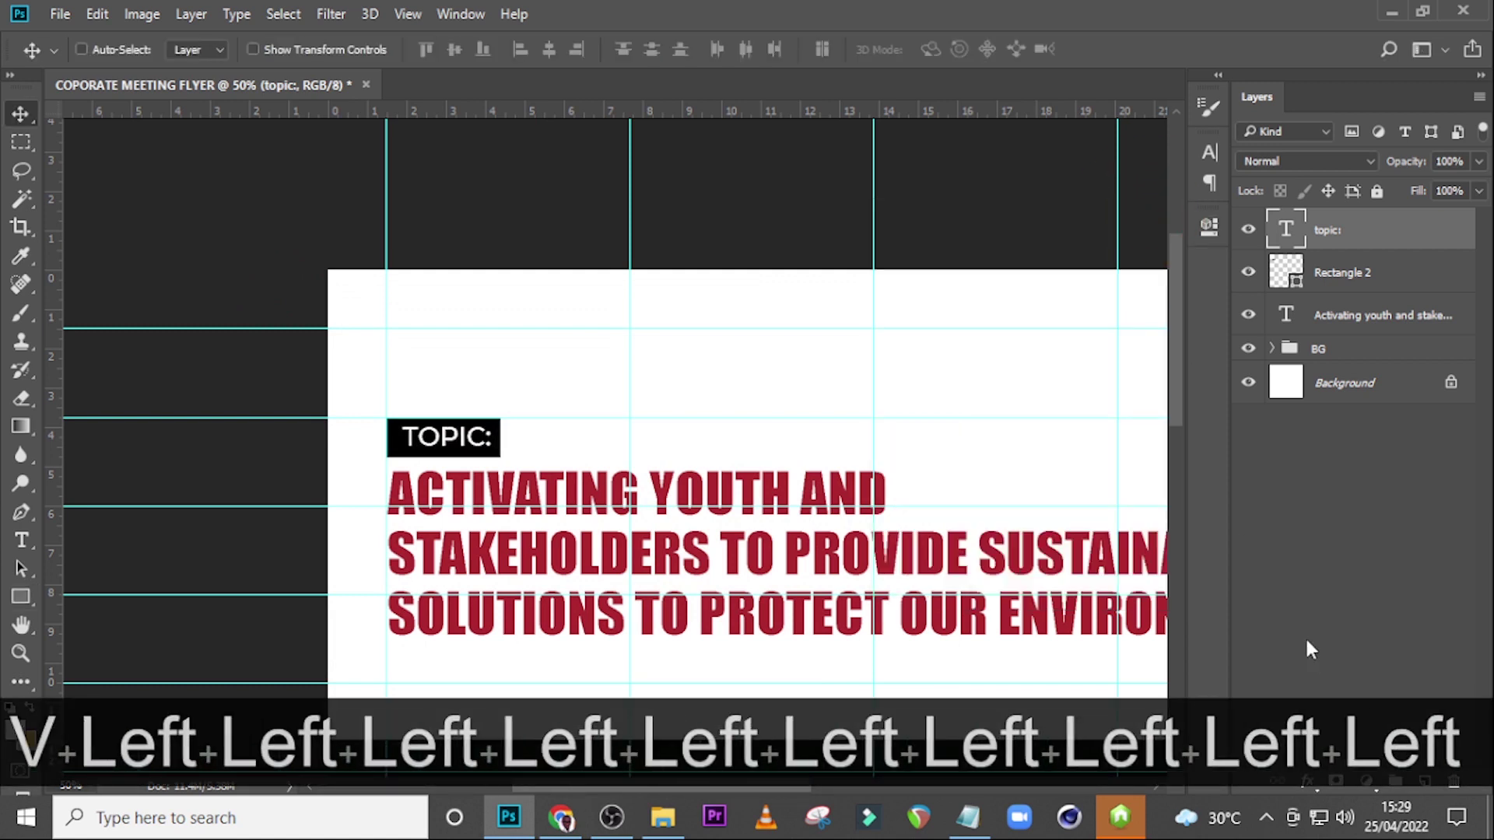
key(Down)
key(Down)
key(Down)
key(Up)
key(Left)
key(Left)
key(ctrl+h)
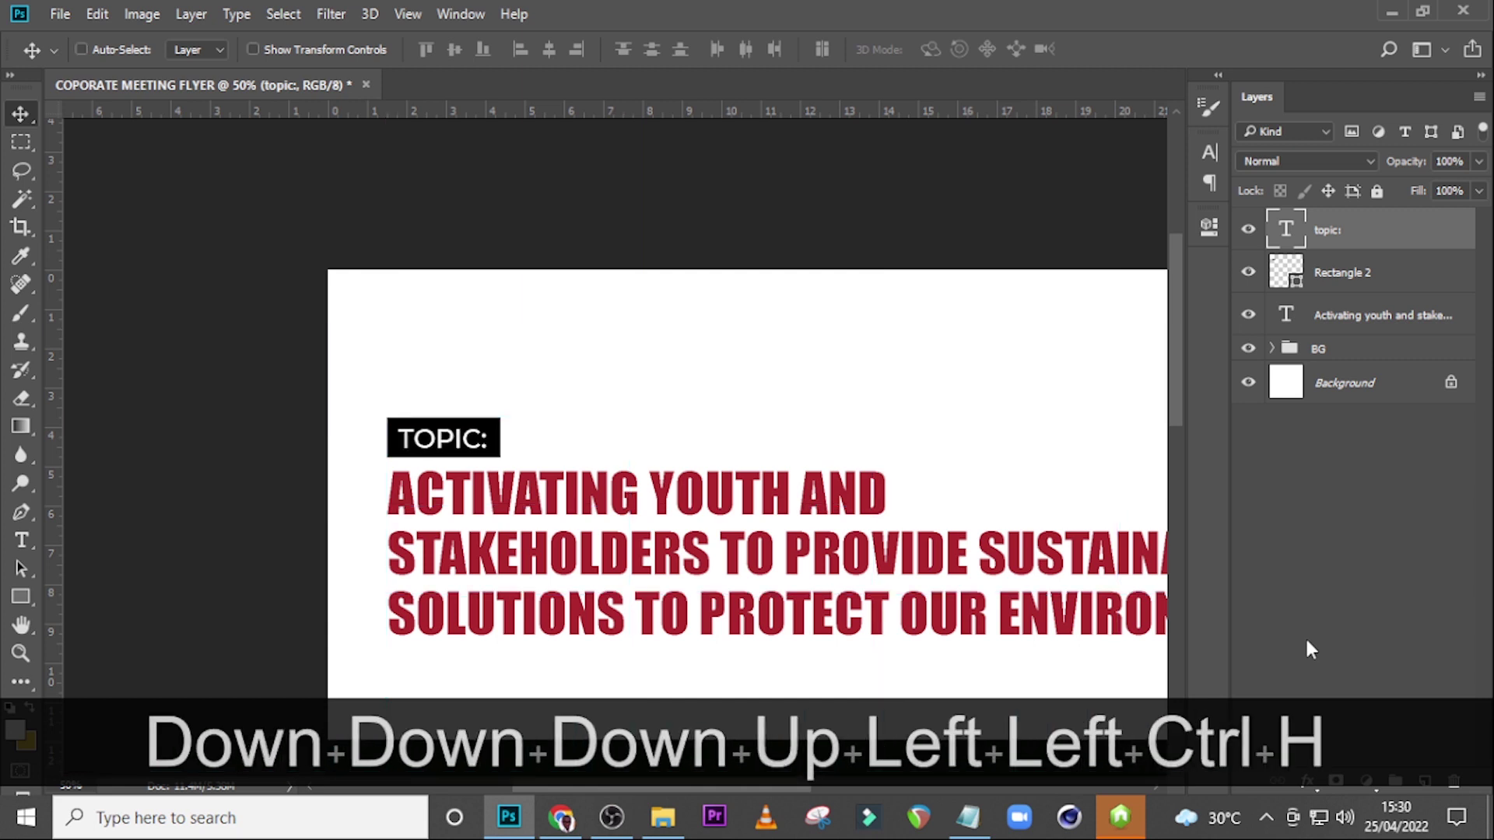
key(Right)
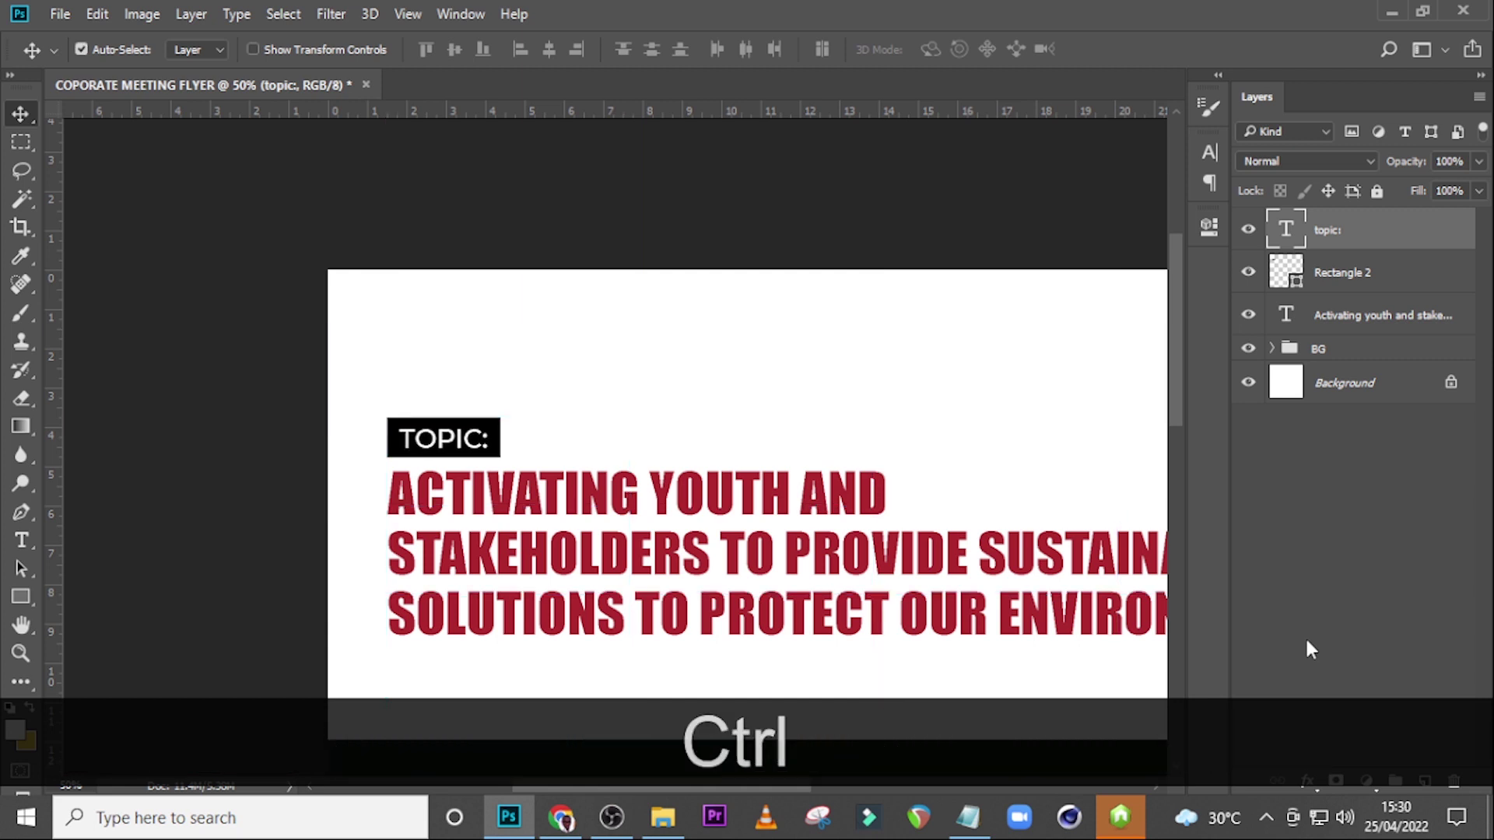
key(ctrl+h)
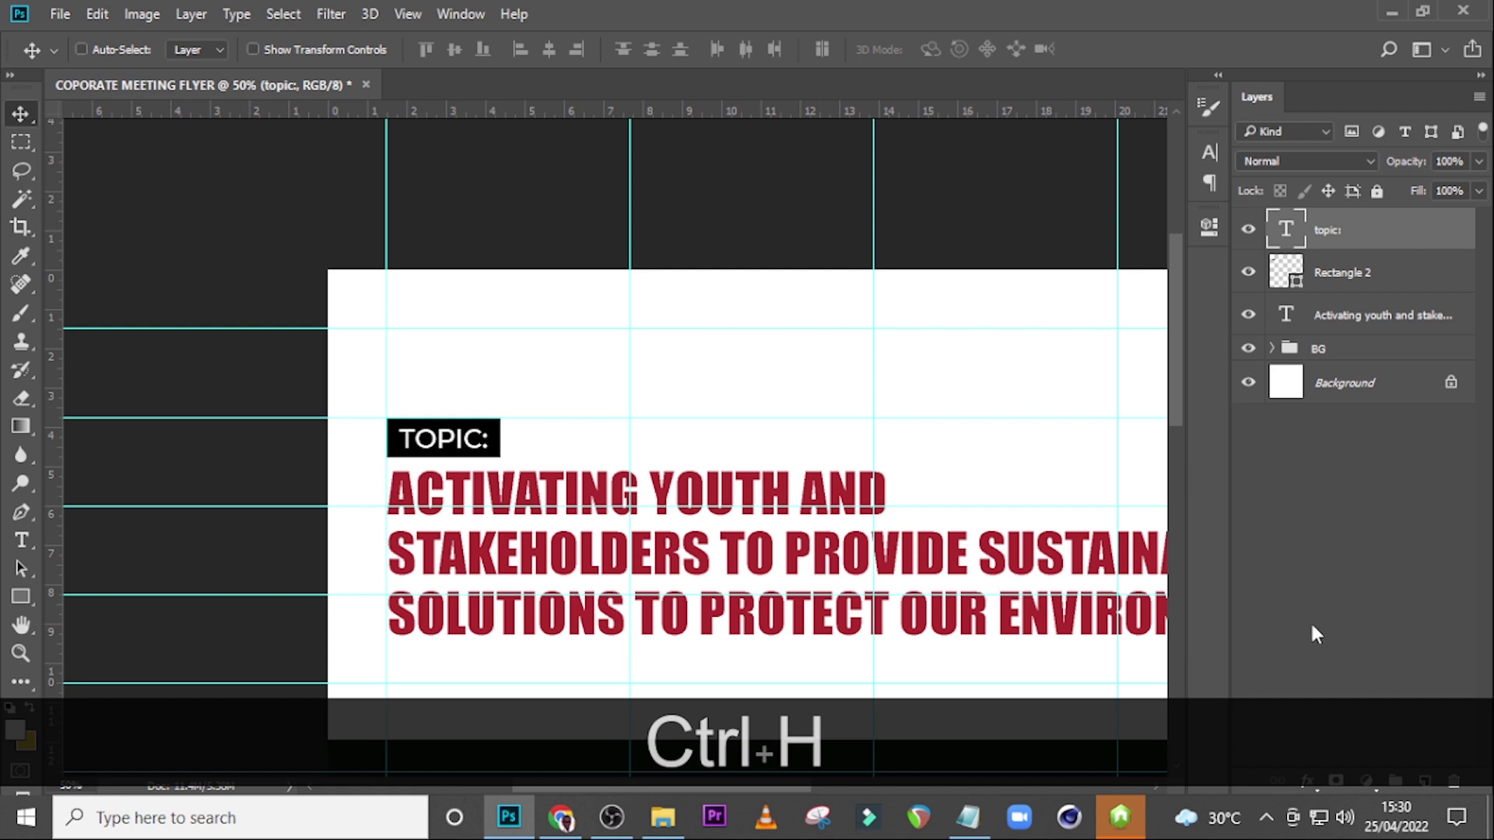
Step: Add a new text layer below the headline's last line with "Theme:" copied from the 112.txt notes in Notepad
scroll(638, 580, down, 2)
scroll(638, 579, down, 4)
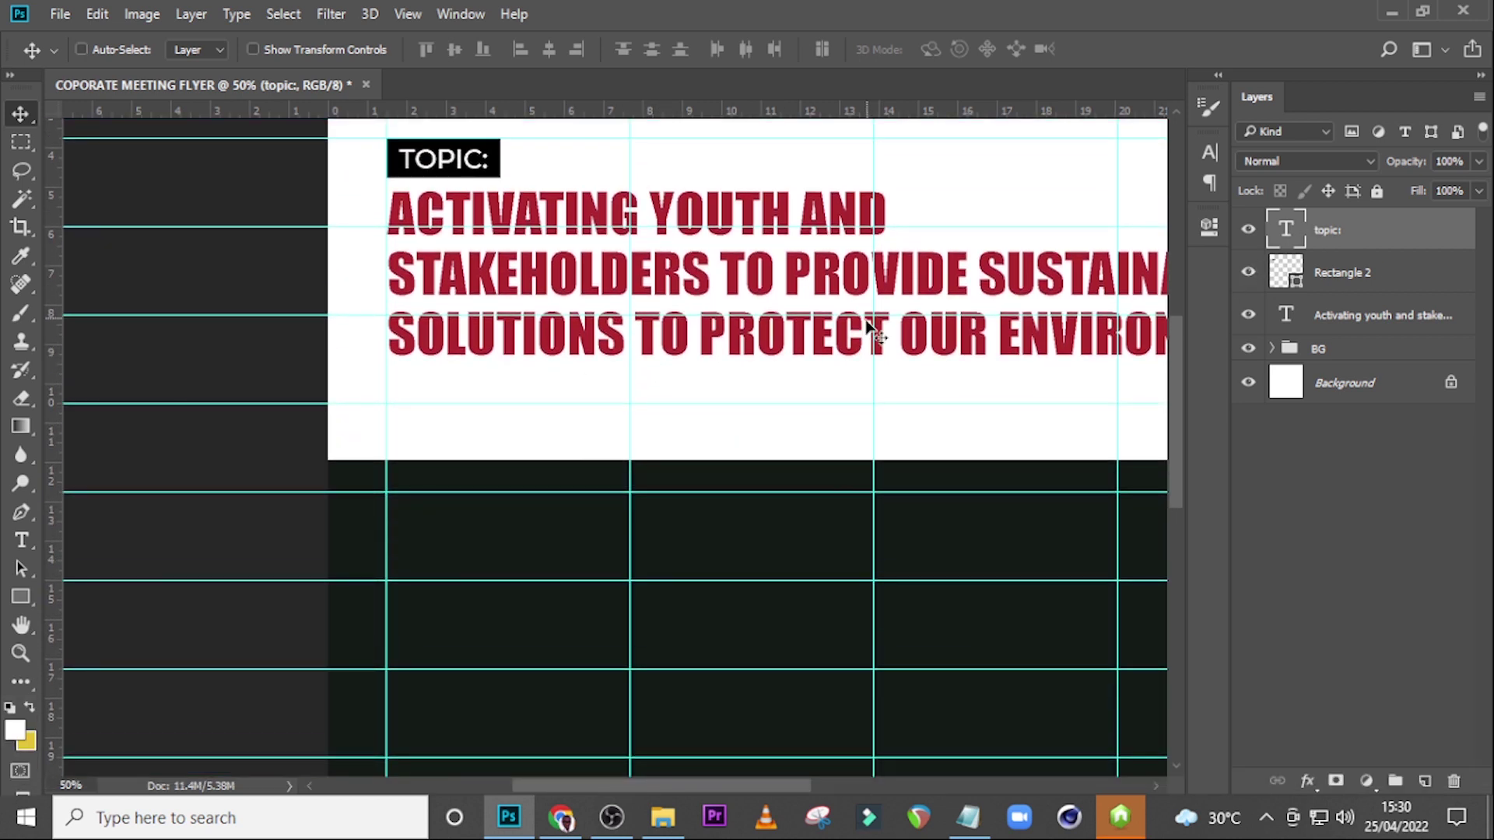
key(t)
click(466, 410)
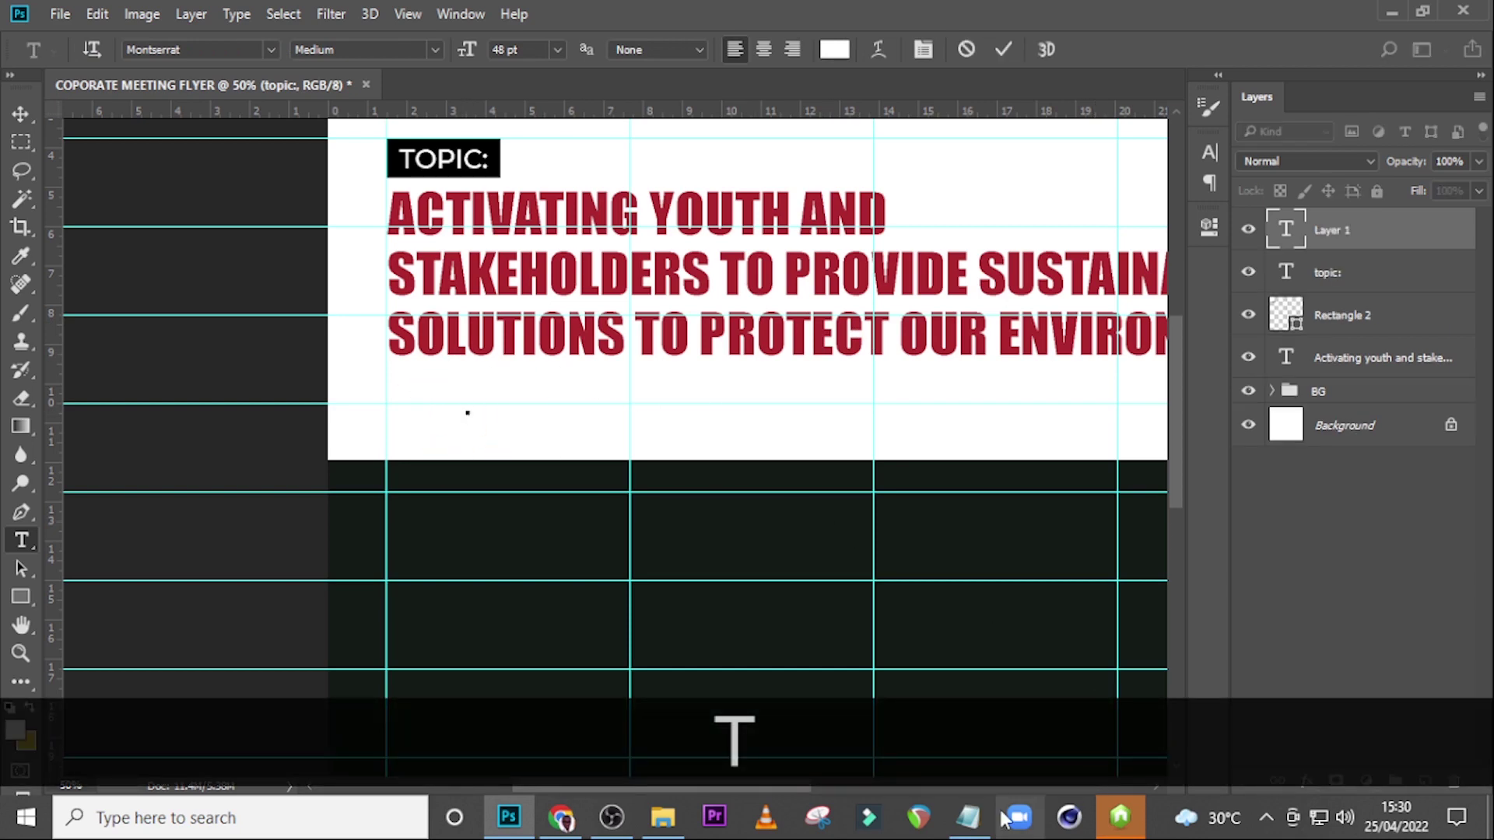
click(968, 817)
drag(885, 288, 735, 287)
key(ctrl+c)
click(709, 4)
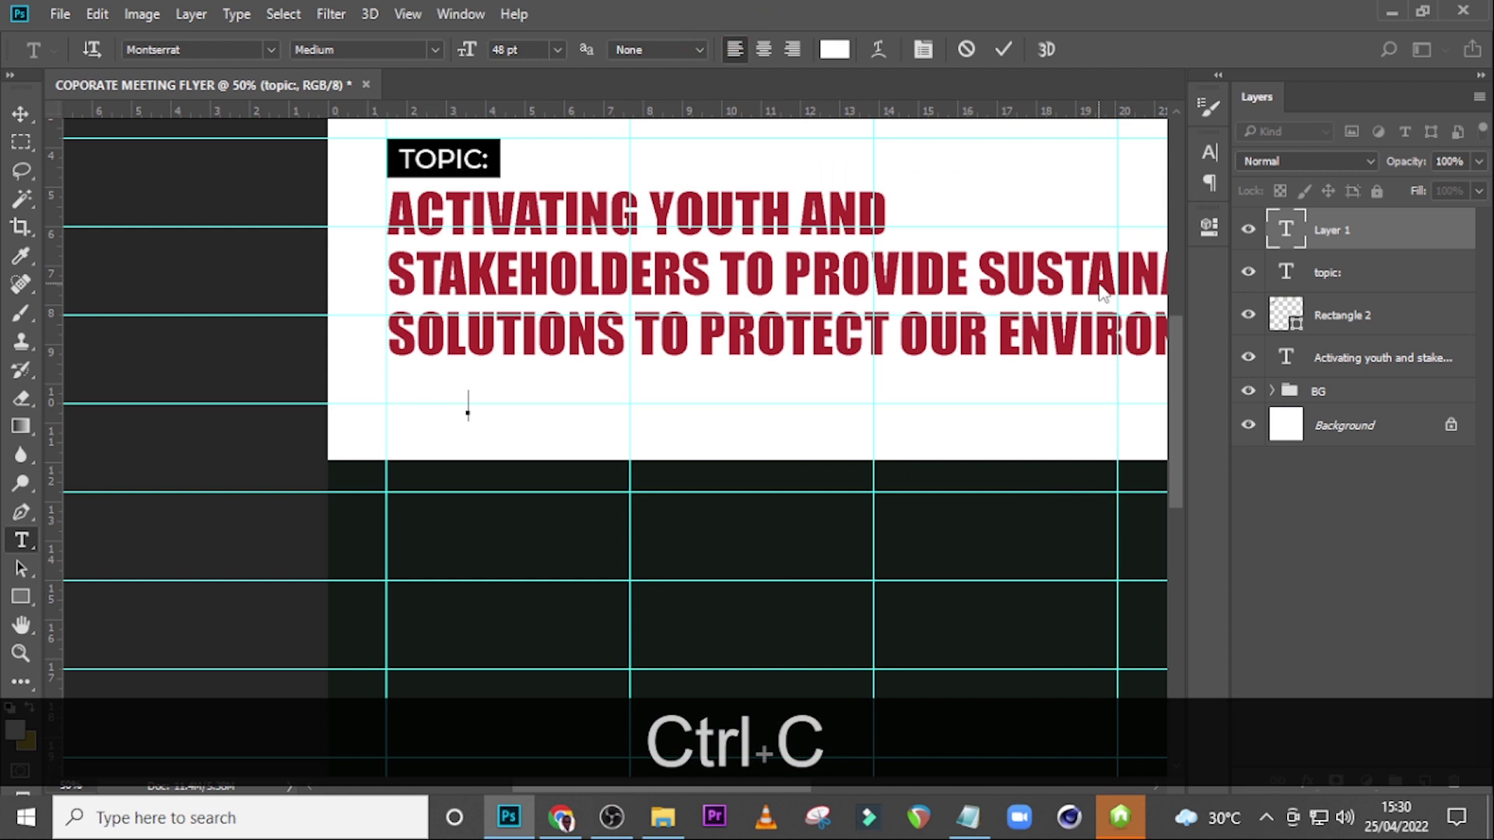
double_click(1281, 236)
key(ctrl+v)
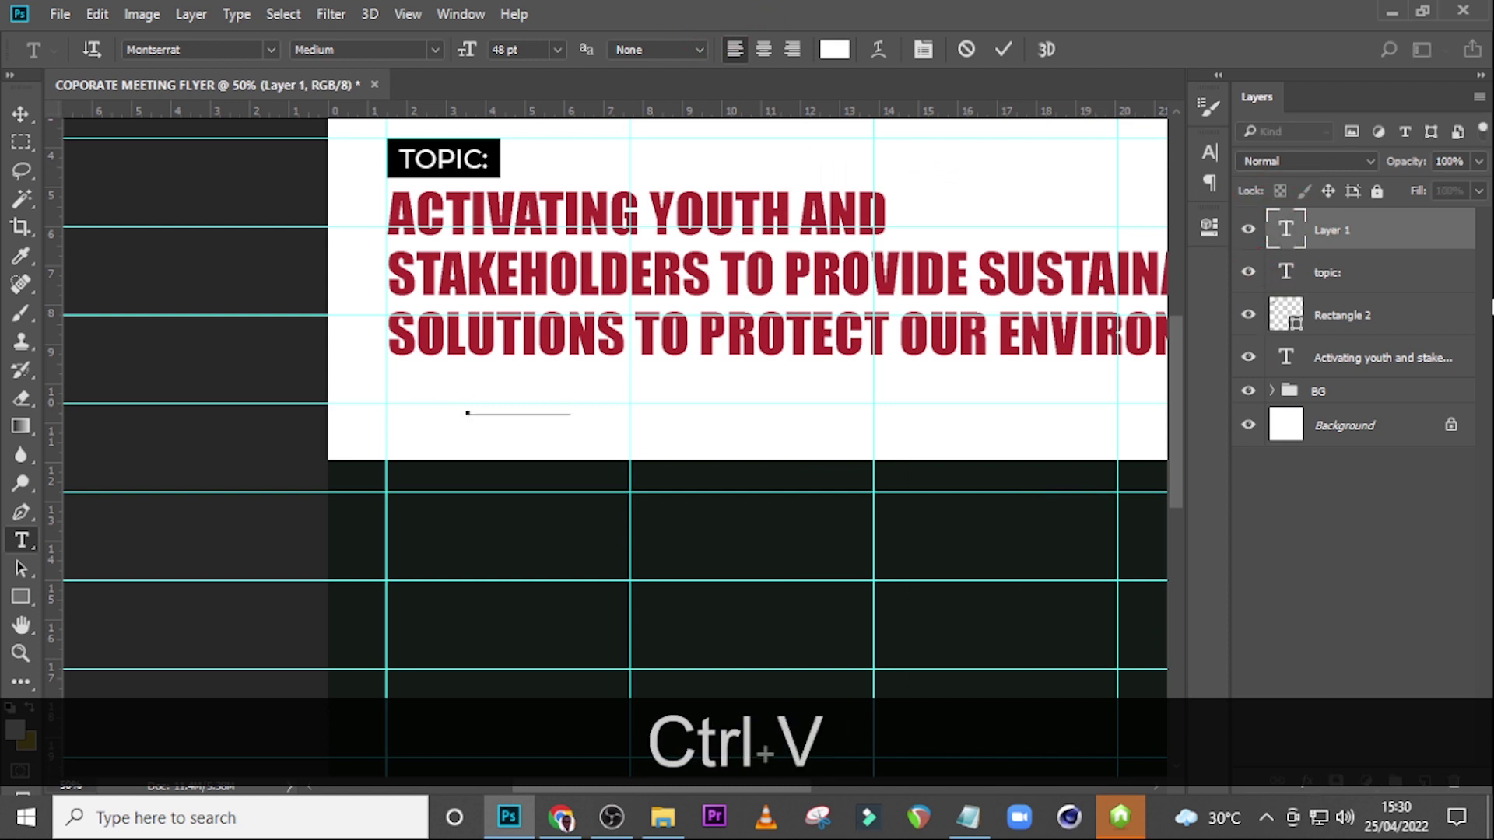
click(1350, 240)
Step: Recolour the "Theme:" text with the headline's red (af242b) and turn off All Caps for it
click(1211, 152)
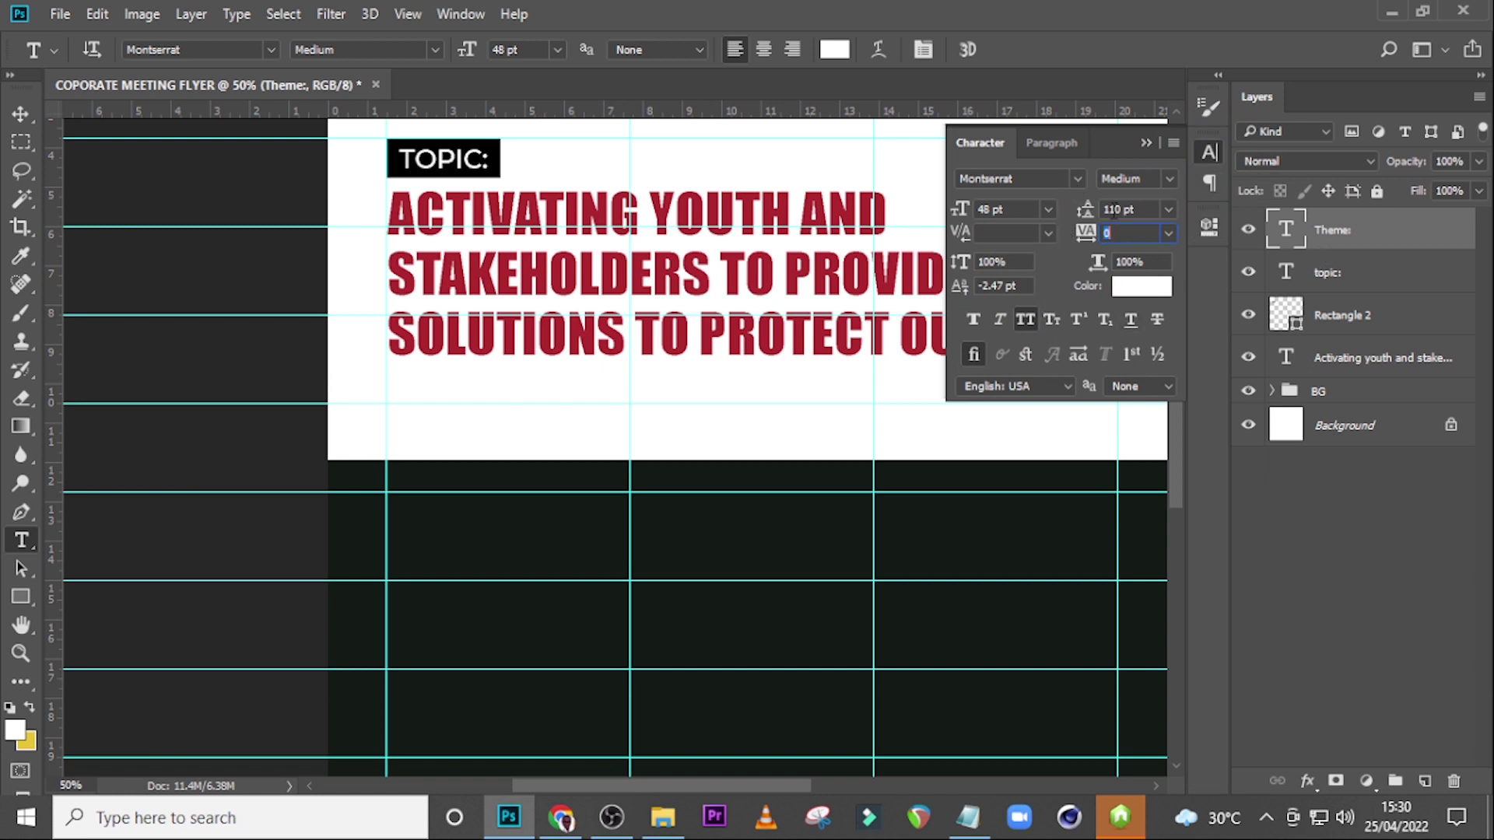
click(1138, 298)
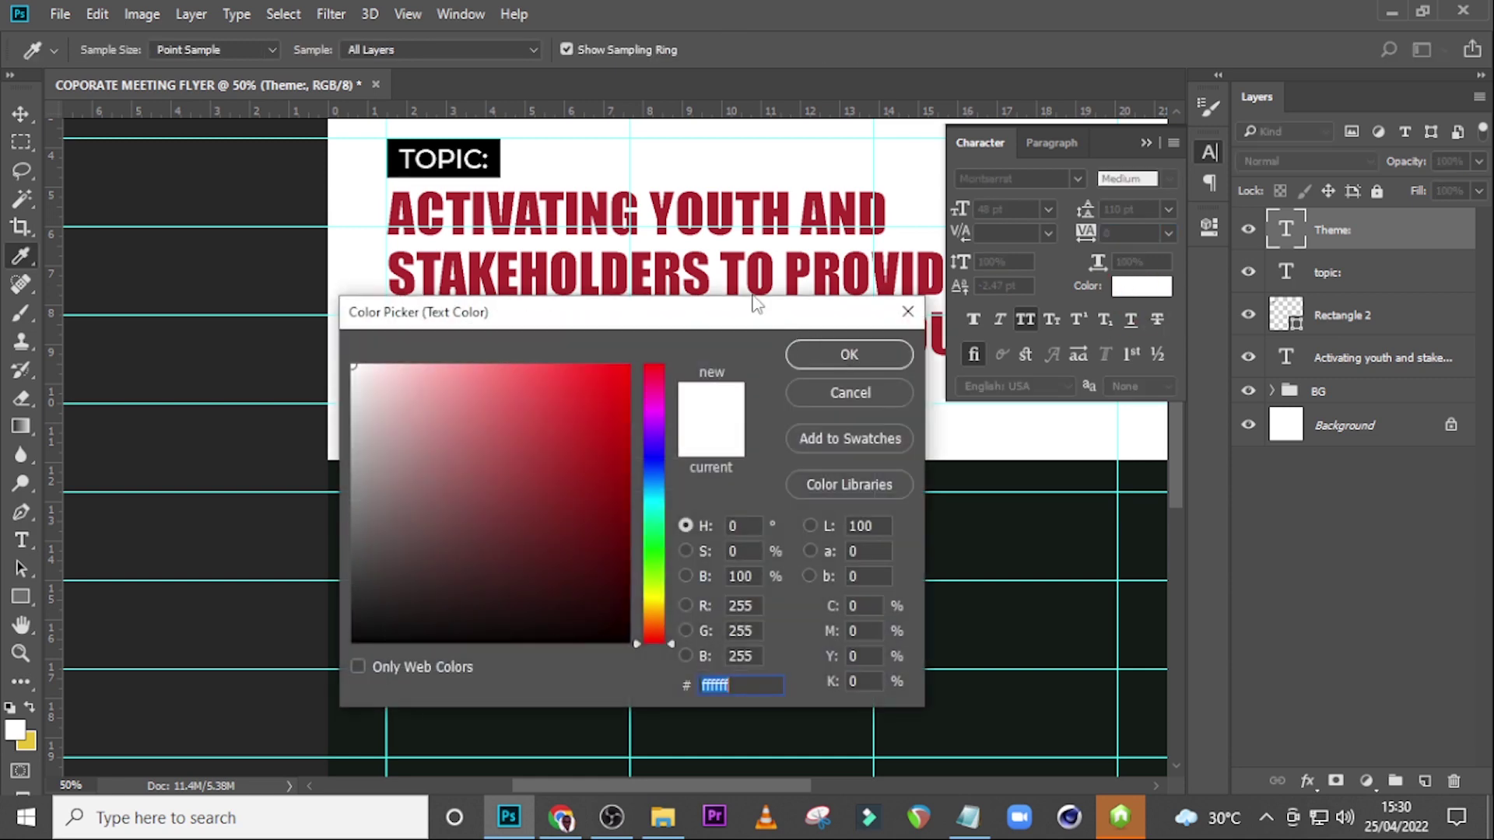
click(731, 276)
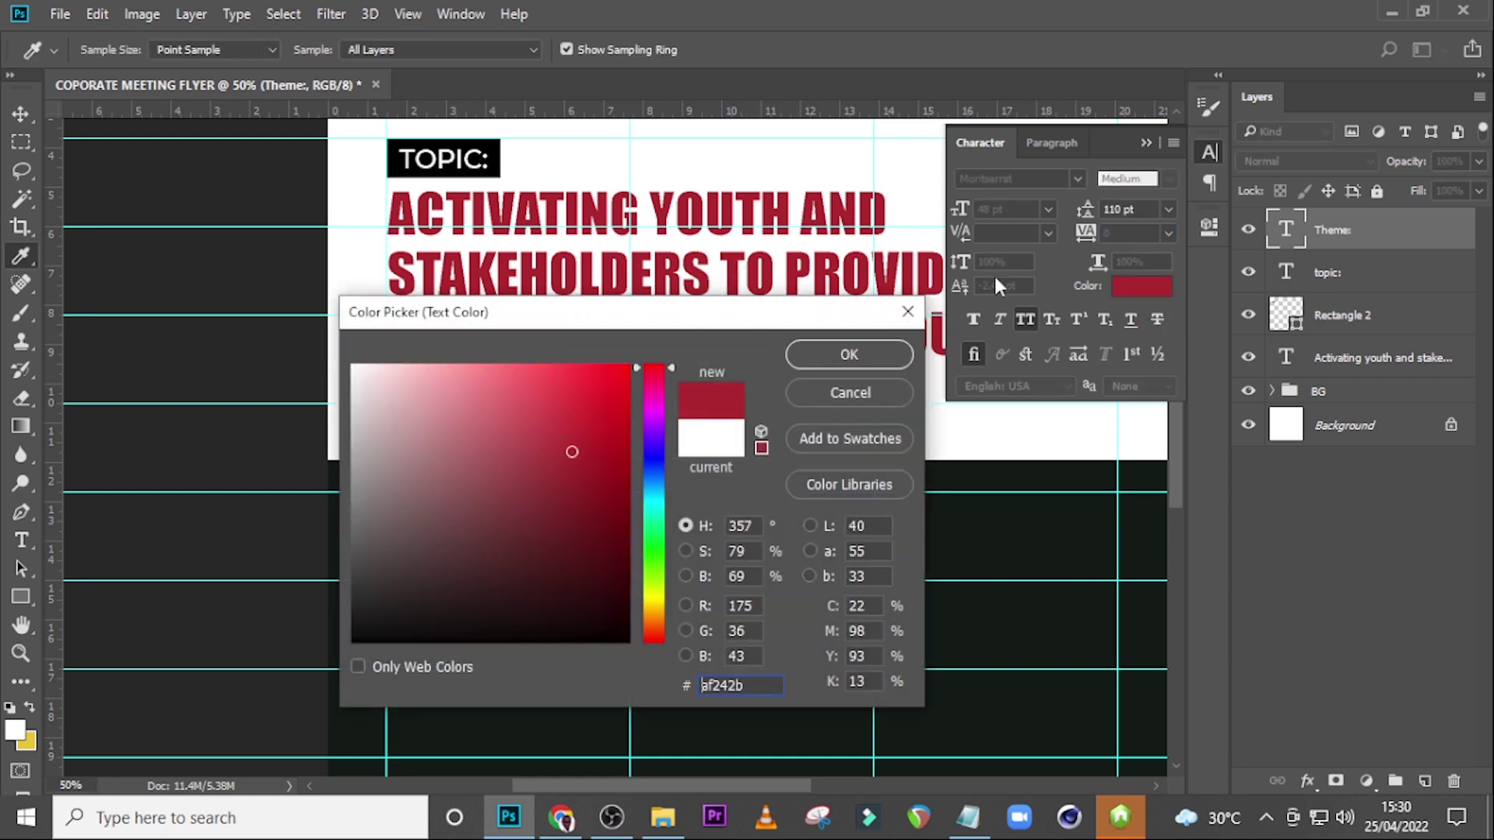
click(849, 355)
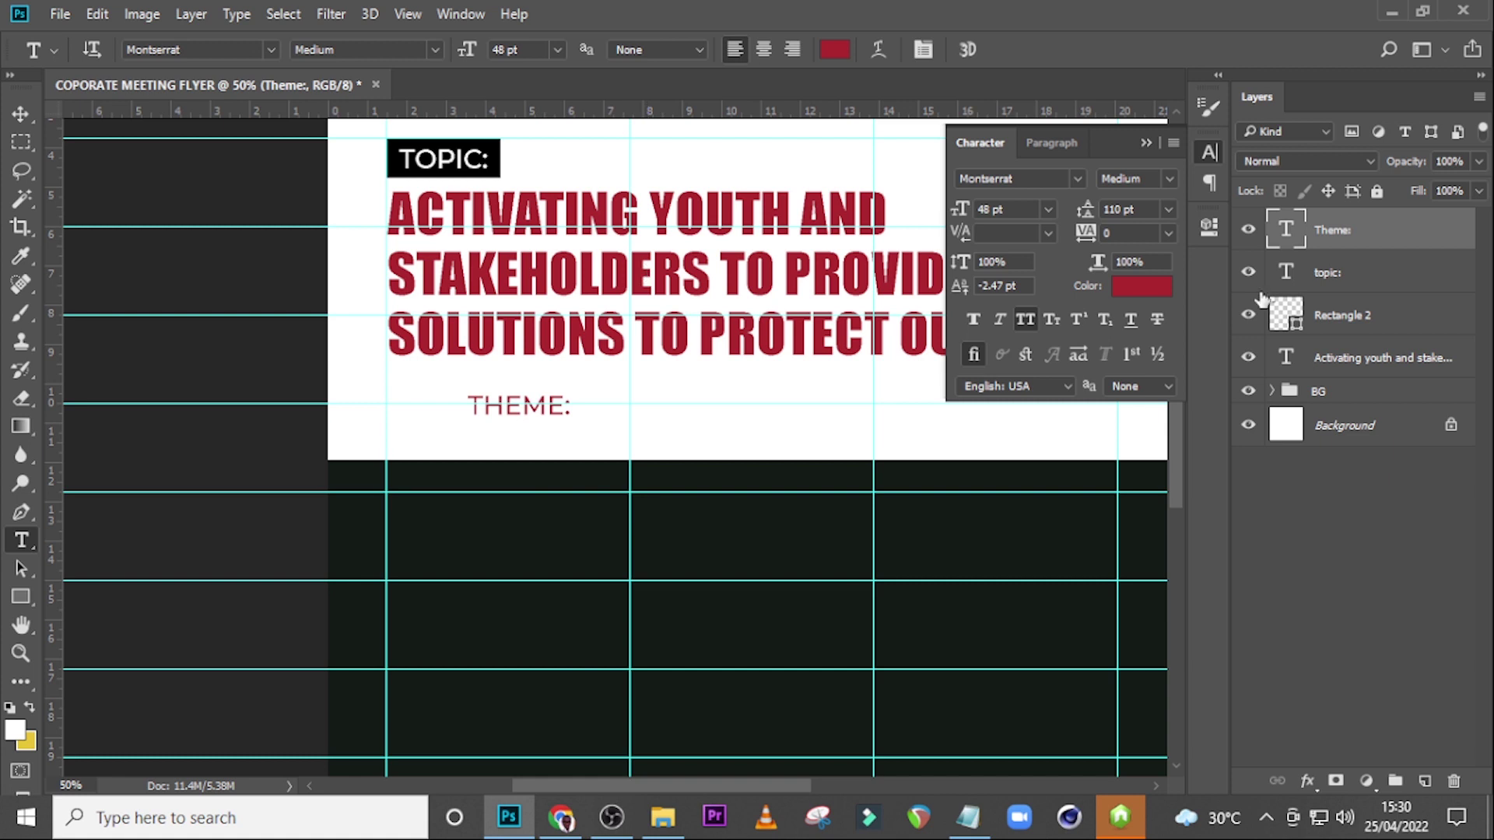
click(1024, 319)
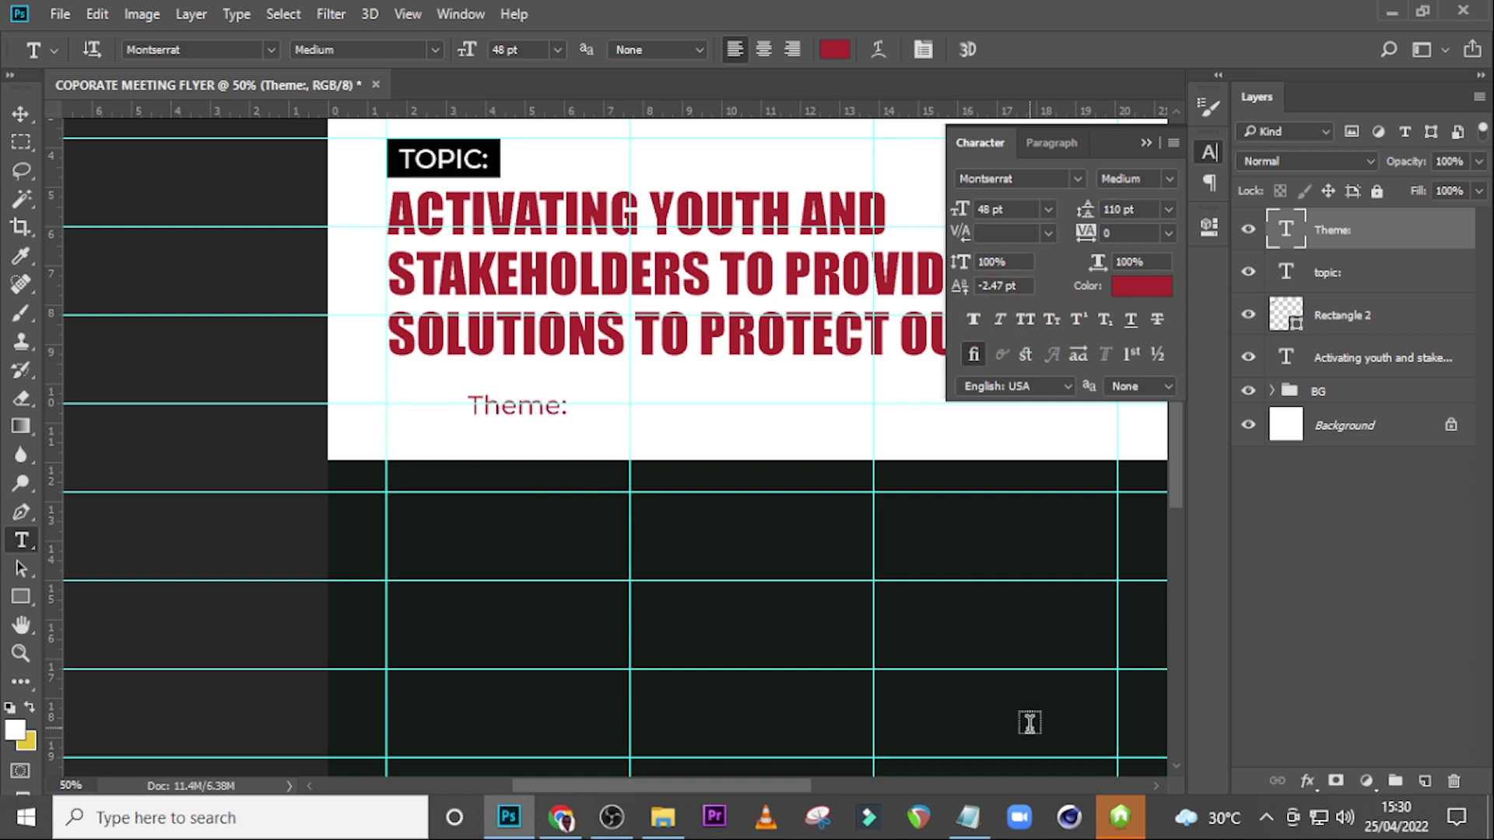
Step: Set the theme label's font to Hamsterly Demo Regular and delete its colon so it reads "Theme"
click(1055, 179)
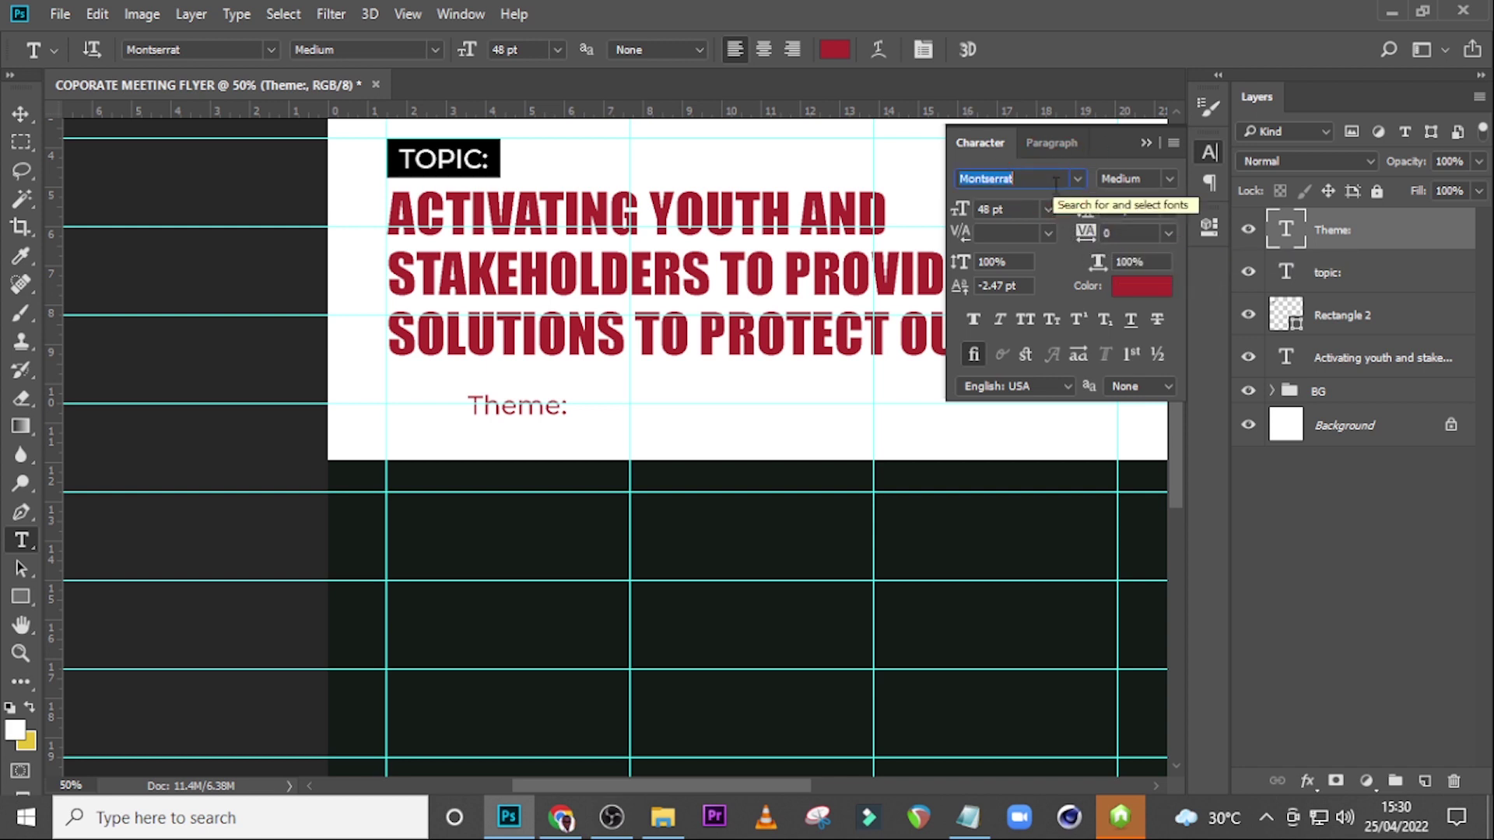
text(hamster)
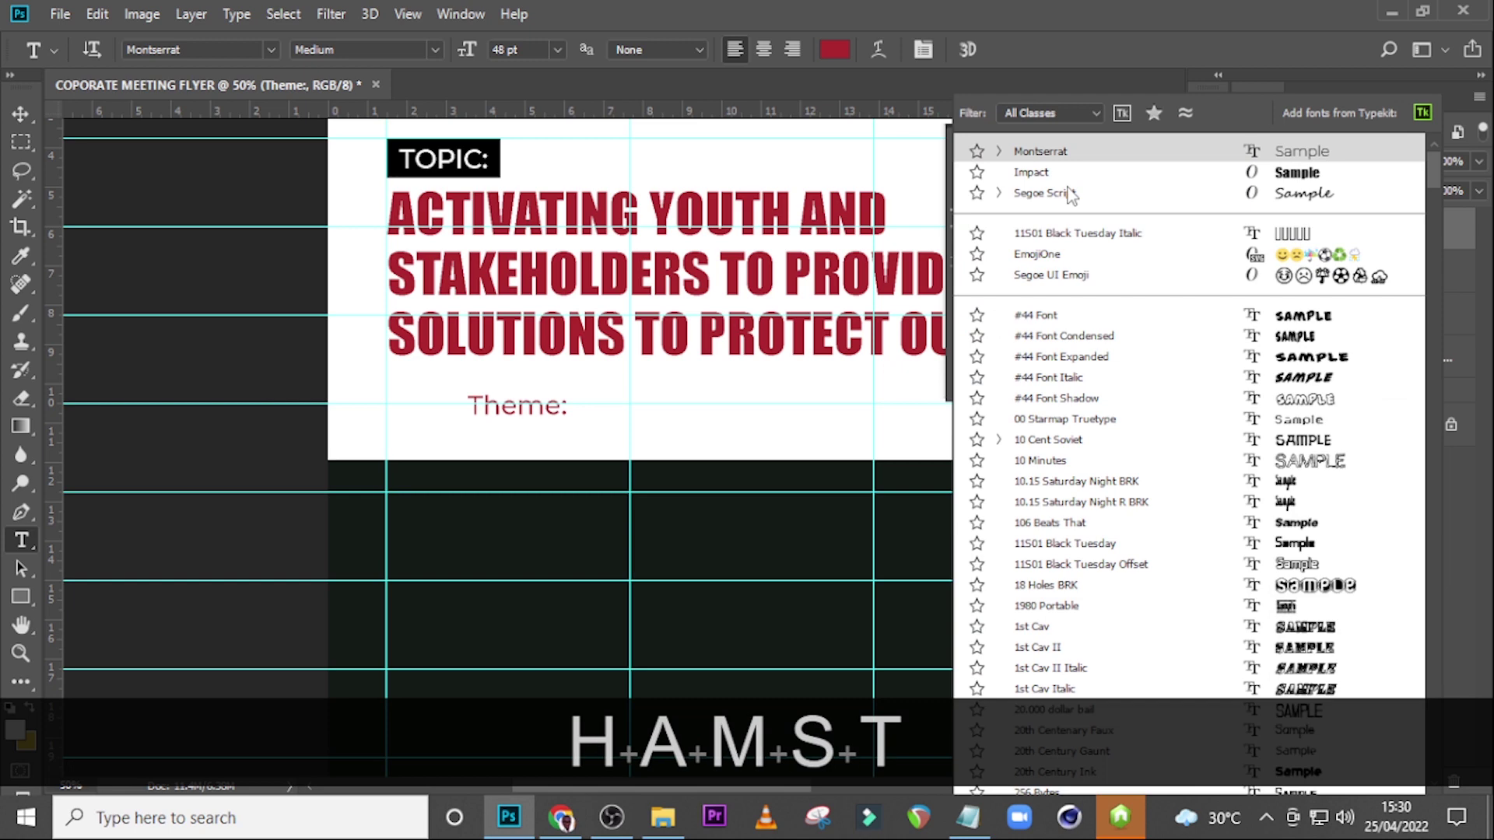
key(Return)
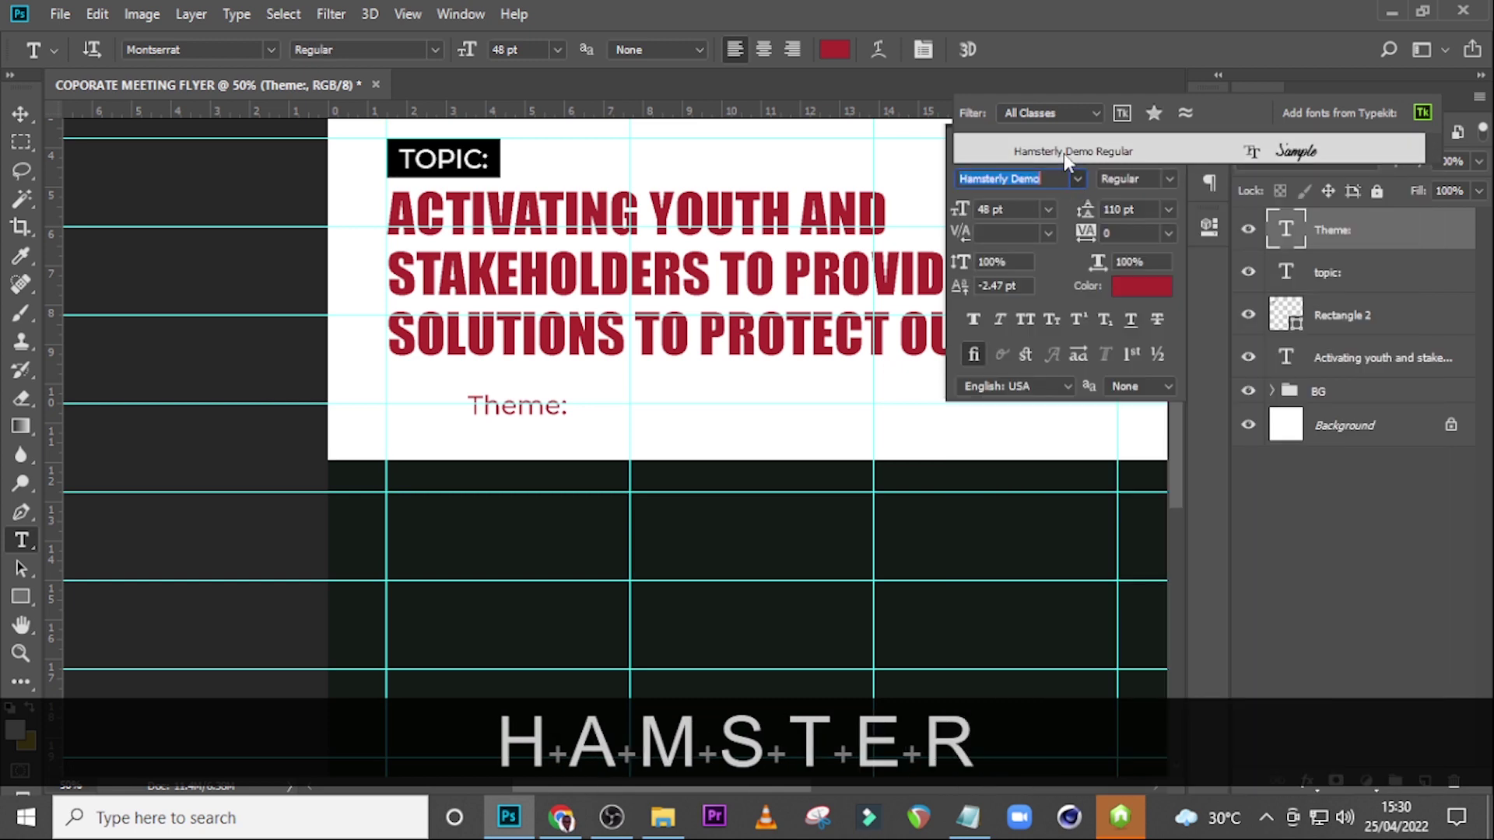
double_click(1276, 234)
key(Right)
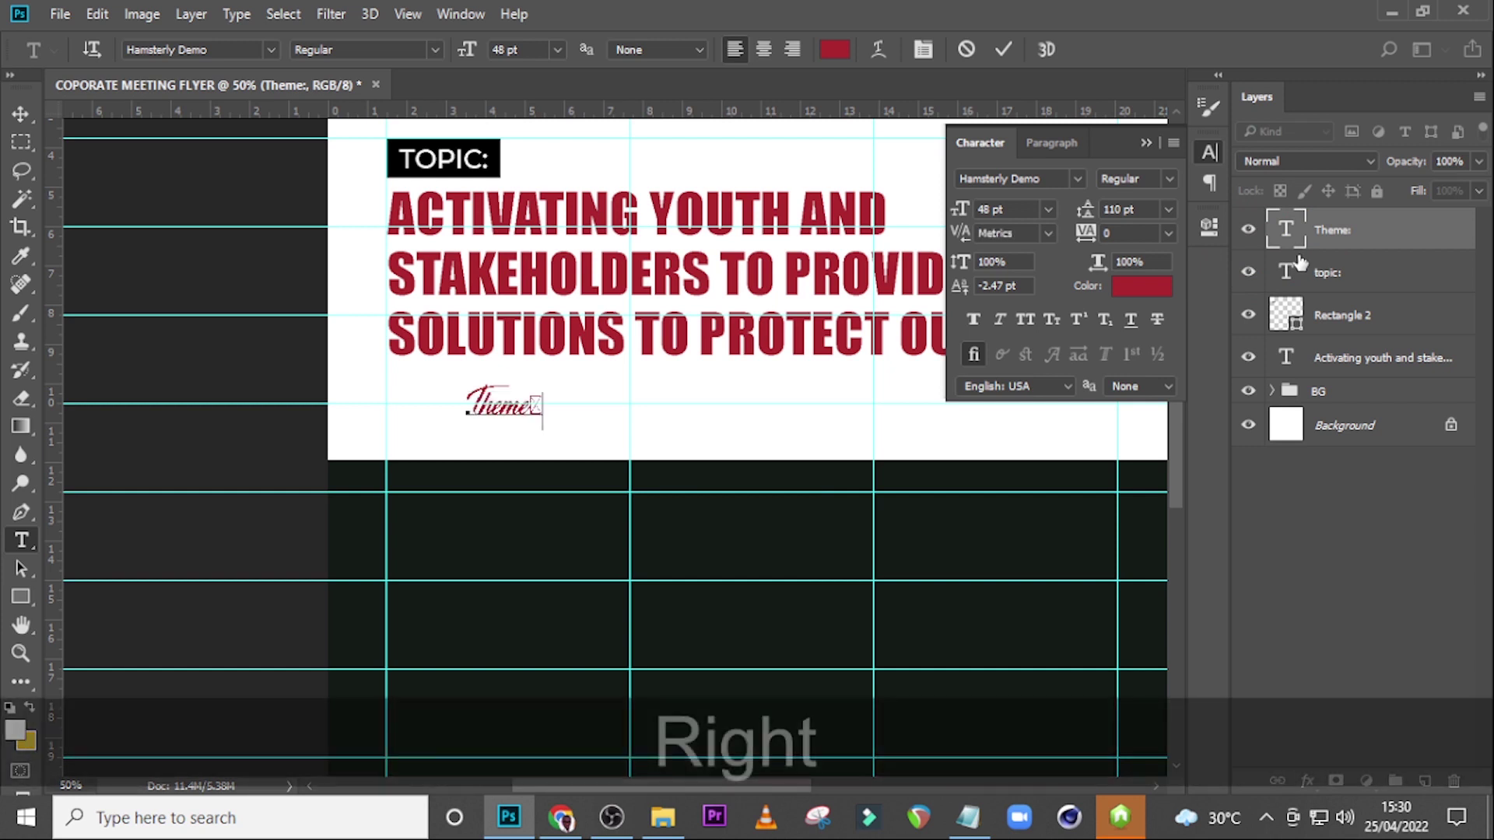
key(BackSpace)
click(1326, 233)
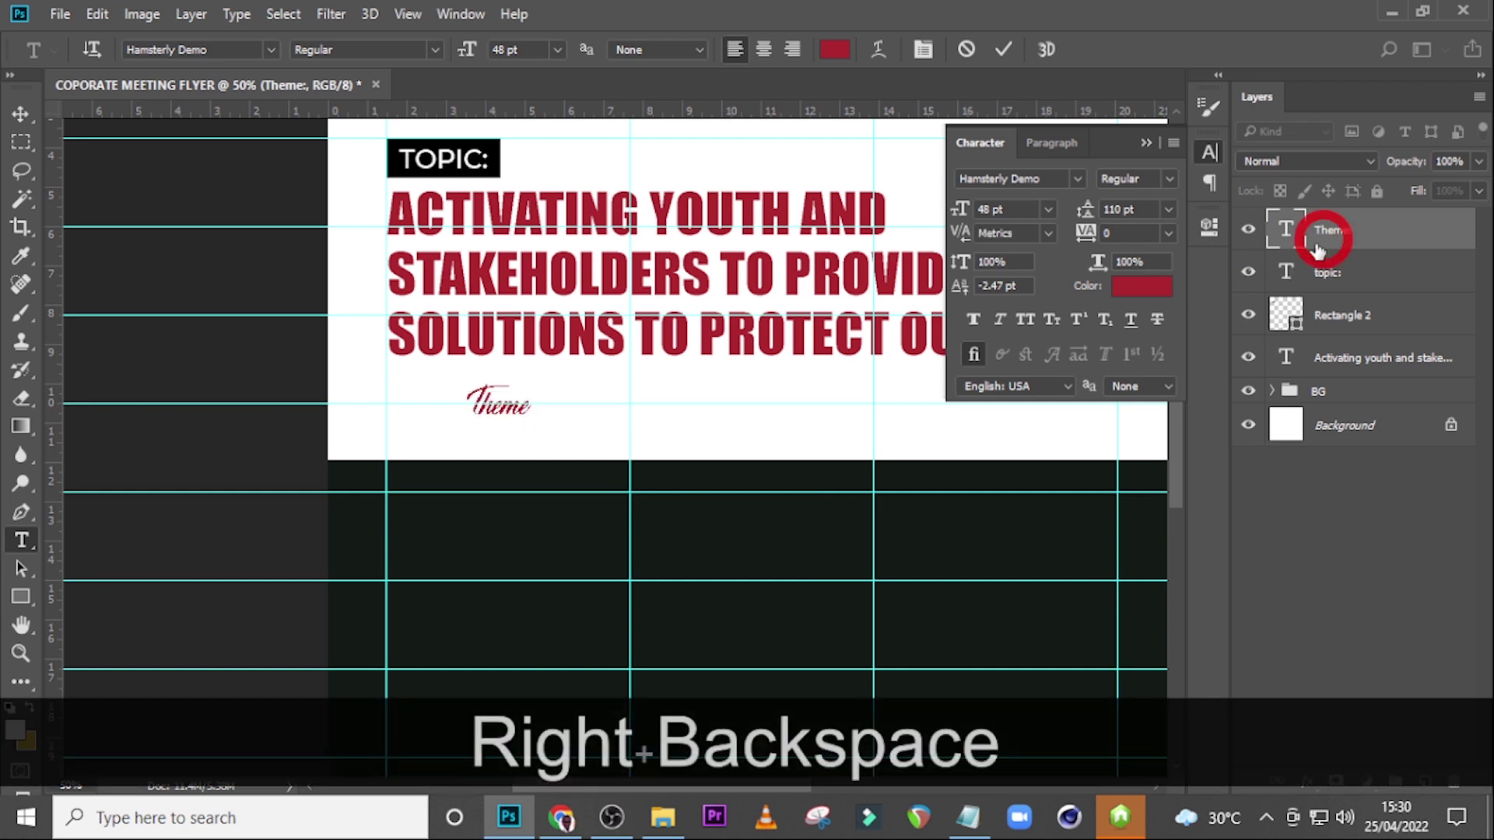
Step: Move the "Theme" text horizontally to the first vertical guide and set its font size to 73 pt
key(v)
drag(512, 421, 431, 420)
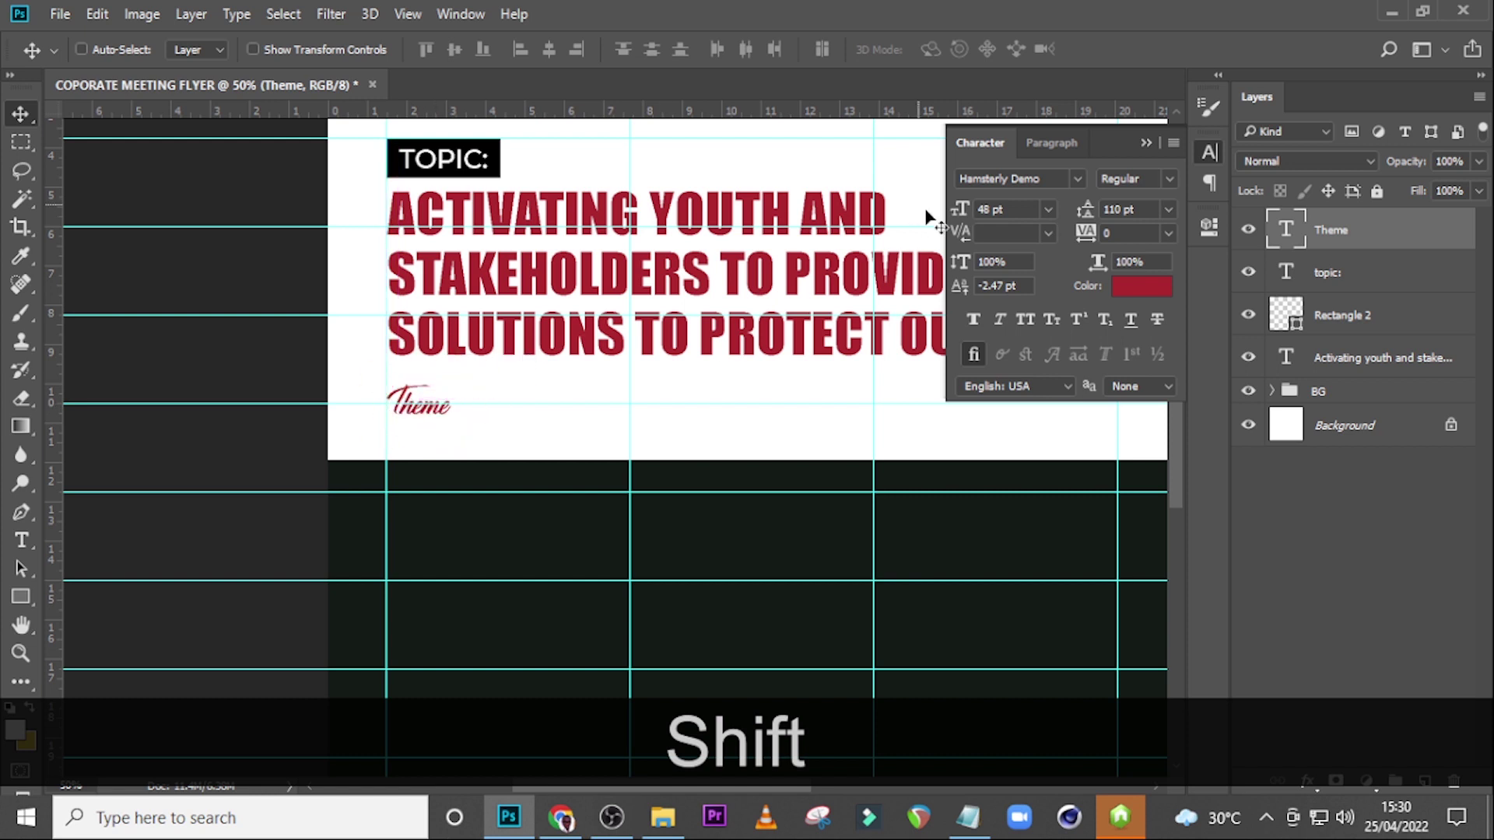
click(1064, 144)
click(972, 143)
click(1029, 179)
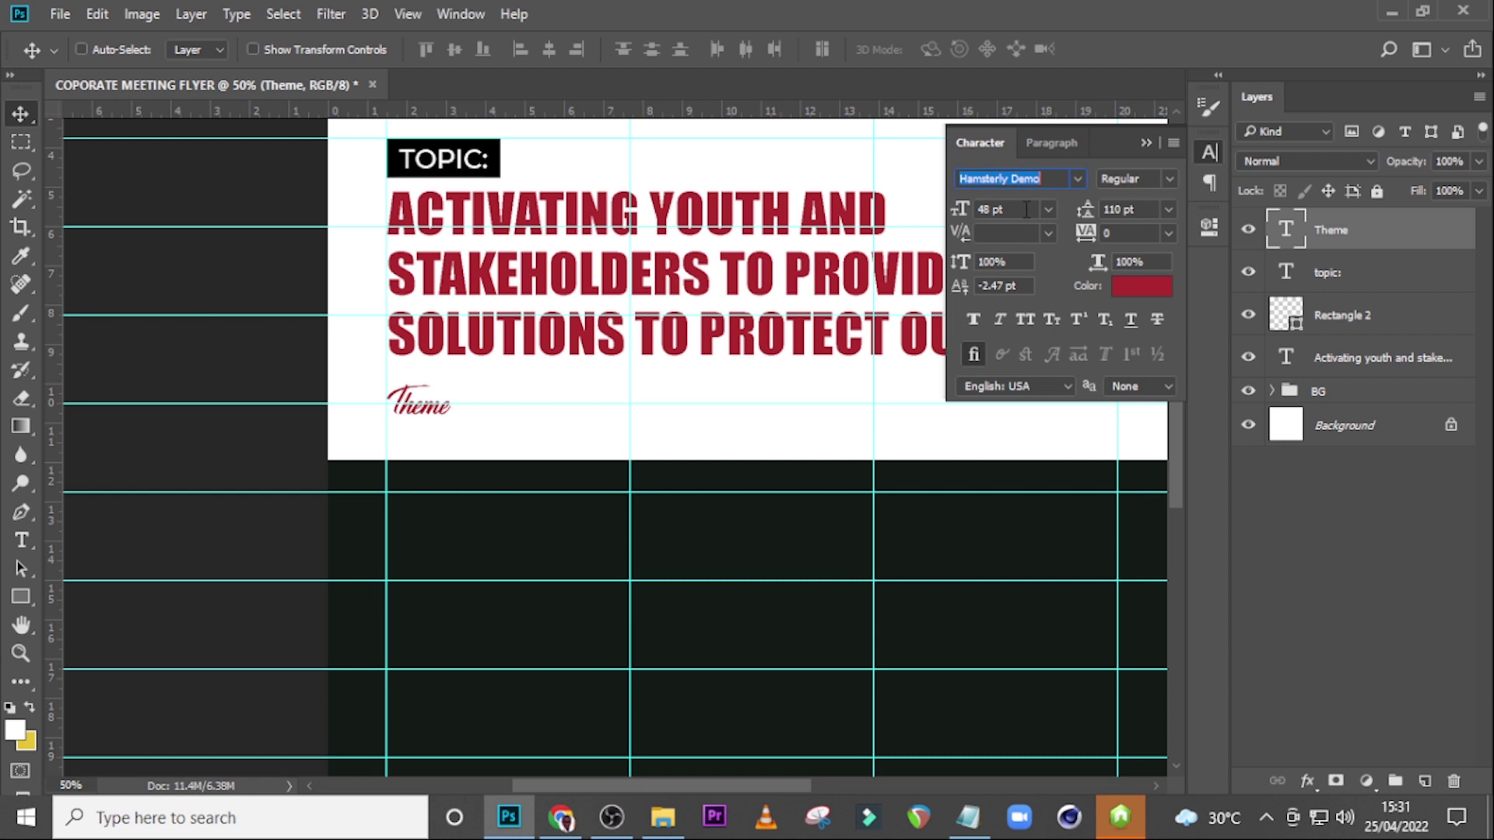
drag(1010, 212, 925, 189)
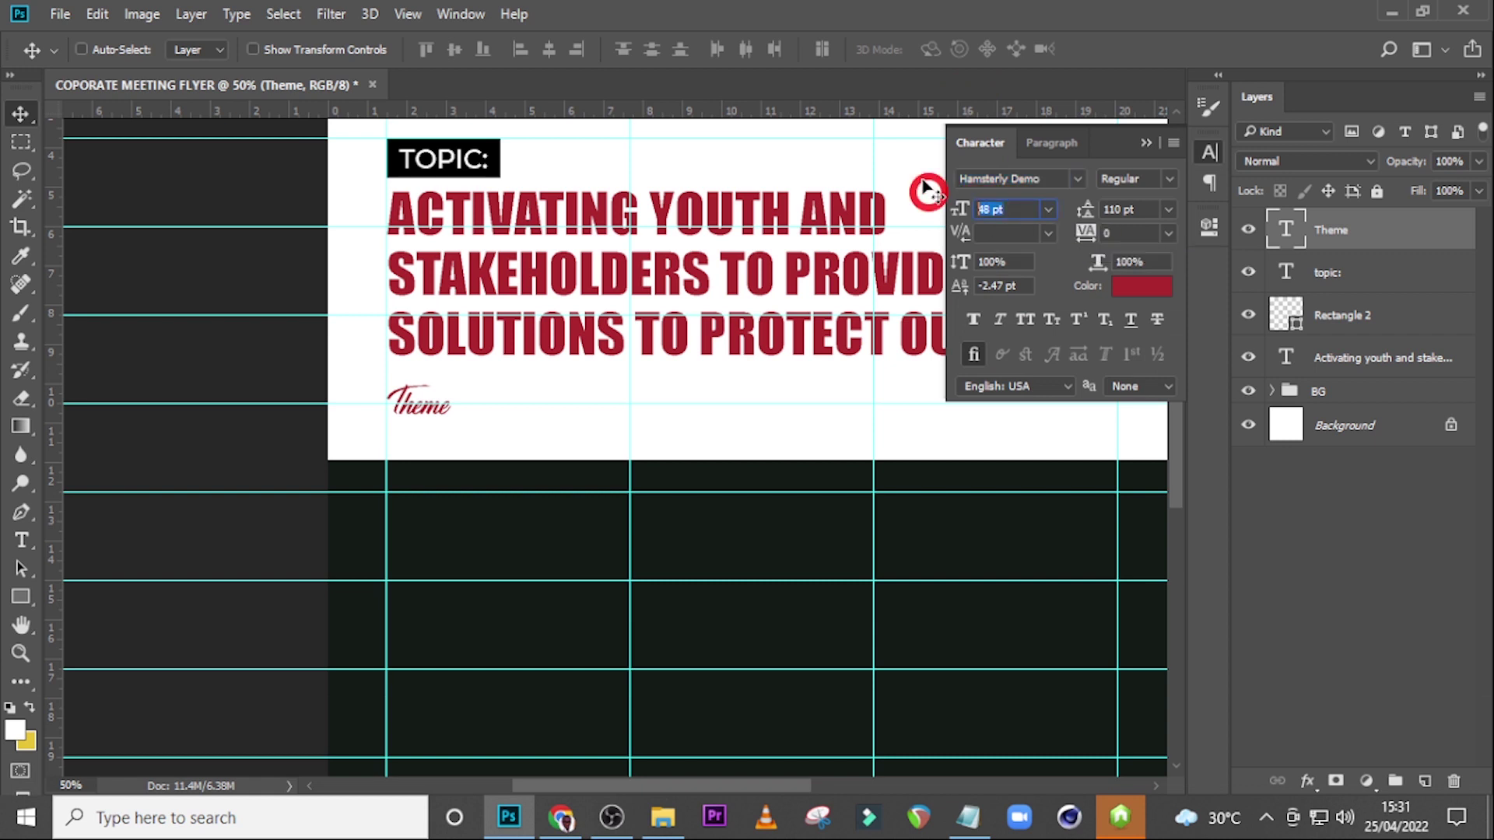
text(73)
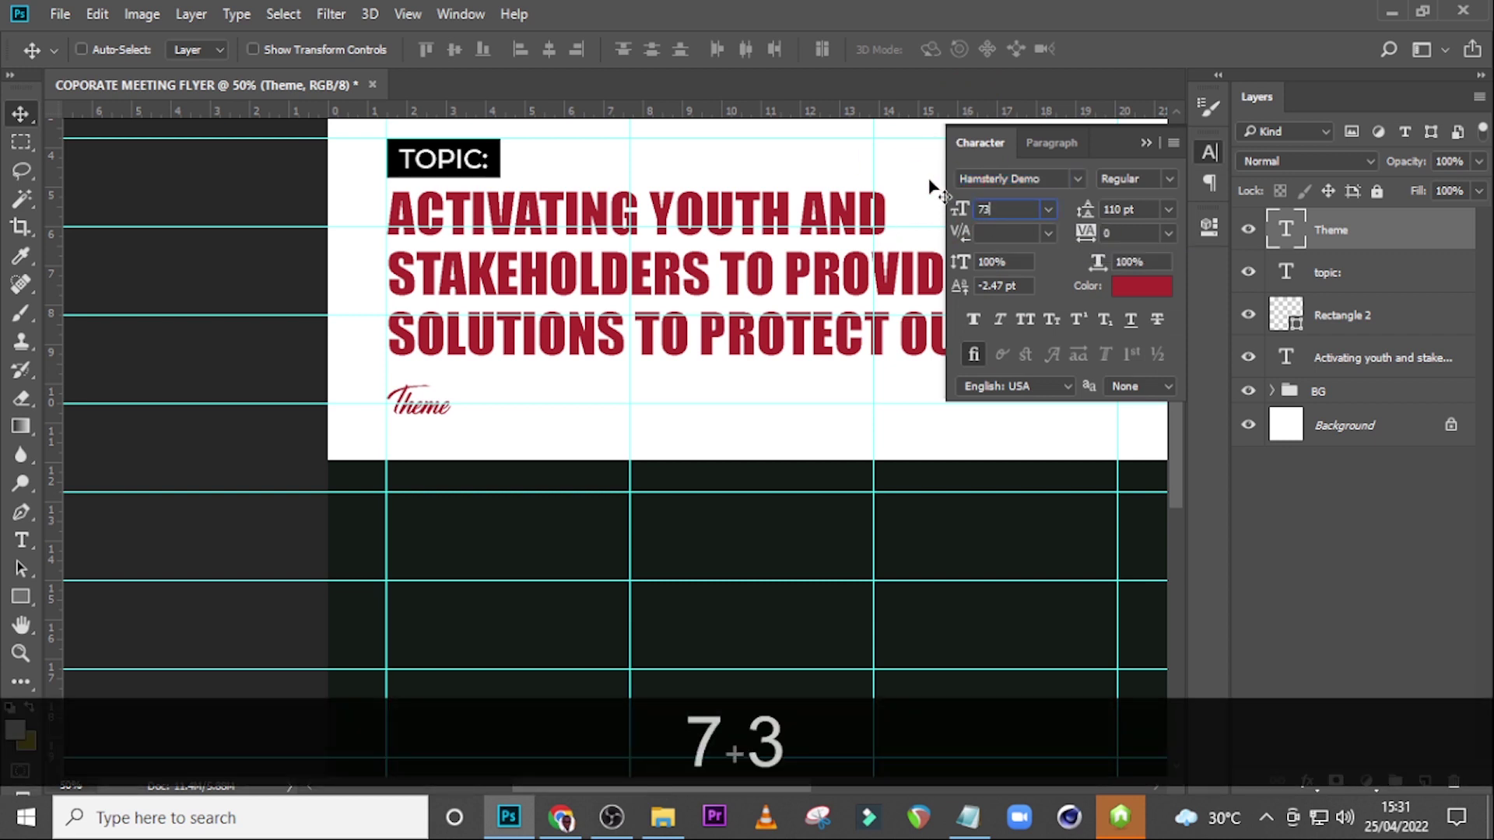
key(Return)
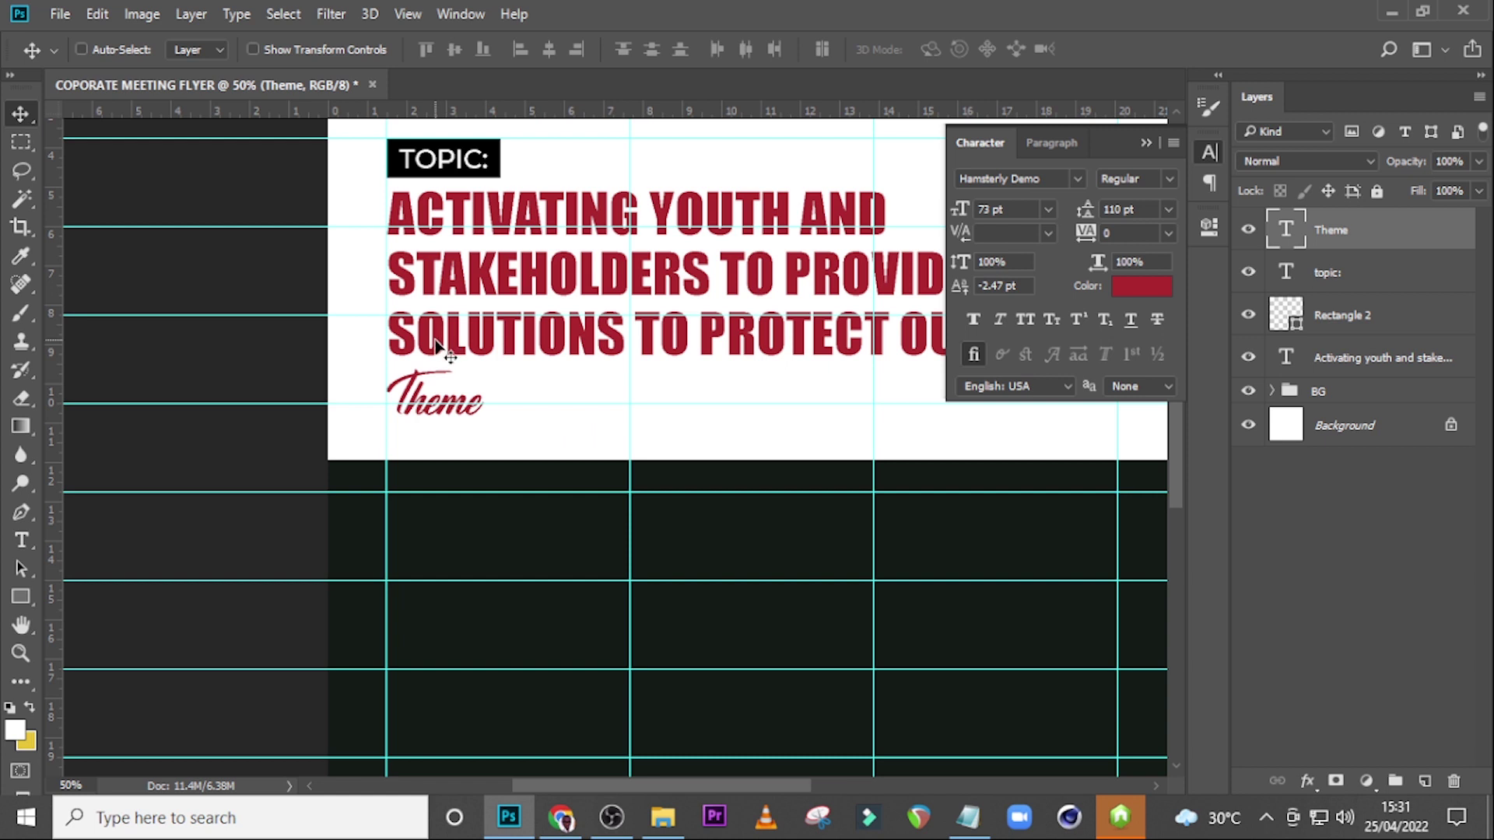
Step: Nudge the "Theme" text down by five small steps to widen its gap below the headline
click(1338, 226)
key(v)
key(Down)
key(Down)
key(Down)
key(Down)
key(Down)
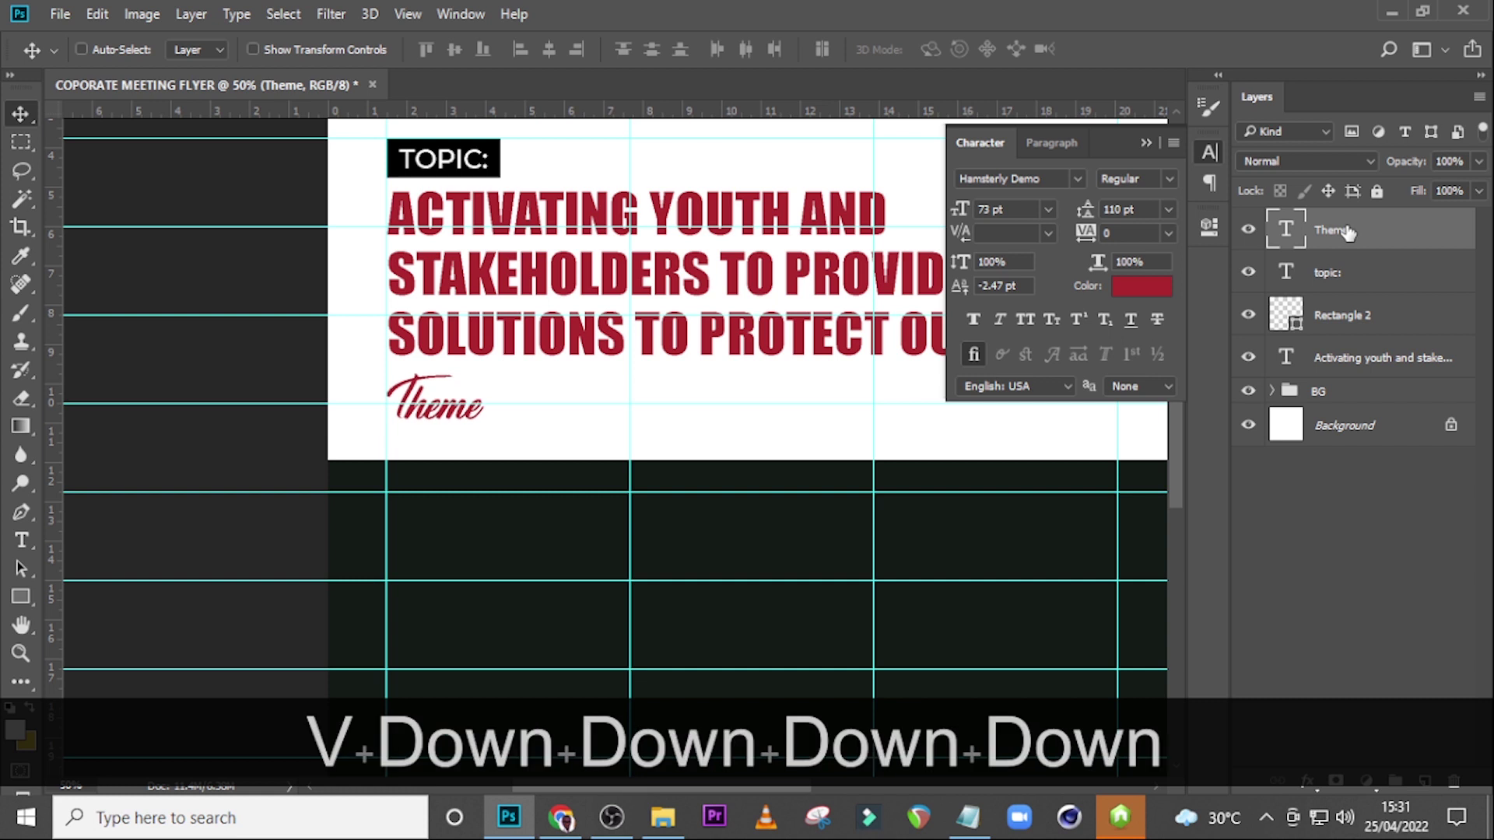
Step: Duplicate the "Theme" text beside the original, replace its wording with "Invest in our planet" from the Notepad file, and nudge it slightly left
key(ctrl+j)
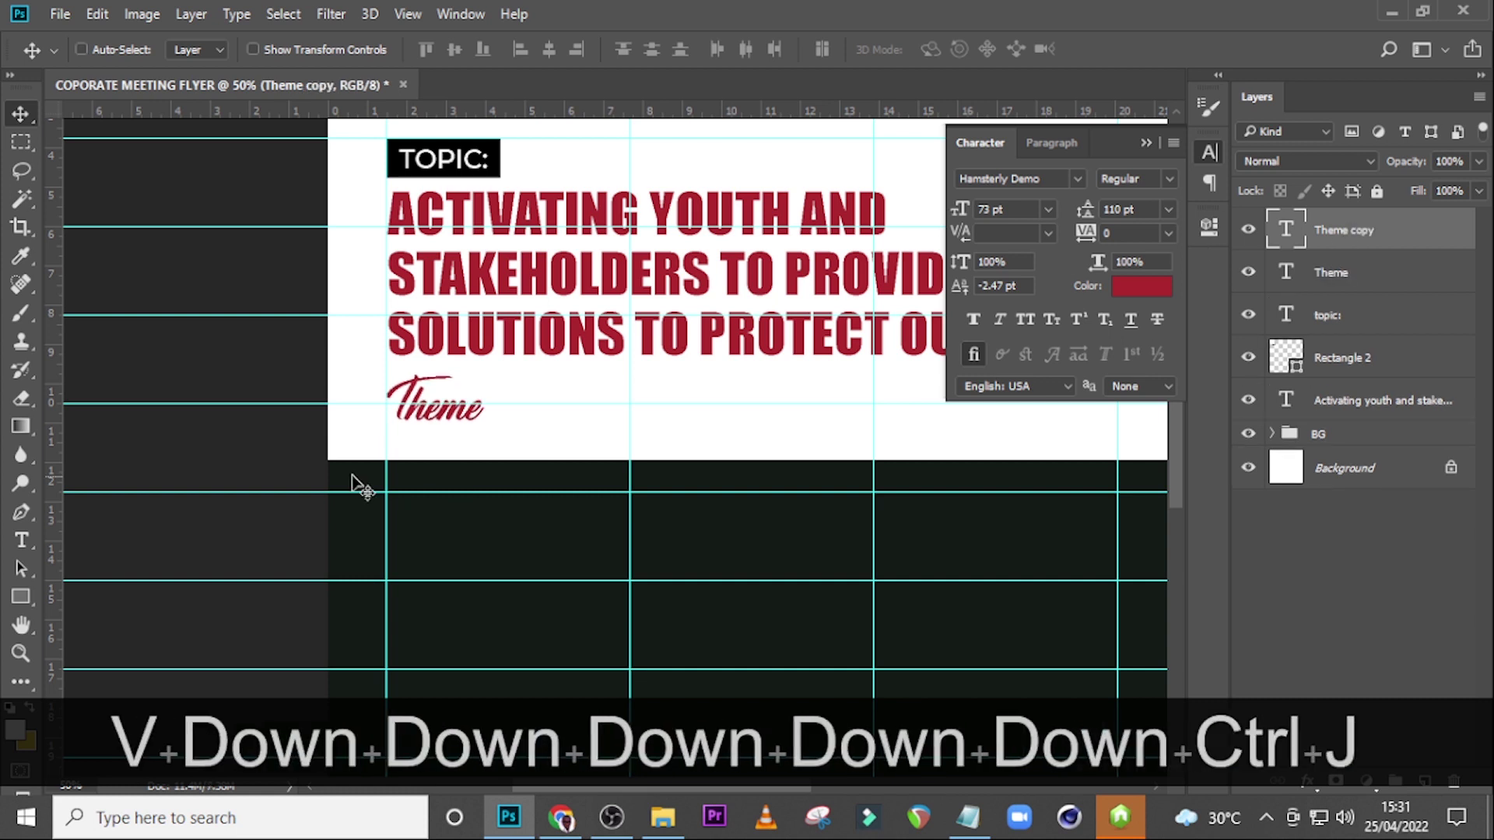
drag(430, 440, 542, 440)
double_click(1287, 233)
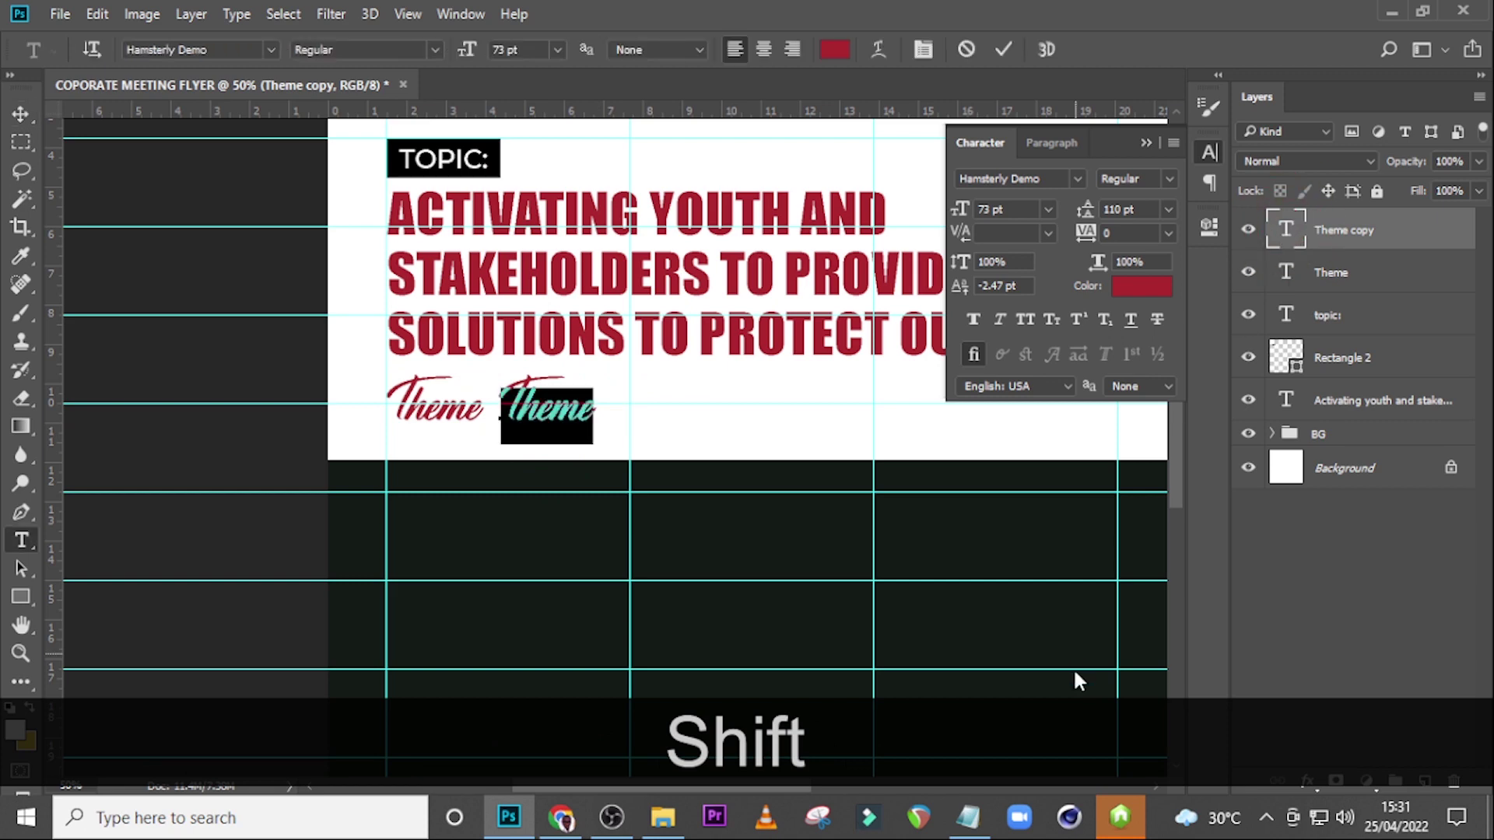
click(968, 817)
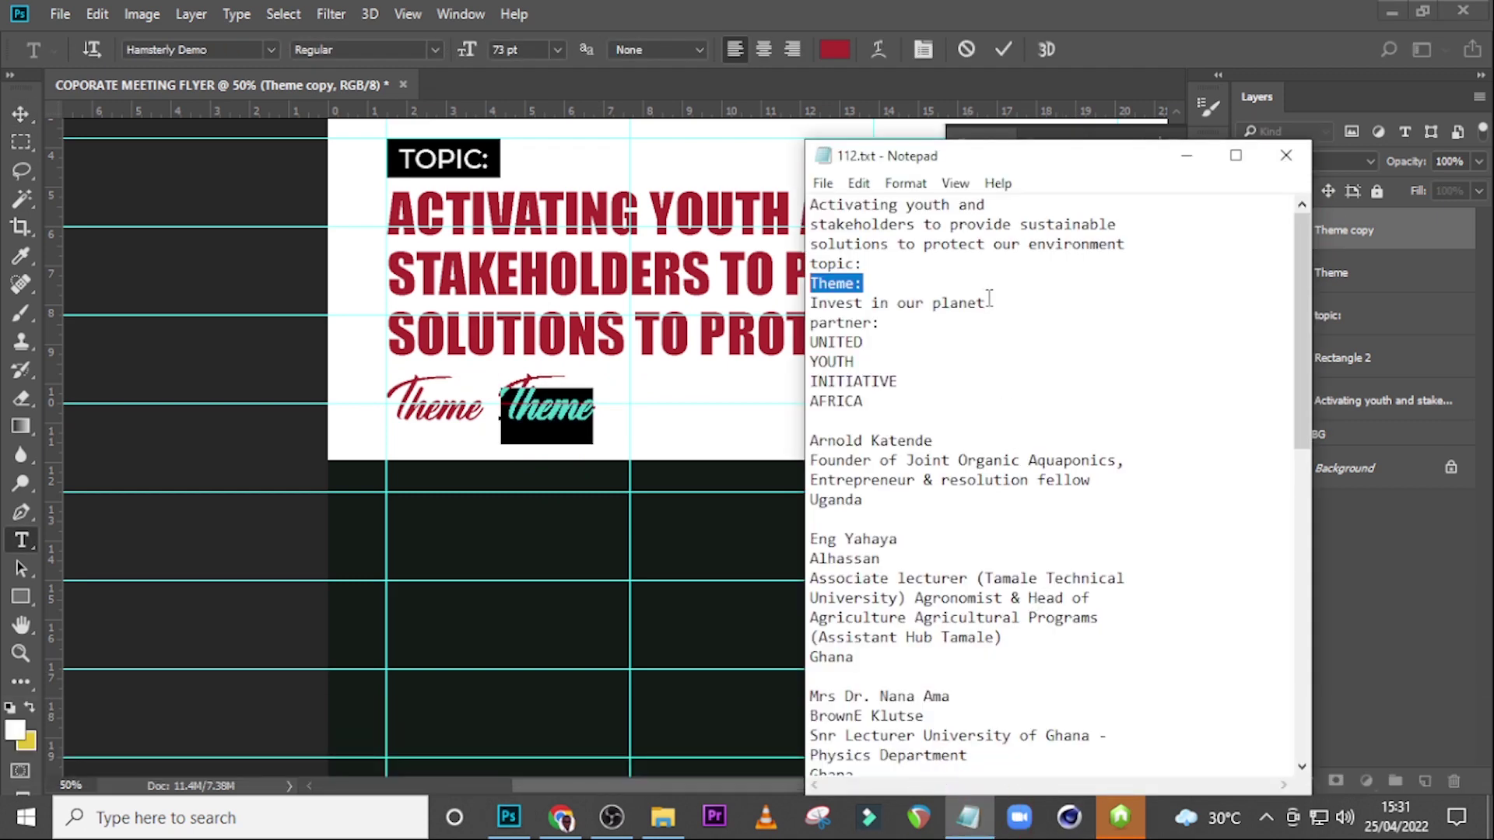
drag(989, 303, 809, 305)
key(ctrl+c)
click(936, 10)
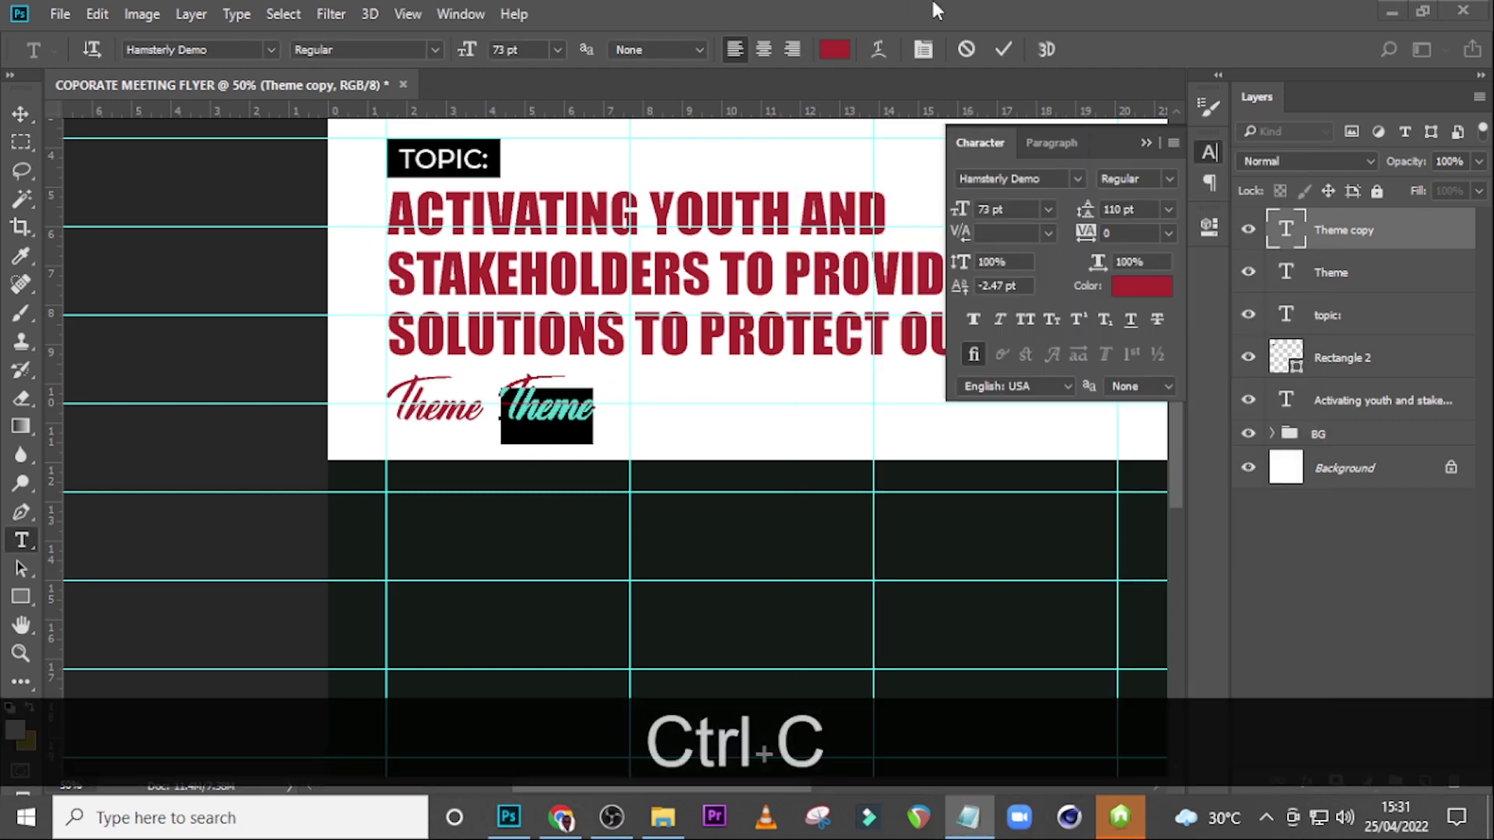
key(ctrl+v)
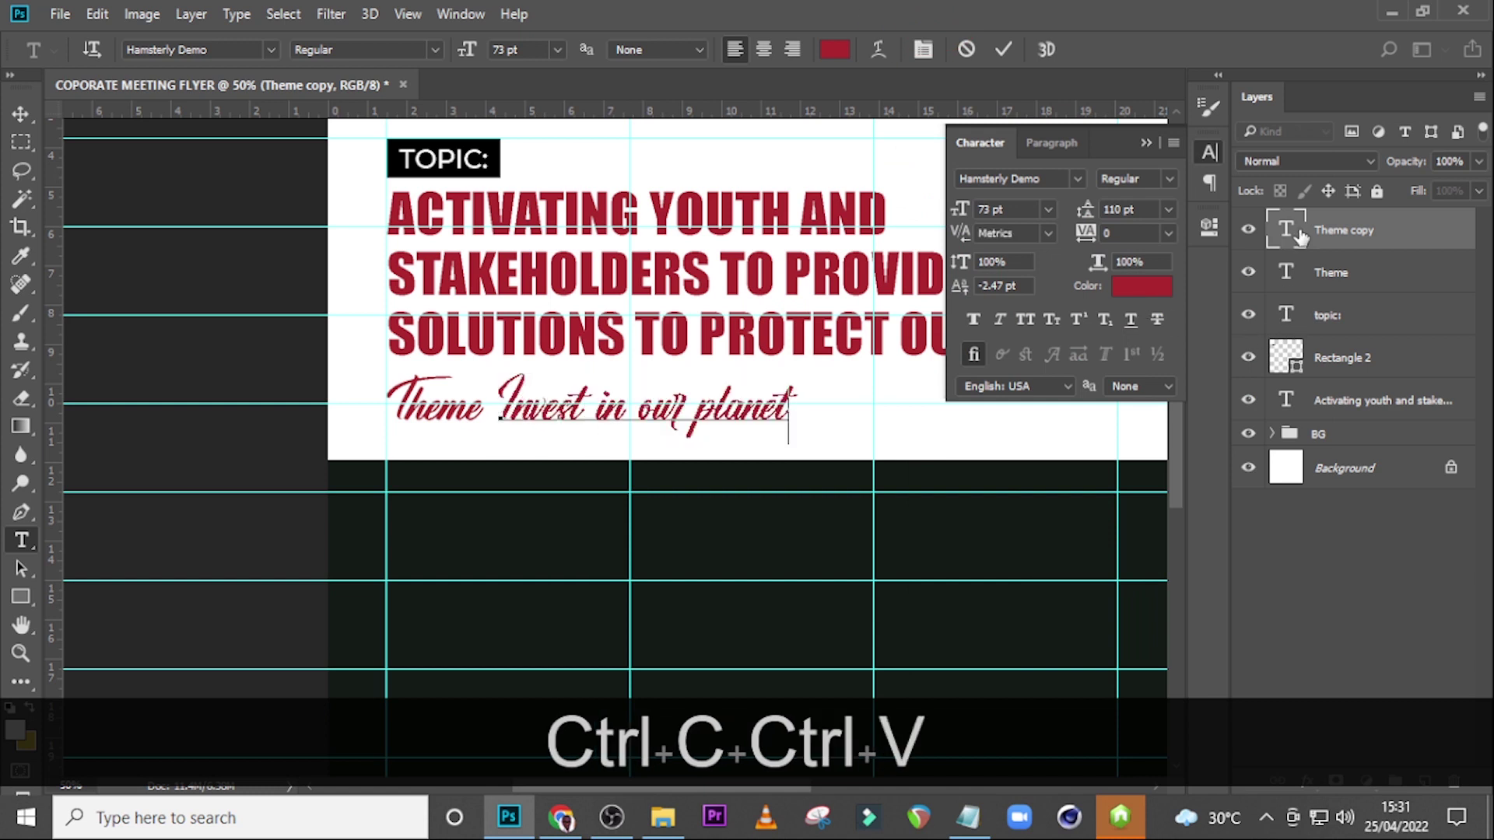
click(1300, 236)
key(v)
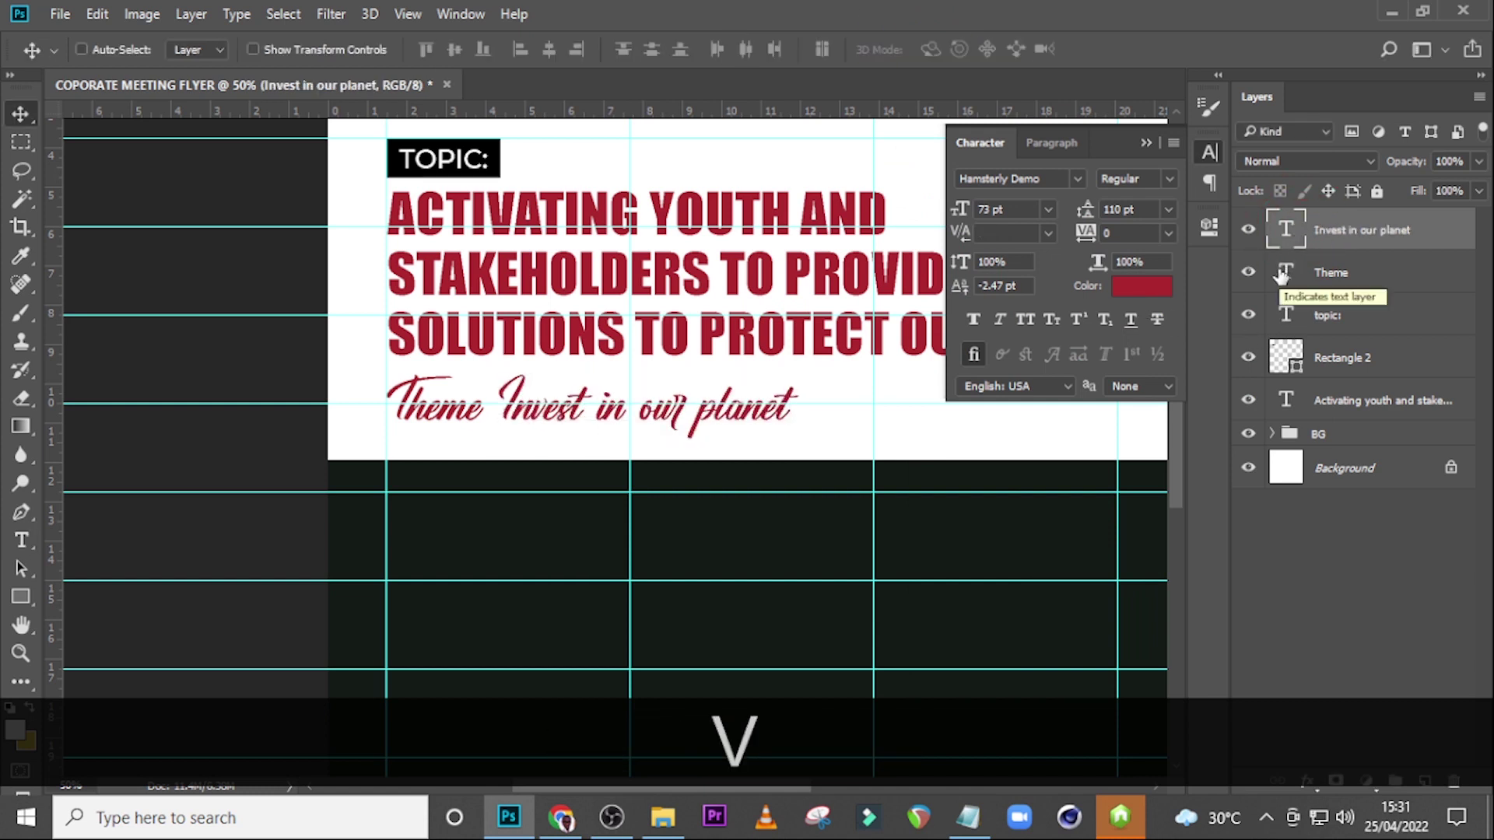
key(Left)
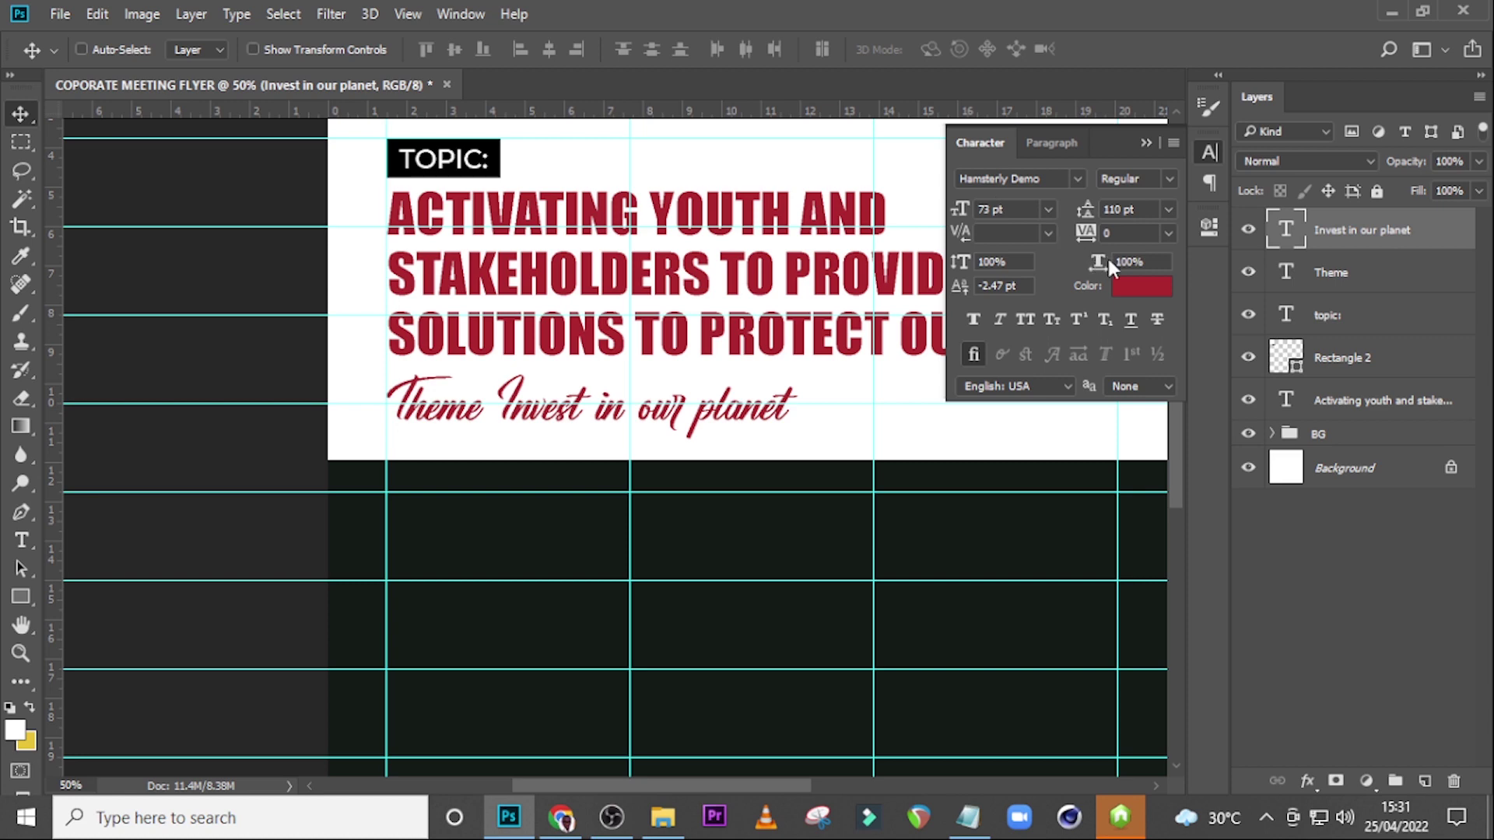
Step: Set the text colour of "Invest in our planet" to black (000000) and collapse the character settings
click(1136, 287)
drag(616, 590, 649, 677)
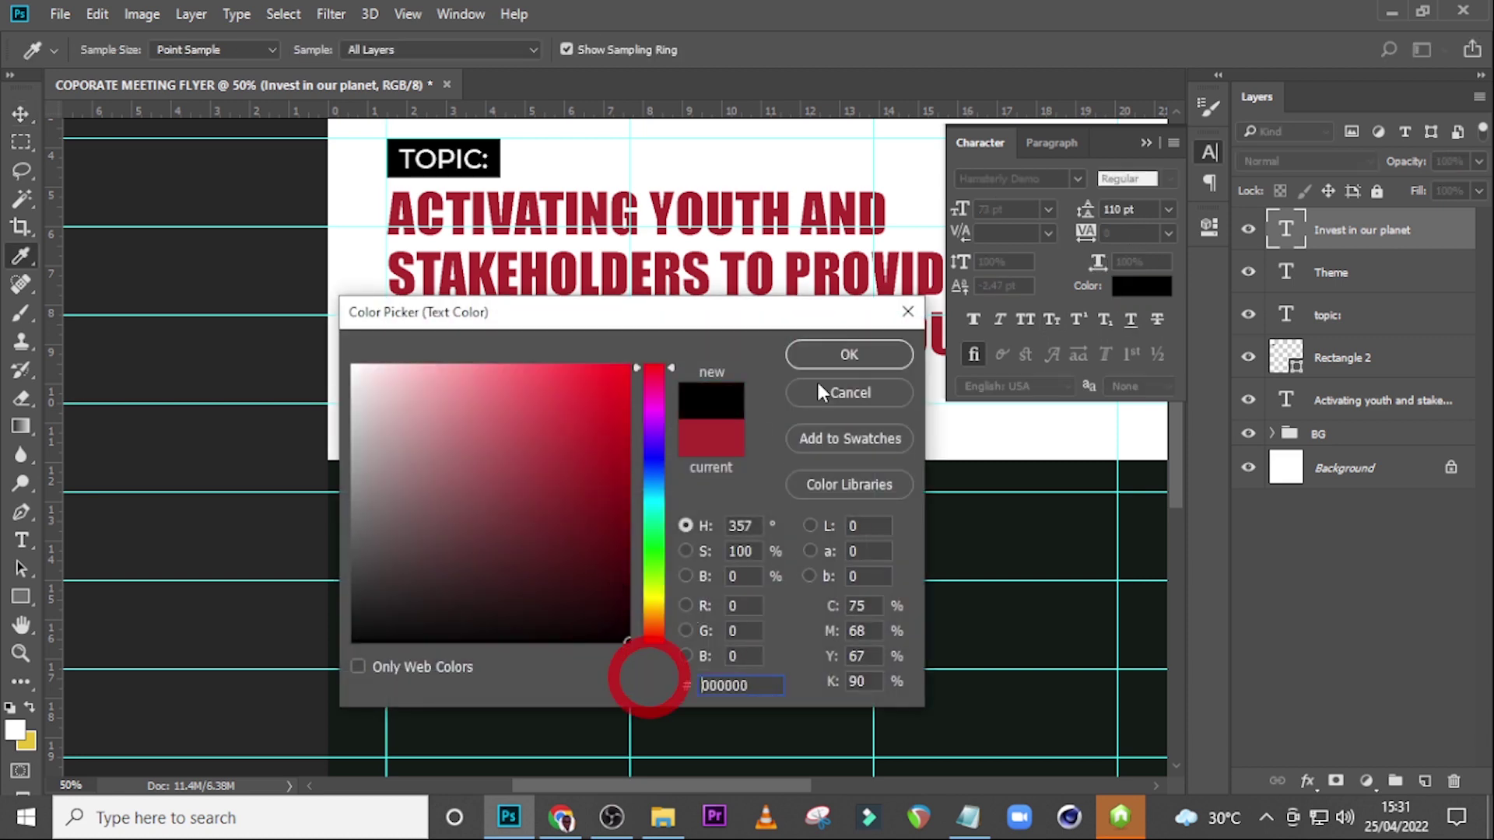
click(849, 354)
click(1145, 143)
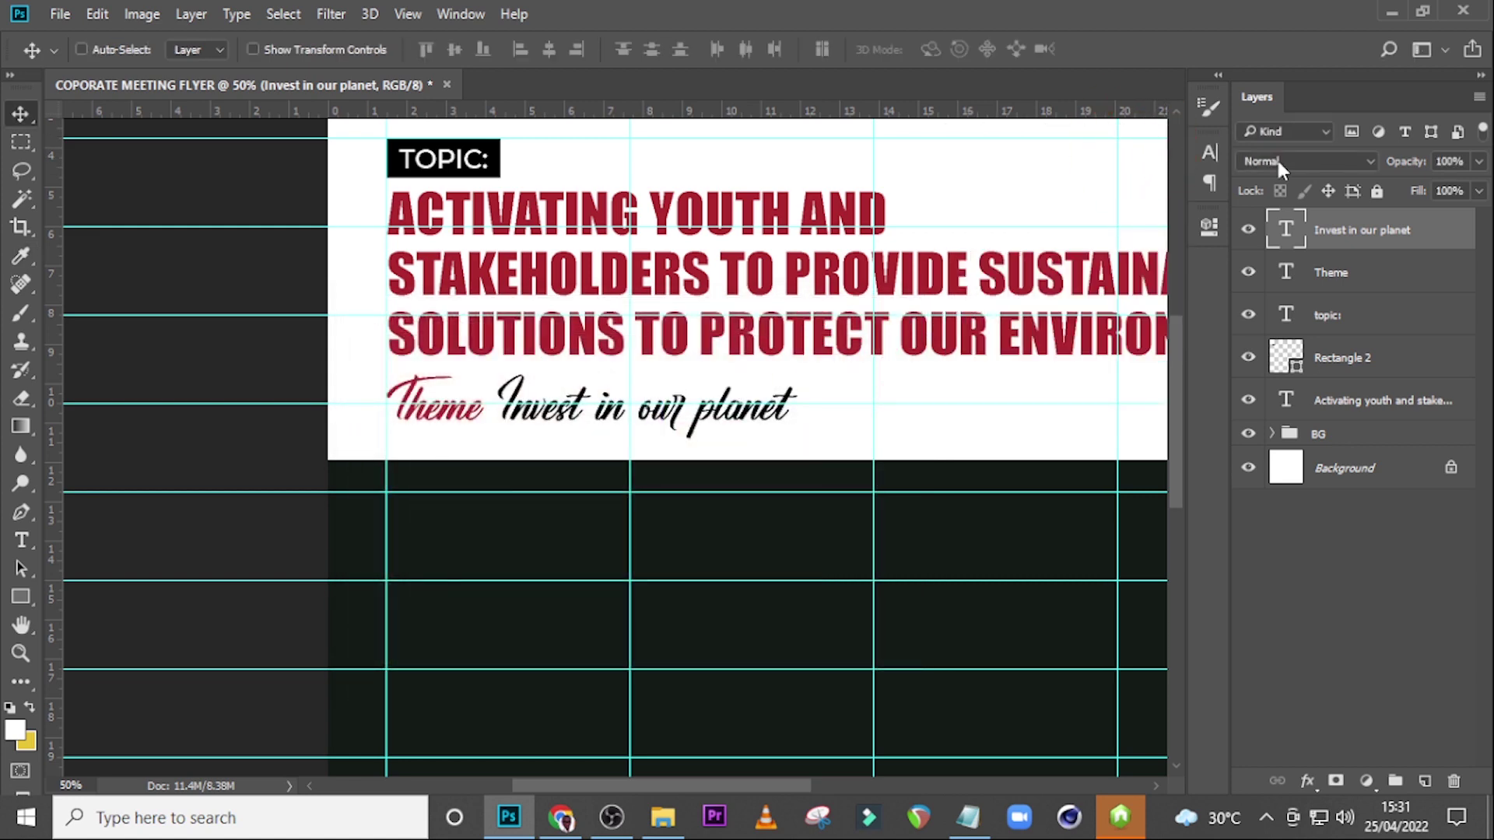
Step: Duplicate the "Theme" layer, replace the copy's text with a colon, and position it directly after the word "Theme"
click(1331, 274)
key(ctrl)
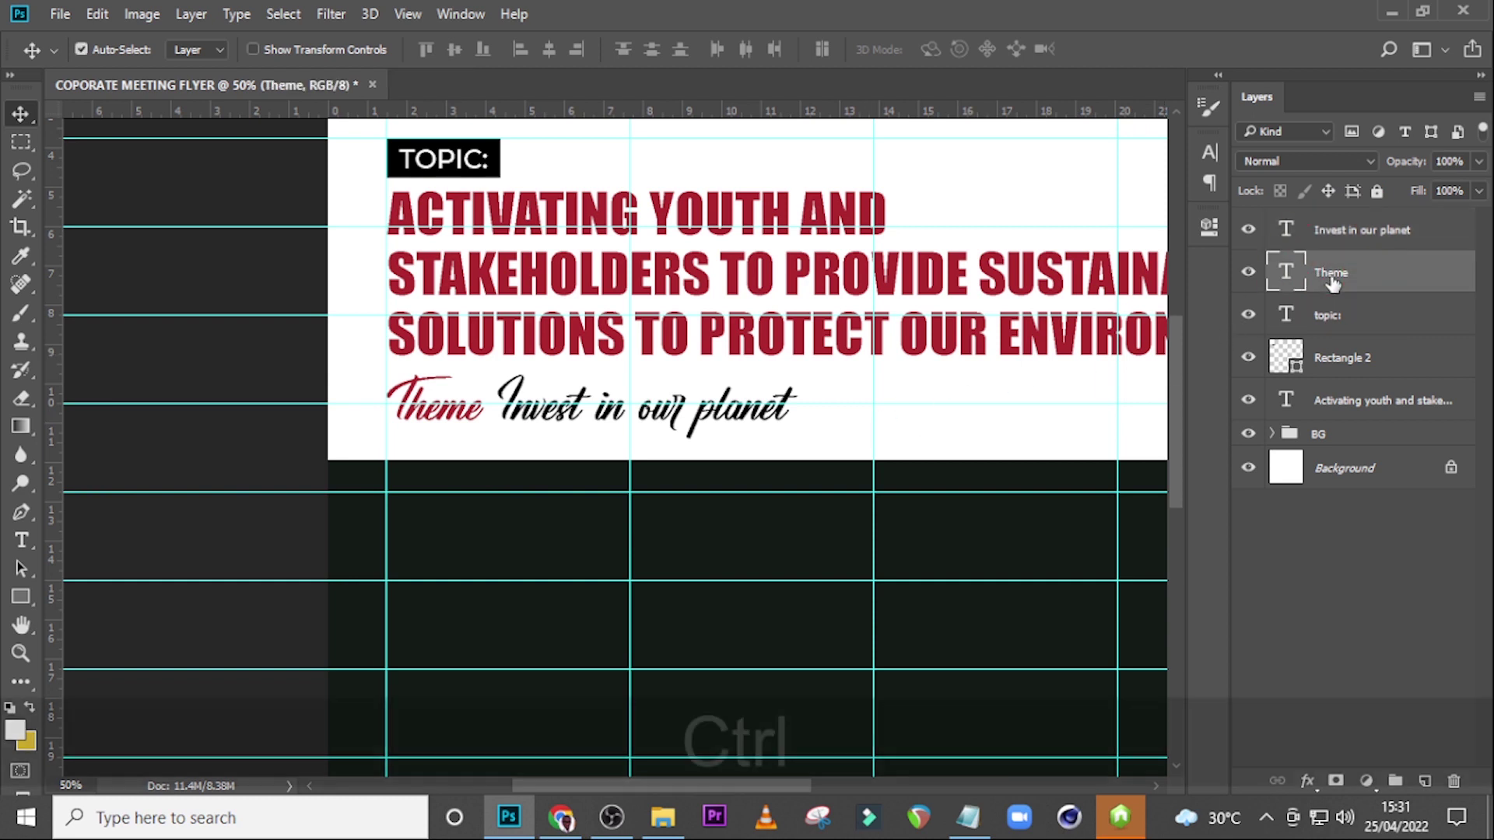
key(ctrl+j)
double_click(1286, 273)
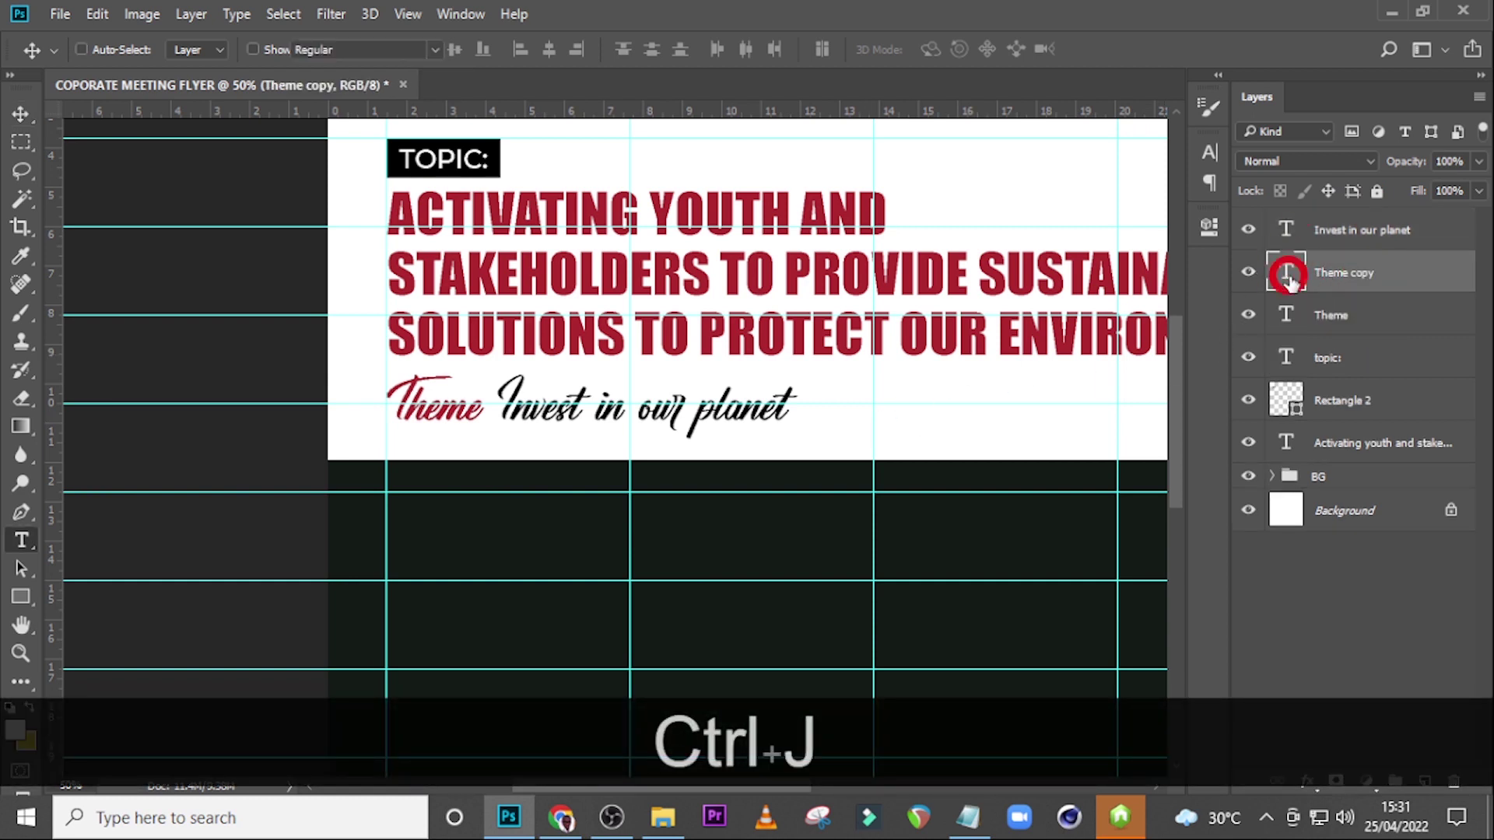
text(:)
click(1293, 285)
key(v)
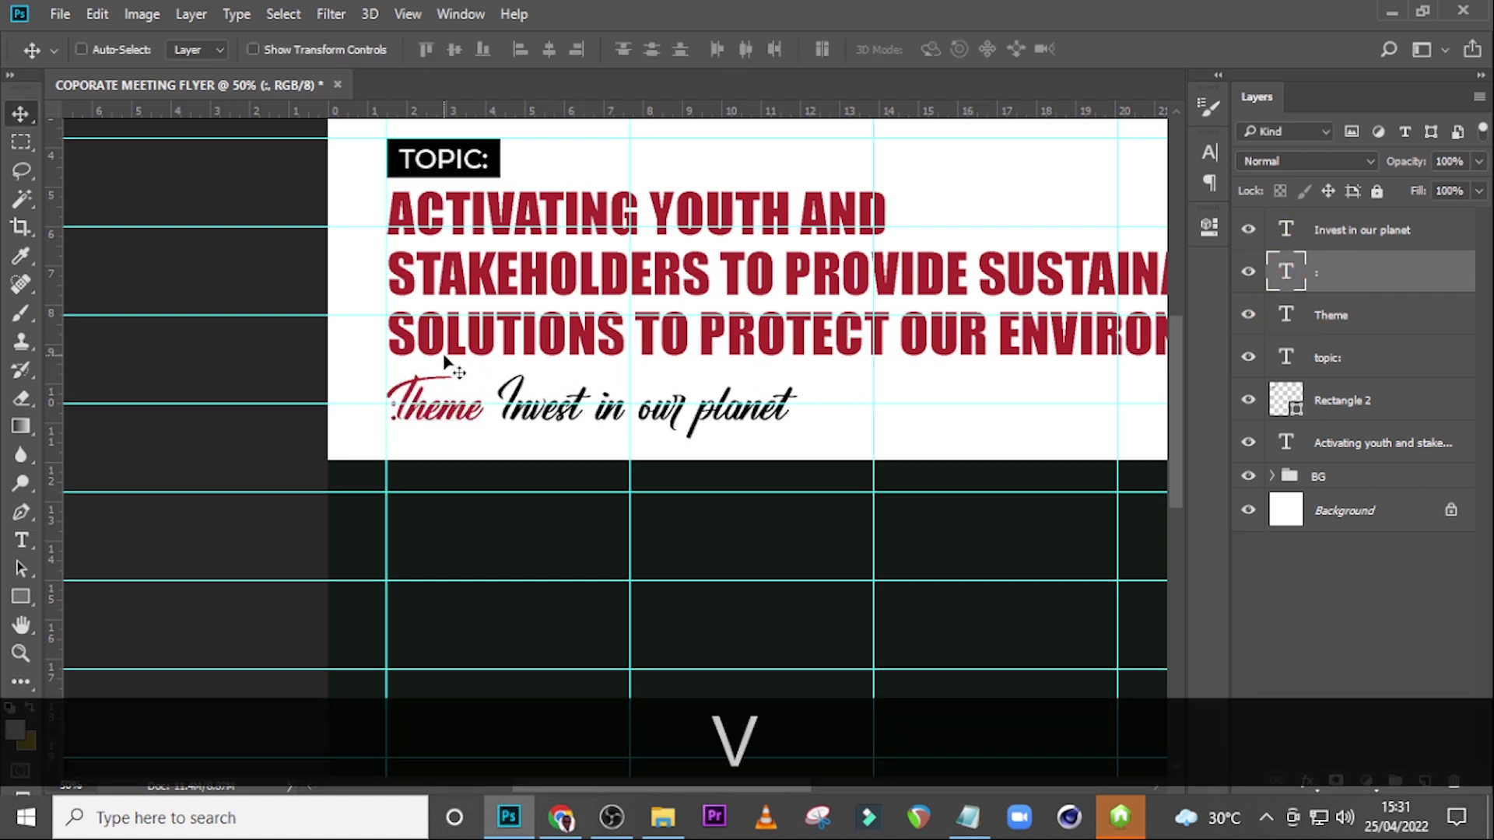
drag(394, 416, 498, 421)
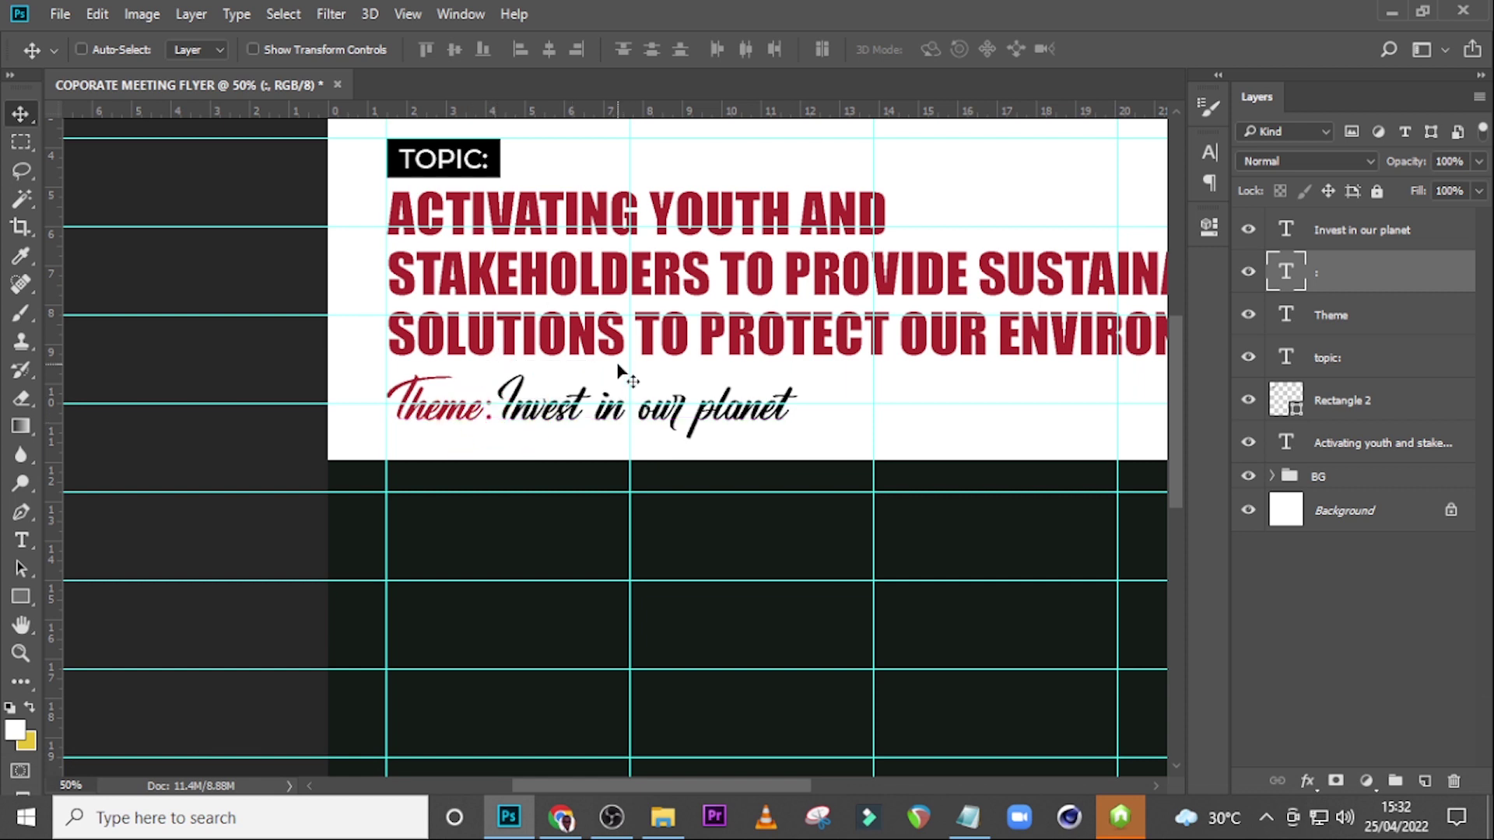
key(Left)
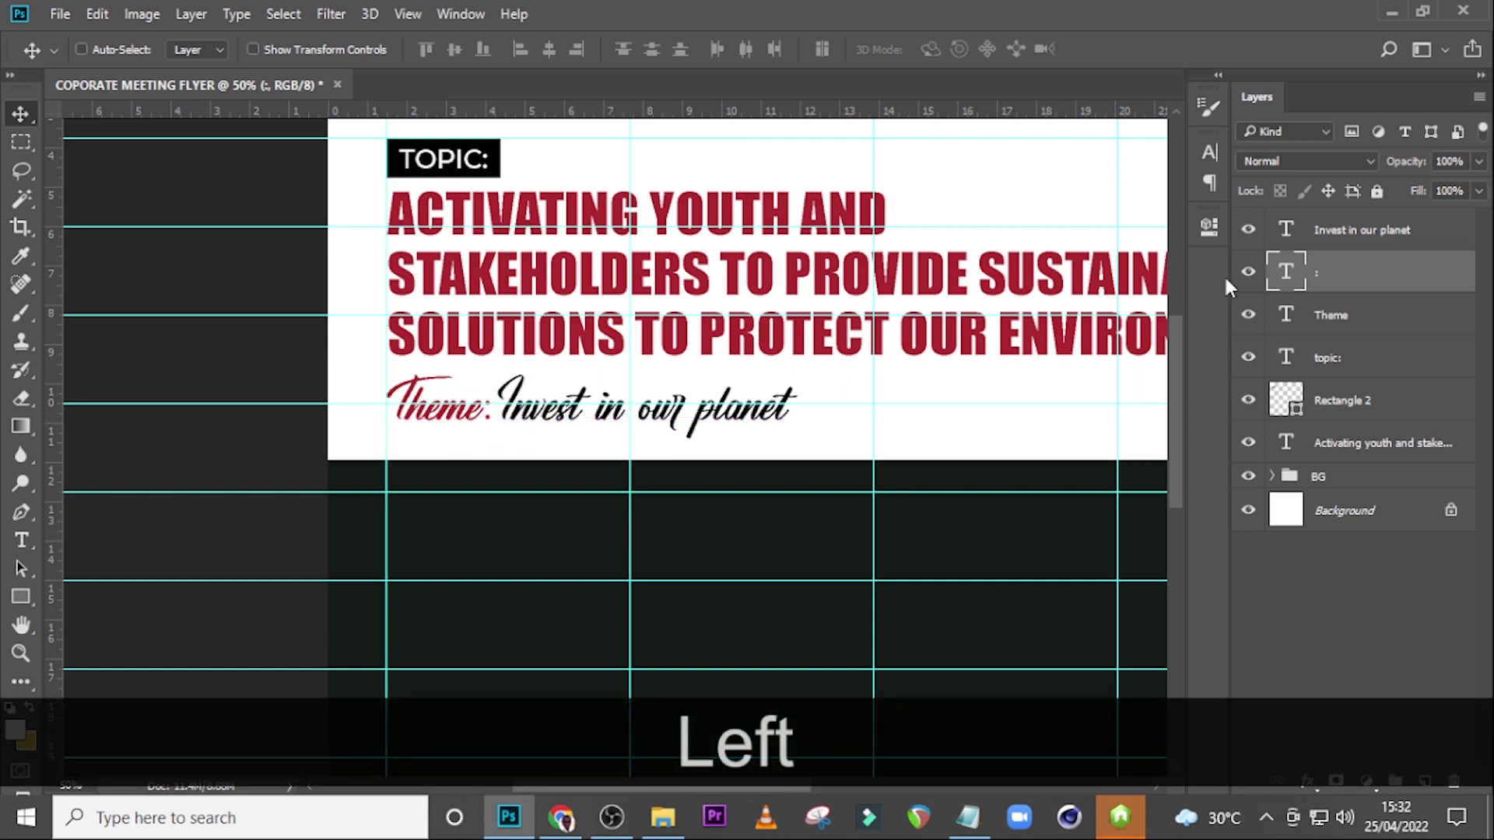
Step: Group all layers from "Invest in our planet" down to the headline into one layer group
click(1356, 231)
shift+click(1352, 442)
key(ctrl+shift+g)
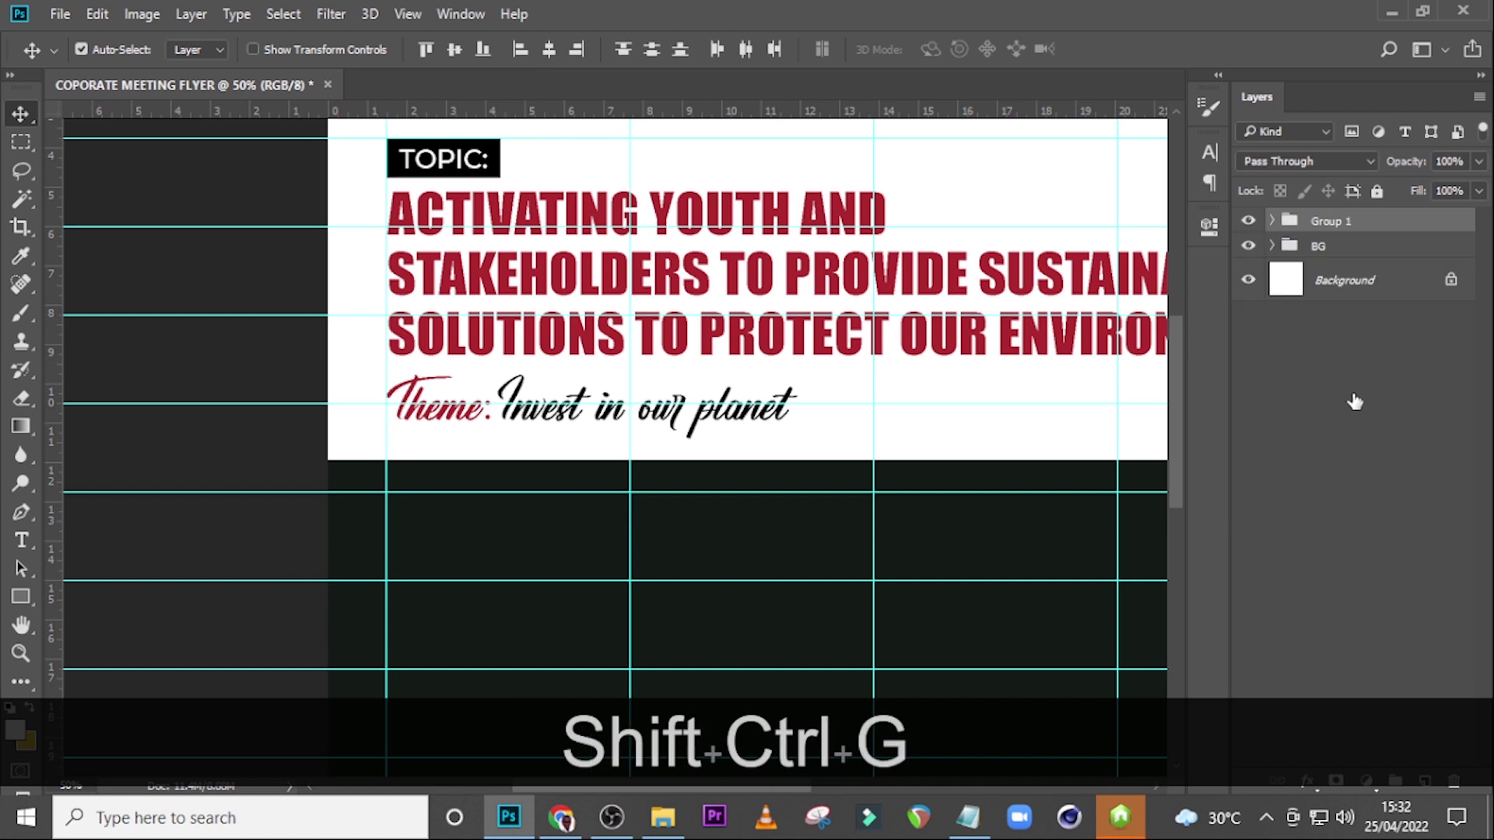
Step: Rename the new group holding the headline, topic label and theme line to "tTOPIC"
double_click(1330, 221)
key(Caps_Lock)
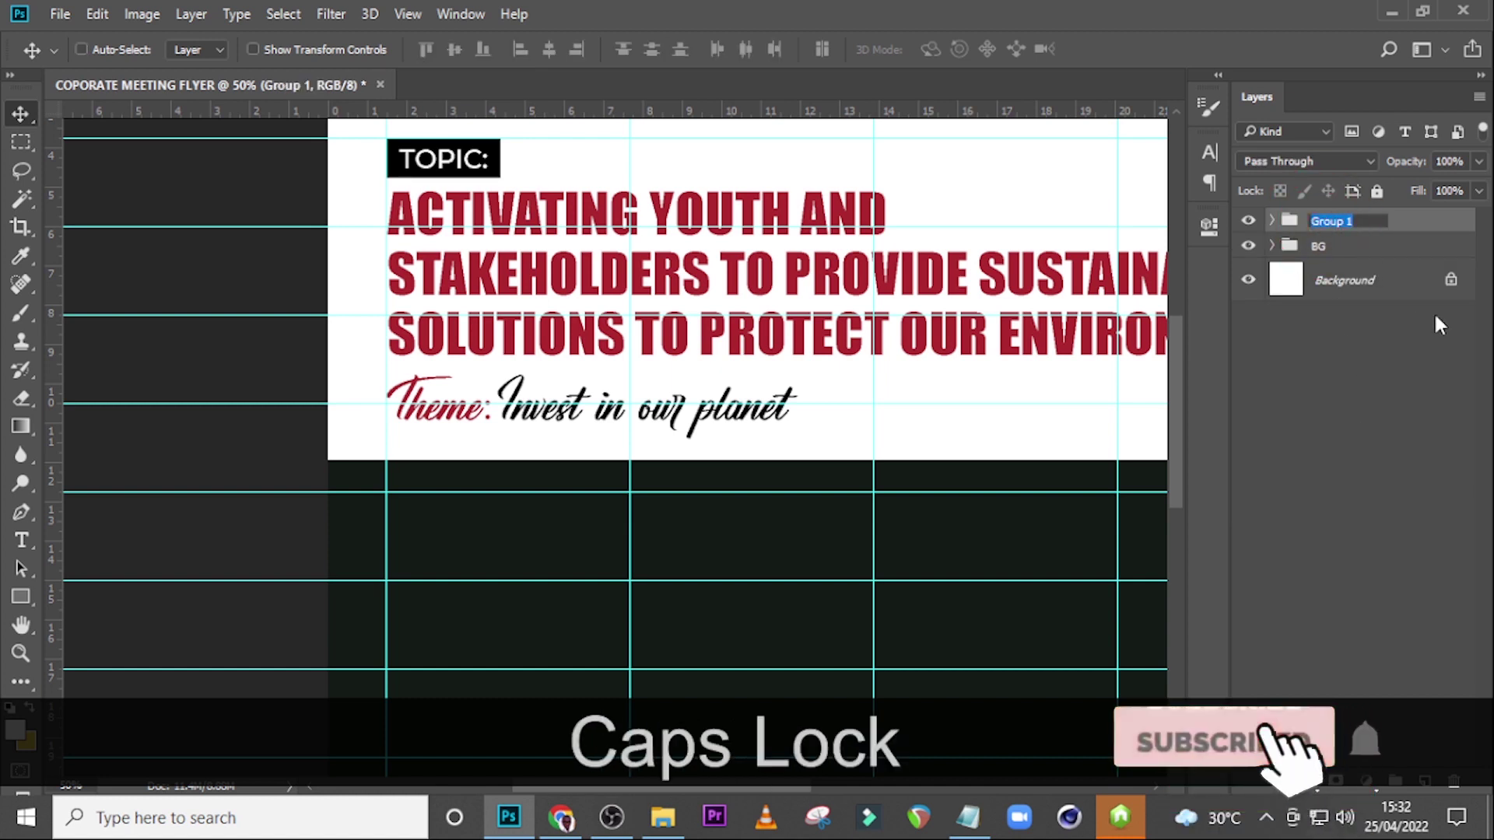
text(TO)
key(BackSpace)
key(Caps_Lock)
text(TOPIC)
key(Return)
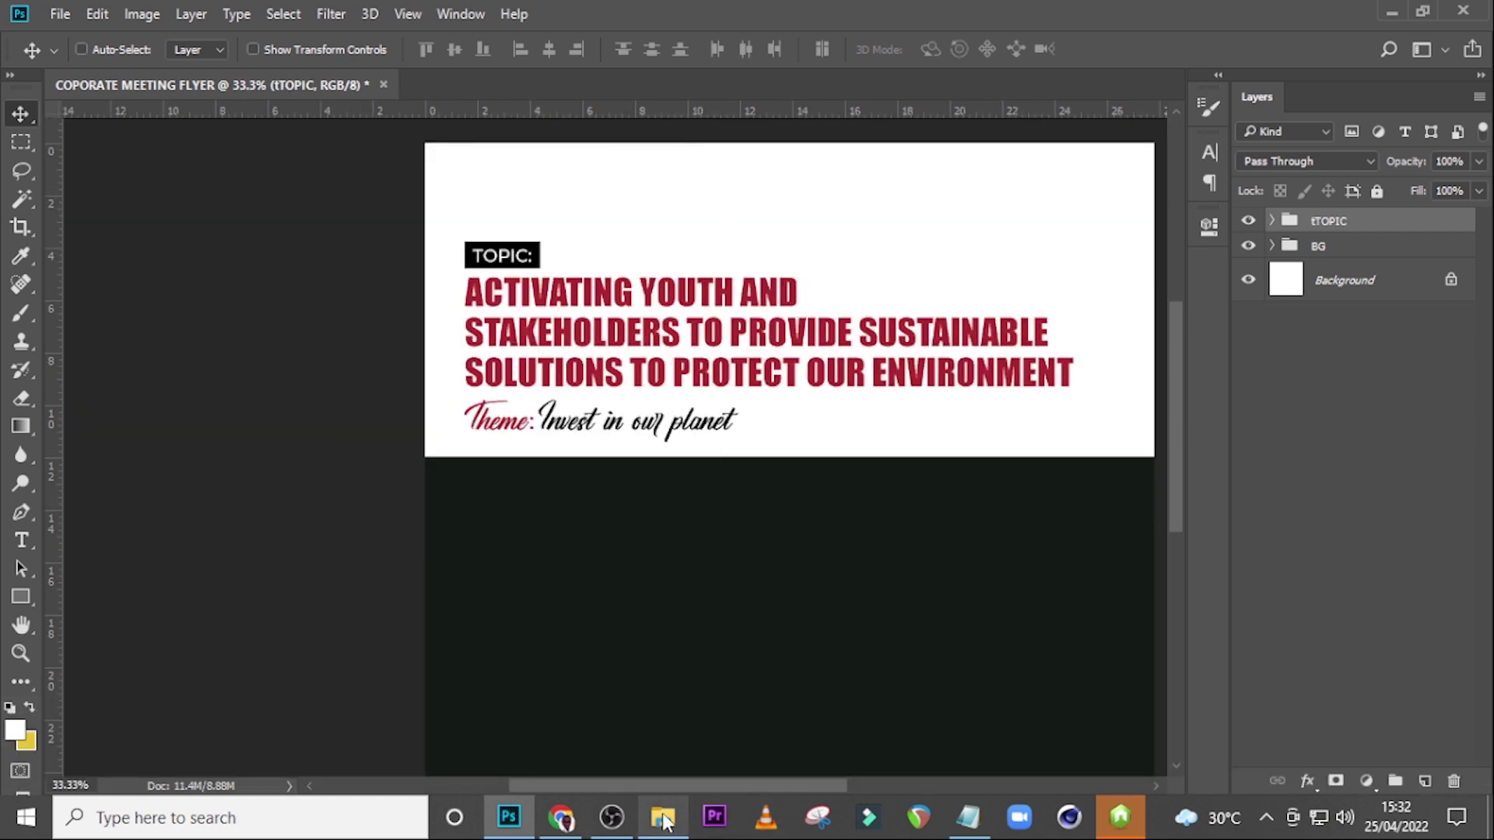
Step: Place the round United Youth Initiative Africa logo from the U112 folder, scaled down and positioned above the topic label
click(662, 817)
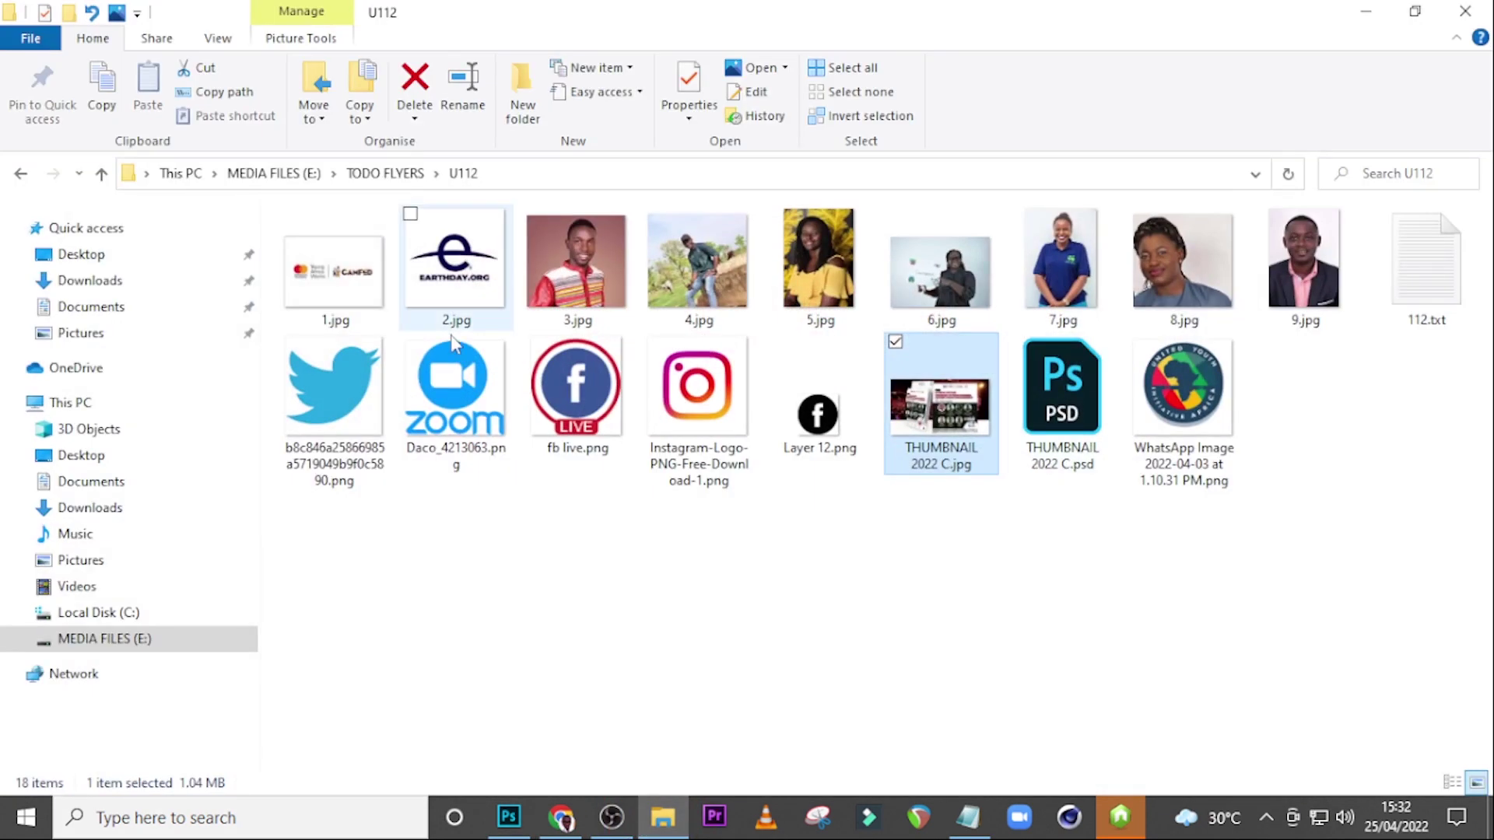
drag(1153, 415, 591, 304)
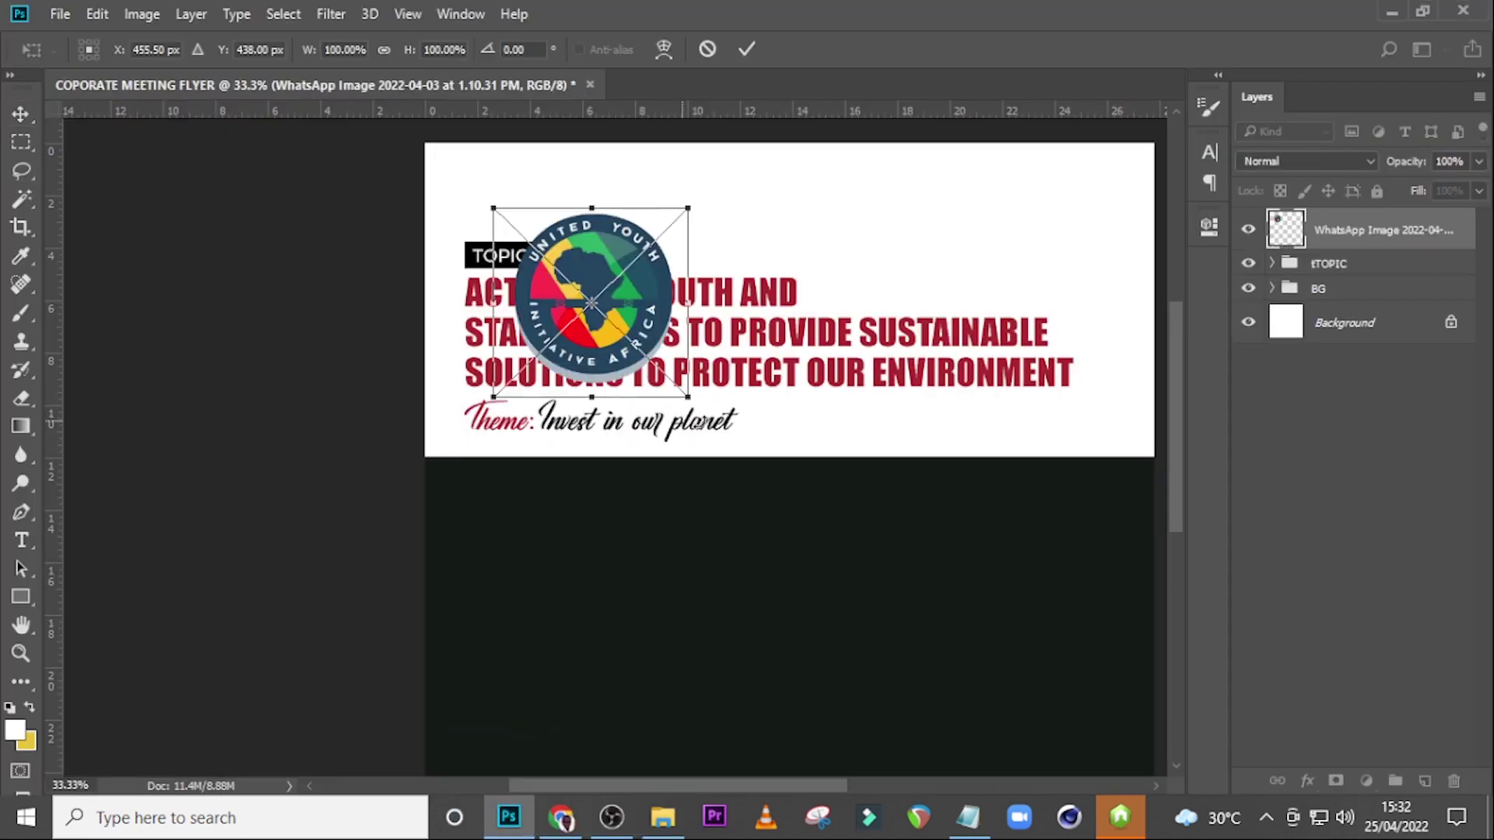
drag(691, 400, 598, 185)
key(shift+Return)
key(v)
Step: Add a text layer beside the logo containing "UNITED YOUTH INITIATIVE AFRICA" on four lines, copied from 112.txt in Notepad
key(t)
click(639, 192)
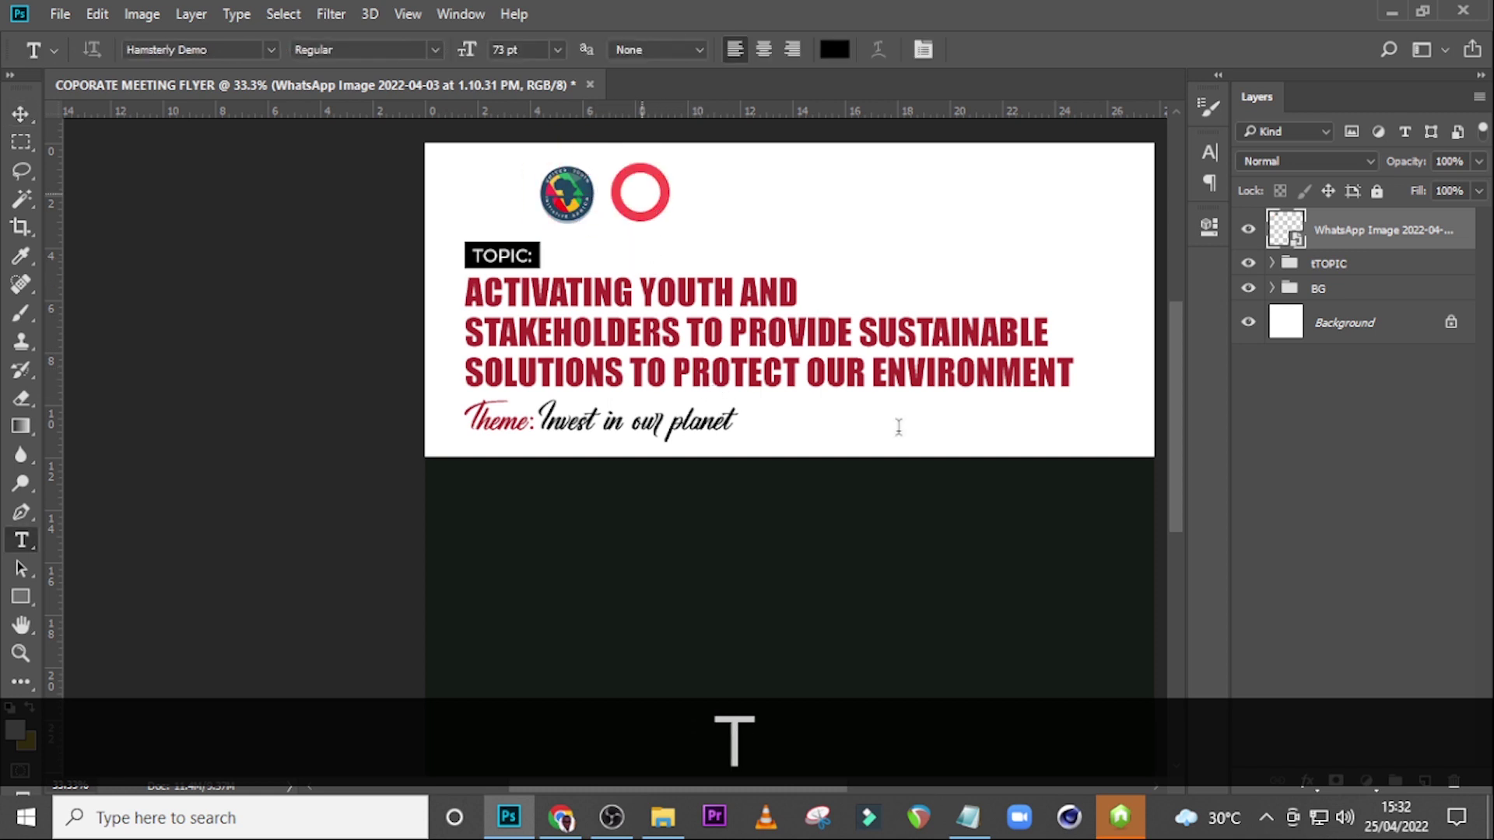
click(971, 832)
drag(879, 400, 823, 360)
key(ctrl+c)
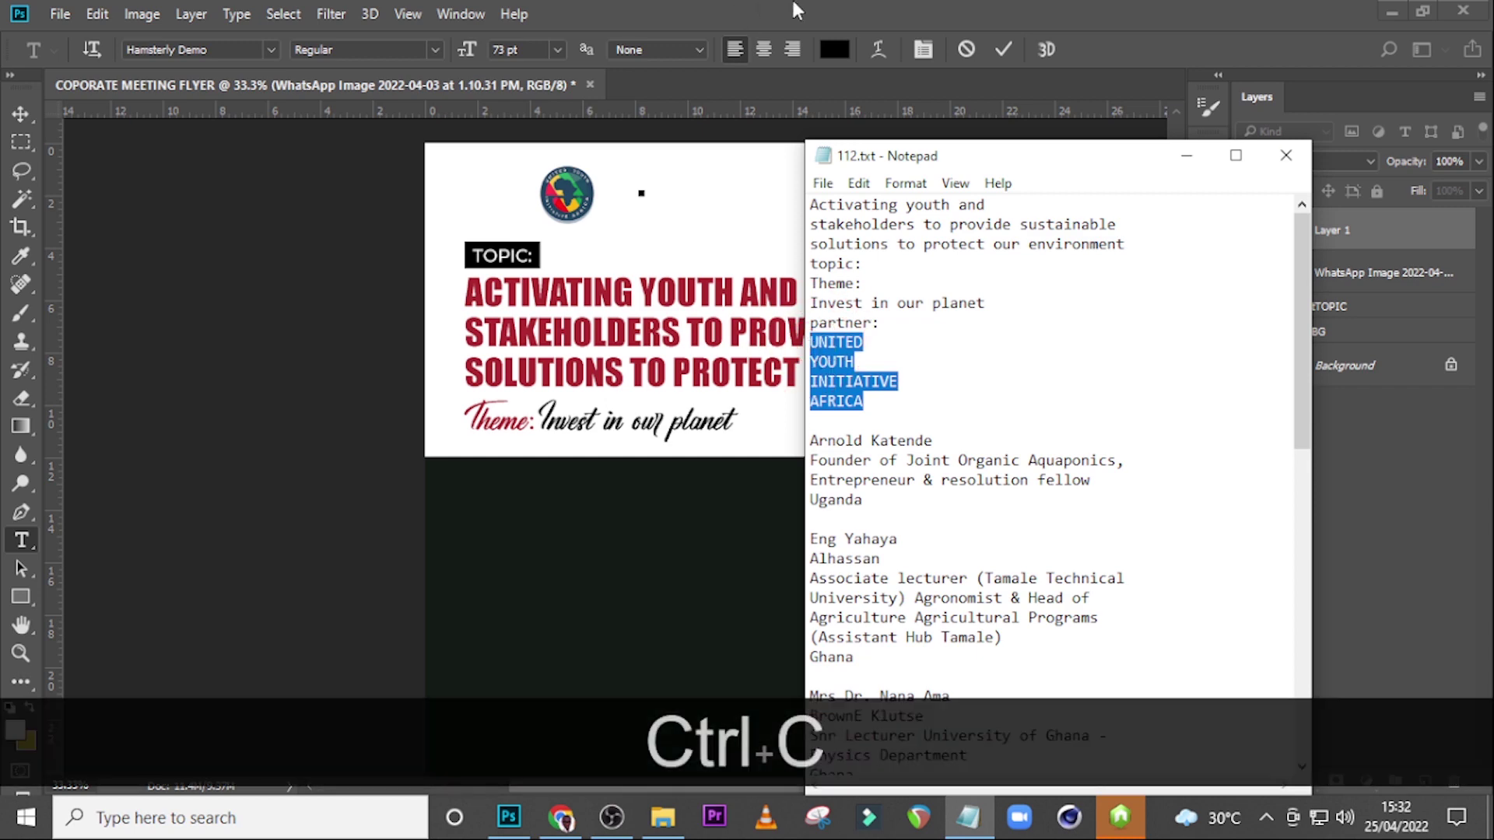
click(799, 11)
key(ctrl+v)
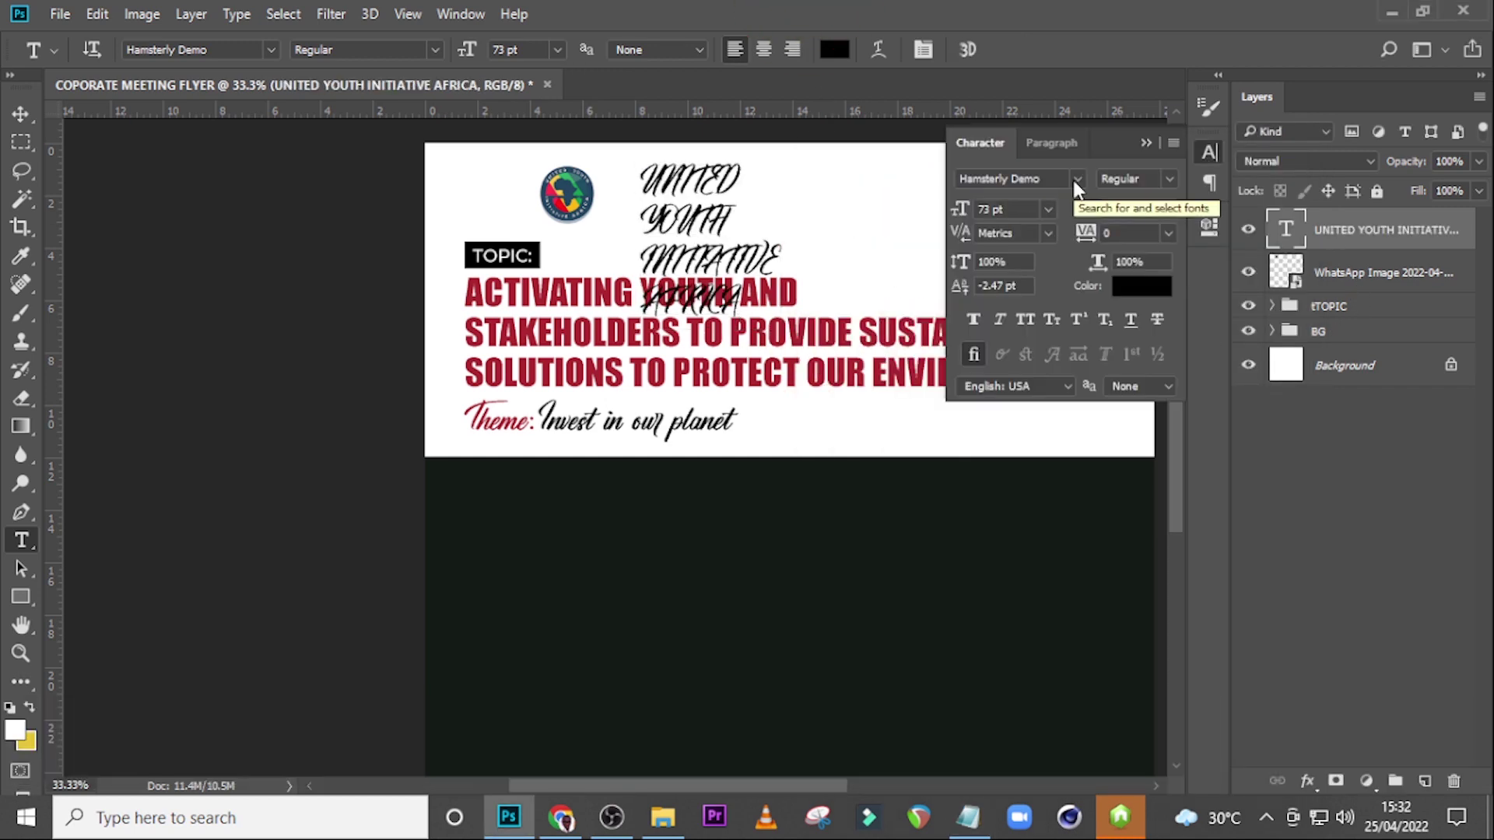
Step: Set the organisation name text to Montserrat Bold at 25 pt
click(1074, 180)
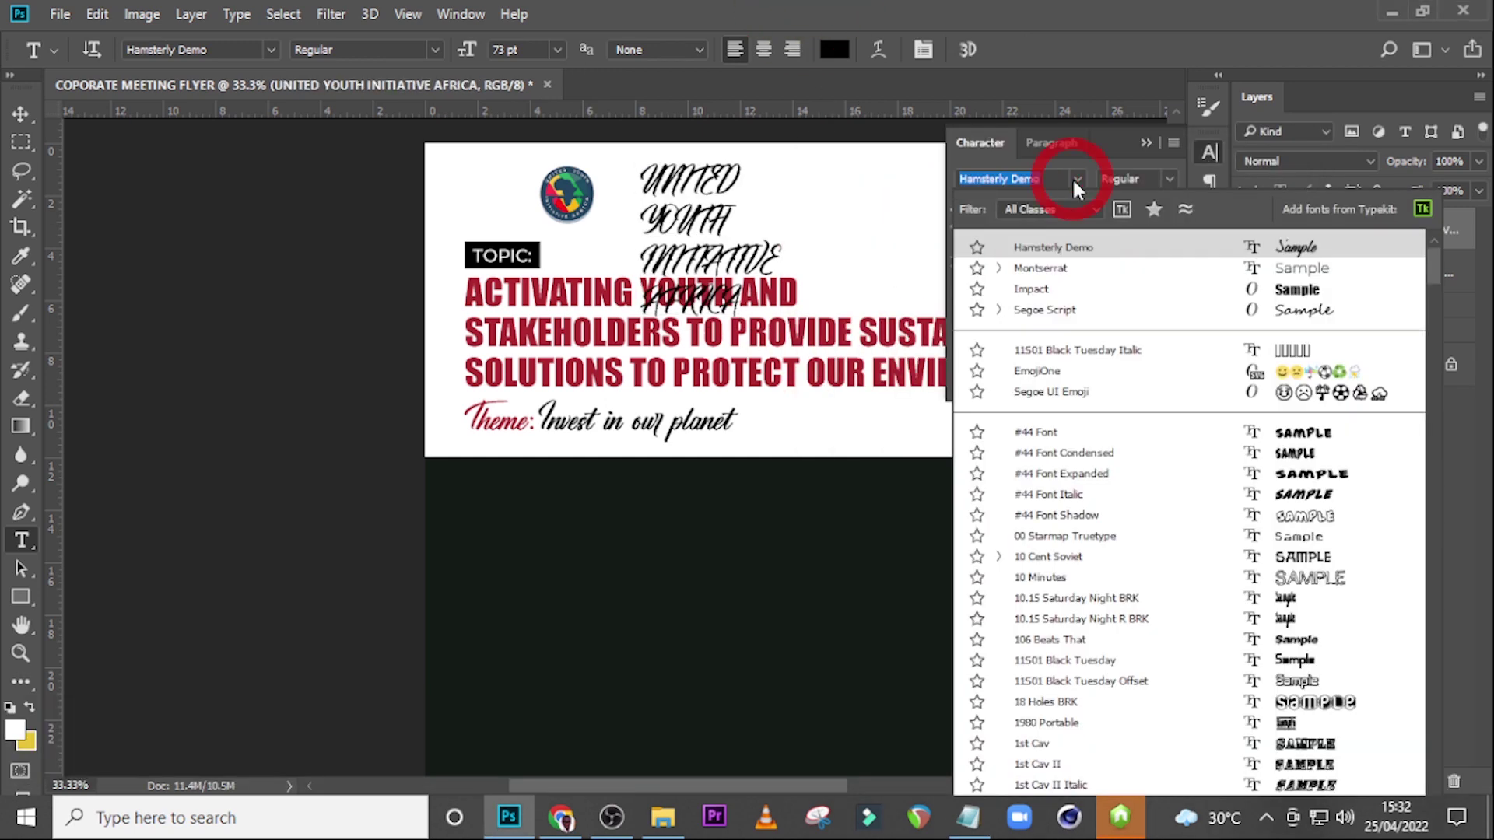
click(1051, 267)
click(1169, 178)
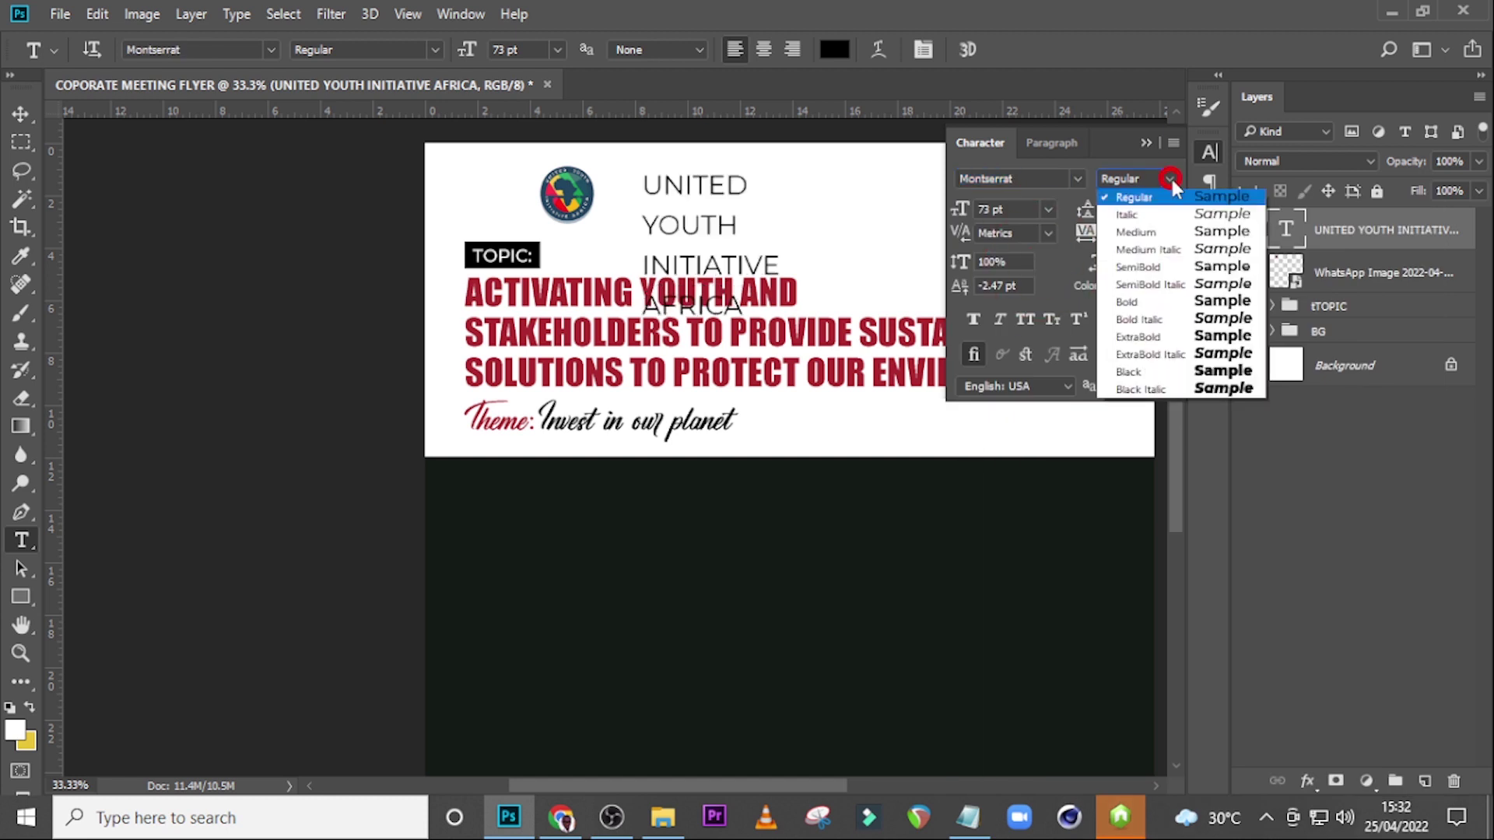
click(1129, 409)
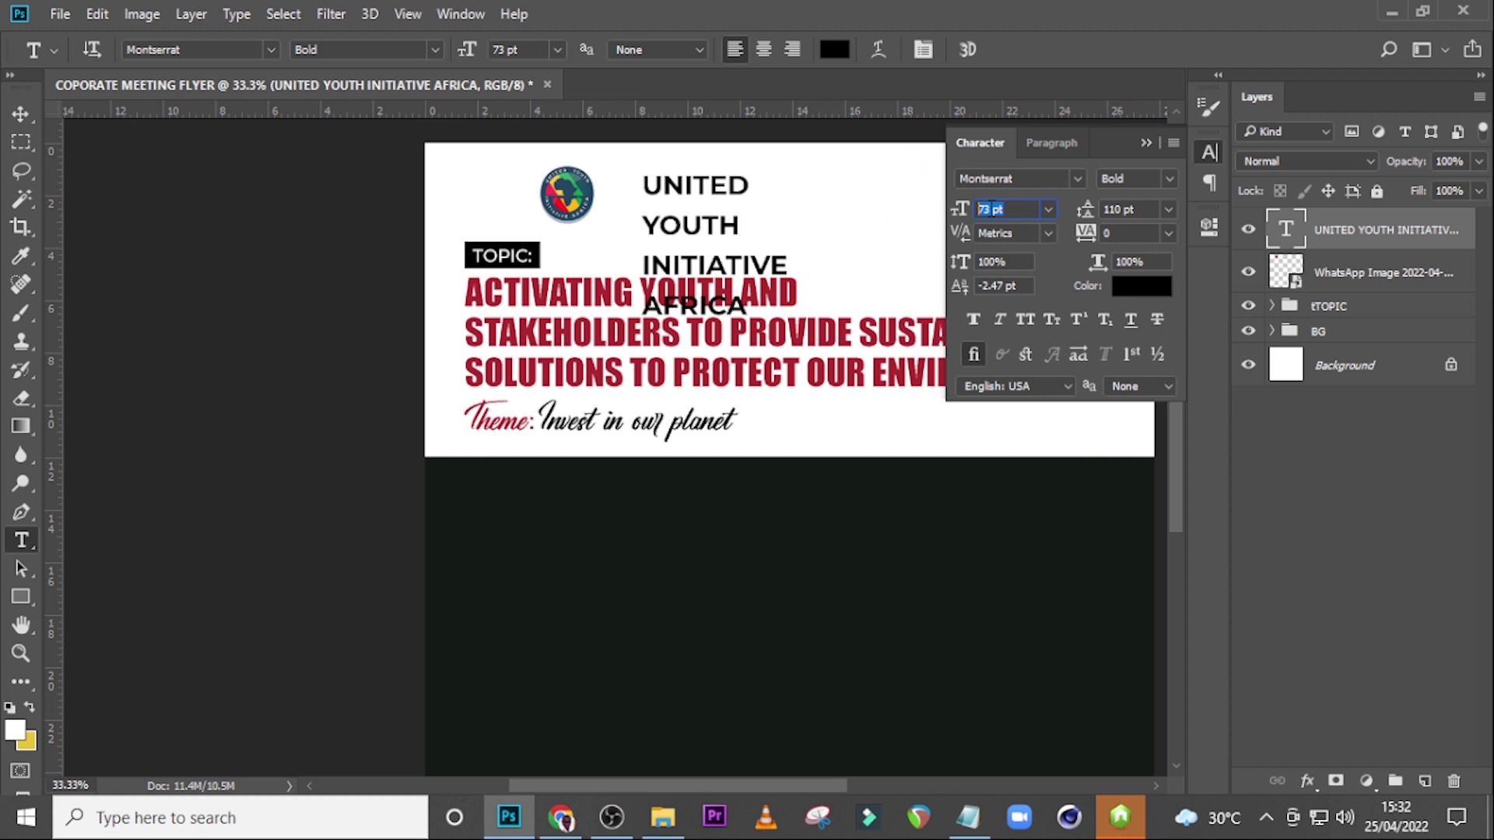
text(25)
key(Return)
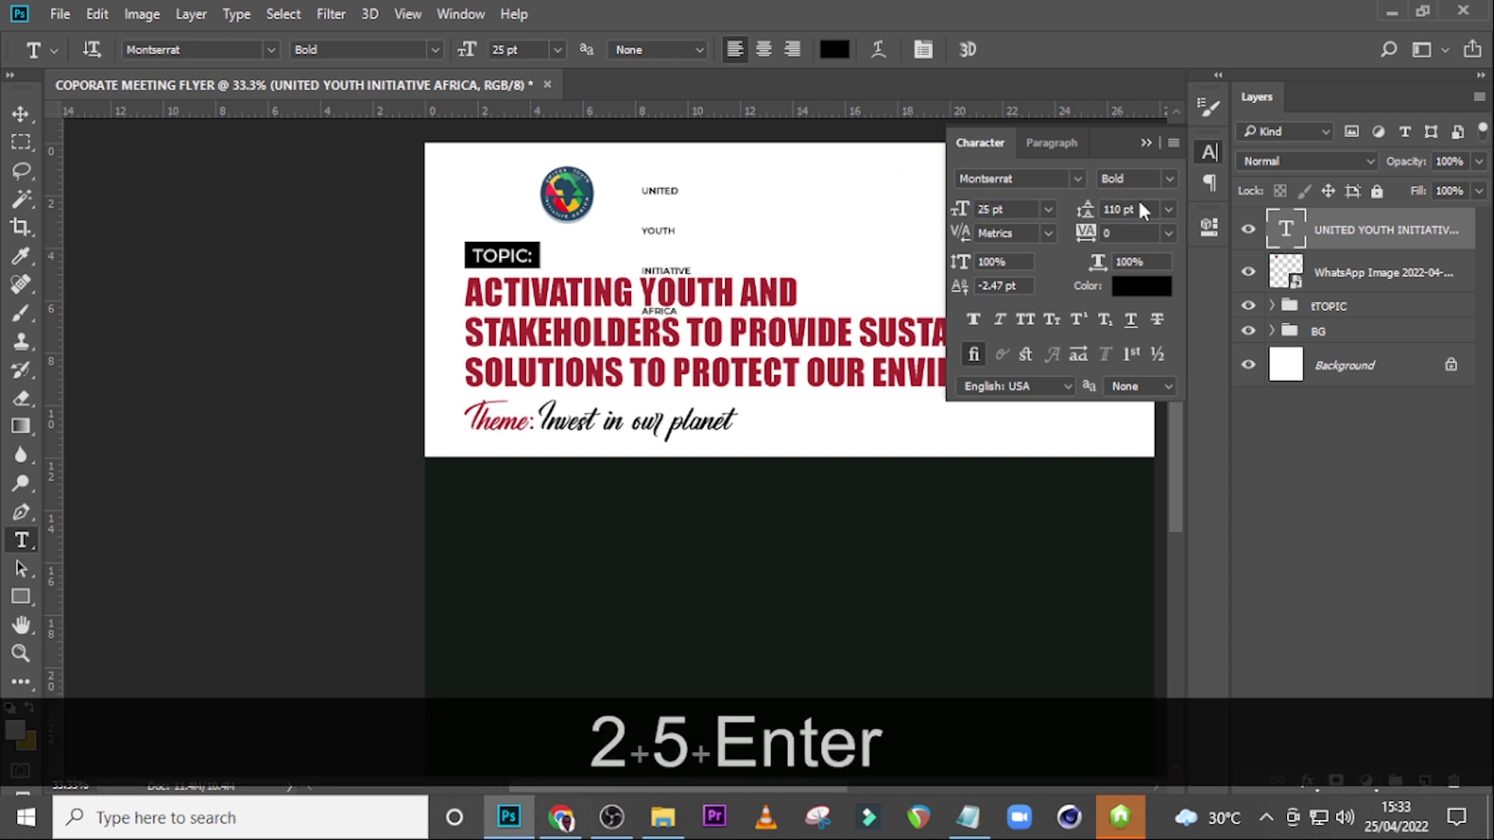
Step: Set the organisation name's leading to 22.3 pt and move the text block directly beside the round logo
drag(1143, 212, 1071, 196)
text(22.3)
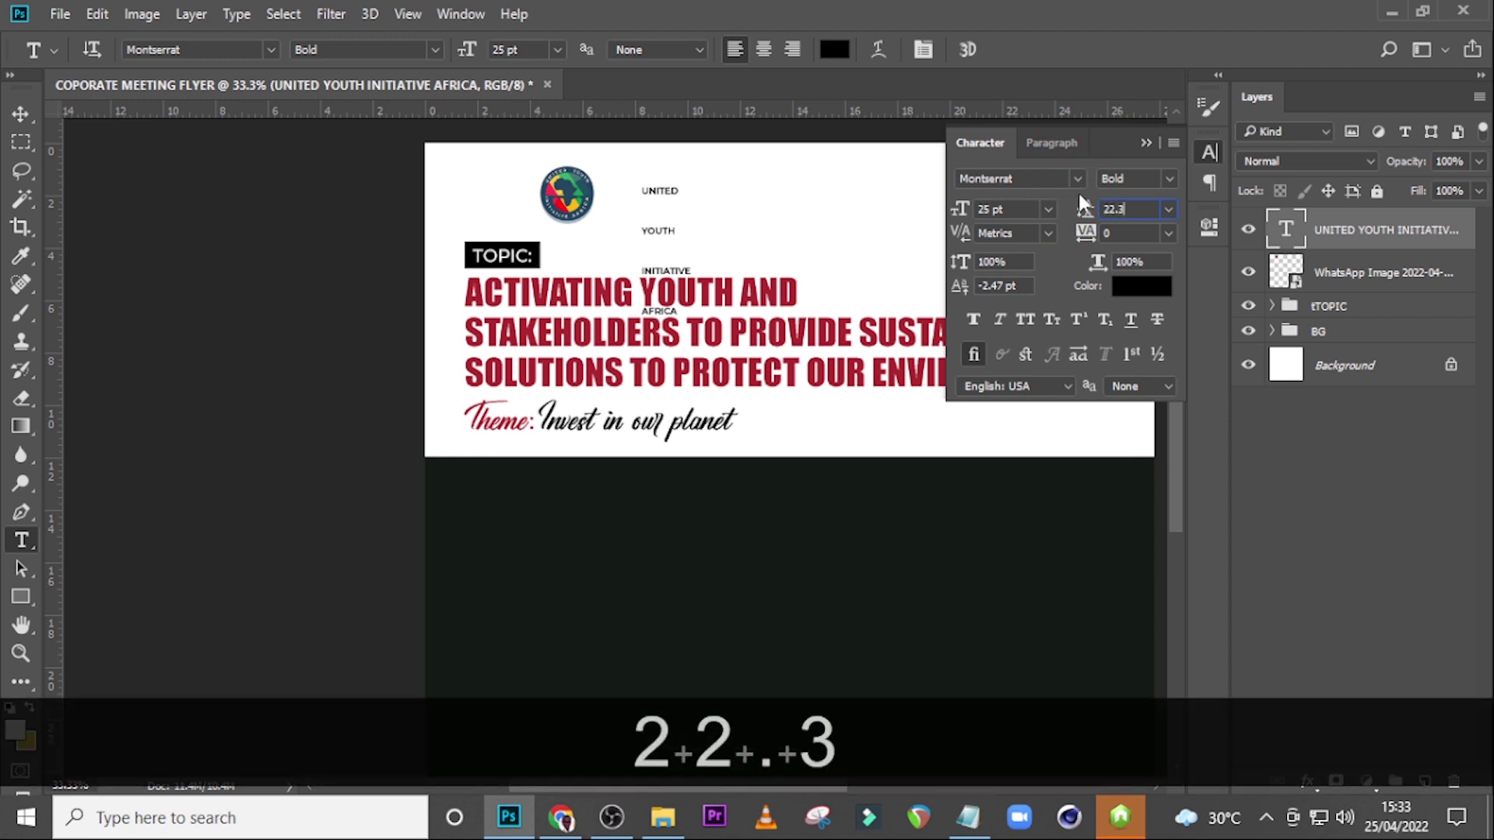
key(Return)
key(v)
drag(671, 201, 631, 194)
Step: Try scaling the organisation name text with Free Transform, and undo the scaling
key(ctrl+t)
drag(651, 214, 666, 226)
key(Return)
key(ctrl+z)
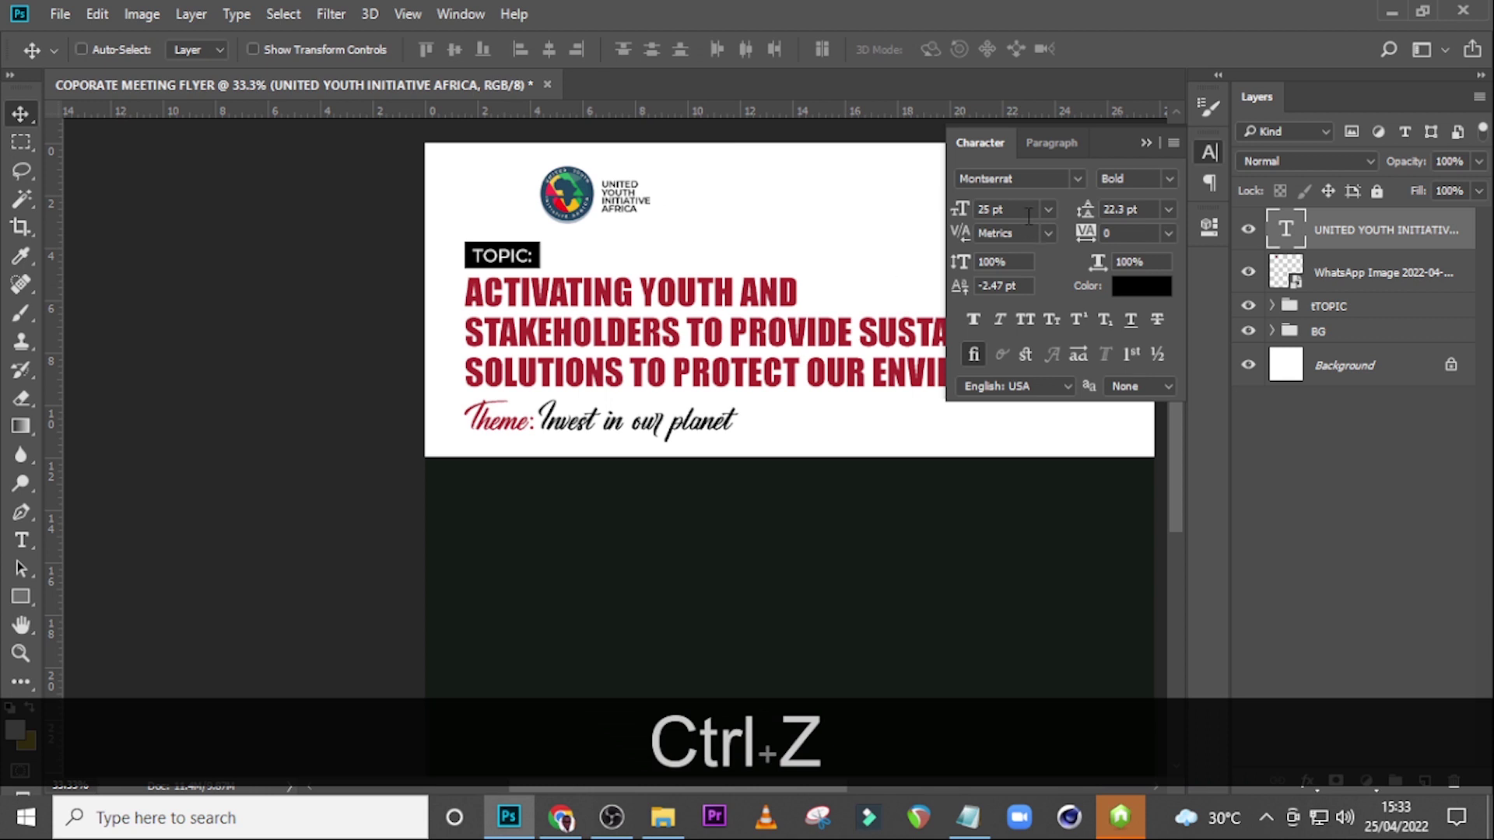
Step: Set the text colour of the organisation name to dark blue 1E4360
drag(1023, 206, 937, 206)
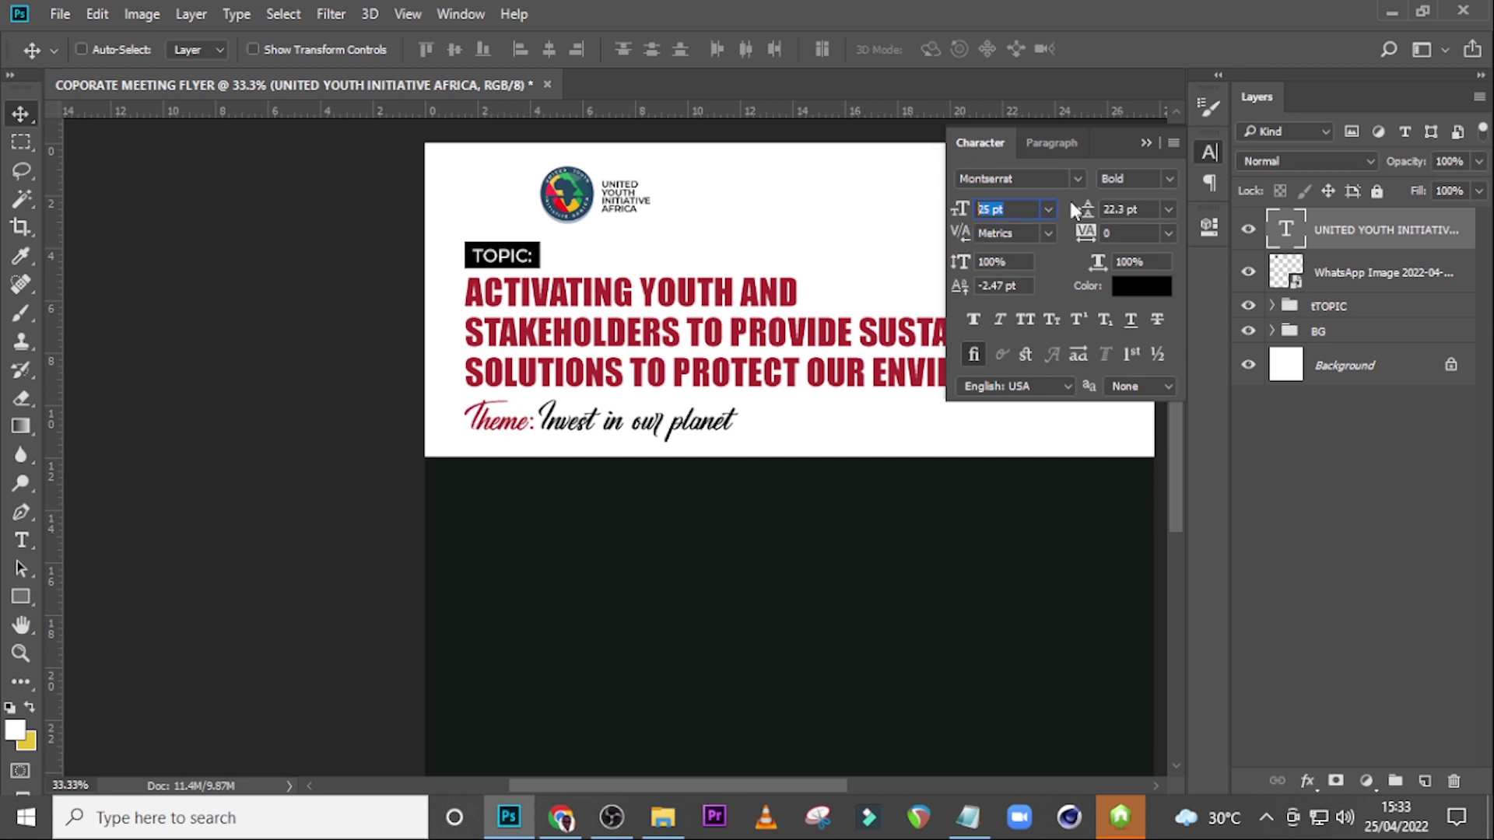
drag(1137, 211, 1075, 228)
click(1134, 287)
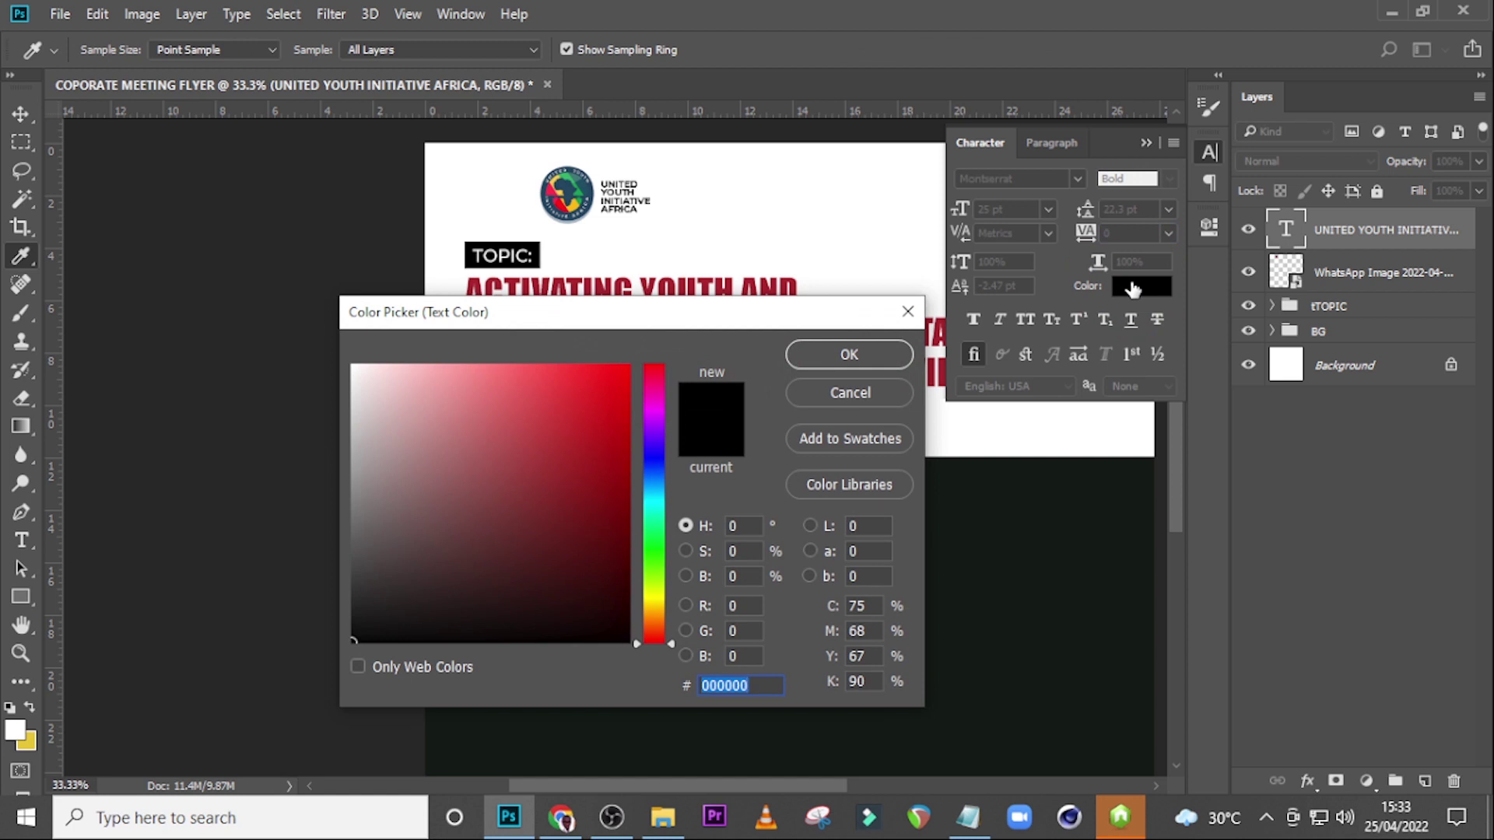
text(1E)
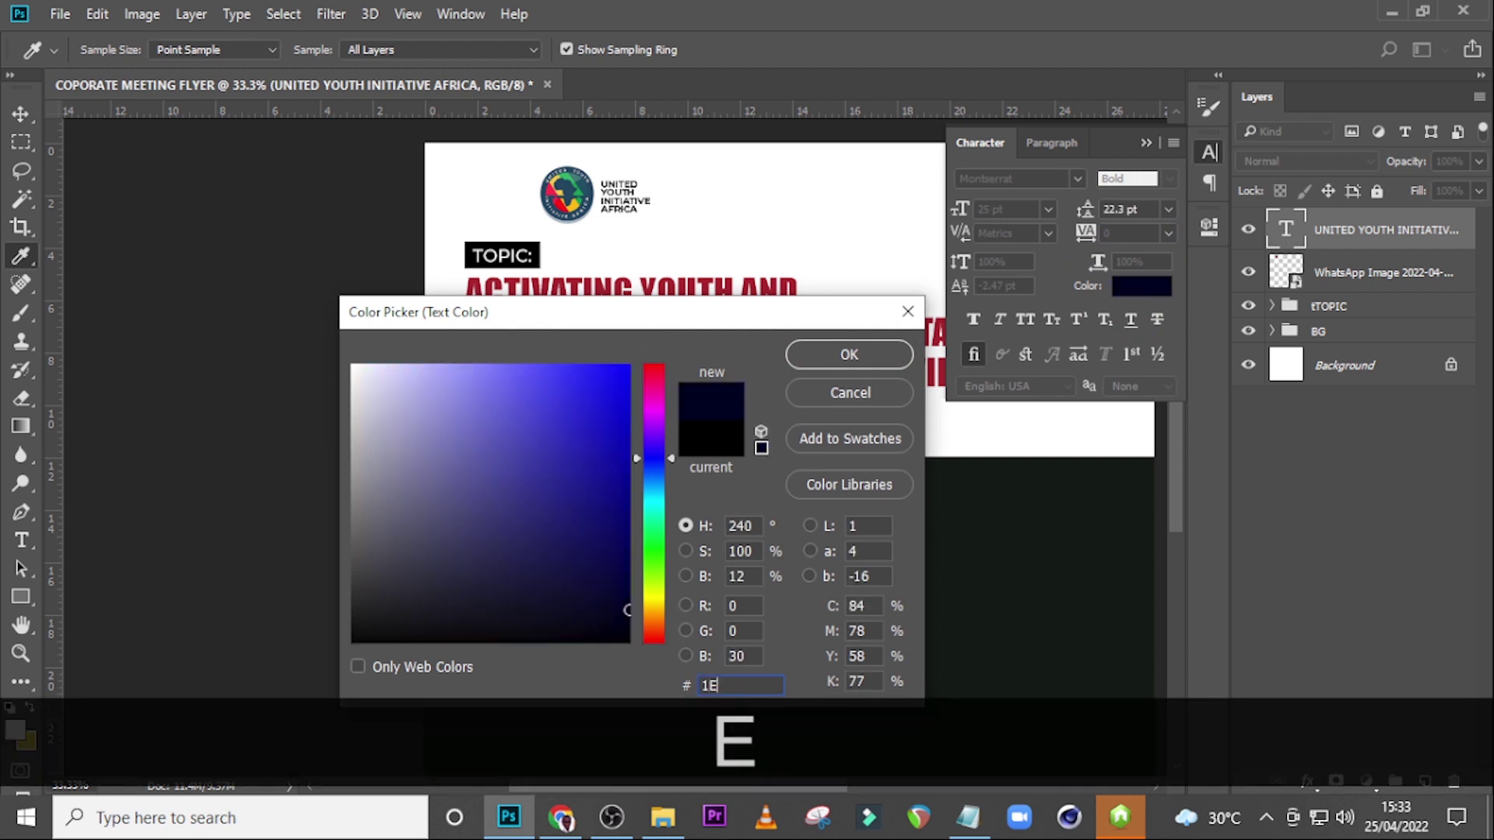
text(43)
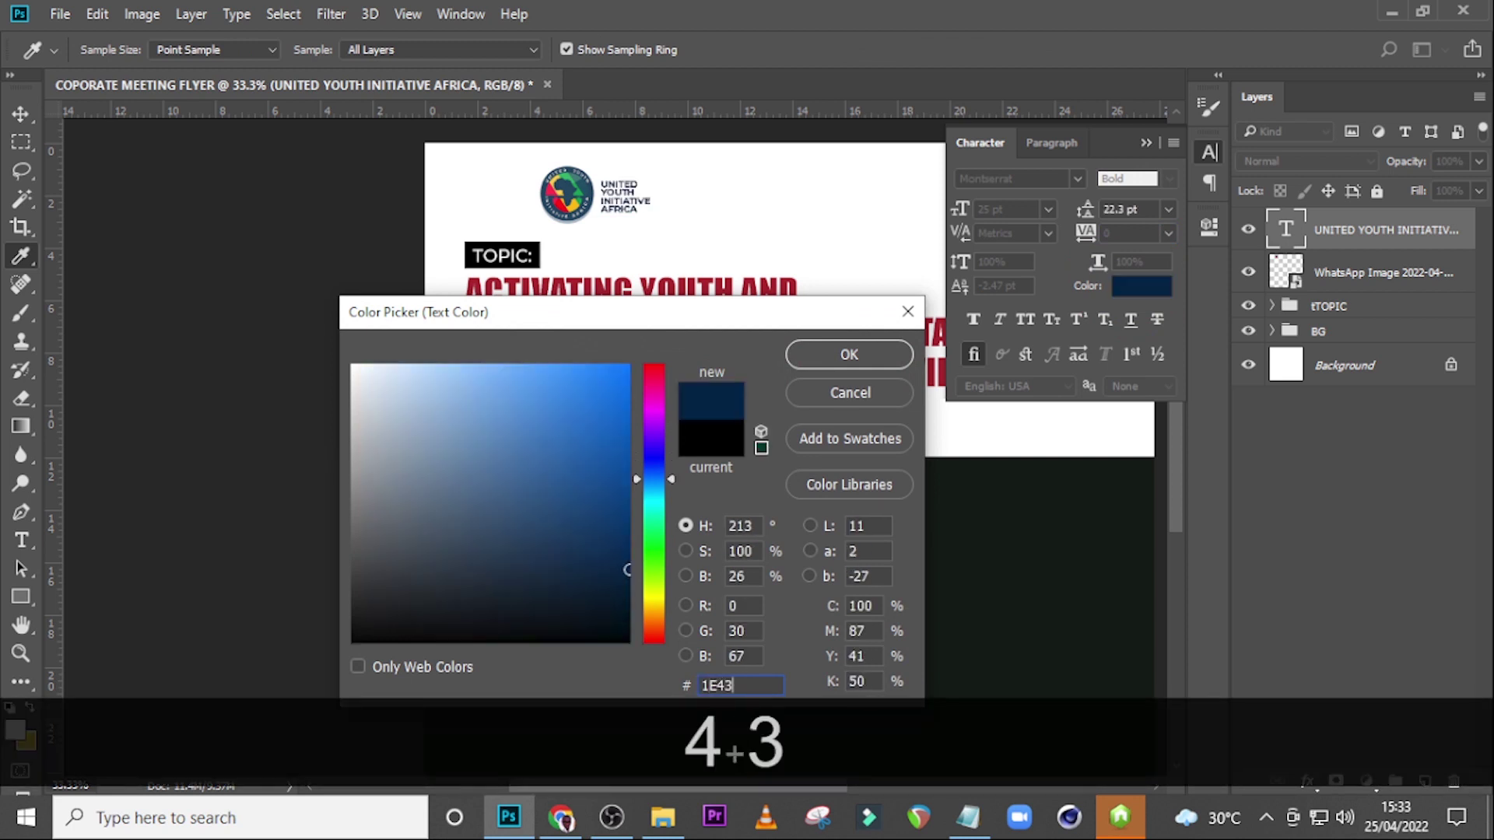
text(60)
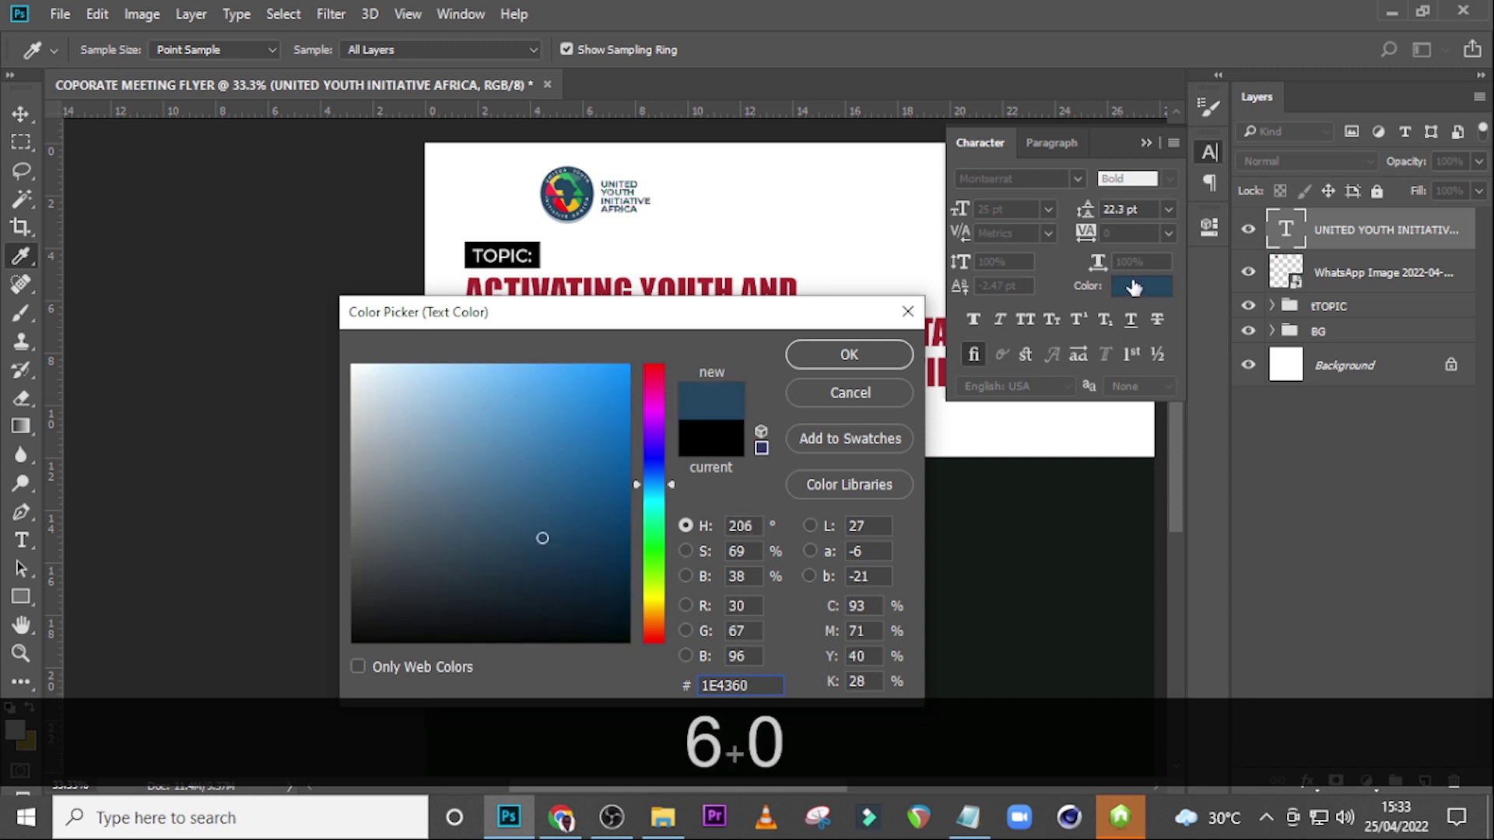
click(848, 355)
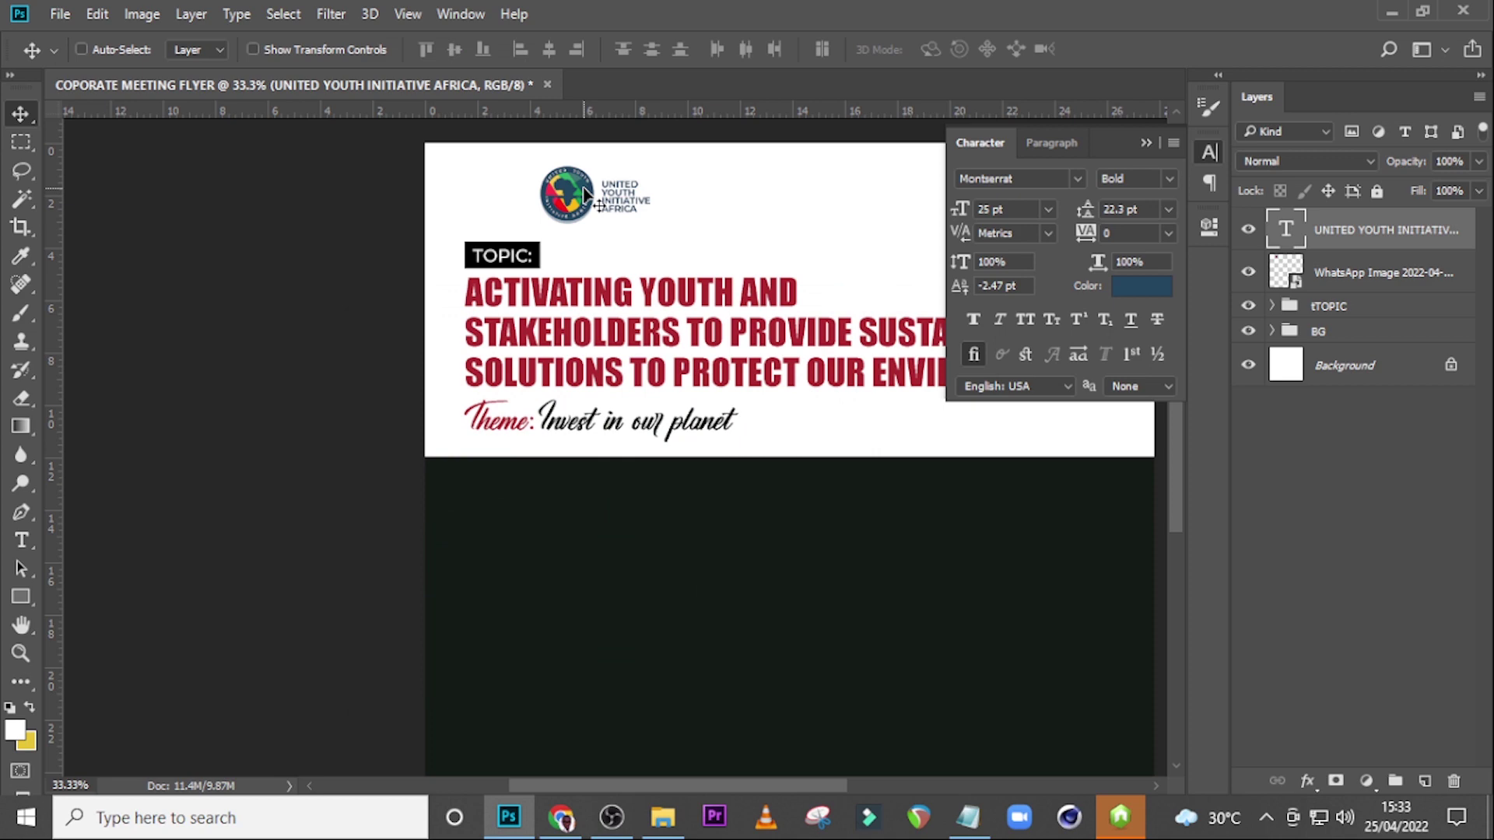
Step: Collapse the character settings, scale the round logo down to suit the organisation name, and reposition logo and name together
click(1147, 143)
click(1338, 272)
key(ctrl+plus)
key(ctrl+plus)
key(ctrl+t)
drag(464, 424, 479, 407)
key(Return)
shift+click(1354, 231)
key(ctrl+t)
Step: Draw a thin vertical divider rectangle of 4 × 98 px after the organisation name and fill it with black
key(u)
drag(757, 311, 760, 381)
double_click(1286, 229)
click(483, 629)
click(1021, 347)
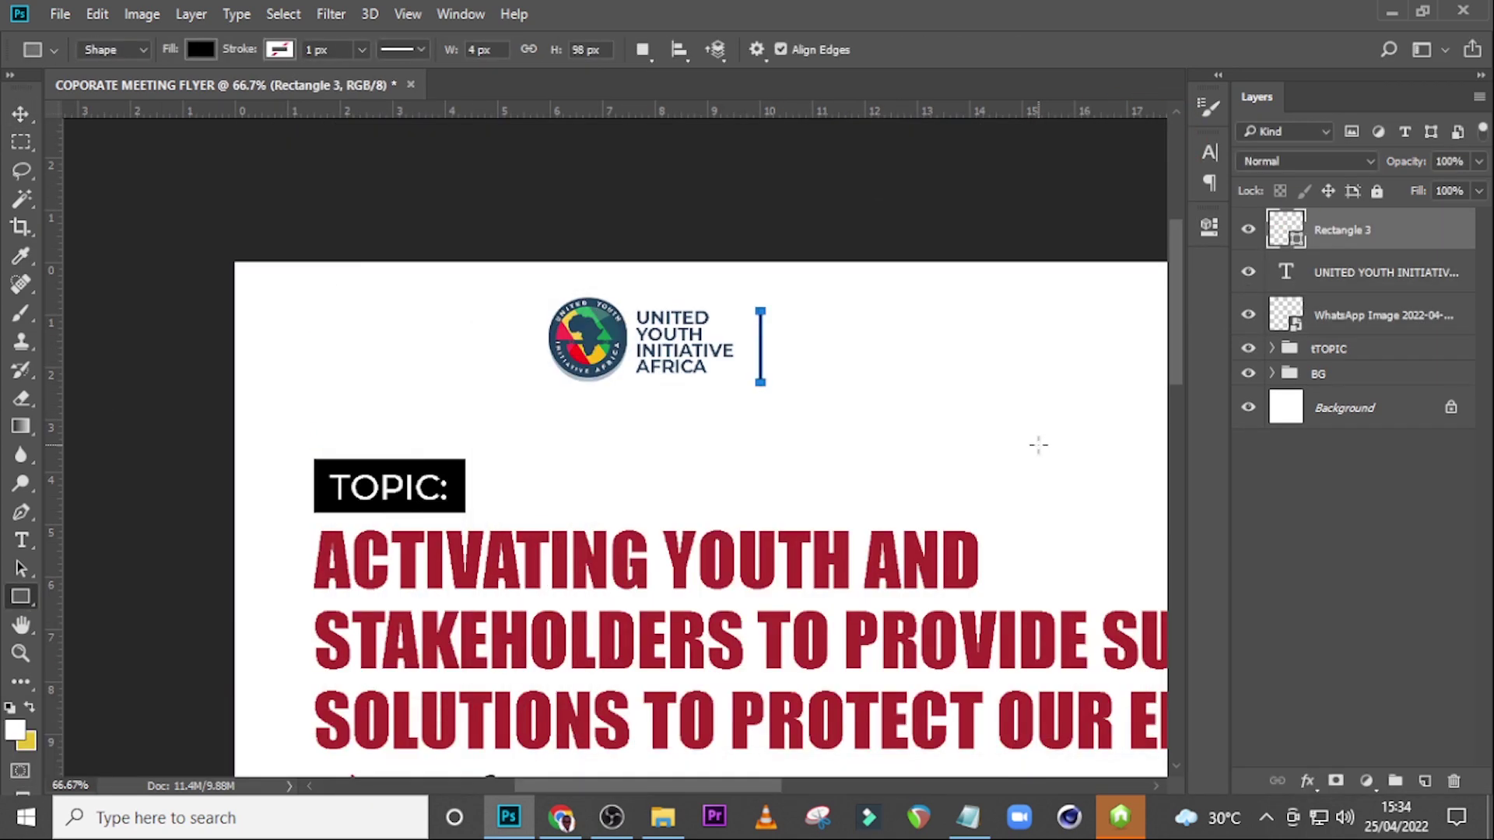
Step: Nudge the vertical divider line left until it sits close to the organisation name
key(Left)
key(Left)
key(Left)
key(Left)
key(v)
key(Left)
key(Left)
key(Left)
key(Left)
key(Left)
key(Left)
key(Left)
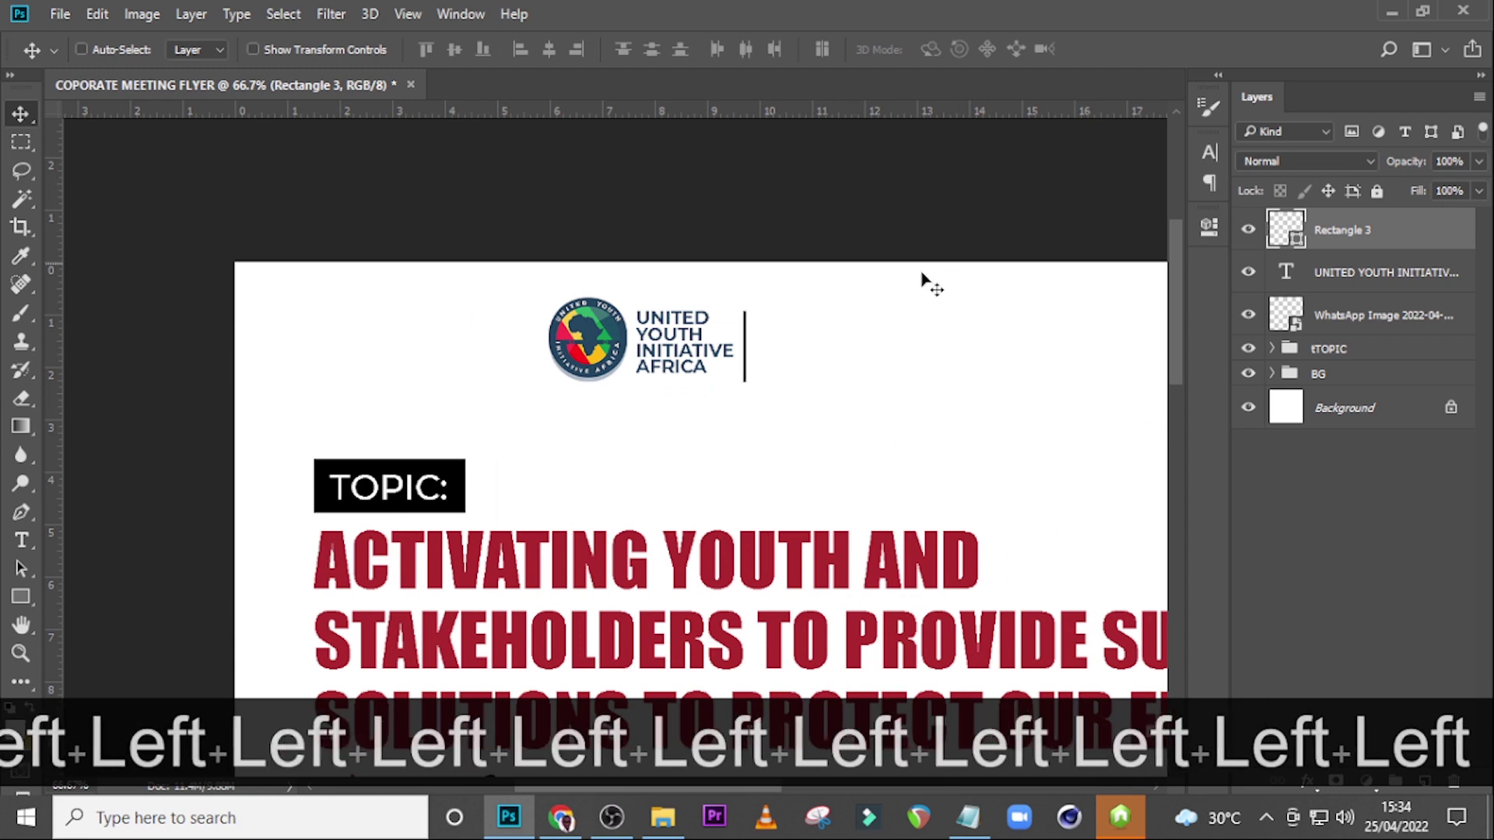
Step: Place the sponsor logos image 1.jpg from the U112 folder into the flyer
click(665, 824)
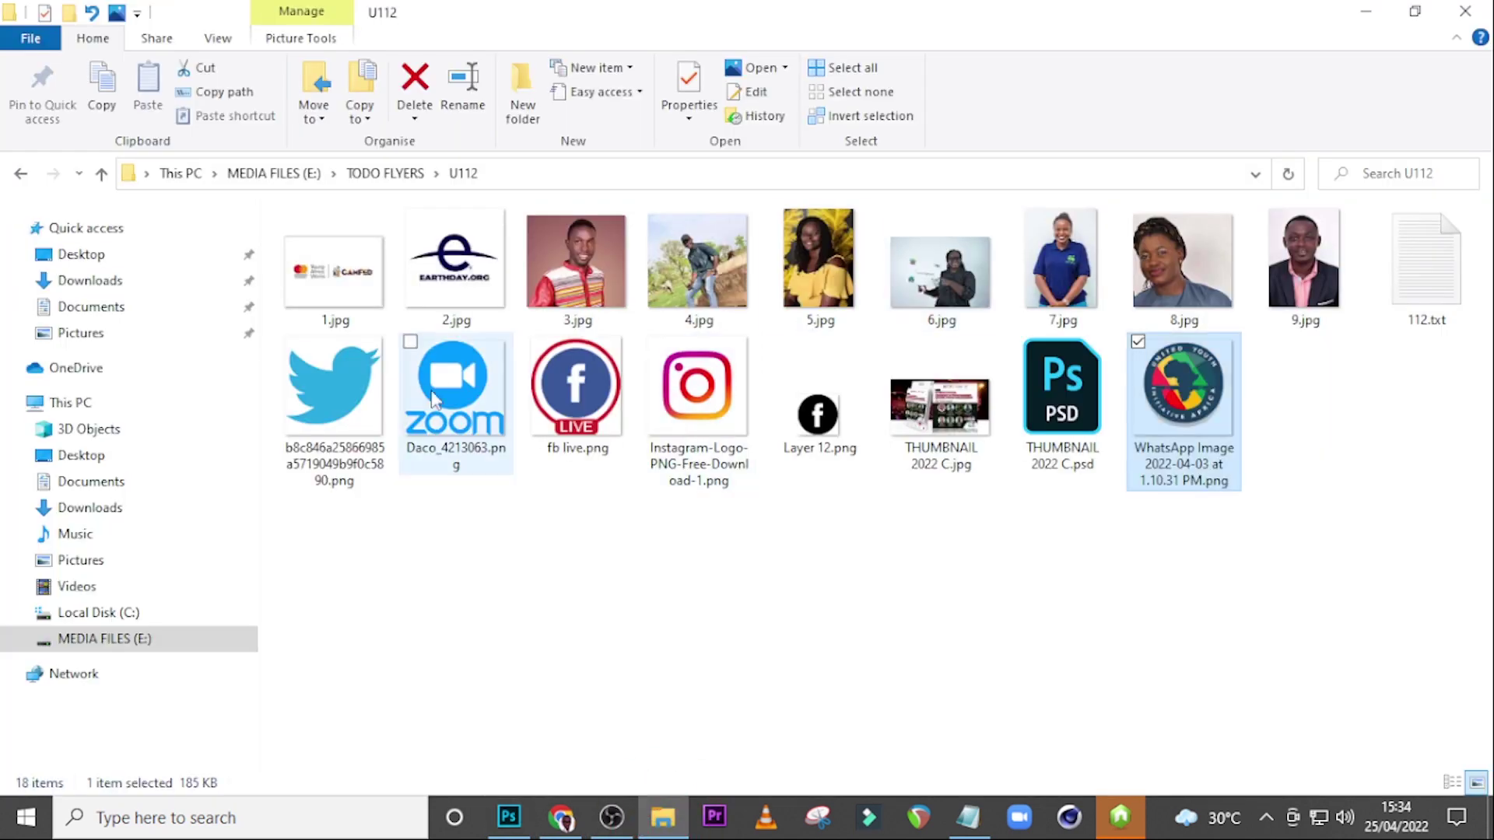
click(345, 278)
drag(529, 648, 723, 530)
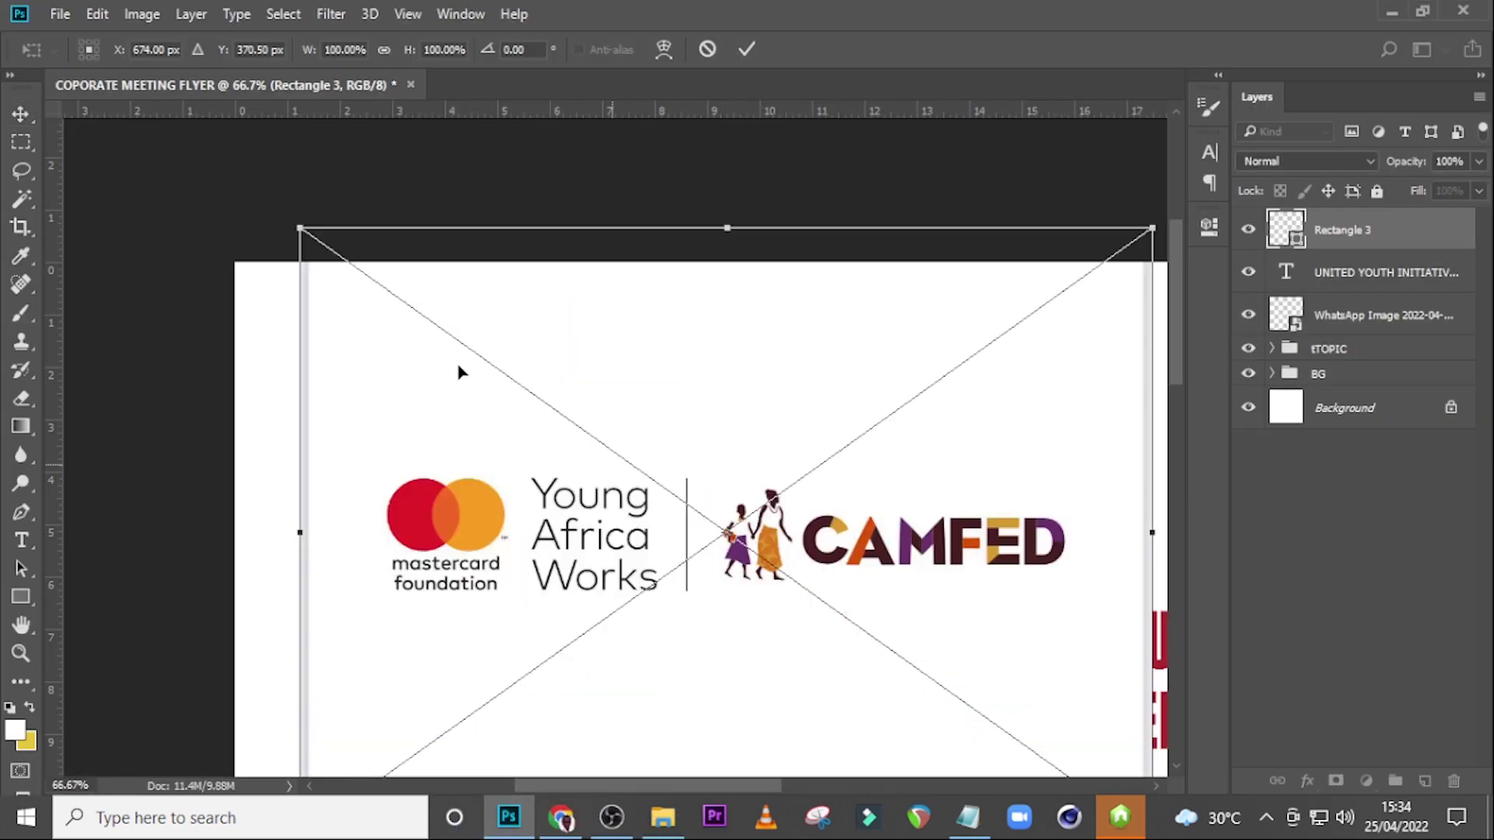
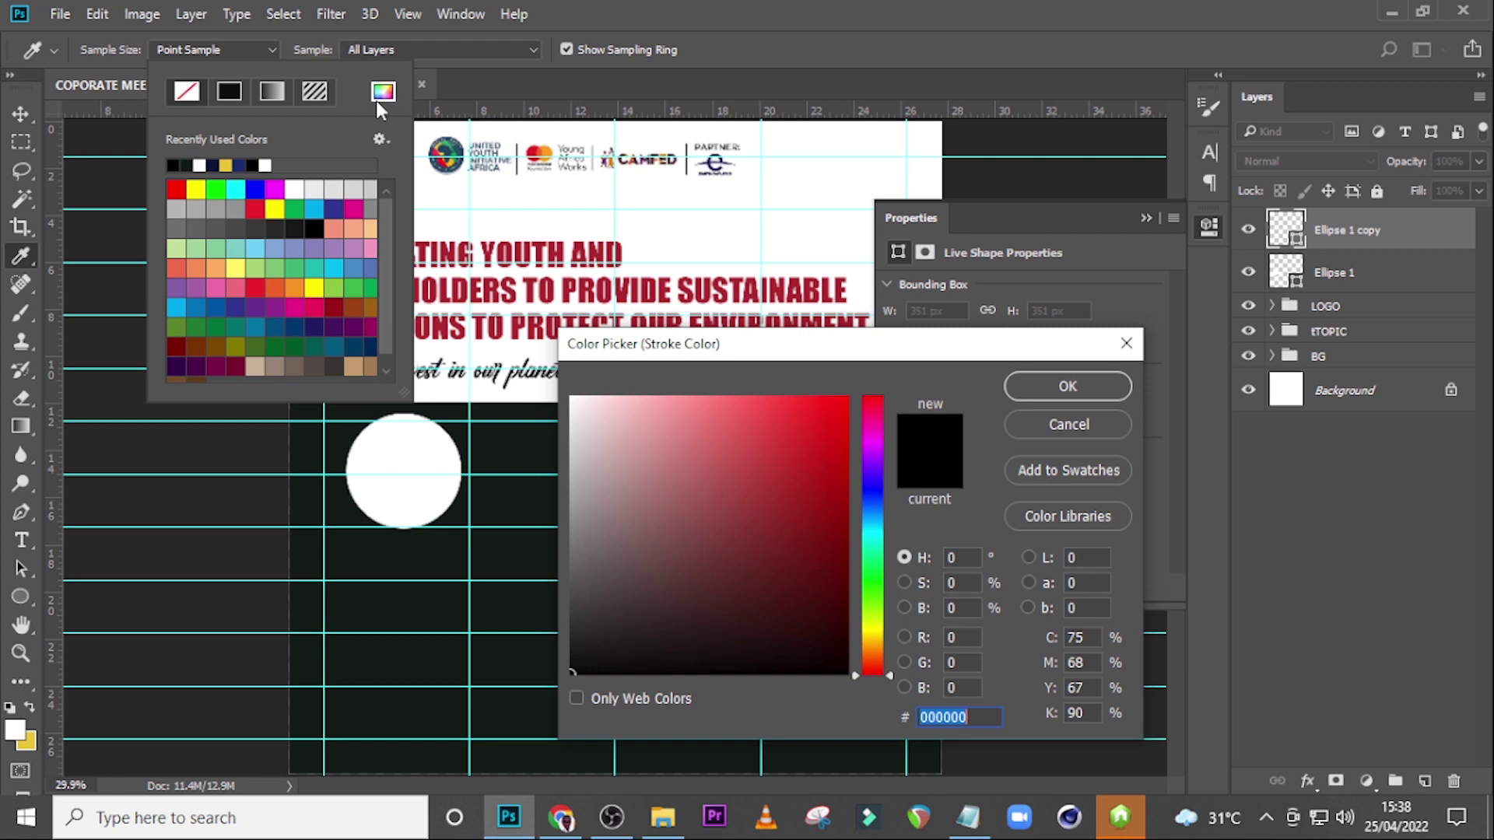
Step: Give the copied circle a 5 px stroke in dark red 742621 and collapse the shape properties
text(7)
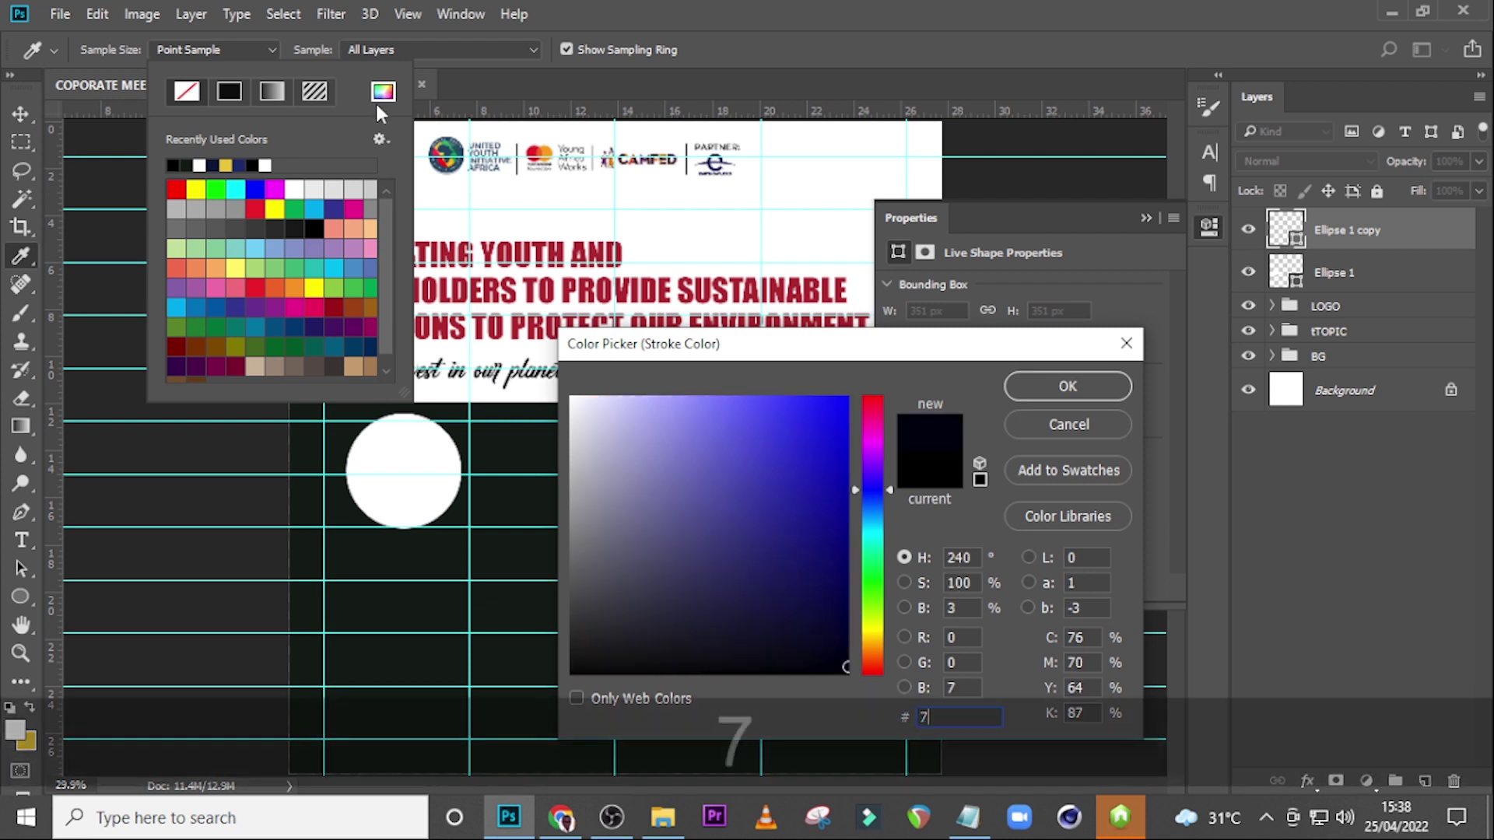
text(42)
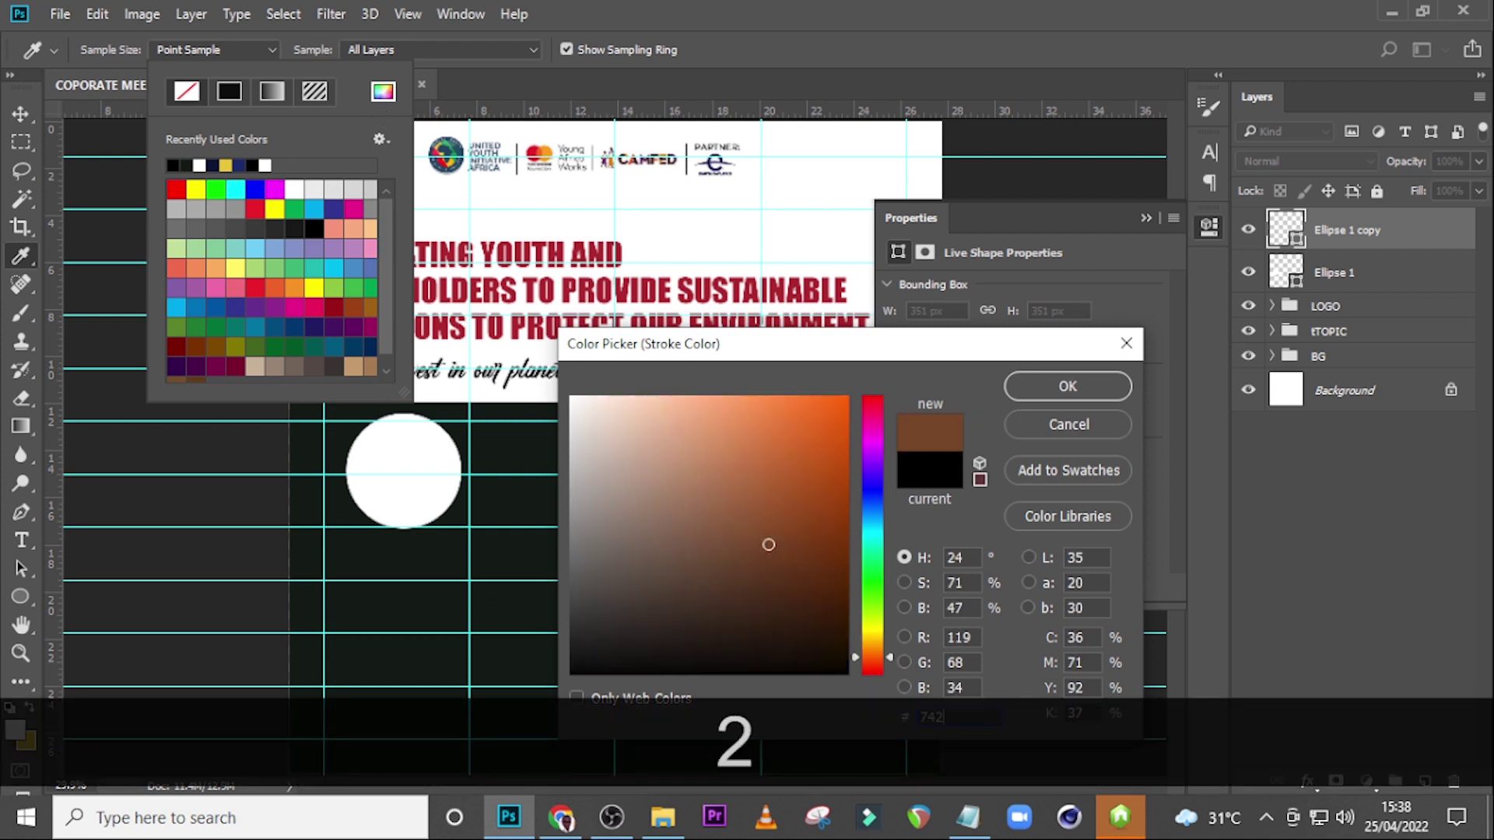
text(621)
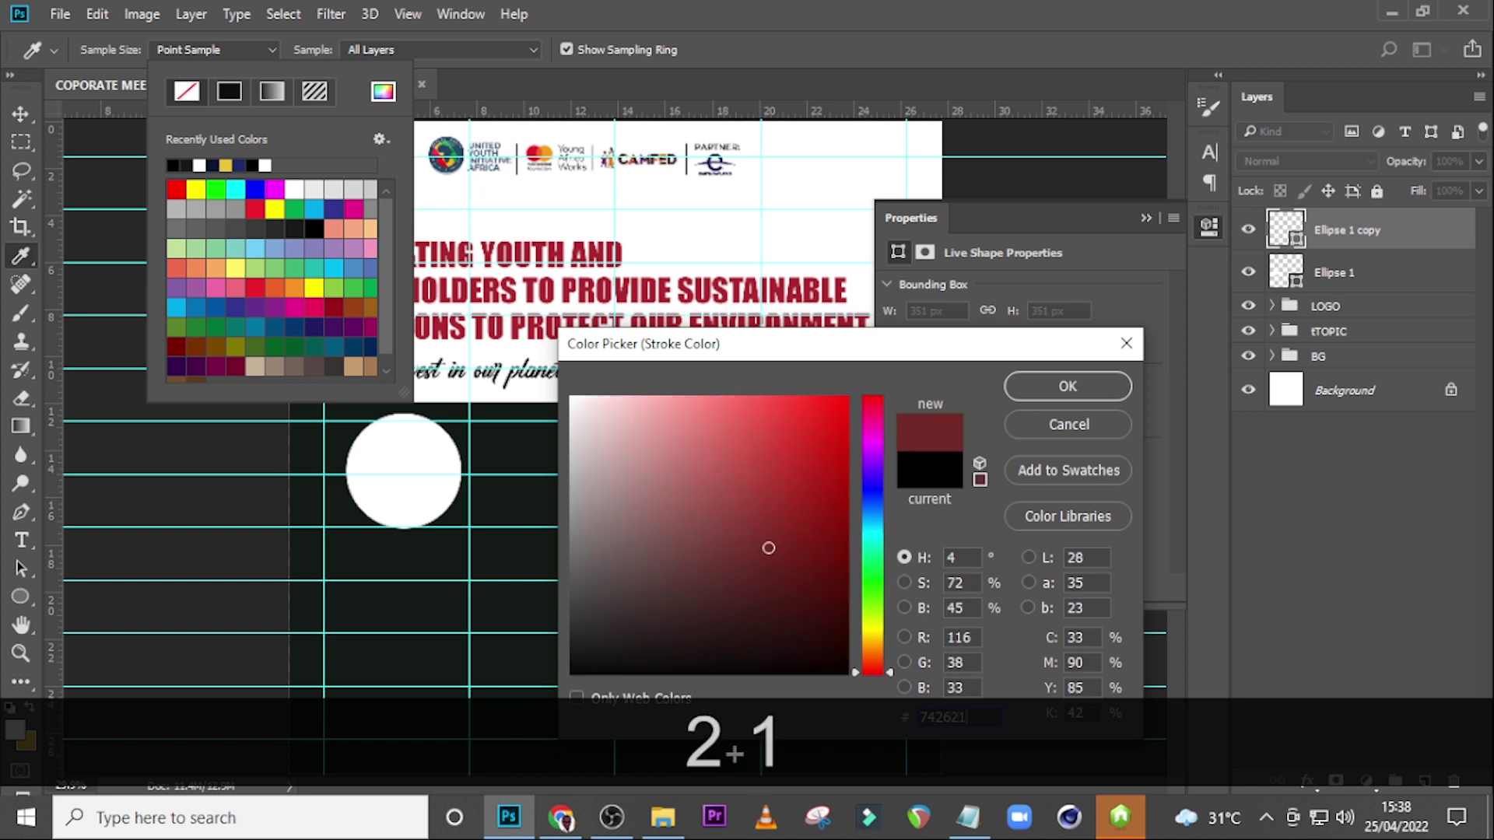
click(1047, 395)
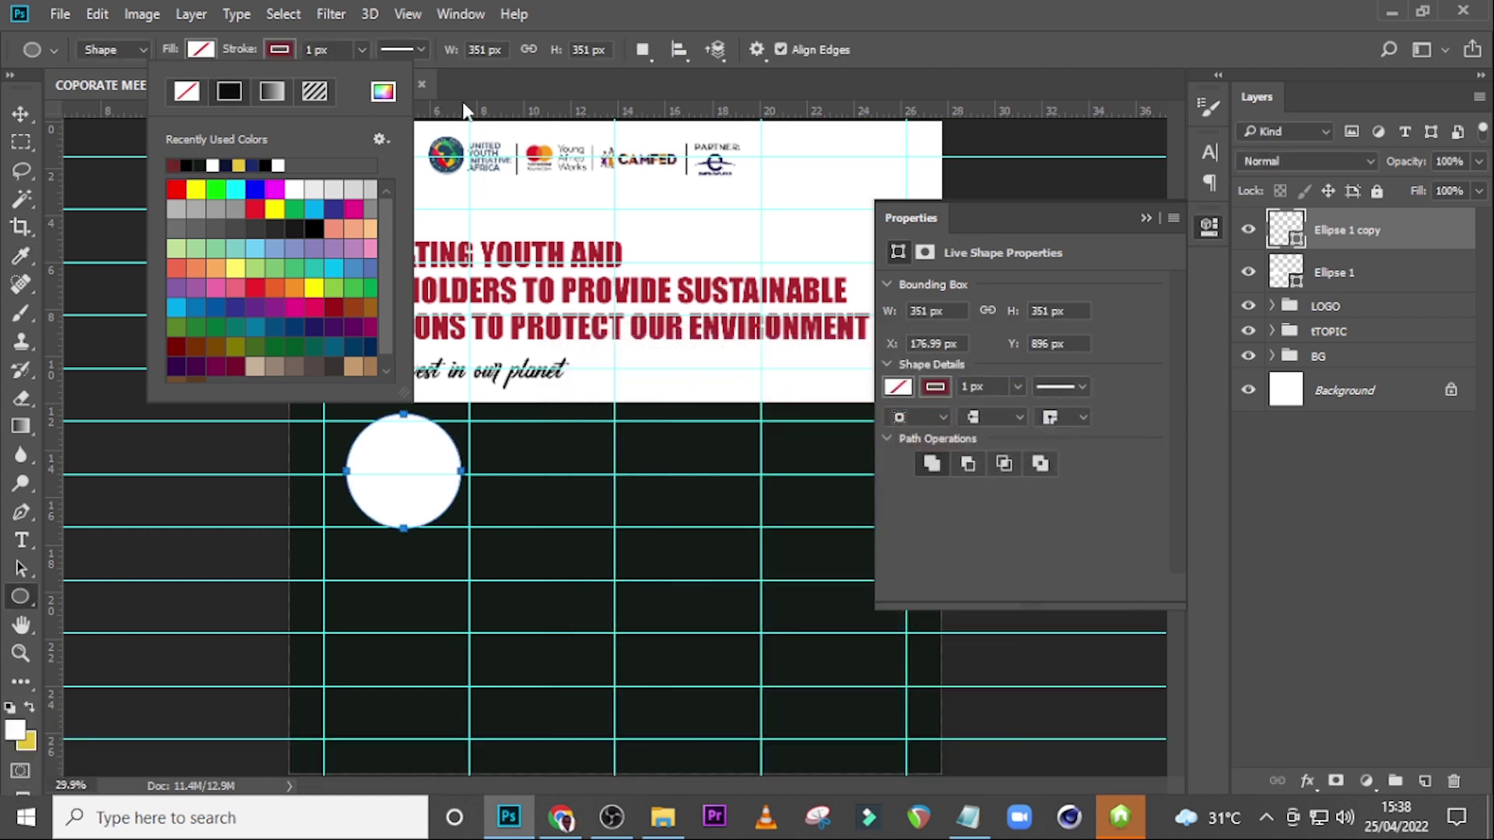
click(349, 49)
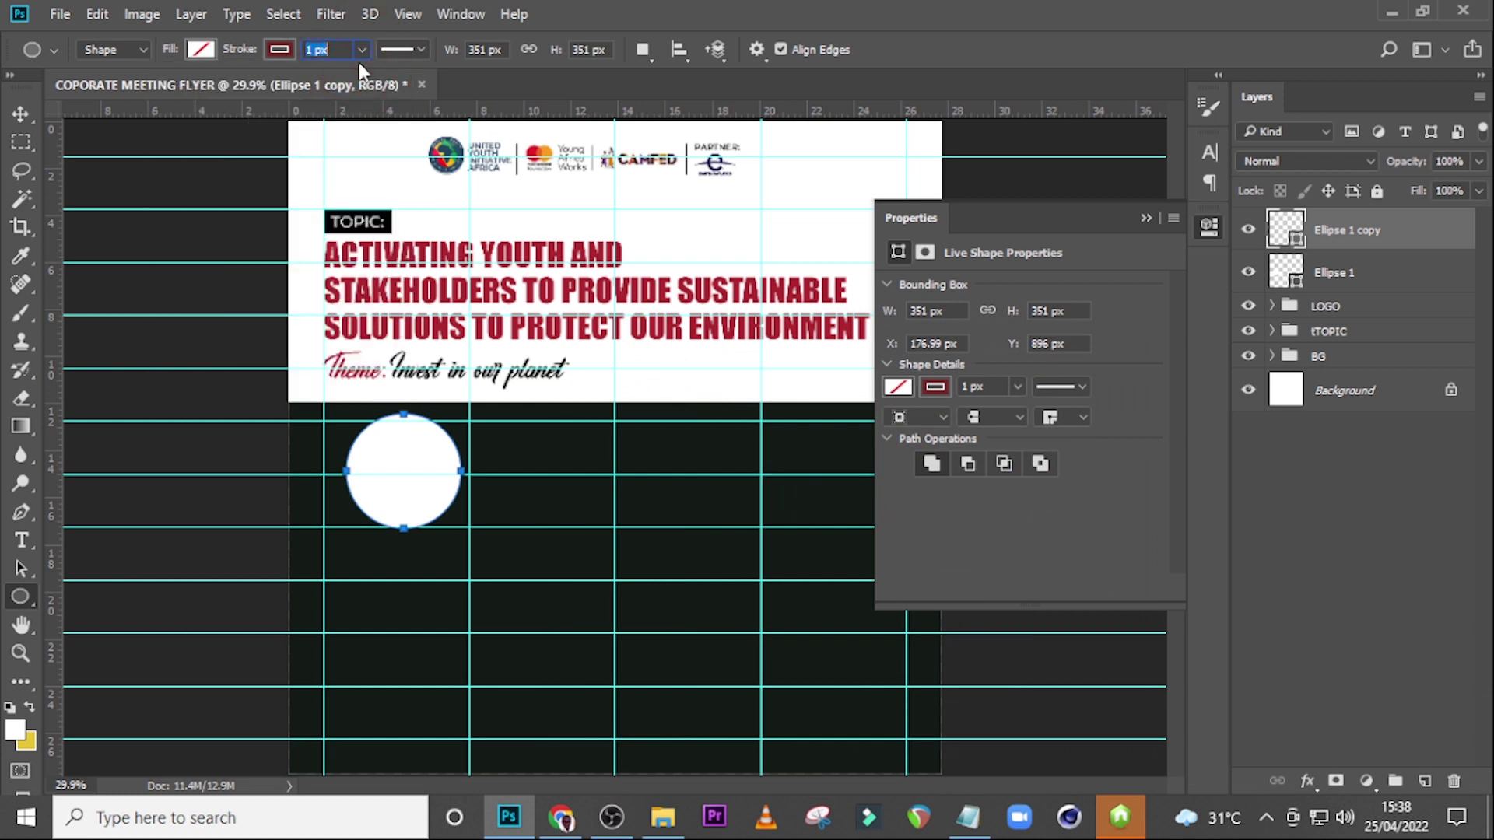
text(5)
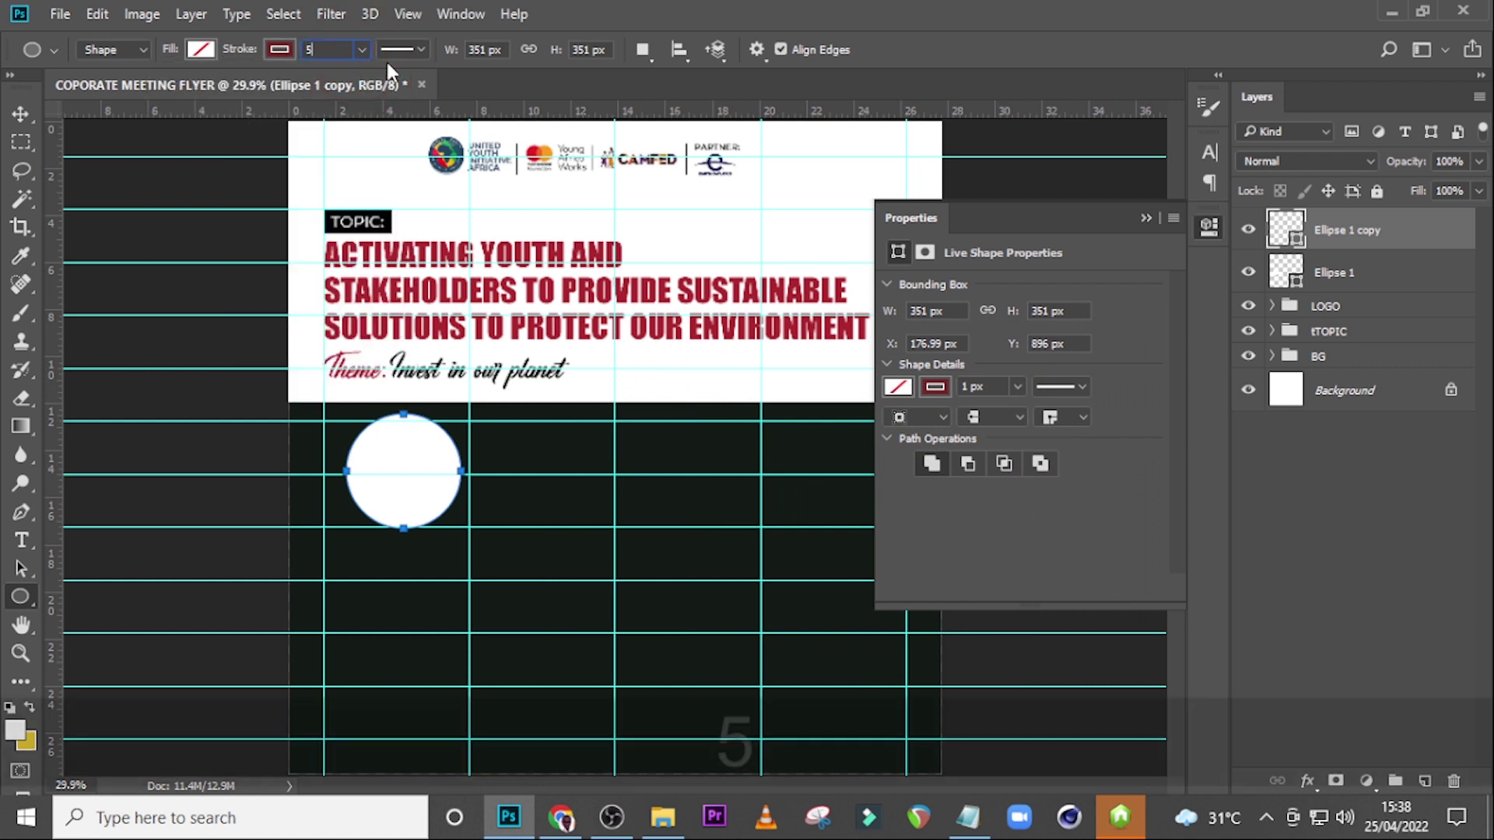
key(Return)
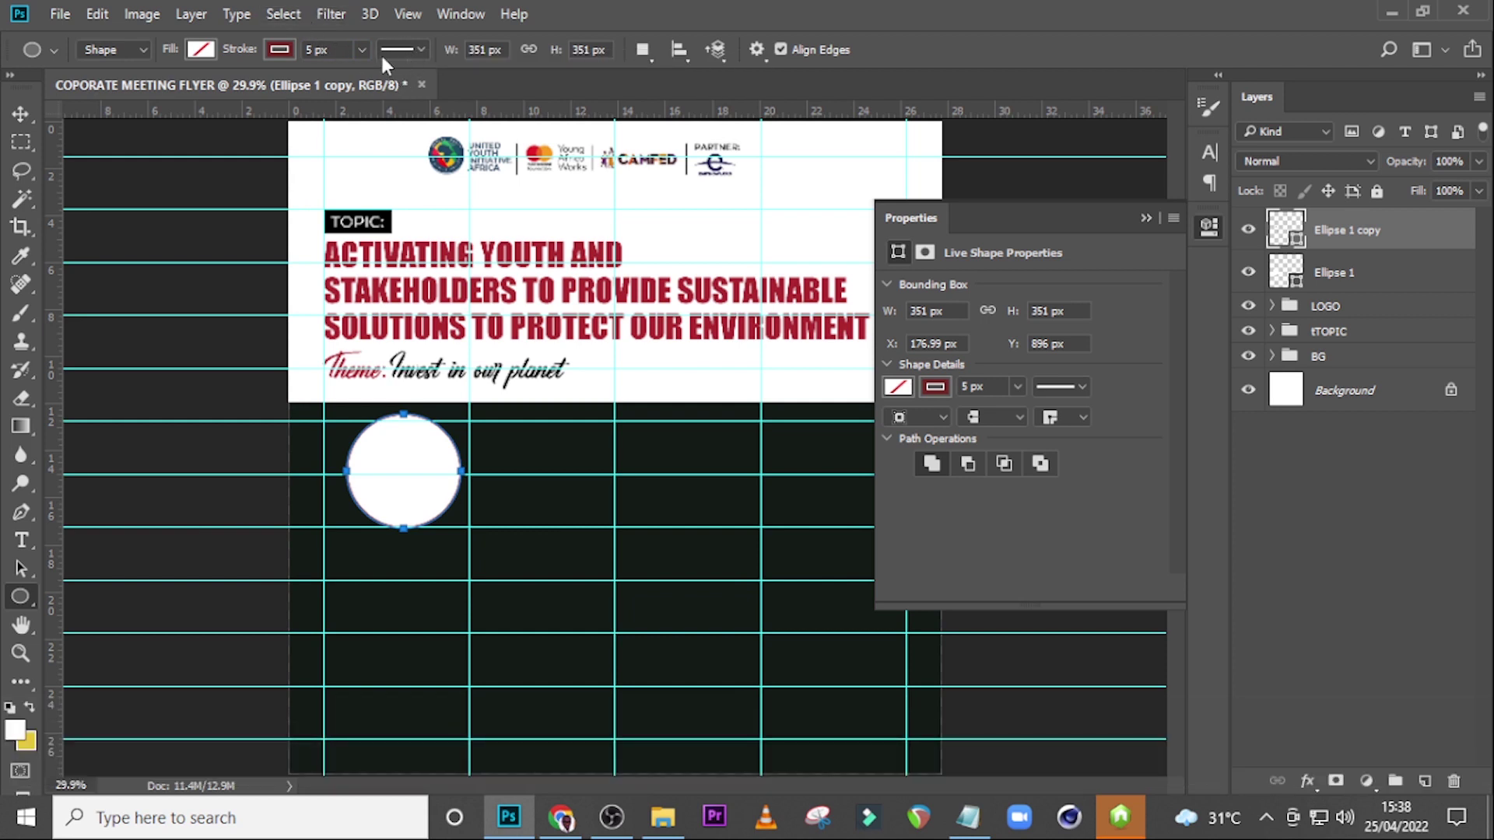
click(1144, 219)
Step: Scale the dark red outlined circle copy down about its centre to about 318 px inside the white circle
click(1335, 230)
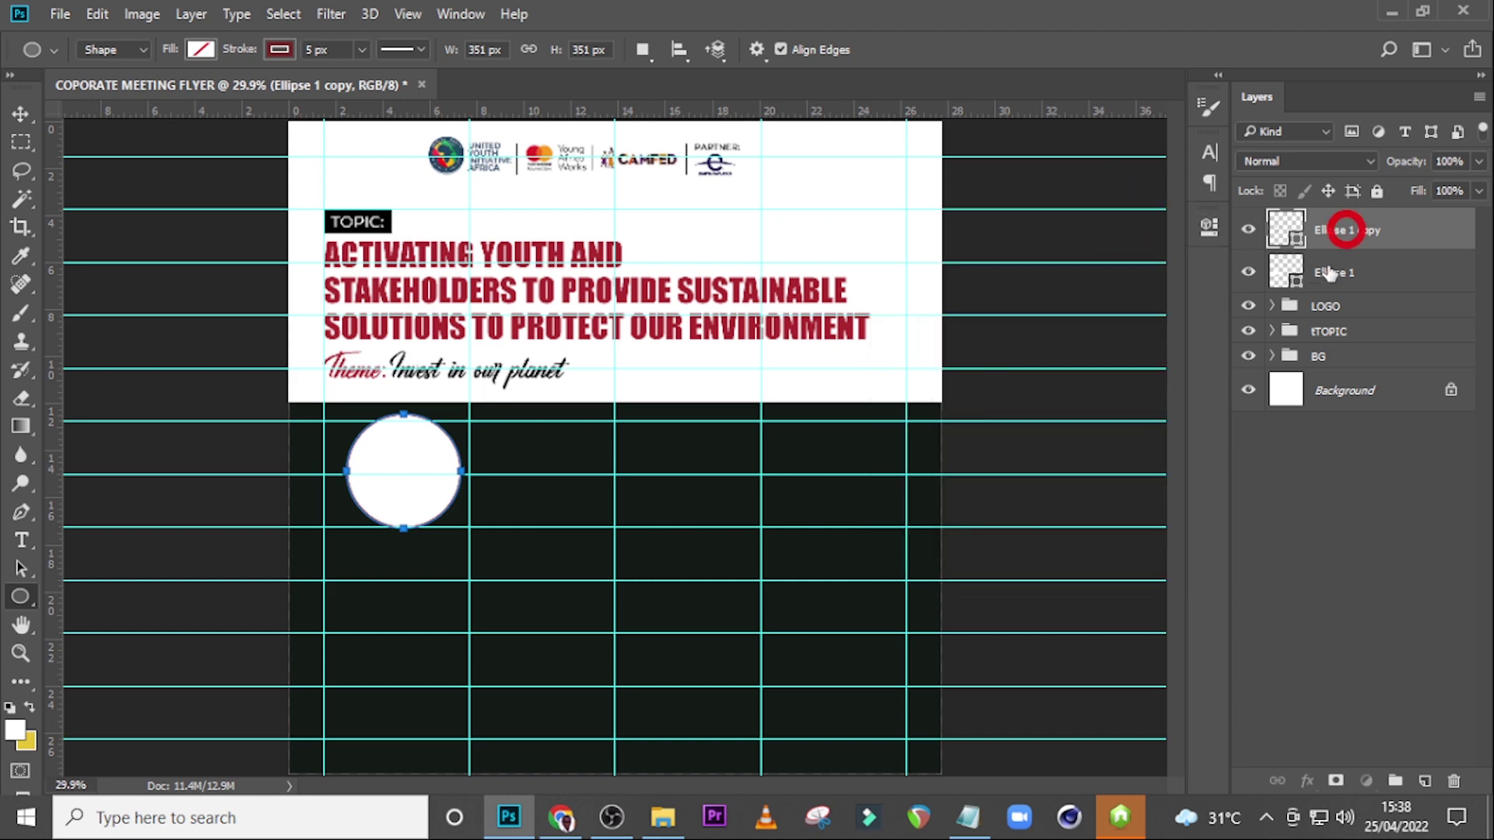
key(ctrl+equal)
key(ctrl+equal)
key(ctrl+equal)
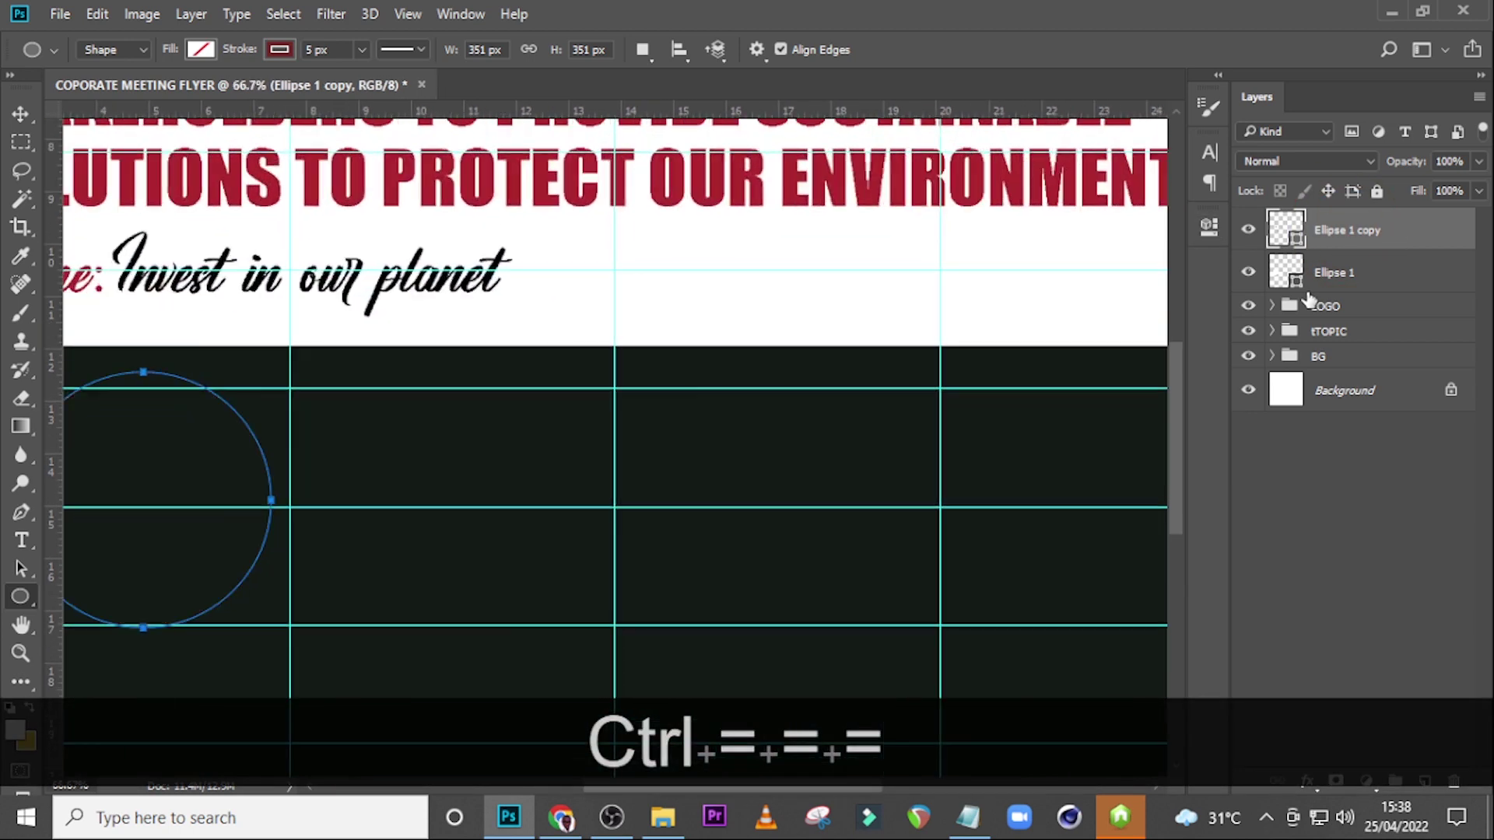
scroll(951, 557, left, 3)
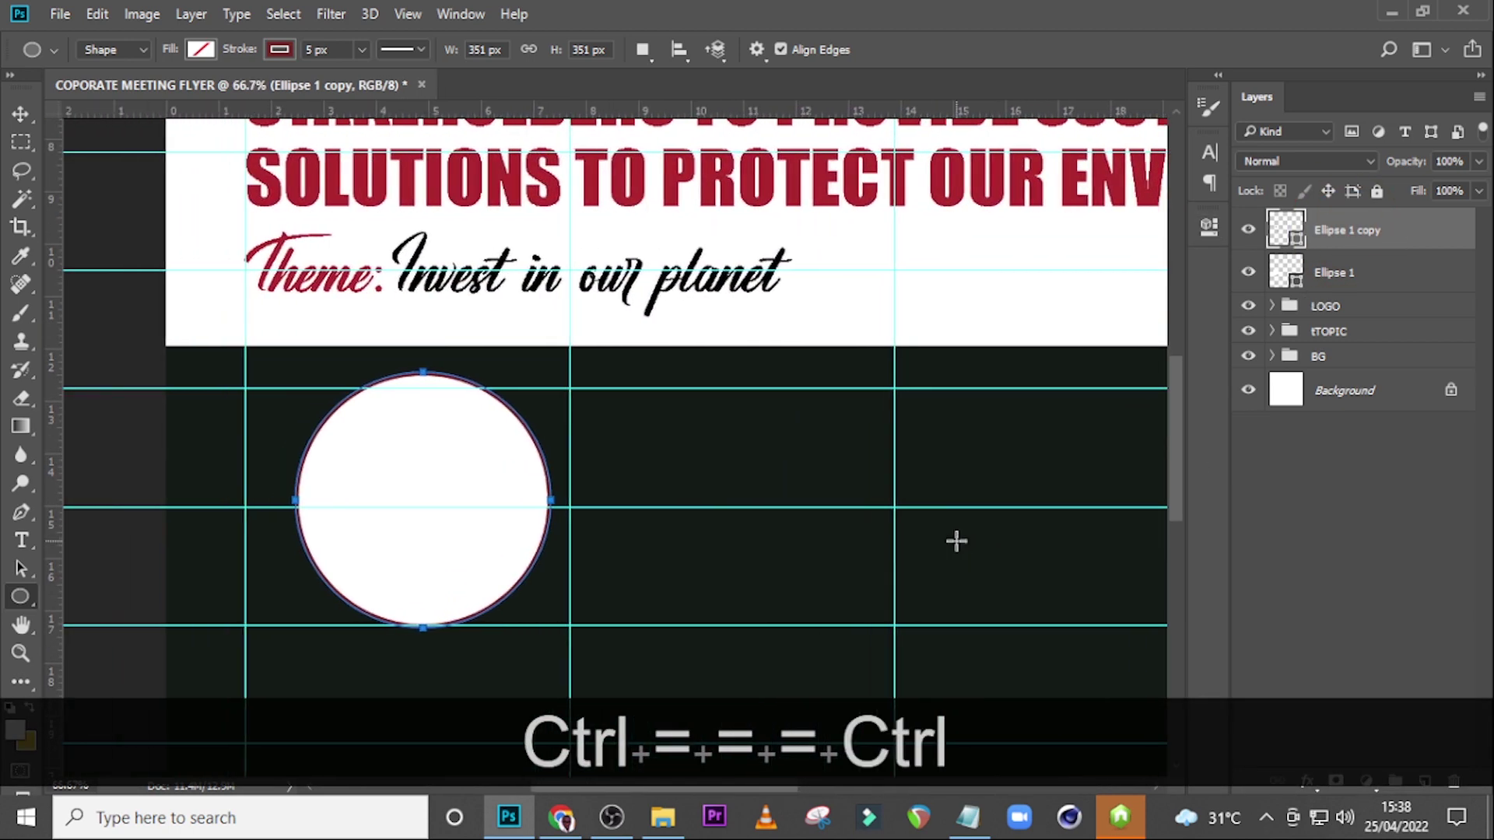
key(ctrl+t)
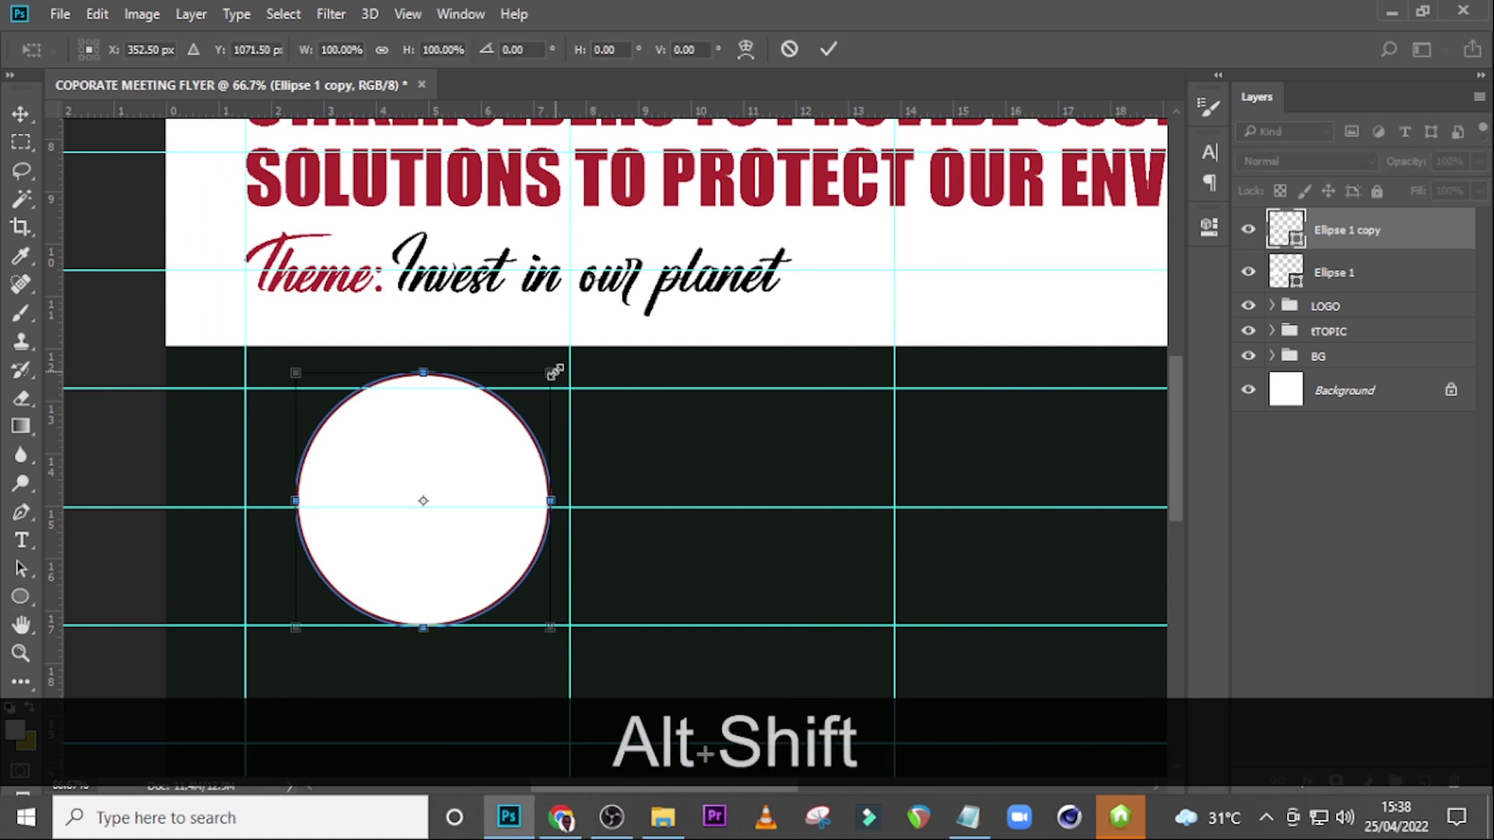
drag(551, 374, 535, 381)
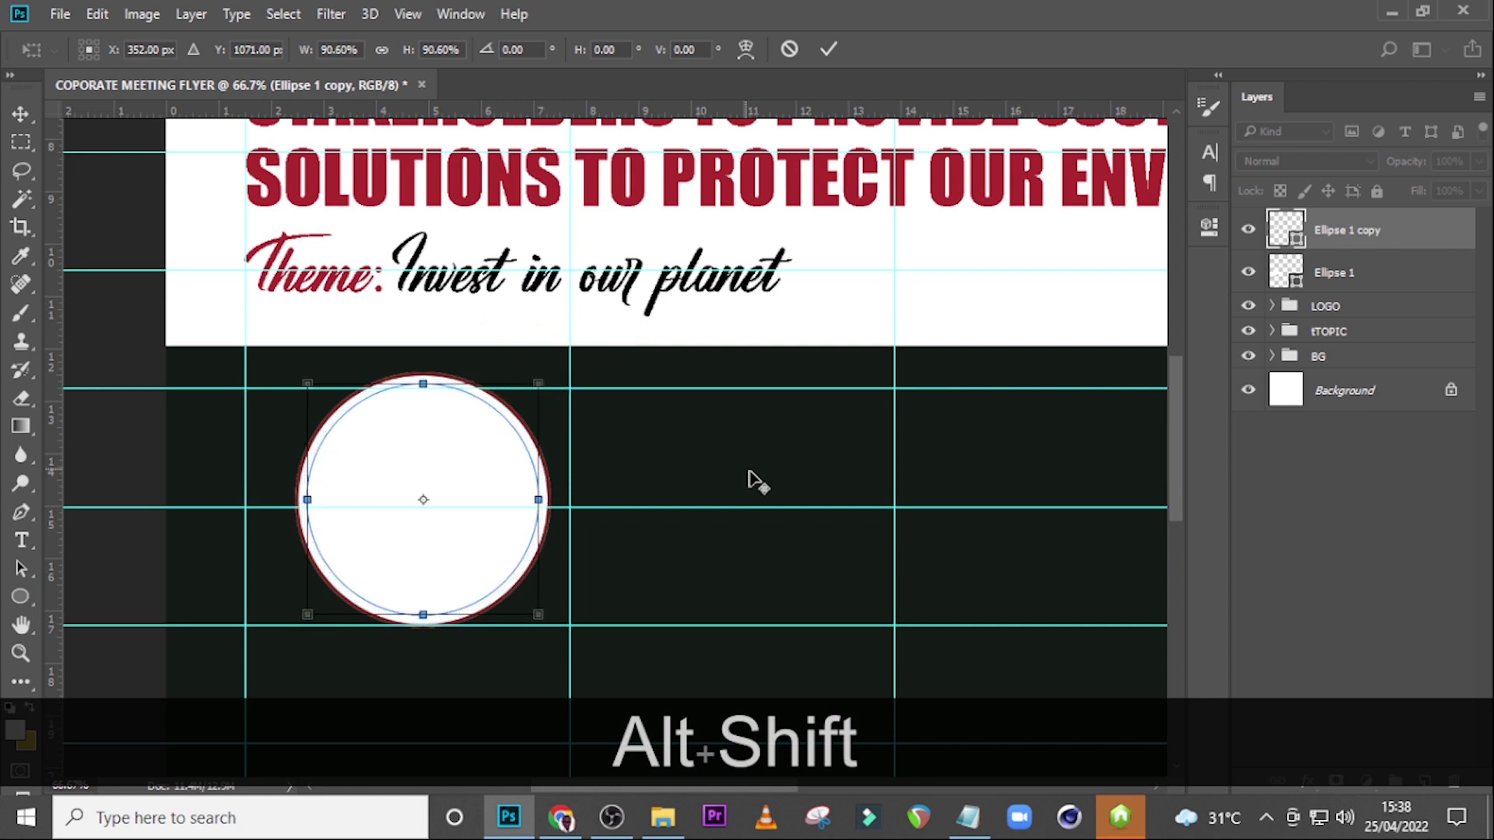
key(Return)
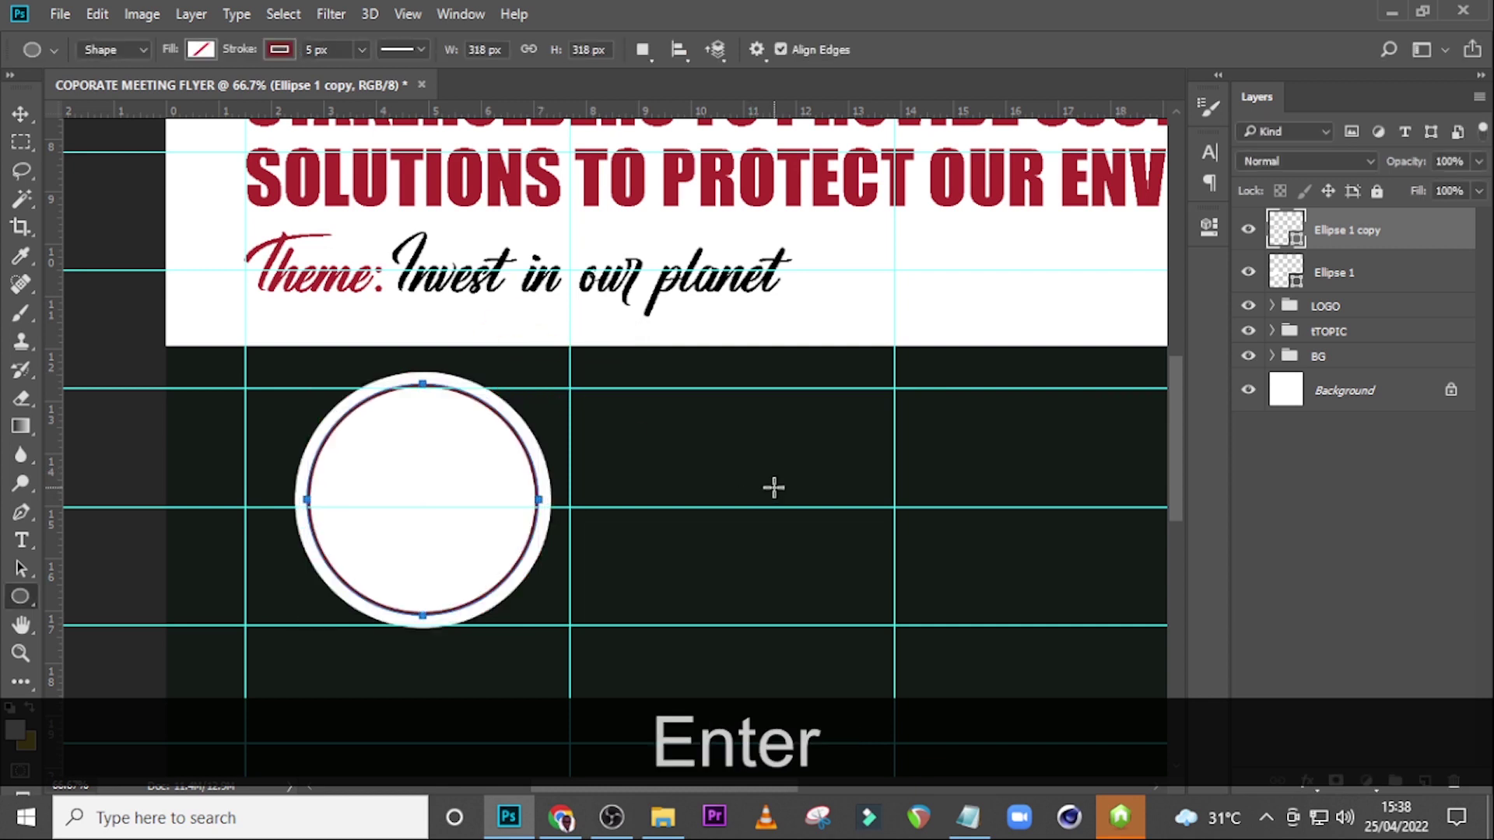
Step: Enlarge the inner dark red ring about its centre to about 331 px, leaving a thinner white margin
key(ctrl+t)
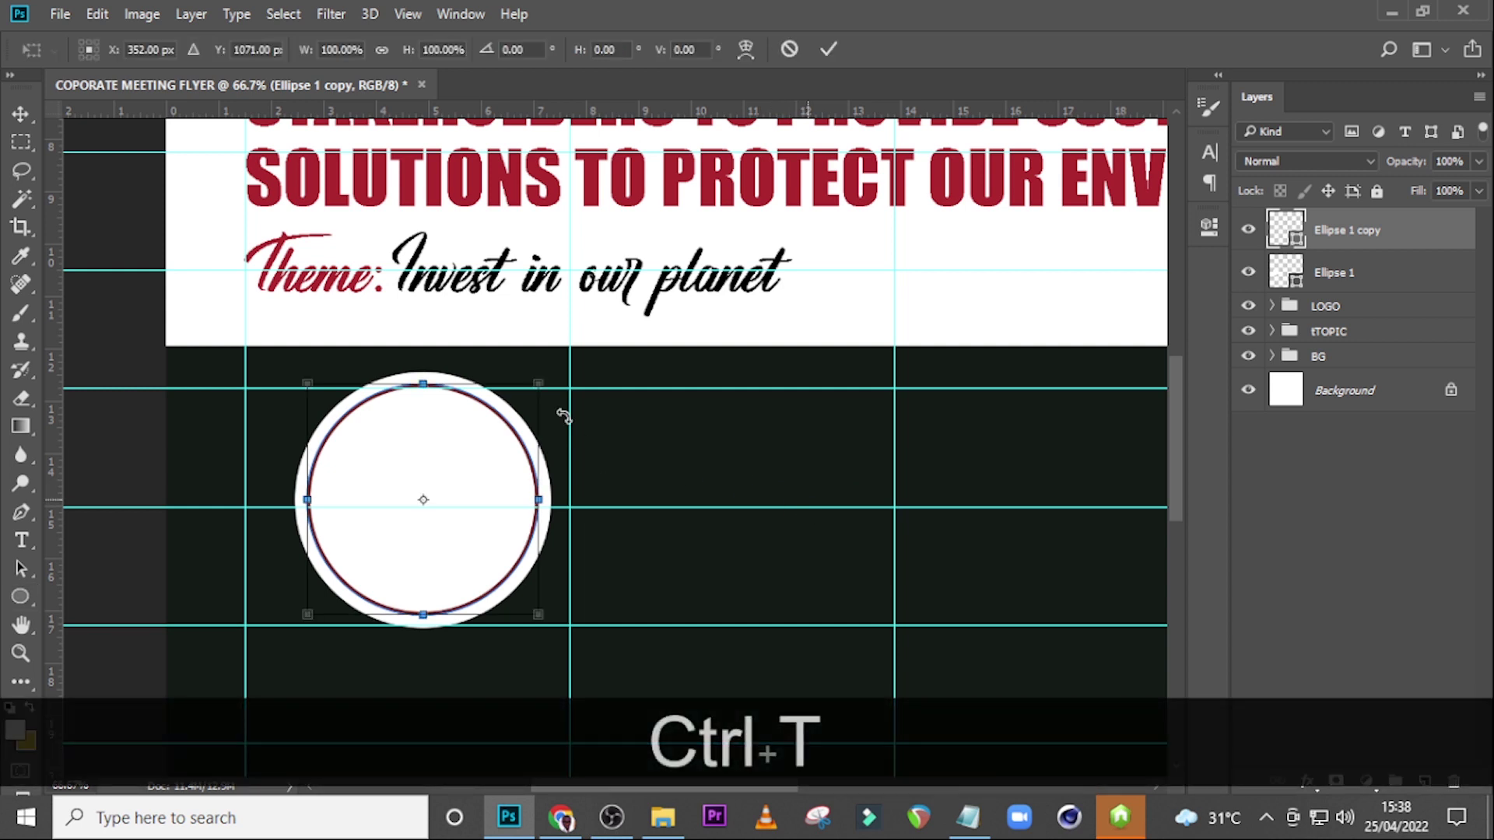
drag(545, 381, 552, 380)
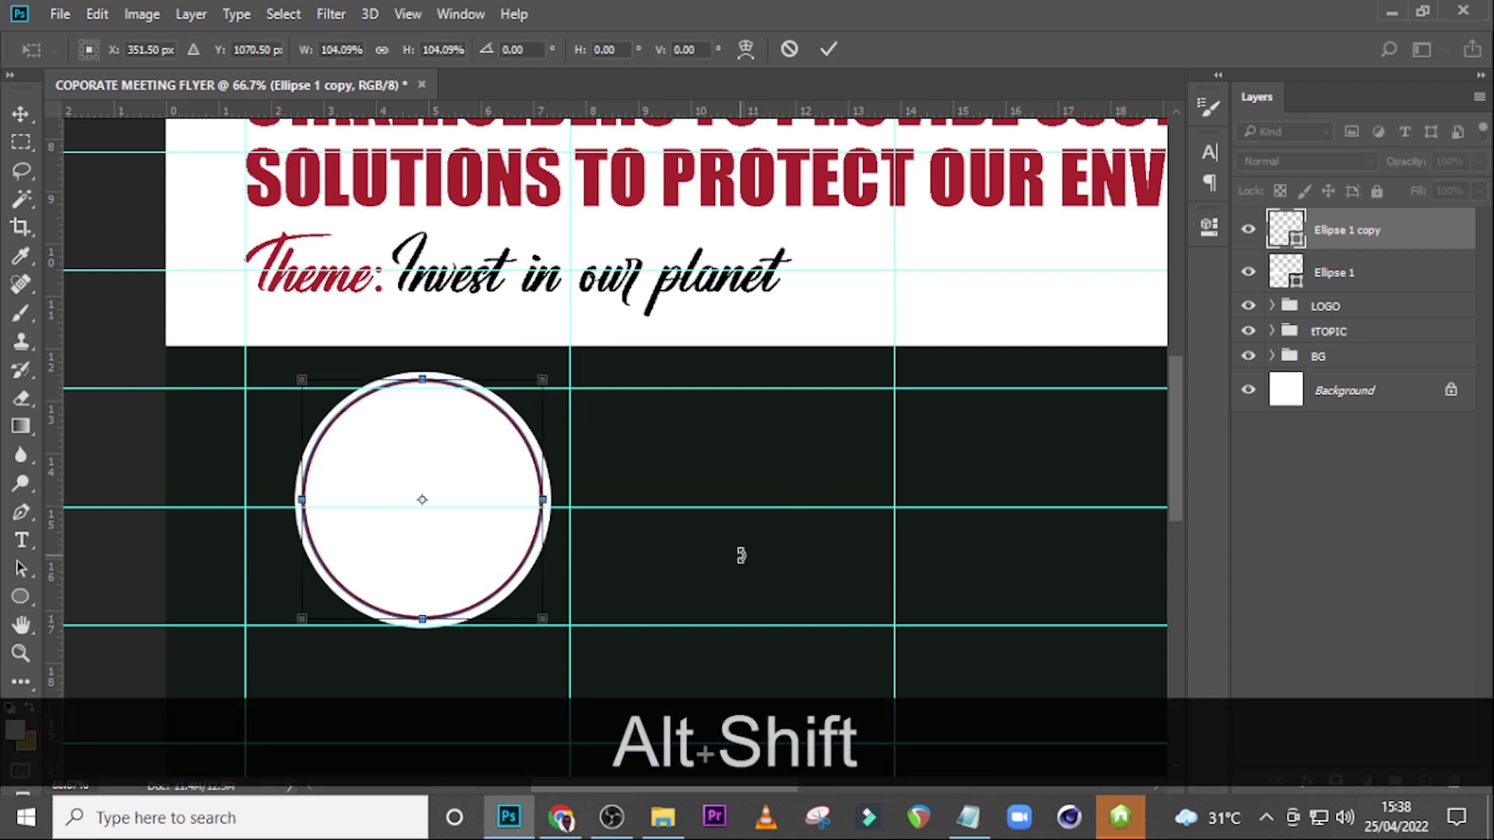
key(Return)
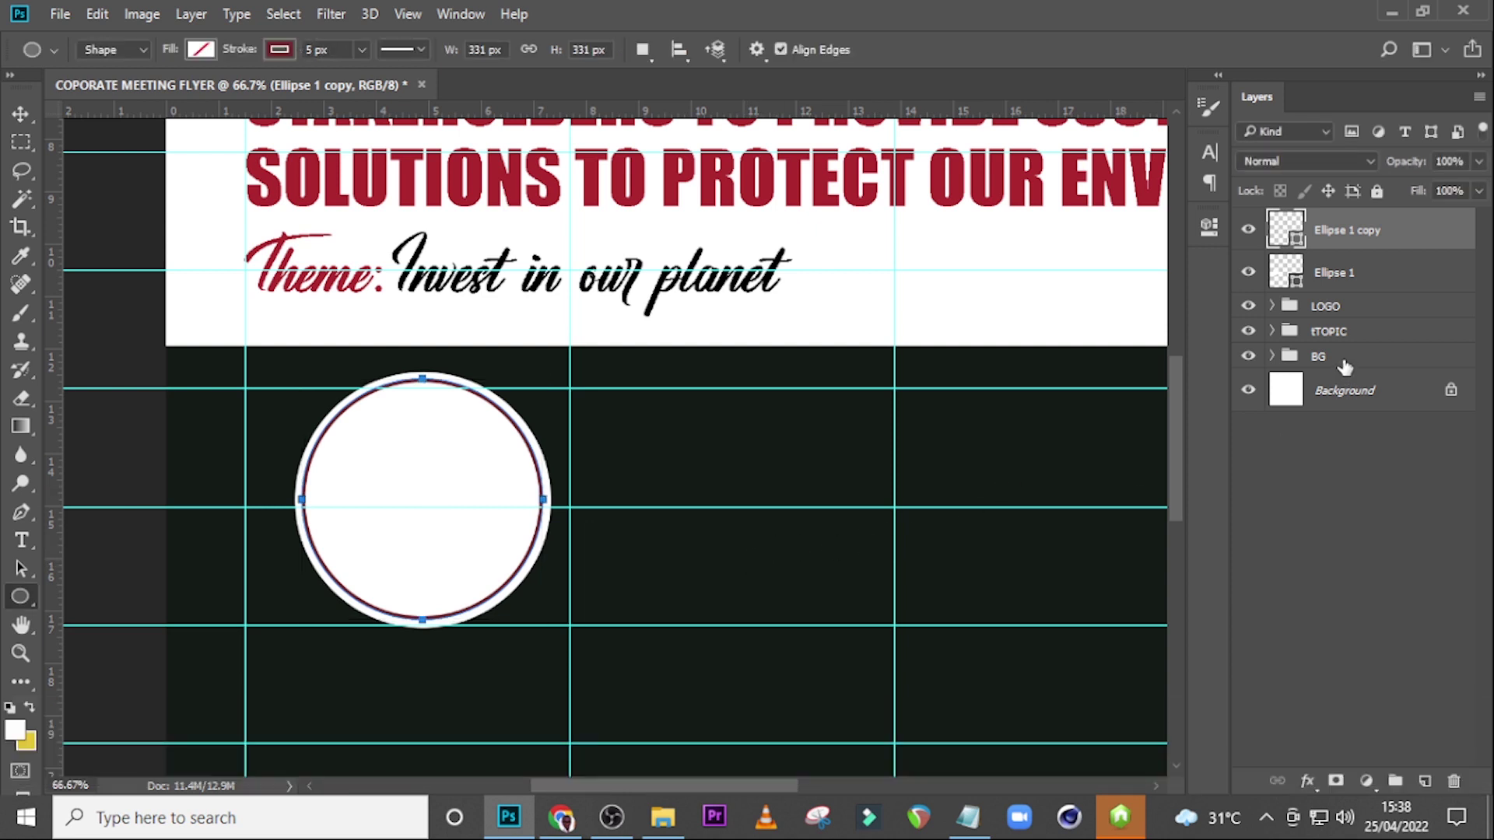
Step: Duplicate the ring as a hidden spare layer and add a layer mask to the Ellipse 1 copy ring
key(ctrl+j)
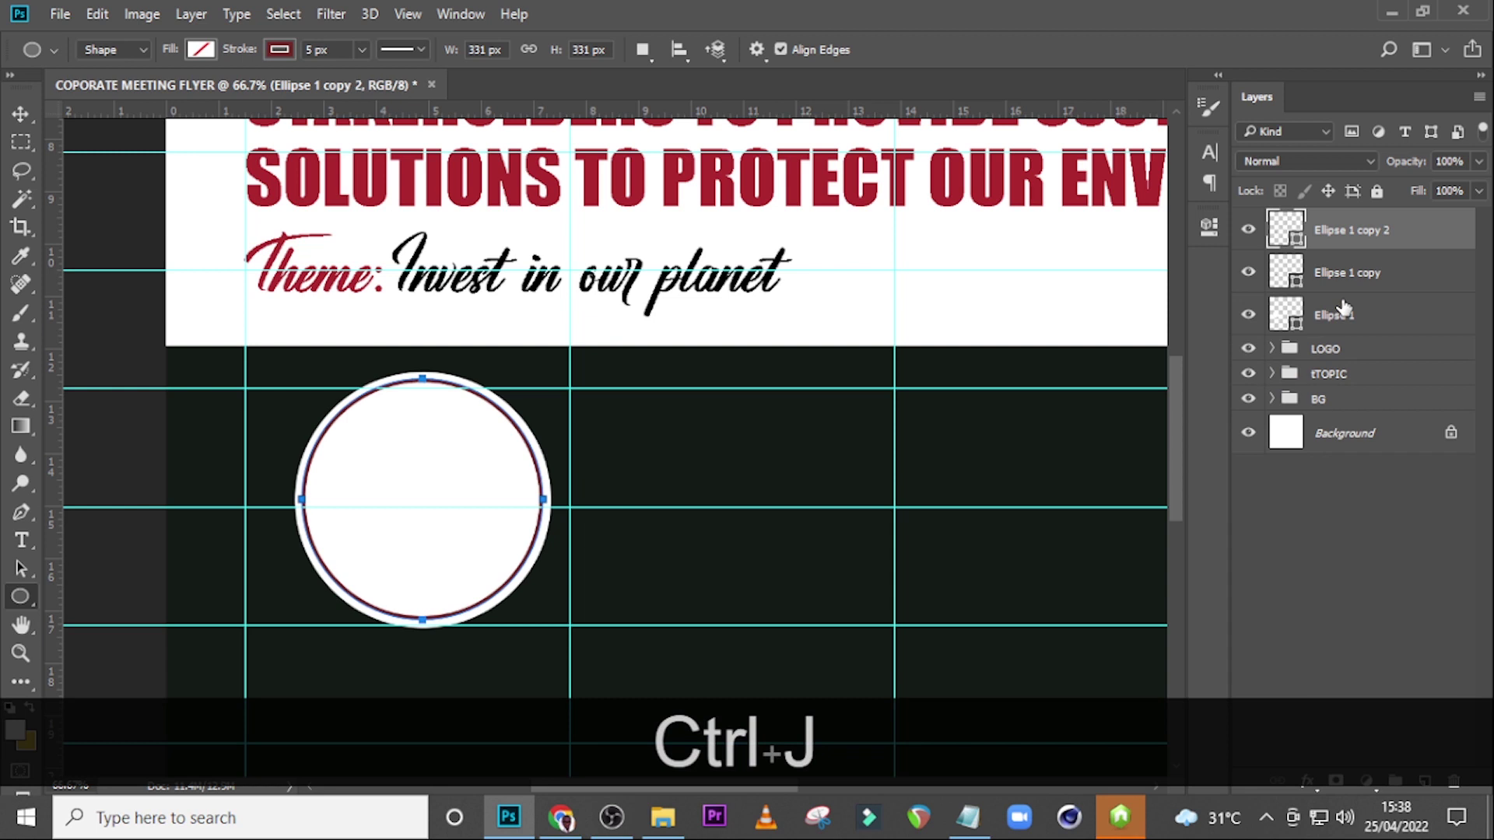
click(1335, 274)
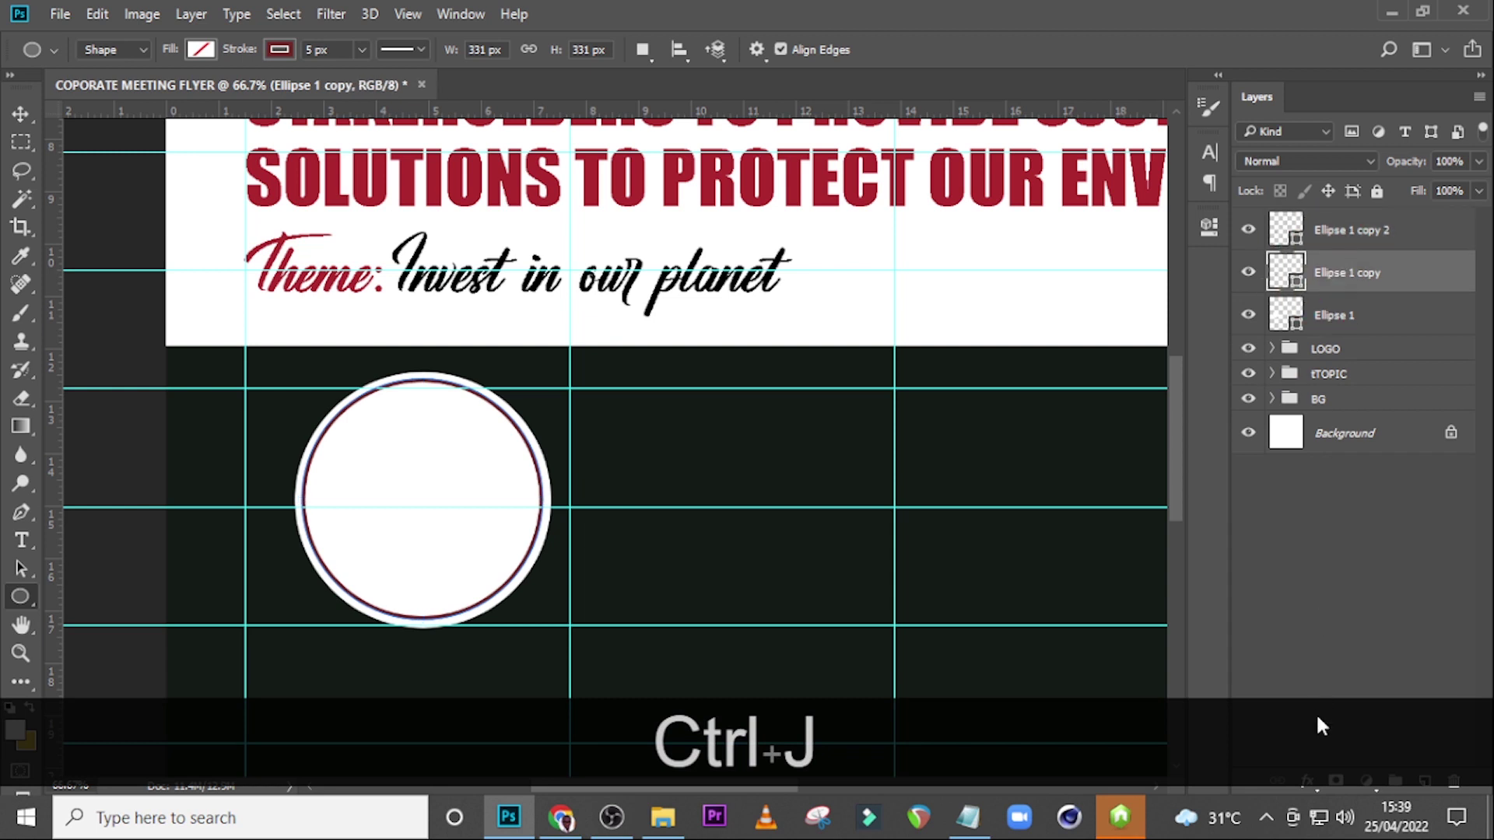
click(1336, 780)
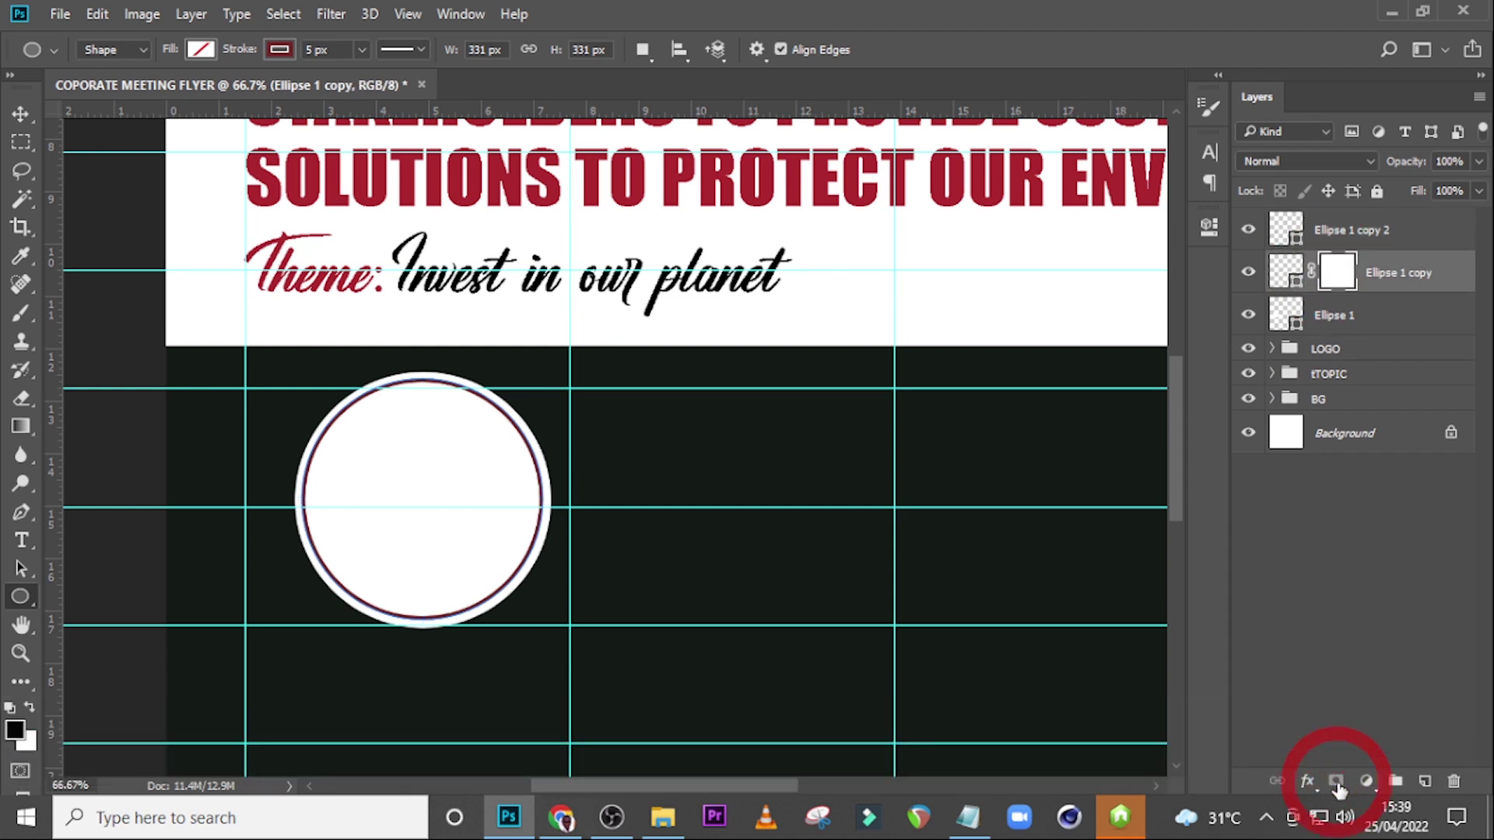
click(1249, 231)
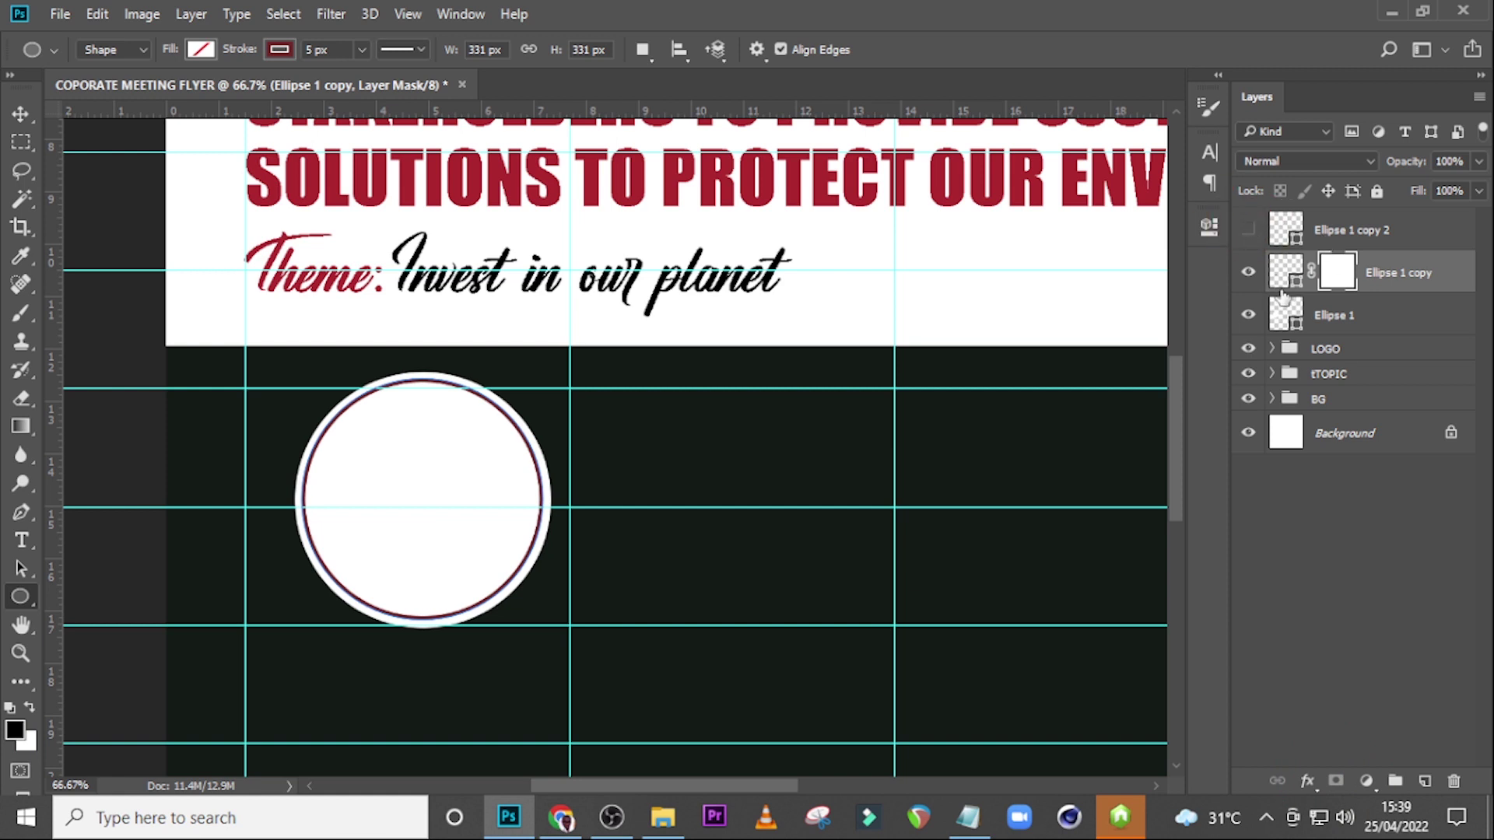
Step: Mask out the ring's upper-right quarter by painting black with a hard round 80 px brush inside a rectangular selection
click(21, 142)
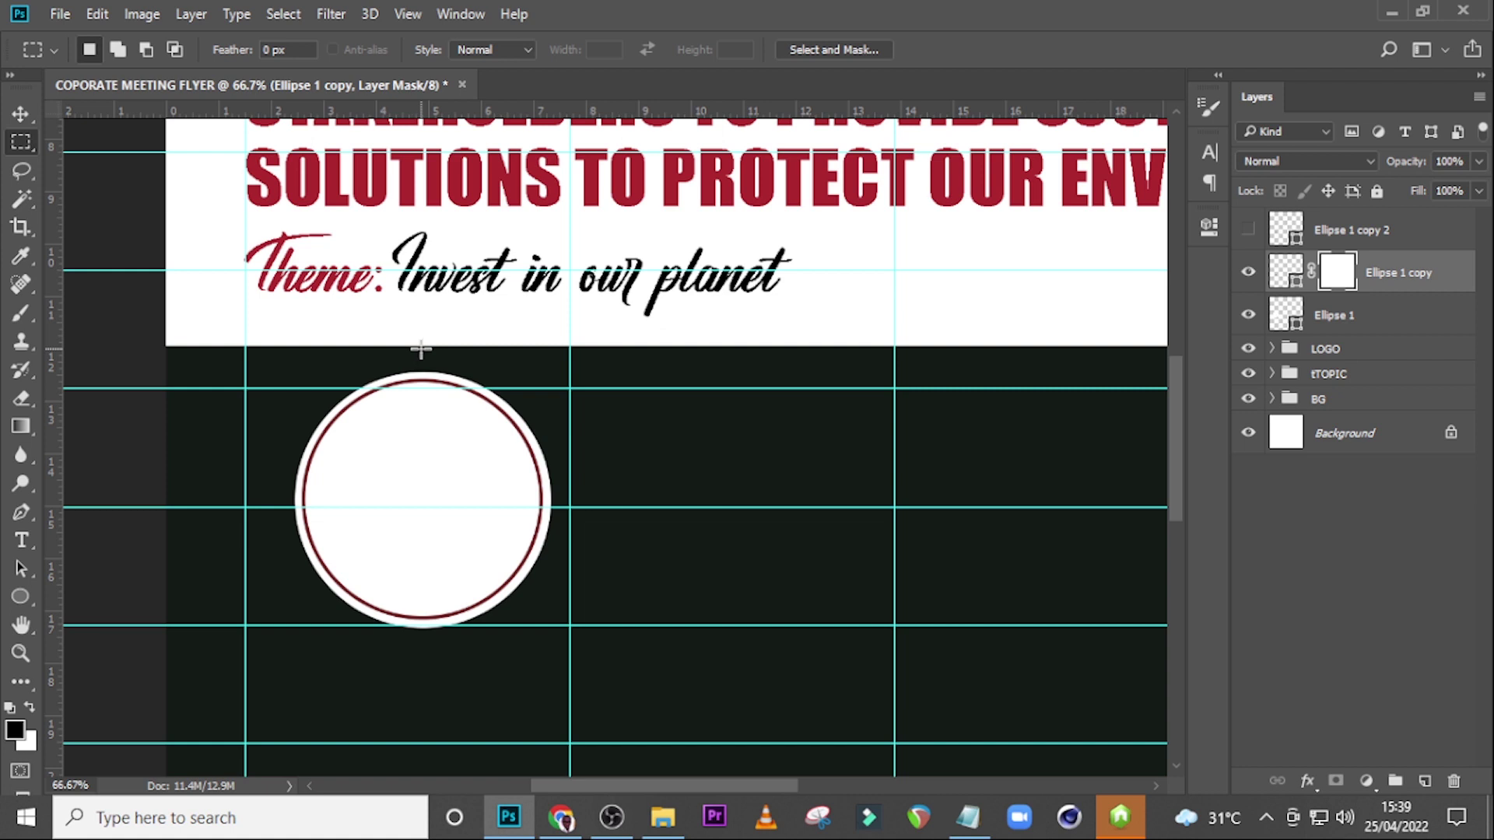
mouse_move(421, 349)
mouse_down()
mouse_move(425, 515)
mouse_move(554, 521)
mouse_move(618, 500)
mouse_up()
key(b)
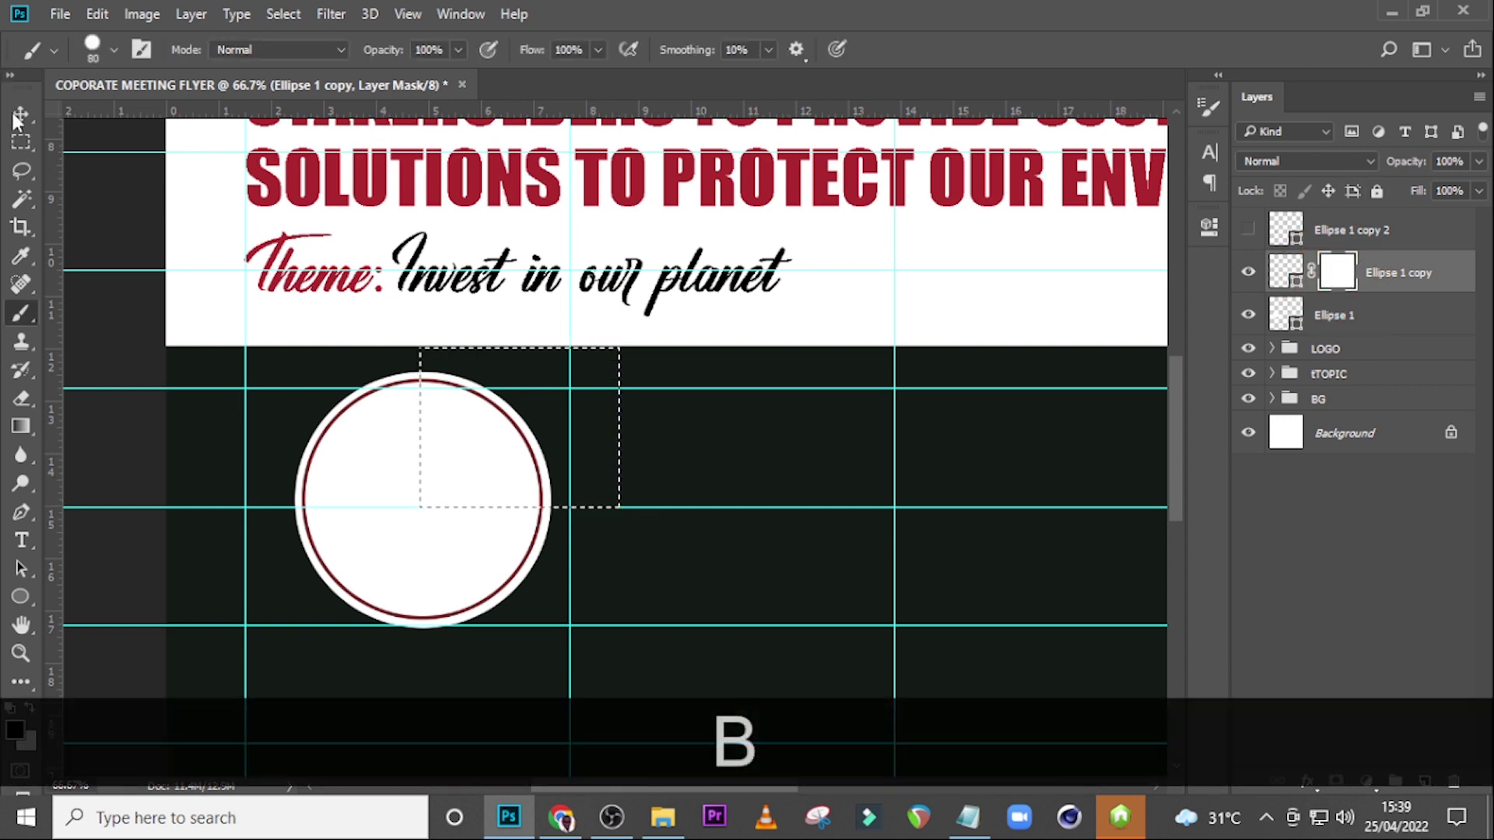
click(14, 729)
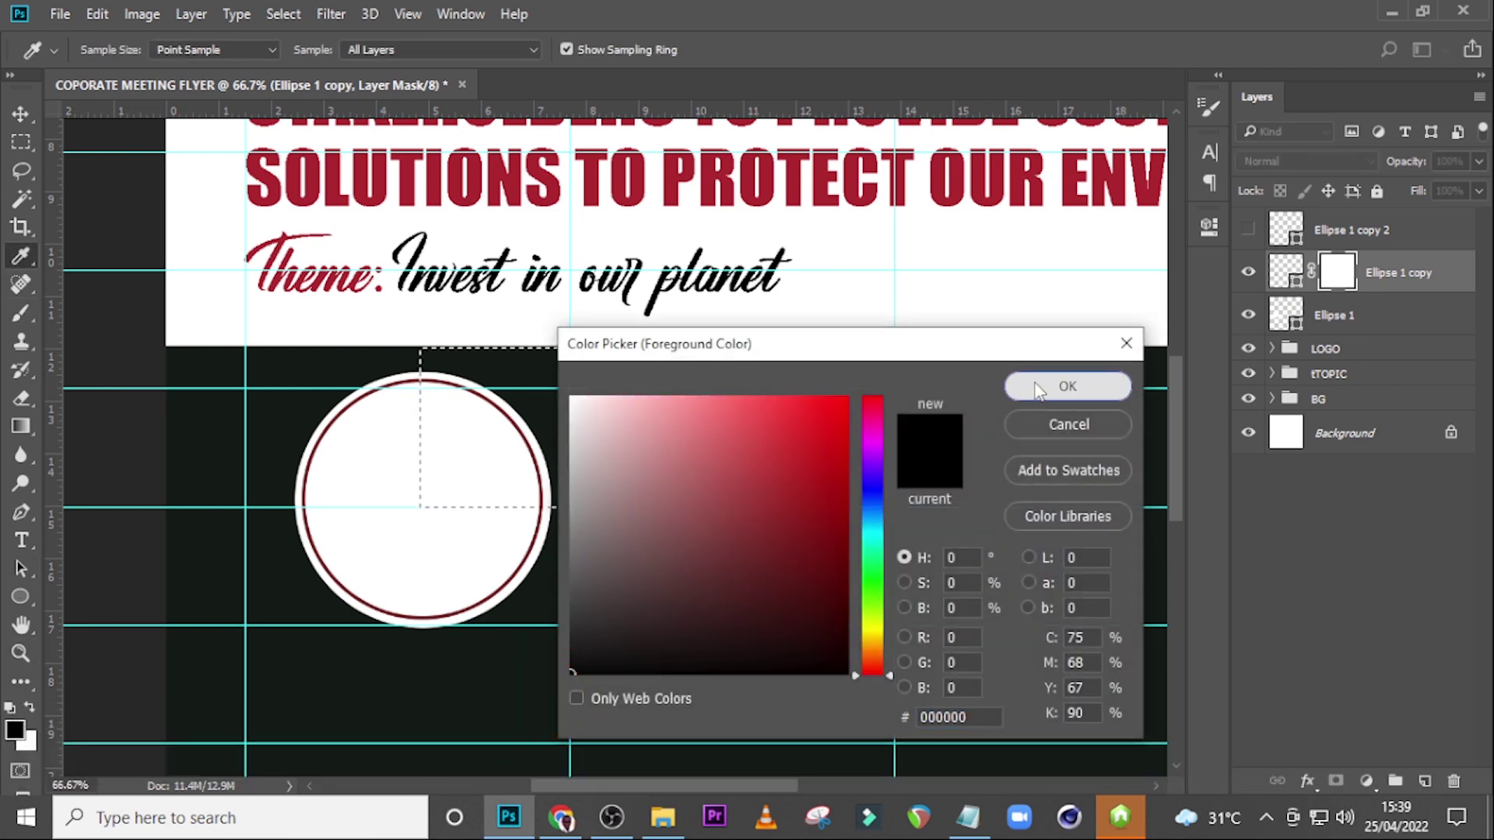
click(1068, 386)
click(113, 50)
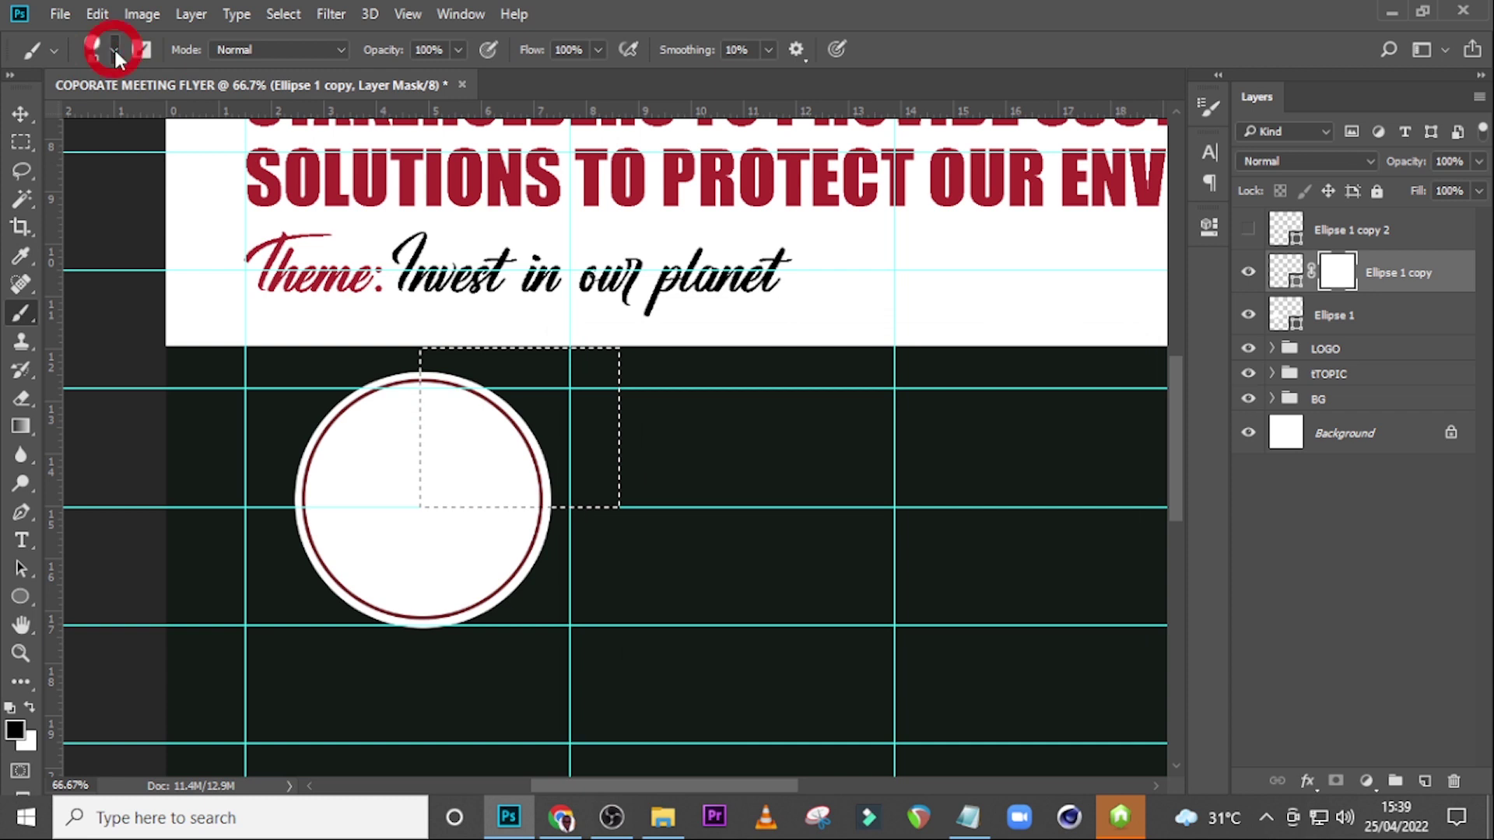
click(44, 223)
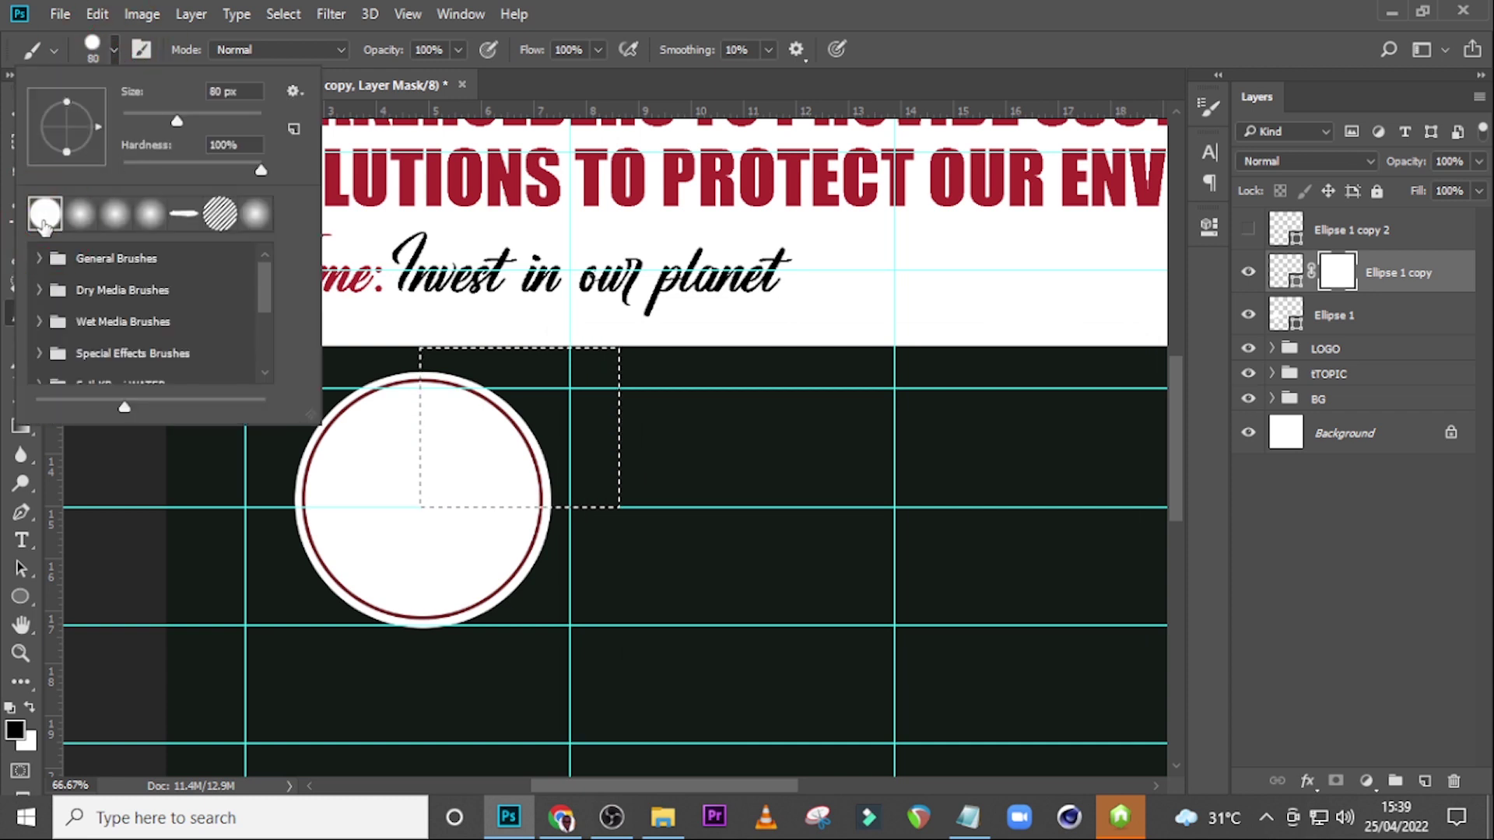
click(706, 6)
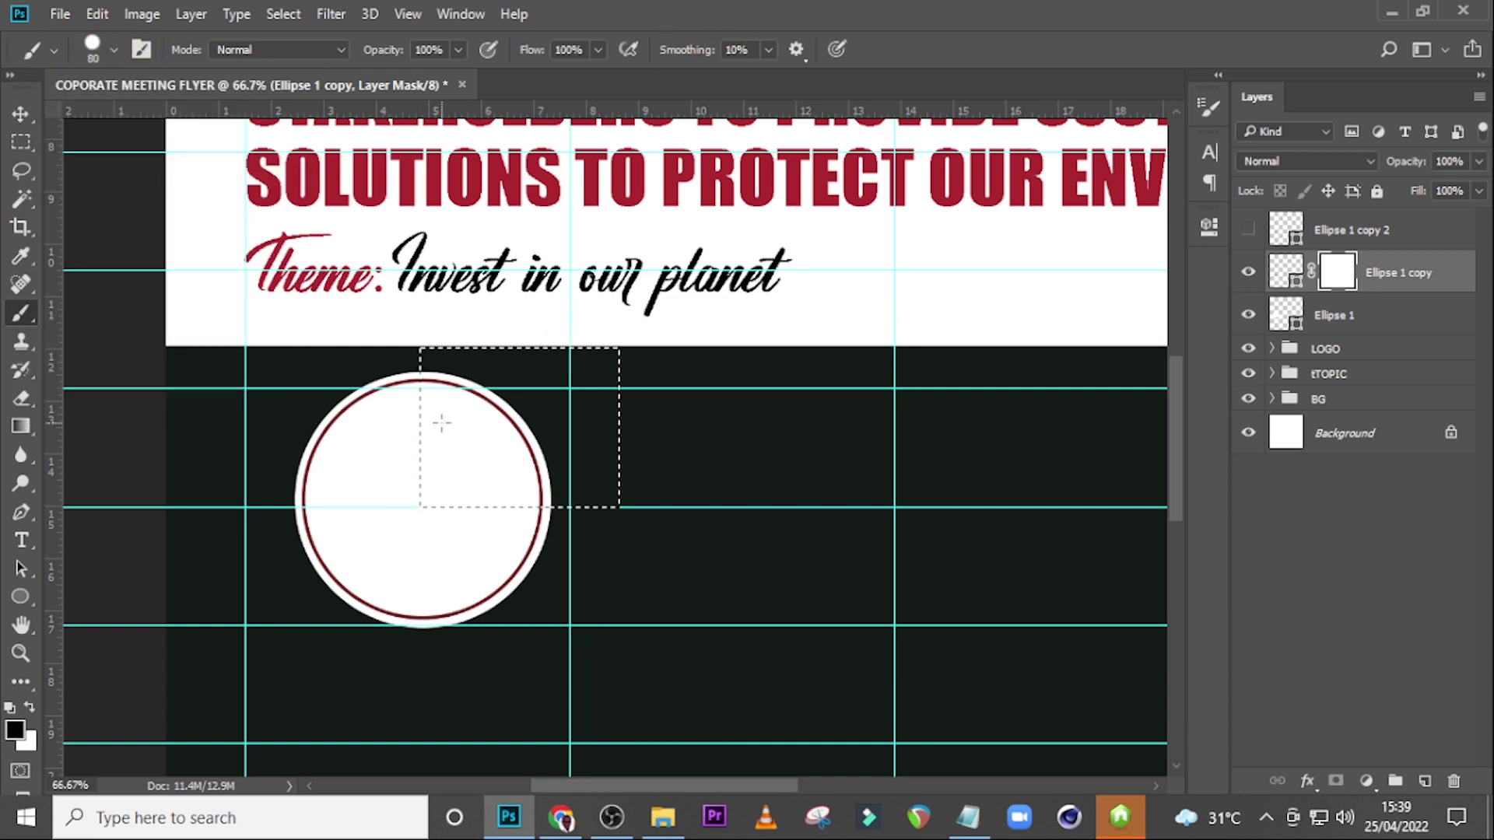
key(Caps_Lock)
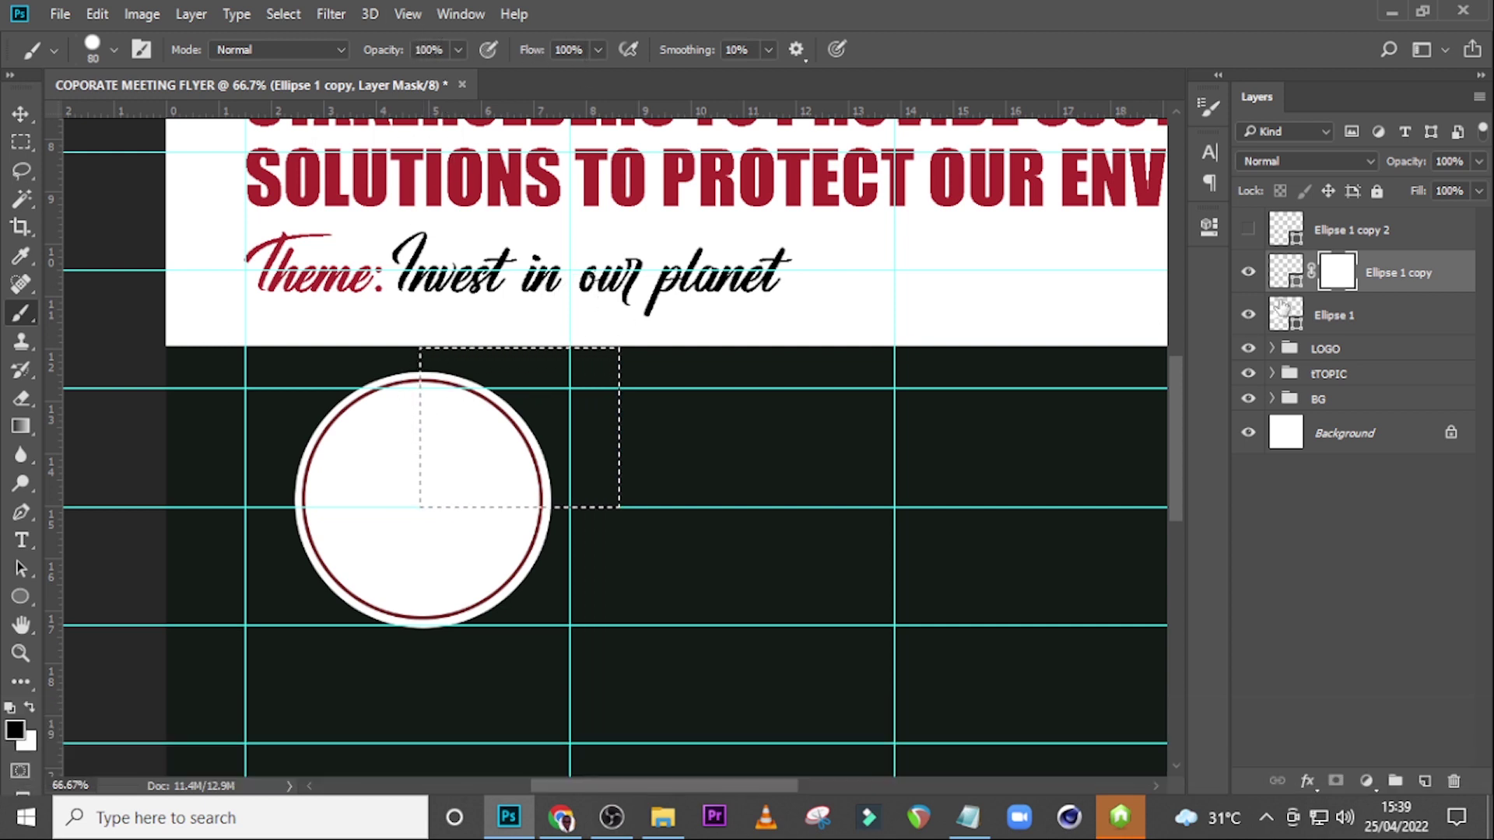
click(1330, 274)
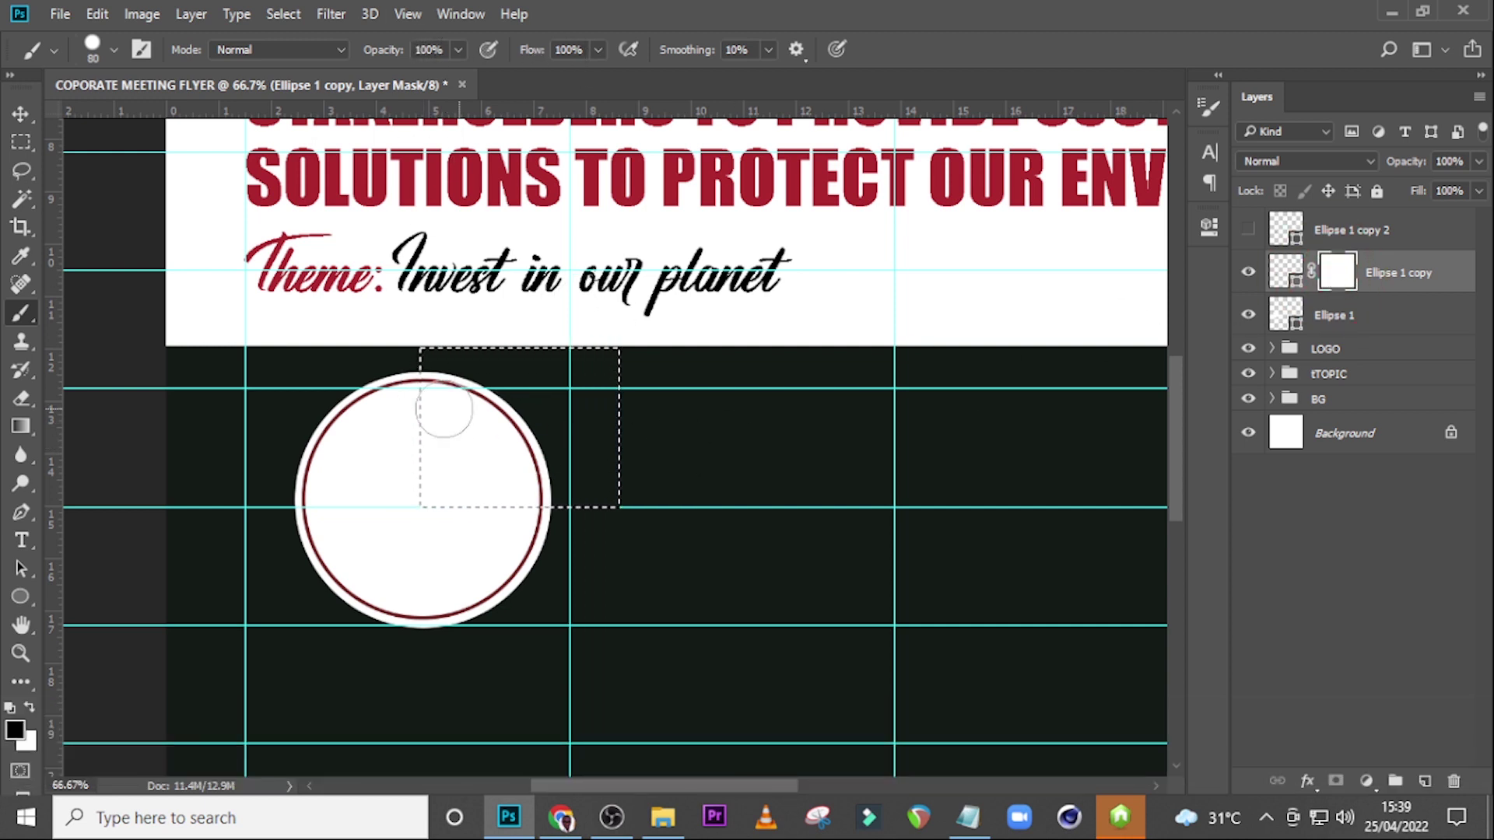
mouse_move(477, 393)
mouse_down()
mouse_move(530, 442)
mouse_move(548, 509)
mouse_move(439, 390)
mouse_move(539, 466)
mouse_move(461, 384)
mouse_move(536, 442)
mouse_move(542, 473)
mouse_up()
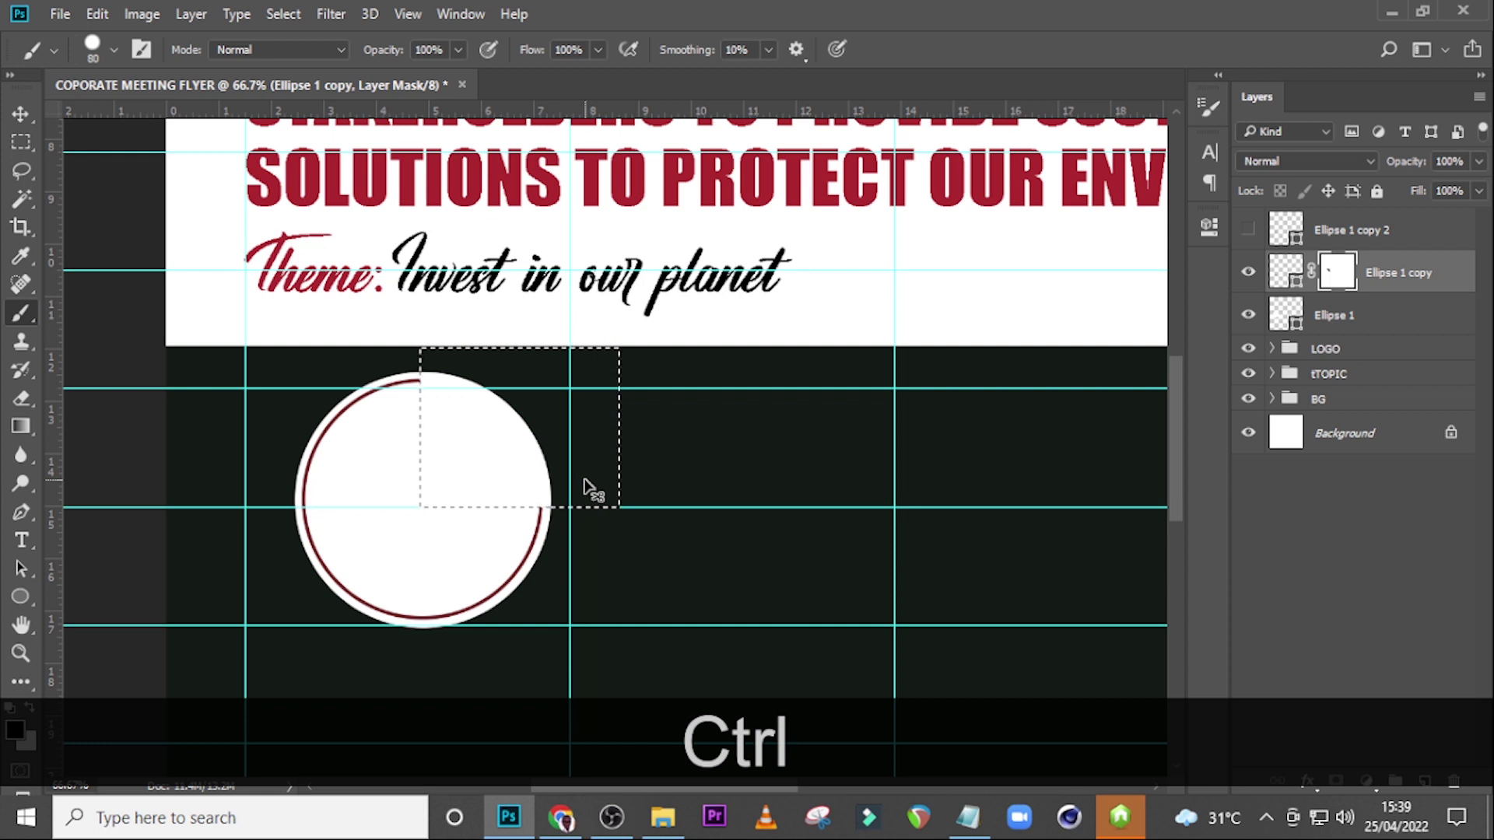
key(ctrl+d)
Step: Copy the masked ring's layer mask onto the Ellipse 1 copy 2 layer and make that layer visible
click(1329, 275)
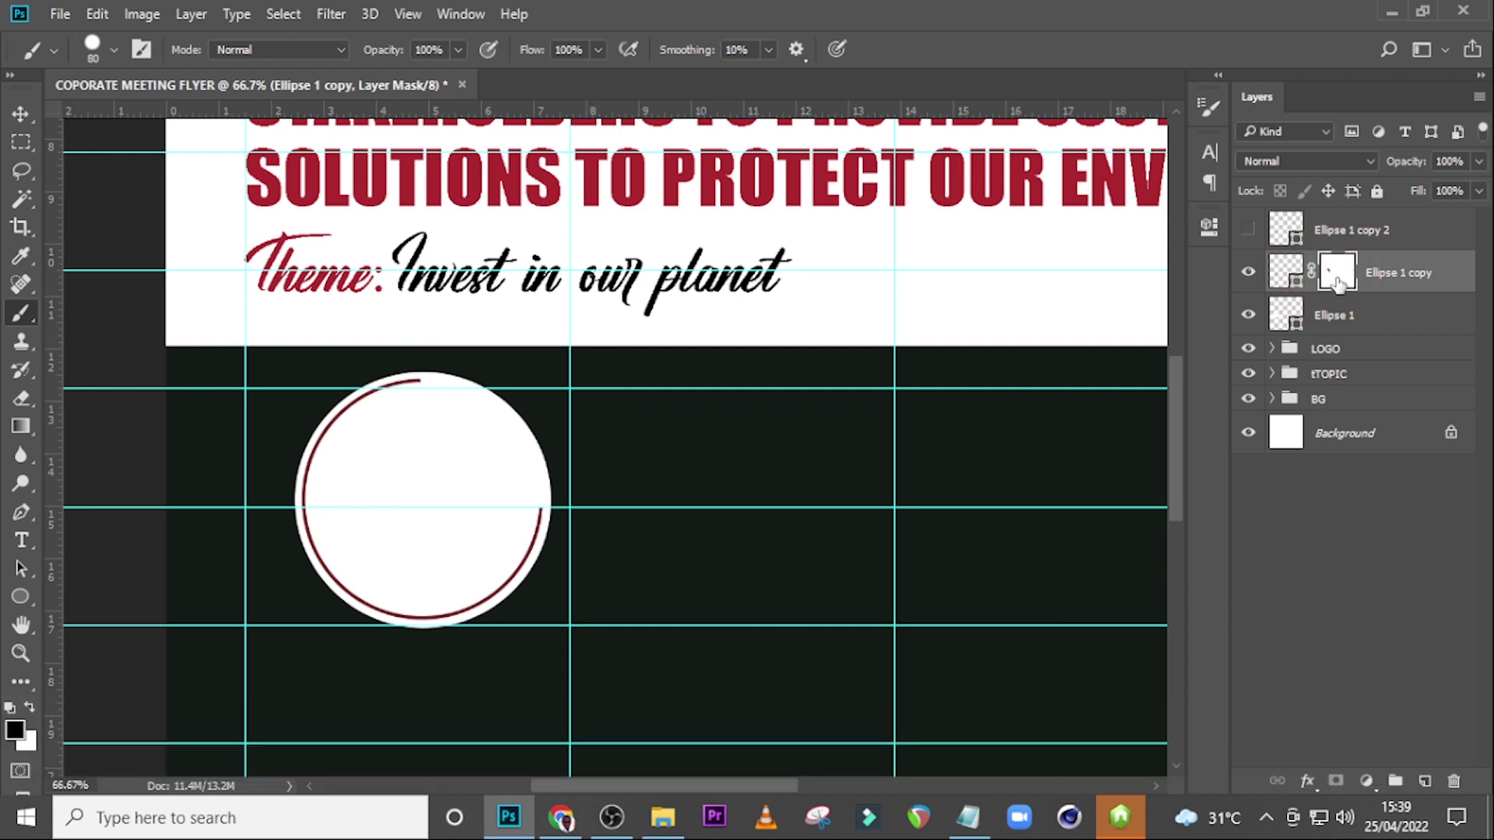
drag(1336, 279, 1336, 233)
click(1249, 233)
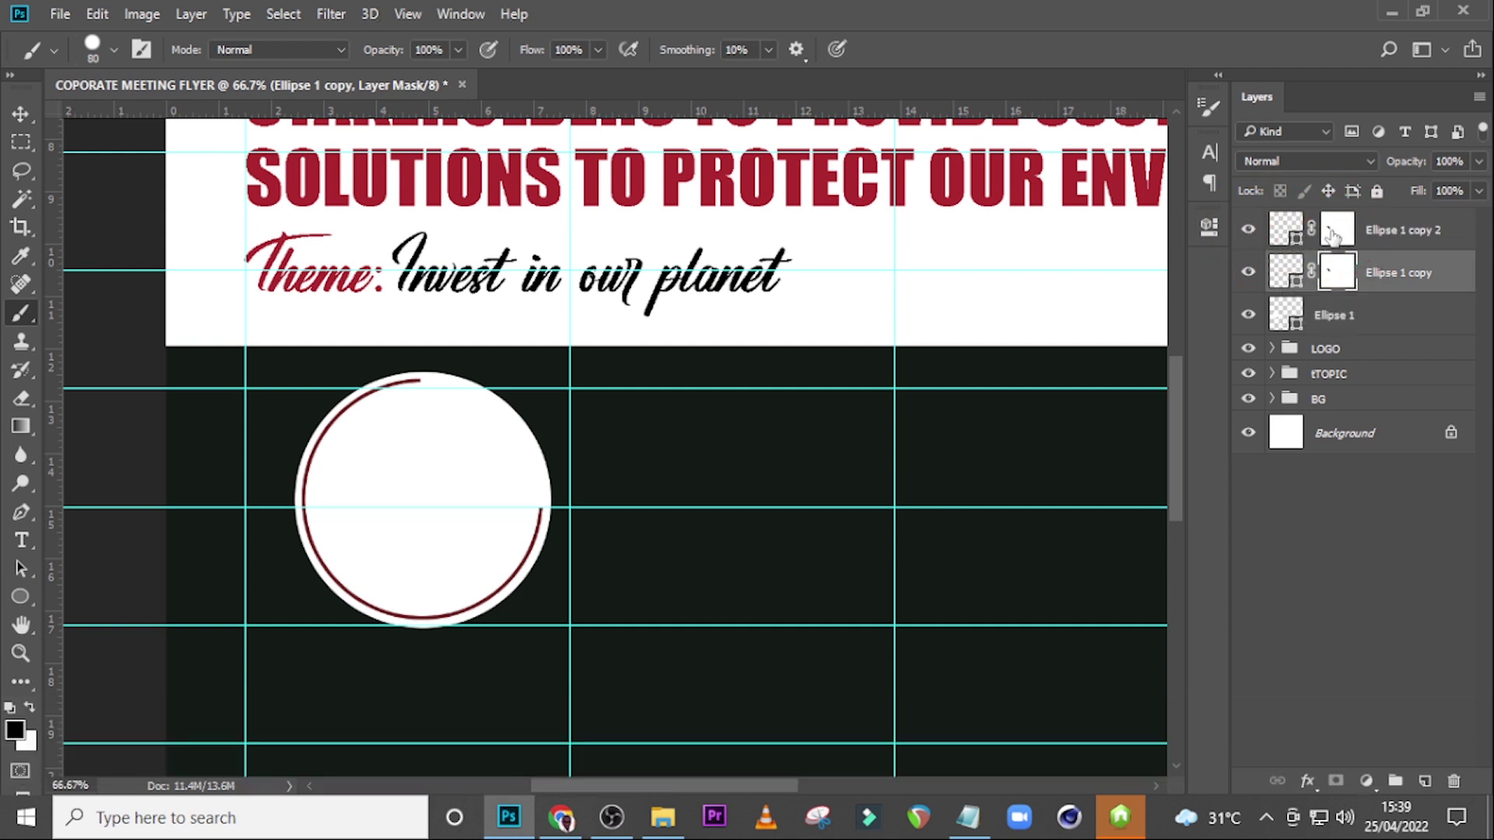
Step: Invert the layer mask on Ellipse 1 copy 2 and collapse the mask properties
double_click(1333, 236)
click(1090, 530)
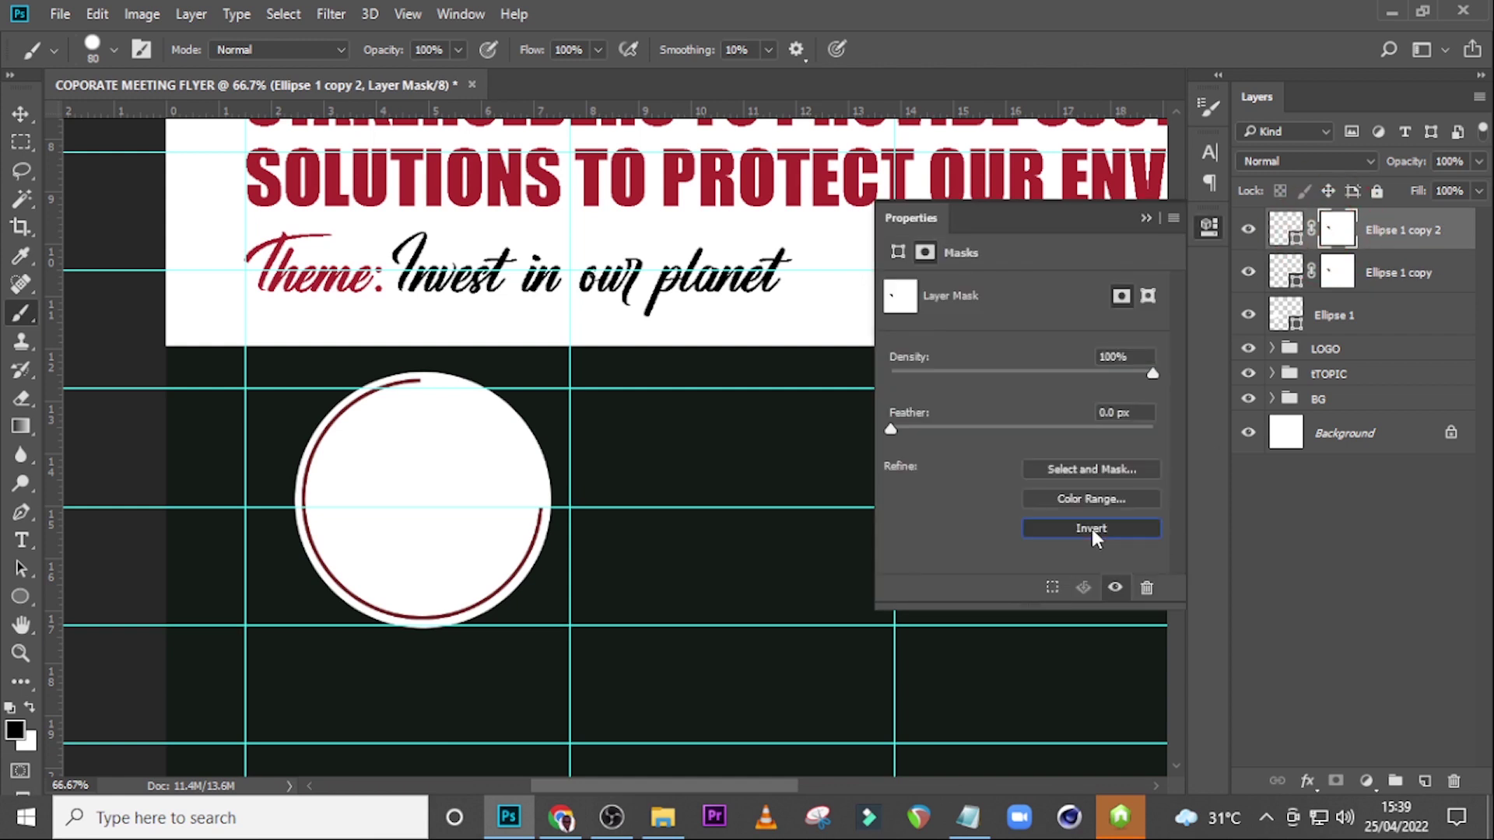
click(1149, 220)
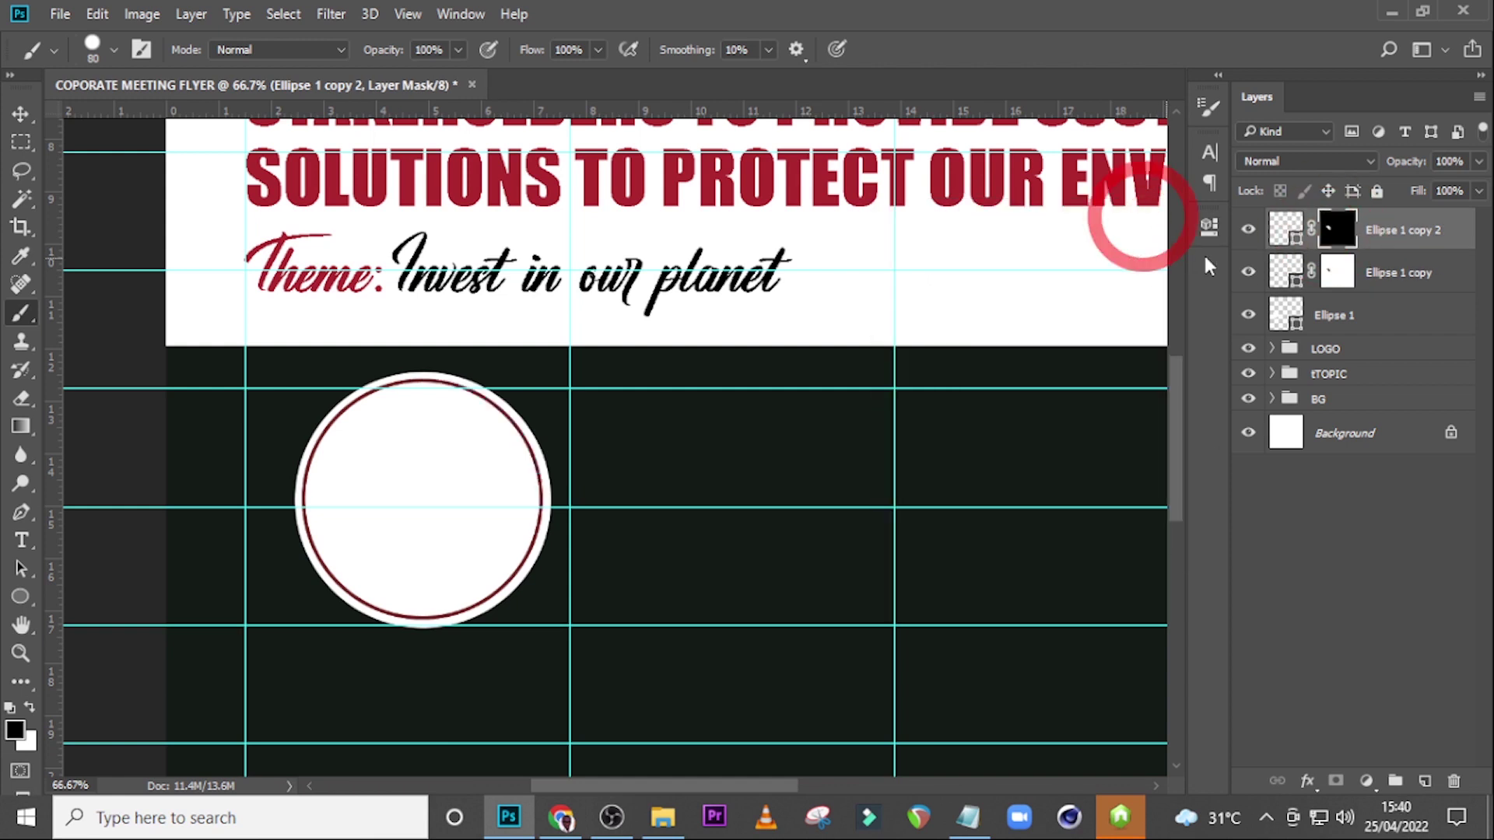
Step: Change the stroke style of the Ellipse 1 copy 2 ring from solid to dotted
click(1286, 228)
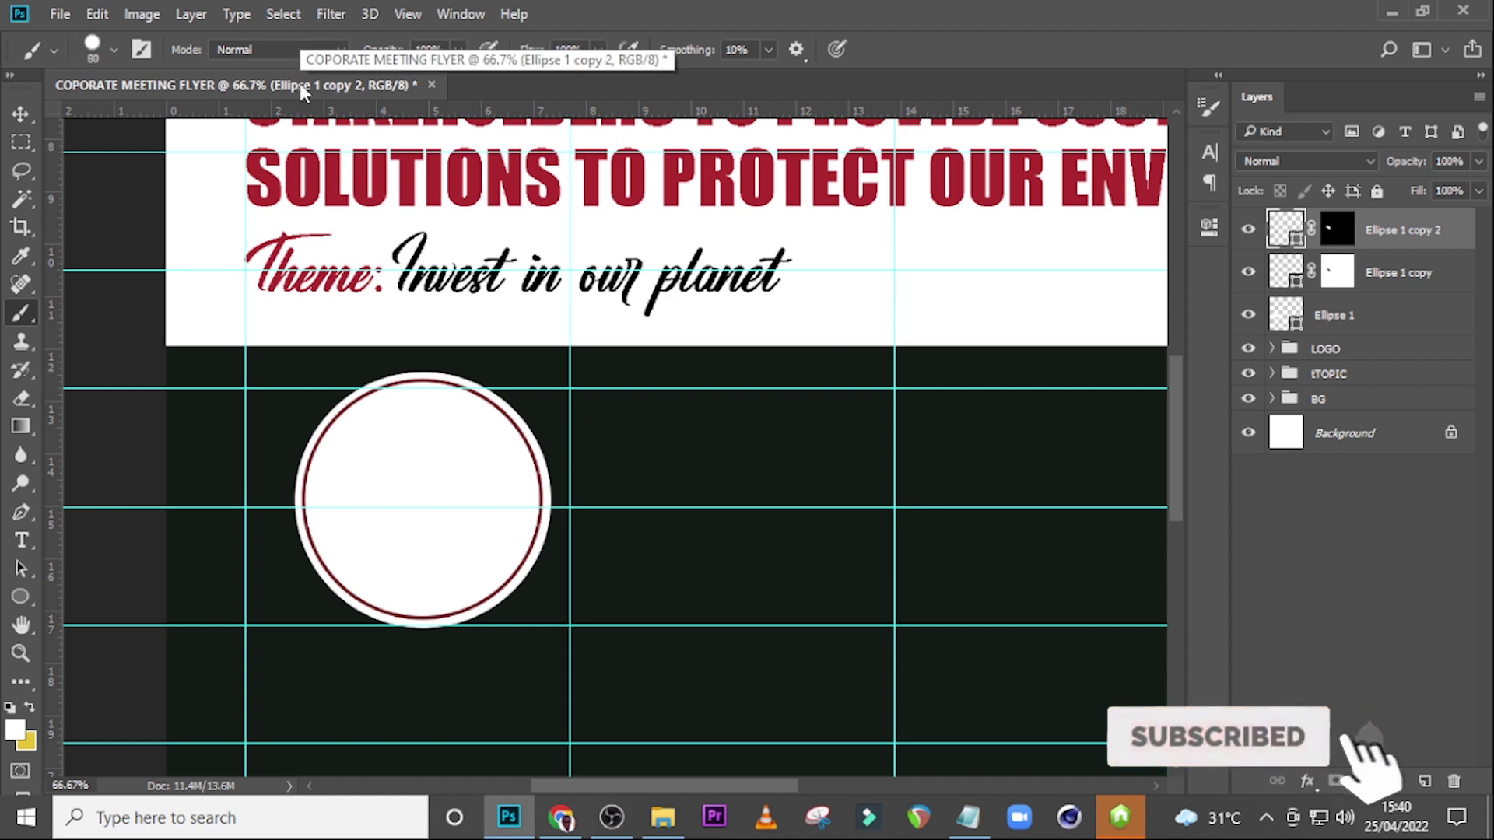
key(u)
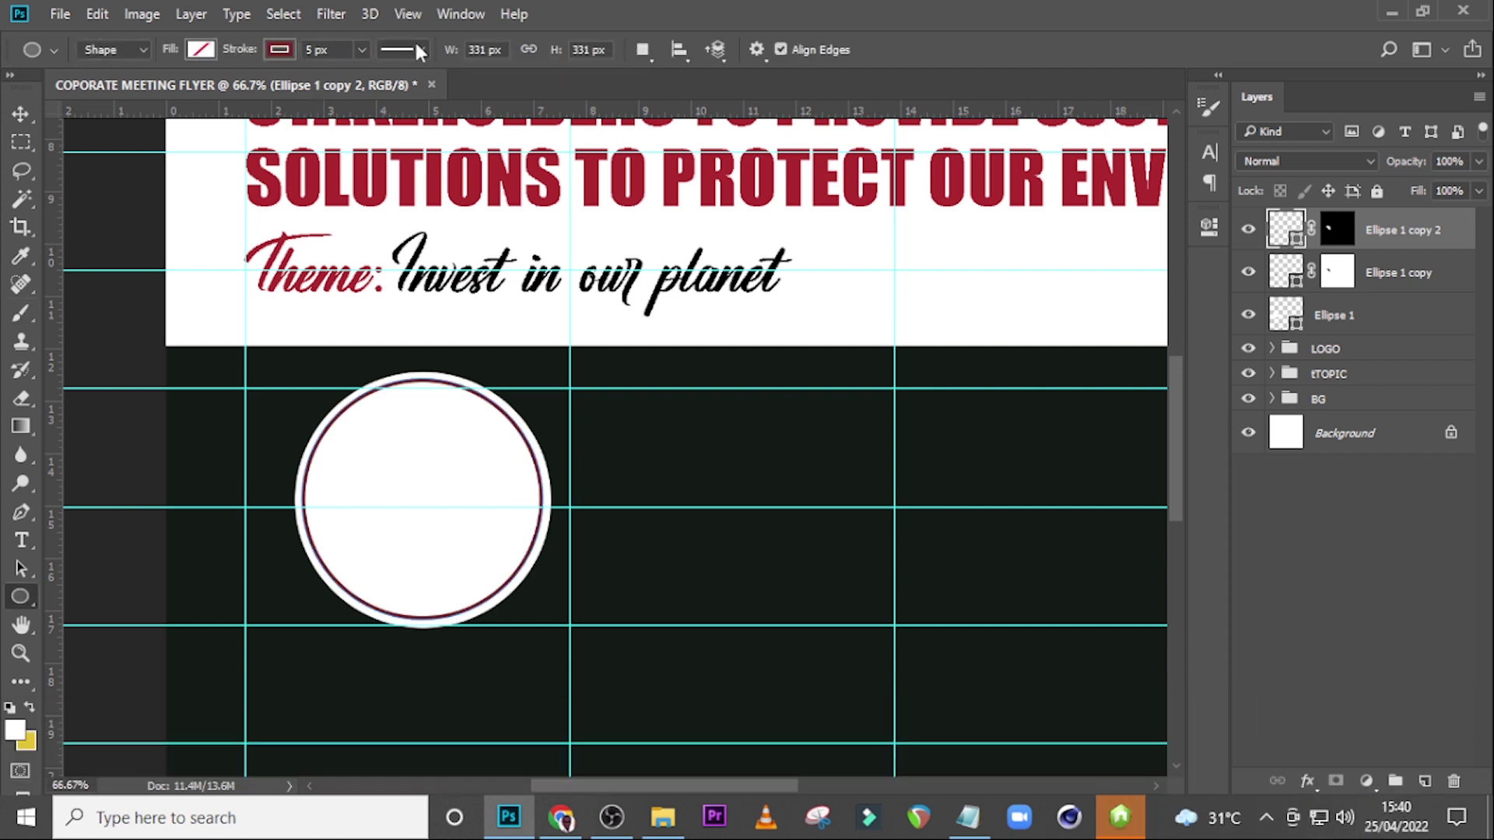
click(422, 49)
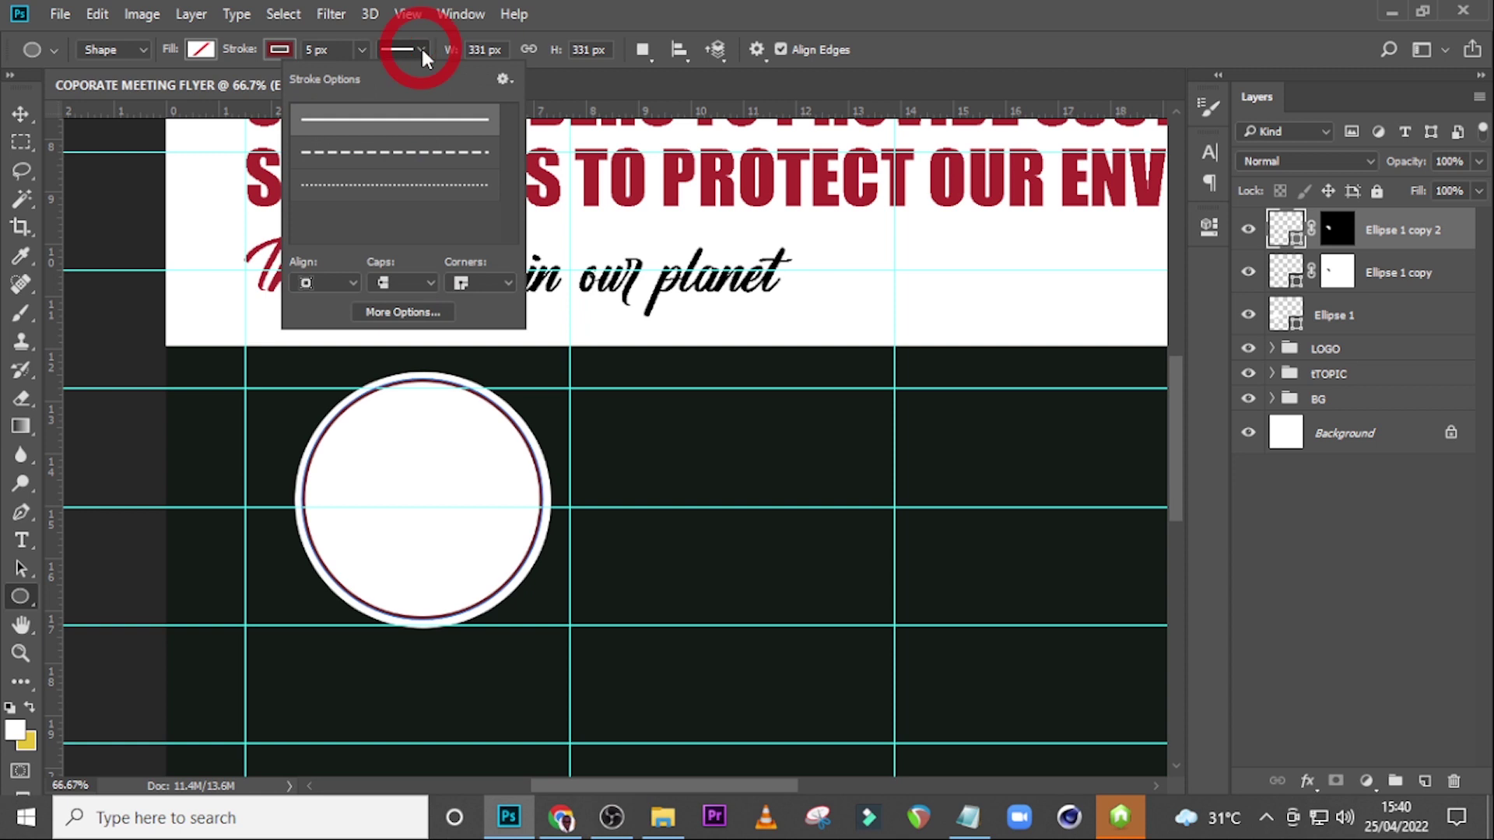
click(384, 195)
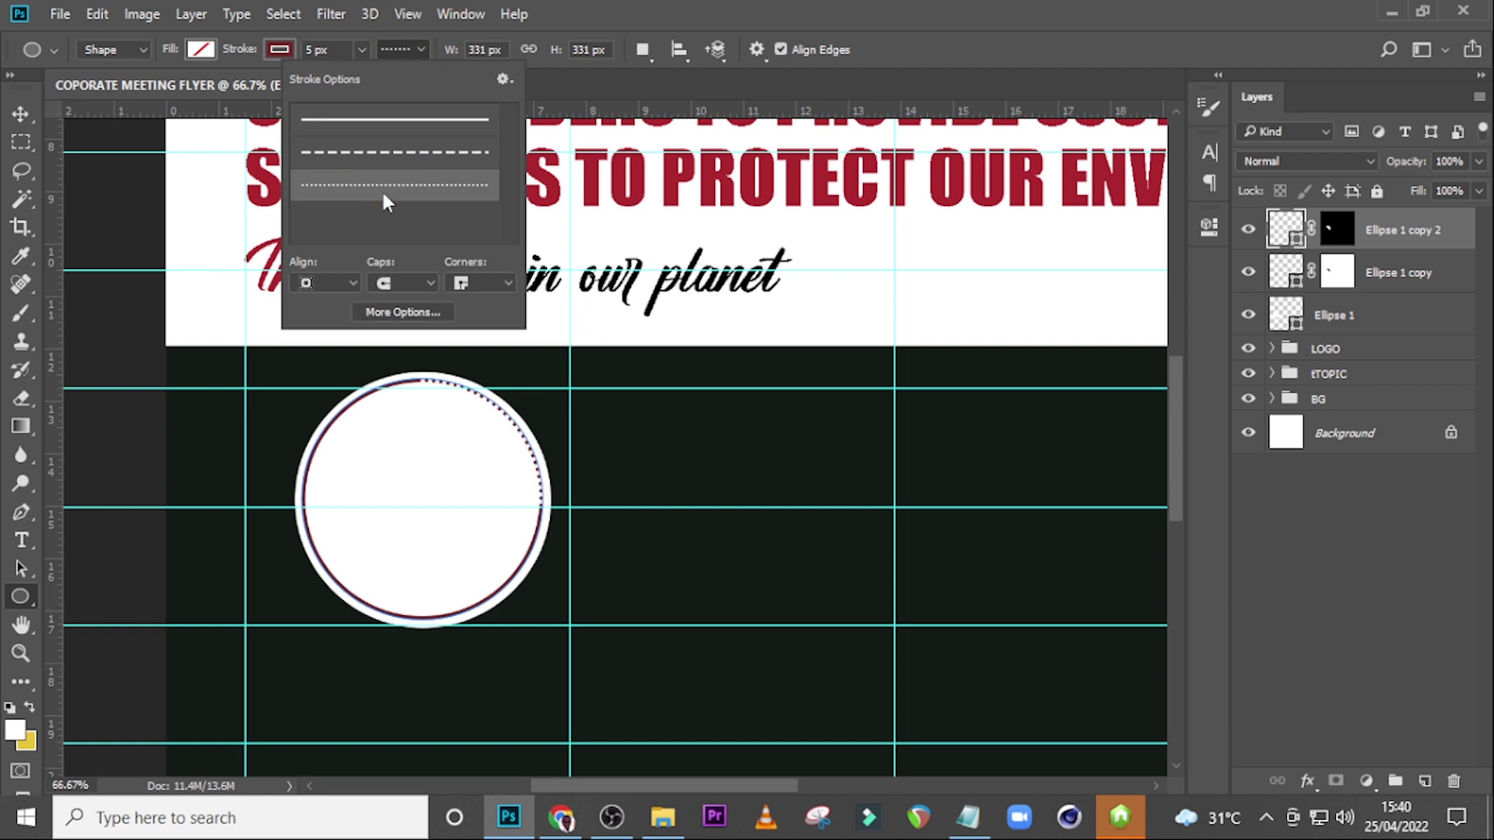
click(729, 10)
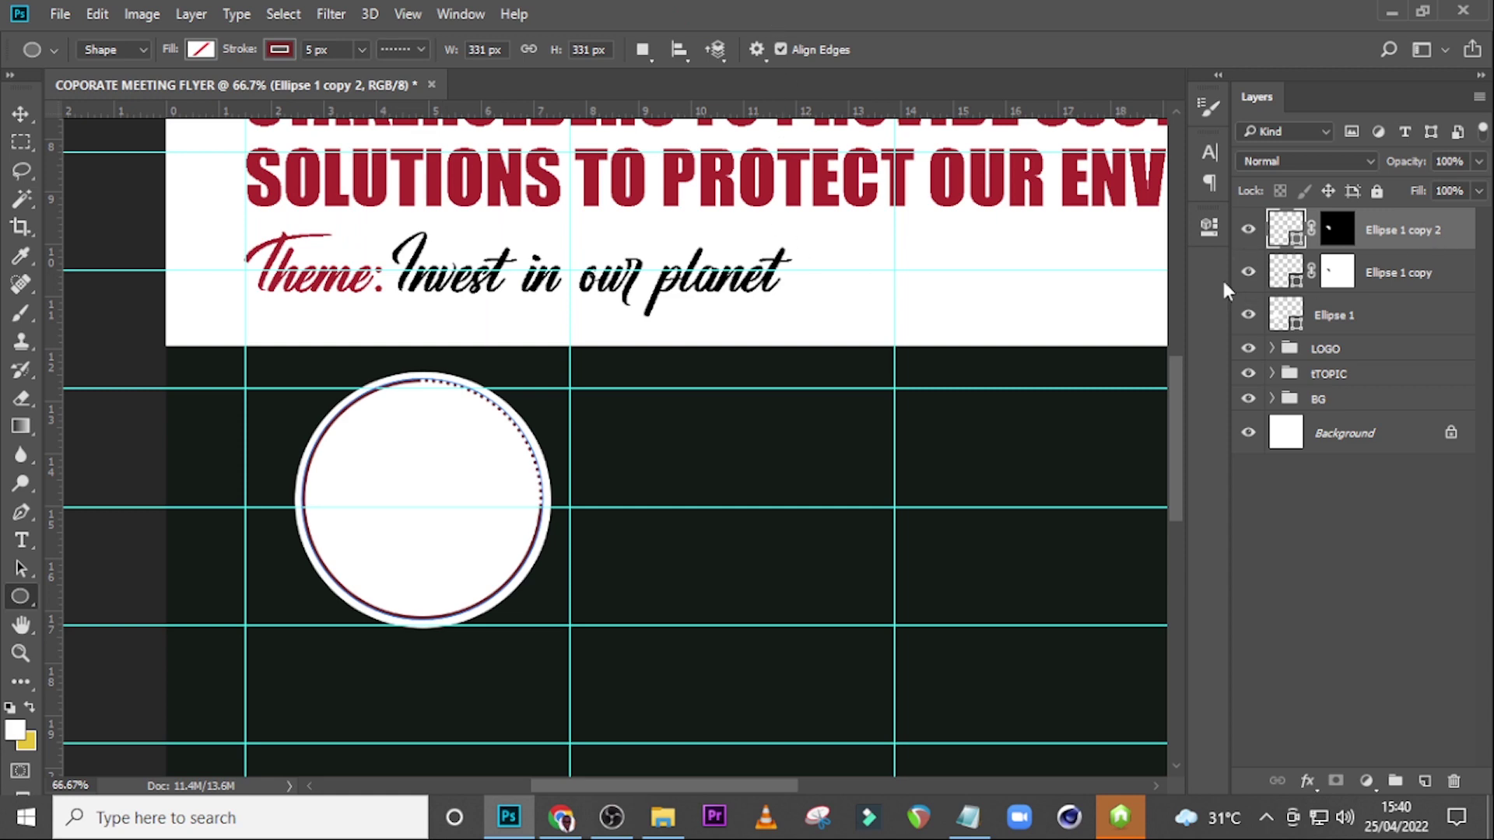
key(ctrl+equal)
key(ctrl+equal)
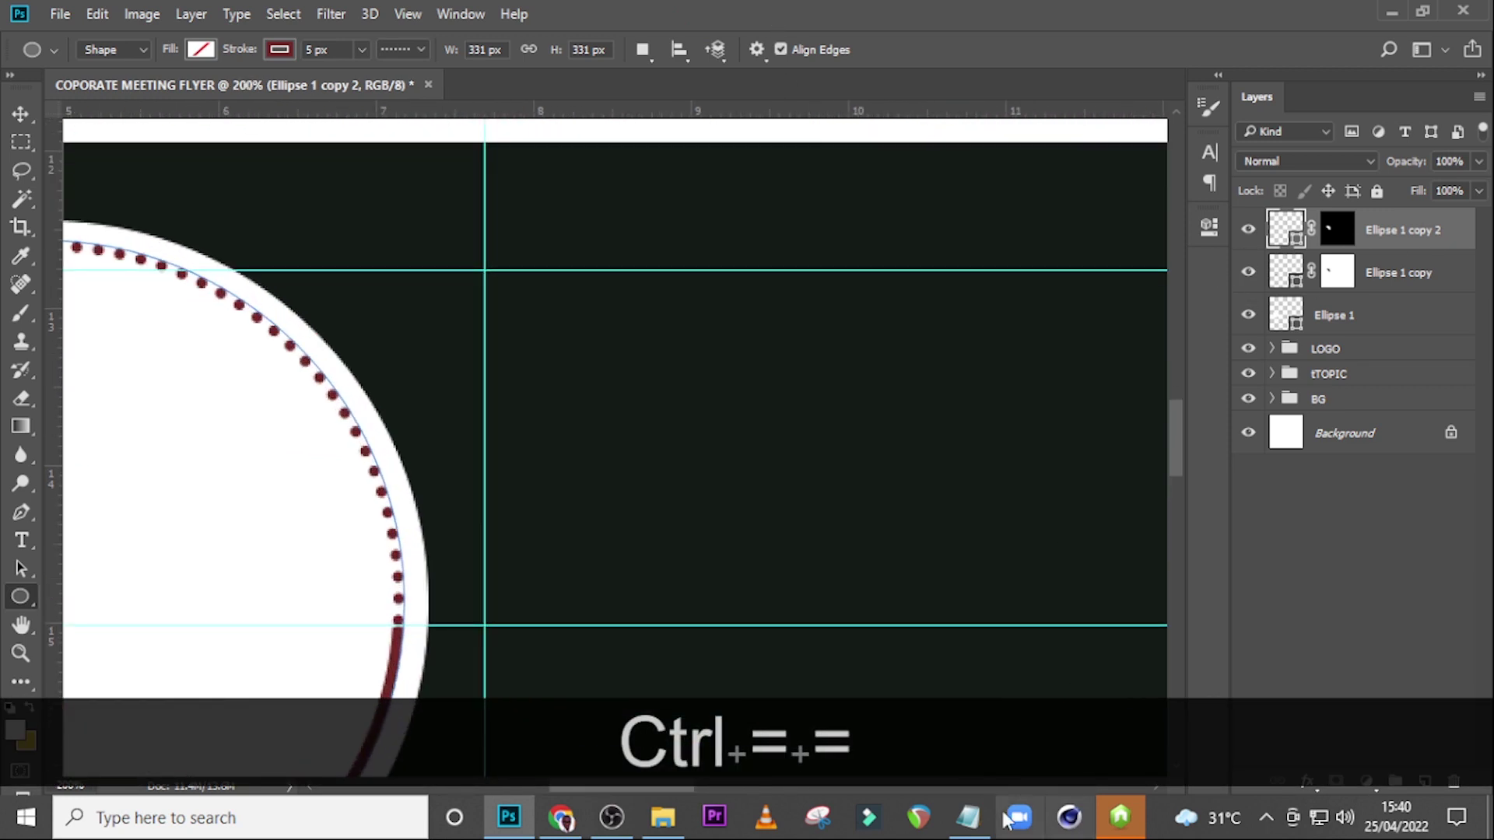
drag(662, 785, 610, 775)
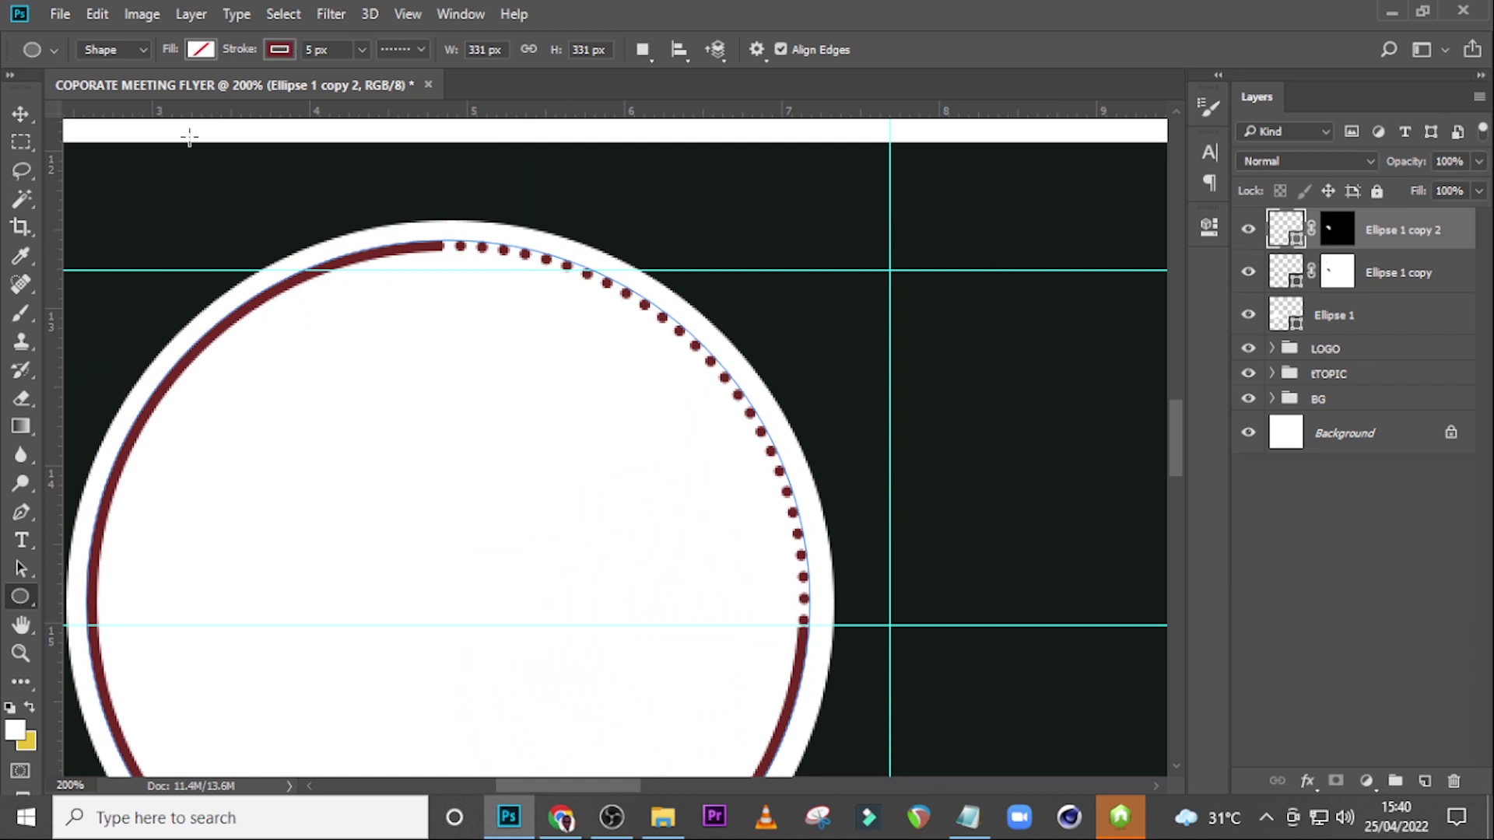
key(b)
click(113, 51)
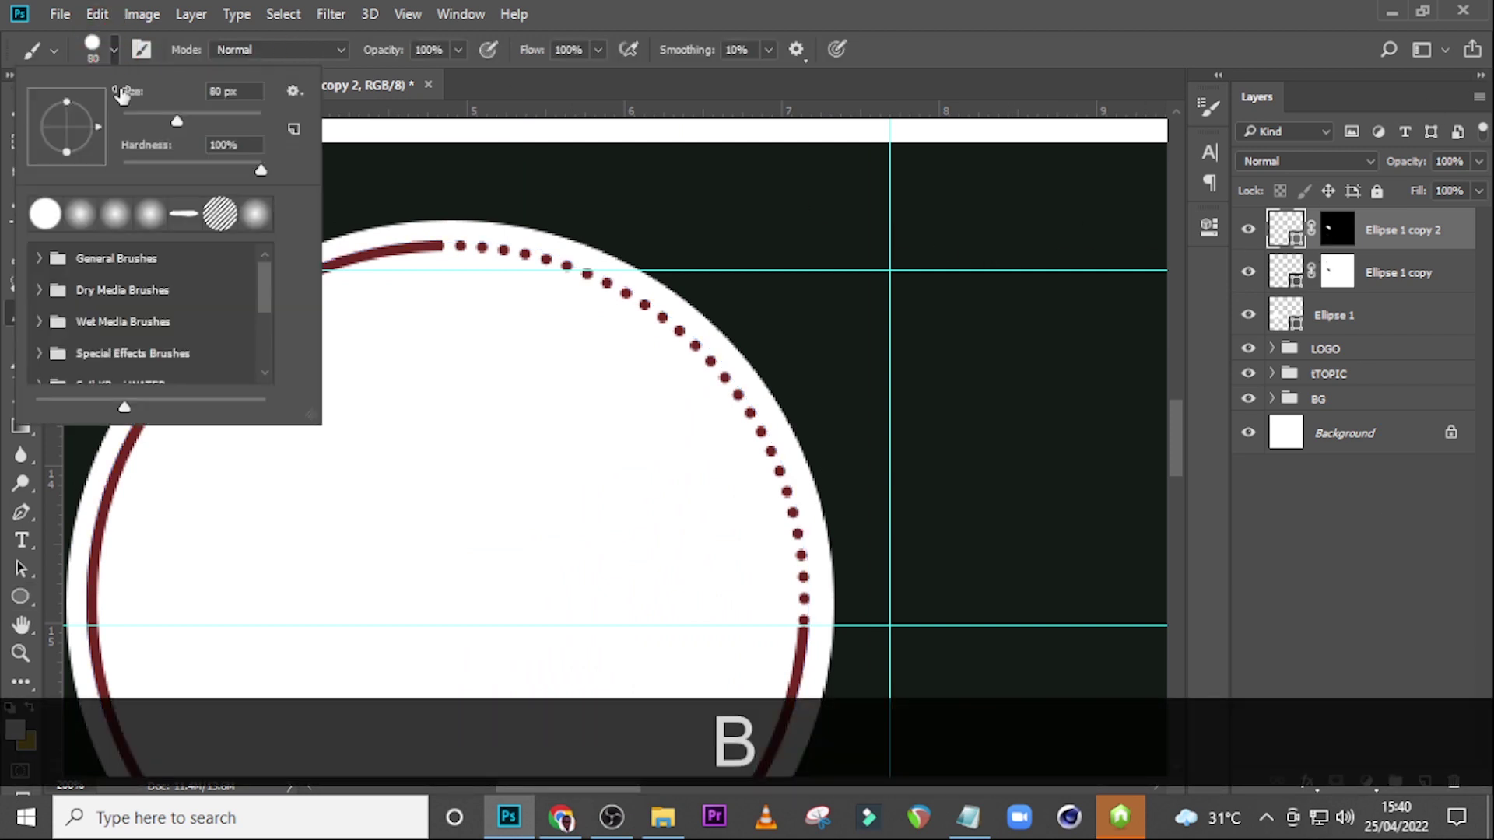
click(833, 3)
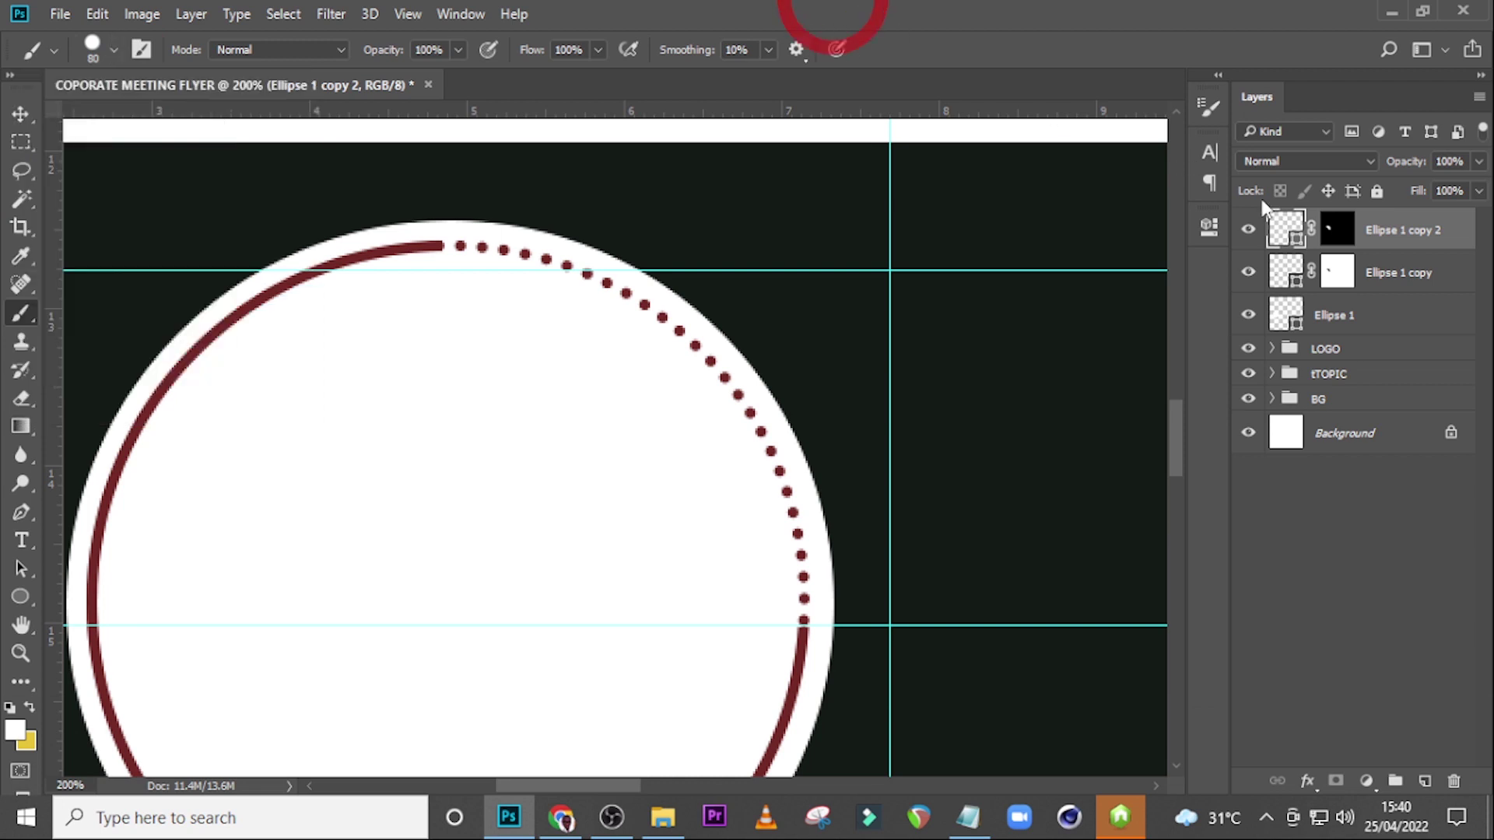
Step: Hide the dots at both ends of the dotted arc by painting black on the Ellipse 1 copy 2 mask with a 40 px brush
click(1338, 231)
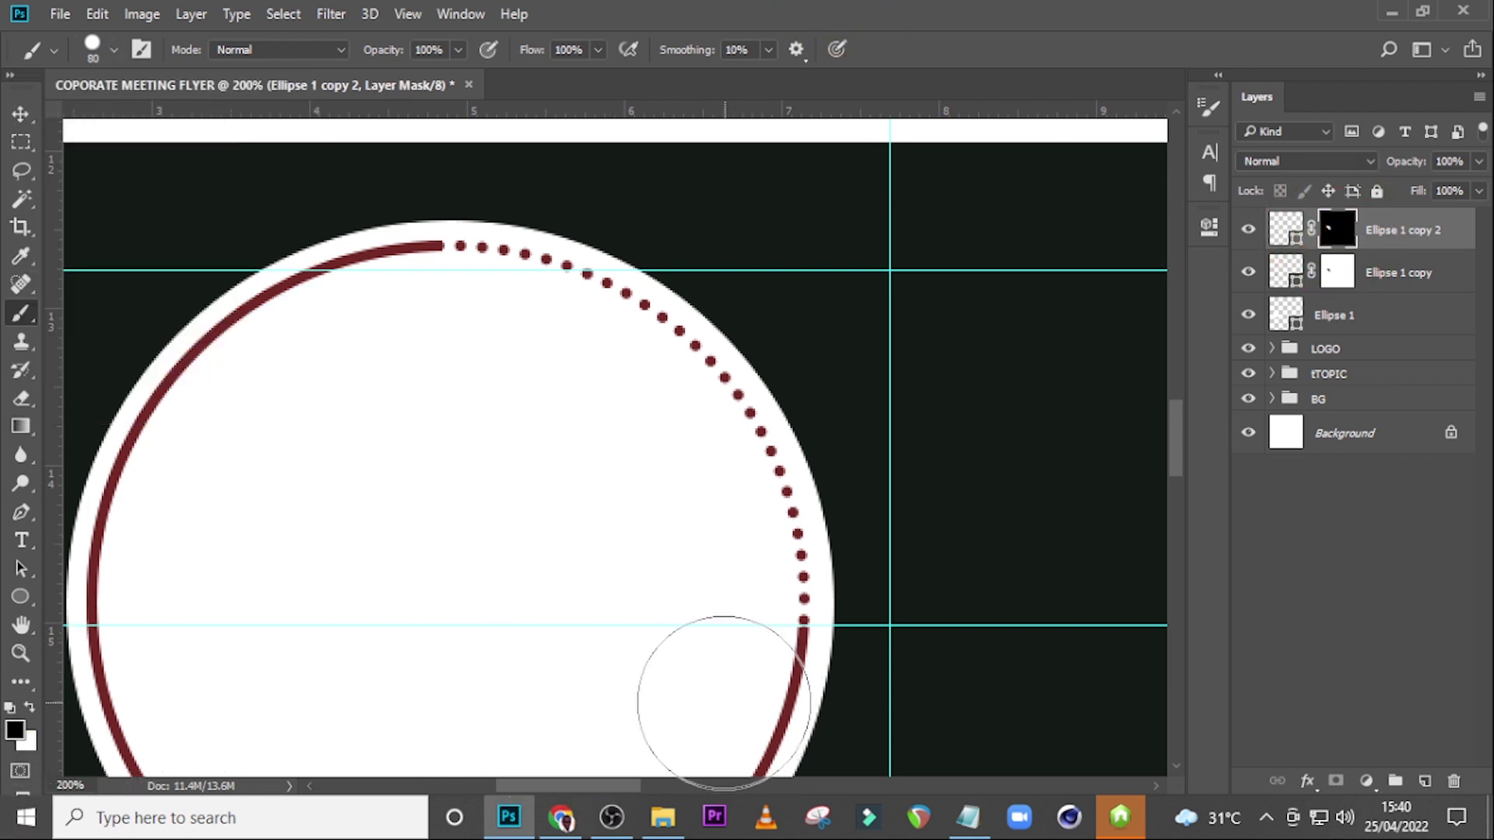
key(bracketleft)
key(bracketleft)
key(bracketleft)
key(bracketleft)
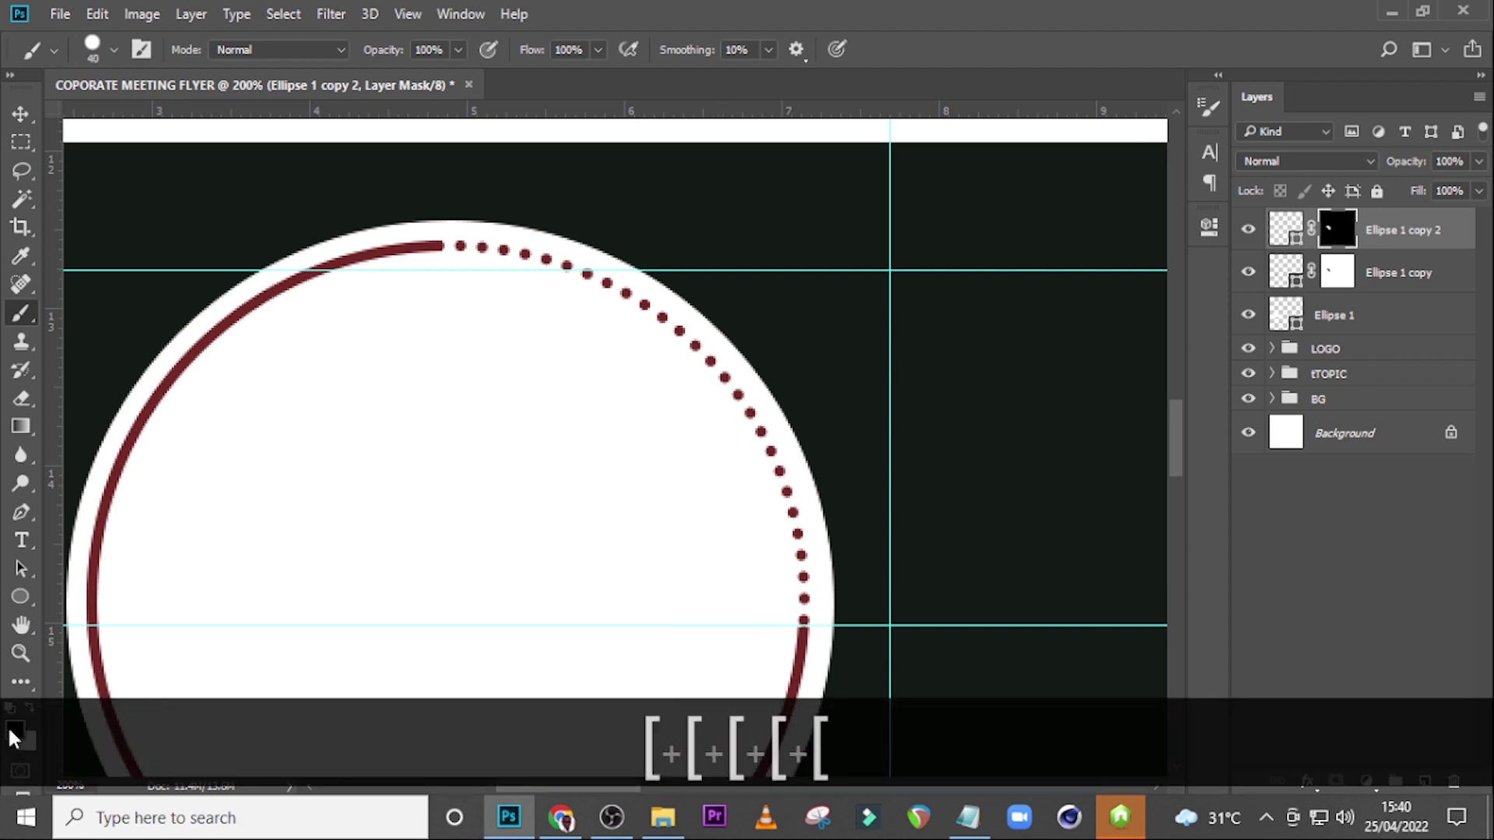
click(808, 637)
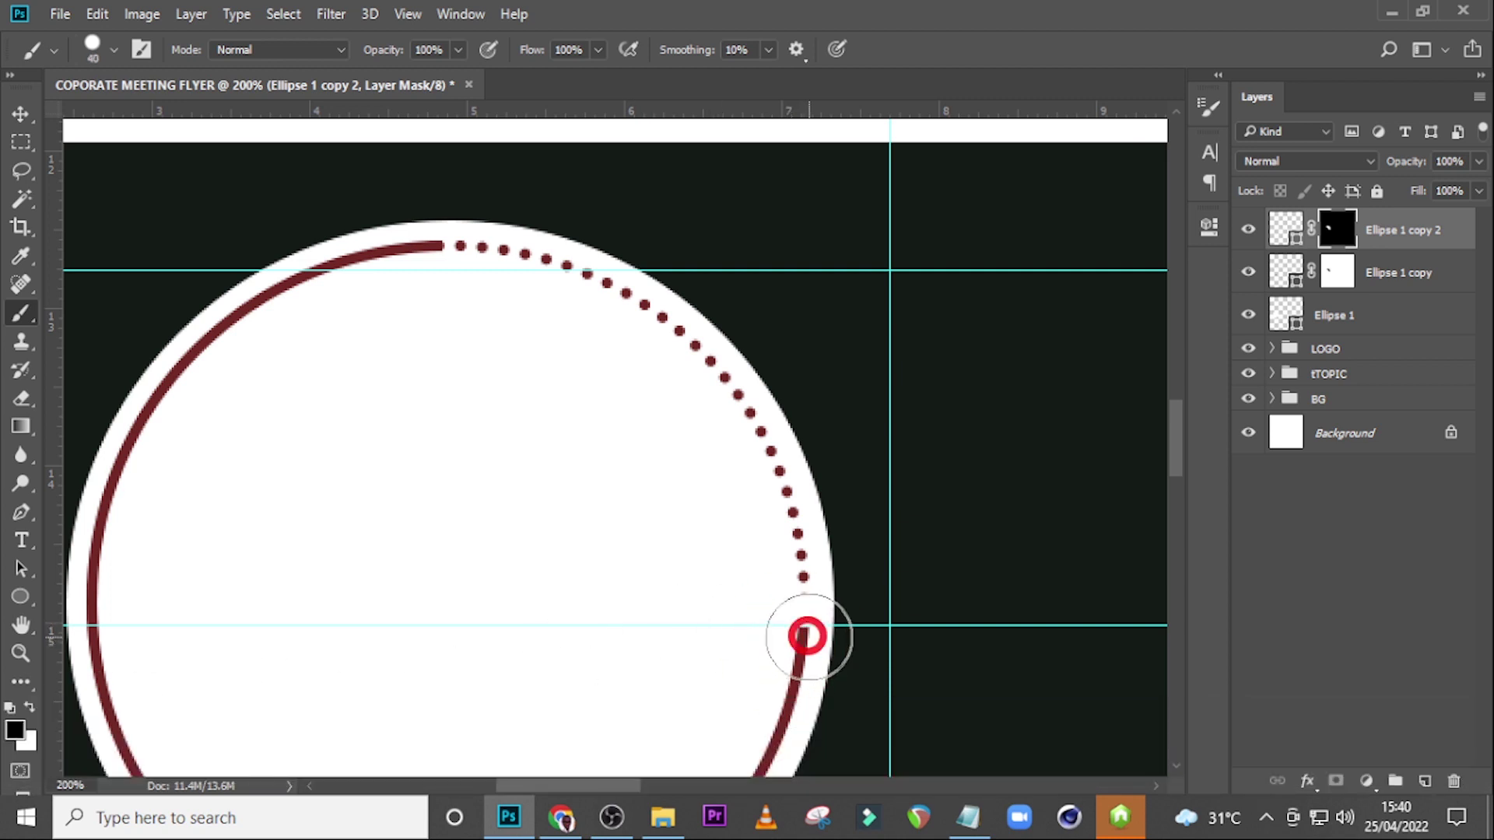
click(809, 633)
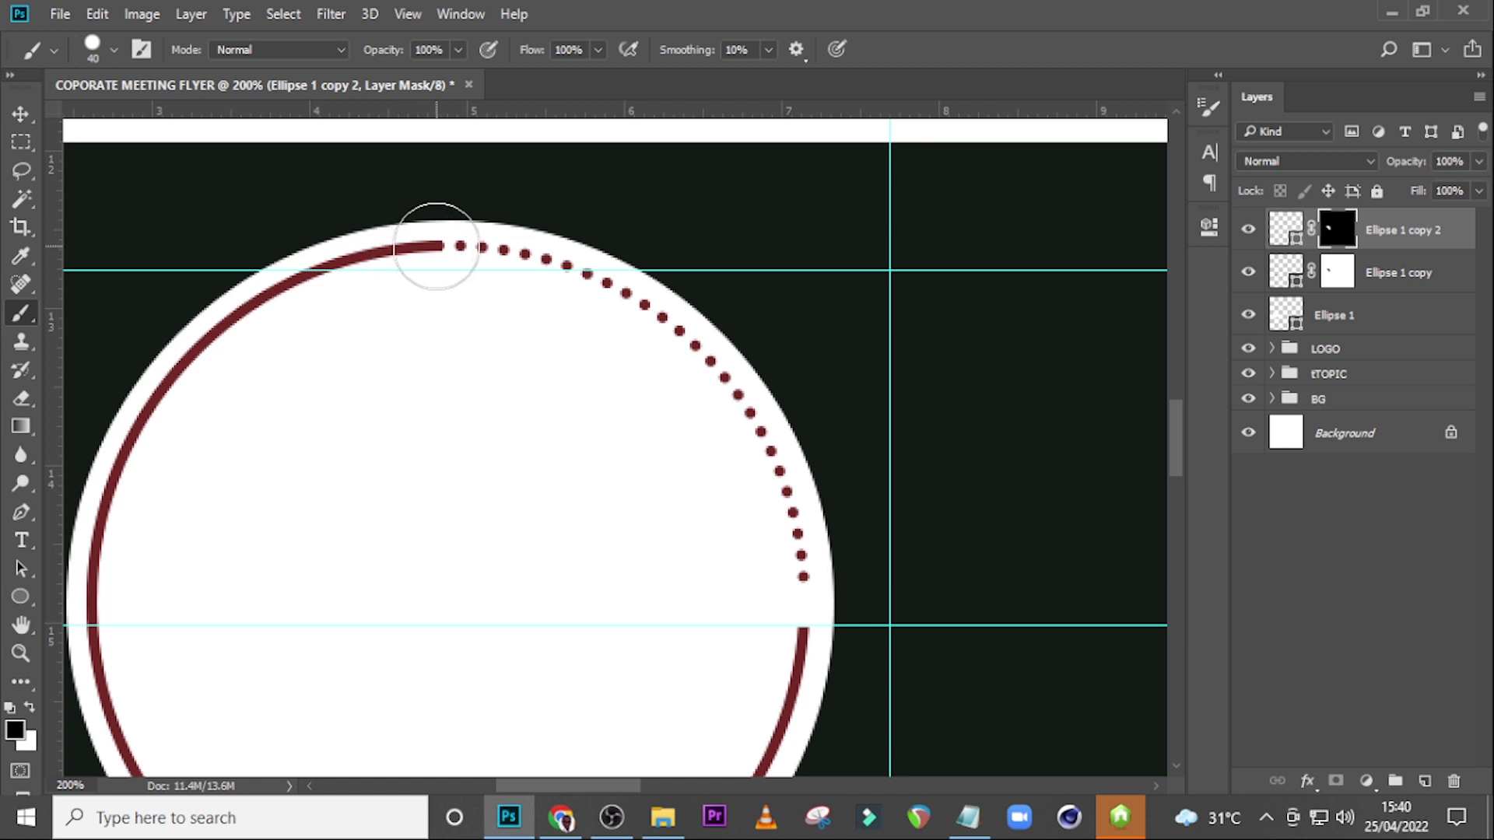
click(445, 243)
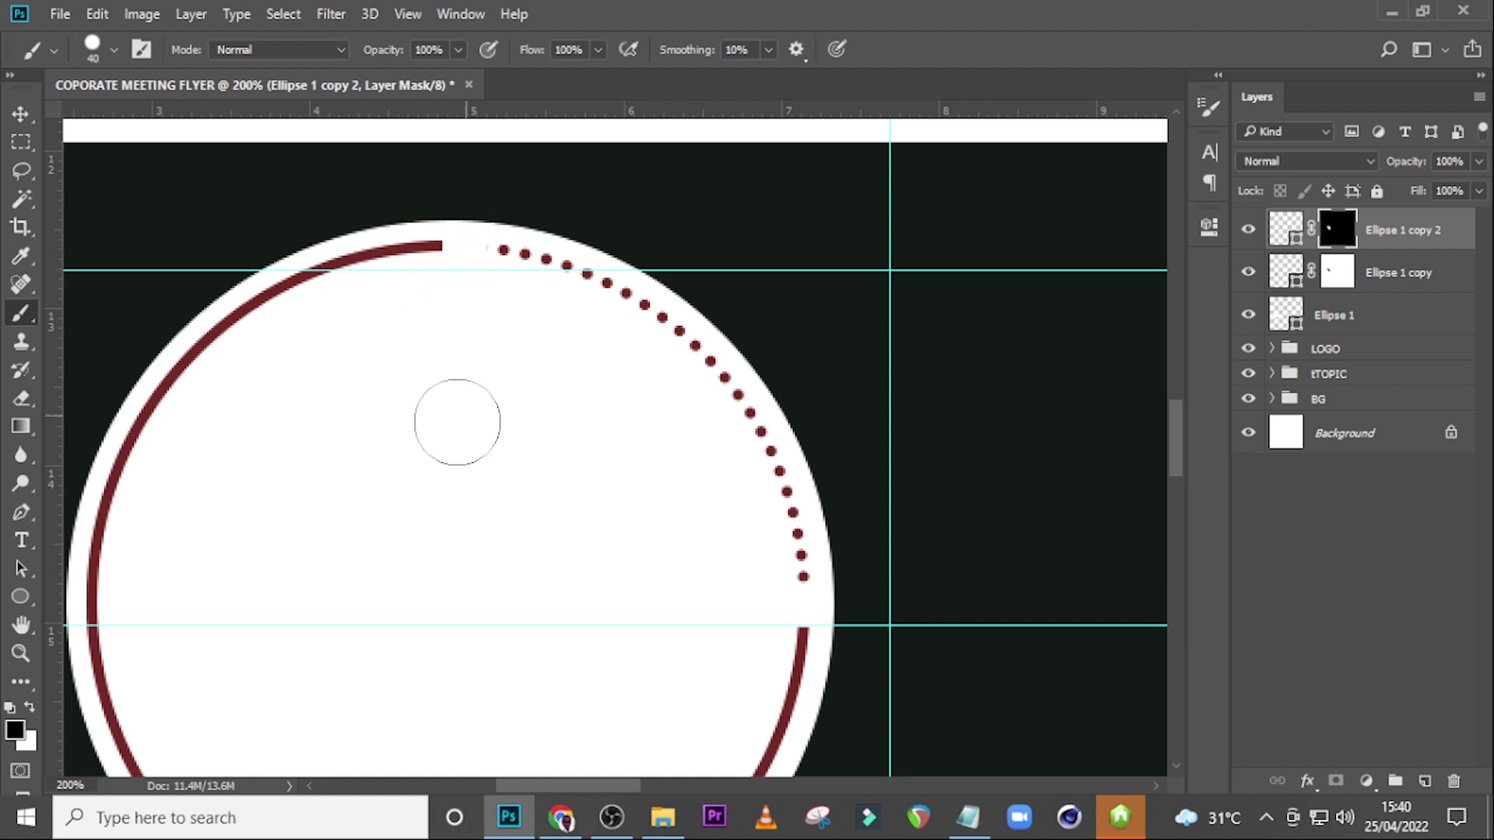
Step: Create a new layer and paint a single 40 px dot inside the circle in dark red sampled from the ring
click(1426, 781)
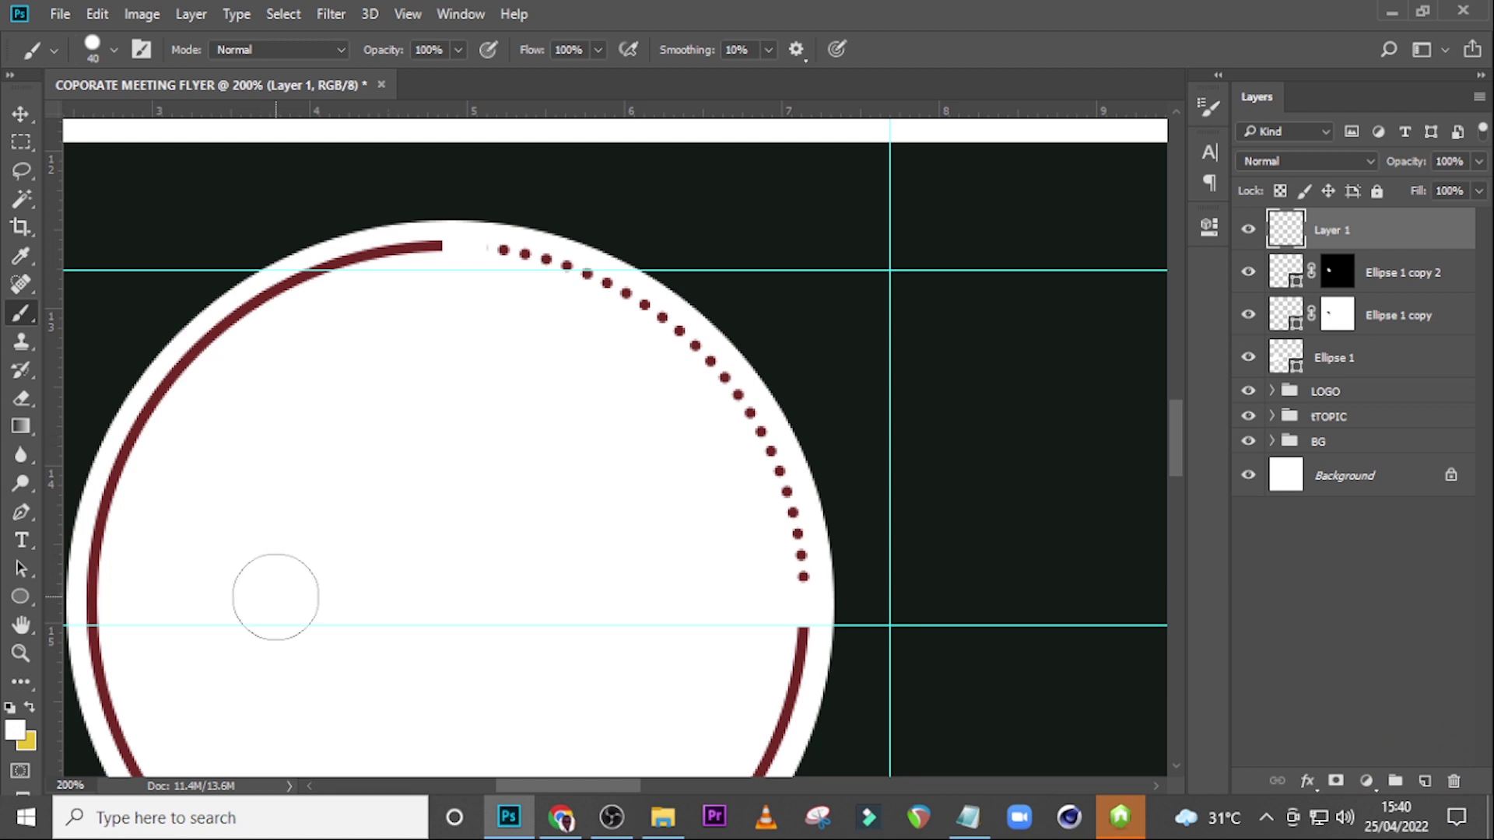
key(alt)
alt+click(433, 243)
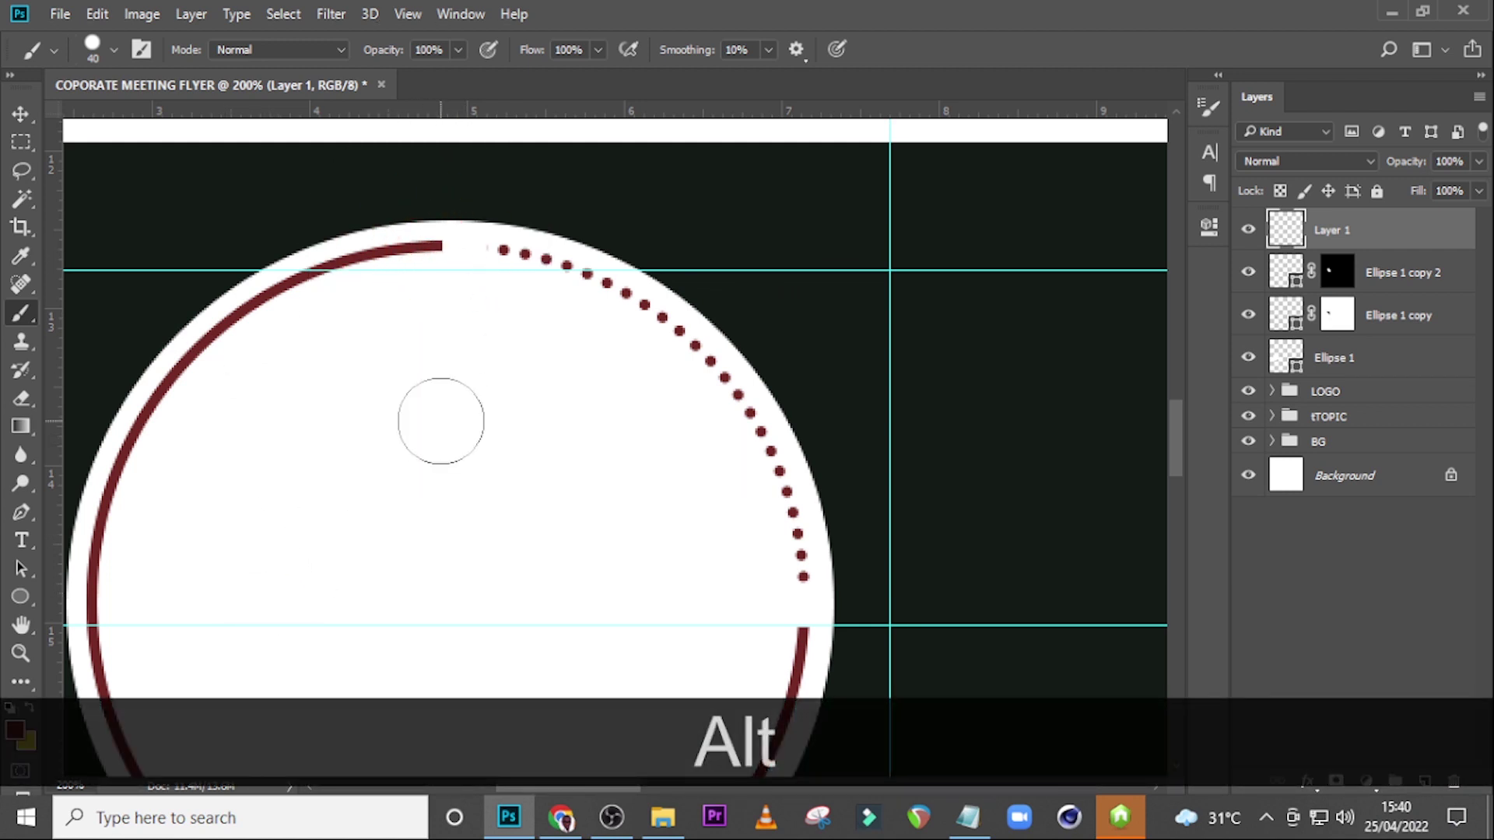
click(440, 421)
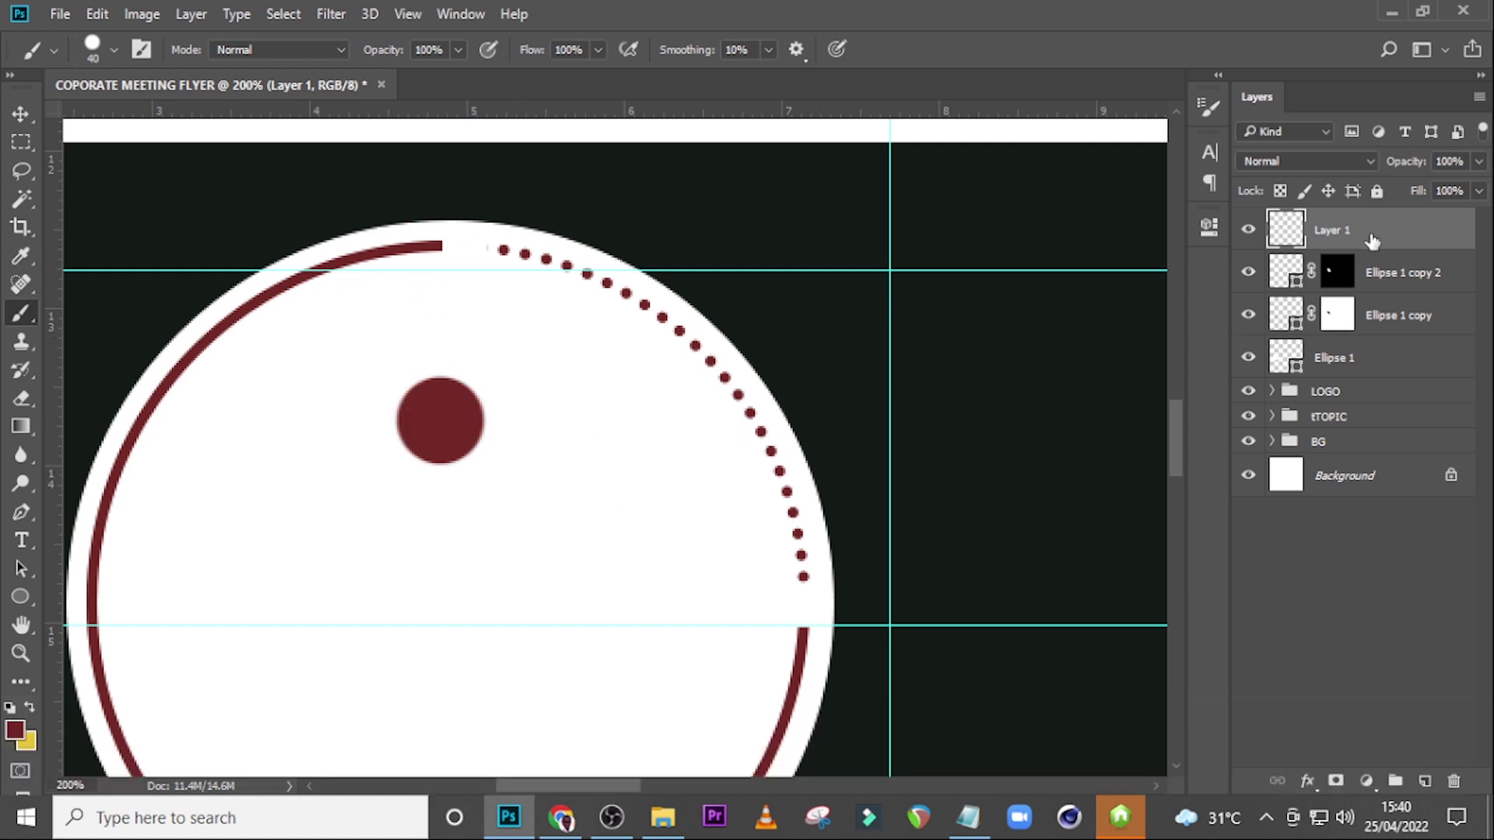
Step: Convert the dot layer to a smart object, shrink it and move it onto the solid ring's upper end
right_click(1372, 242)
click(1000, 386)
key(ctrl+t)
drag(489, 374, 431, 244)
key(alt+shift+Return)
key(v)
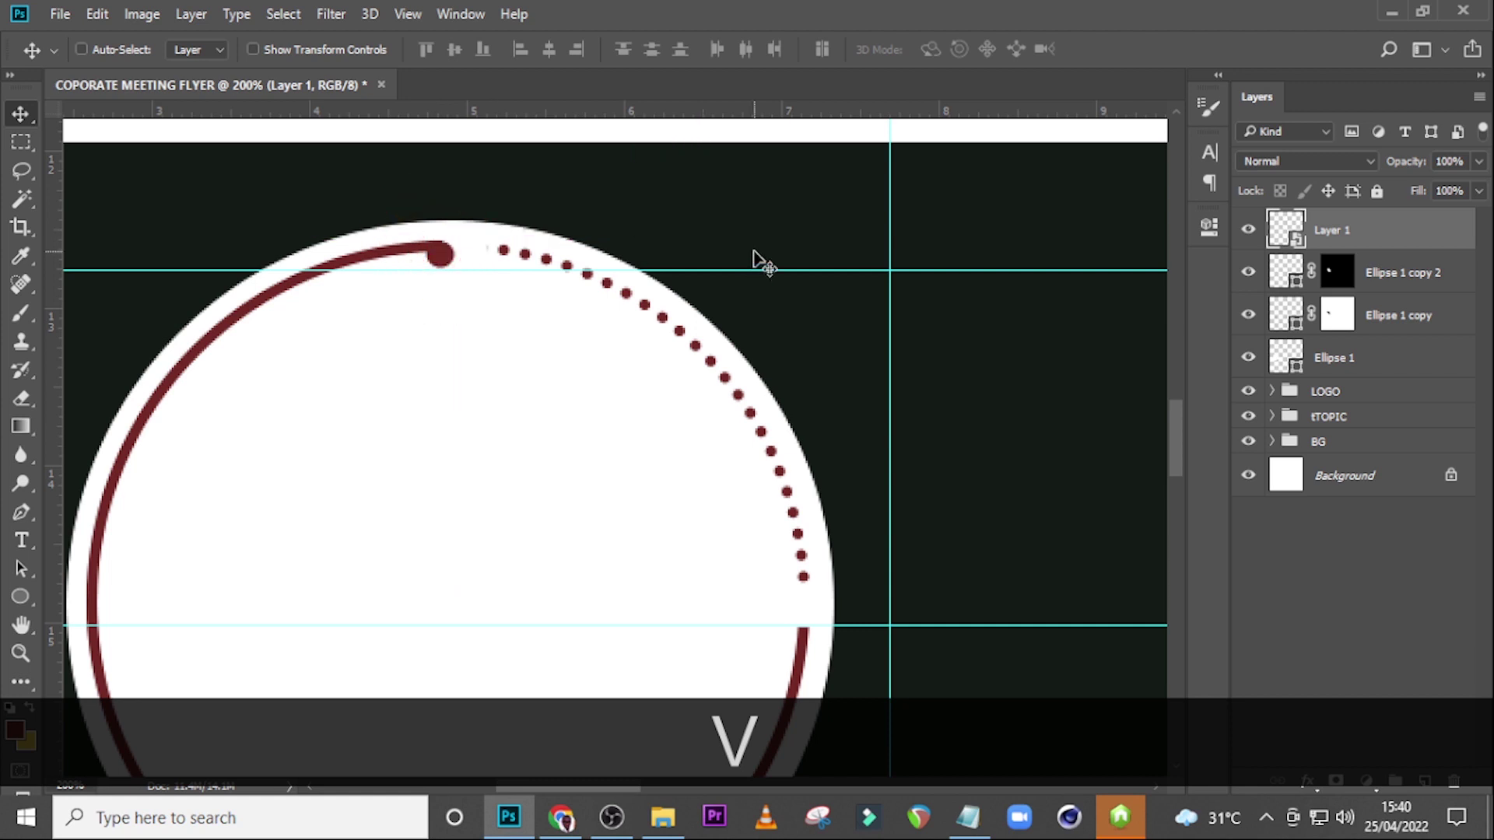
Step: Nudge the small dot until it is centred on the upper end of the solid ring
key(Up)
key(Up)
key(Up)
key(Up)
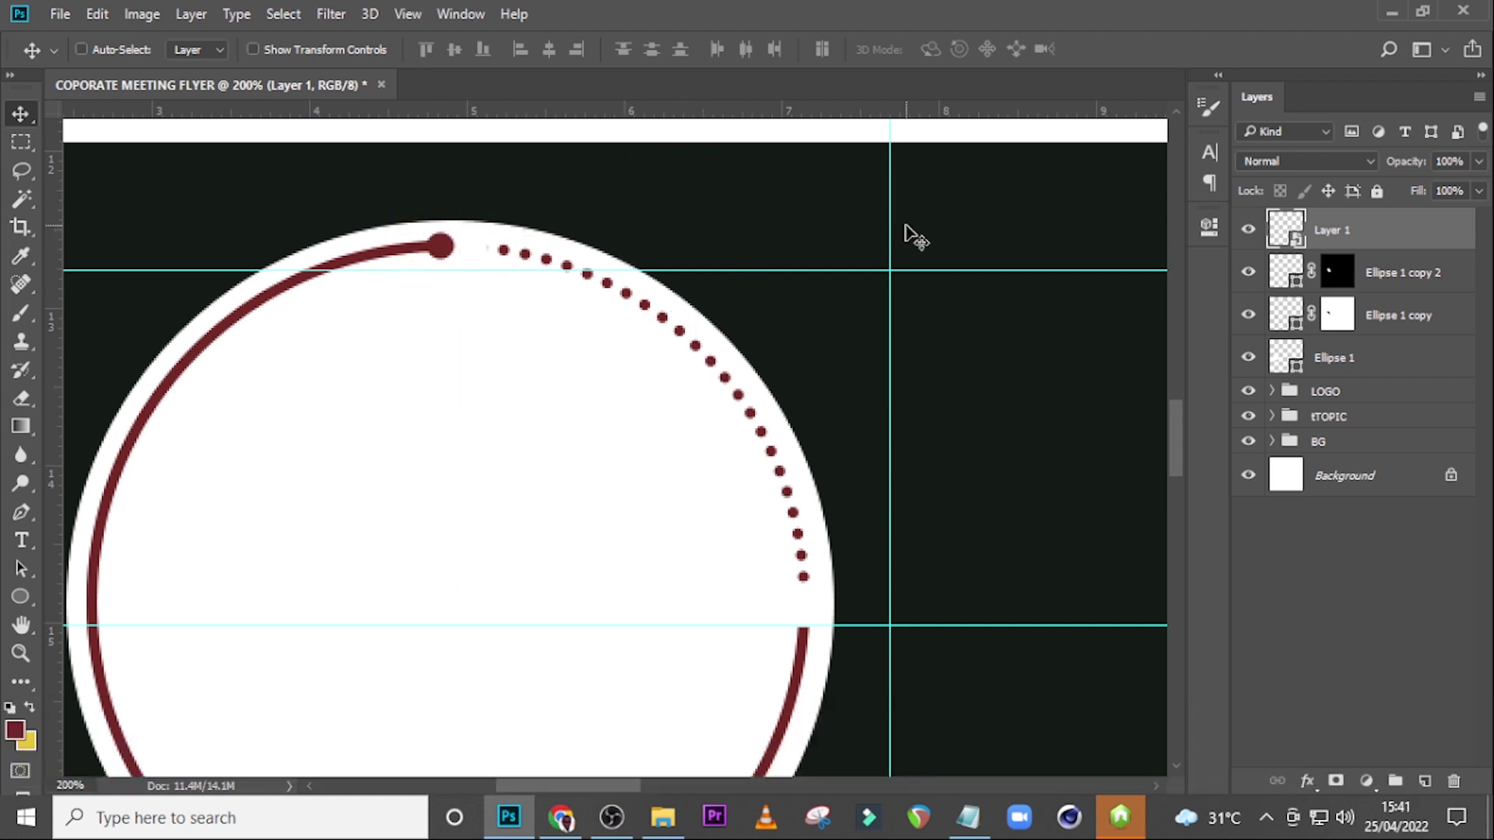
key(Right)
key(Right)
key(Up)
key(Down)
Step: Duplicate the dot and align the copy with the solid ring's other end, on the circle's right side
key(ctrl+j)
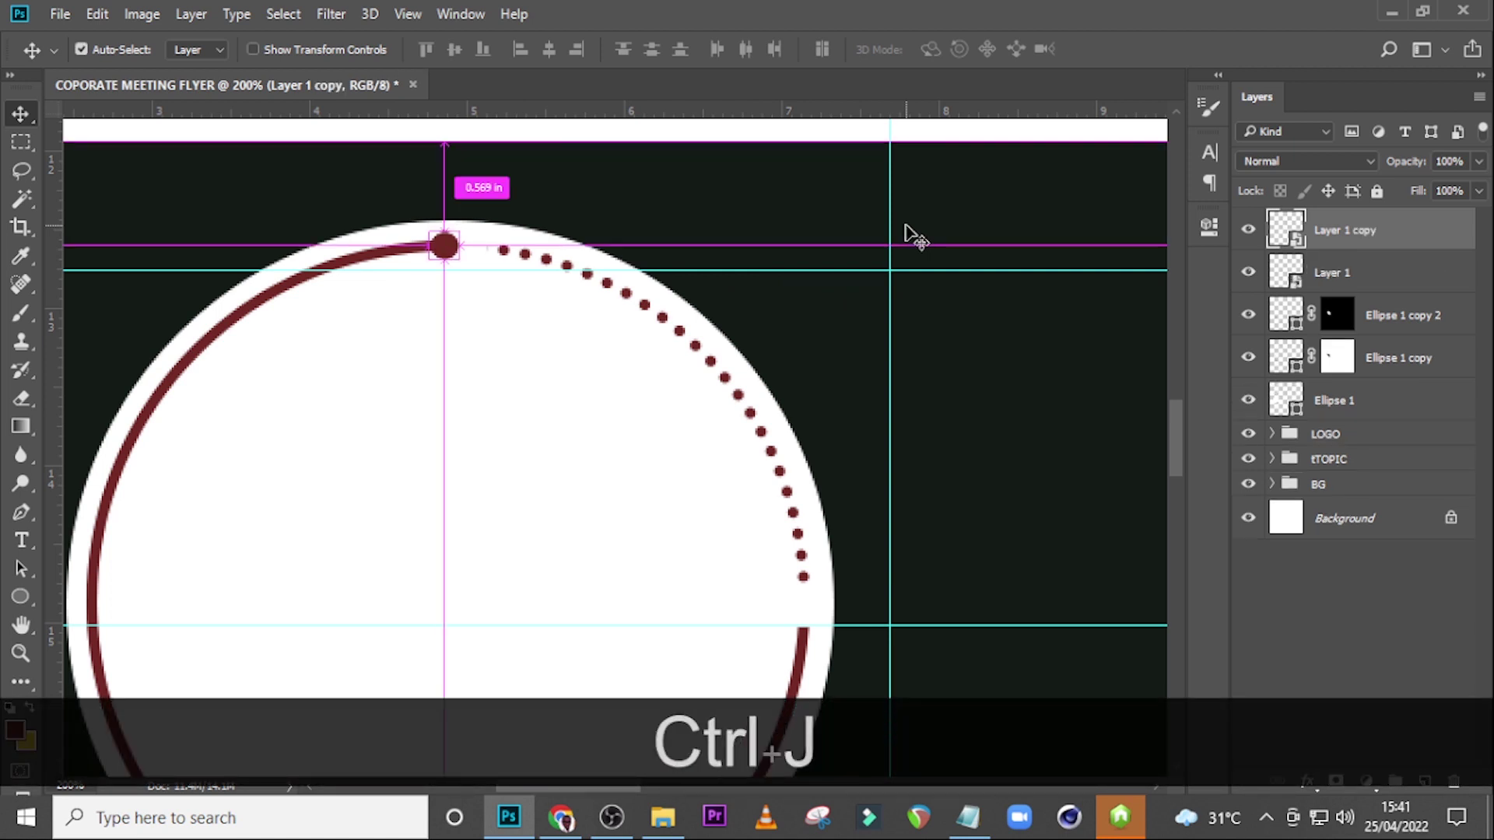
key(v)
drag(480, 257, 835, 617)
key(Right)
key(Right)
key(Right)
key(Right)
key(Right)
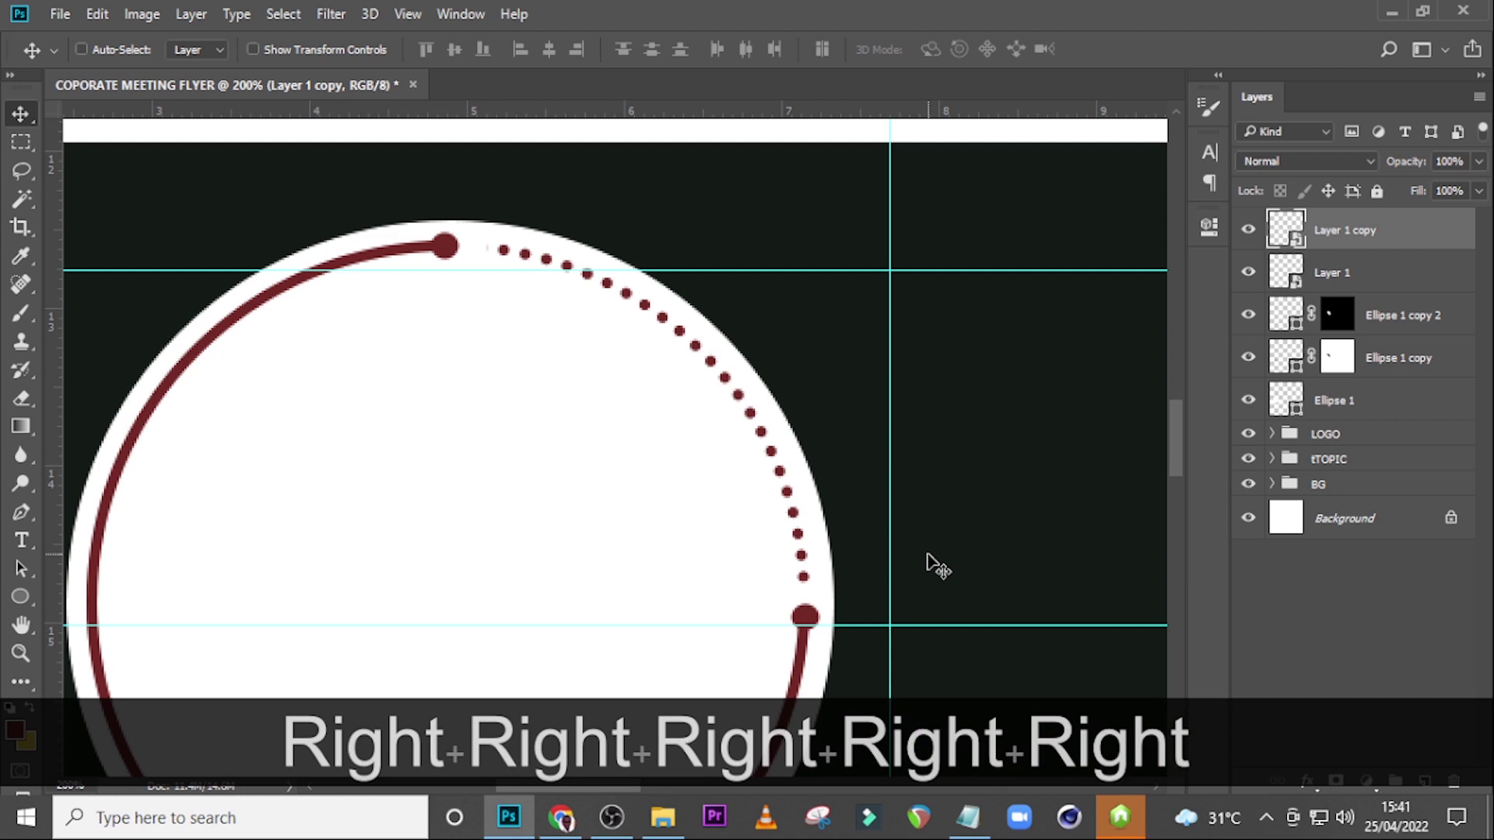
key(Left)
key(Up)
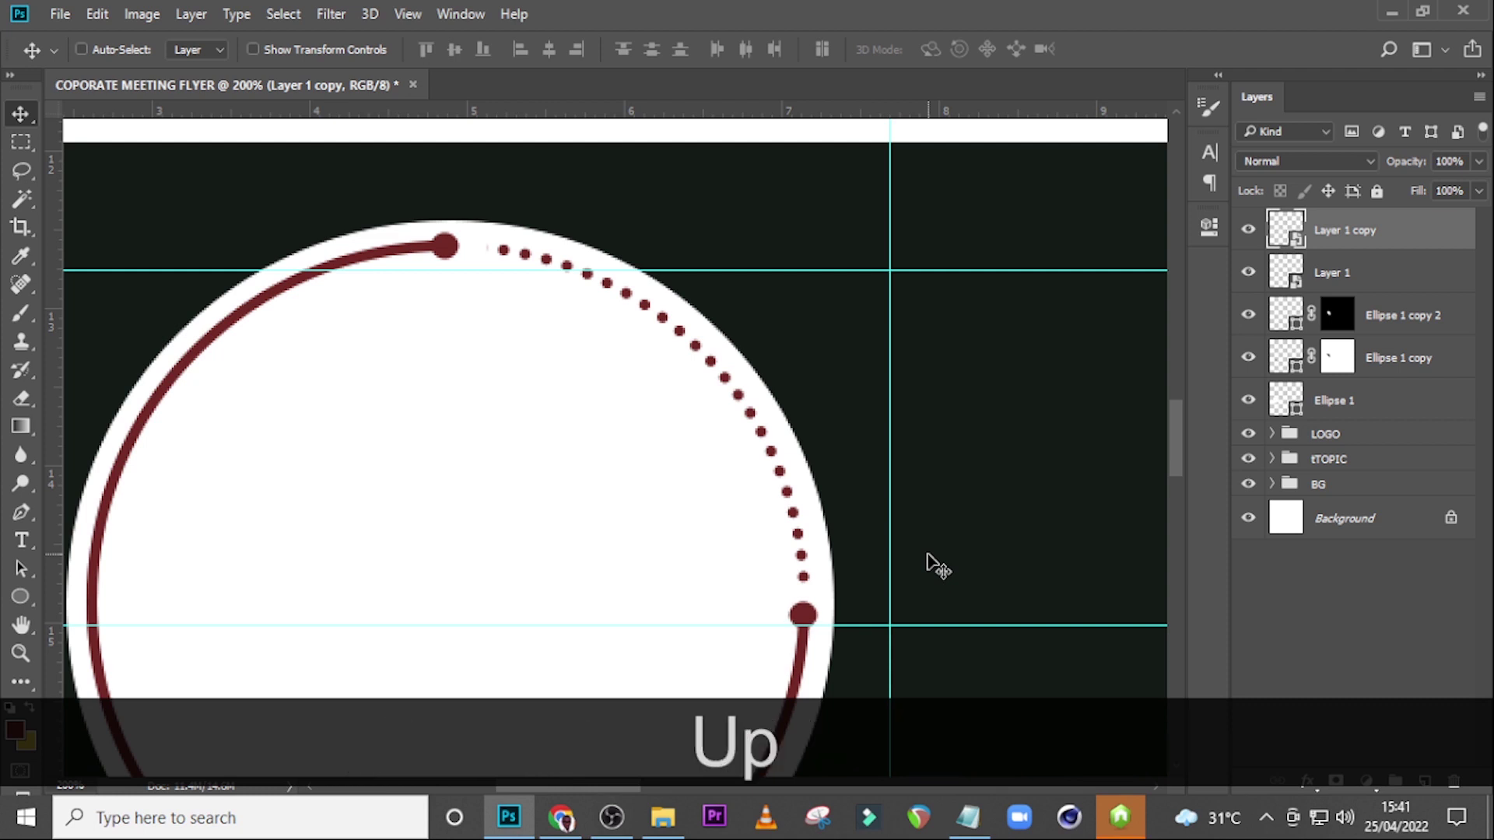
Step: Duplicate the white Ellipse 1 circle and move the copy to the top of the layer stack
key(ctrl+0)
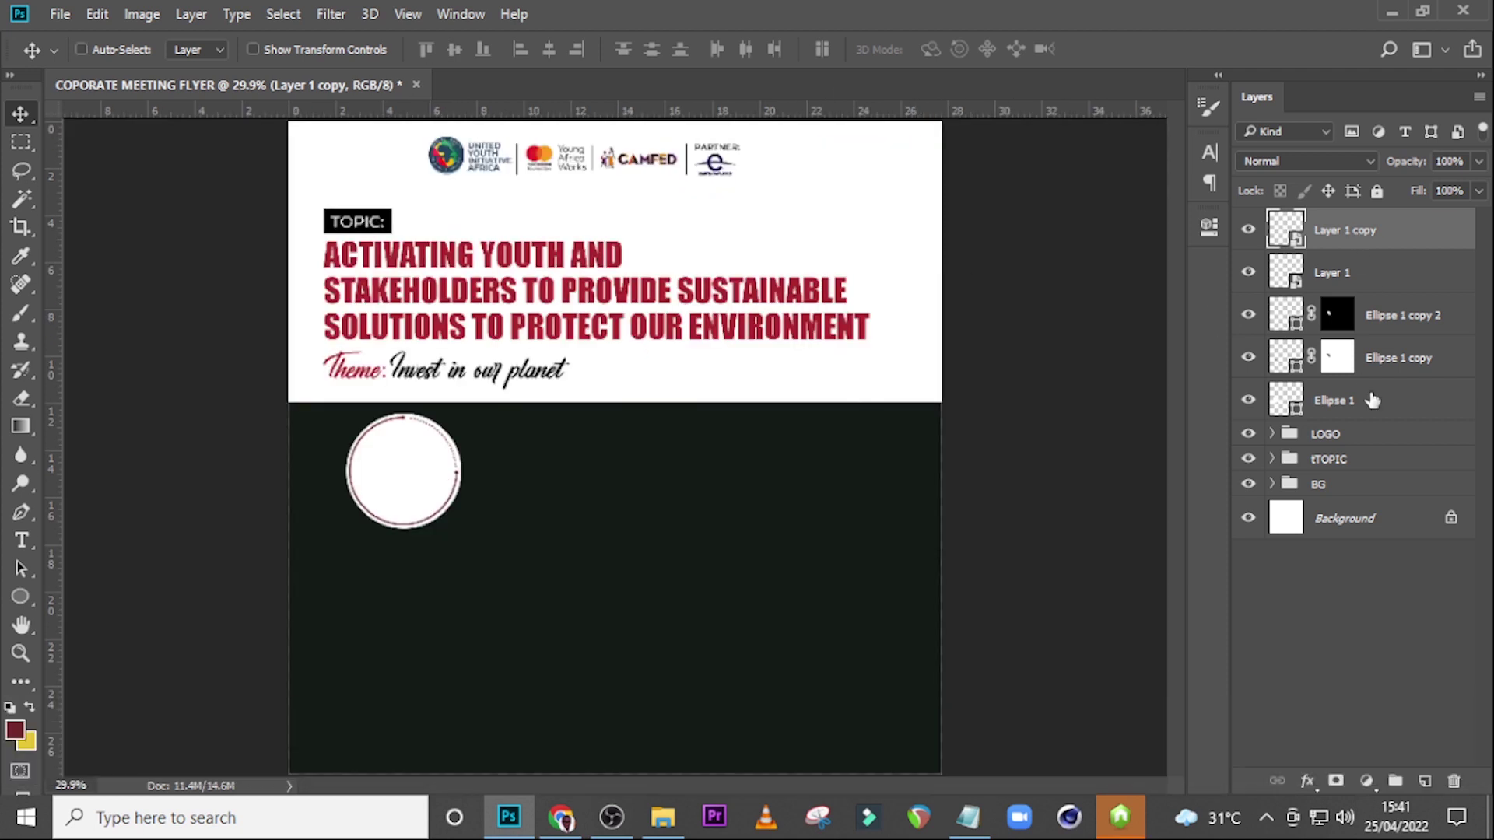
click(1373, 400)
click(1248, 399)
click(1249, 399)
click(1347, 402)
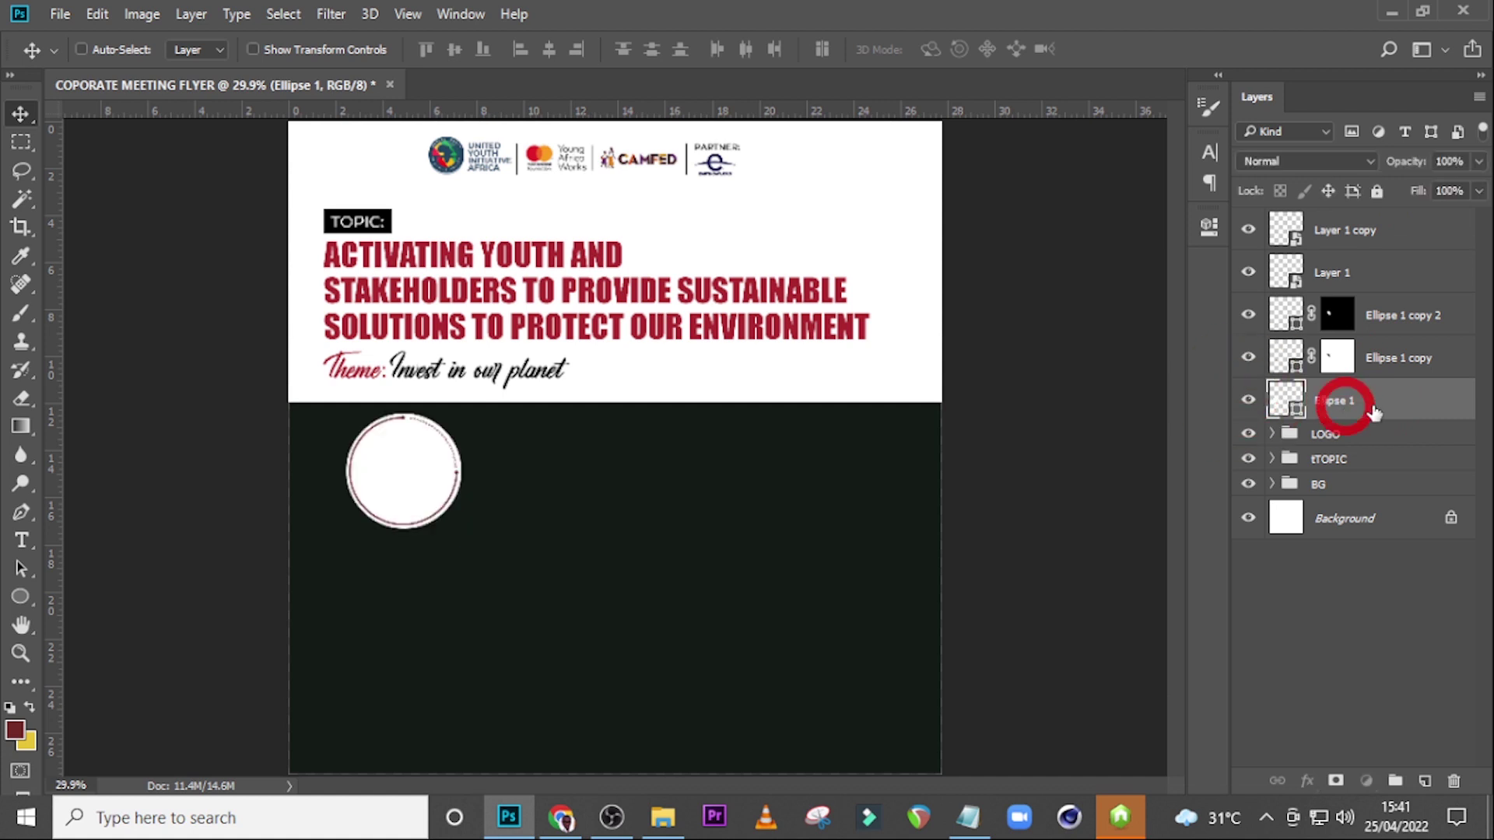
key(ctrl+j)
drag(1370, 401, 1387, 220)
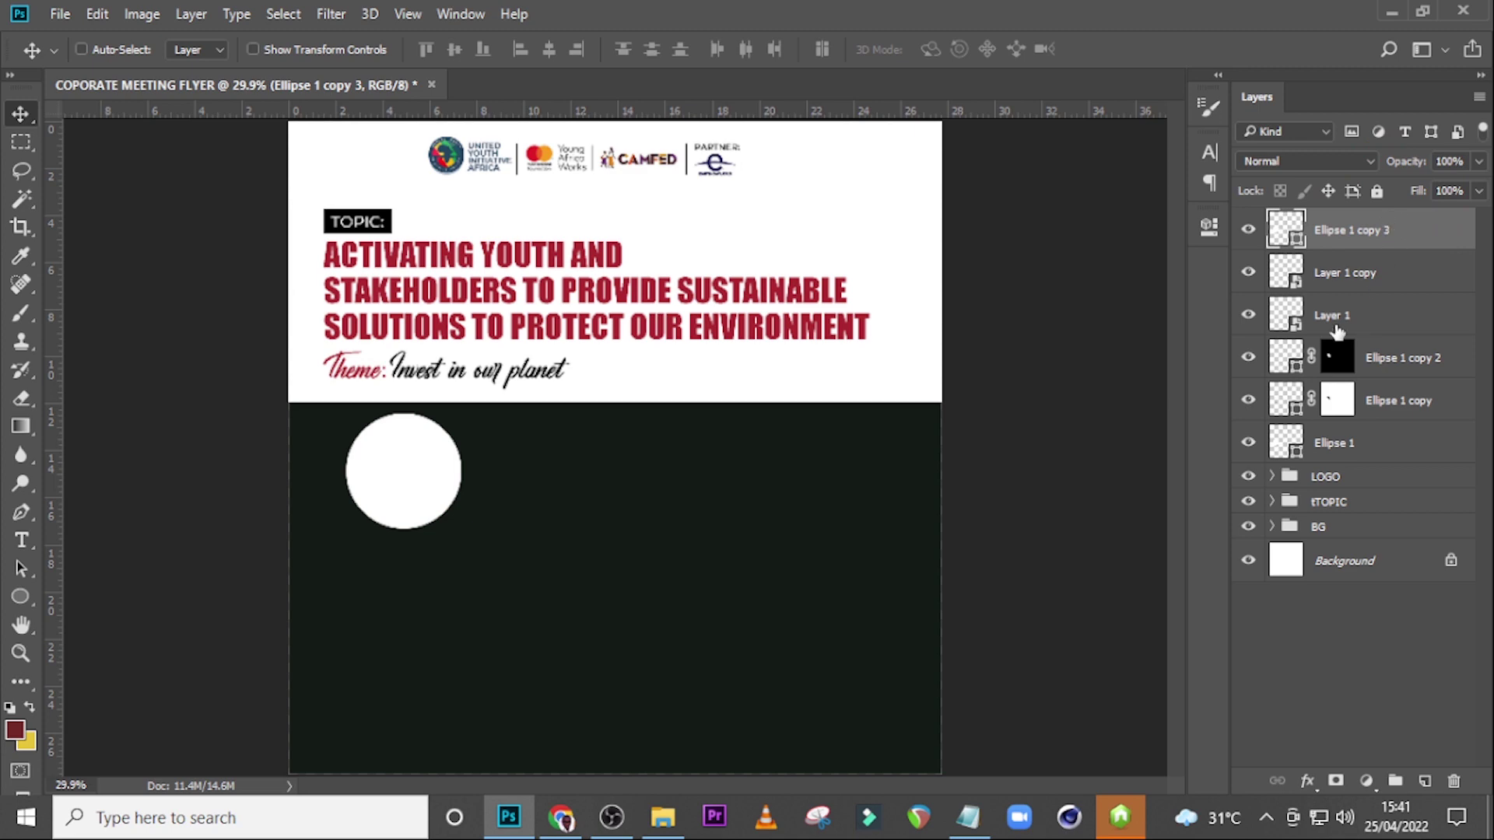
Step: Scale Ellipse 1 copy 3 proportionally about its centre to 84.90% so it fits inside the dark red ring
key(ctrl+minus)
key(ctrl+equal)
key(ctrl+equal)
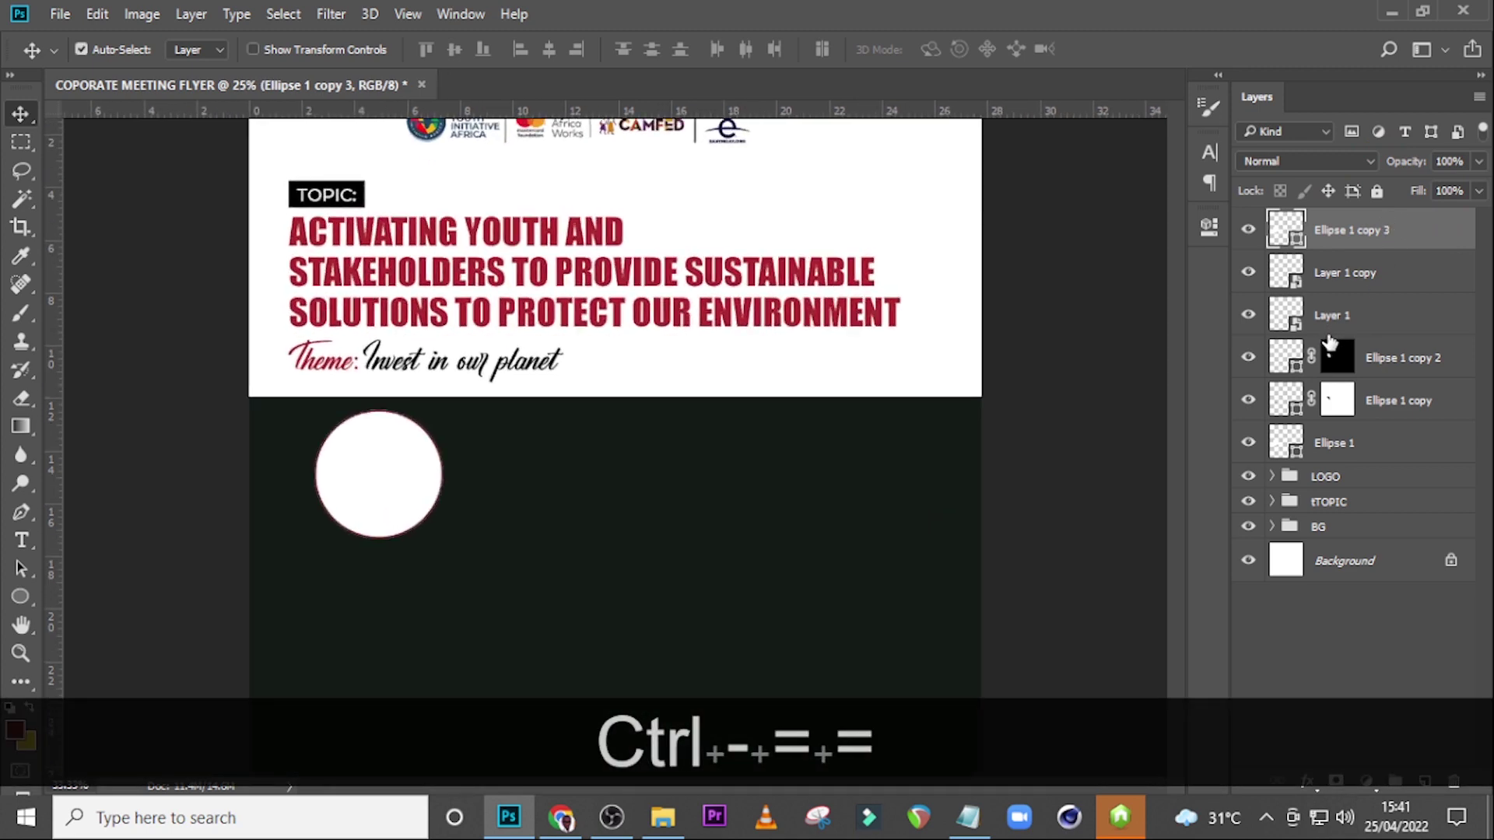
key(ctrl+equal)
key(ctrl+equal)
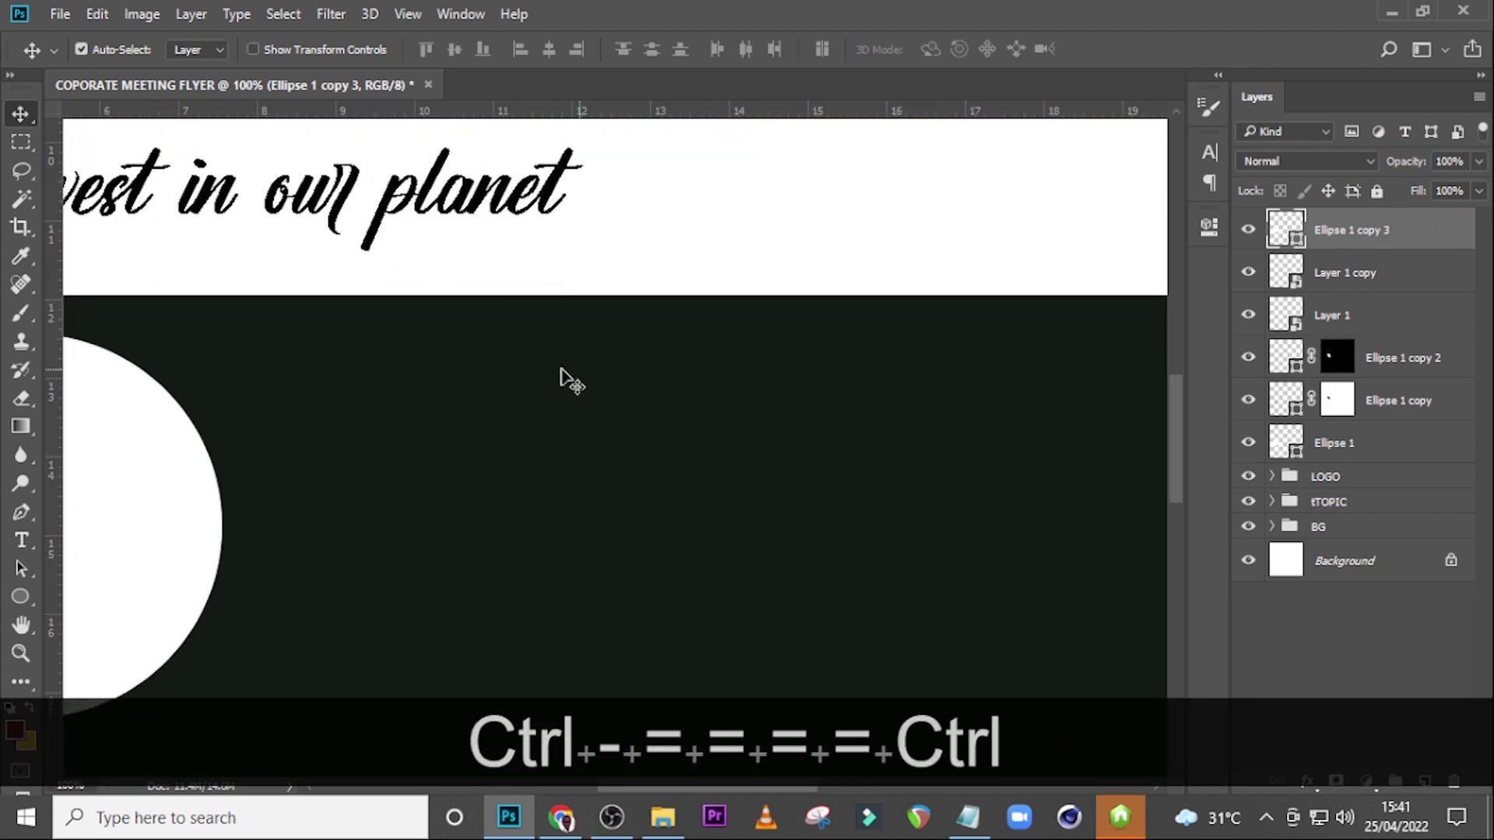
scroll(562, 370, left, 10)
scroll(807, 451, down, 2)
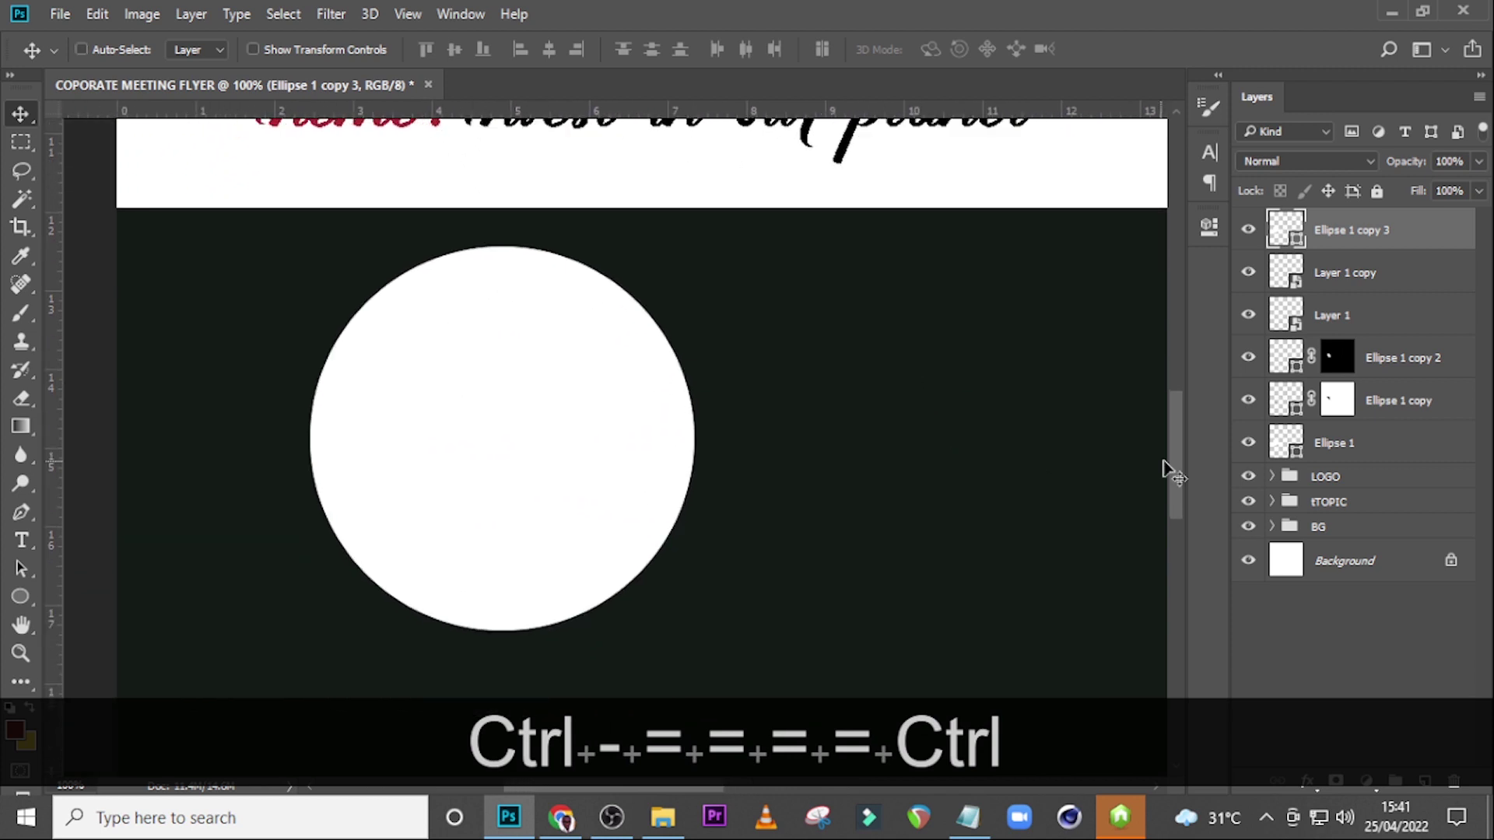
click(1335, 242)
key(ctrl+t)
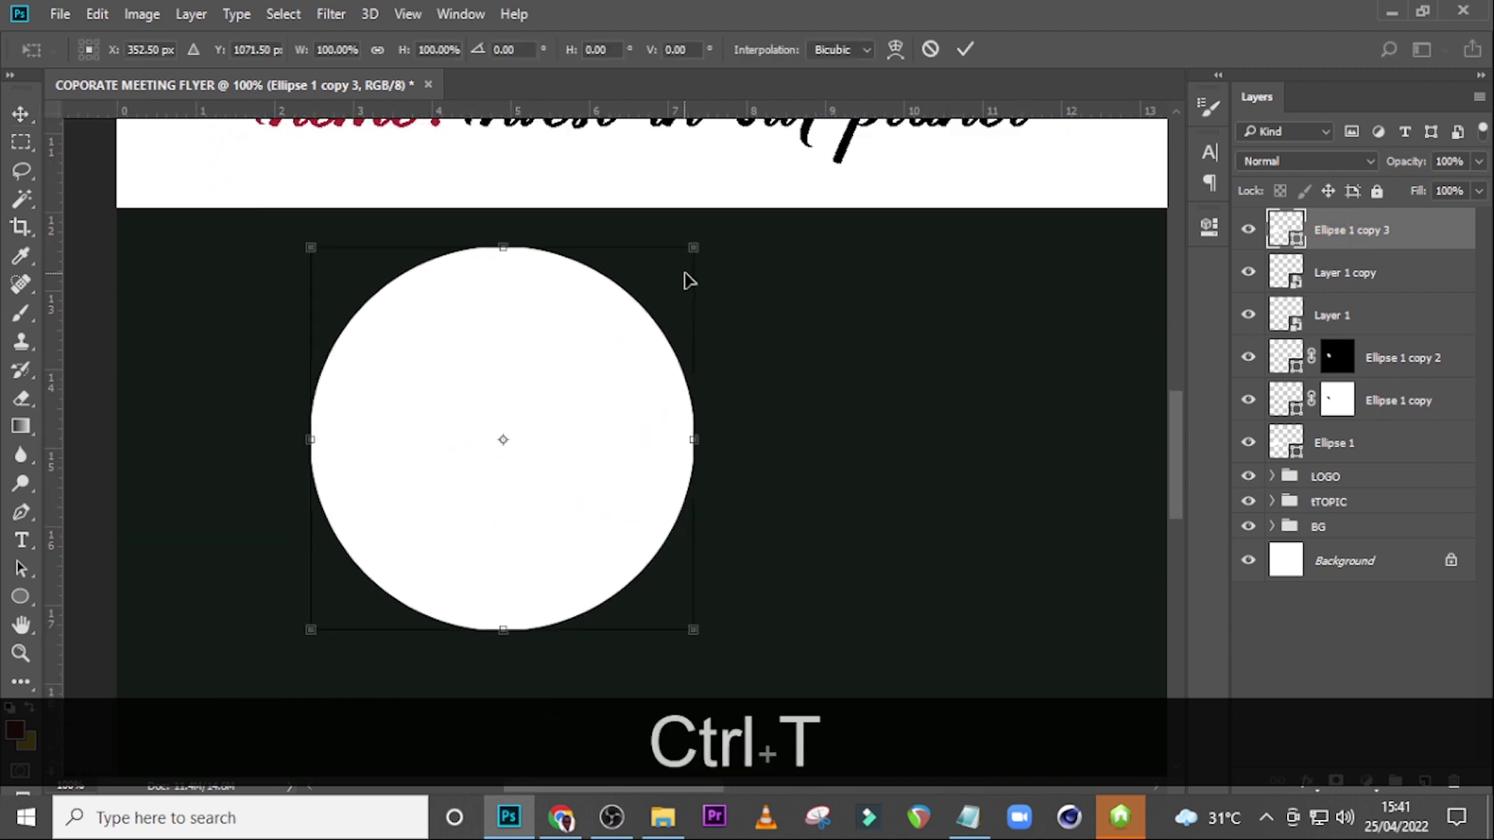
drag(688, 250, 661, 273)
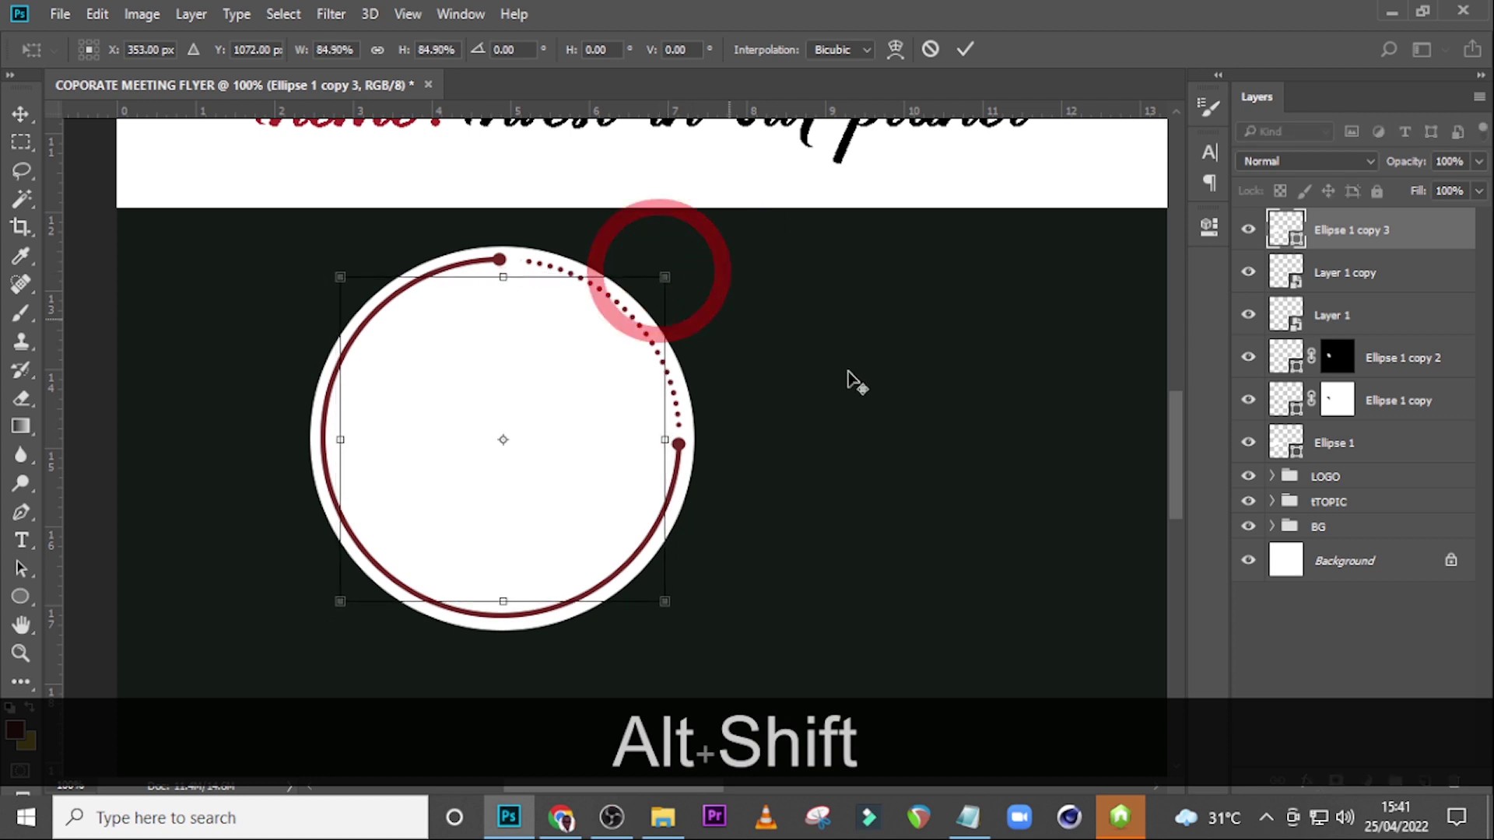
key(alt+shift+Return)
Step: Fill the inner circle with the background's dark colour 0b140e and enlarge it slightly about its centre
double_click(1286, 228)
click(906, 273)
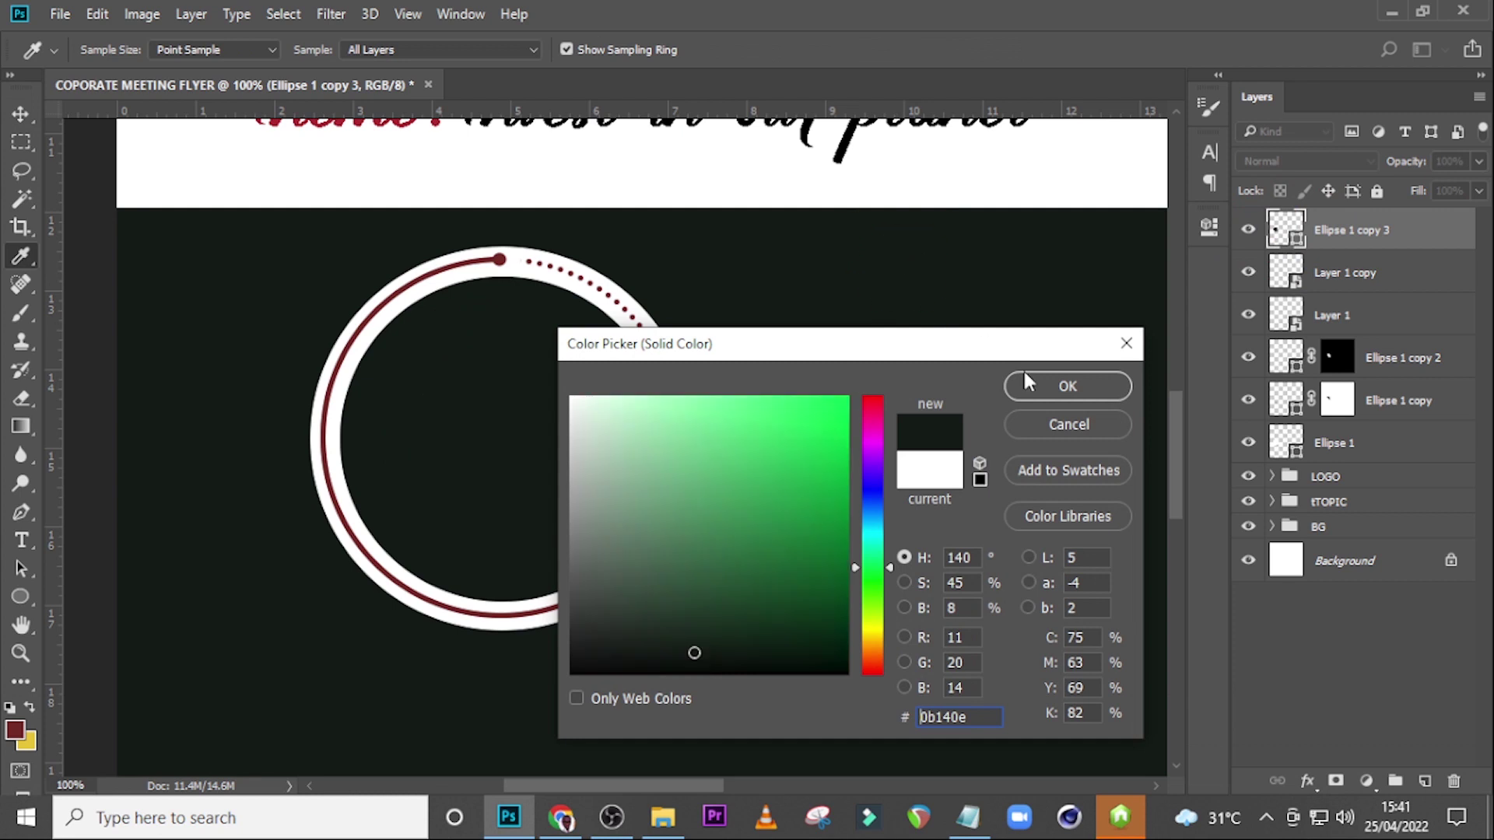
click(1067, 386)
key(ctrl+t)
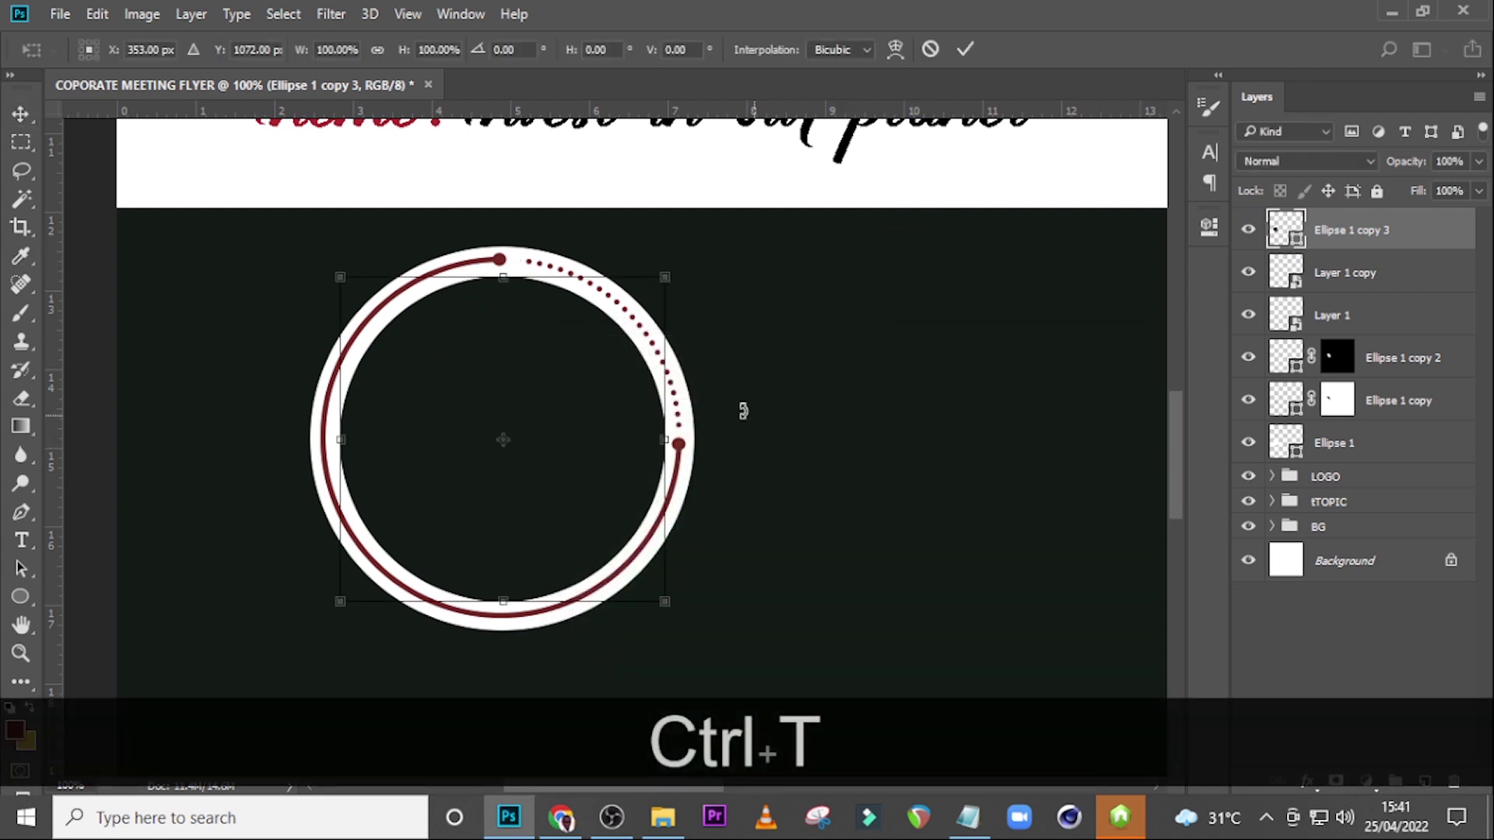
drag(672, 273, 679, 273)
key(alt+shift+Return)
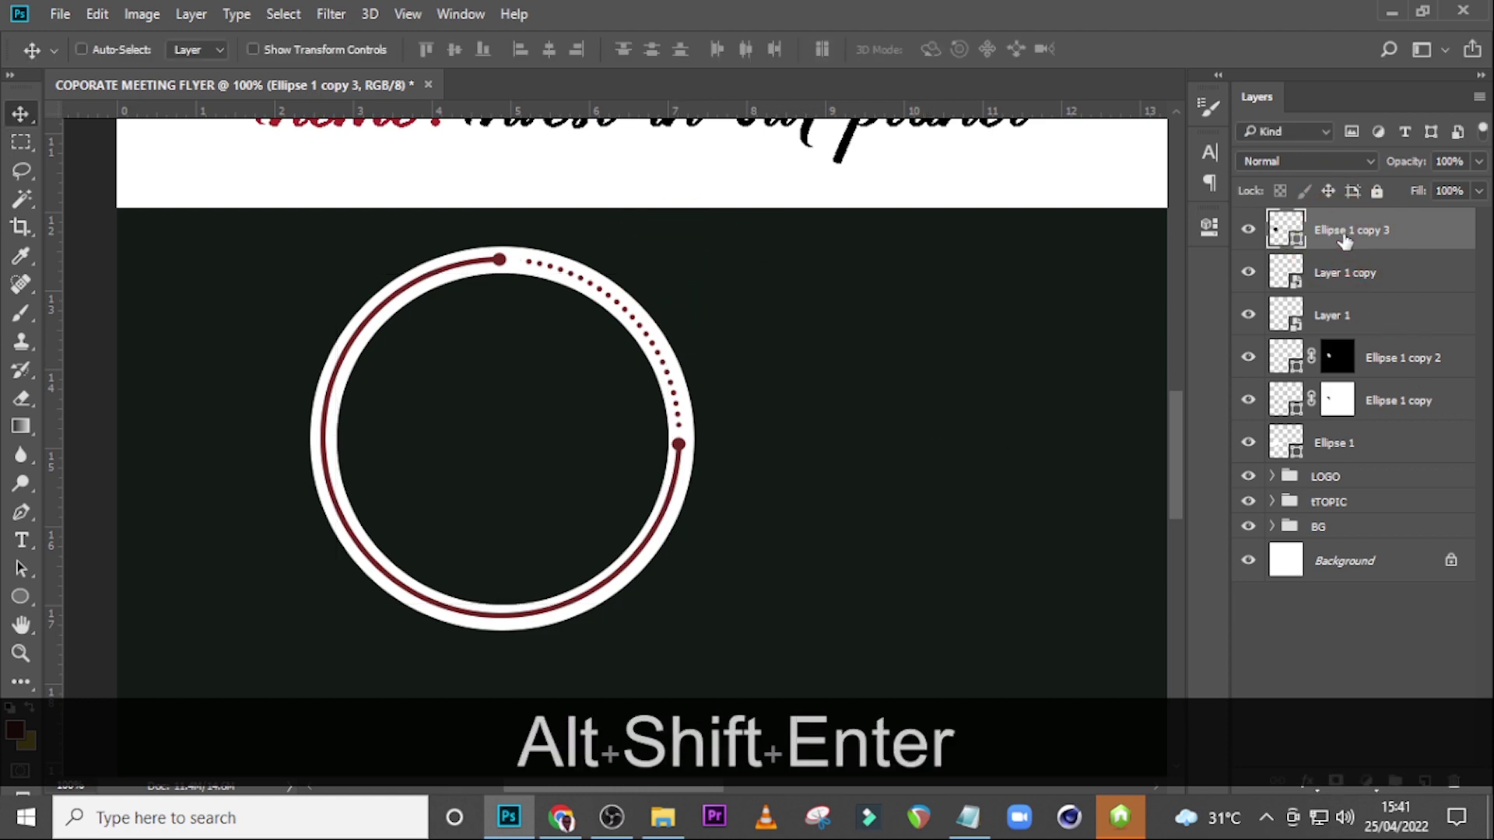
Step: Place the portrait image named 3 from the file folder over the circle, scaled to about 78%
click(662, 817)
drag(580, 282, 545, 489)
drag(844, 199, 780, 257)
key(Return)
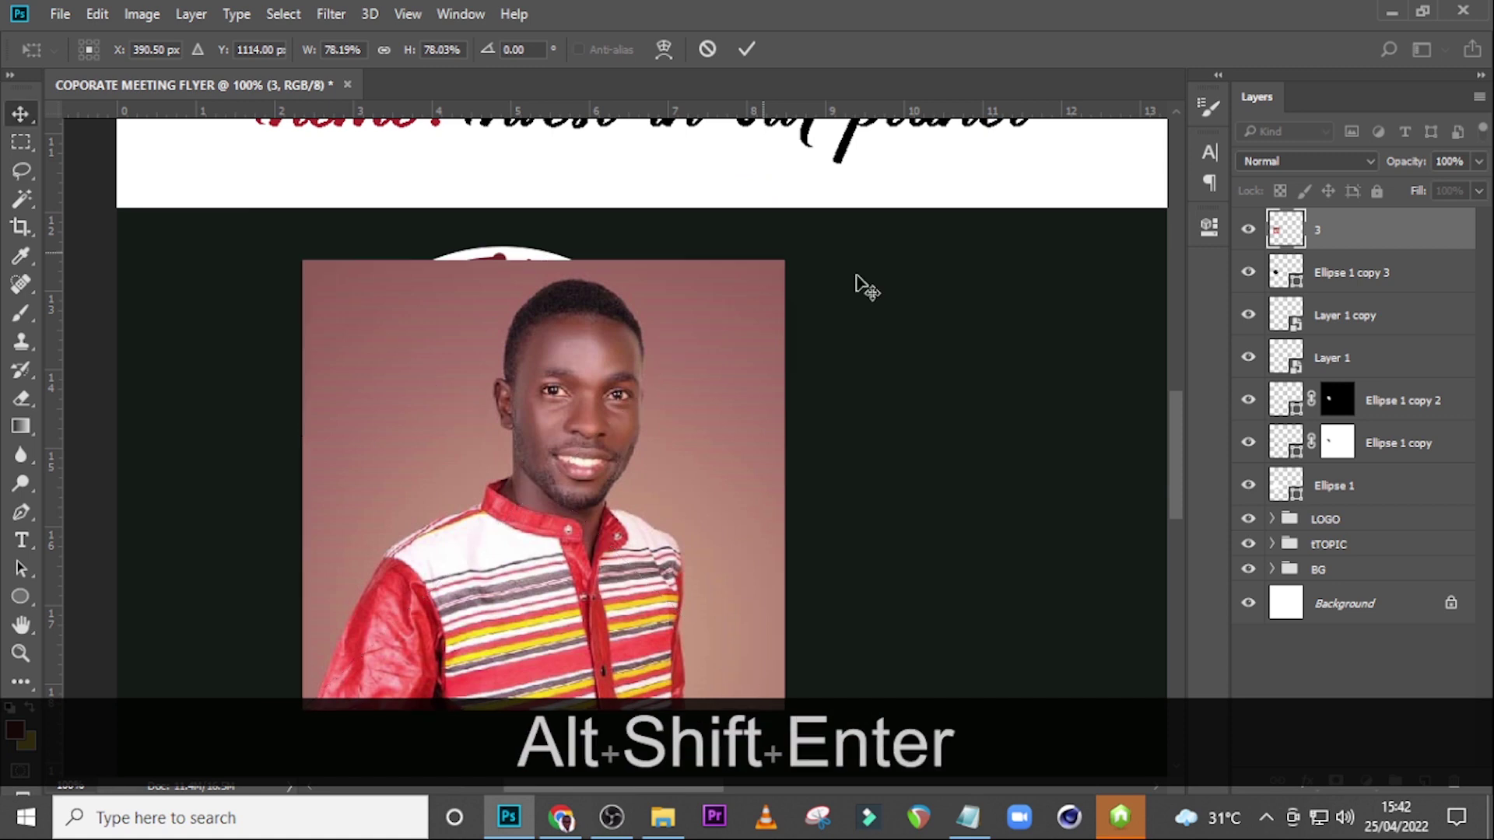
Step: Clip the portrait to the inner circle and shift it left and slightly up to centre the face
right_click(1352, 233)
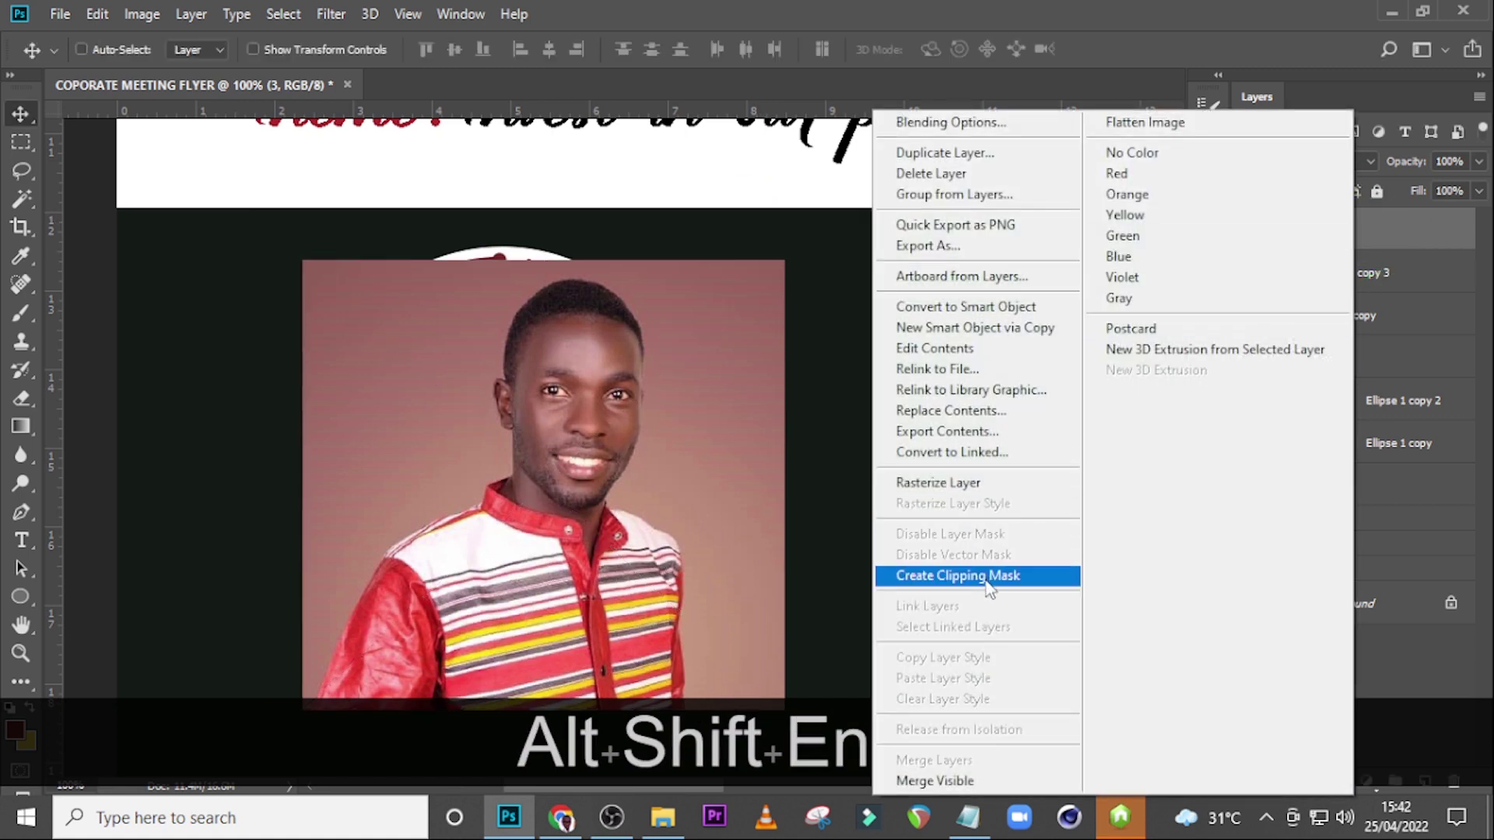
click(986, 578)
key(v)
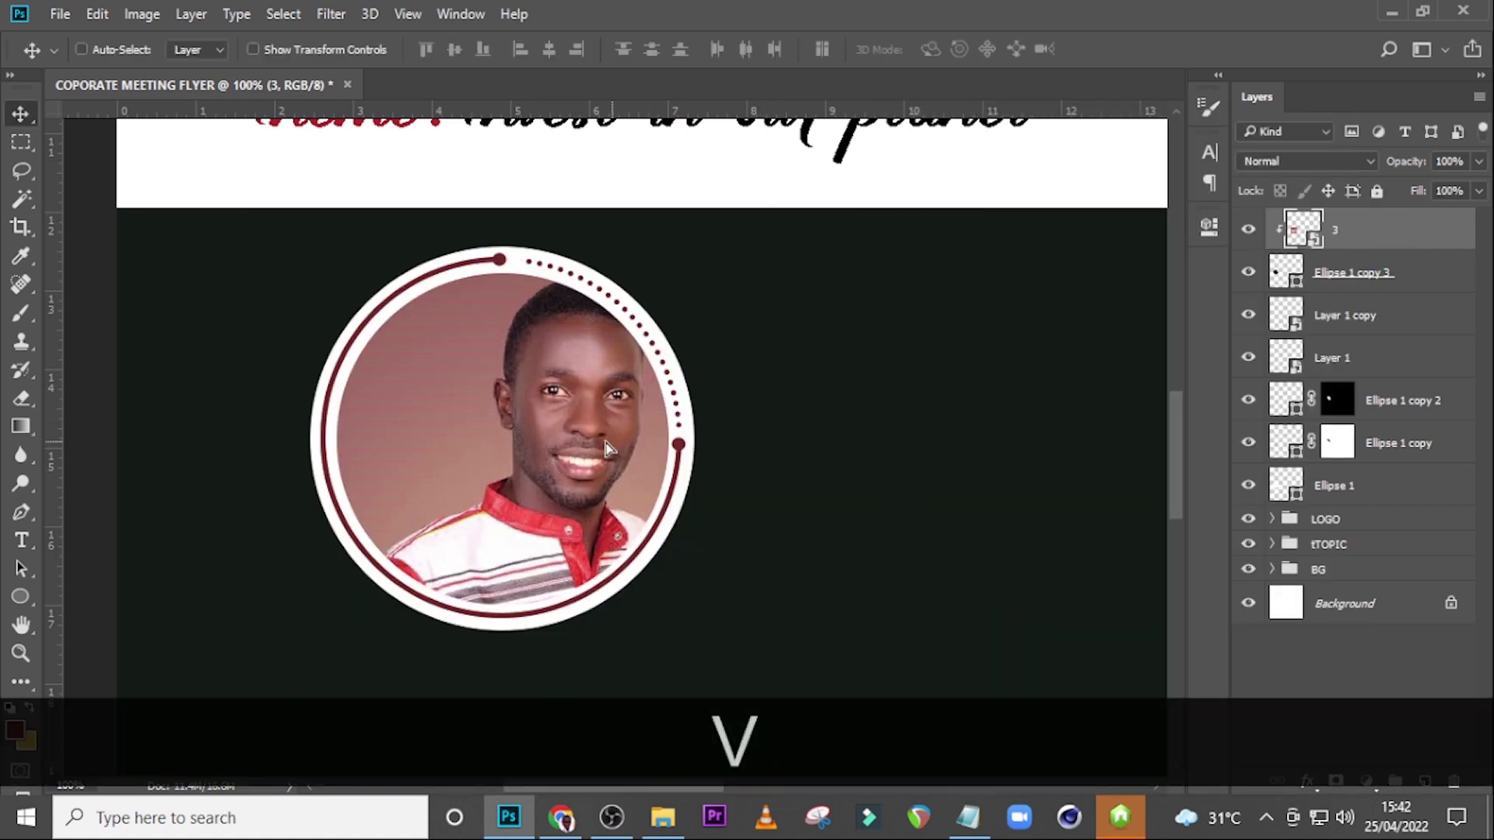
drag(608, 449, 557, 437)
Step: Enlarge the clipped portrait proportionally to about 83% and nudge it left and down to centre it in the circle
key(ctrl+t)
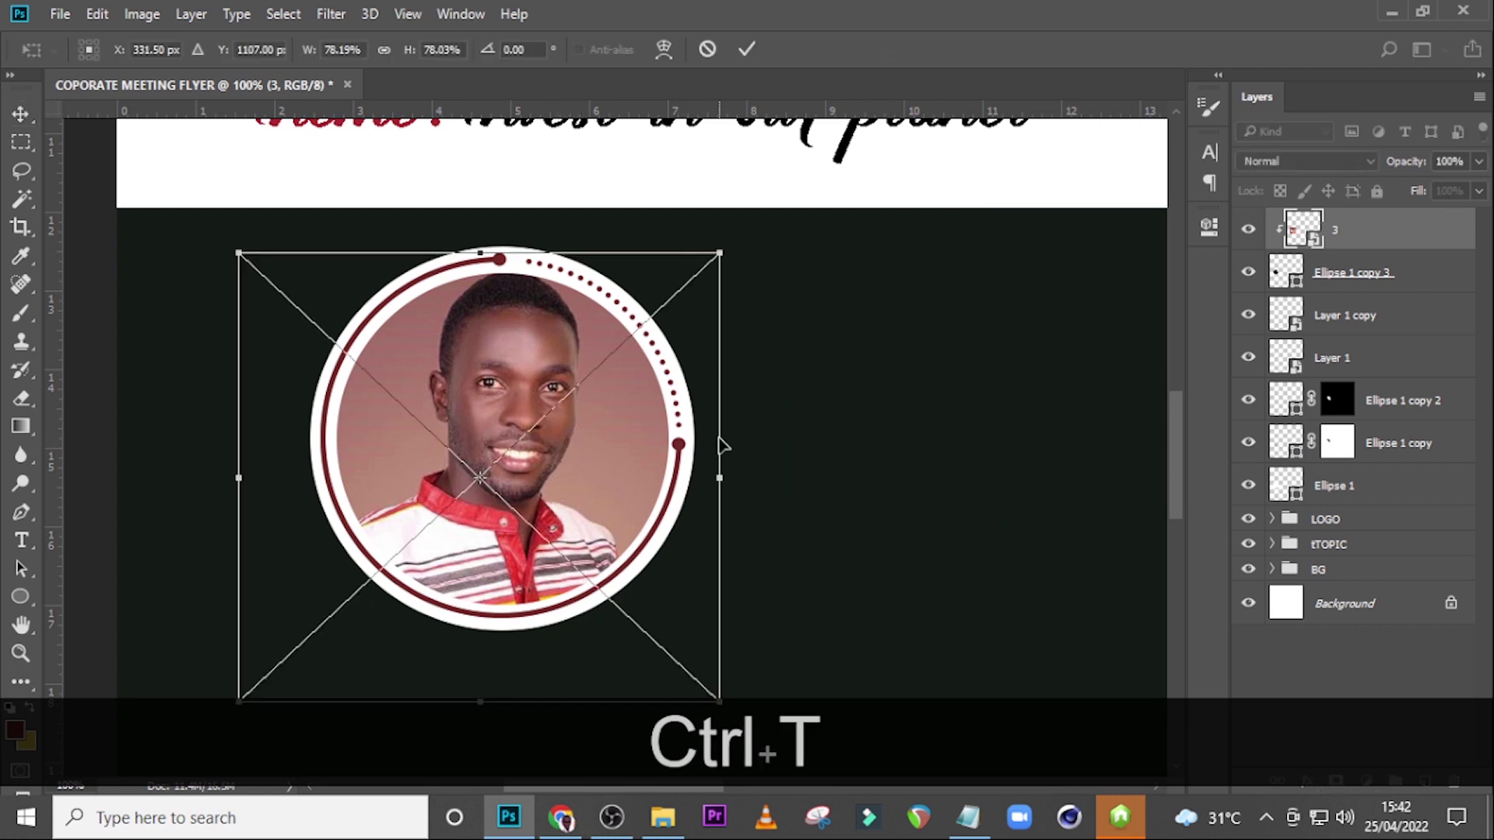
drag(719, 700, 771, 706)
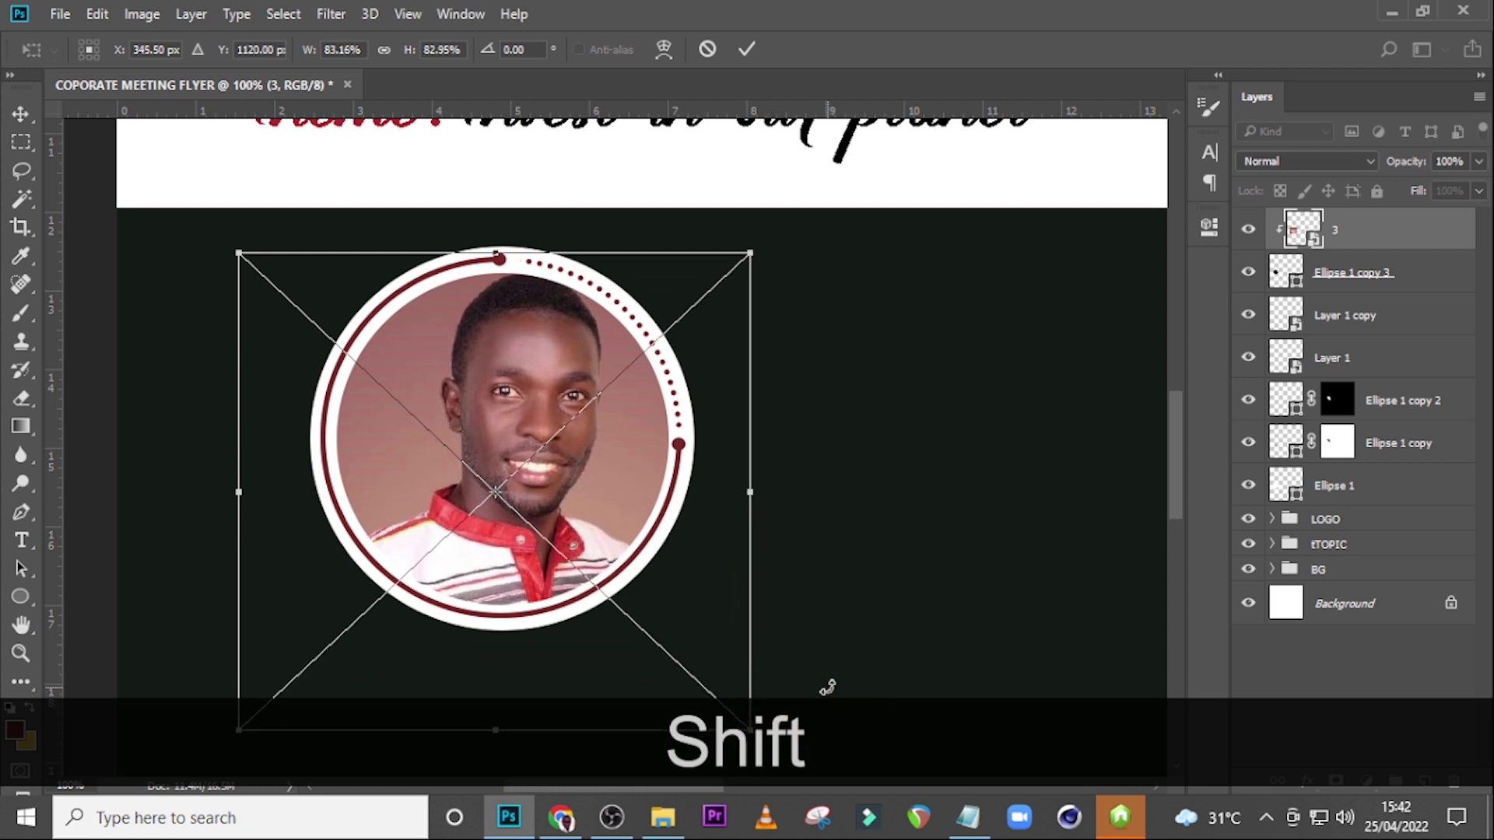
key(Left)
key(Left)
key(Left)
key(Left)
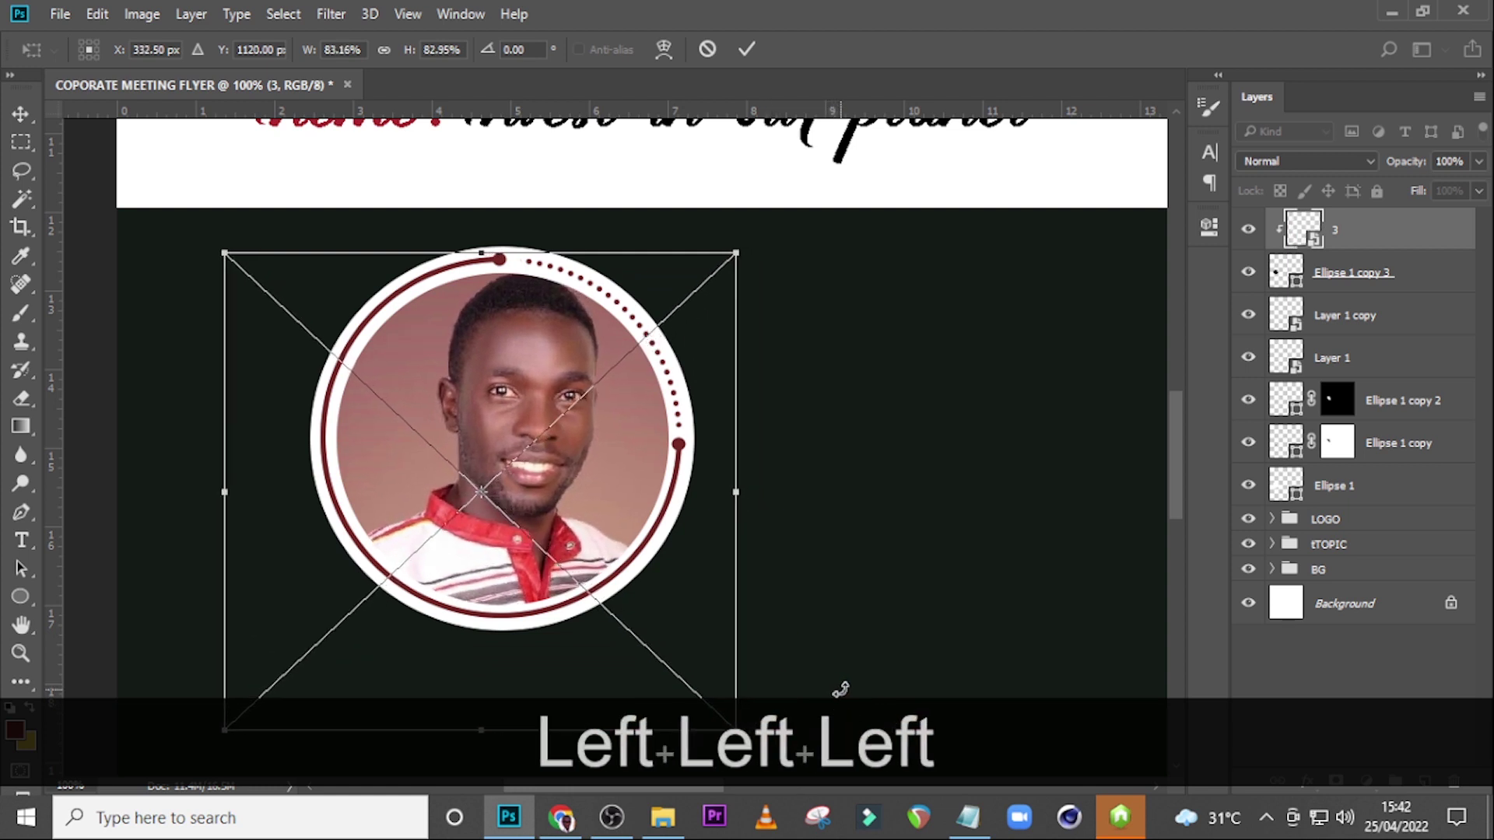
key(Left)
key(Left)
key(Left)
key(Left)
key(Left)
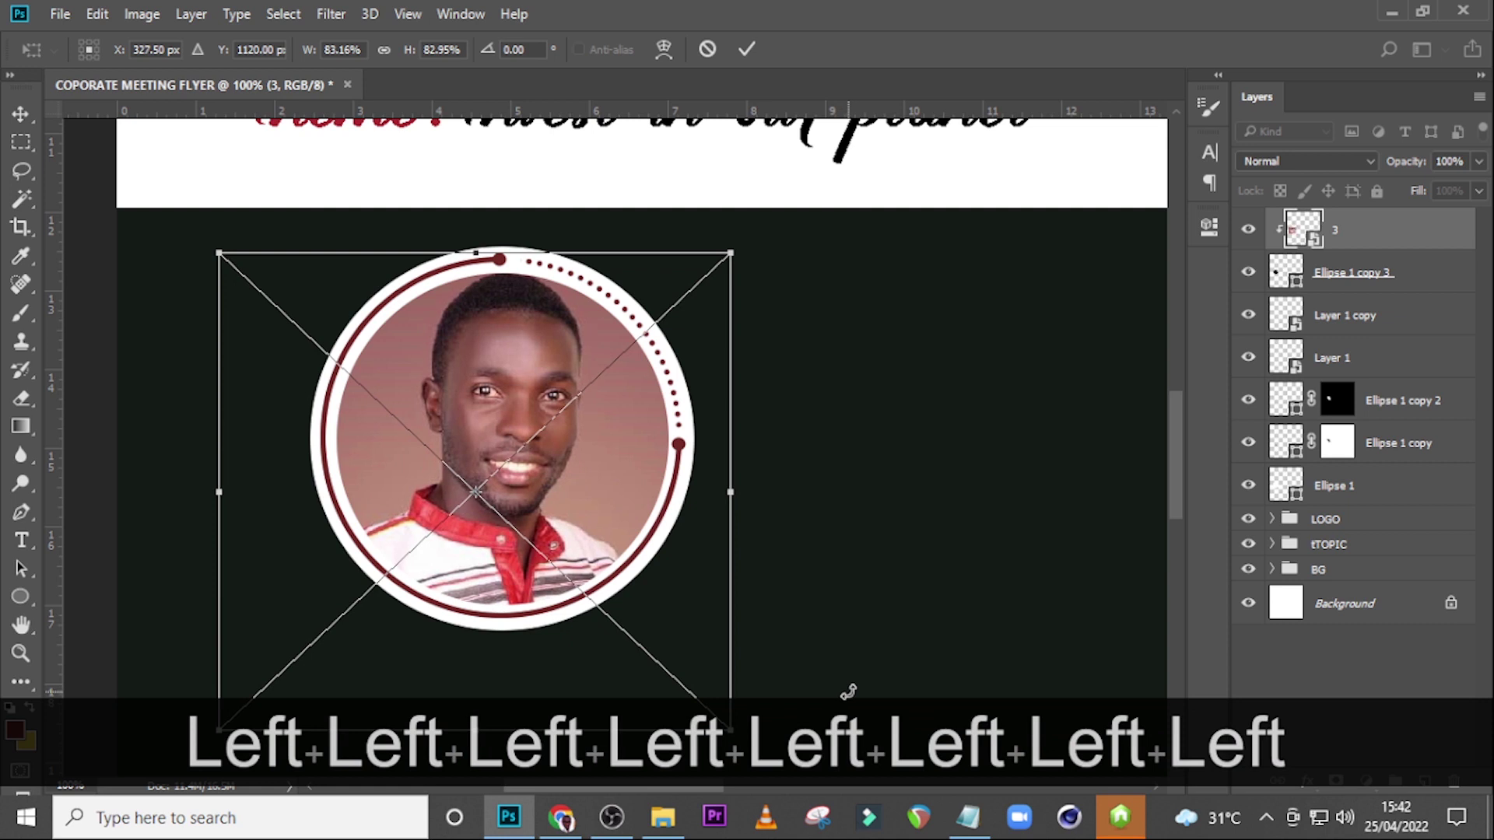
key(Down)
key(Down)
key(Down)
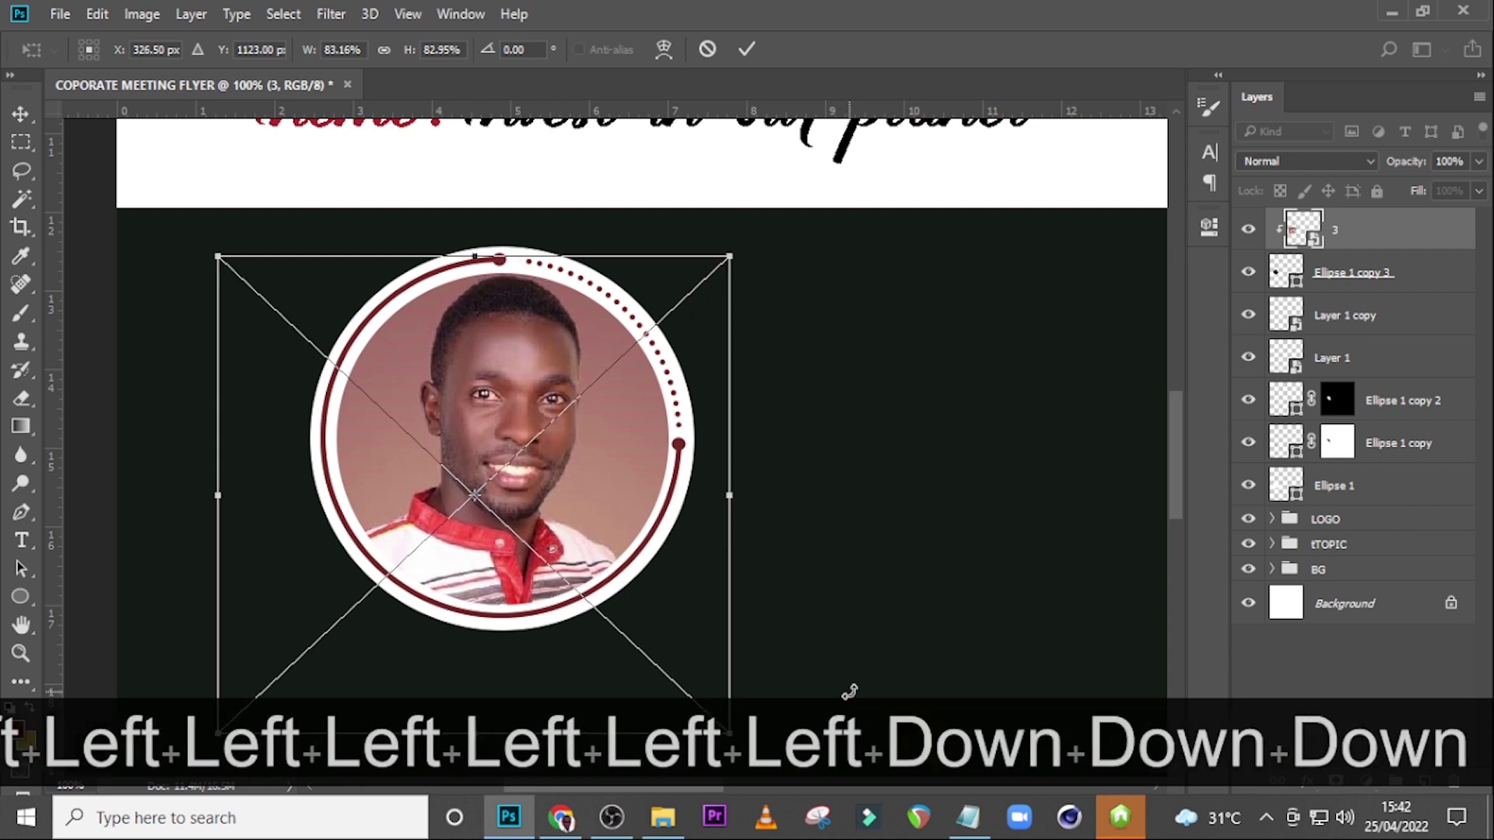
key(Right)
key(Right)
key(Return)
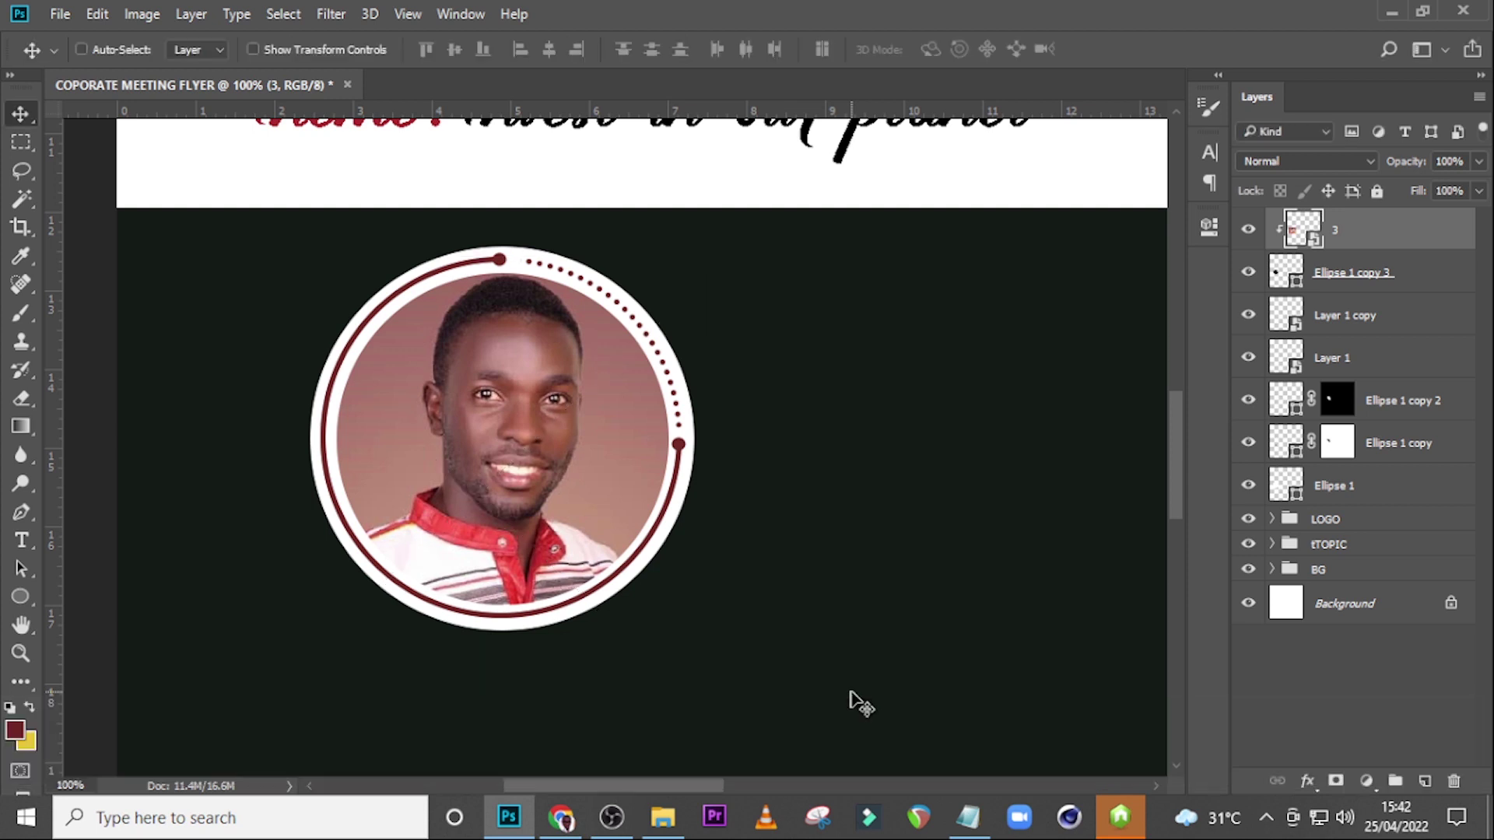
Step: Group all the portrait, circle and ring layers, from Ellipse 1 up to the portrait image, and name the group 1
shift+click(1366, 486)
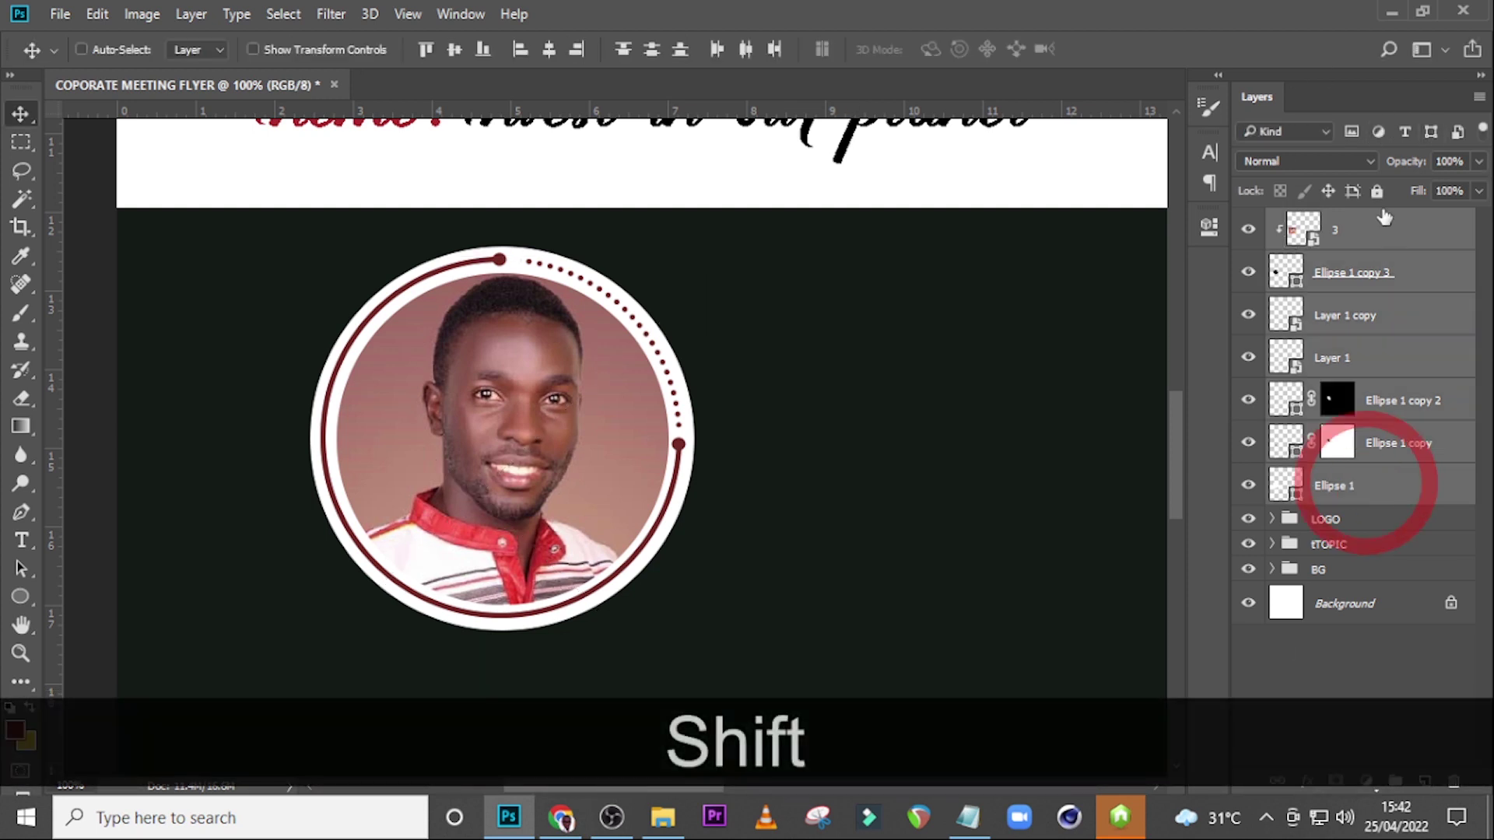
key(ctrl+g)
double_click(1325, 224)
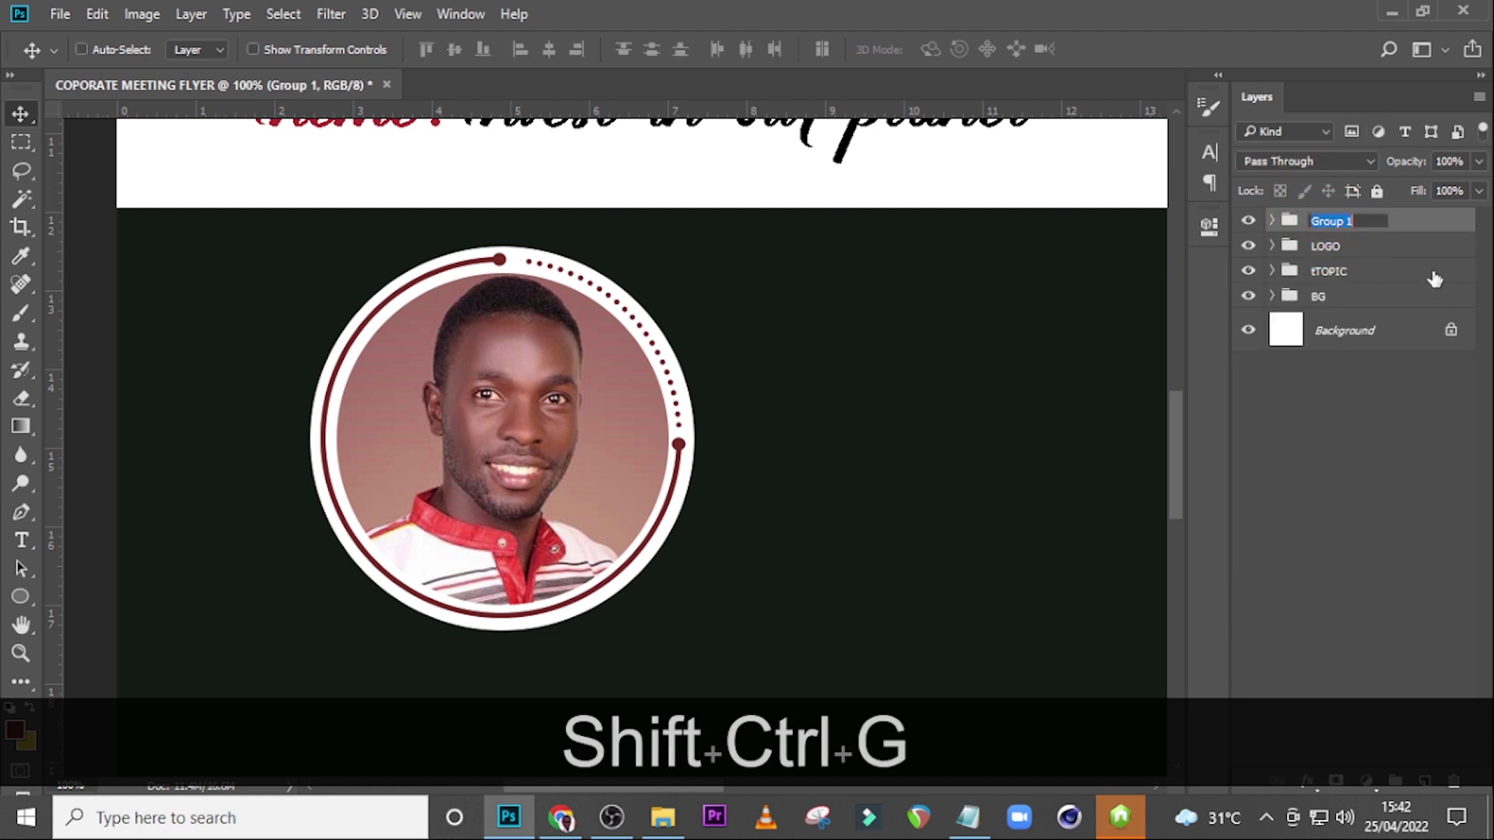
text(1)
key(Return)
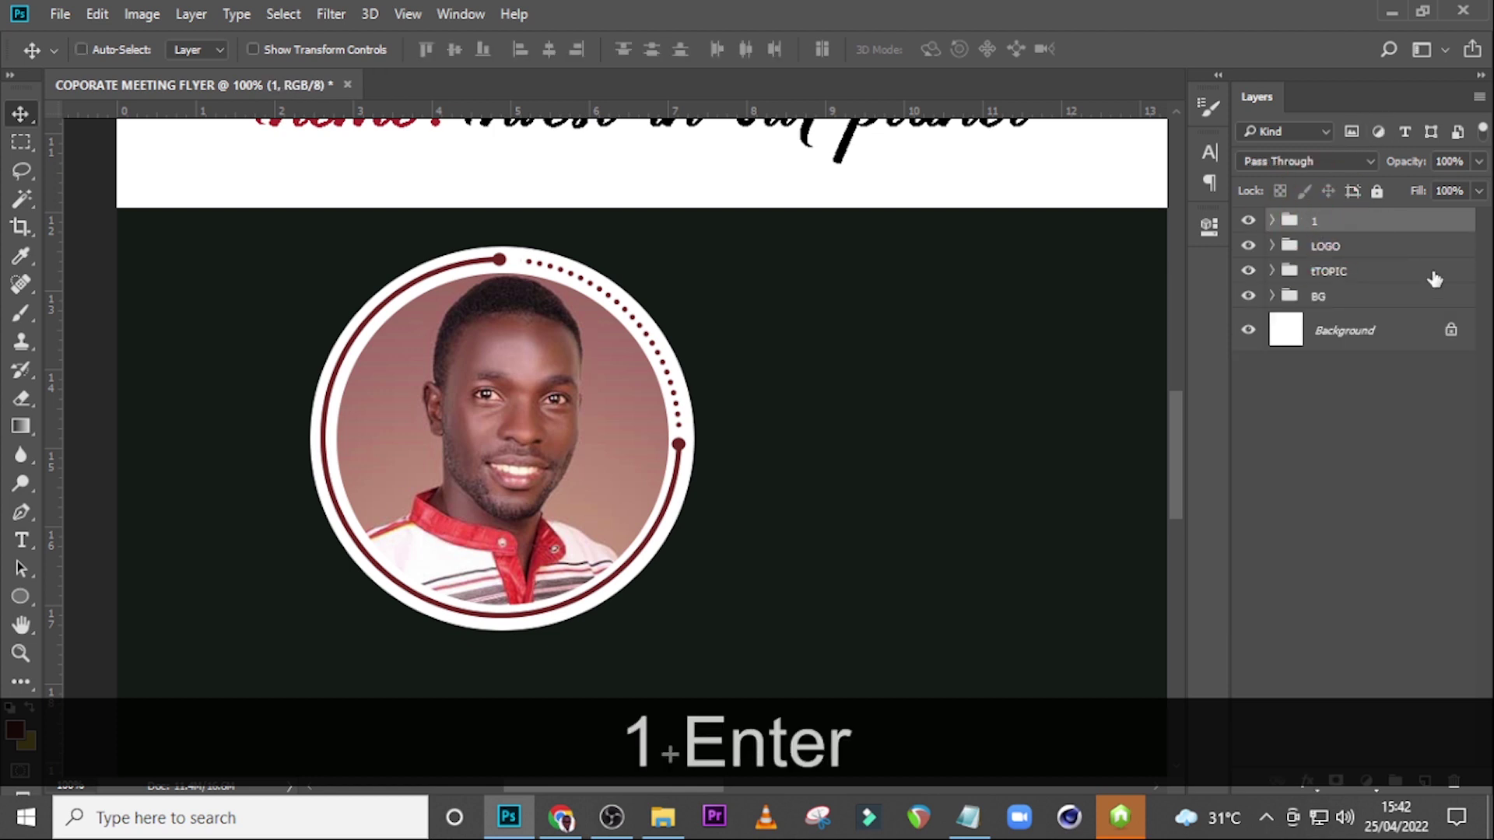
Step: Nest group 1 inside a new parent group named GUESTS and collapse it
key(ctrl+g)
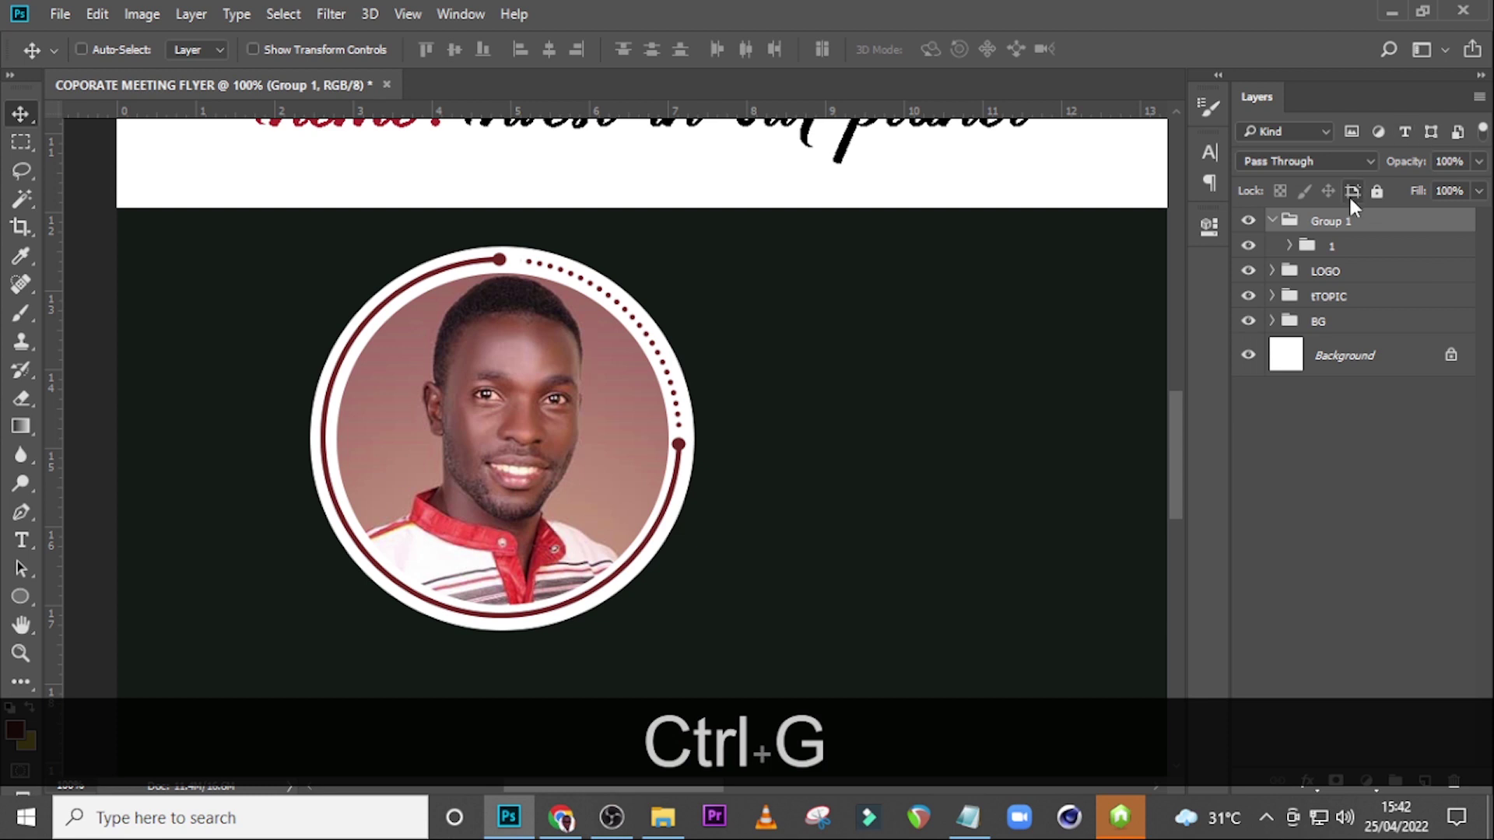
double_click(1329, 222)
text(g)
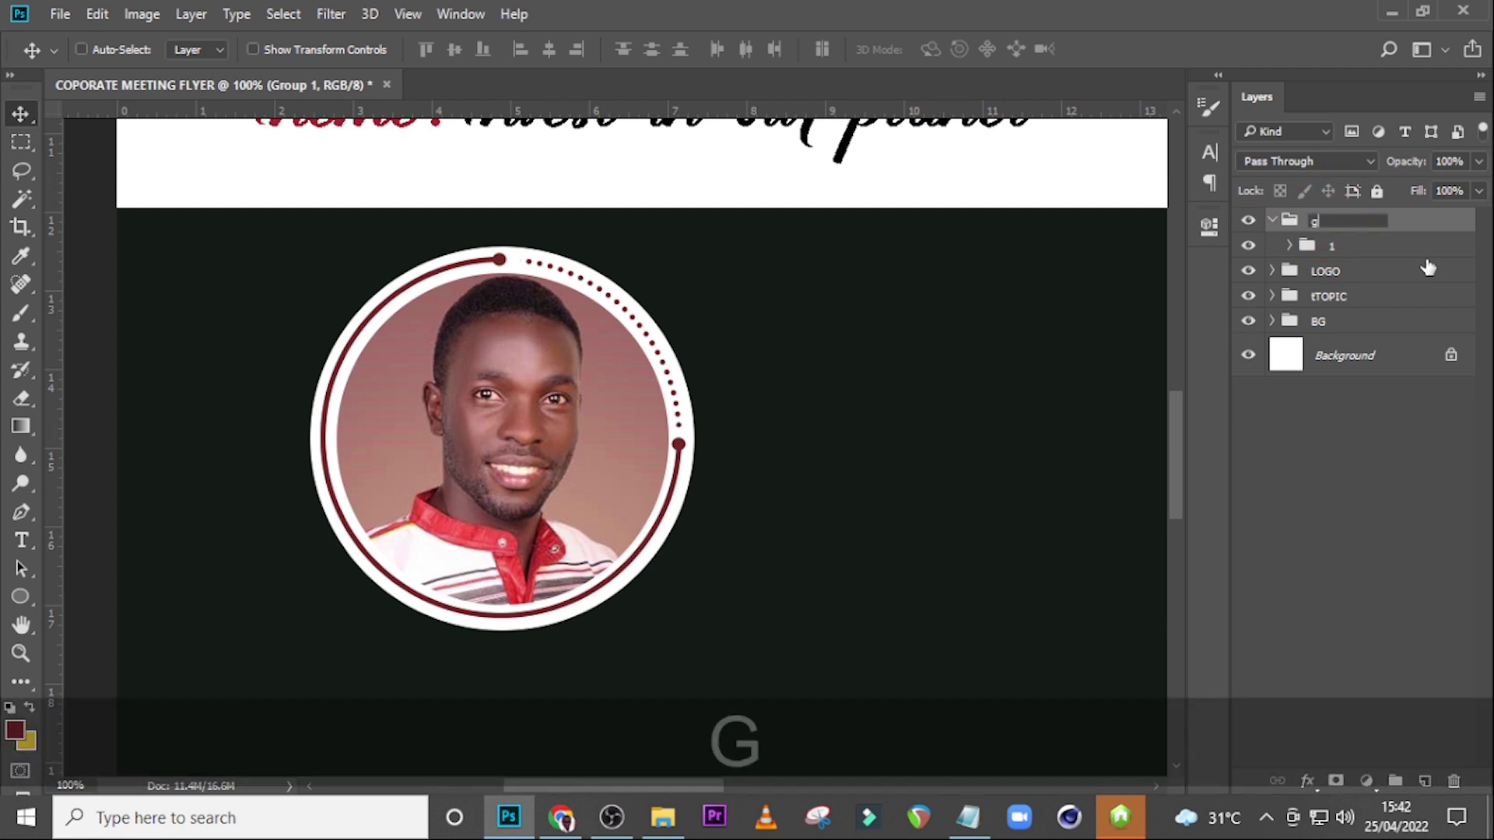
key(BackSpace)
key(Caps_Lock)
text(GUESTS)
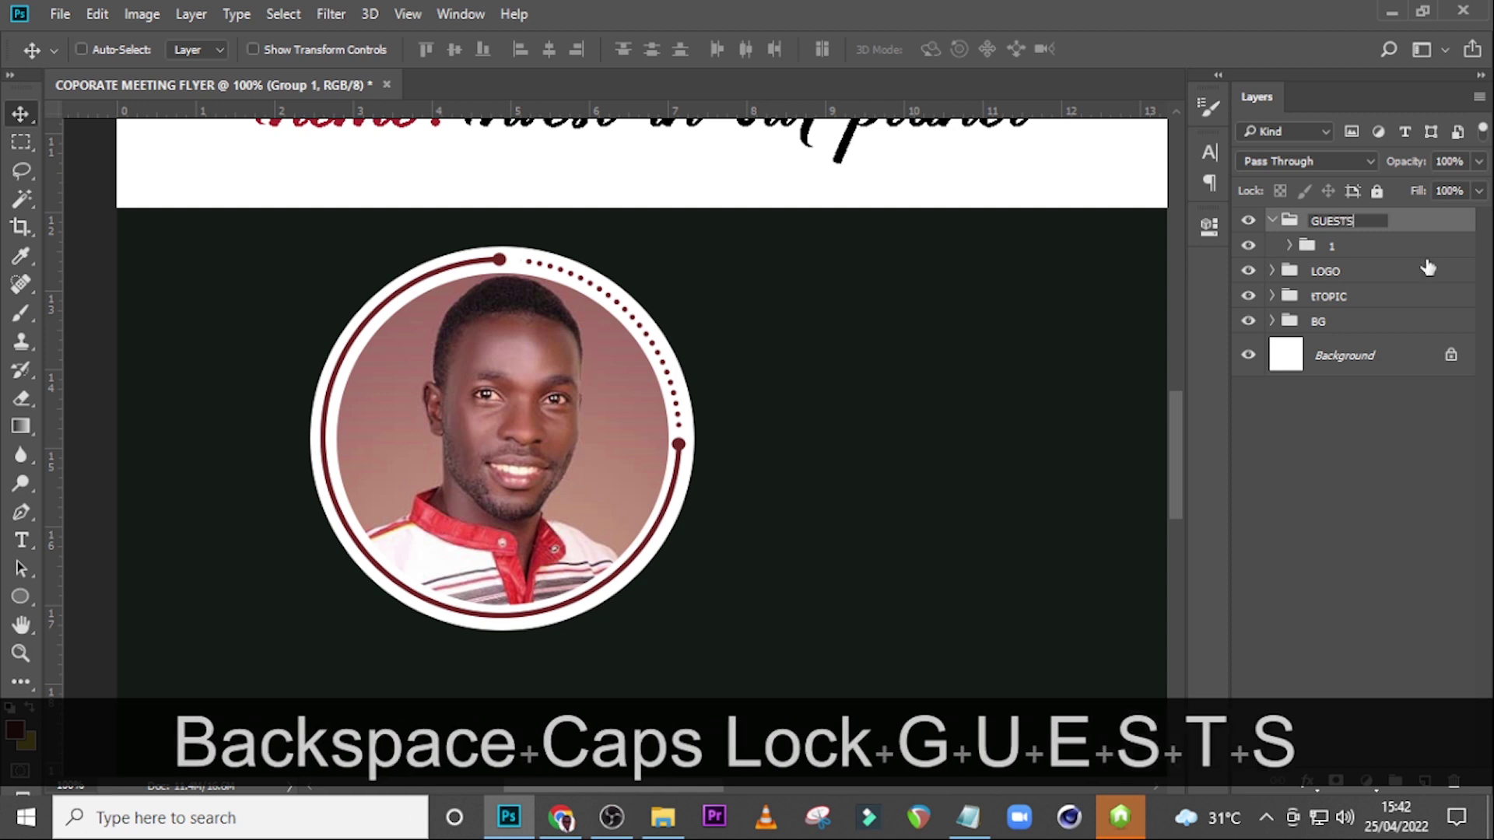
key(Return)
click(1273, 222)
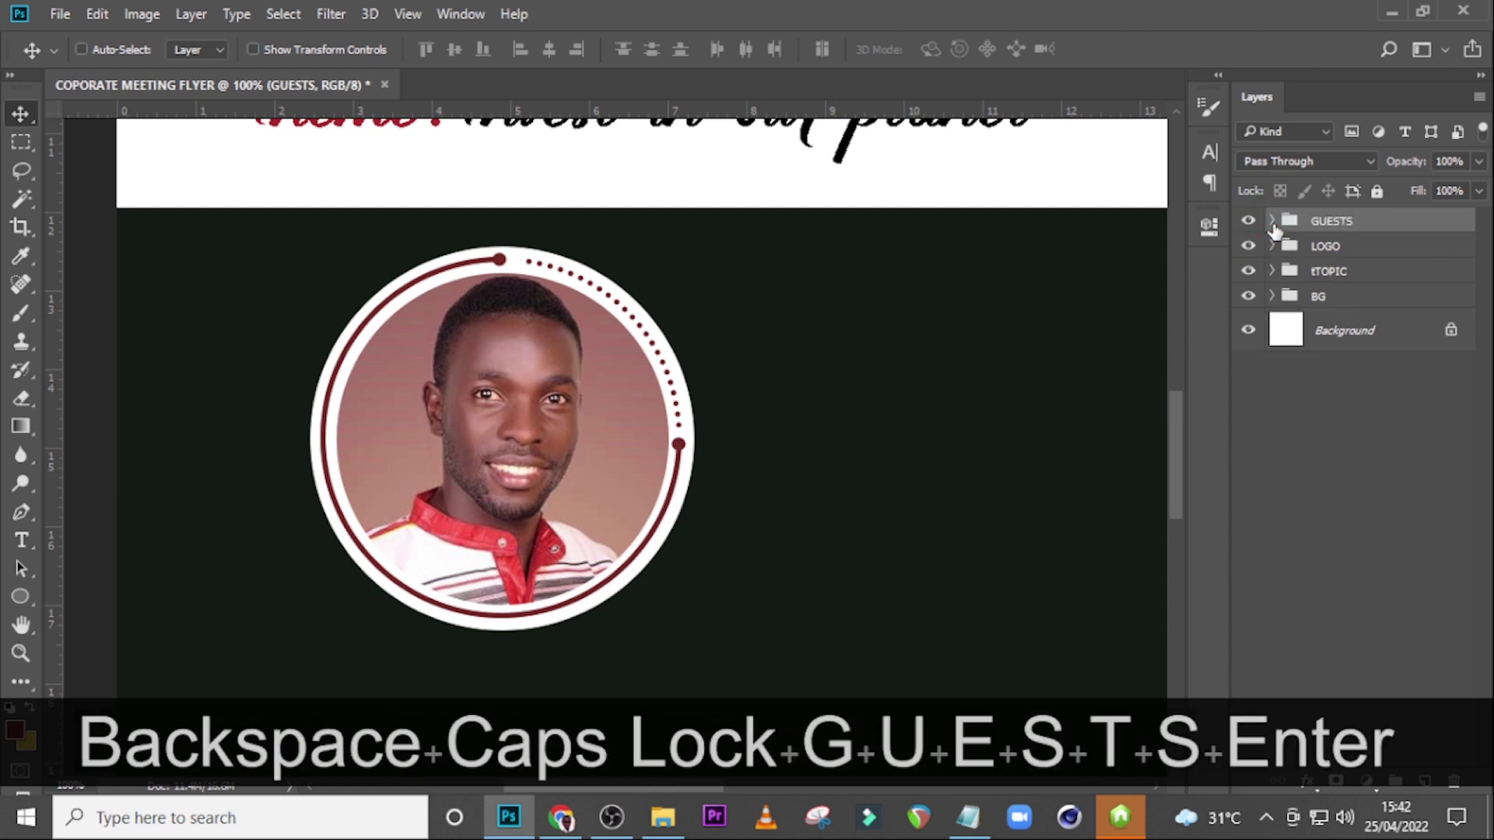
Step: Add a text layer above the portrait image in group 1, placed below the circle, with the first speaker's name copied from 112.txt in Notepad
click(1273, 221)
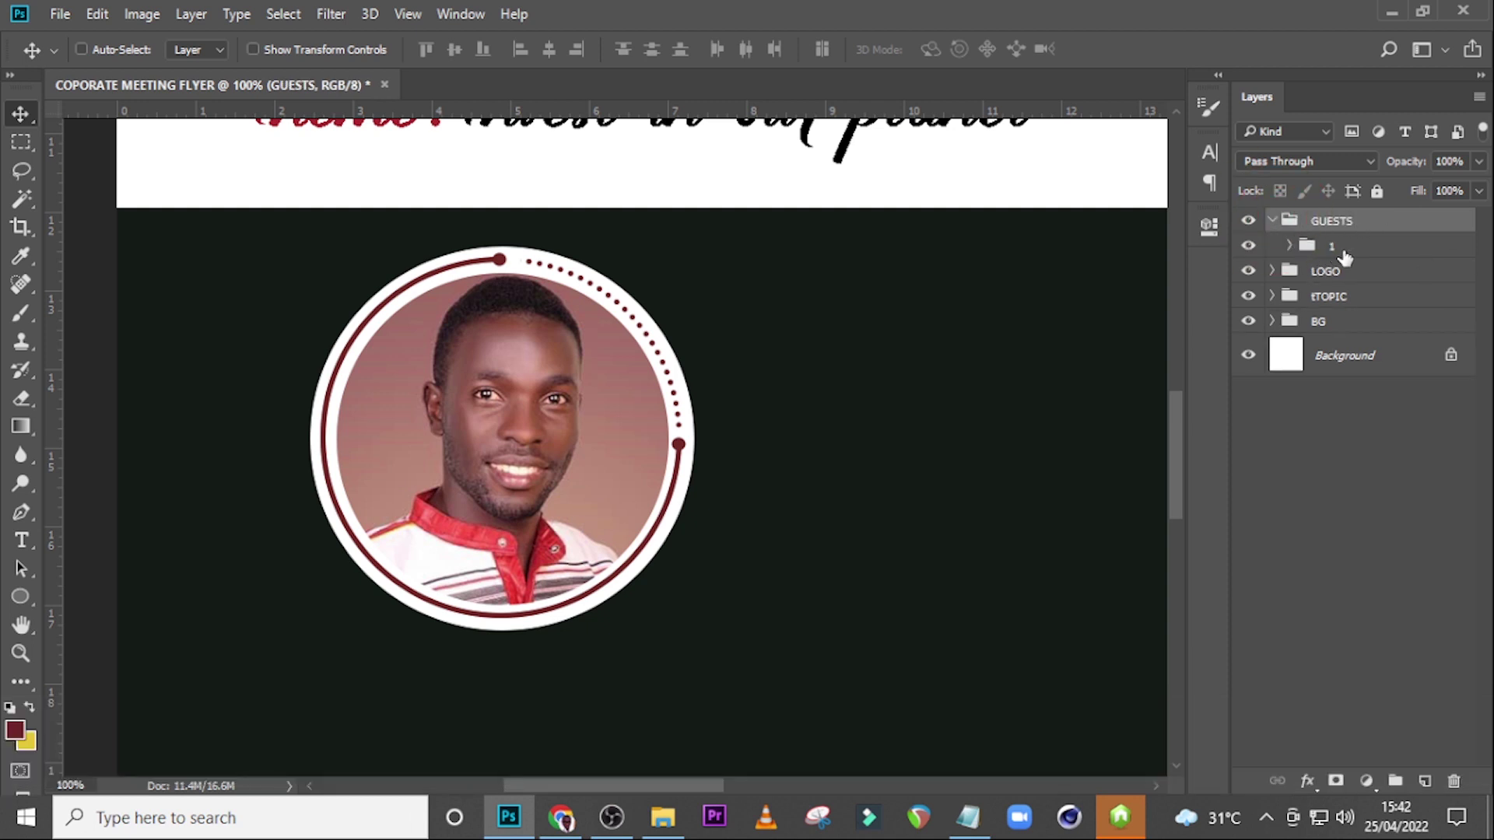
click(1331, 251)
click(1288, 245)
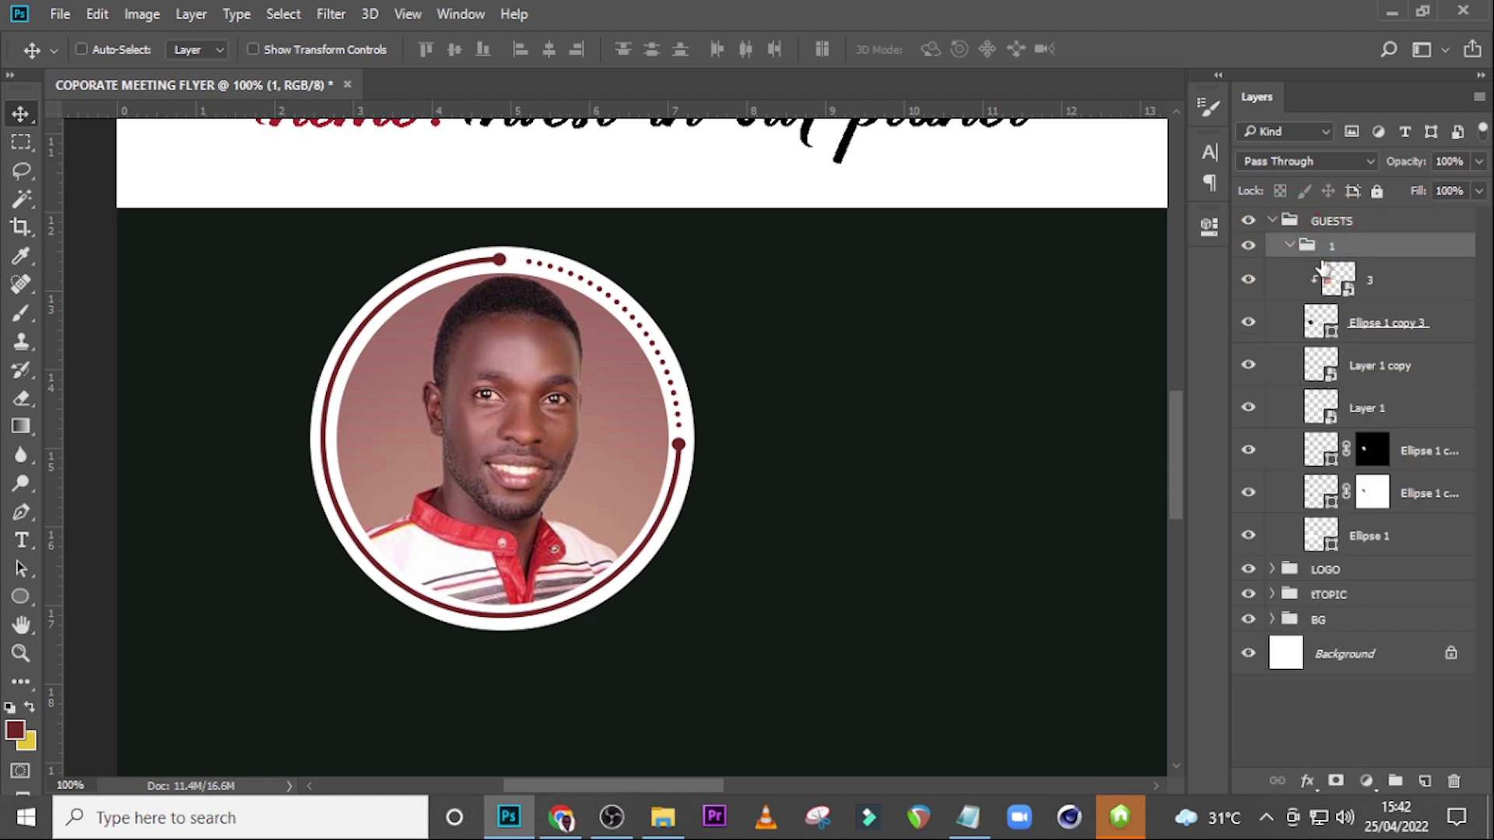
click(1369, 281)
key(t)
click(365, 673)
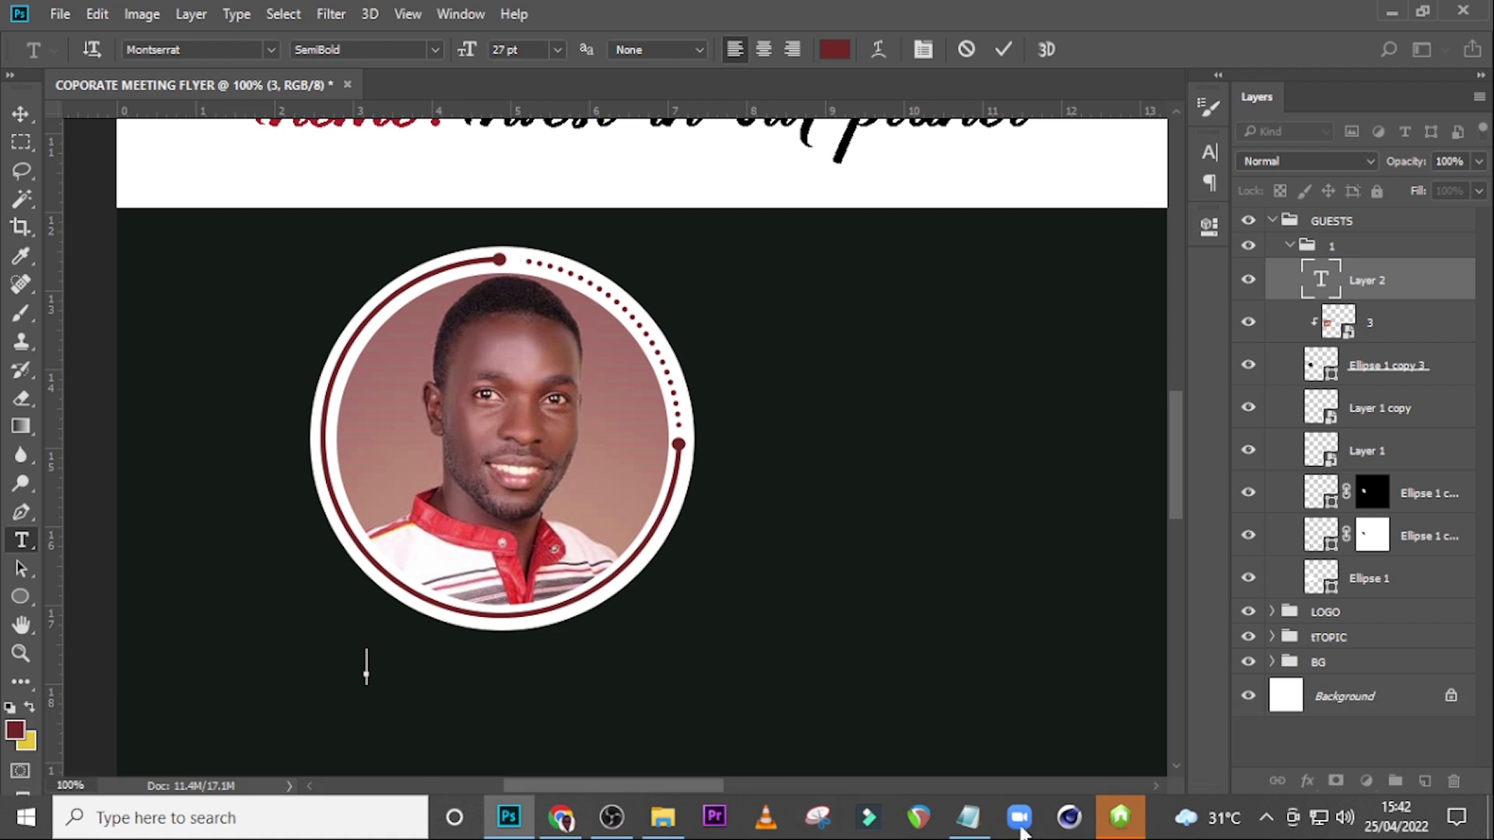
click(968, 819)
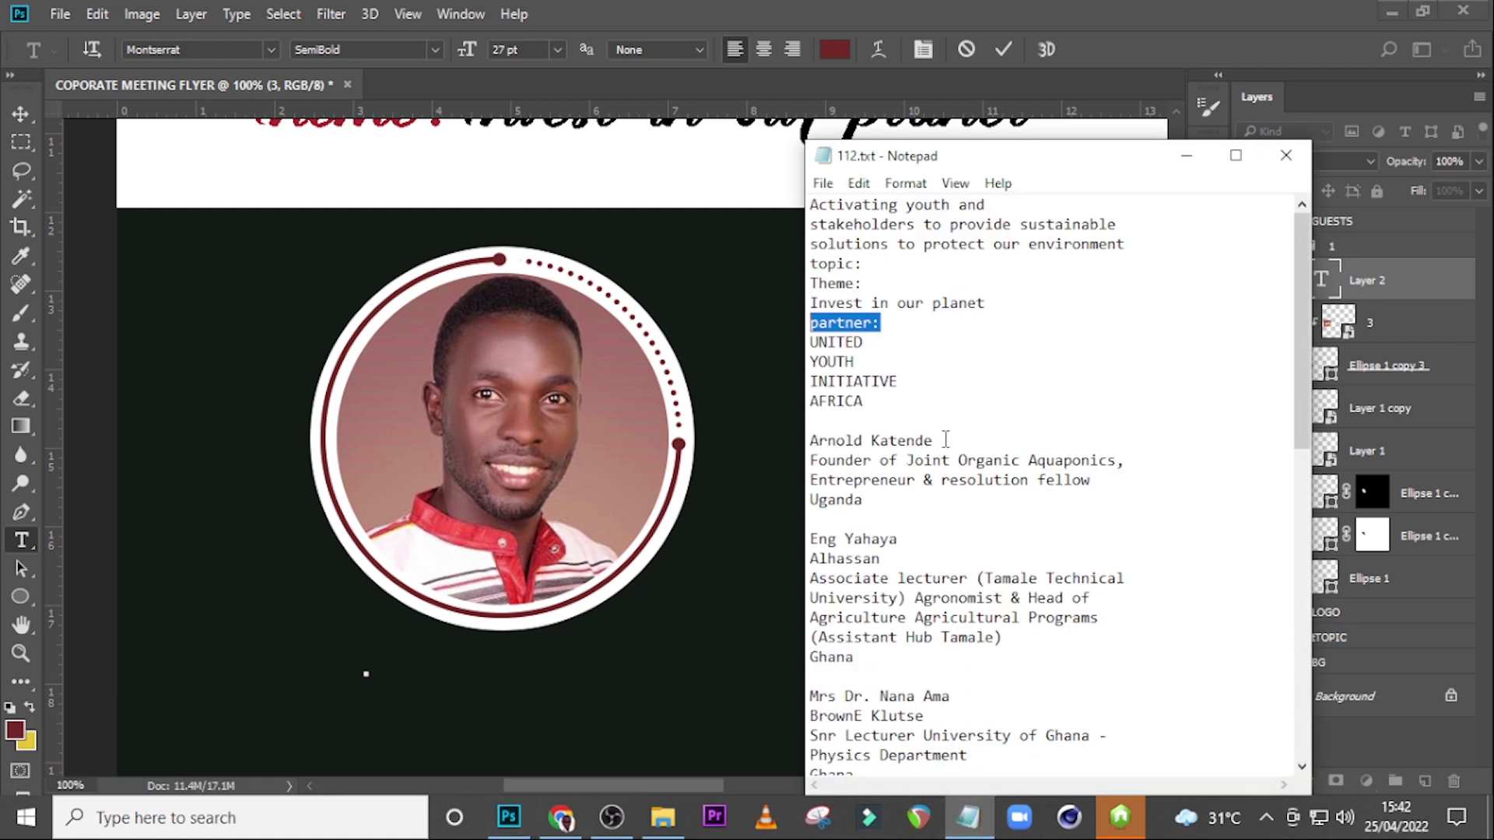
drag(949, 438, 770, 432)
key(ctrl+c)
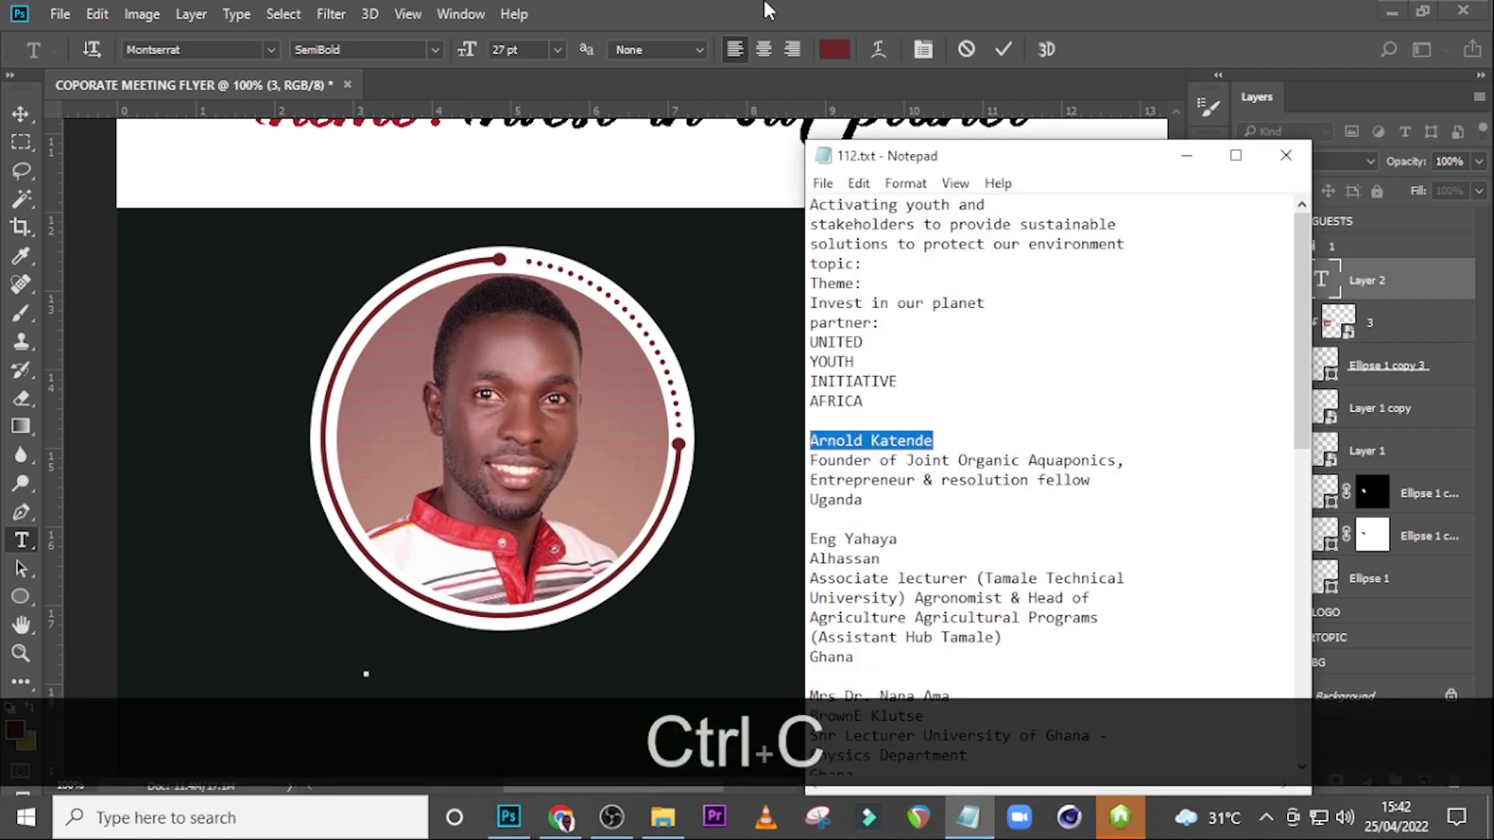
click(508, 817)
key(ctrl+v)
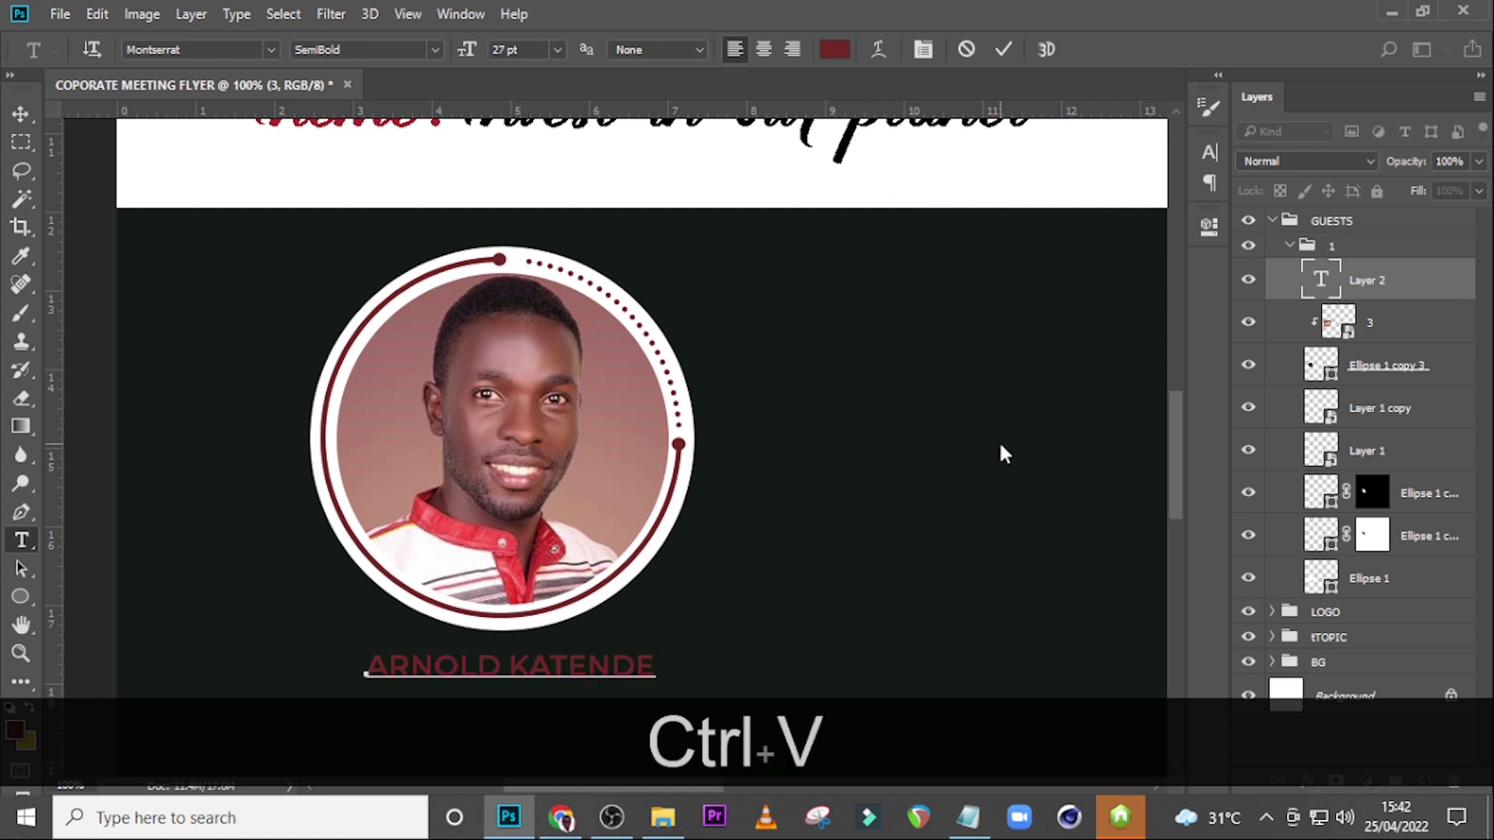
click(1386, 285)
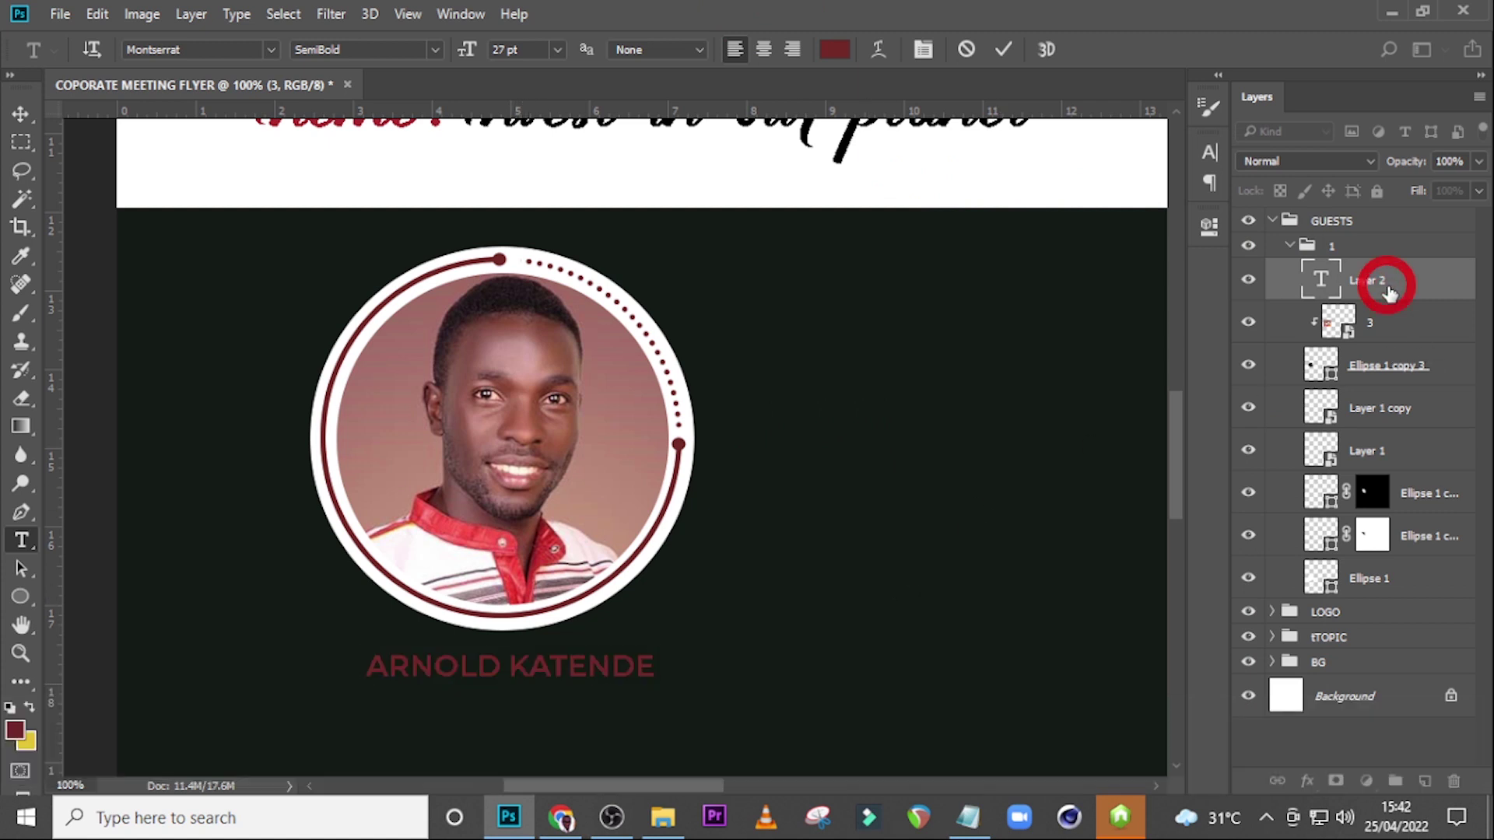
Step: Set the speaker name's font weight to Bold and its size to 31 pt
click(1208, 153)
click(1120, 286)
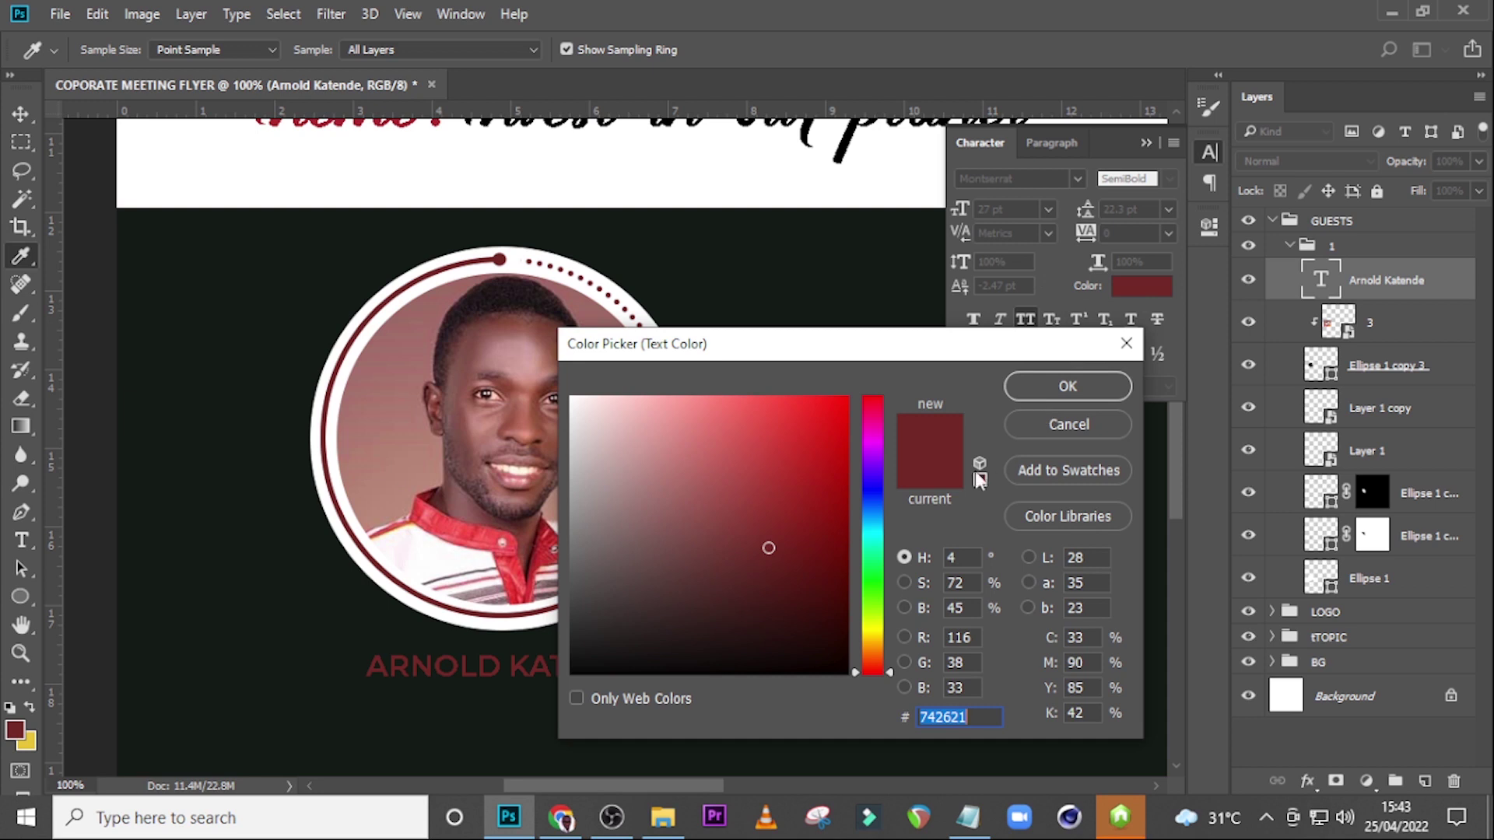
click(1089, 424)
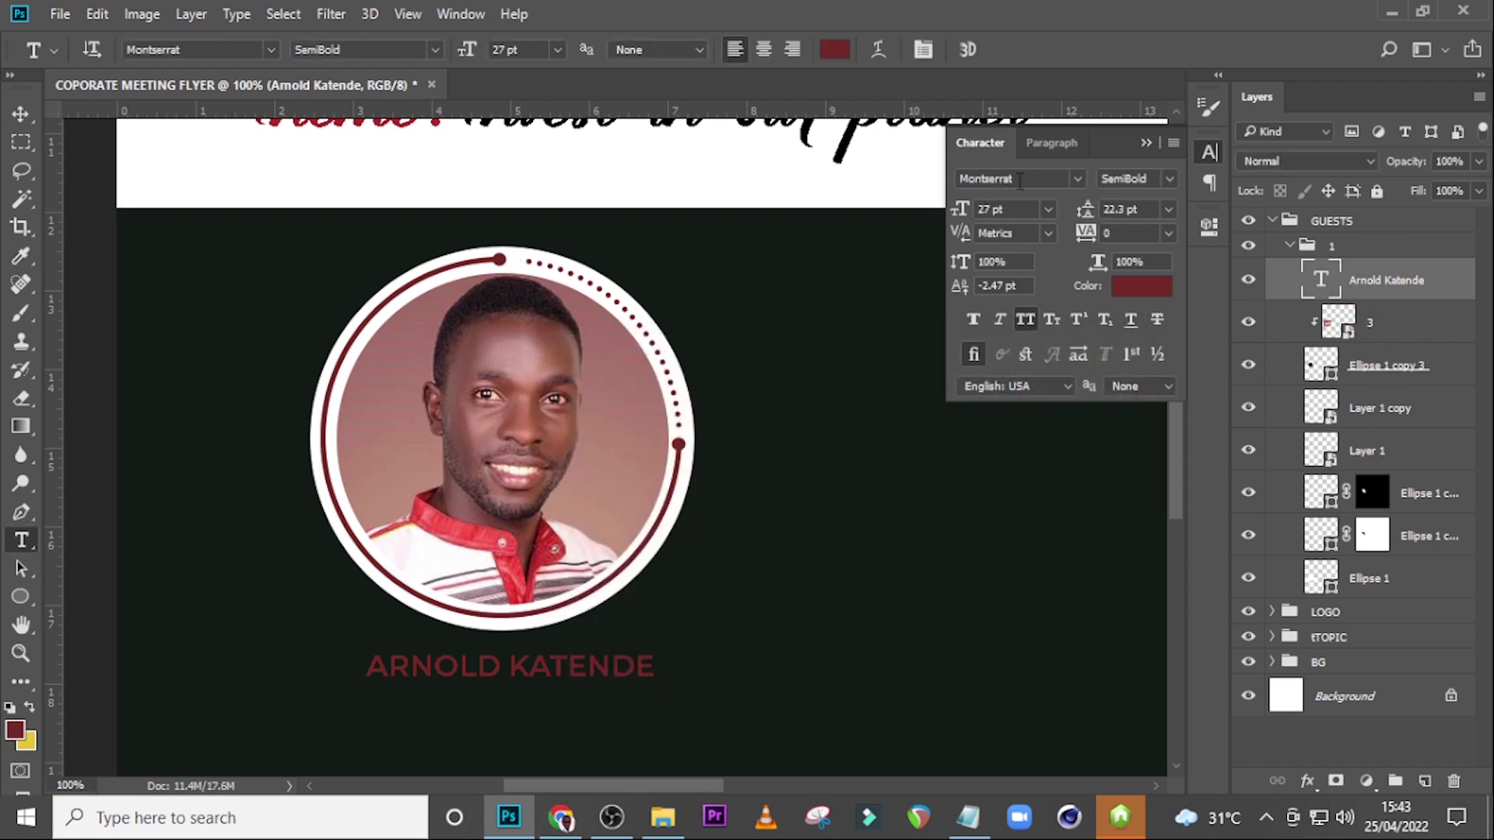
click(1152, 181)
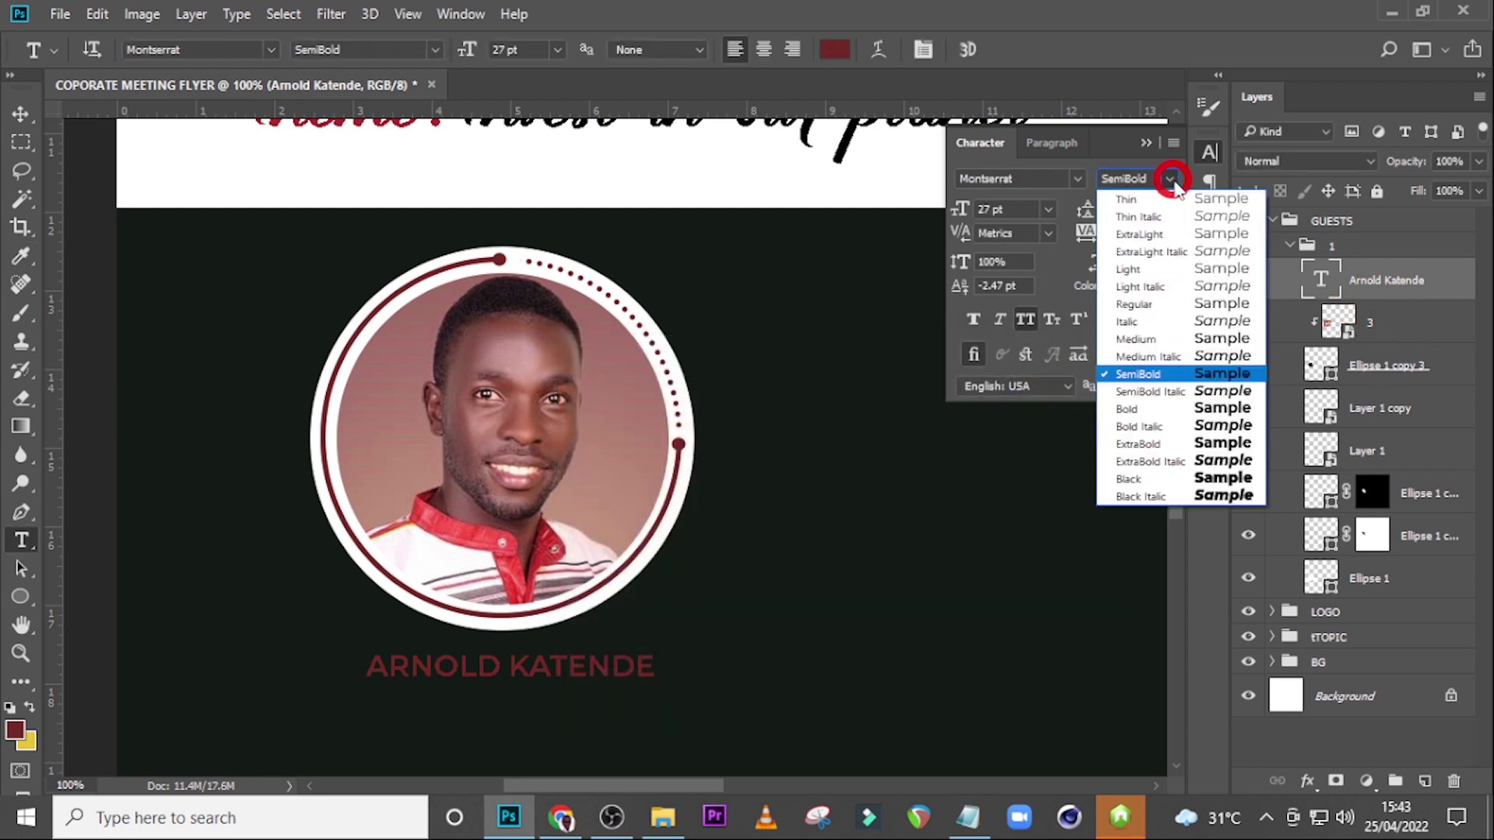
click(1132, 409)
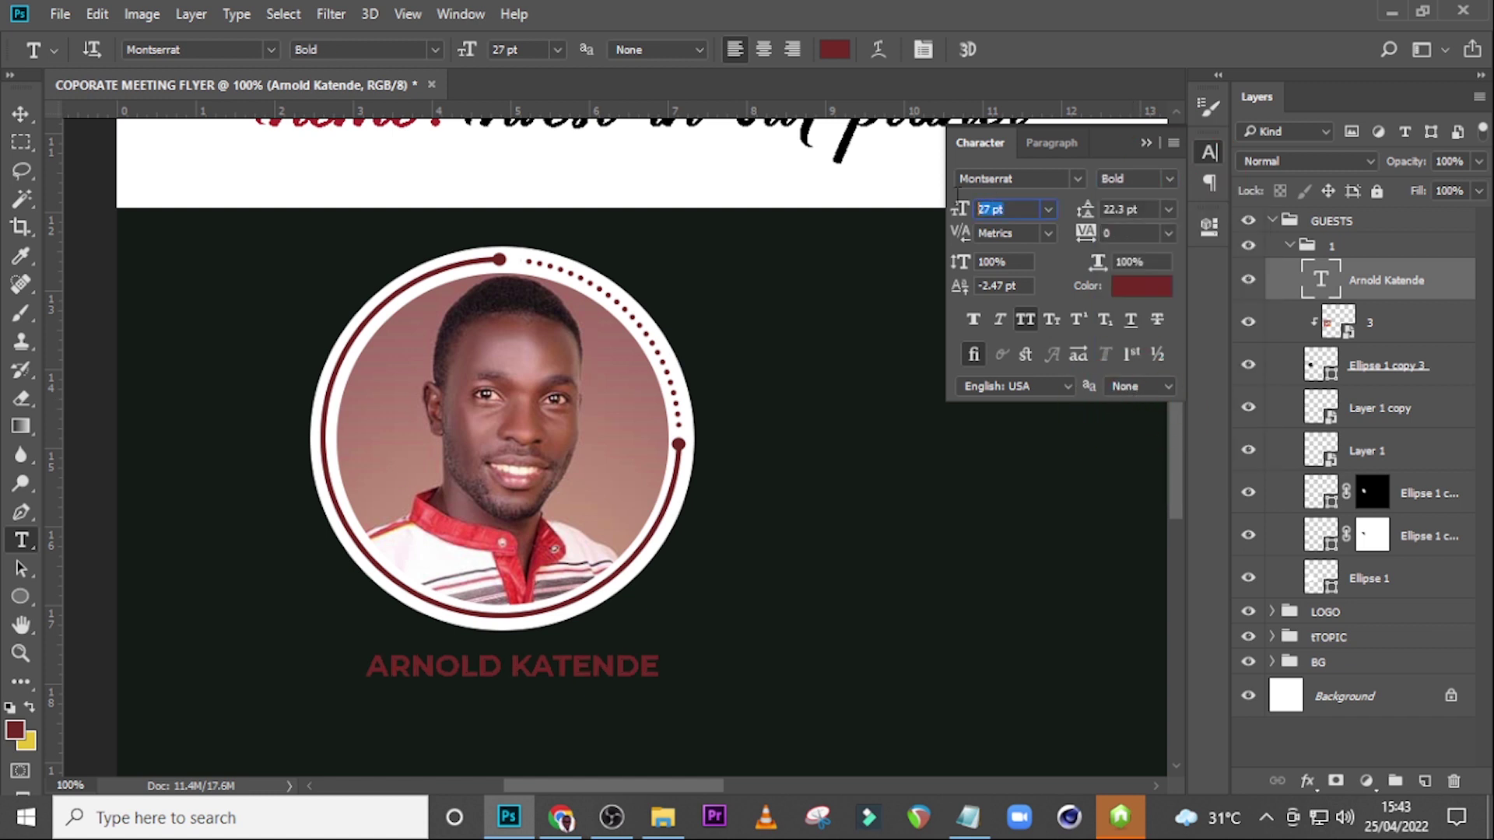
text(31)
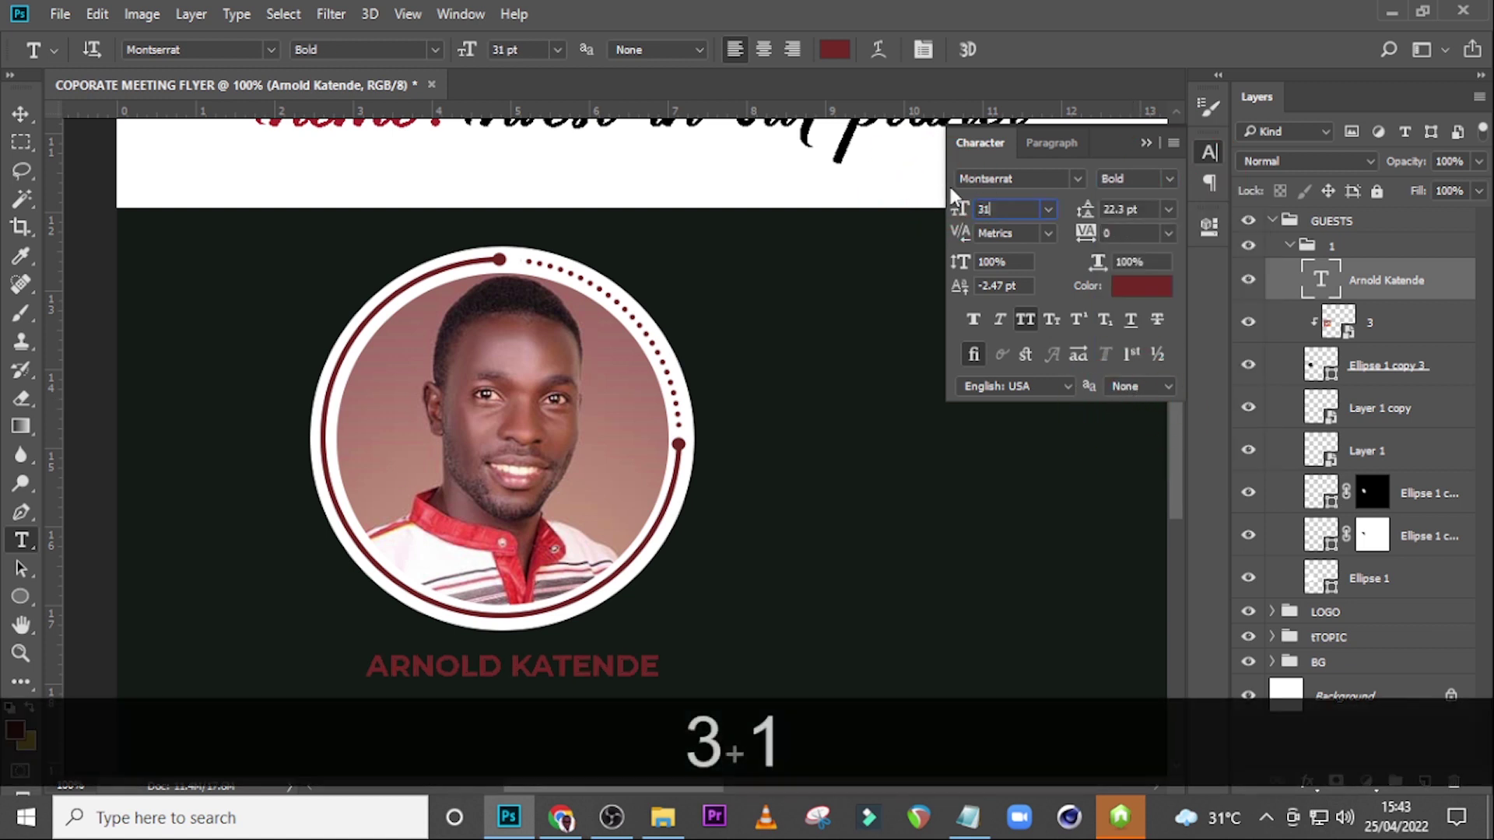
key(Return)
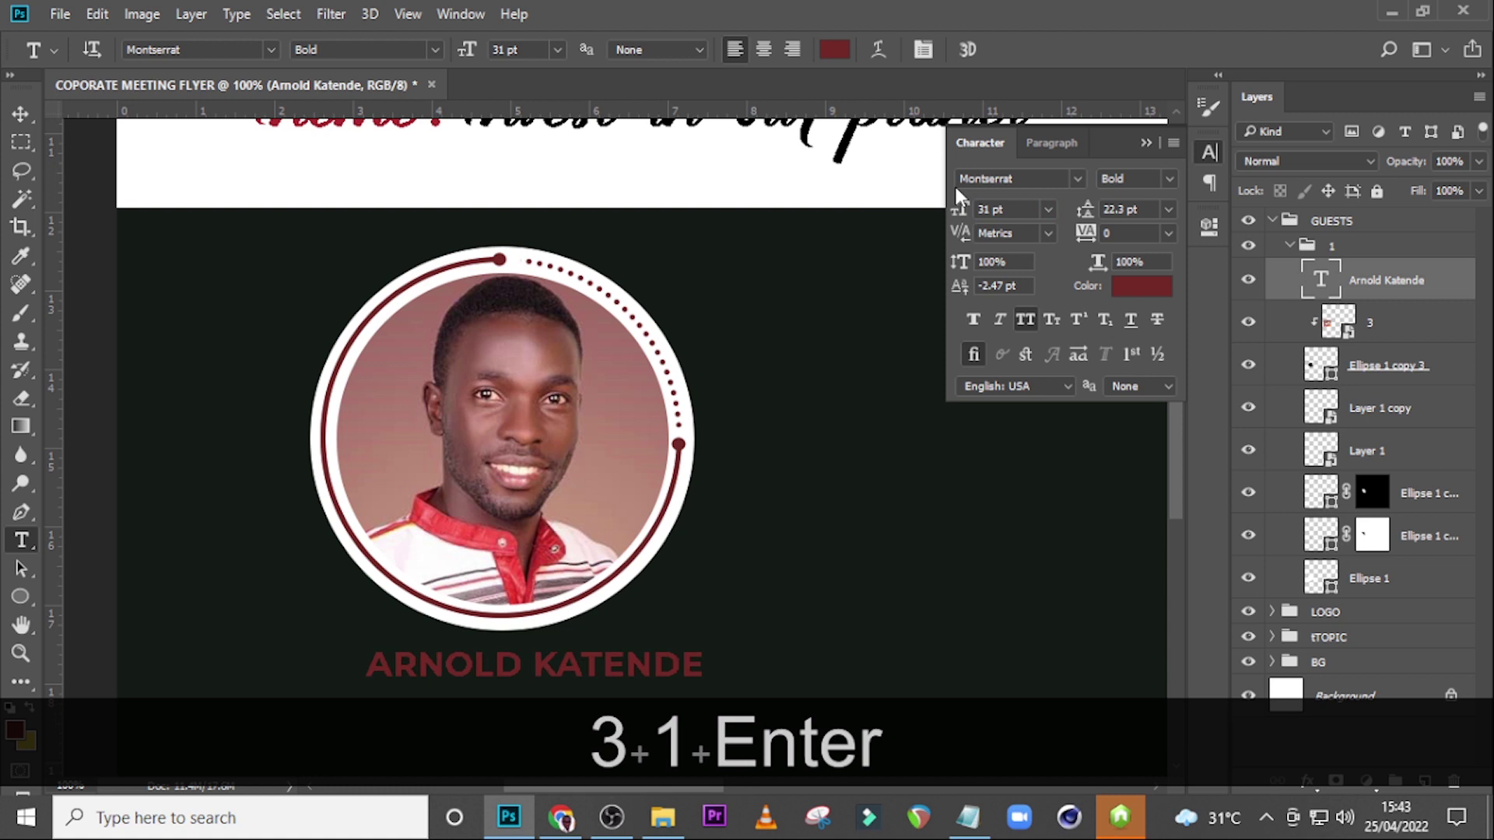
Step: Set the speaker name's leading to 34.7 pt and centre-align its paragraph
click(1113, 233)
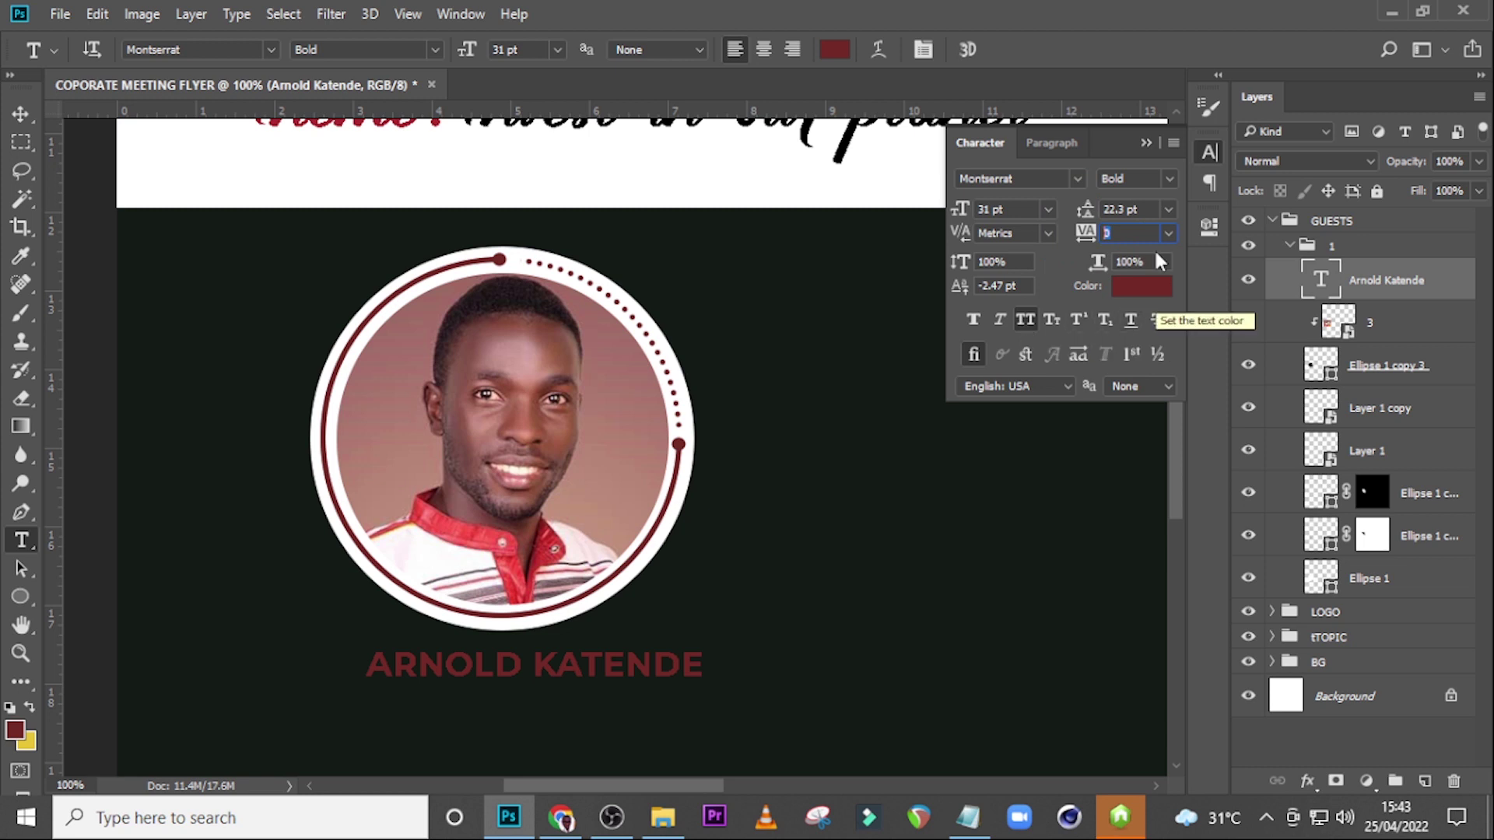
click(1120, 209)
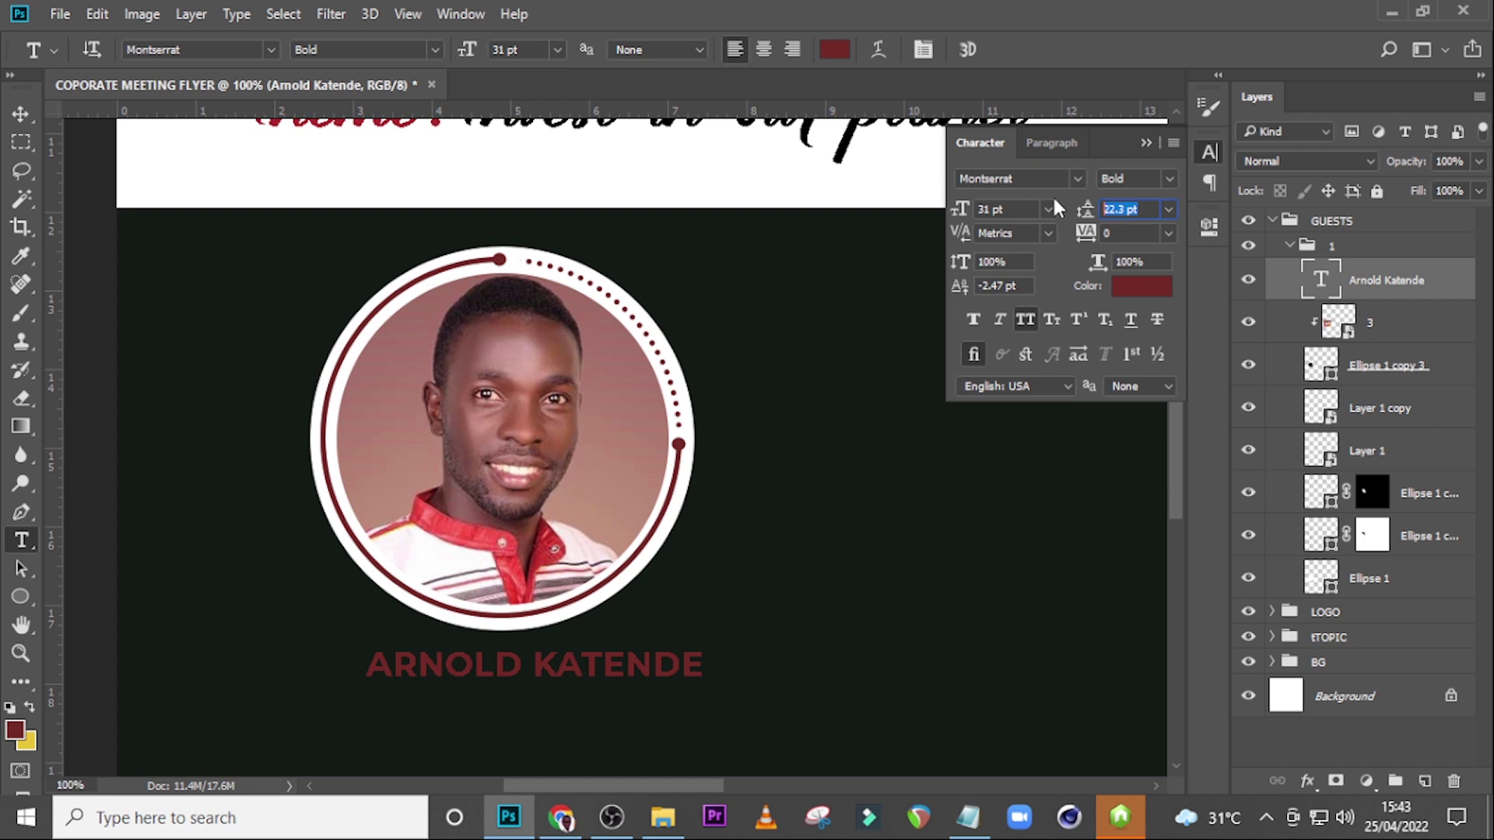
text(34.)
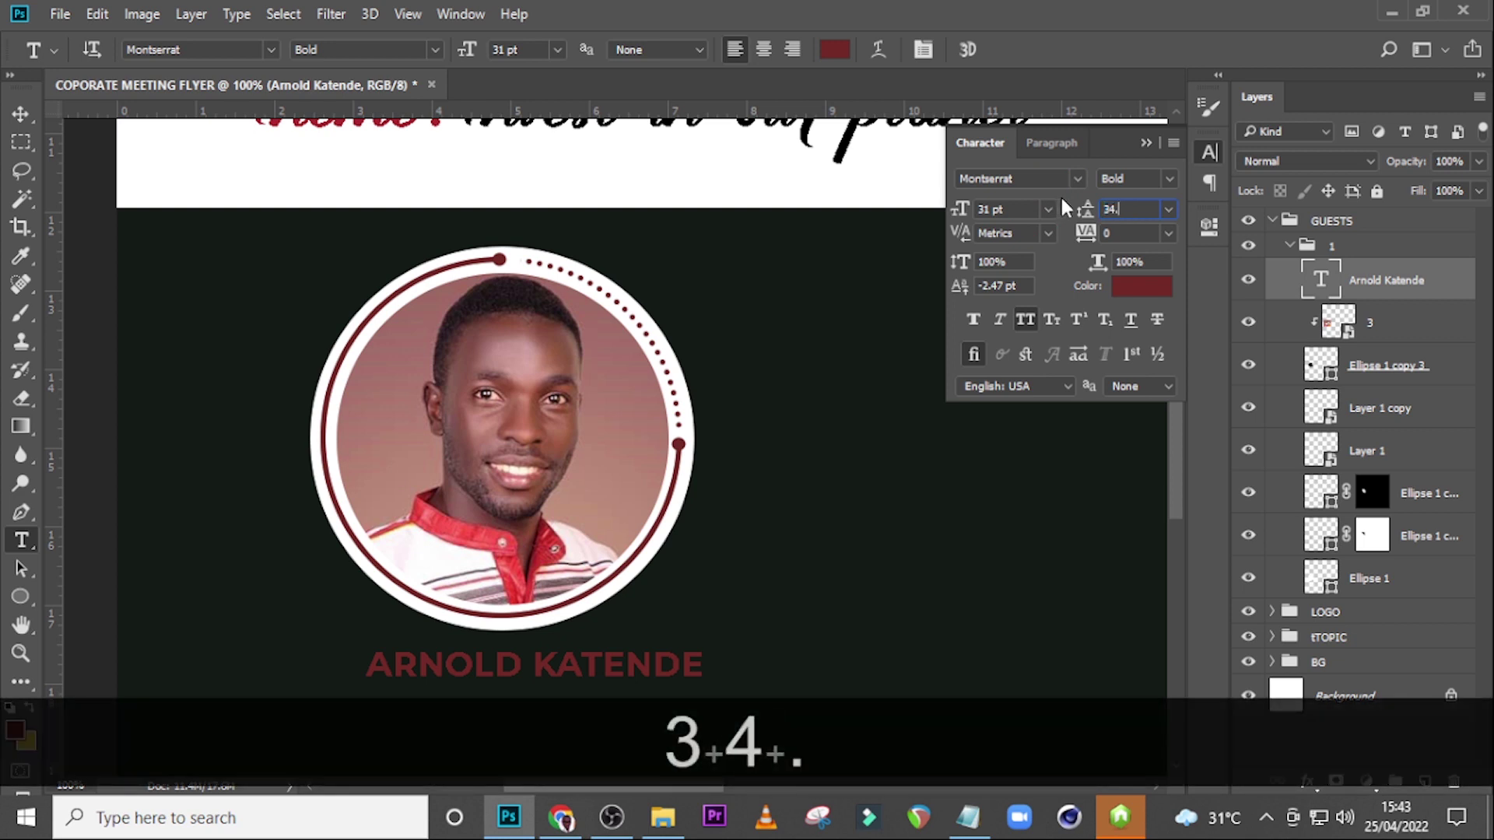
text(7)
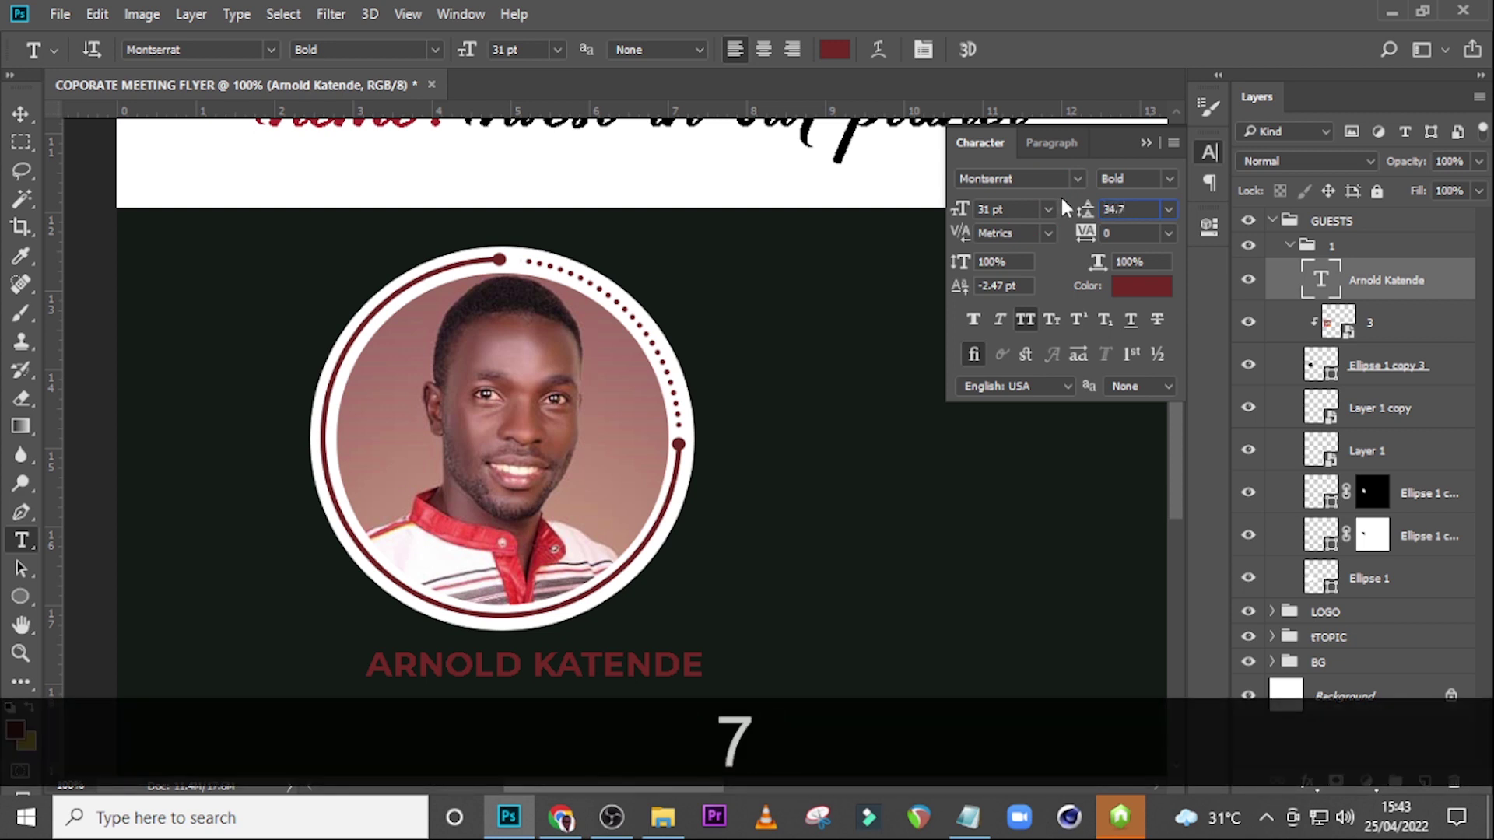
key(Return)
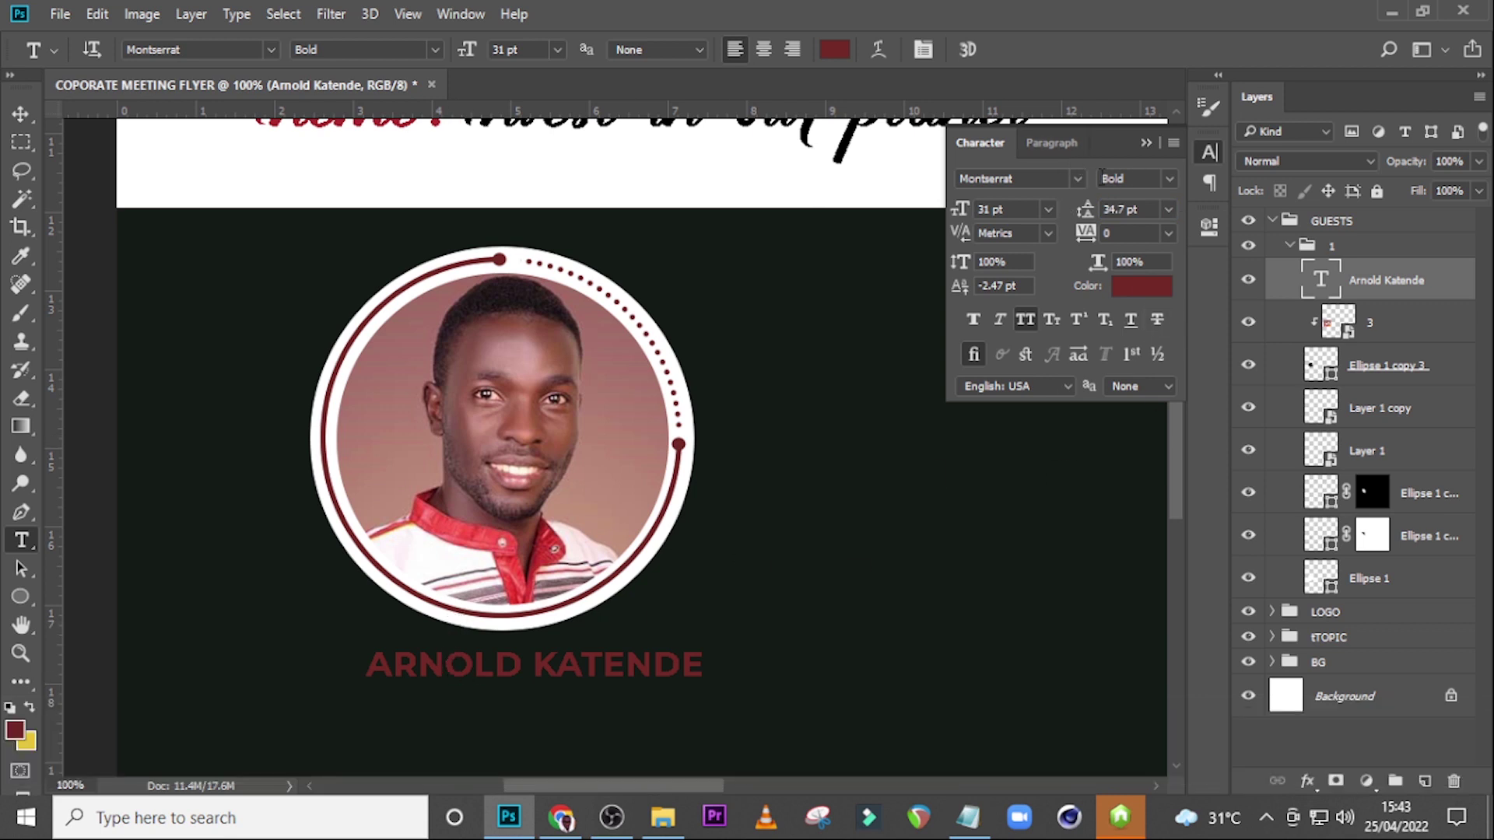
click(1054, 145)
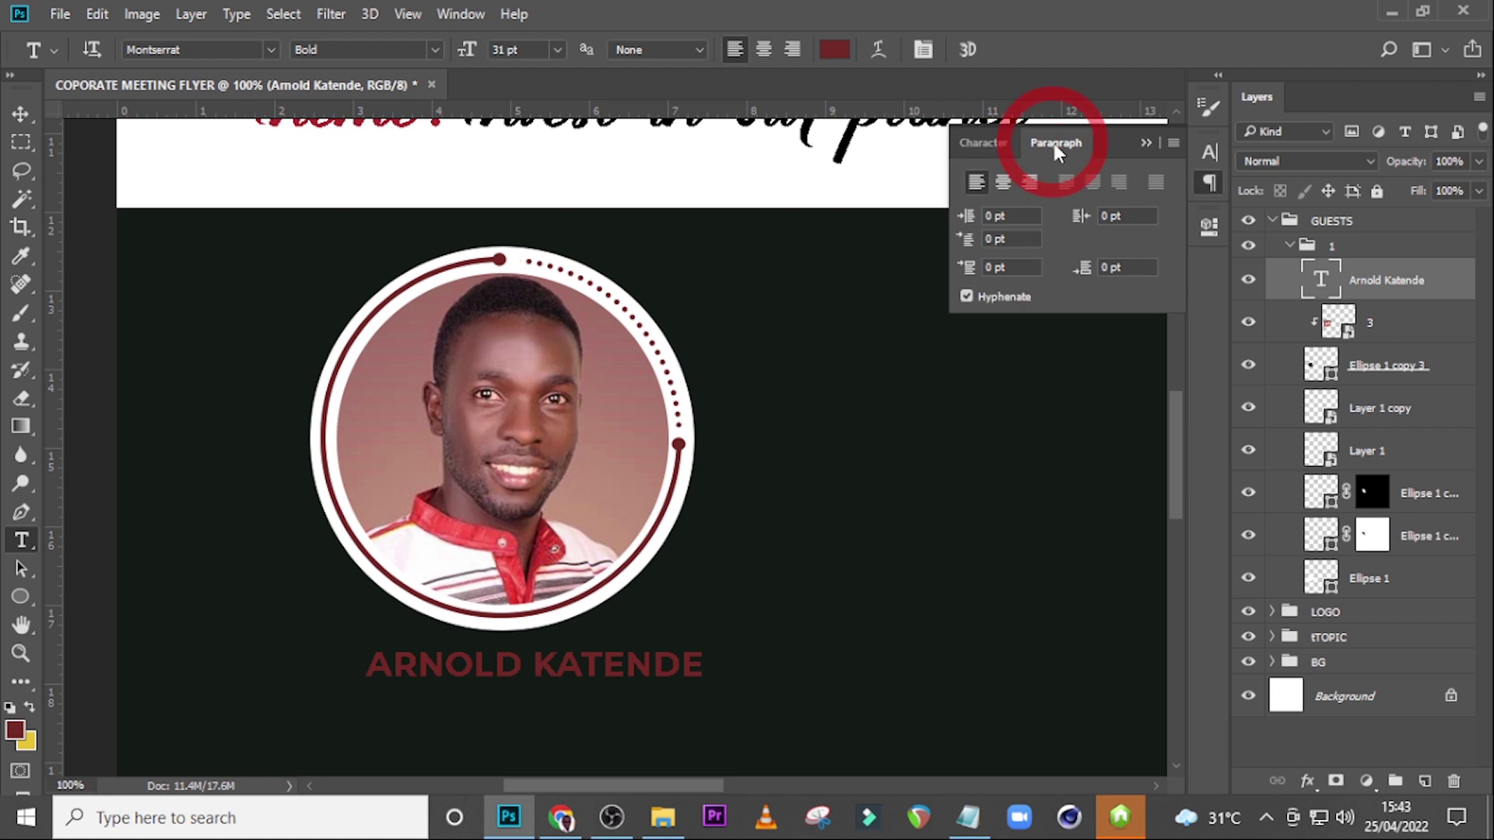
click(1002, 182)
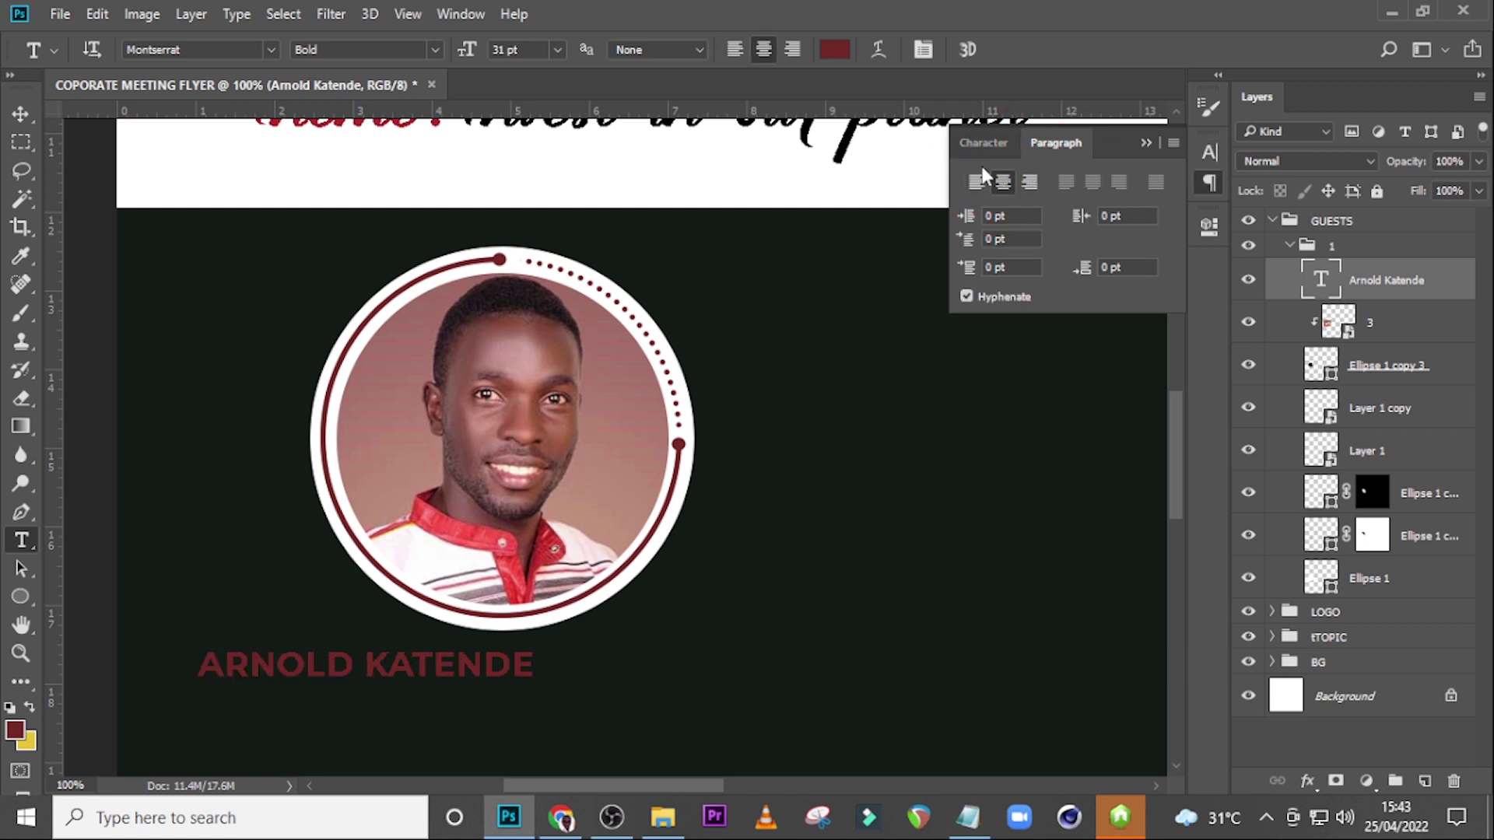
Step: Change the speaker name's text colour to yellow F5D93F
click(993, 143)
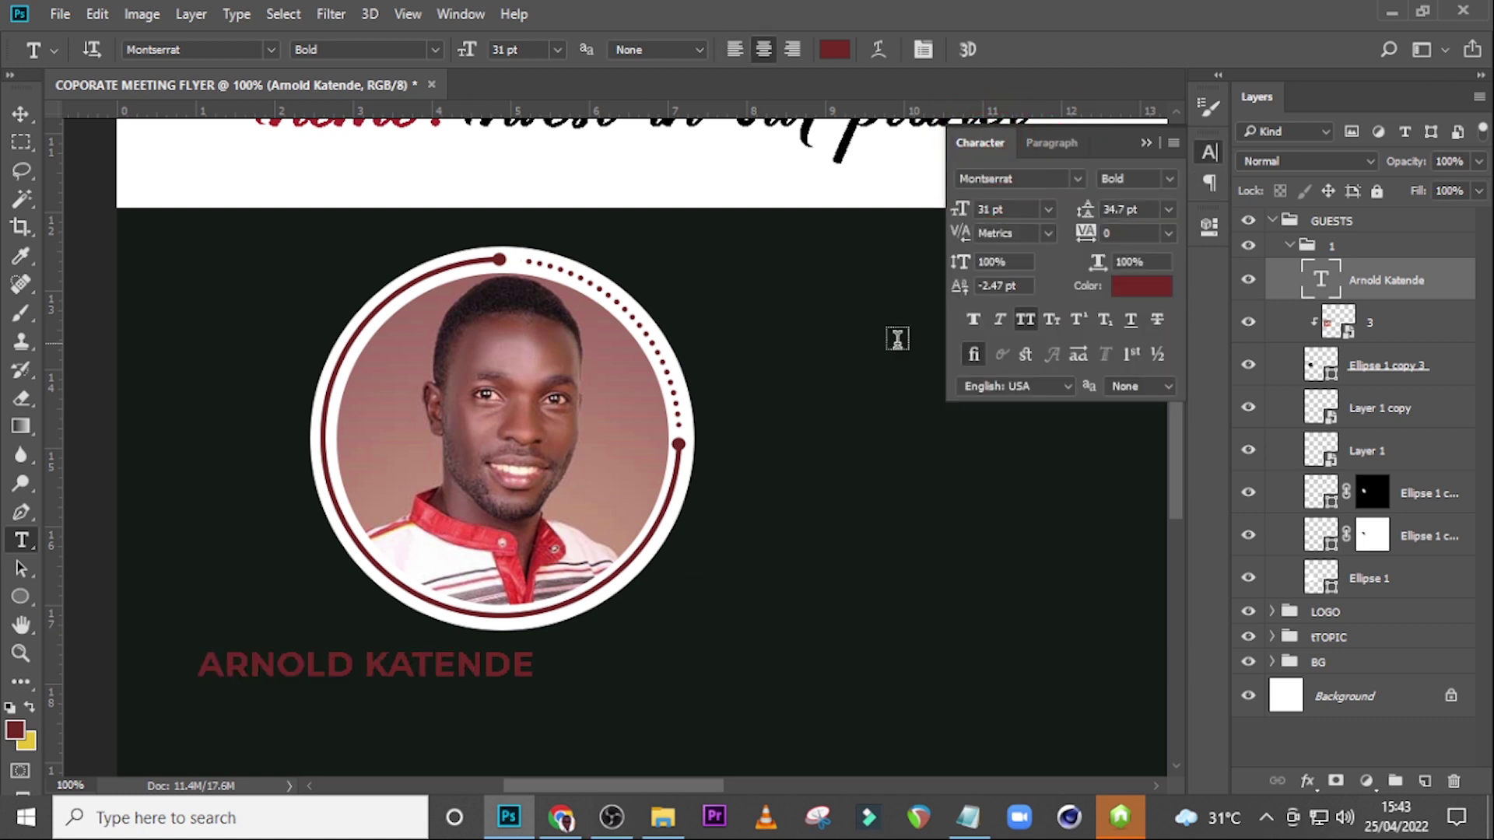
click(1135, 288)
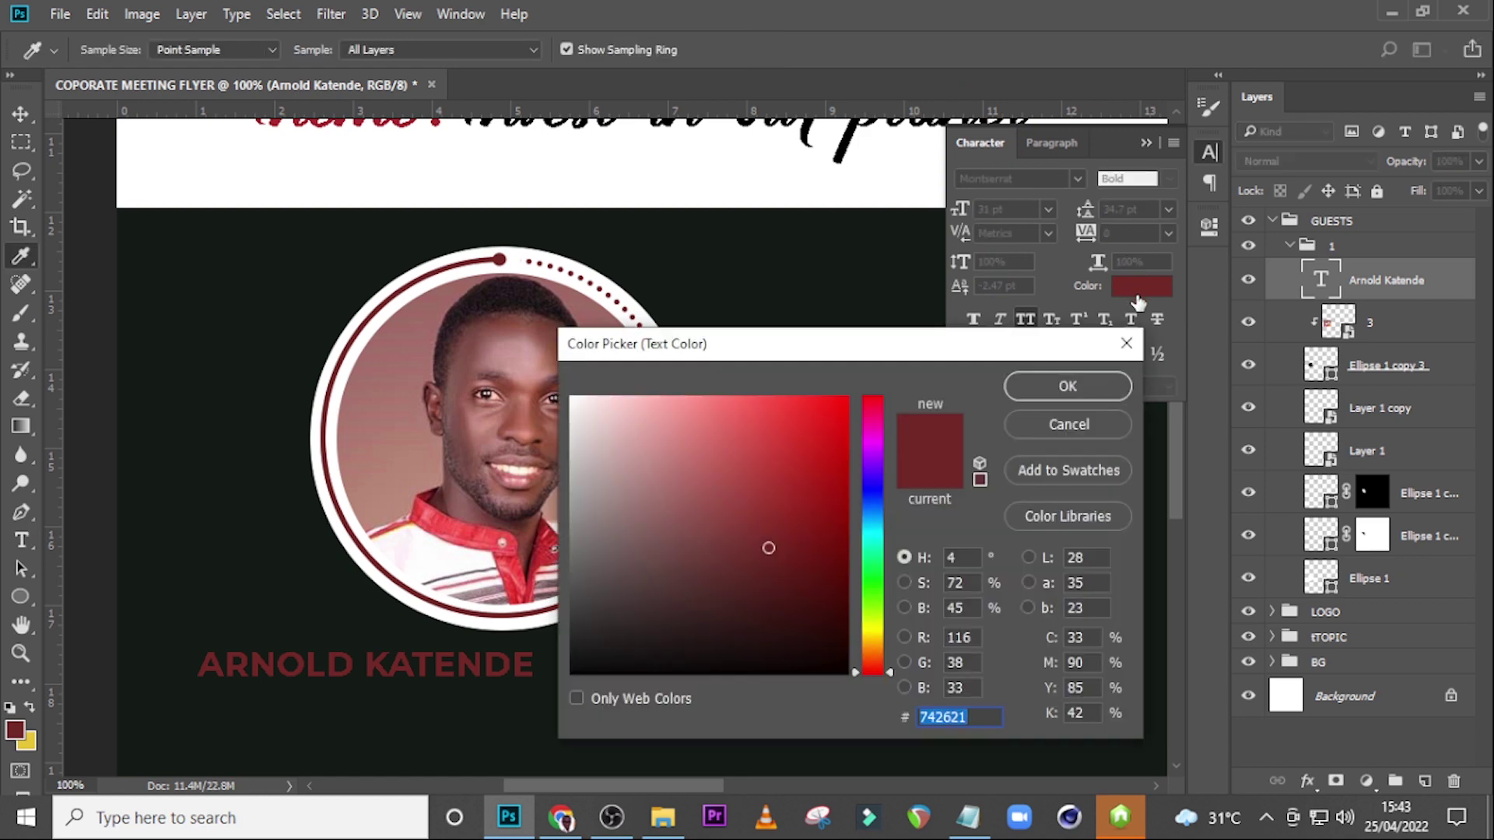
text(F5)
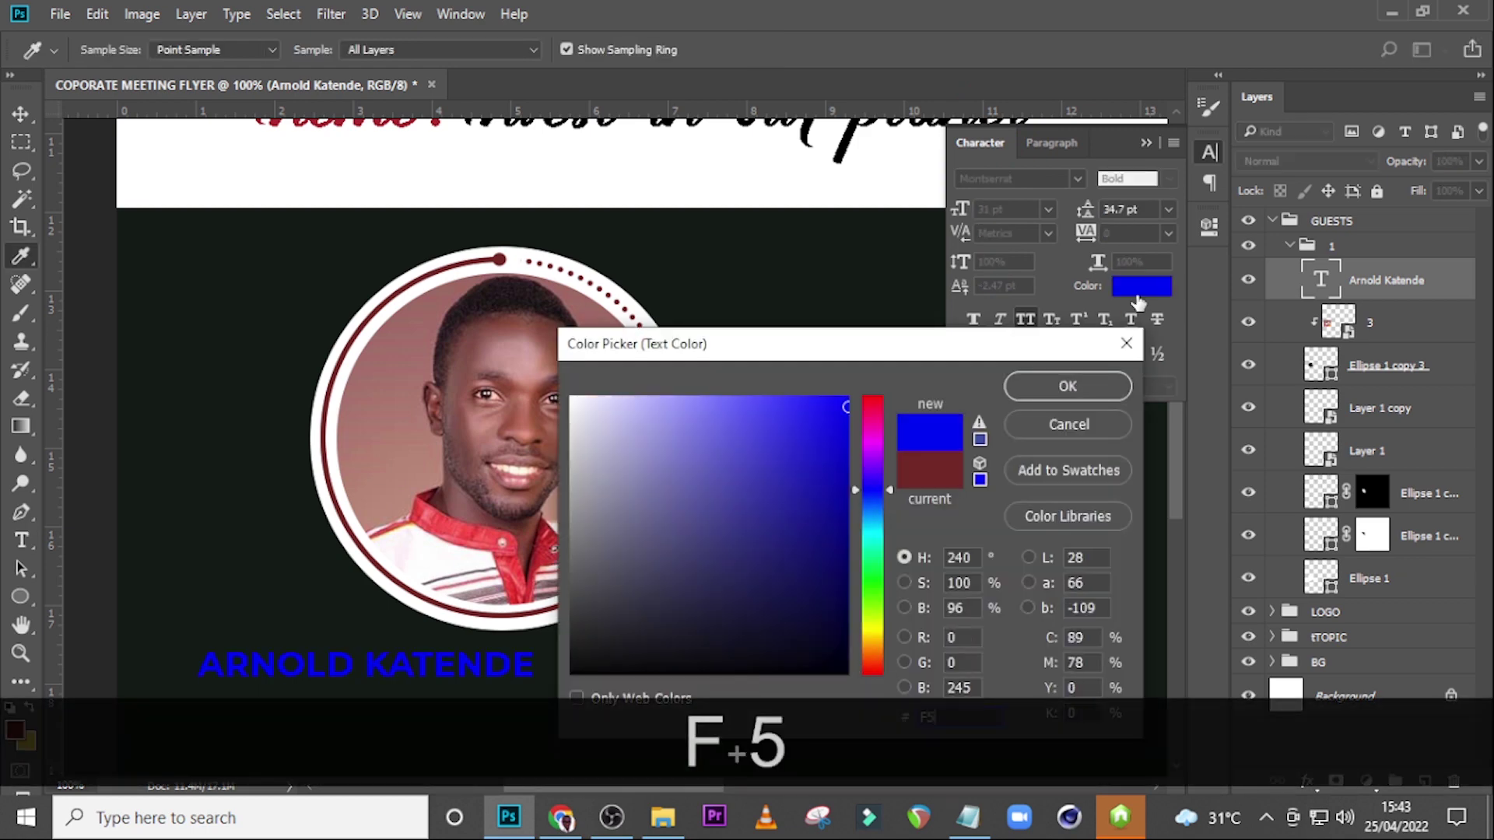
text(D)
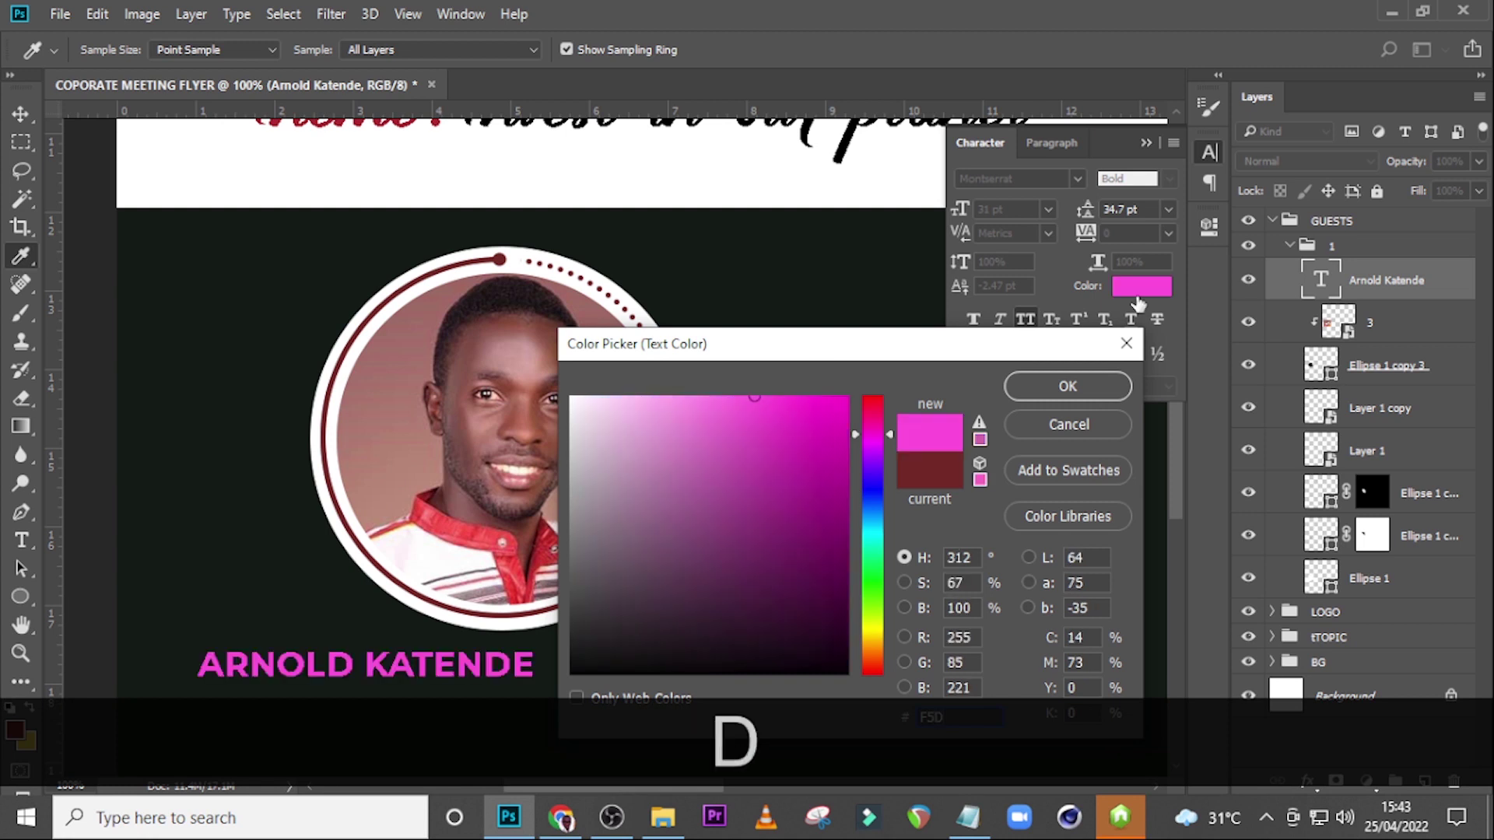
text(9)
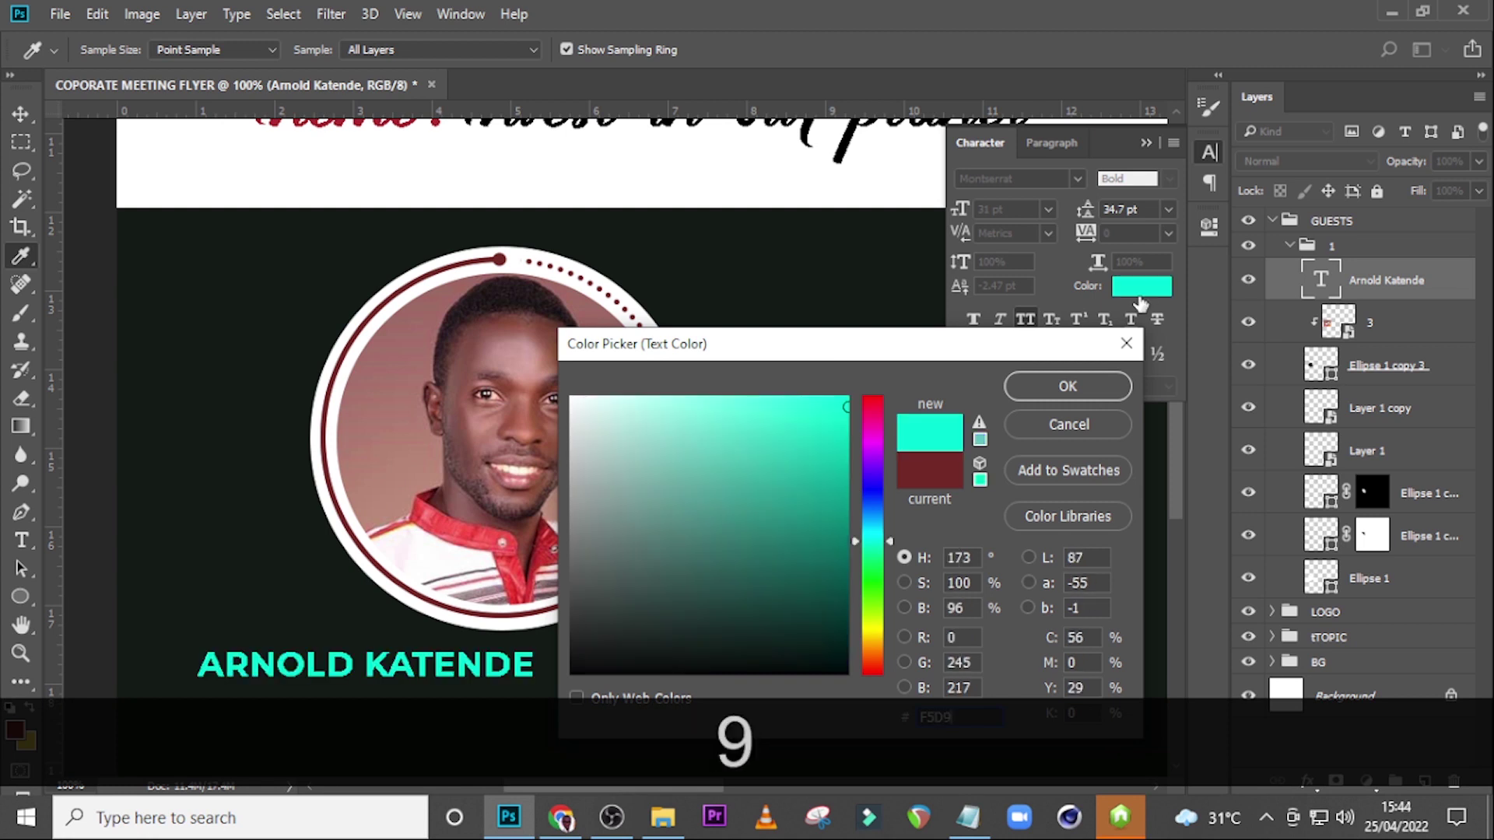
text(3F)
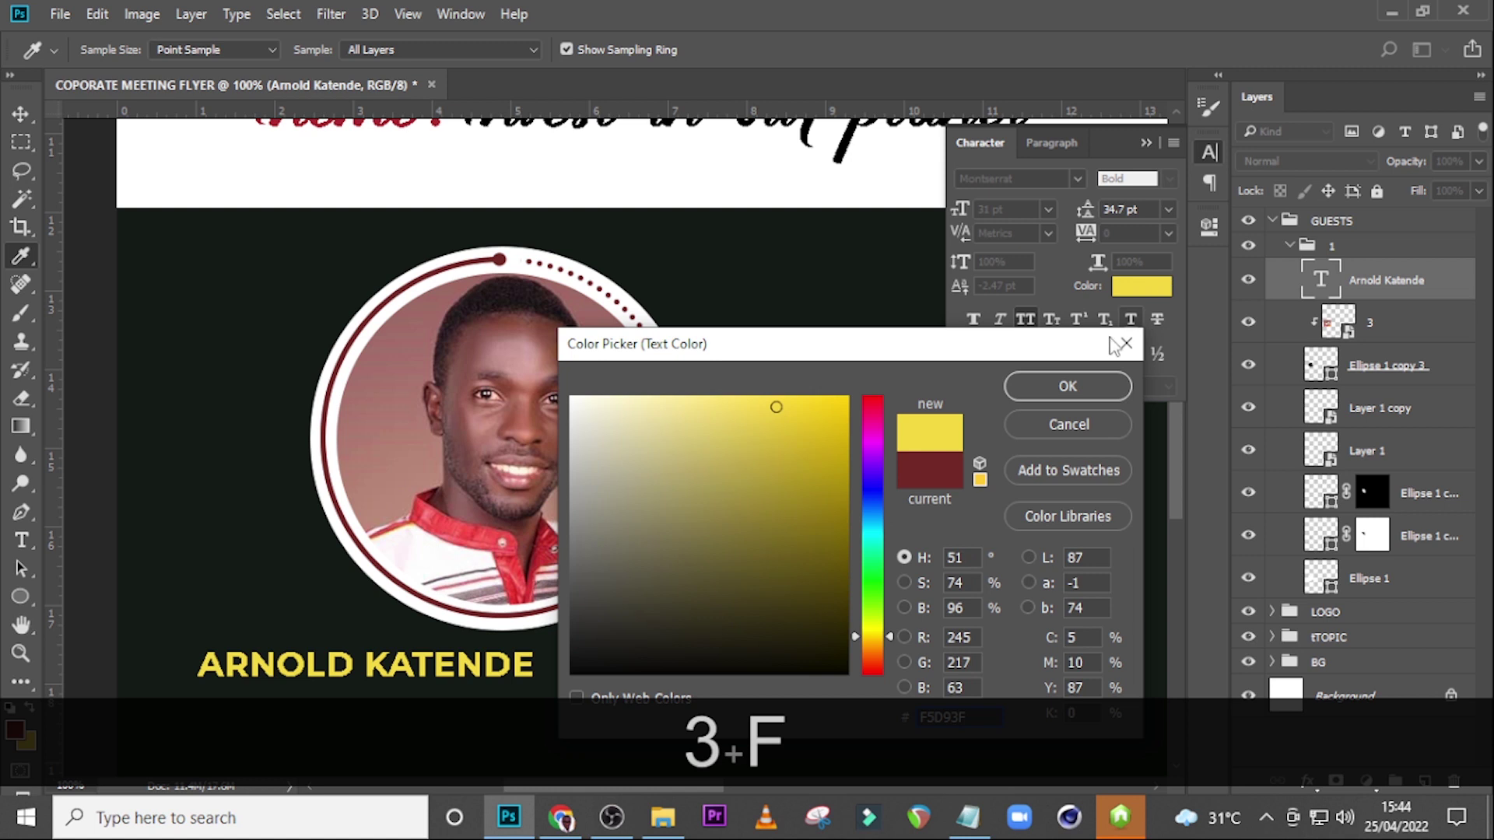
click(1067, 386)
click(1144, 142)
click(1387, 286)
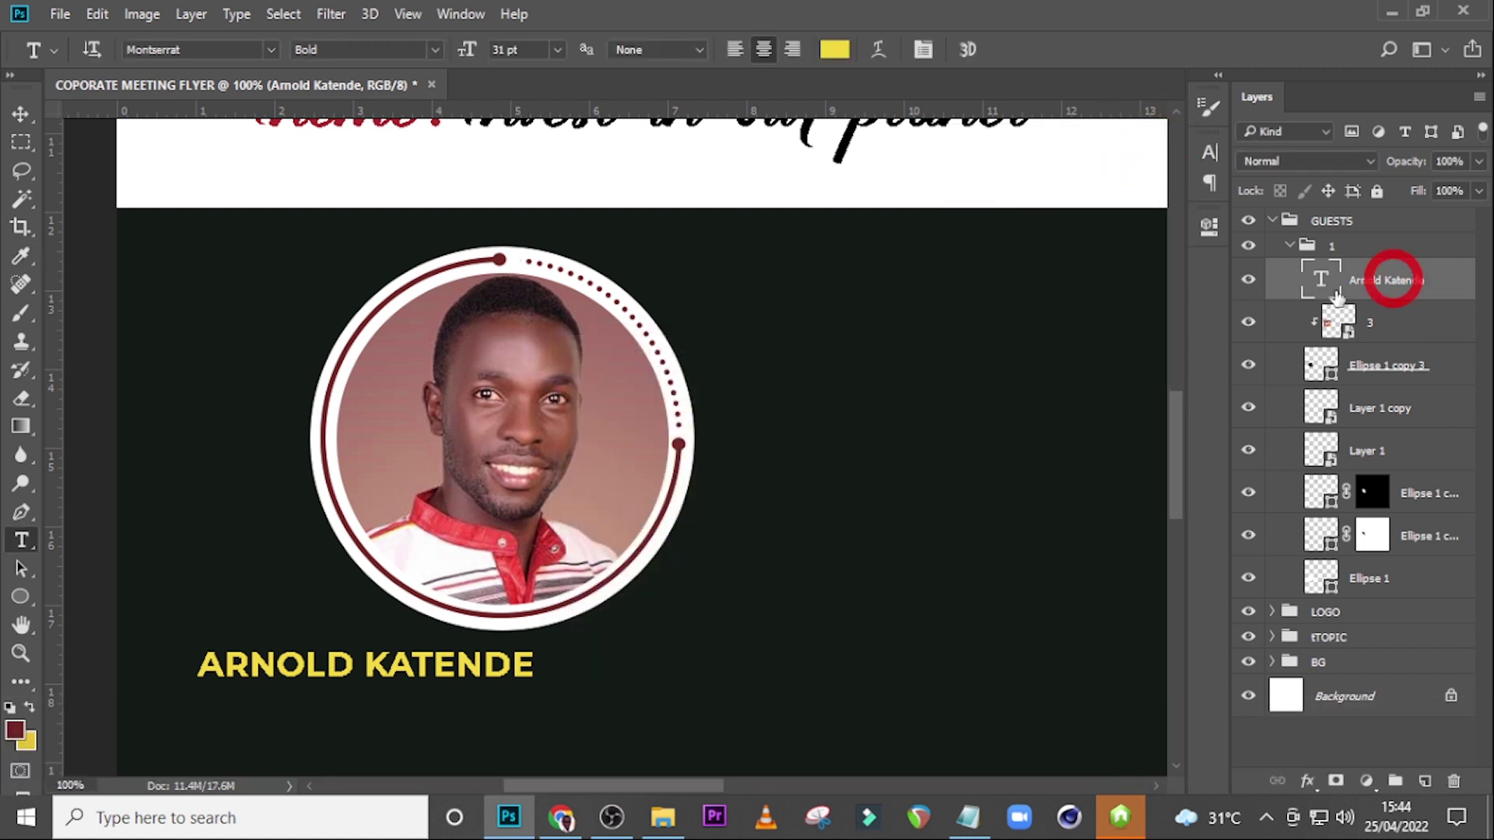
Step: Move the speaker name right to sit beneath the portrait circle and show the guides
key(v)
drag(429, 667, 540, 674)
key(shift+ctrl+h)
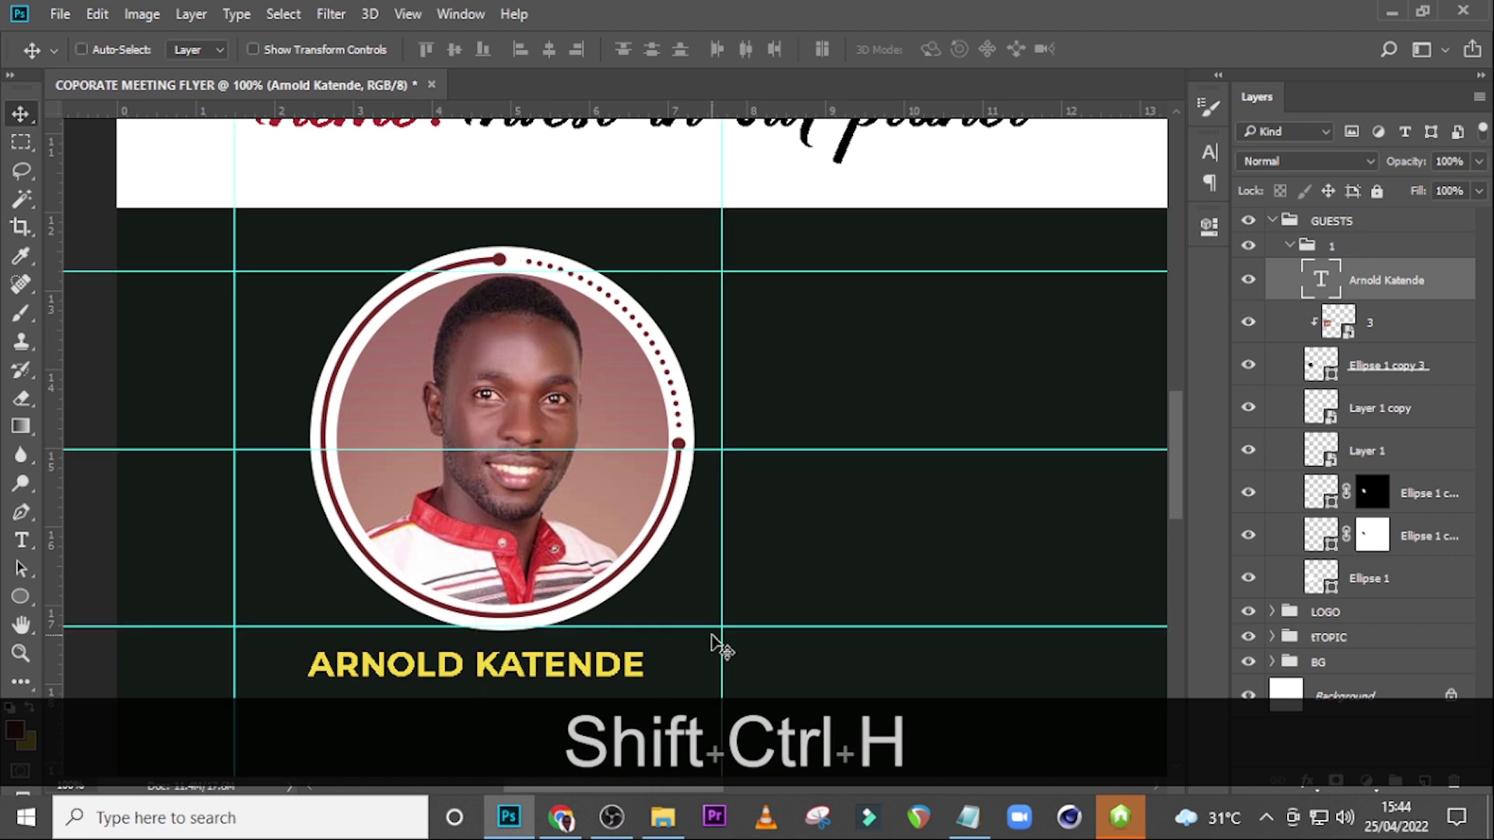
Step: Move the speaker name horizontally to X 350 px so it sits centred beneath the portrait circle
key(ctrl+t)
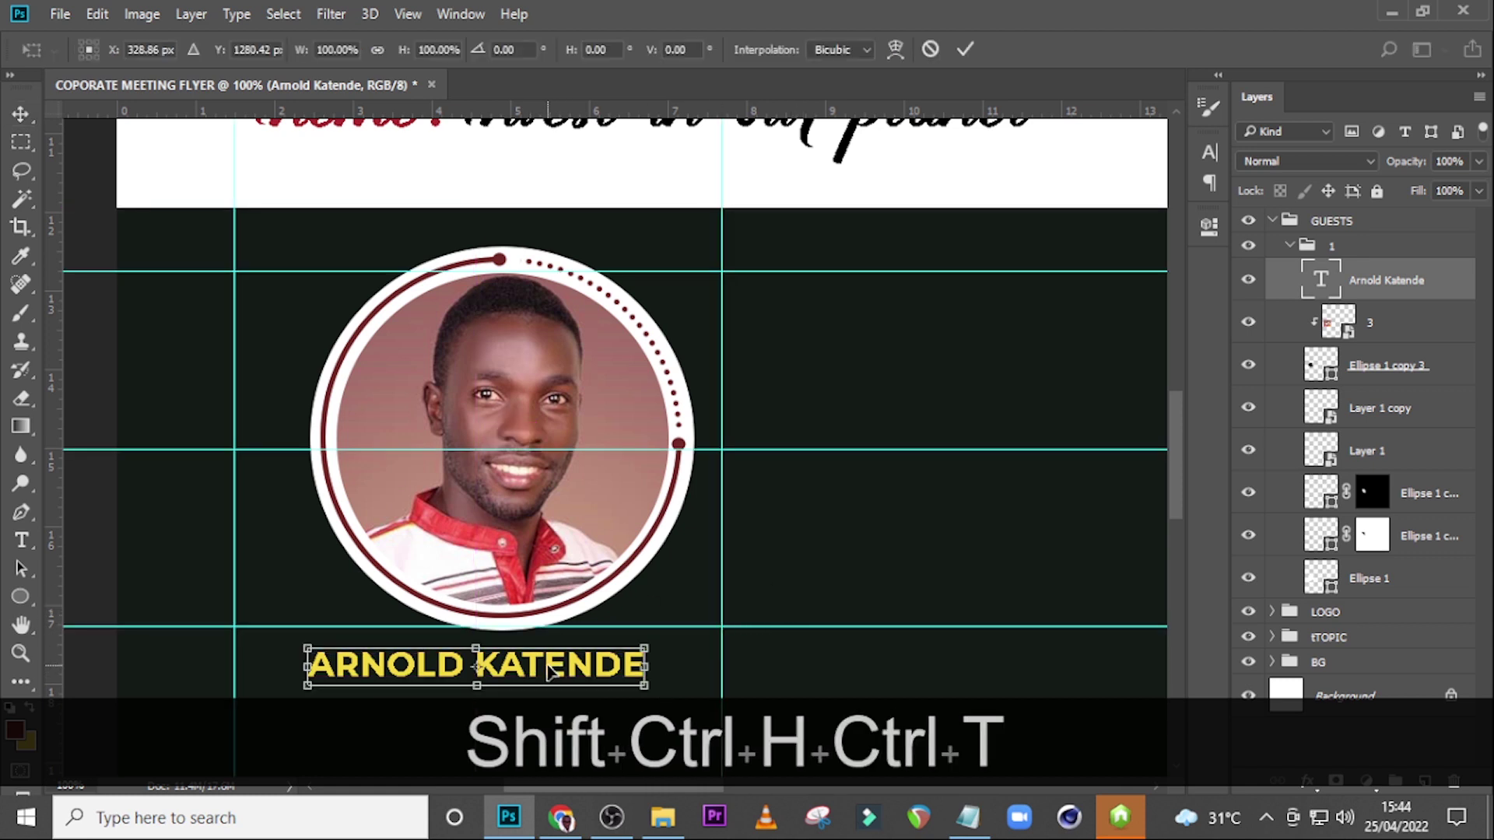
drag(549, 674, 572, 680)
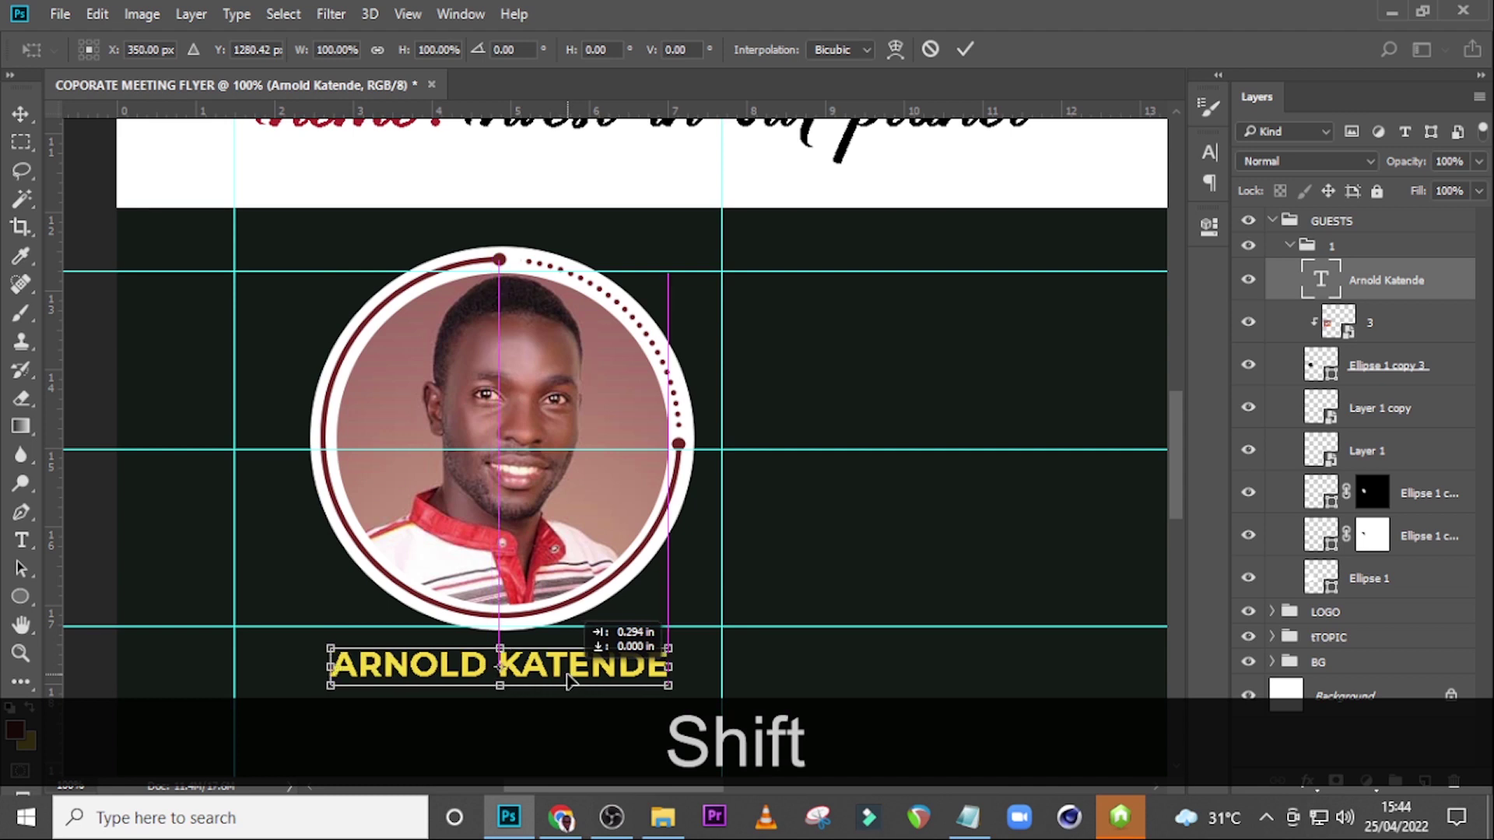
drag(568, 674, 569, 674)
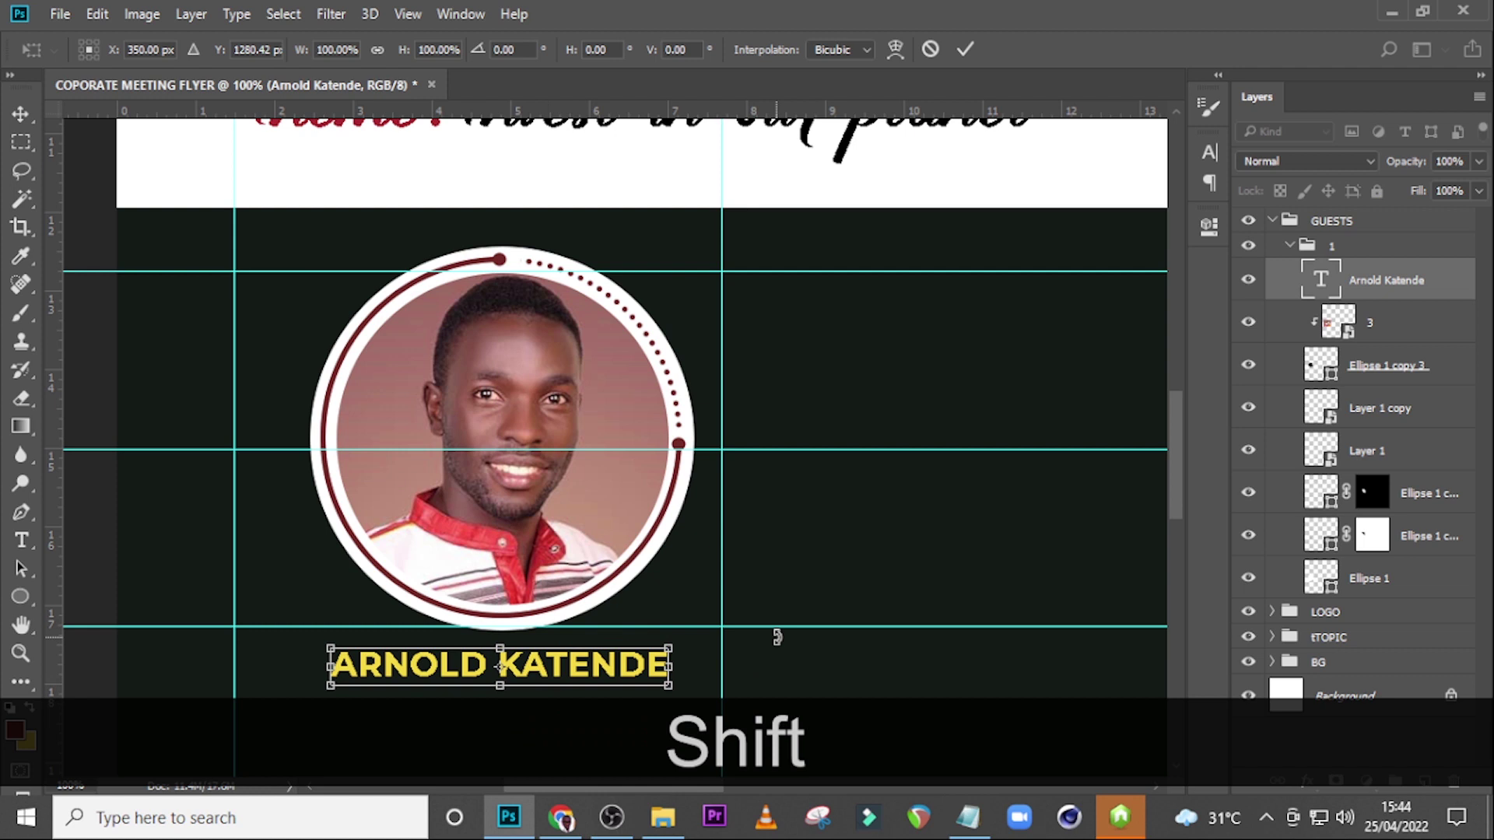
key(shift+Return)
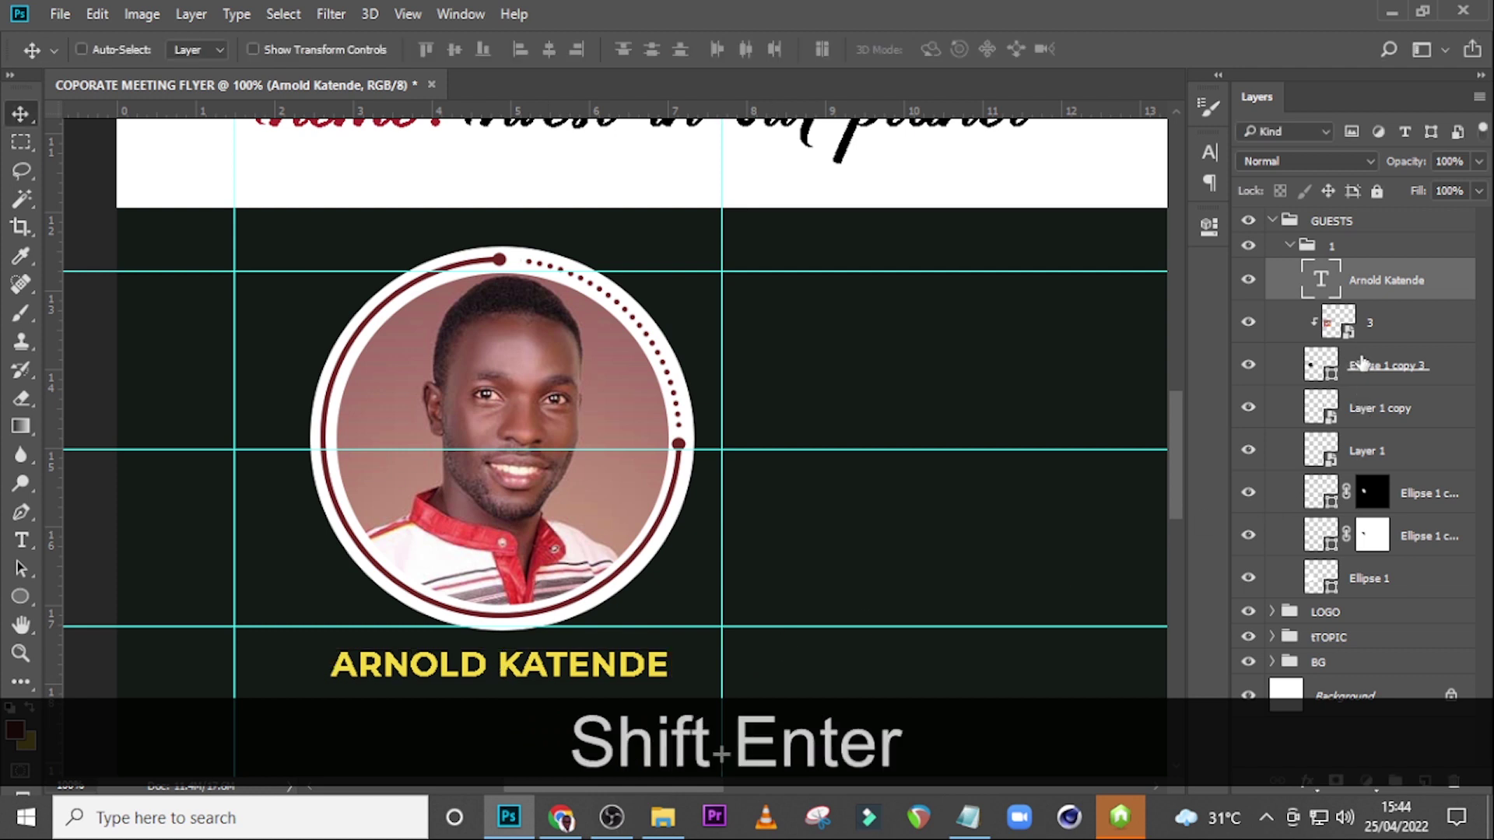
Step: Place a vertical guide through the centre of the portrait's inner circle, using its transform bounds as reference
click(1369, 366)
key(ctrl+t)
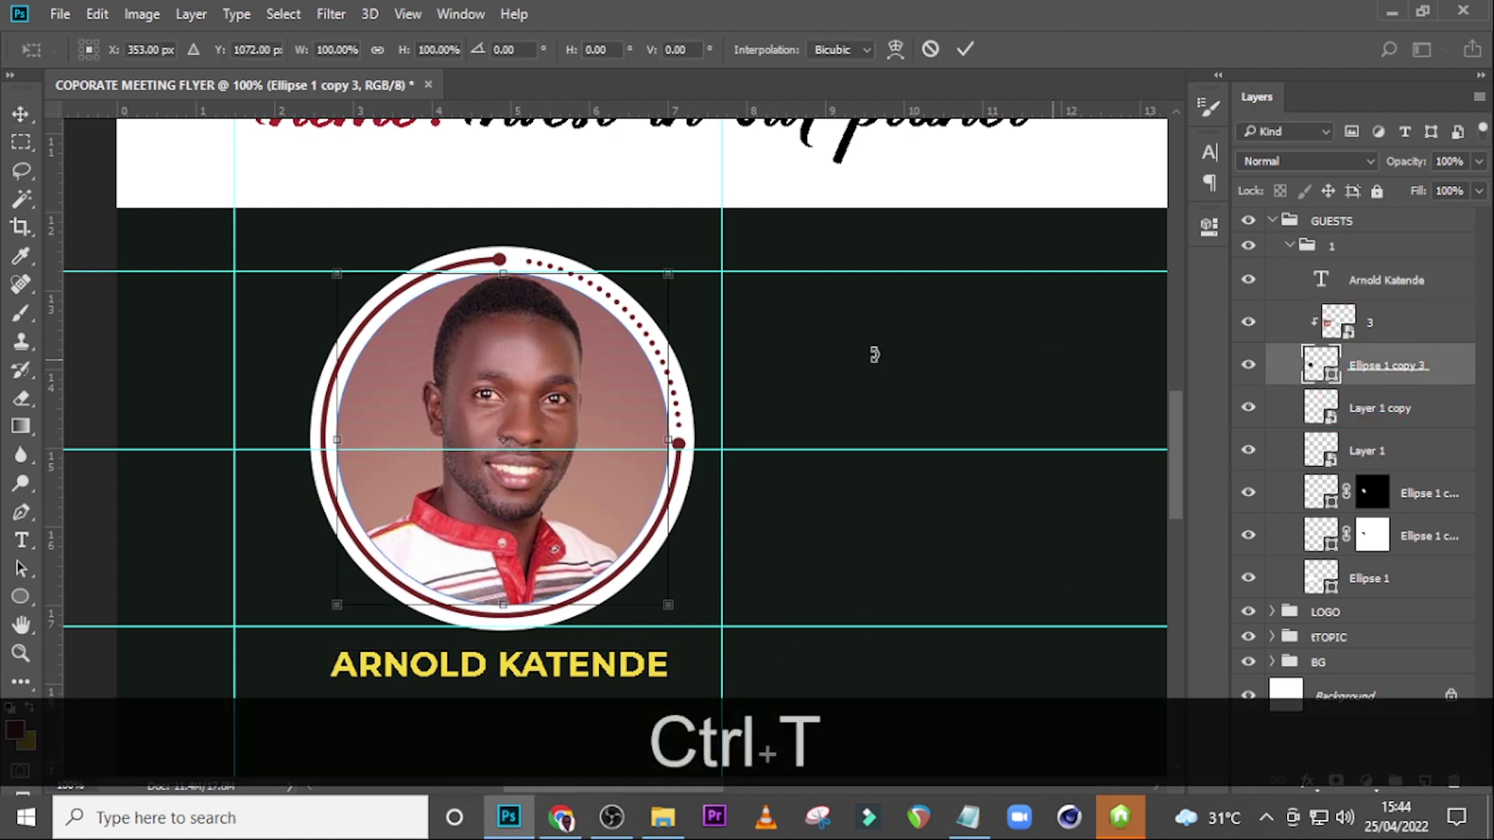
drag(62, 391, 502, 375)
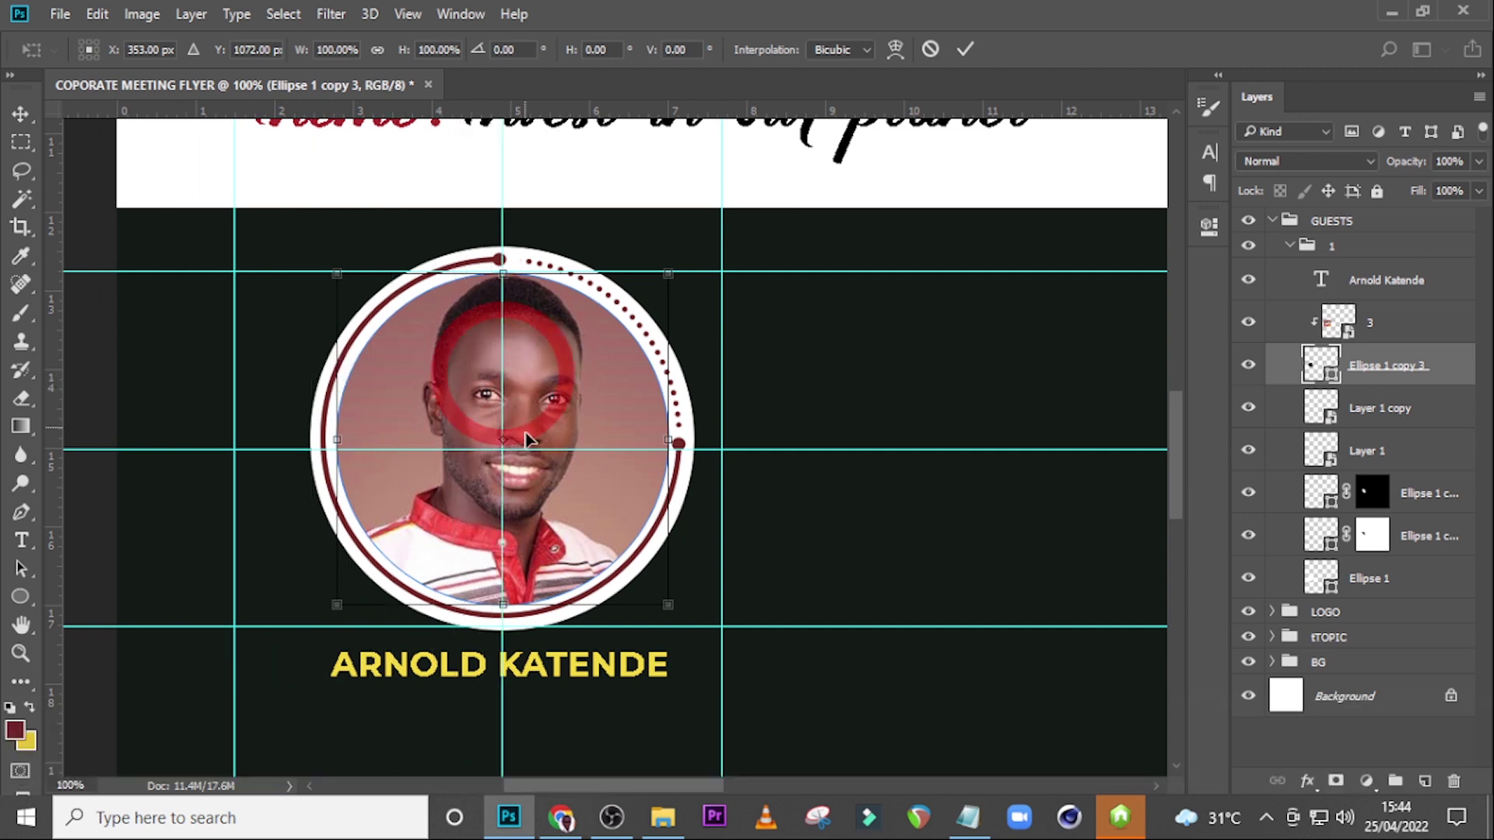
key(Return)
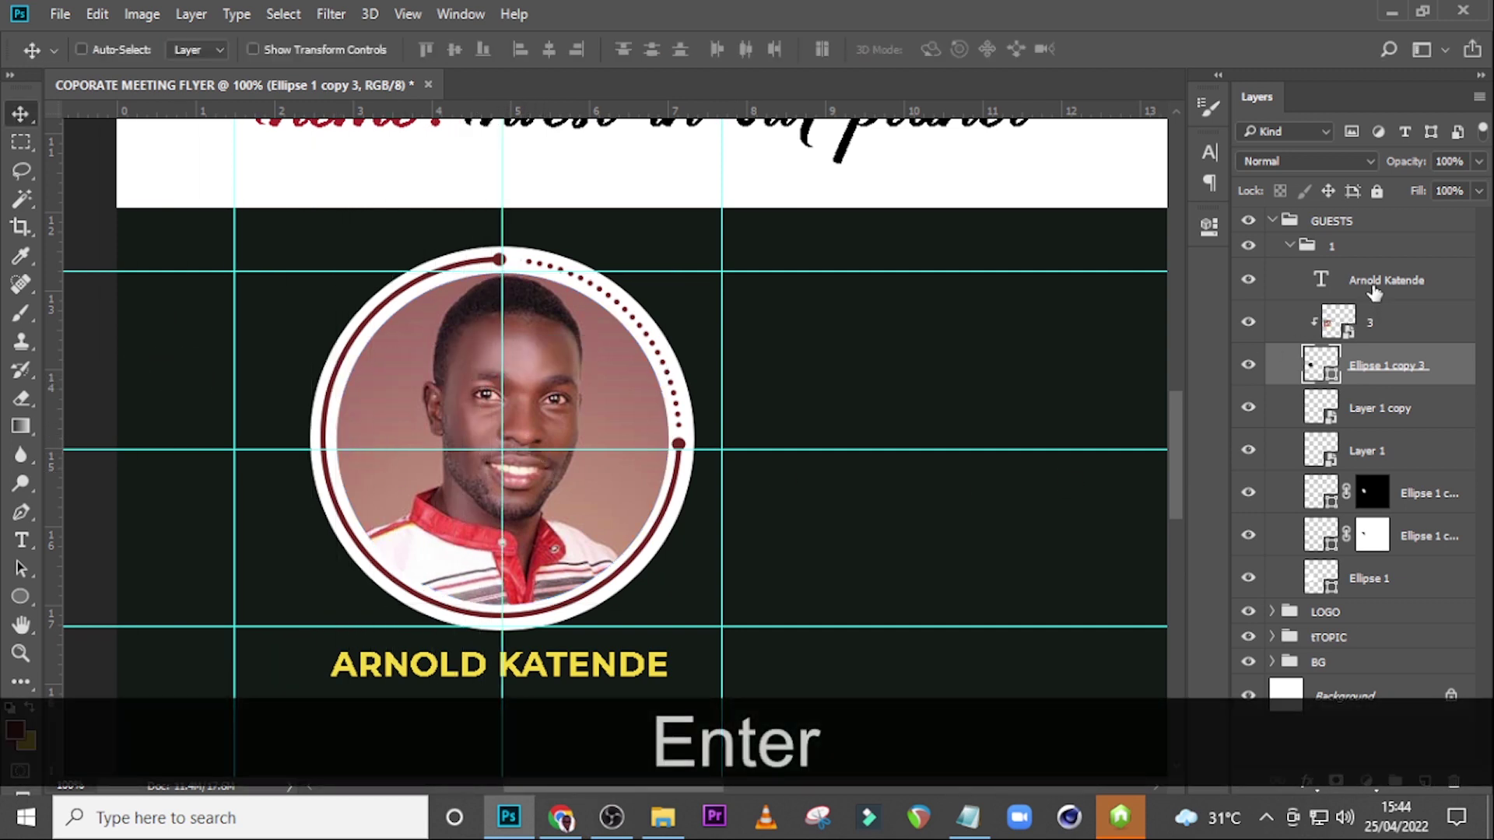
Step: Nudge the speaker name 2 px right so its centre lines up with the new vertical guide
click(1374, 289)
key(ctrl+t)
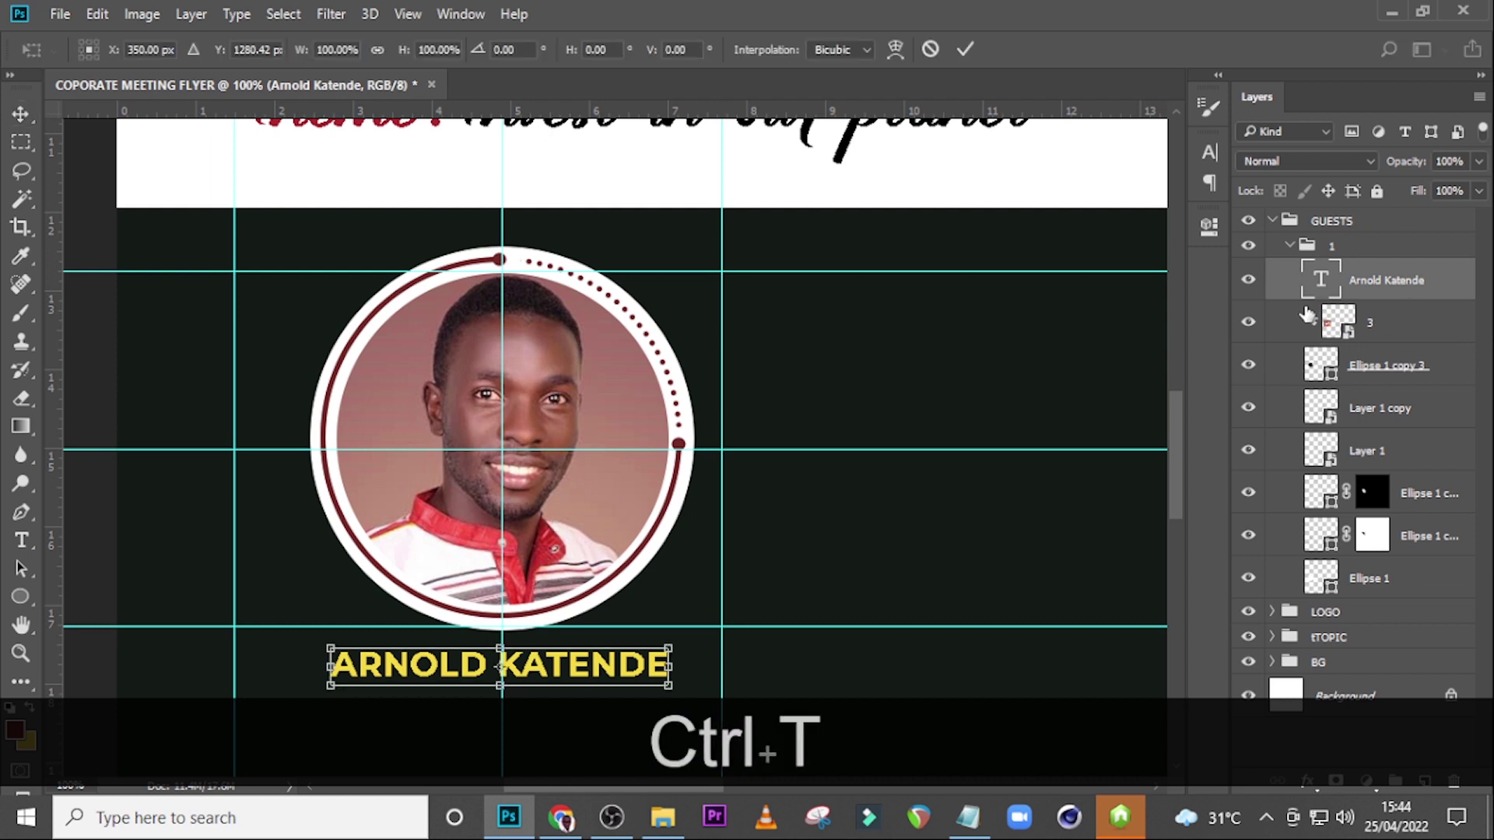
key(Right)
key(Right)
key(Right)
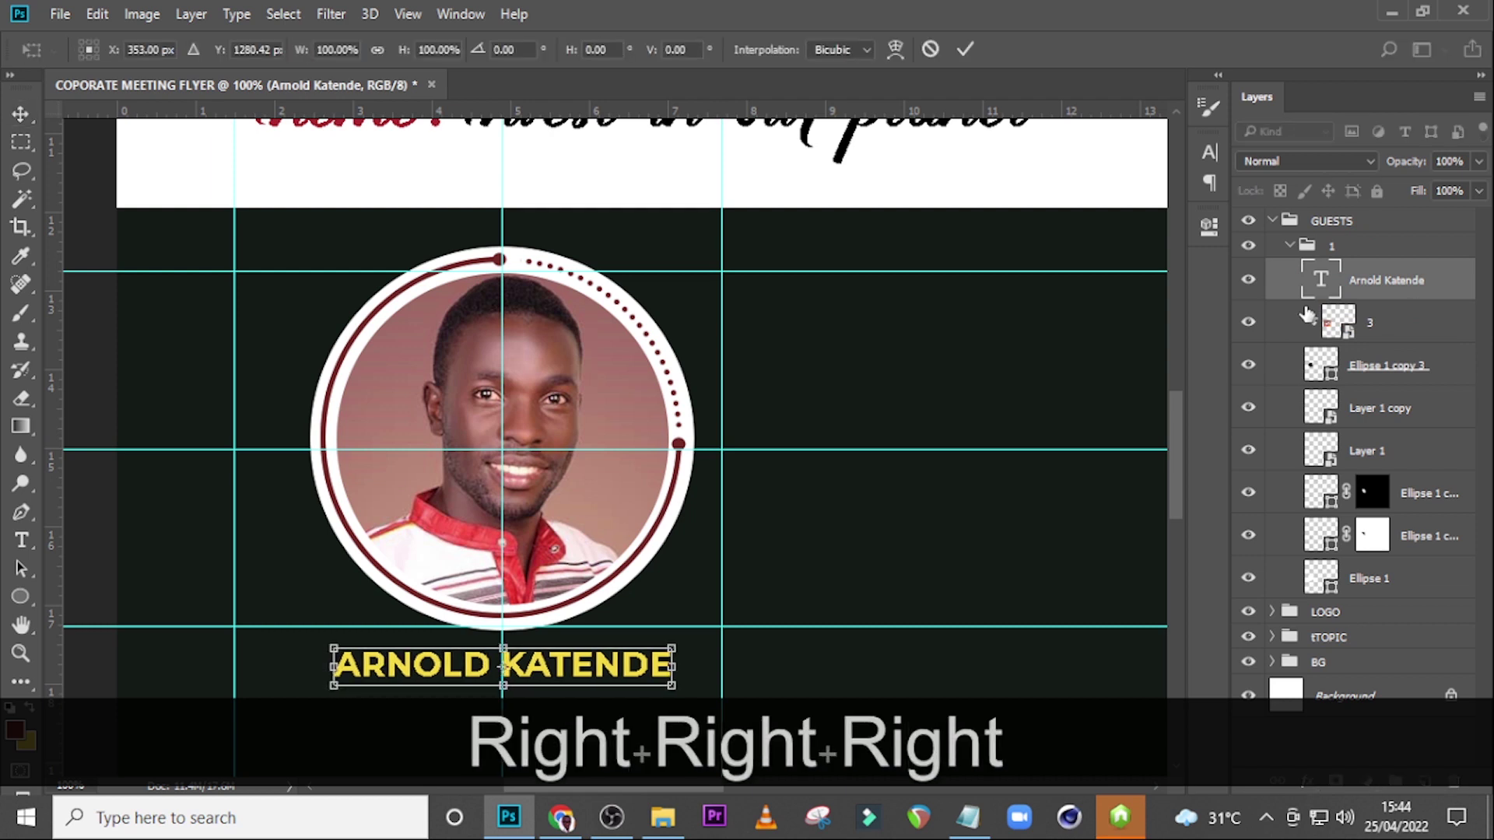
key(Left)
key(Return)
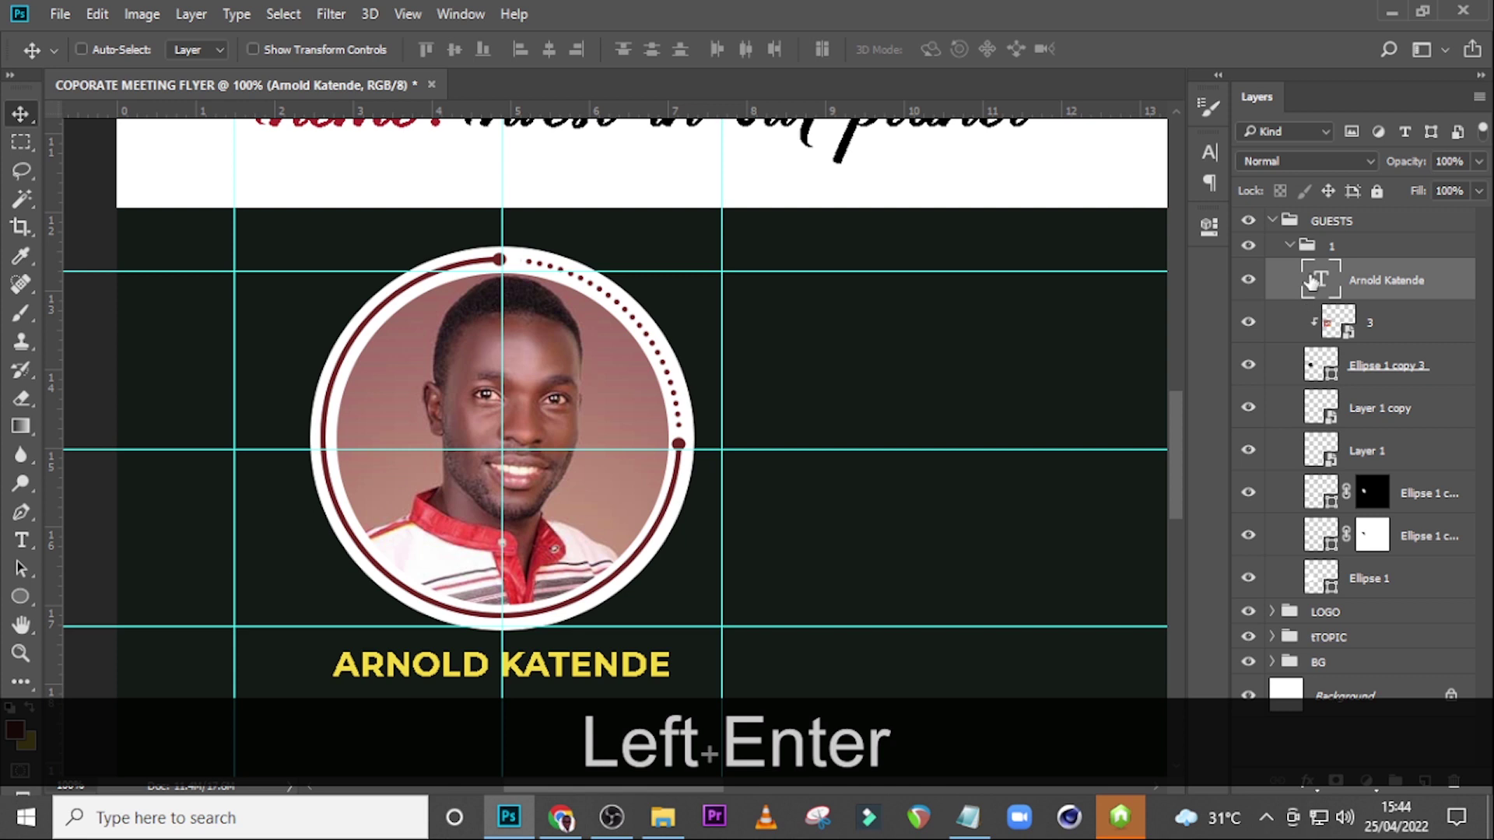
Step: Rename layer group 1 with the speaker's full name, copied from the name text layer
click(1289, 248)
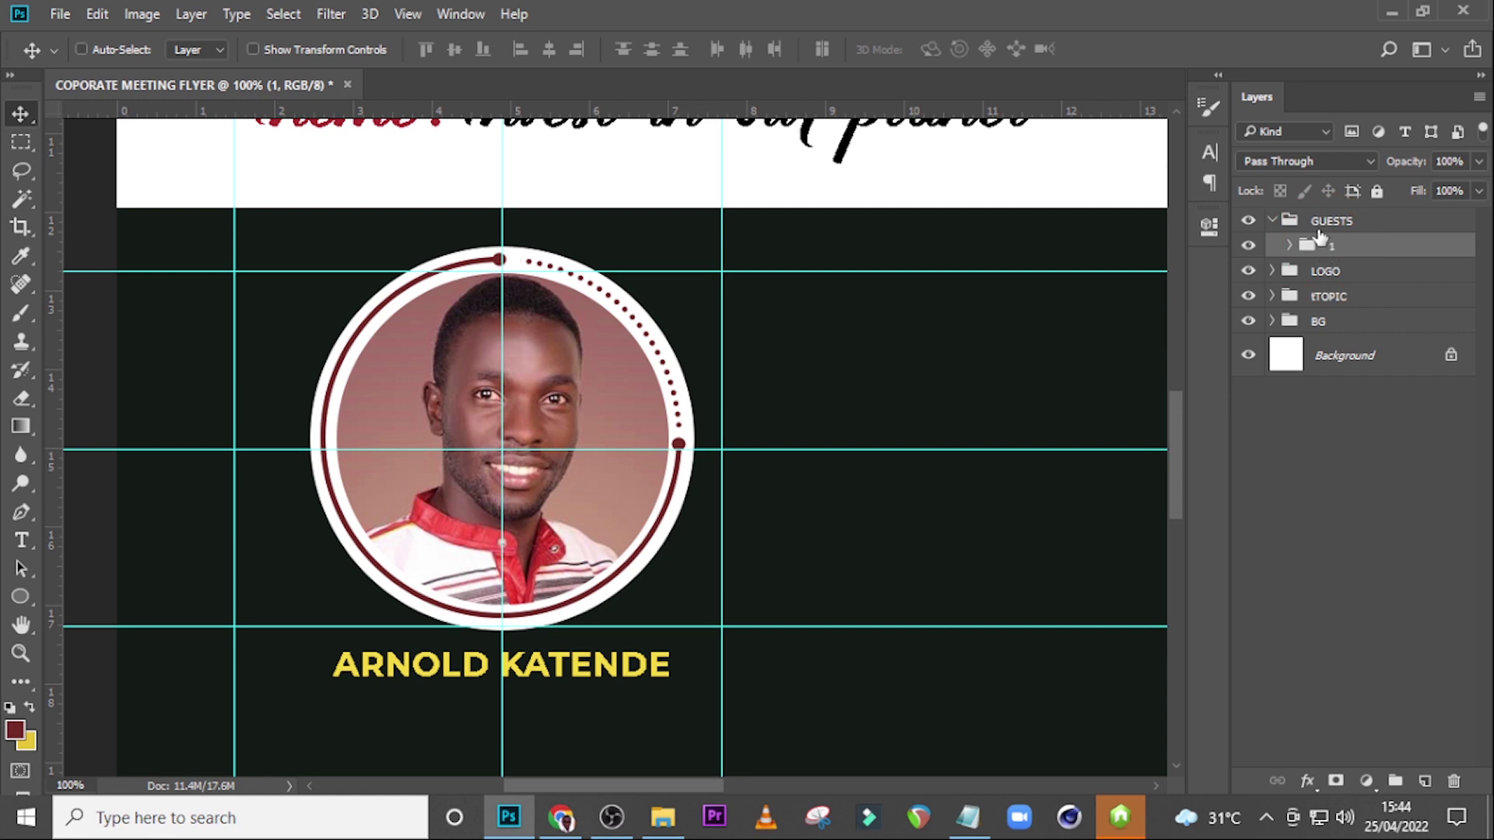
click(1288, 248)
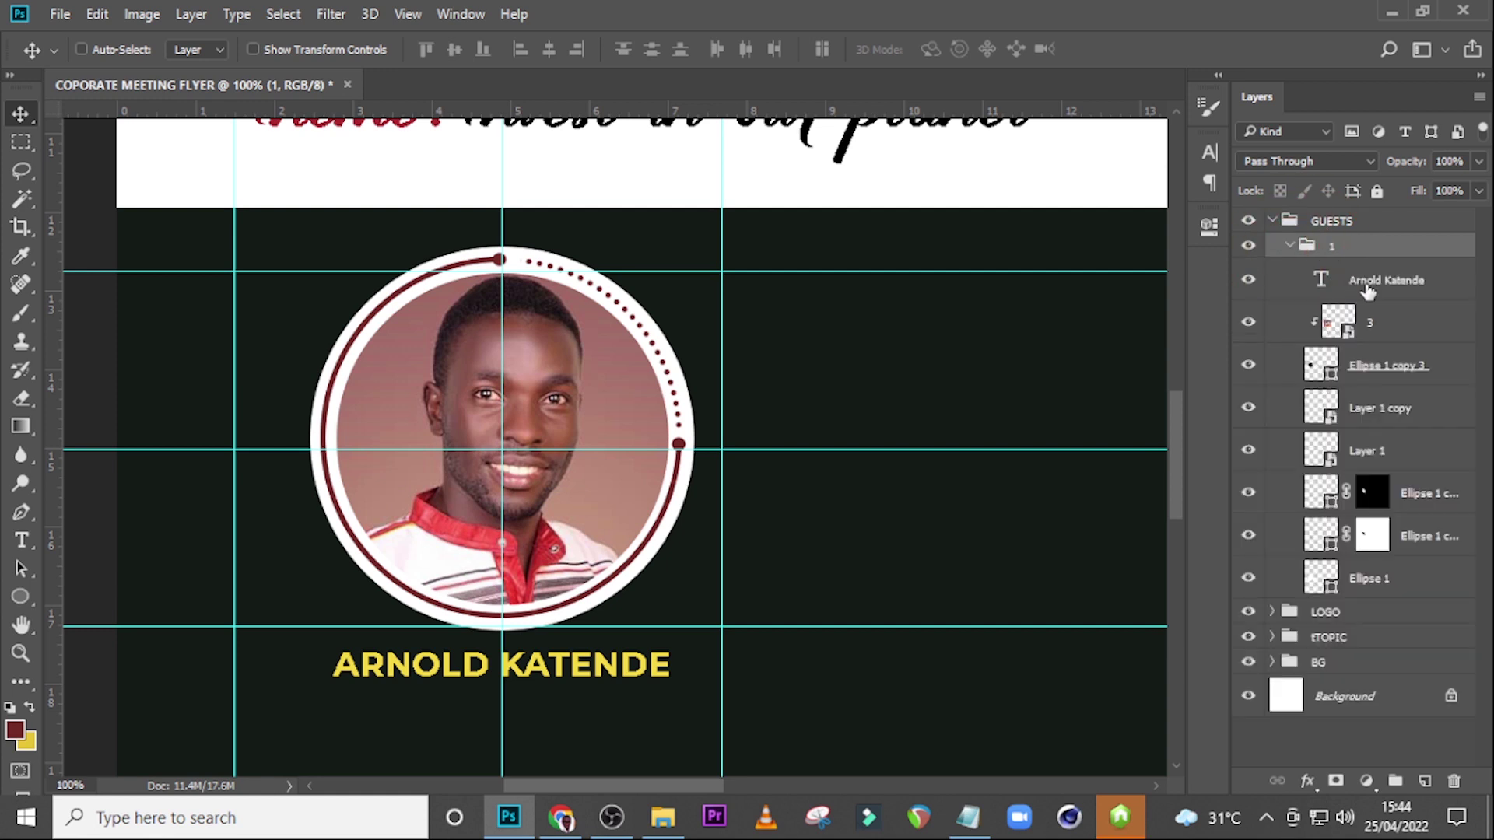
click(1366, 284)
double_click(1318, 283)
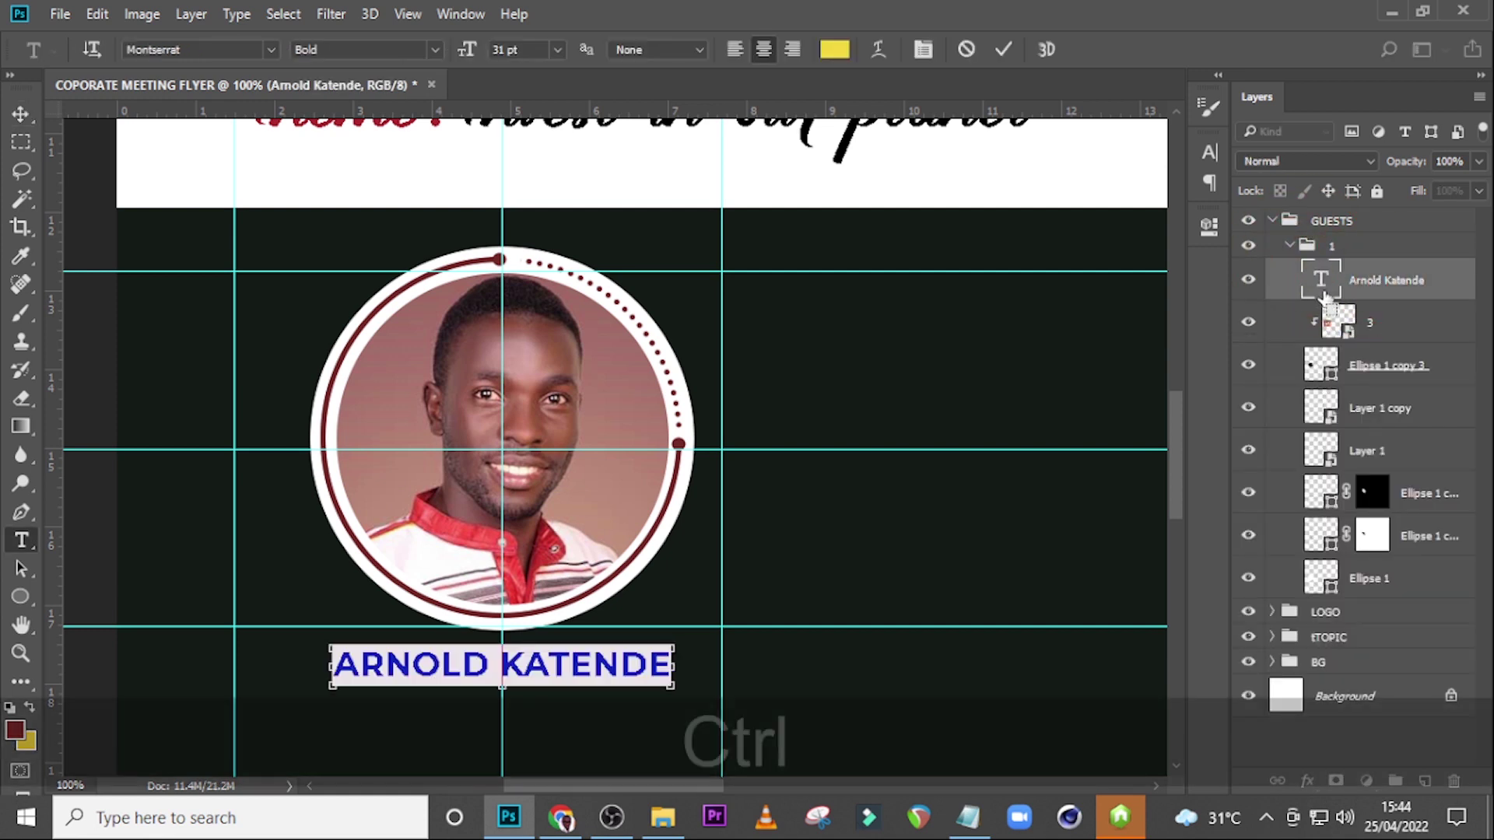
key(ctrl+c)
double_click(1333, 247)
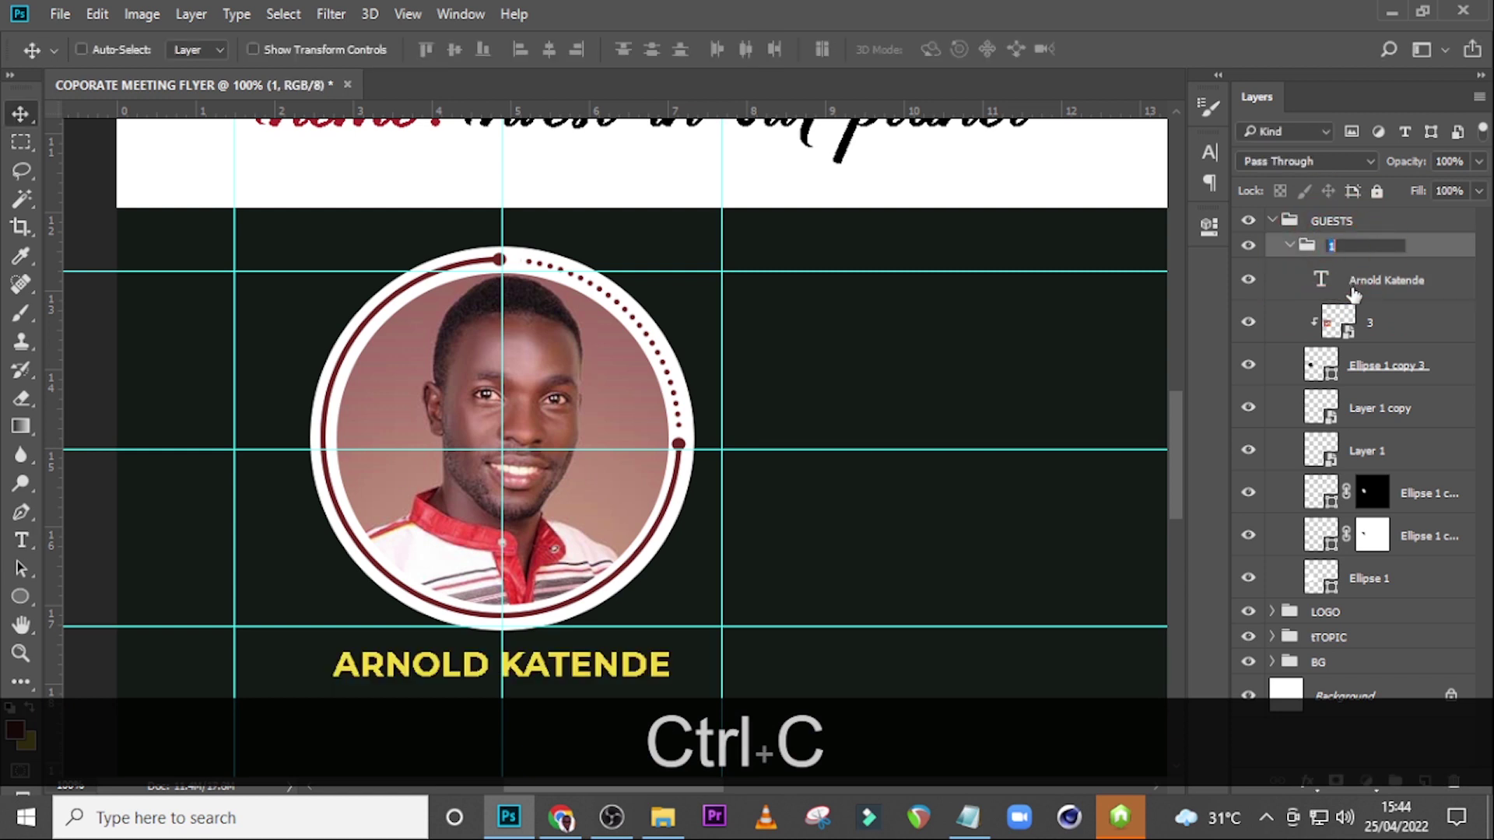
key(ctrl+v)
key(Return)
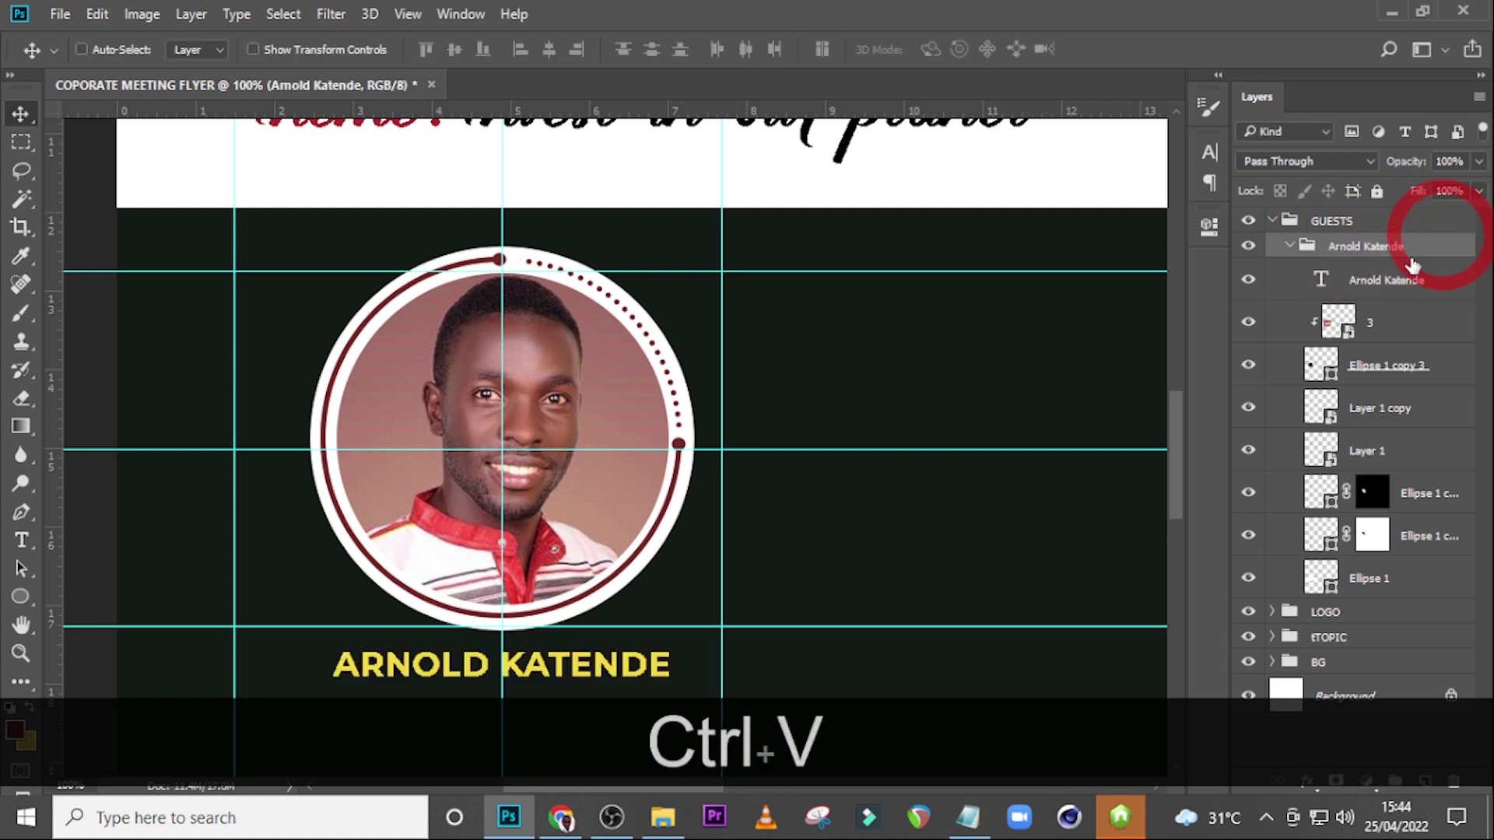
Step: Duplicate the speaker name text layer and place the copy directly below the original
click(1356, 288)
key(ctrl+j)
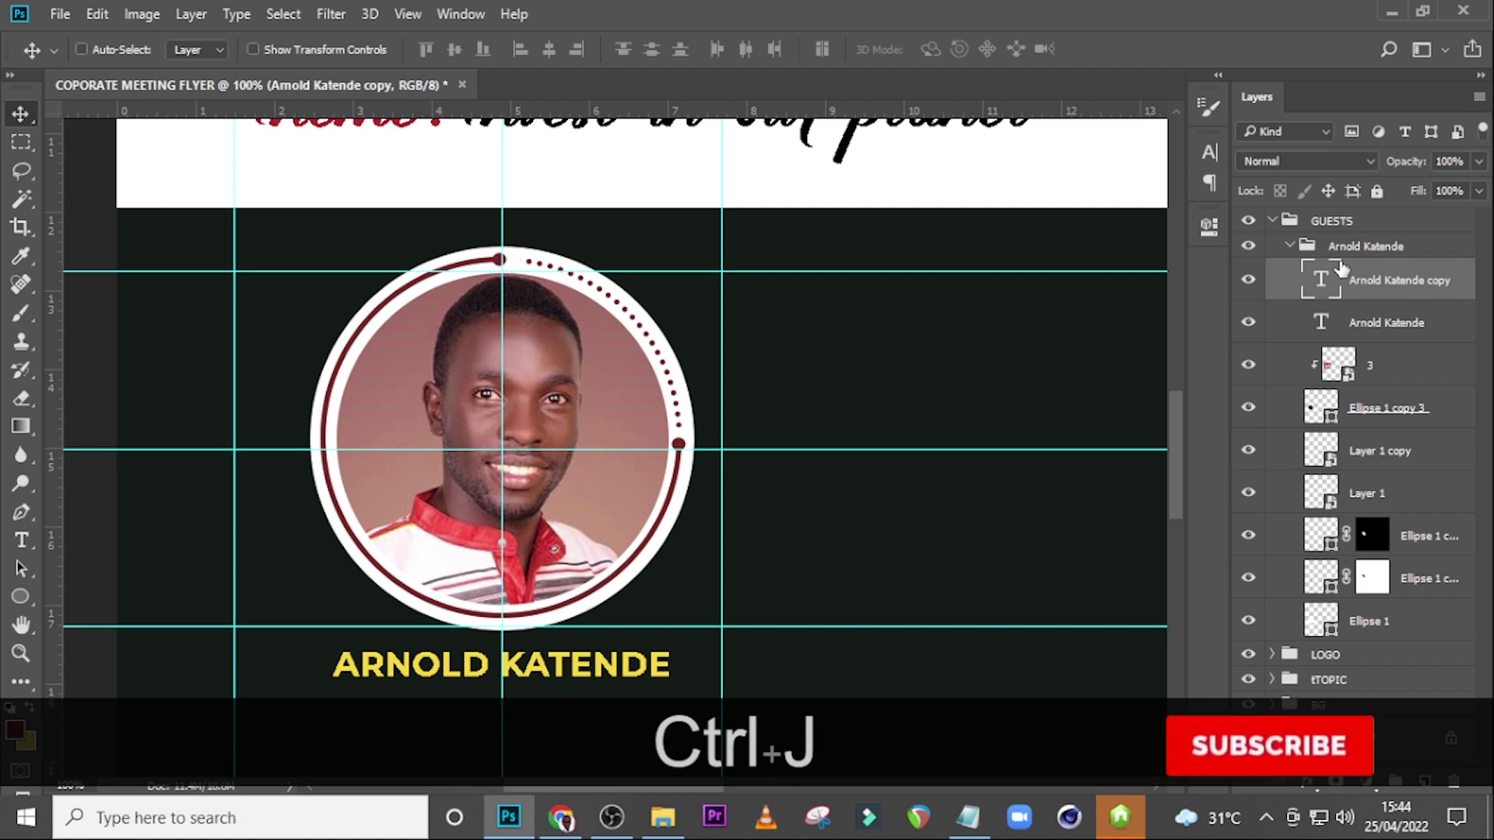
key(v)
scroll(622, 561, down, 5)
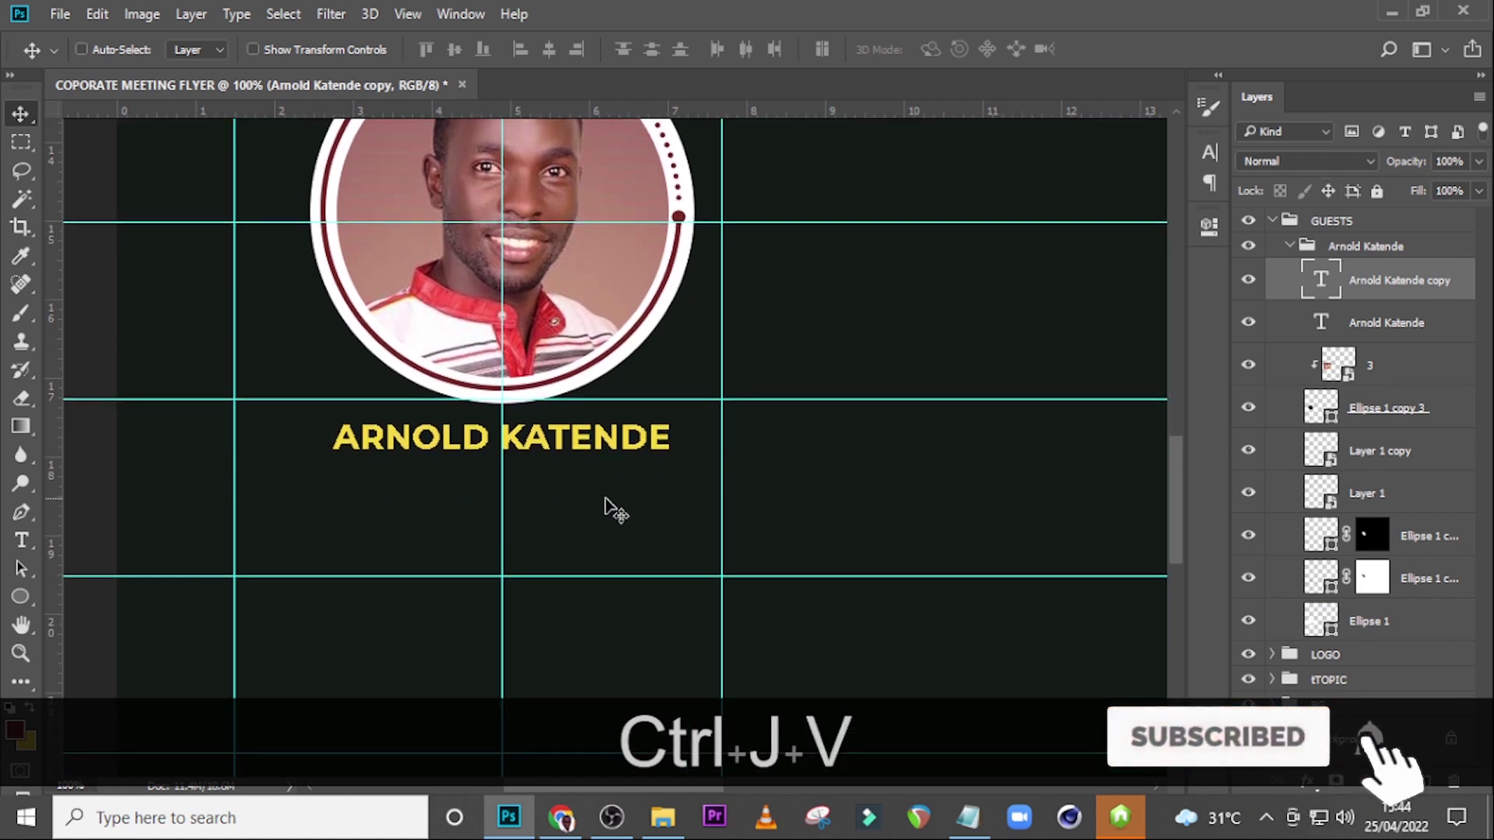
drag(603, 451, 592, 489)
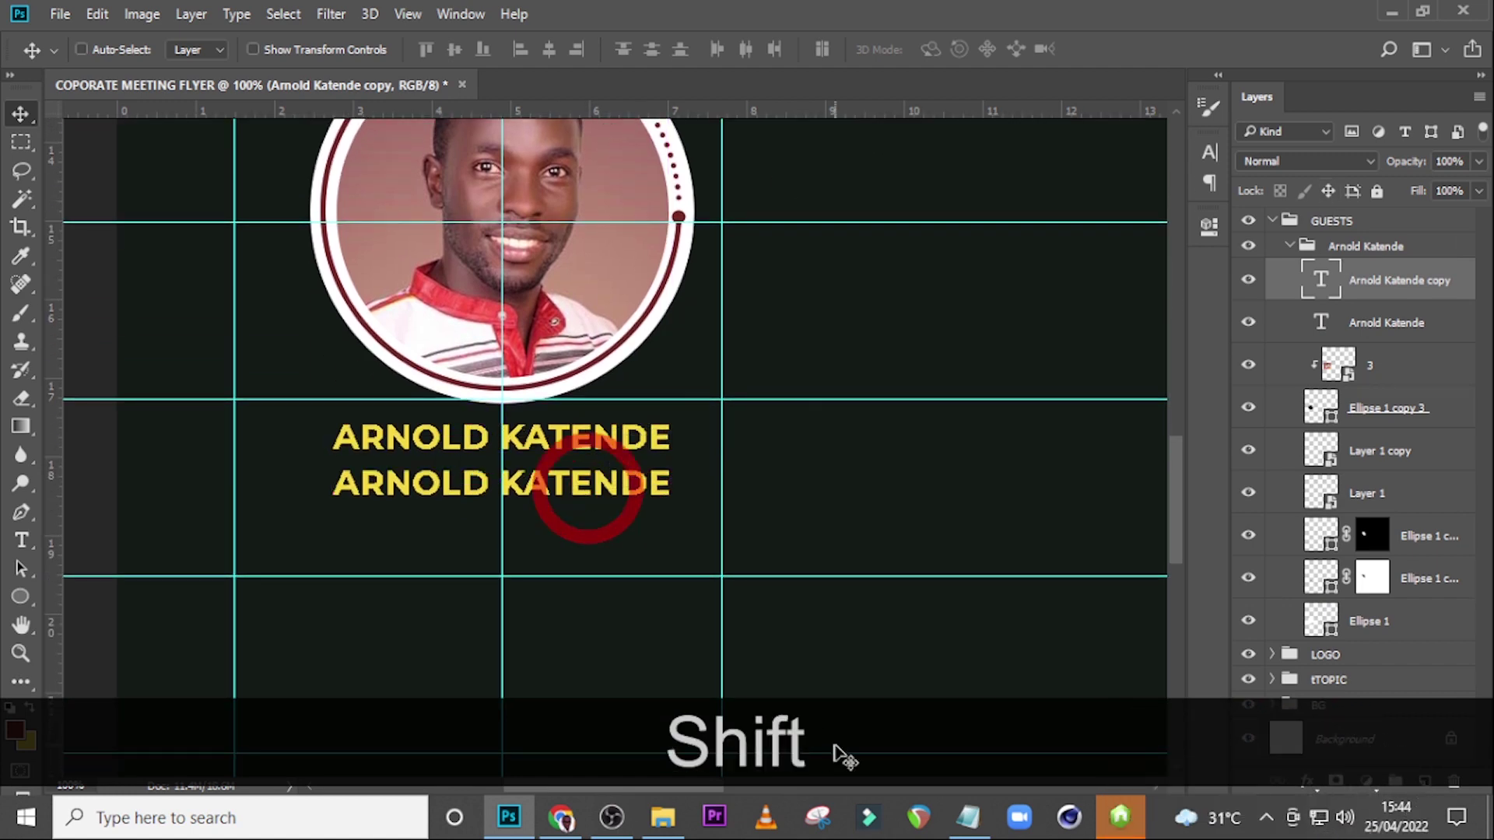
Step: Replace the lower name copy with "Founder of Joint Organic Aquaponics, Entrepreneur & resolution fellow" copied from the Notepad file 112.txt
click(967, 817)
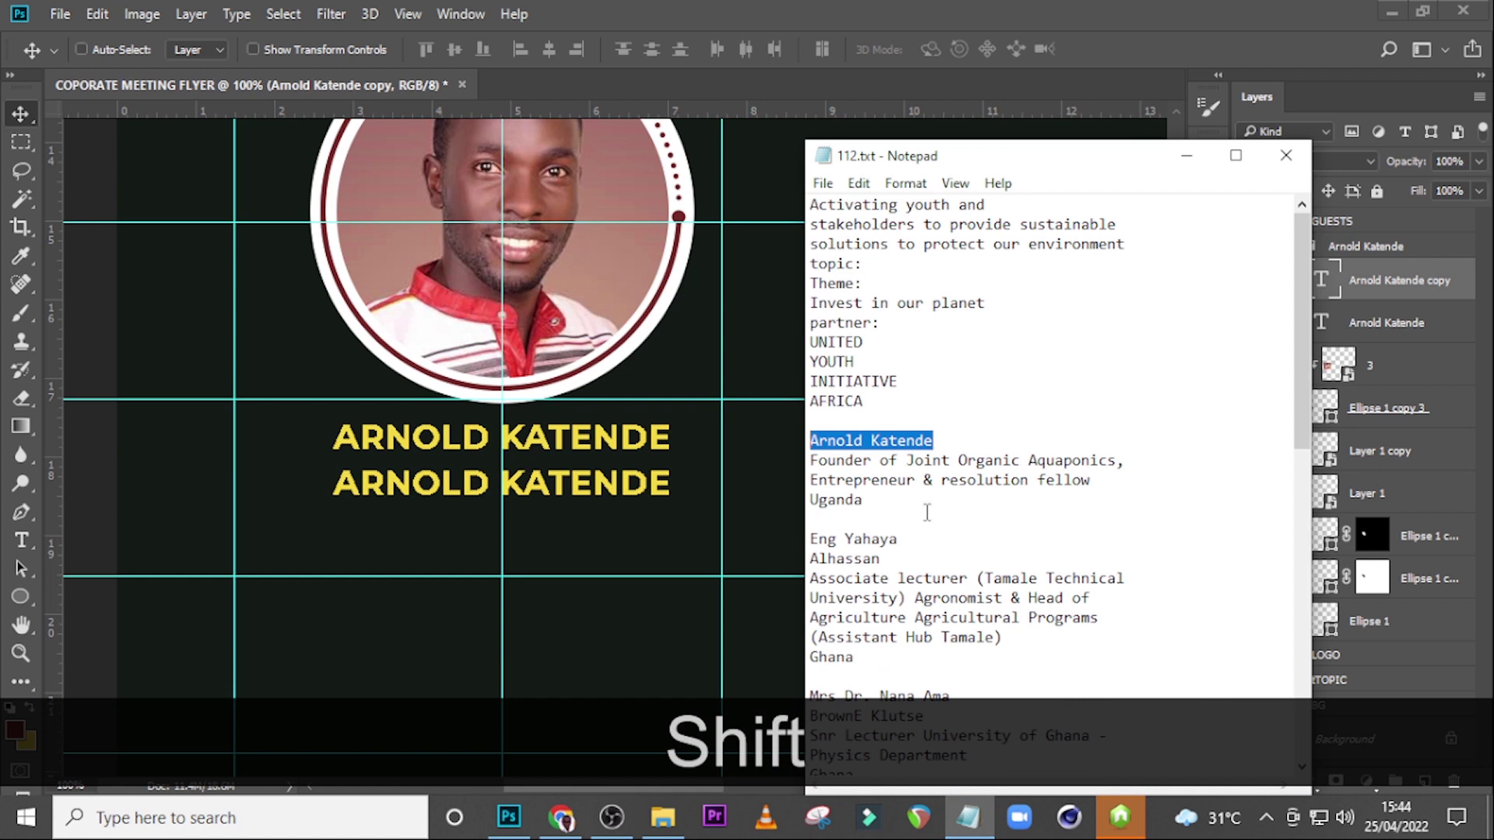
drag(1092, 482, 808, 461)
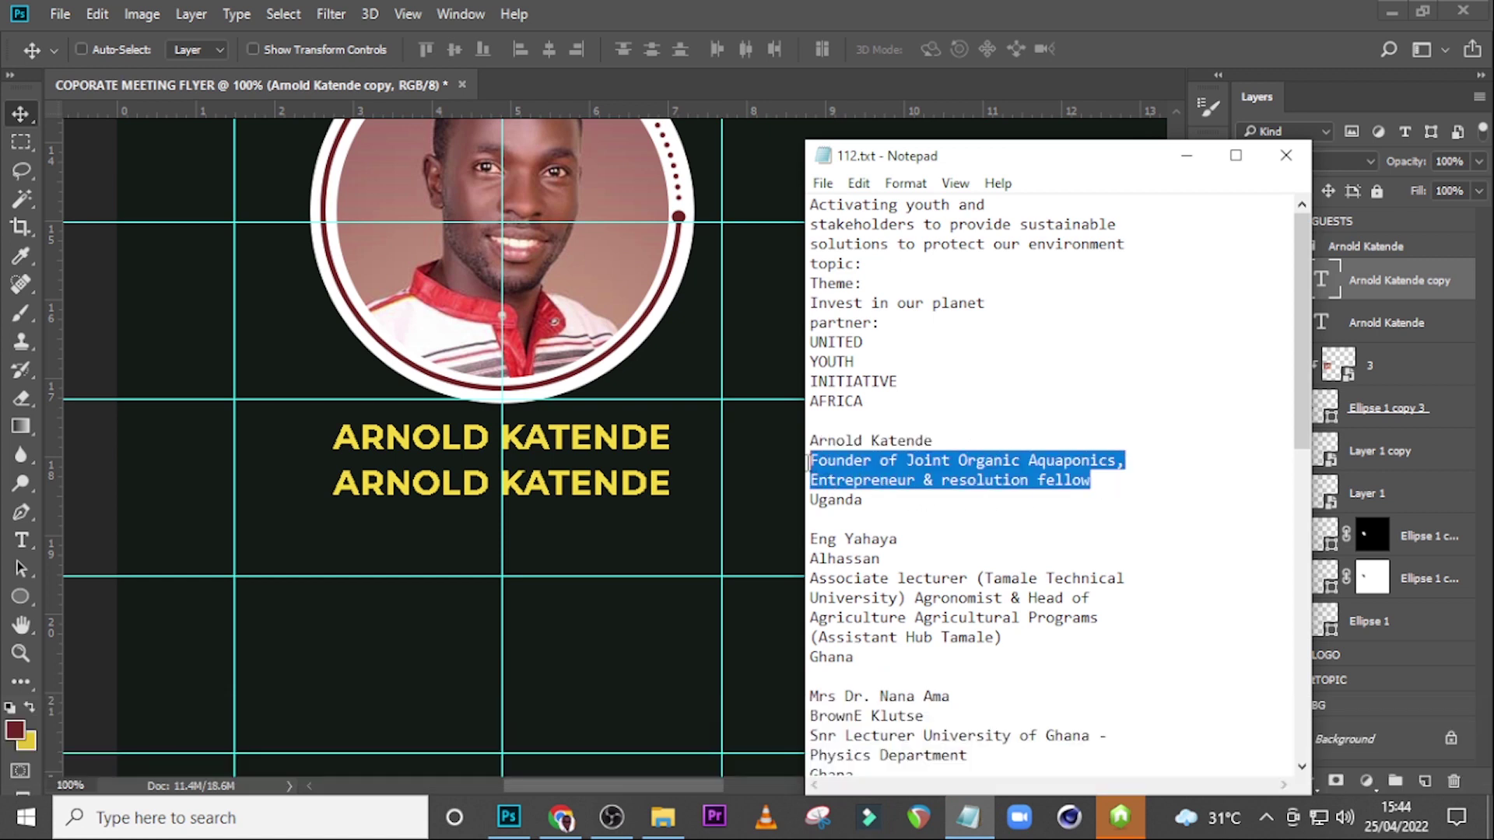
key(ctrl+c)
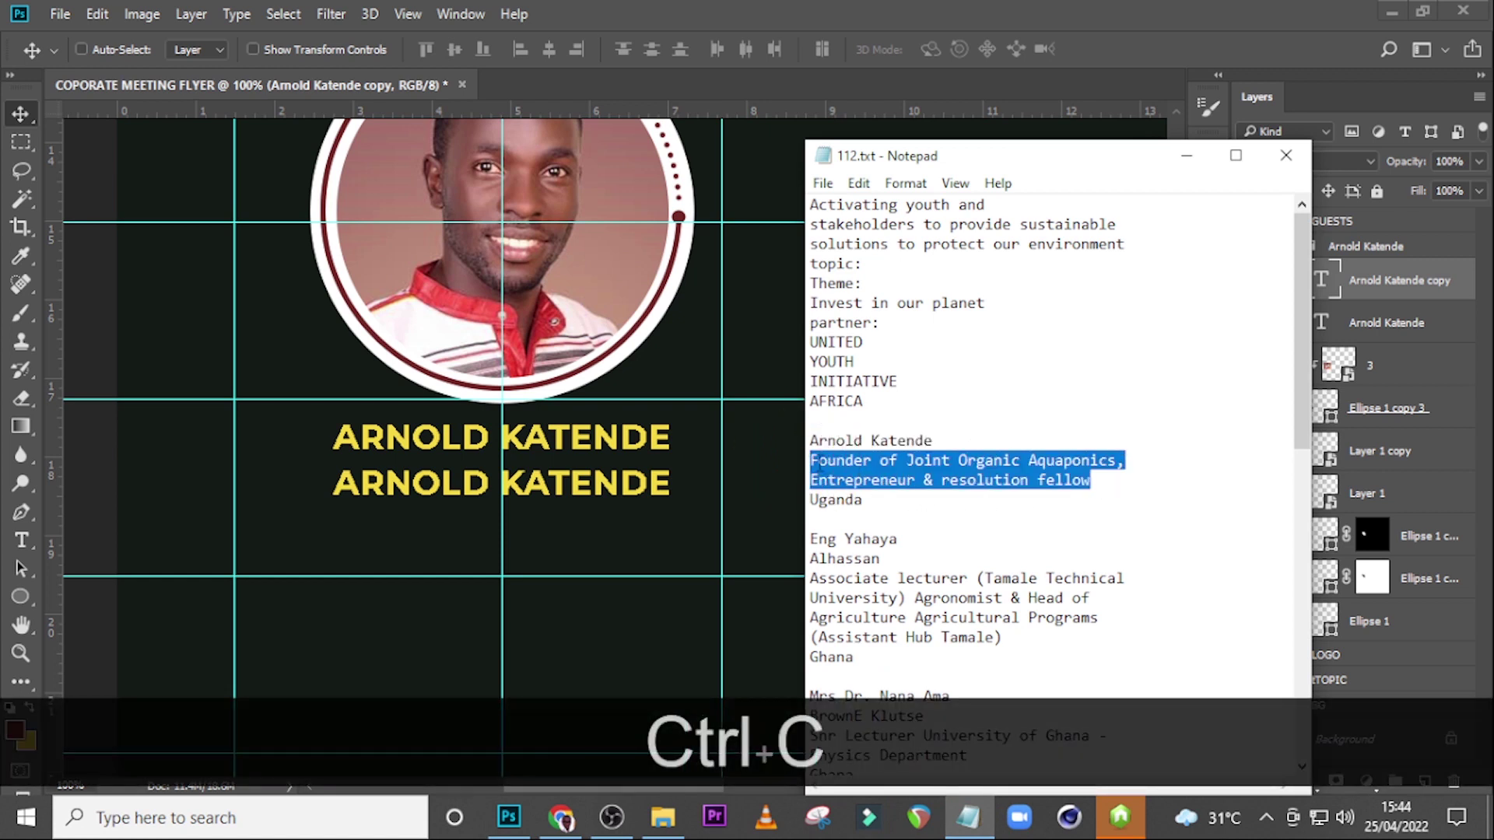
click(1062, 10)
double_click(1315, 280)
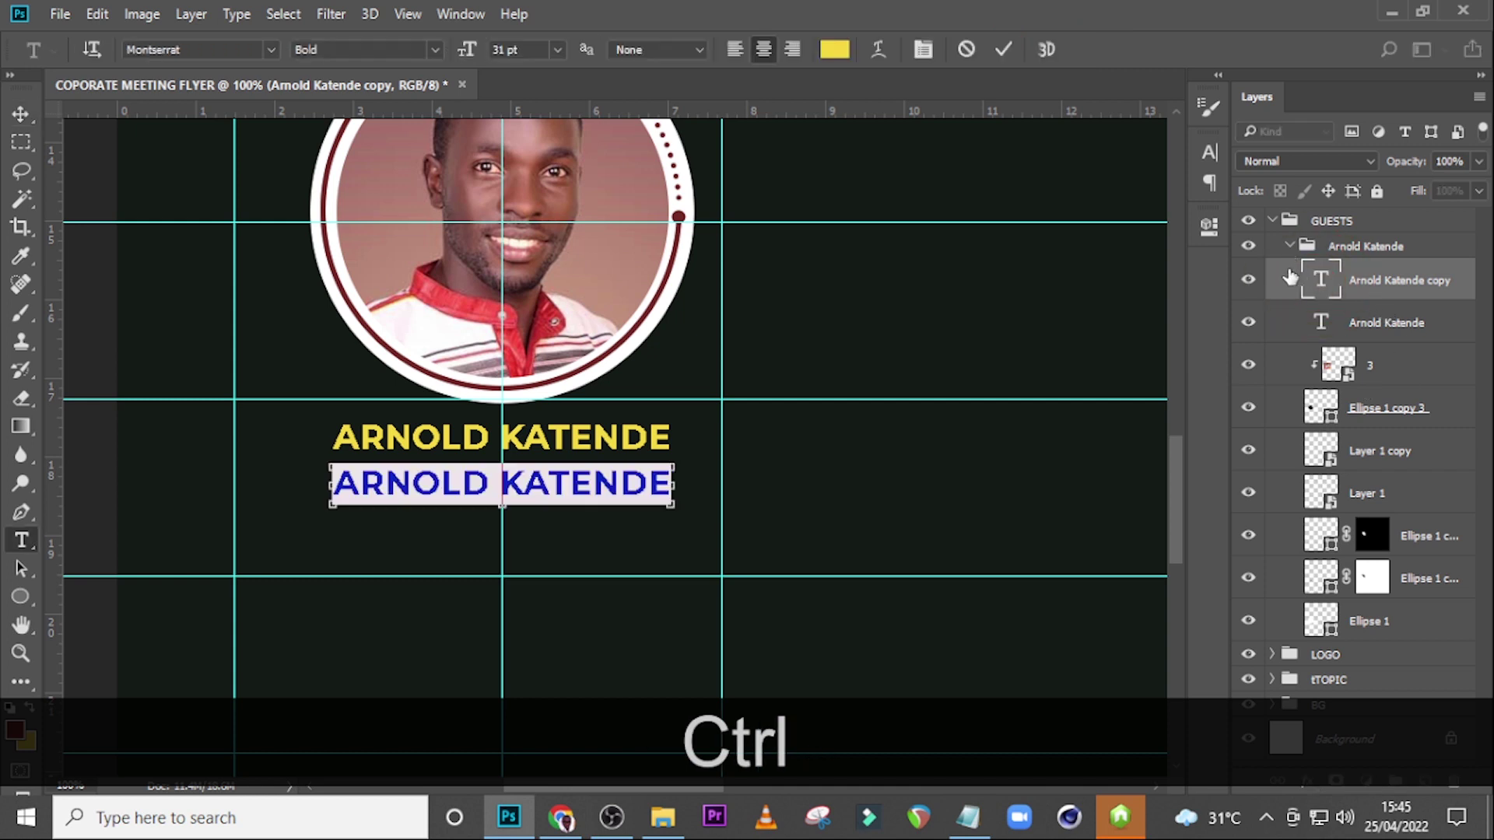
key(ctrl+v)
click(1296, 282)
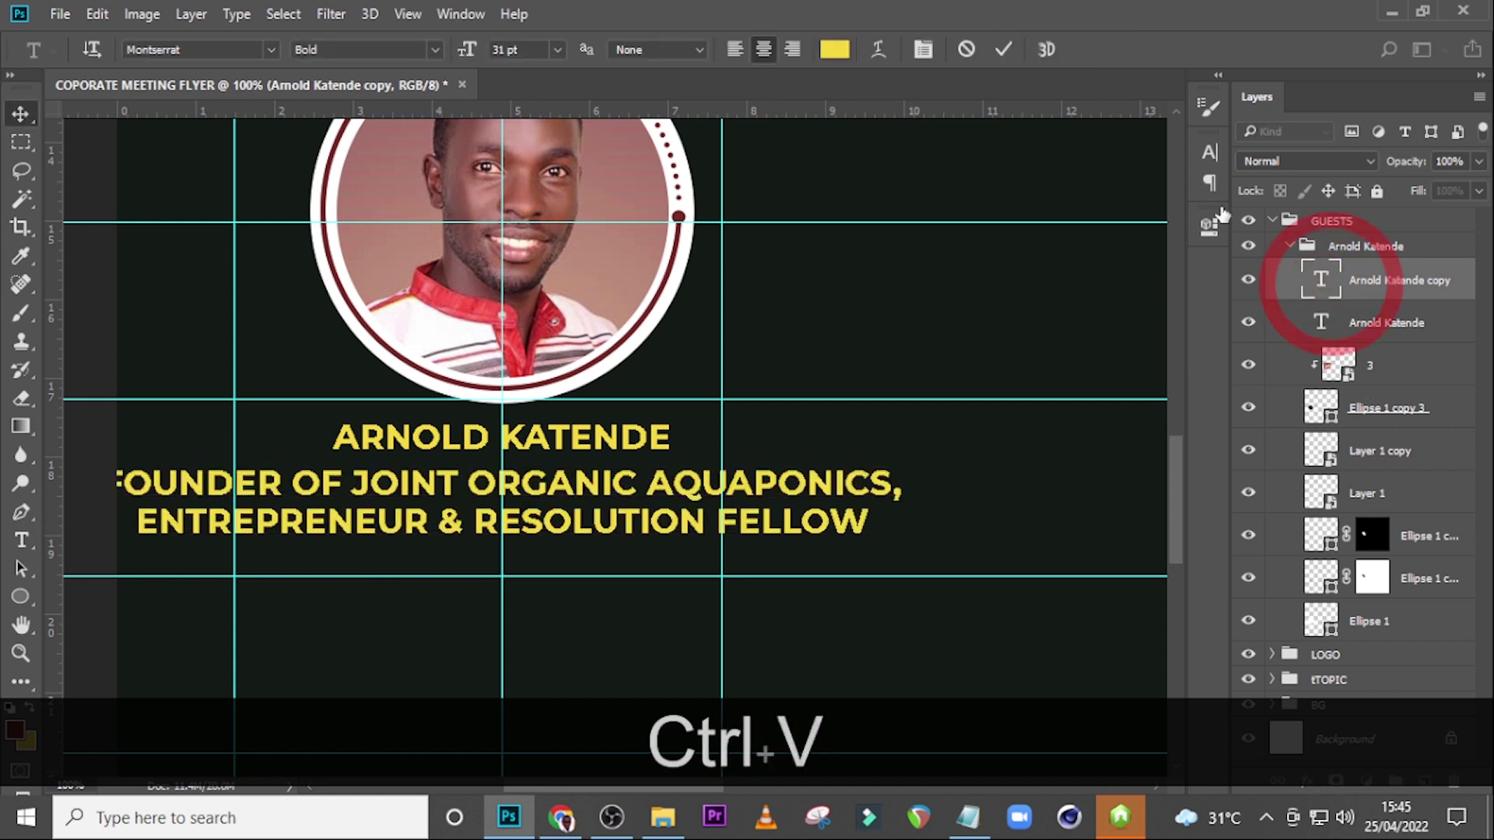
Step: Set the speaker's role text to SemiBold weight and 18.6 pt size
click(1207, 155)
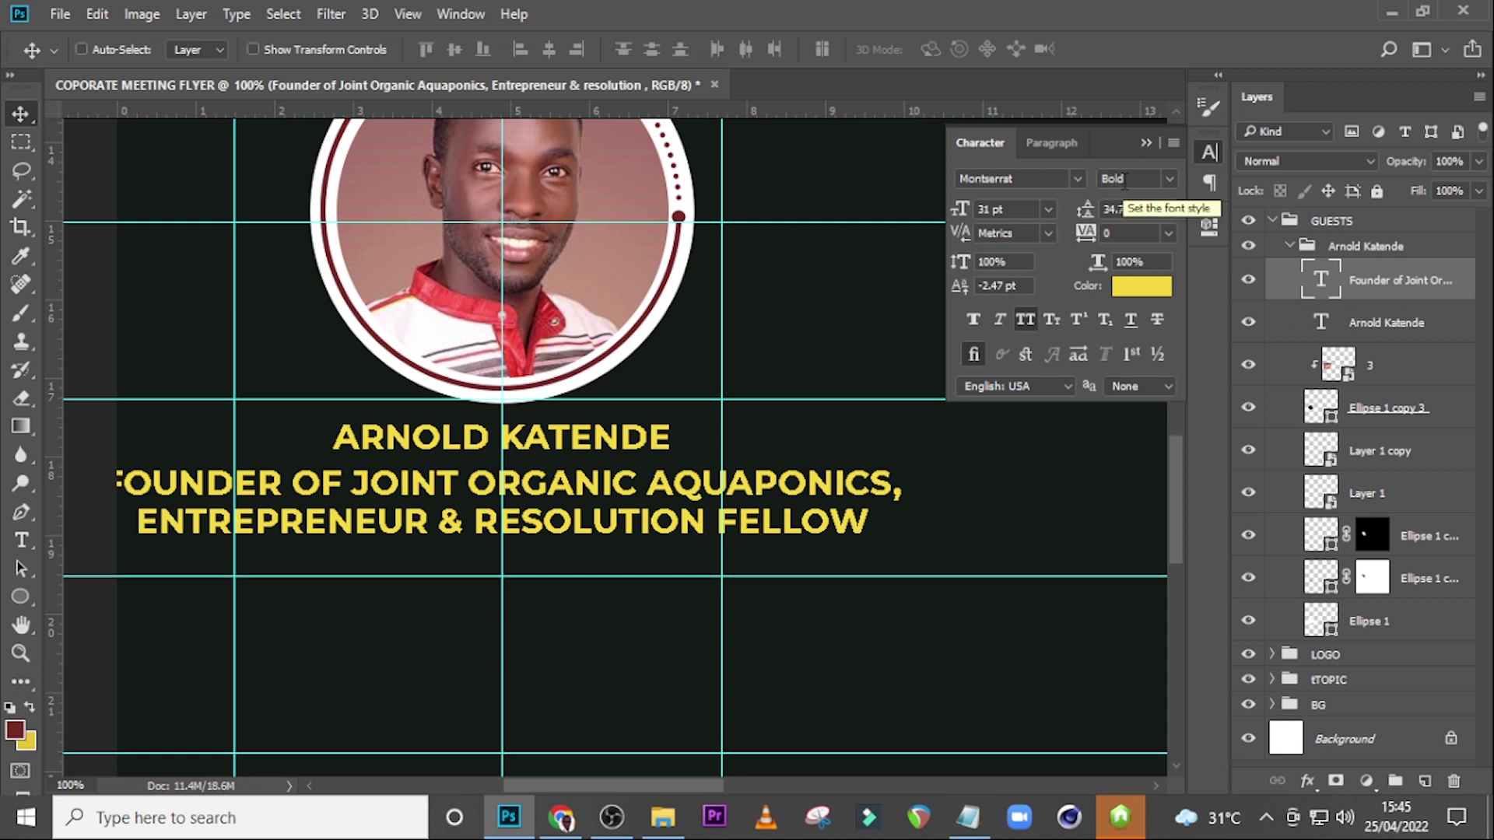
click(1171, 177)
click(1150, 375)
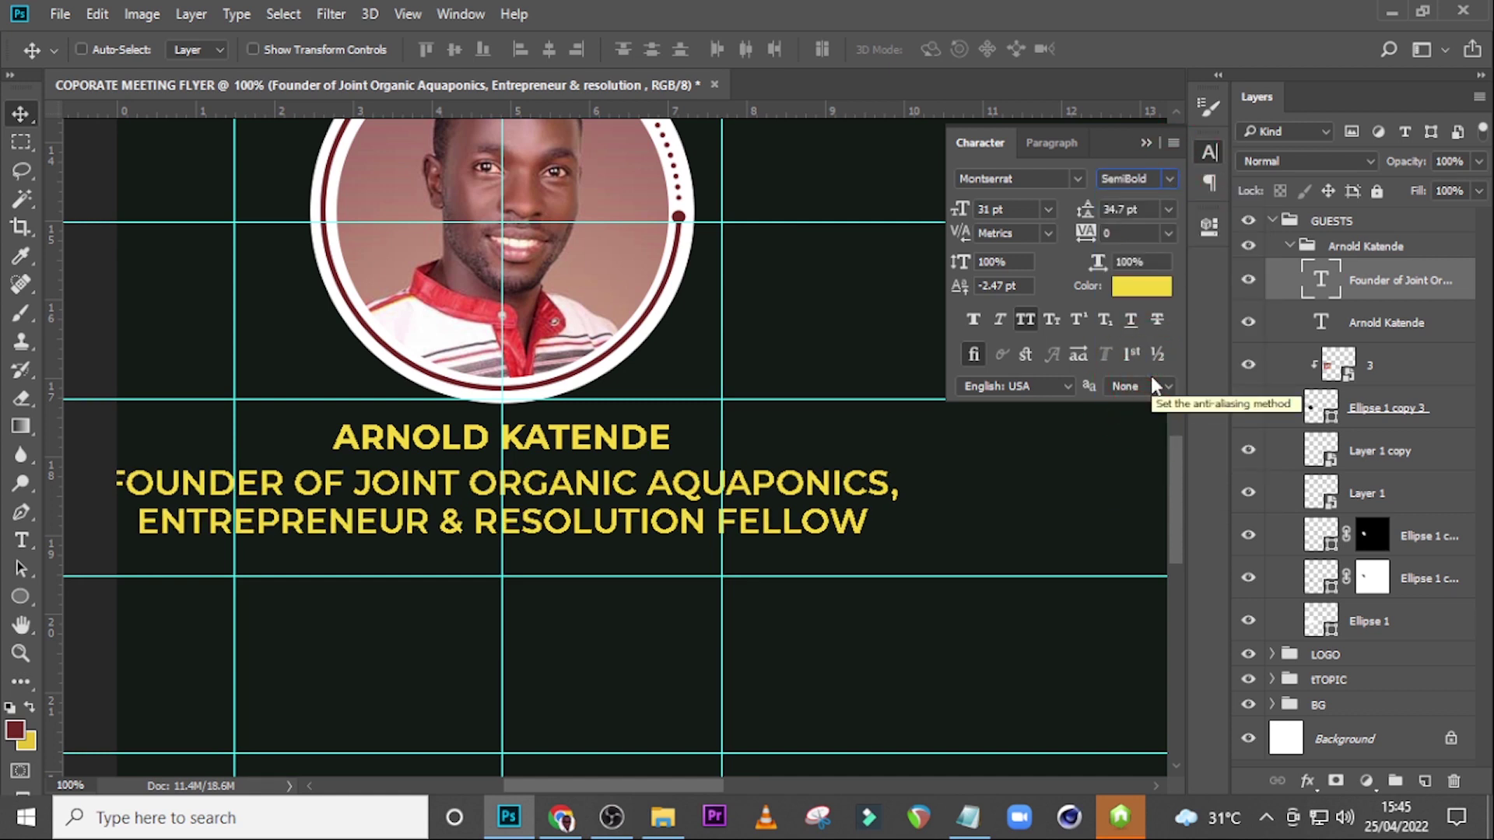
click(982, 209)
text(18.)
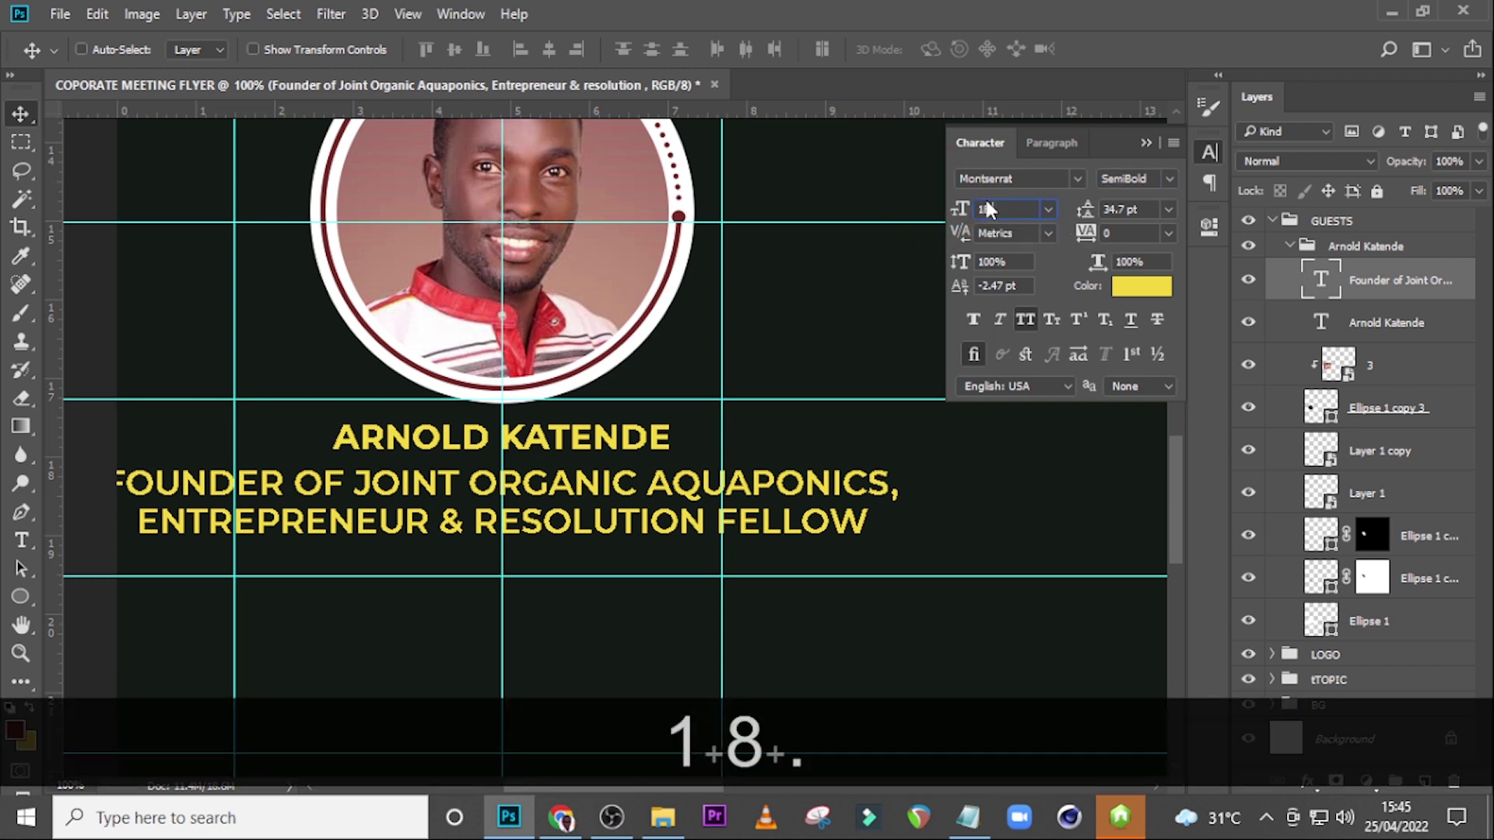
text(6)
key(Return)
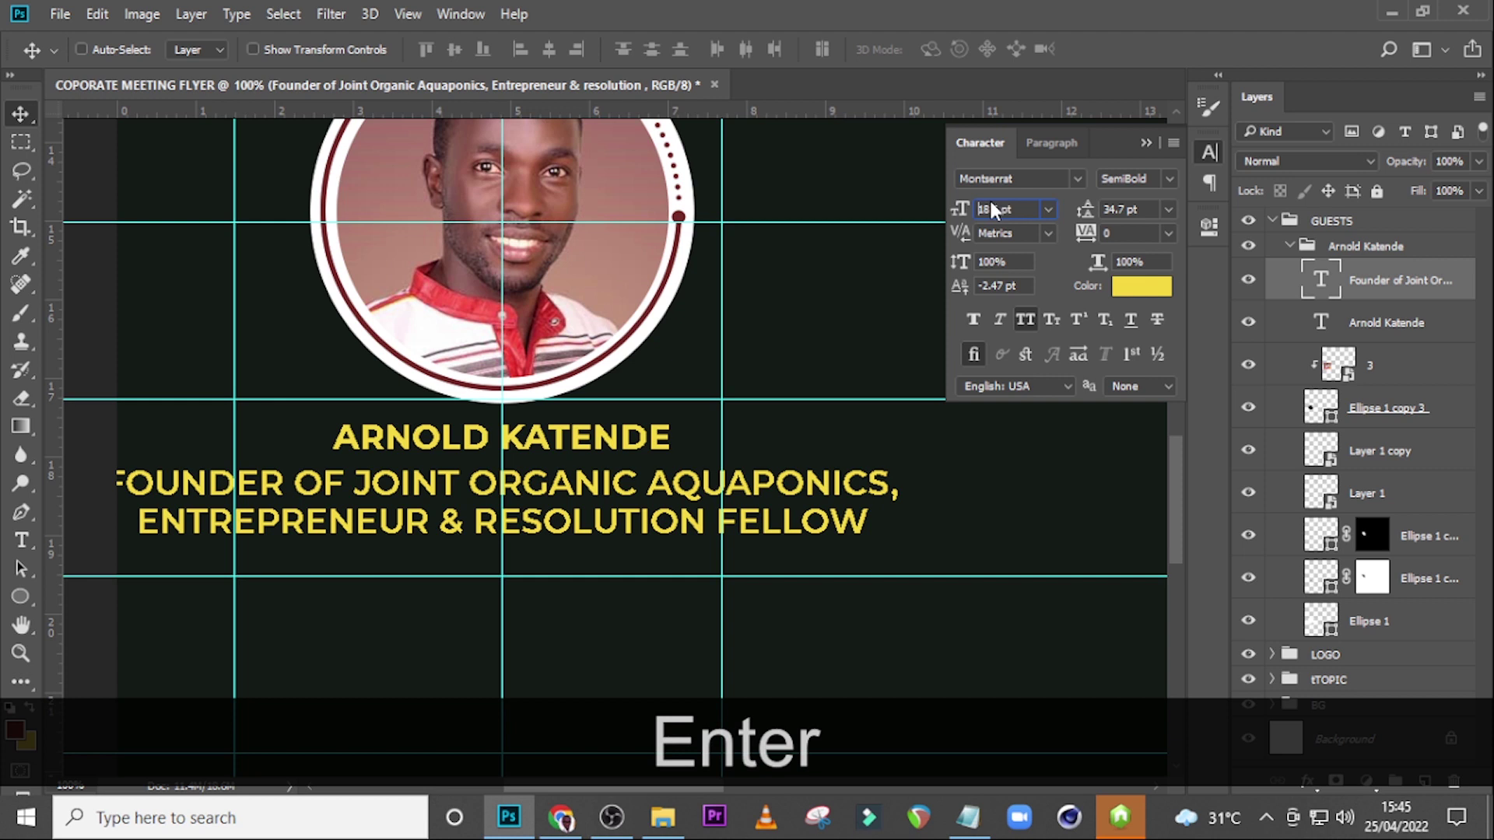
Step: Set the role text's leading to 20 pt and turn off All Caps
click(1116, 233)
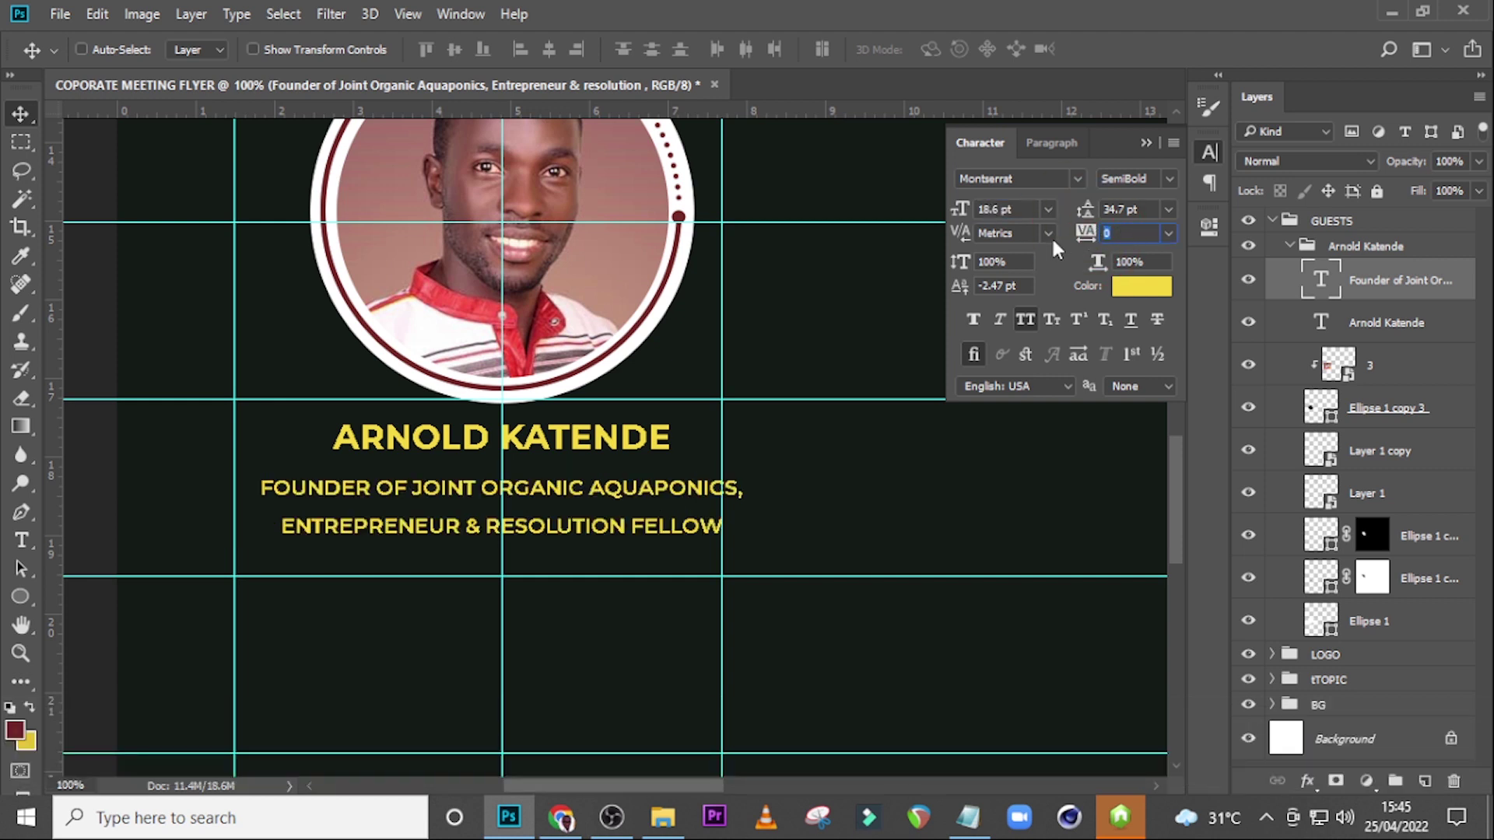
click(1144, 215)
text(20)
key(Return)
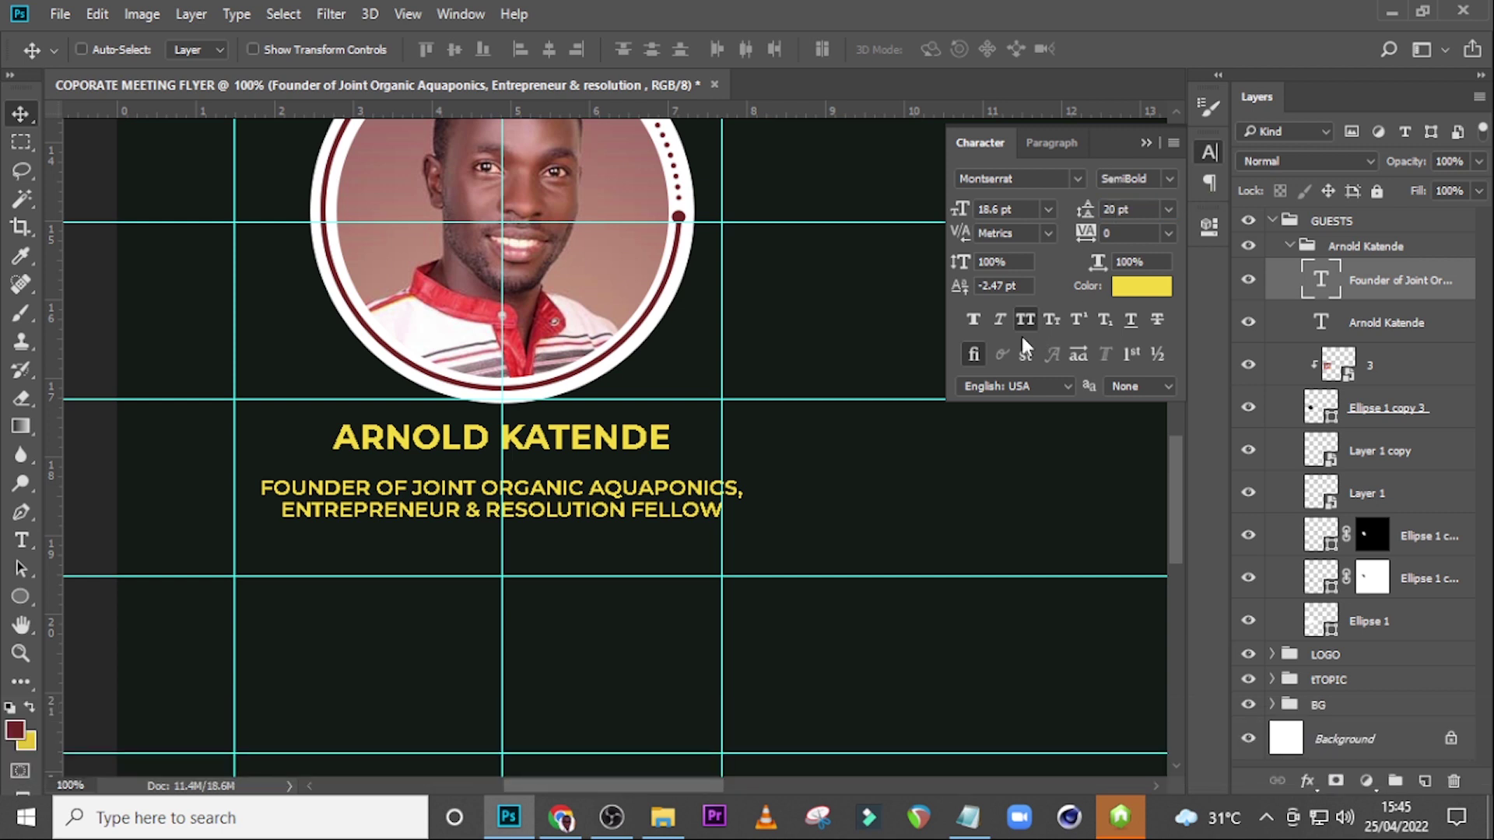
click(1024, 323)
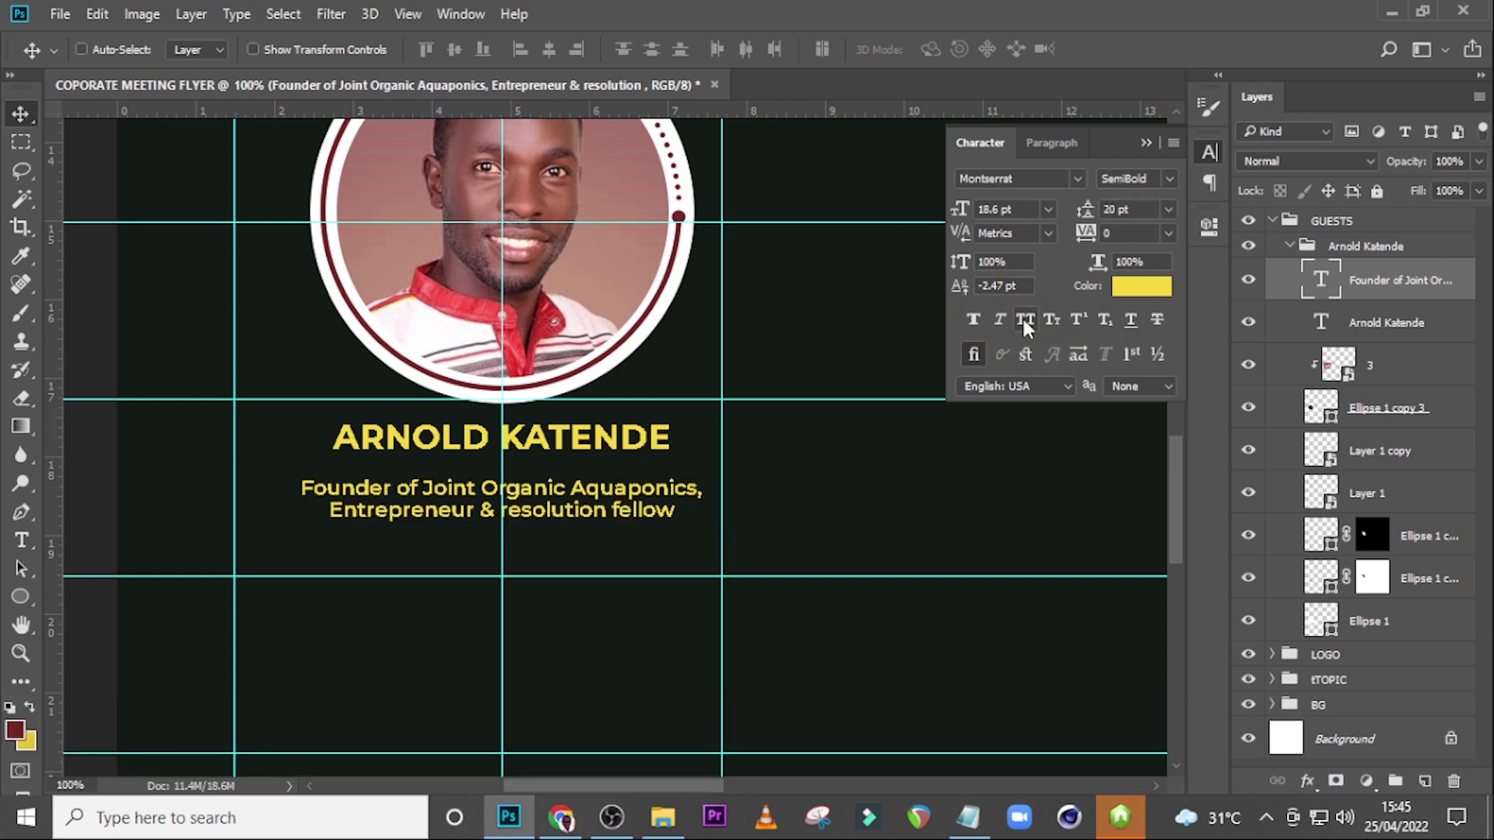
Step: Change the role text's colour to white ffffff
click(1156, 288)
text(ffffff)
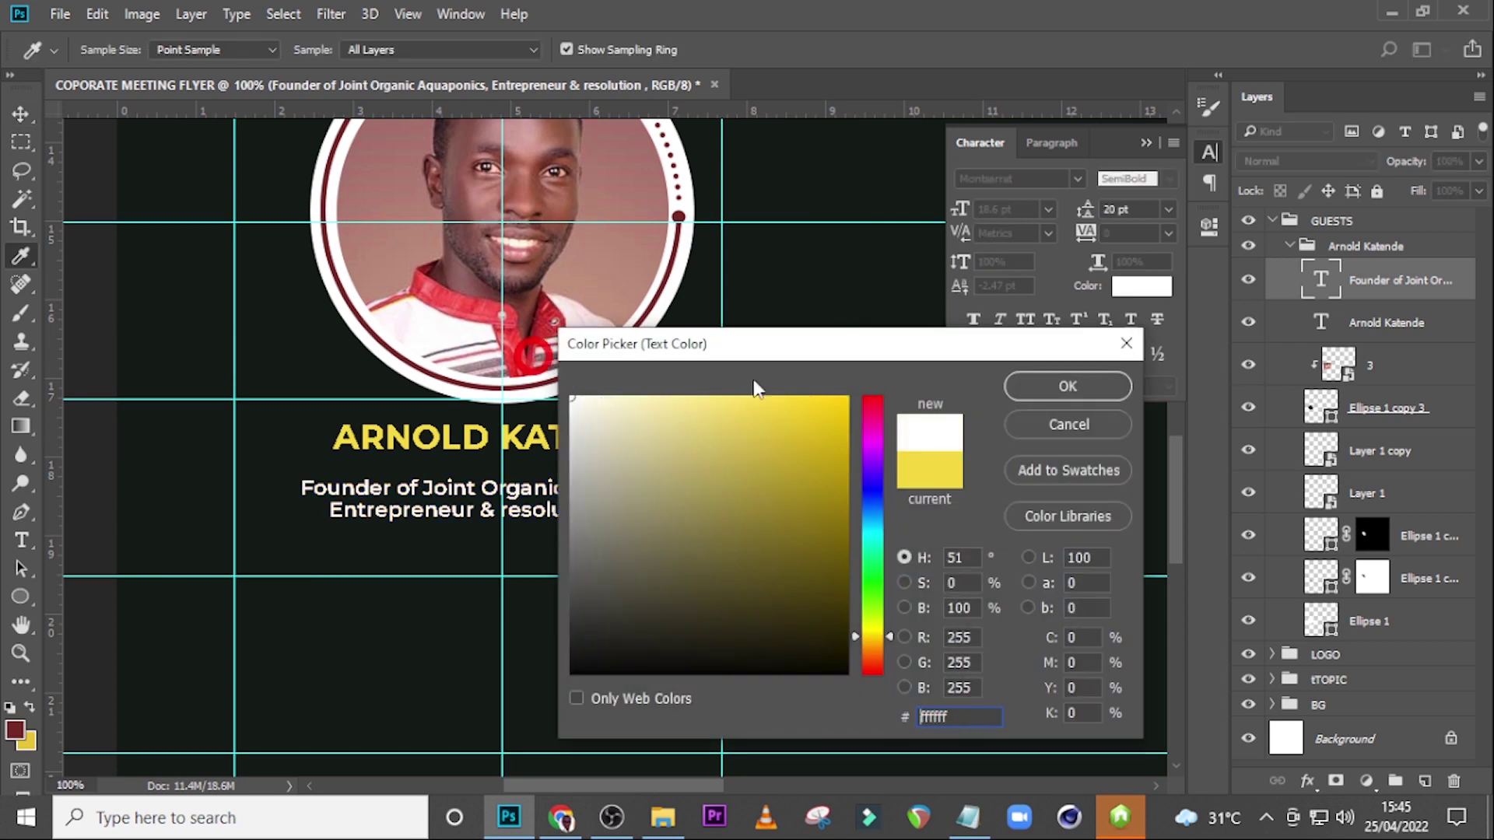
click(1050, 385)
click(1146, 143)
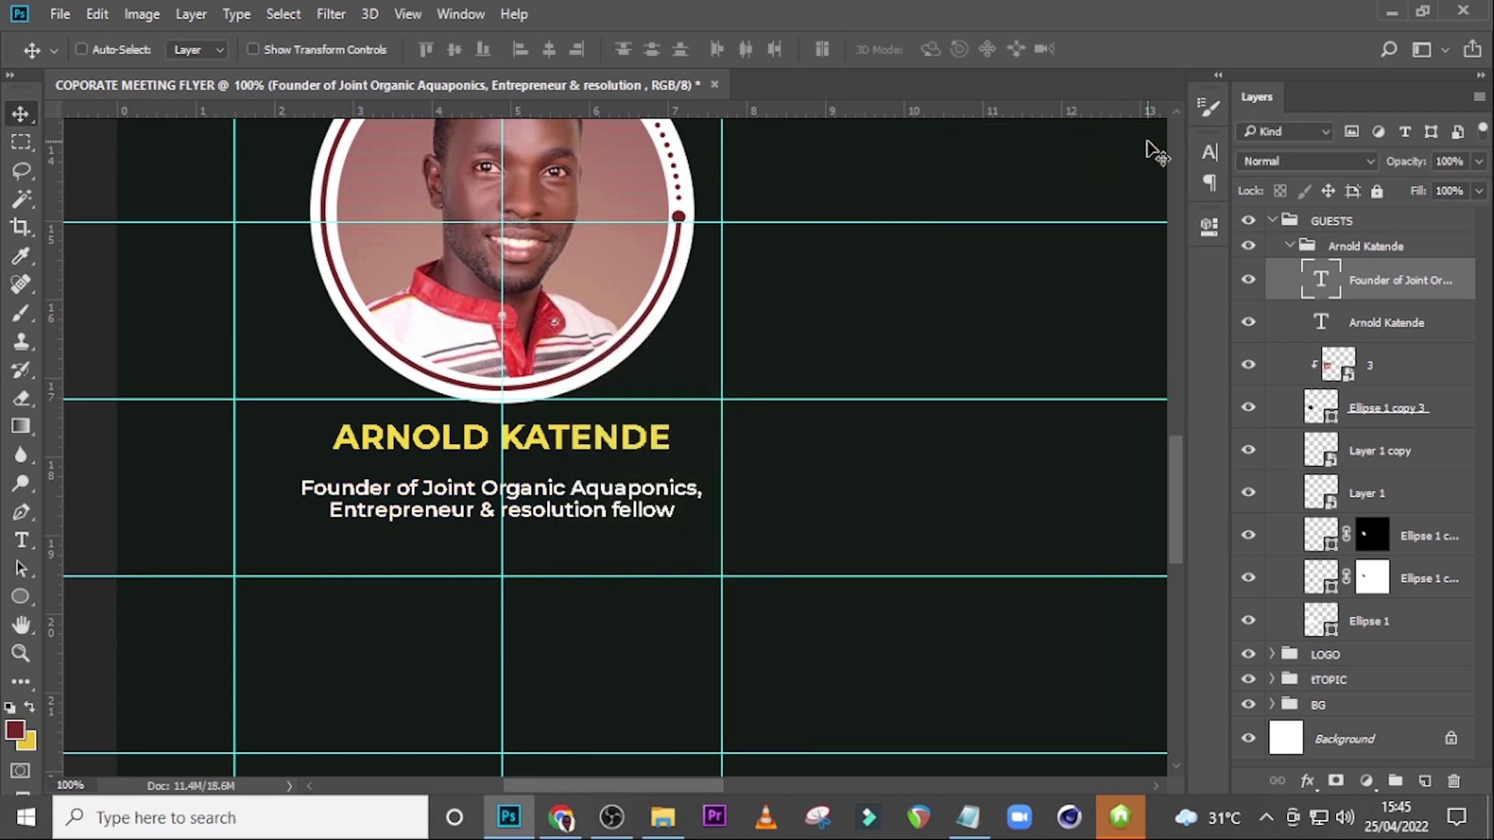
Step: Move the role text straight up until it sits close beneath the speaker name
key(v)
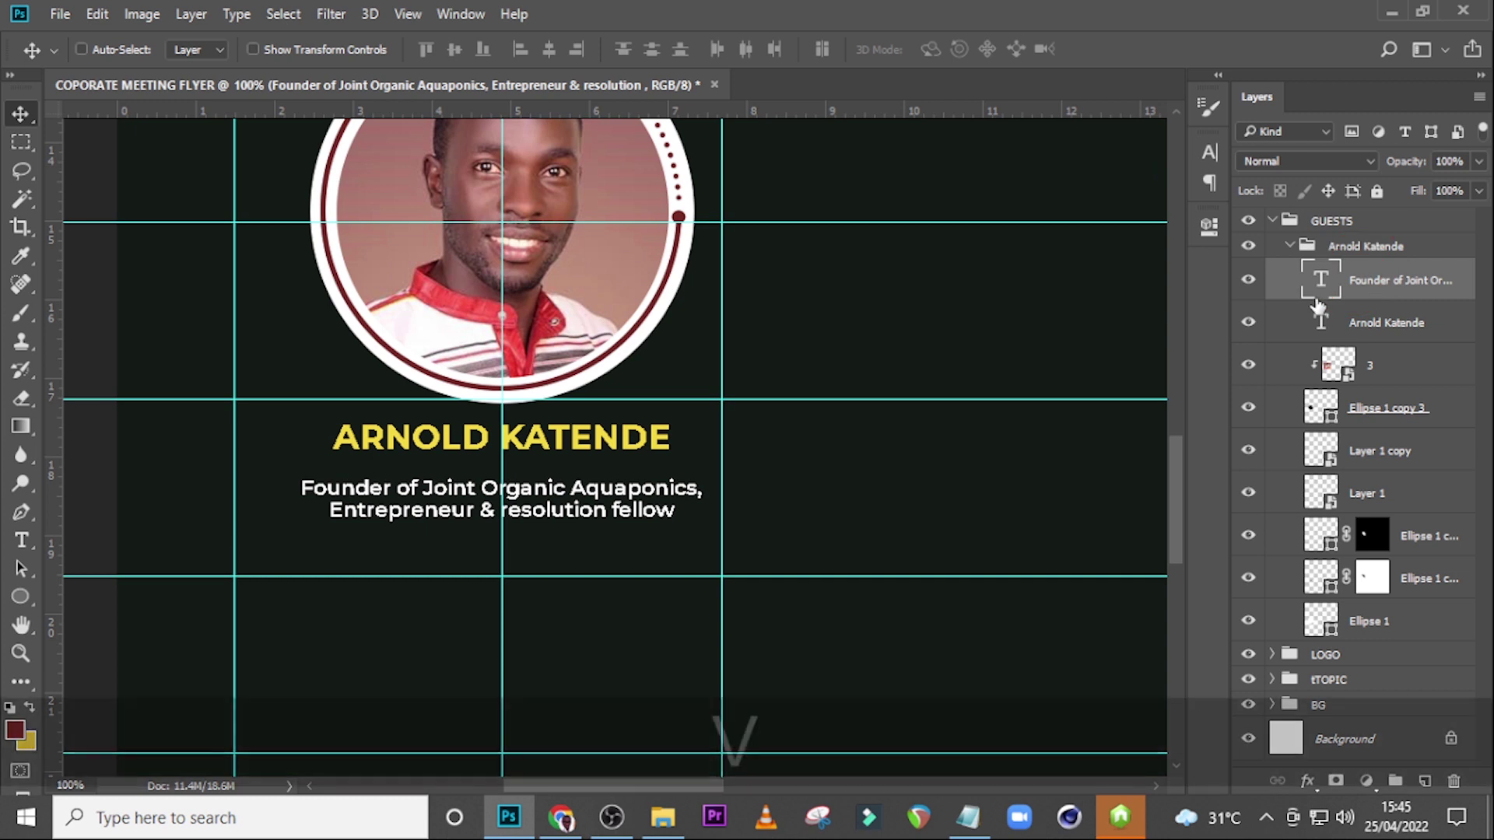
key(shift+Up)
key(shift+Up)
key(shift+Up)
key(shift+Up)
key(shift+Up)
key(shift+Up)
key(shift+Up)
key(shift+Up)
key(shift+Up)
key(shift+Up)
key(shift+Up)
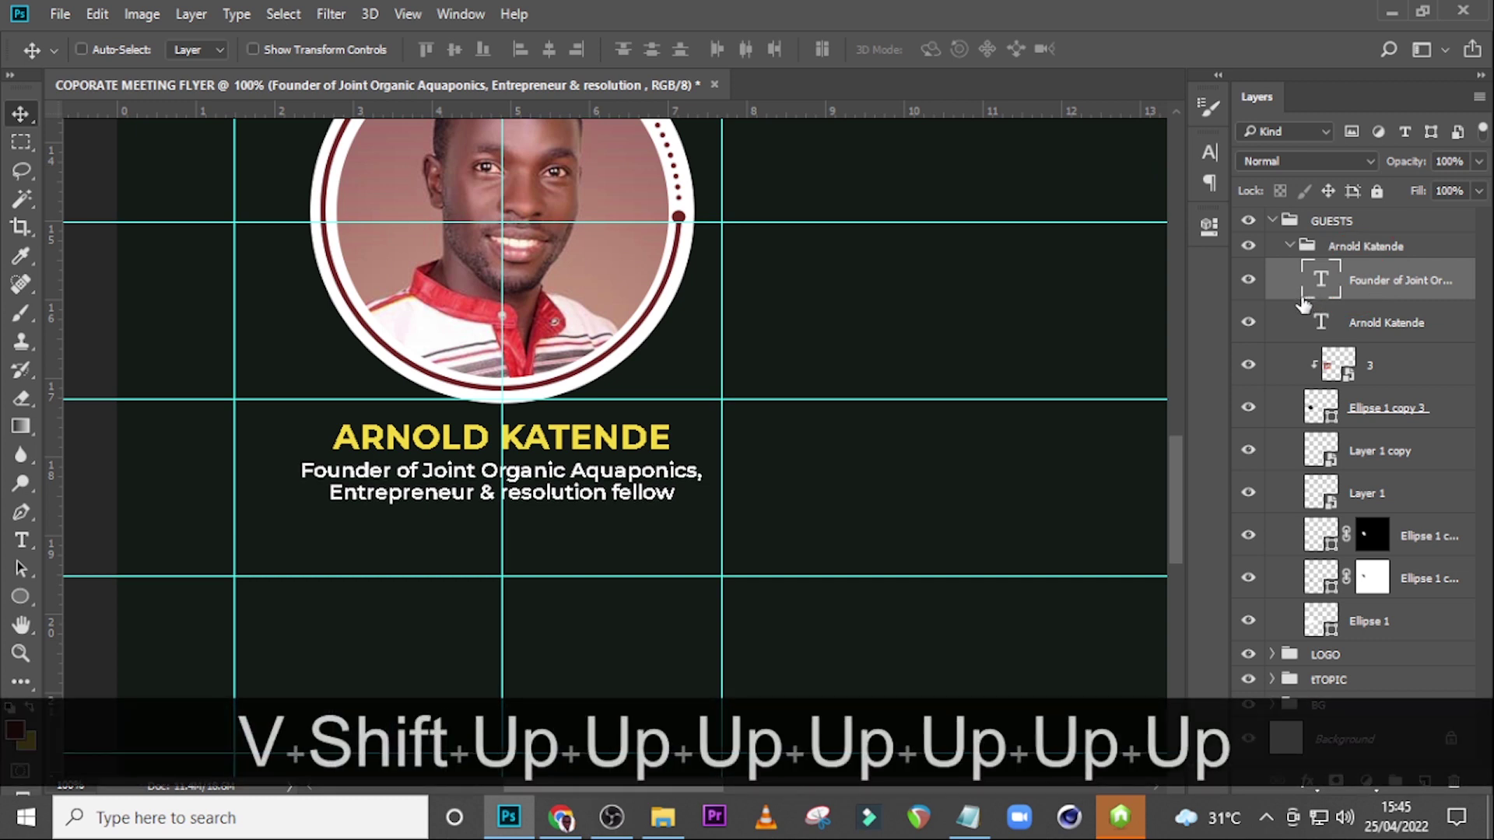
key(shift+Up)
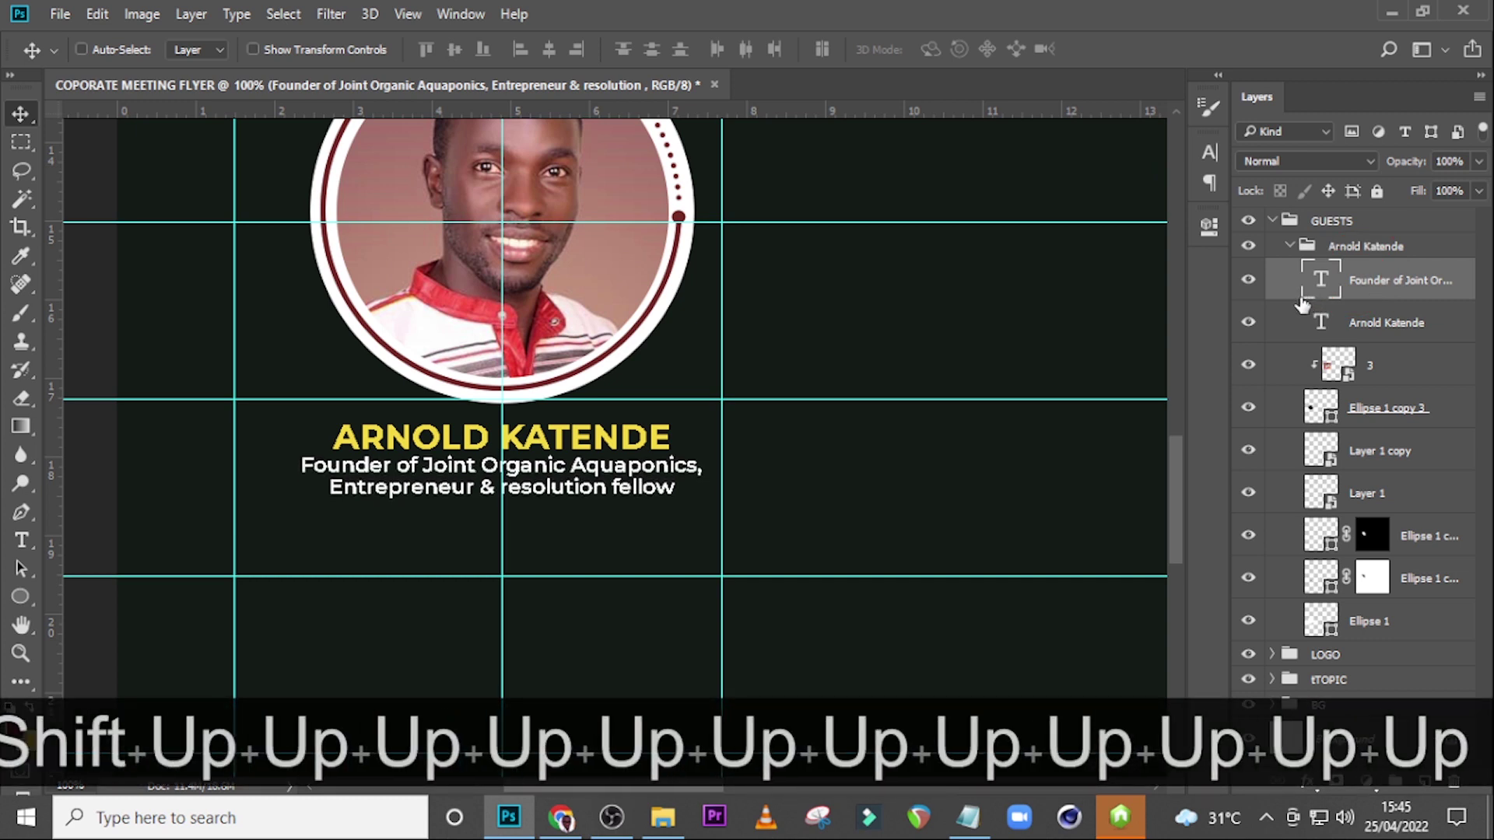
Step: Duplicate the role text layer and place the copy directly below the original two lines
key(ctrl+j)
key(v)
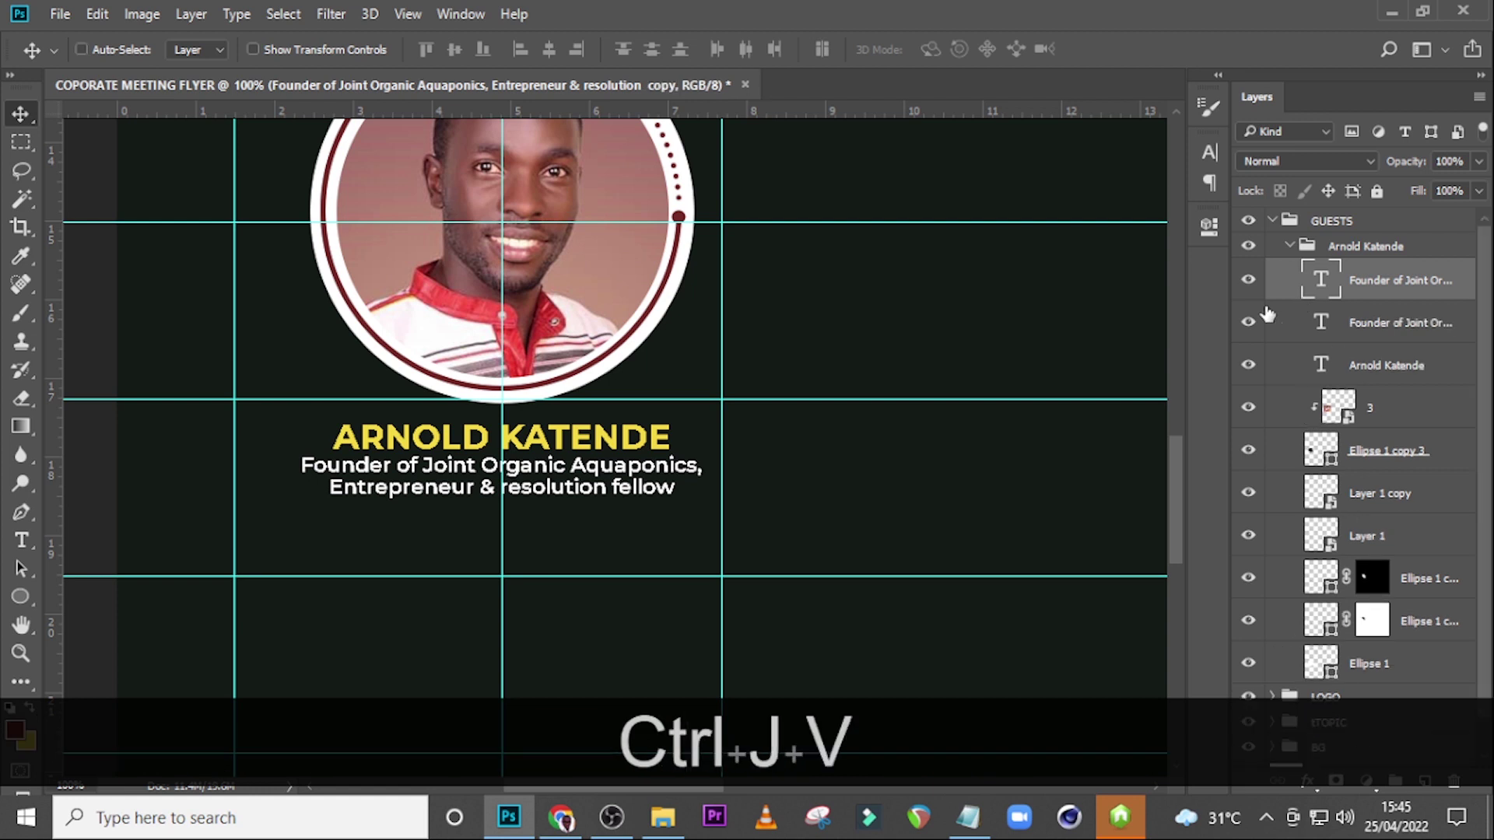
drag(614, 462, 615, 505)
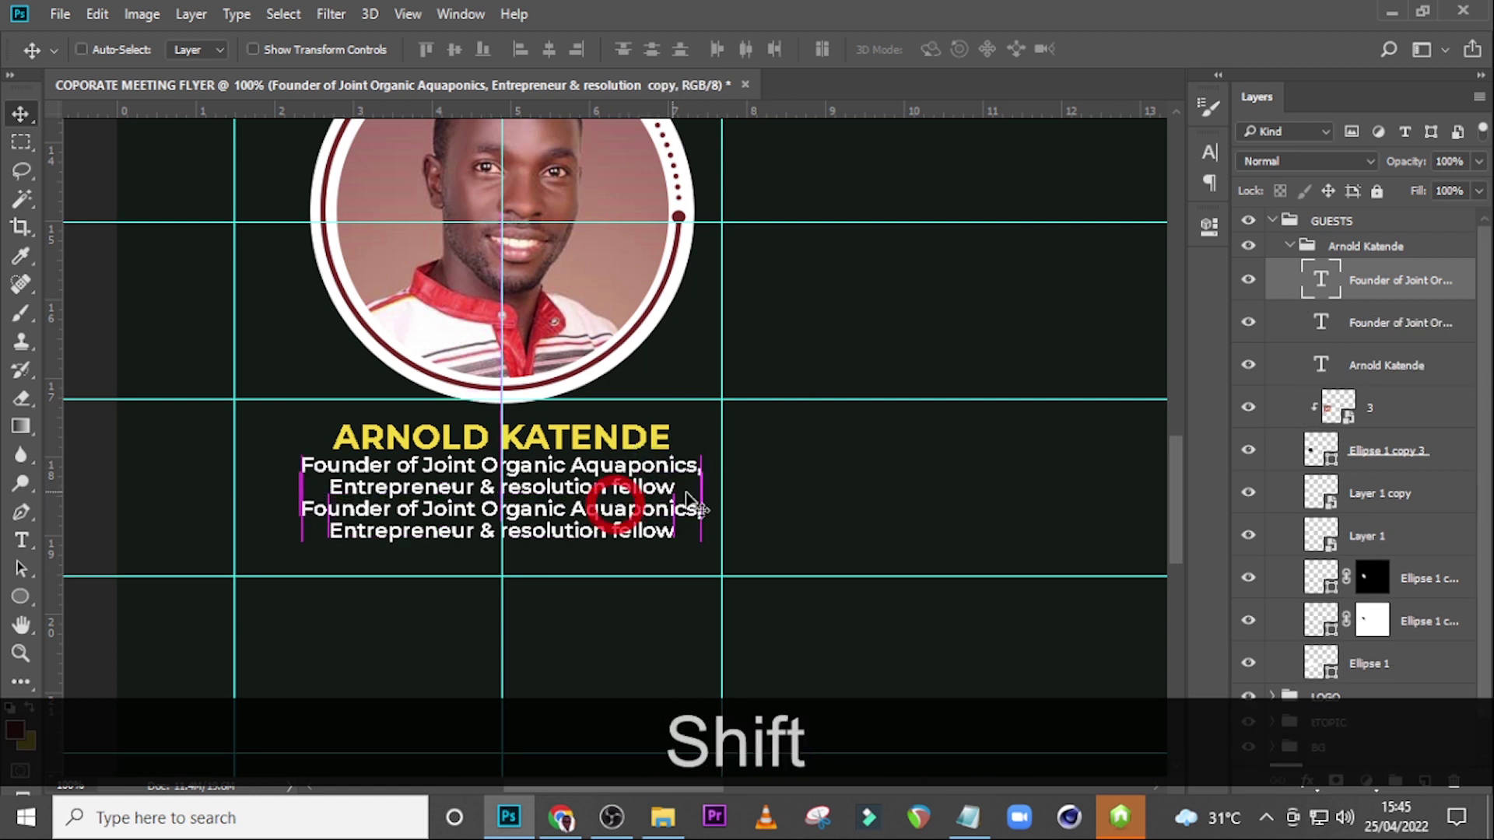
Step: Replace the lower role text copy with "Uganda" copied from the guest's entry in the Notepad file
click(967, 823)
drag(886, 504, 759, 500)
key(ctrl+c)
click(978, 10)
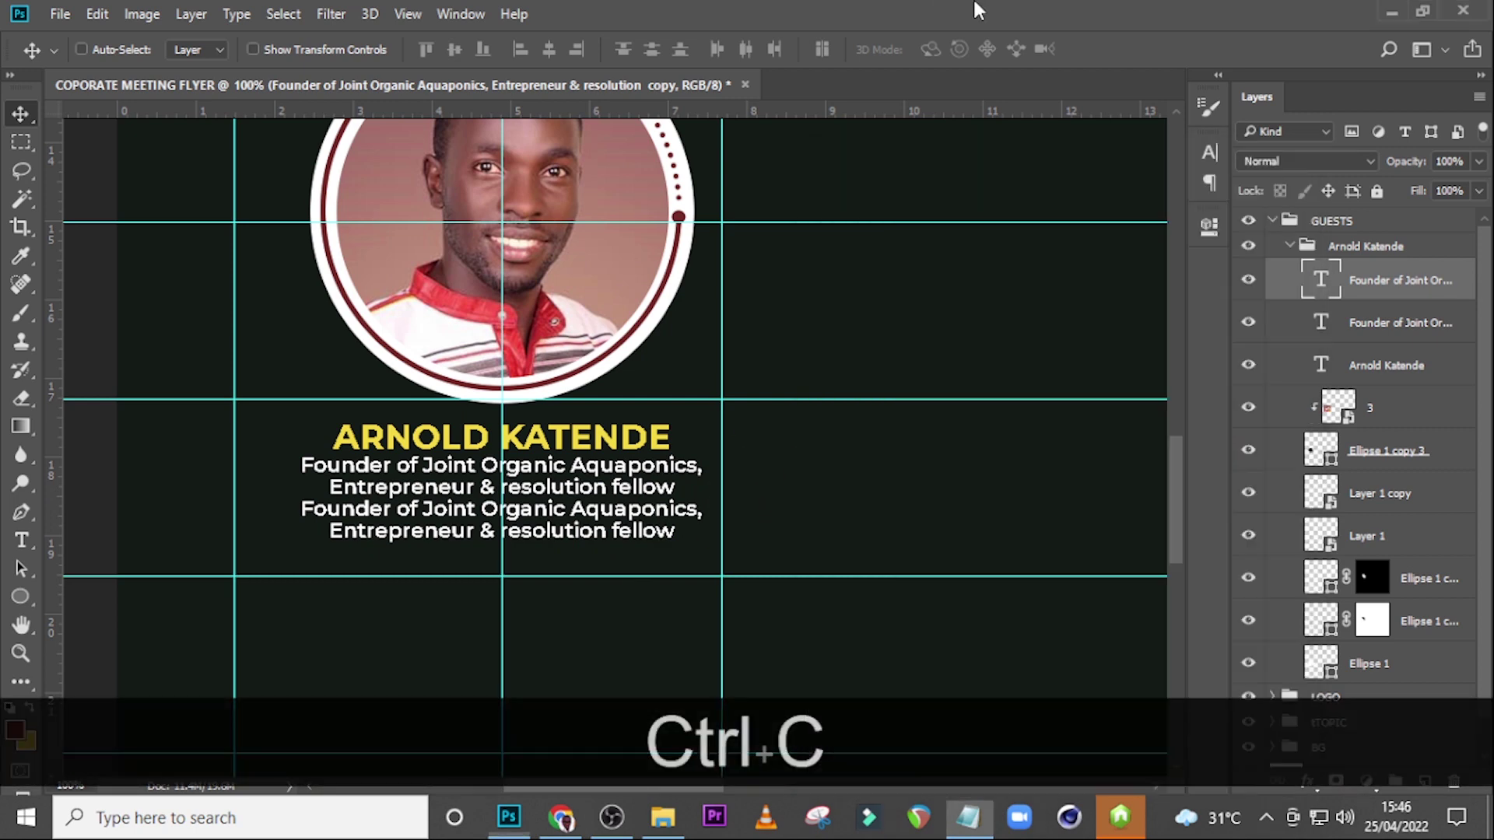
double_click(1324, 280)
key(ctrl+v)
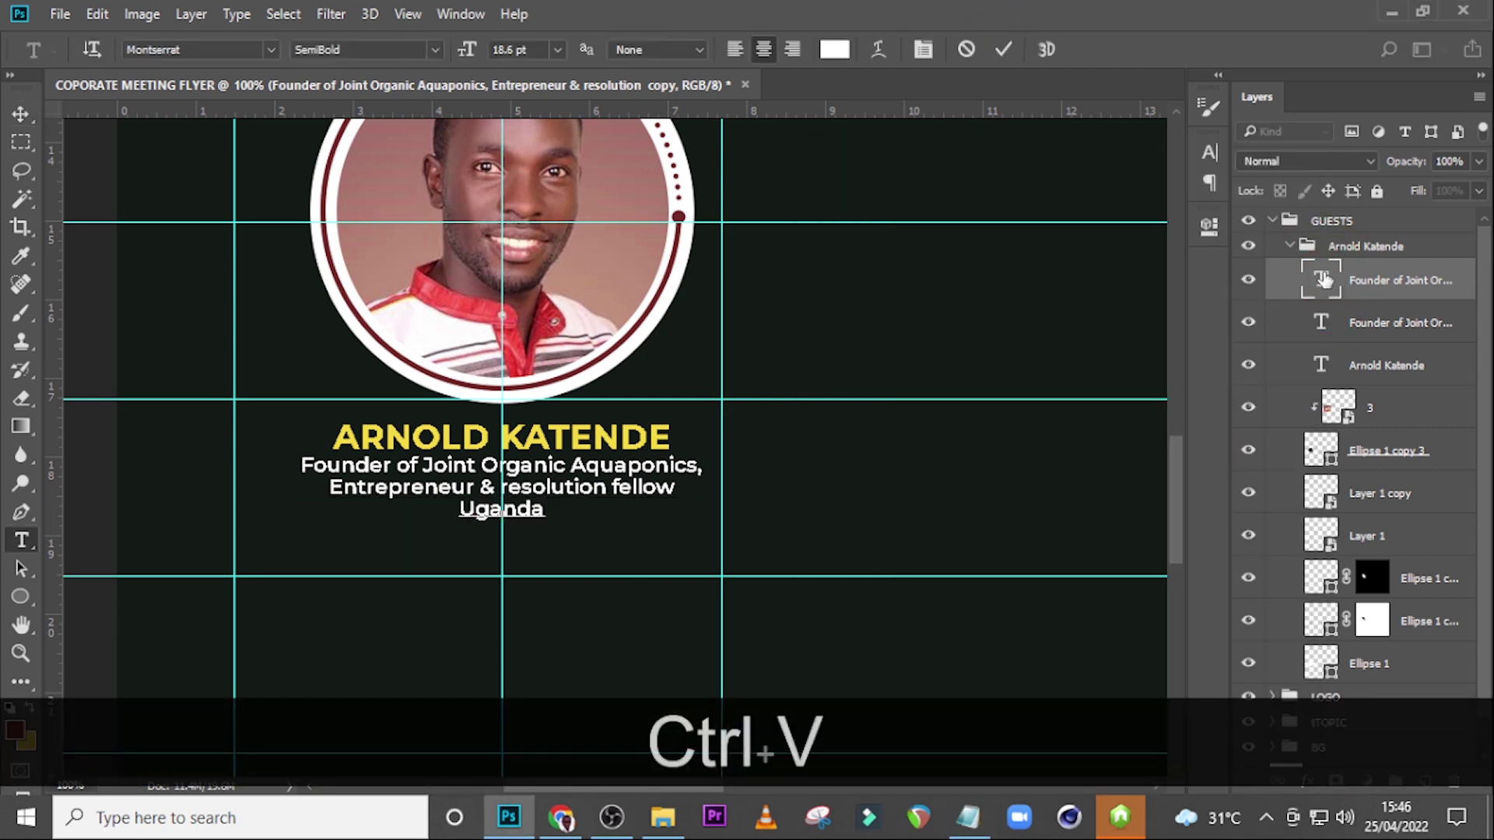
Step: Format the first guest's "Uganda" line in all caps with a tracking of 200
click(1324, 278)
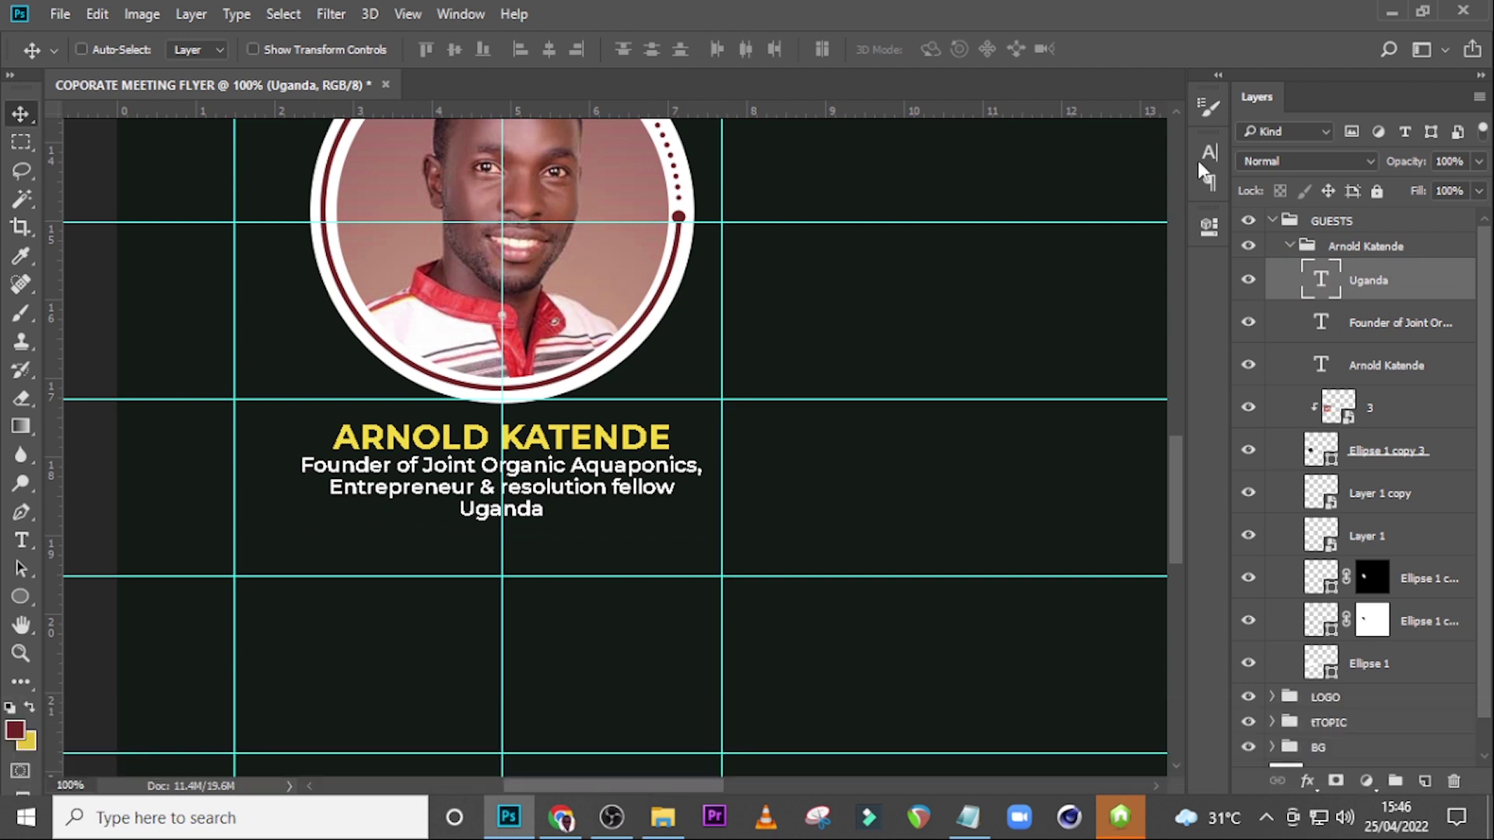
click(1209, 152)
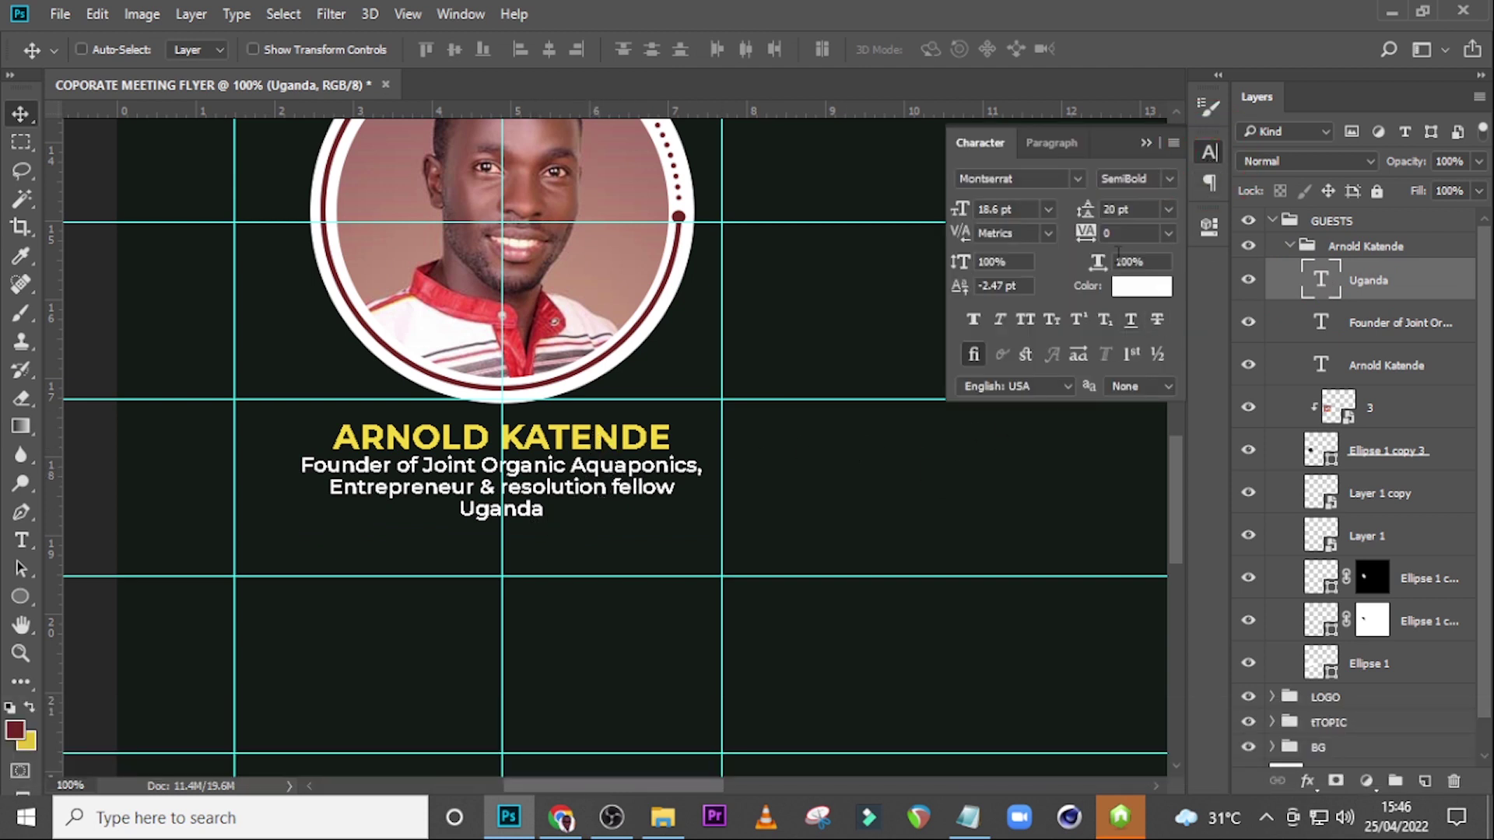
click(1025, 320)
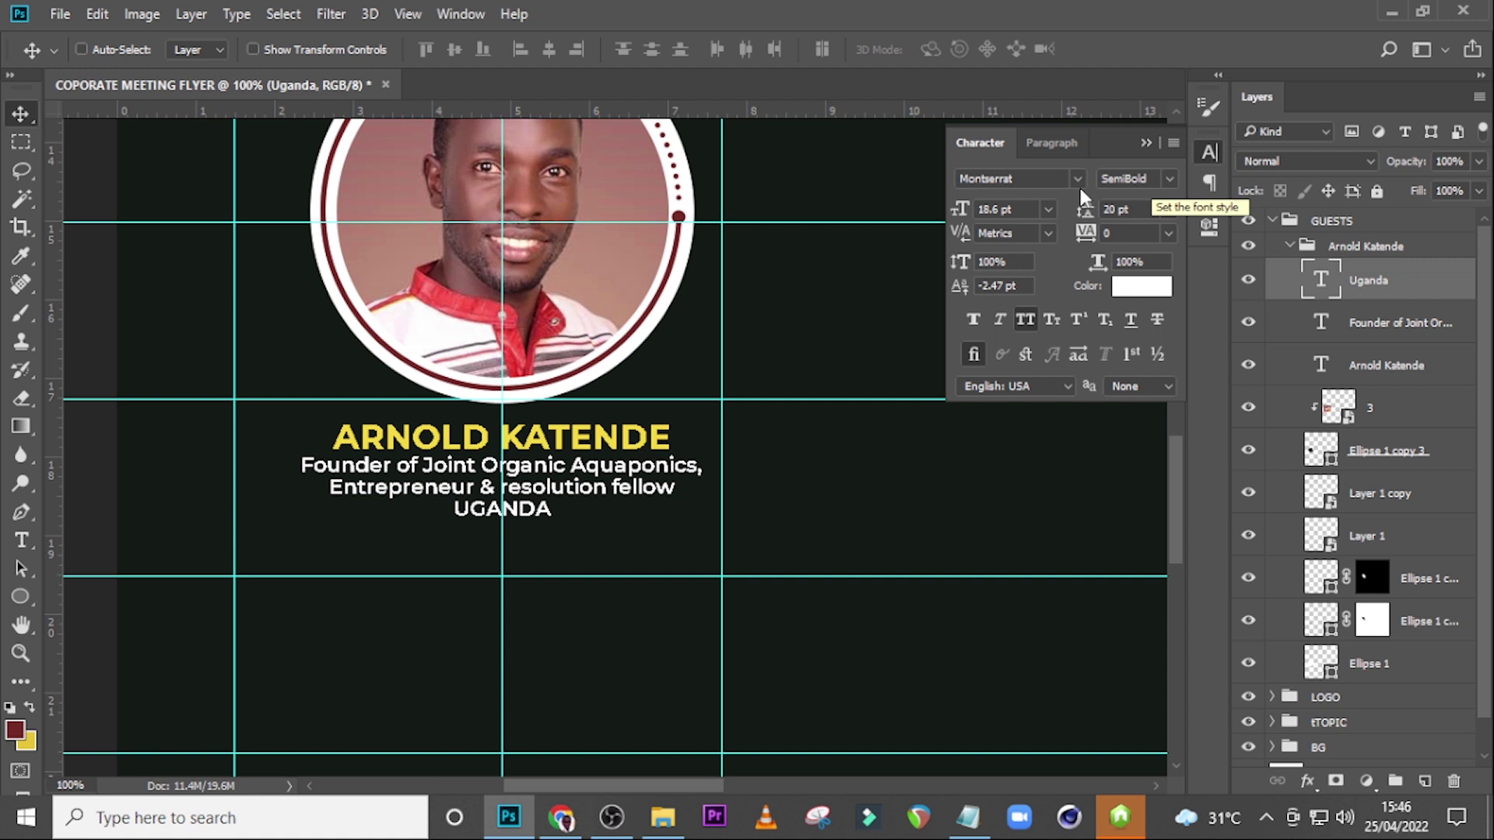
drag(1012, 210, 959, 203)
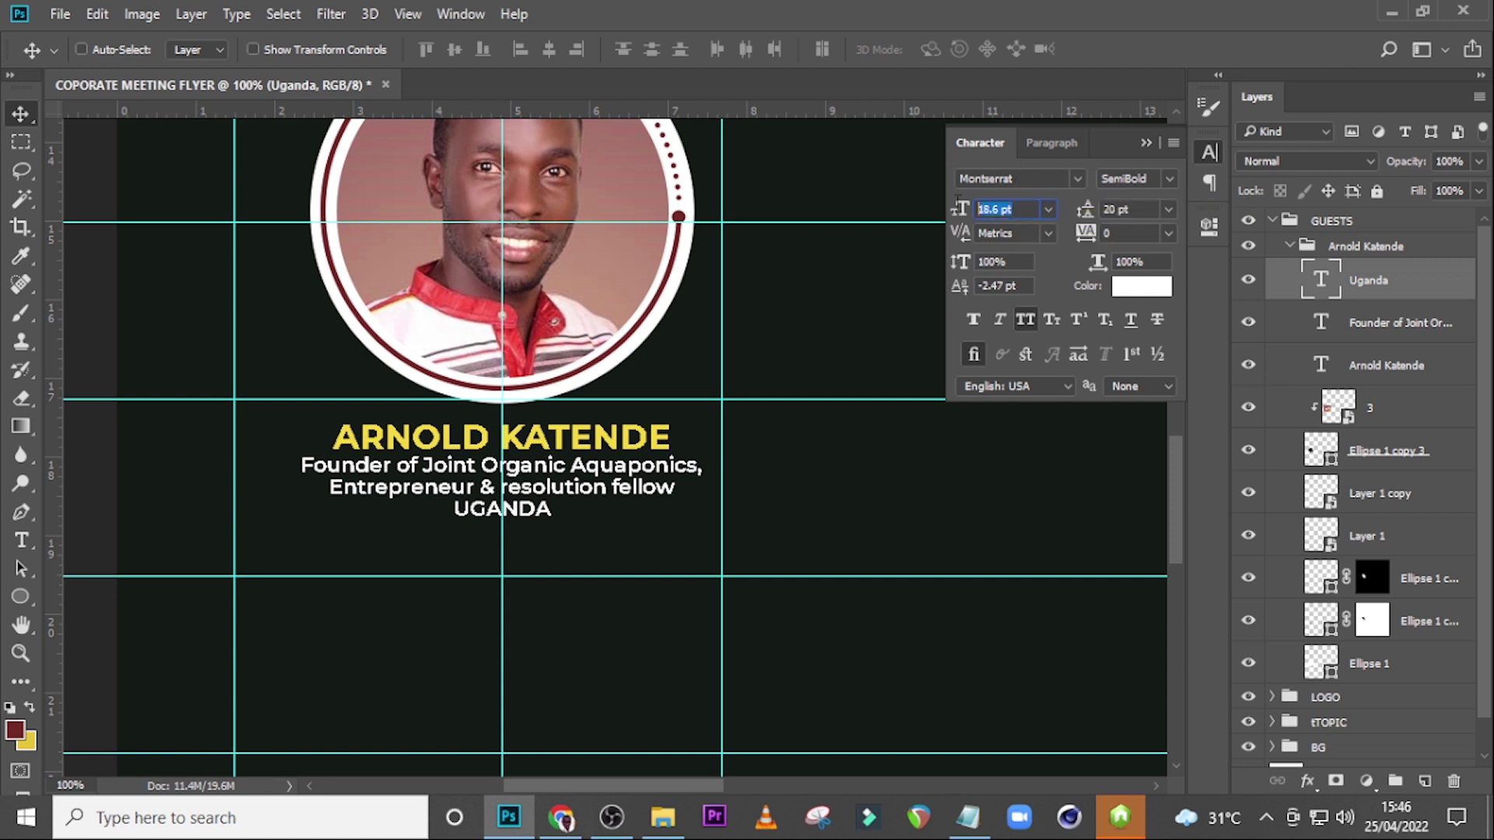
click(1138, 228)
text(200)
key(Return)
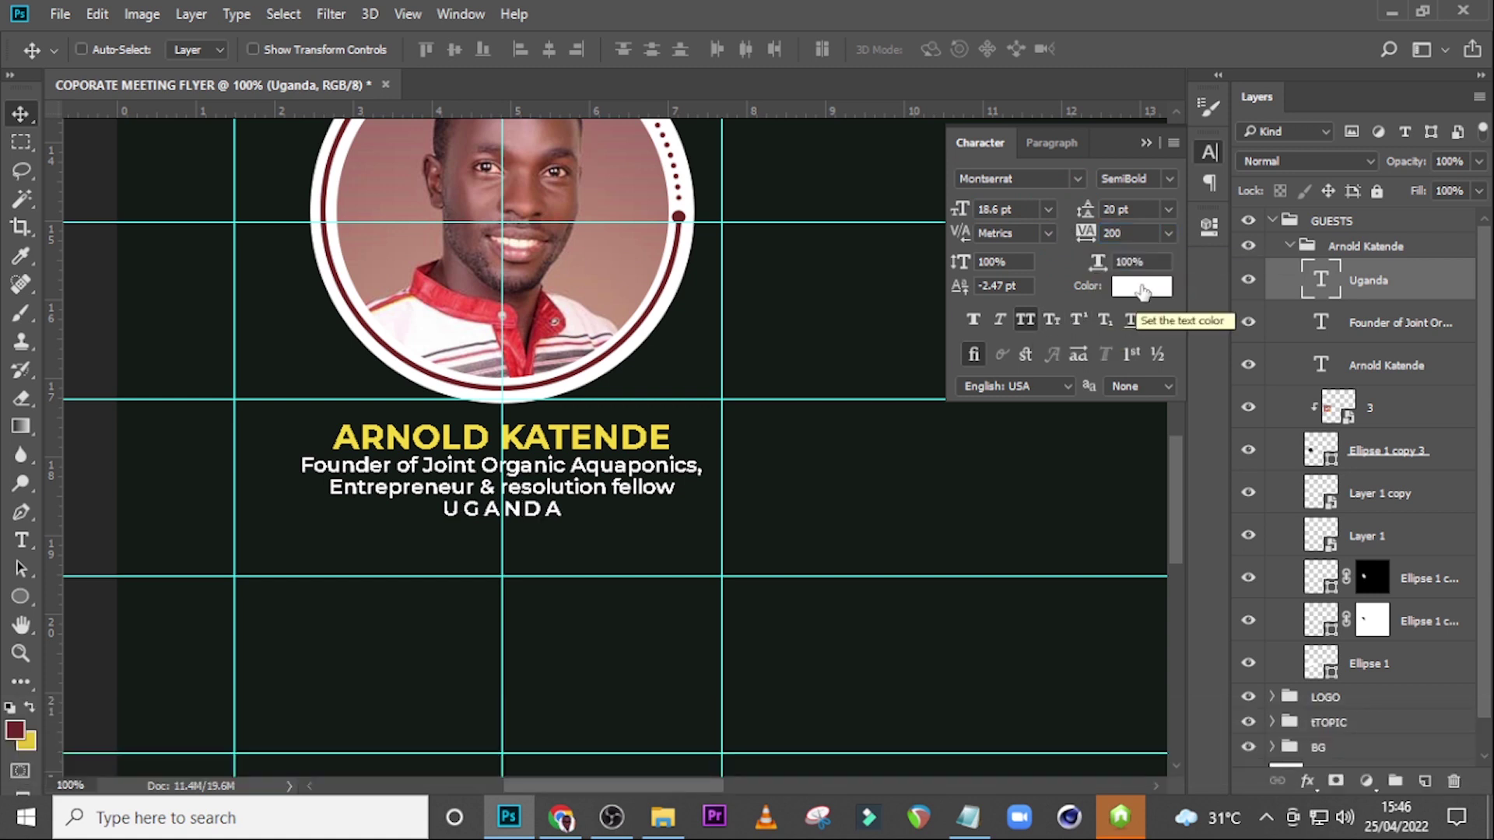
Step: Nudge the first guest's country line down slightly to separate it from the description
click(1145, 142)
key(ctrl)
key(ctrl+t)
key(Return)
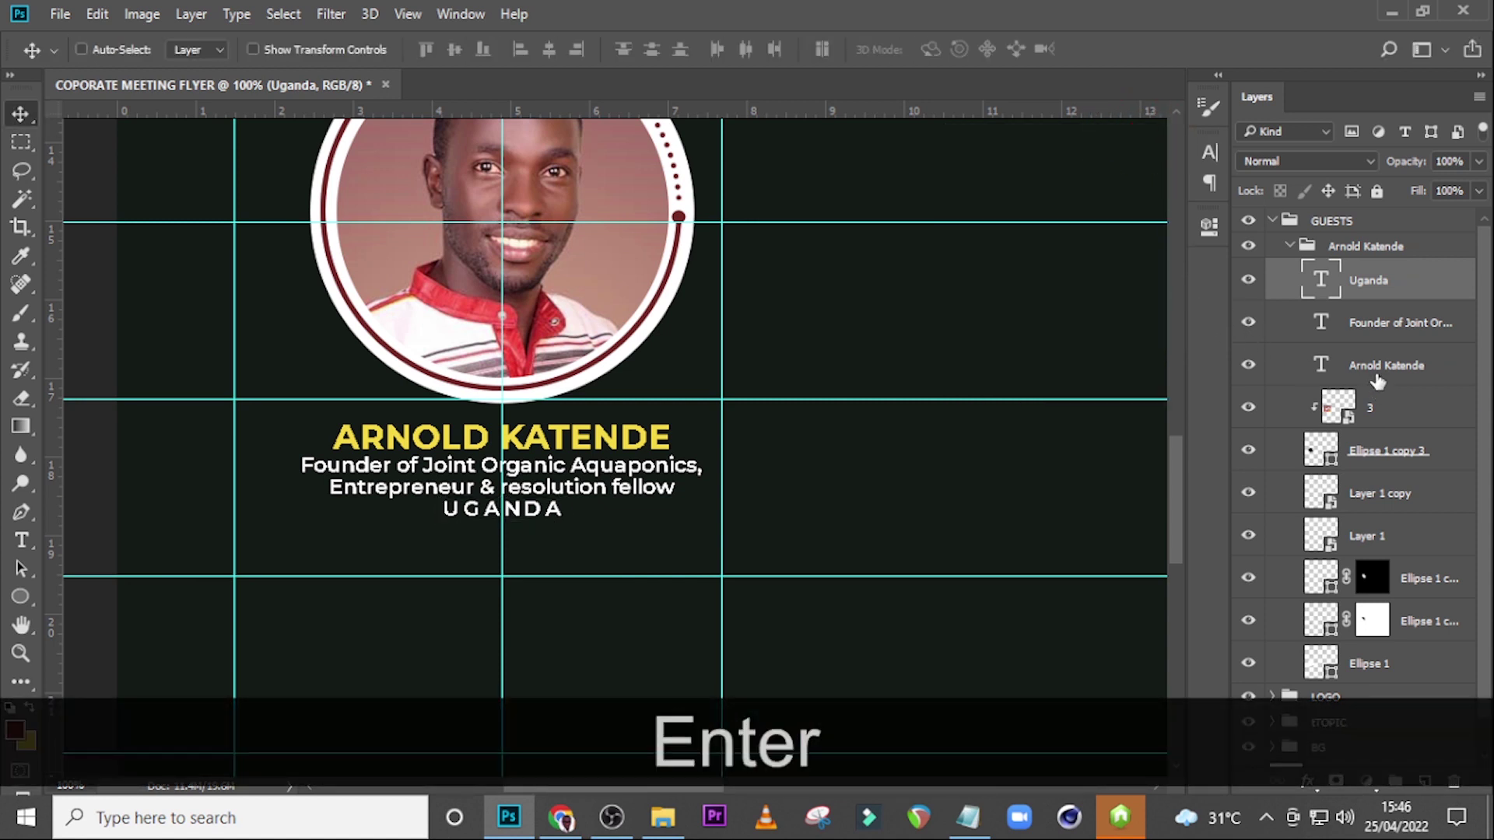
key(Down)
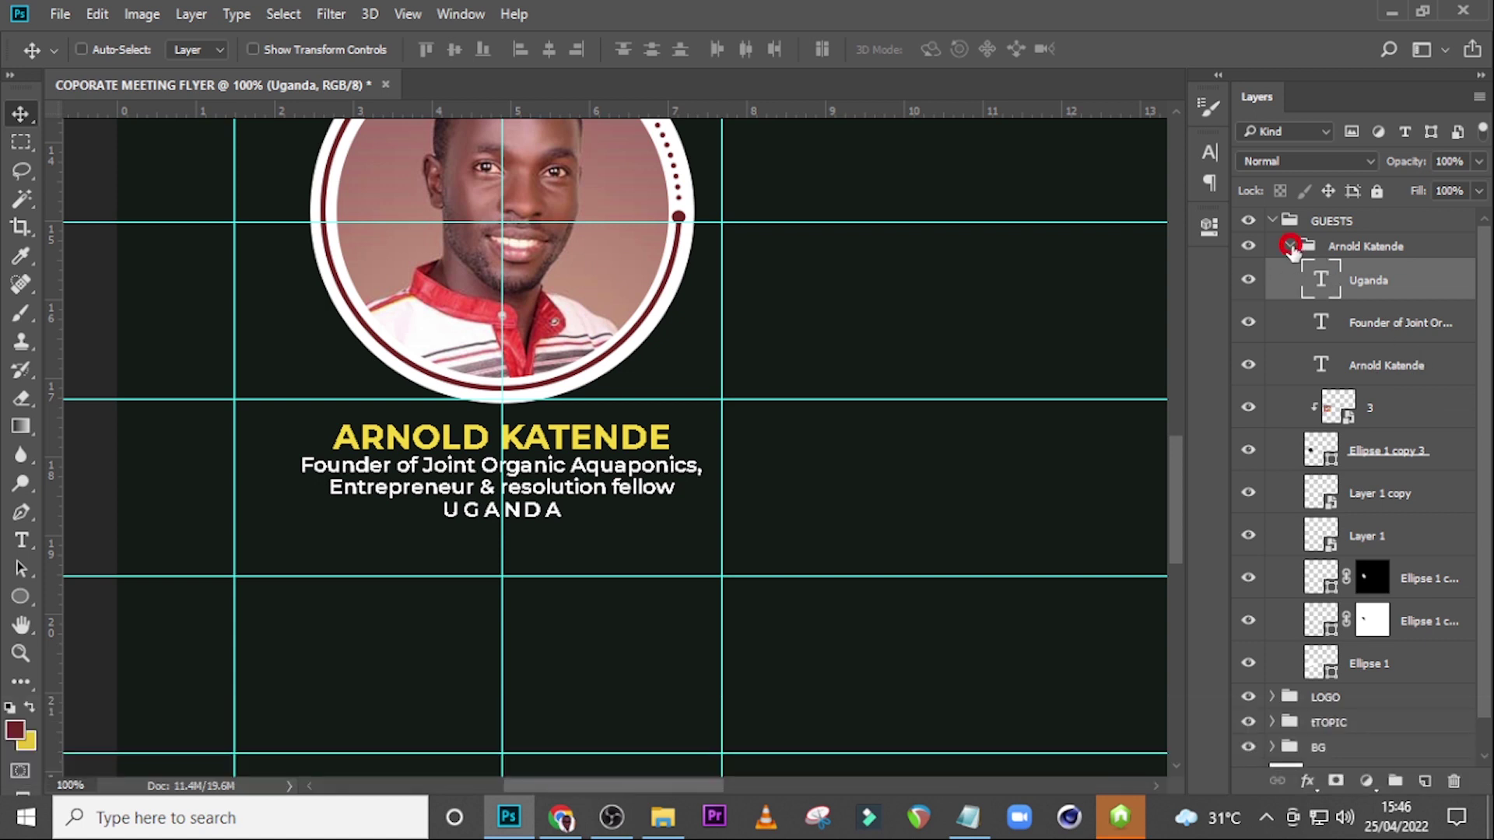
Step: Duplicate the first guest's group and place the copy beside it, about 5.4 in across at the same height
click(1290, 247)
click(1377, 246)
key(ctrl+minus)
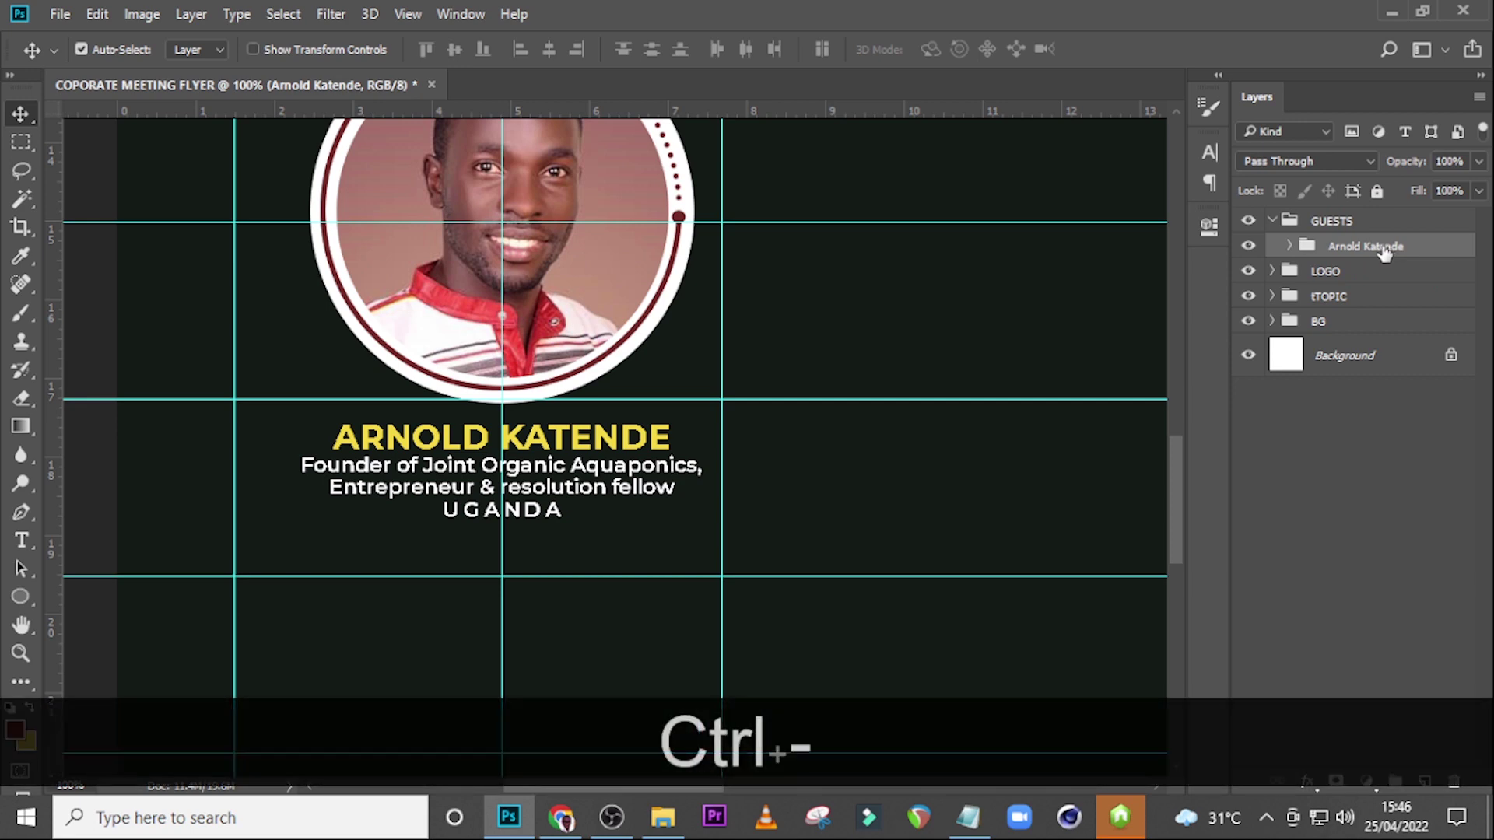
key(ctrl+minus)
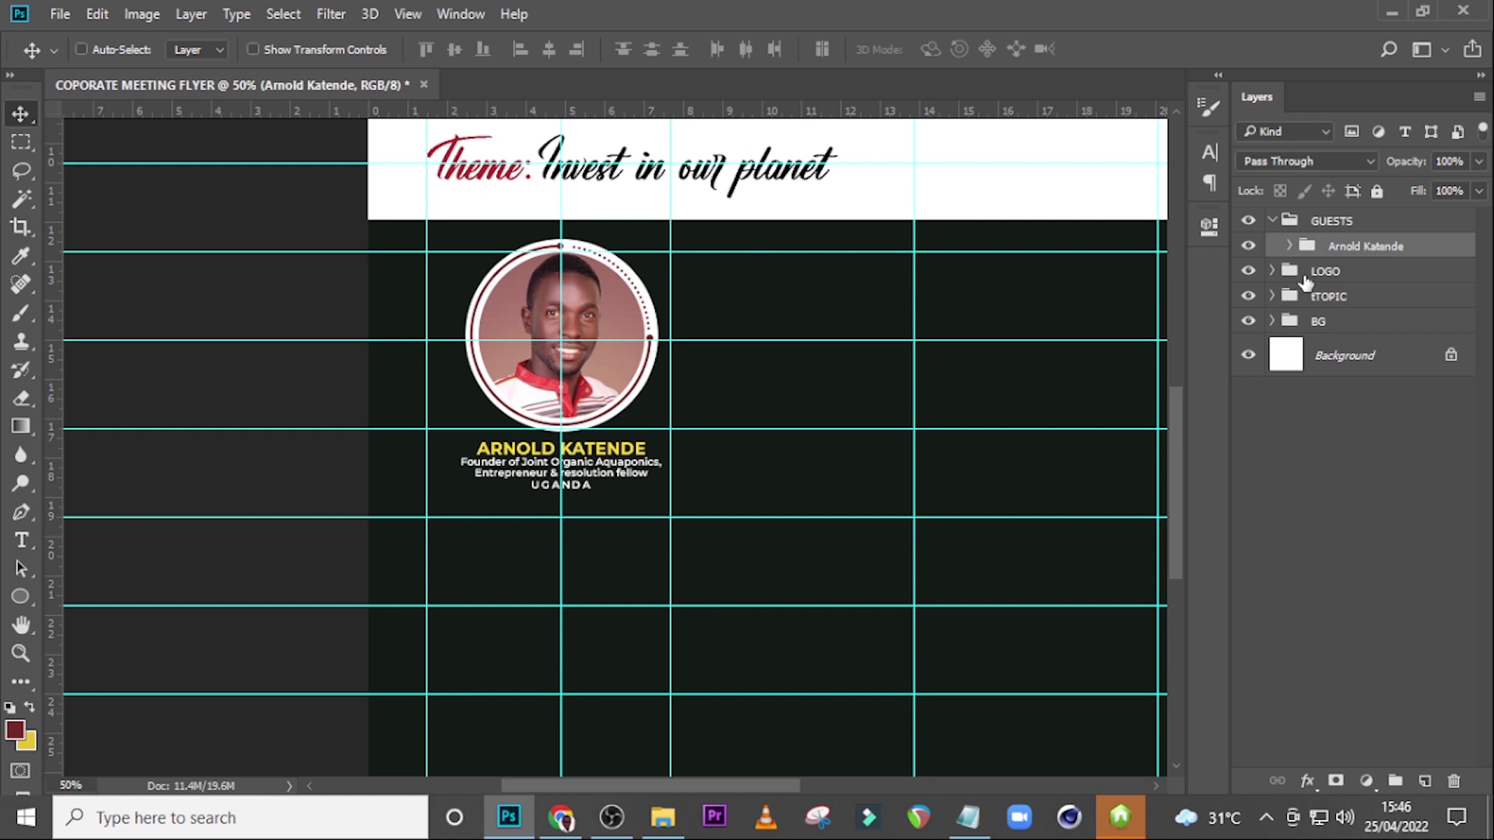
key(ctrl+j)
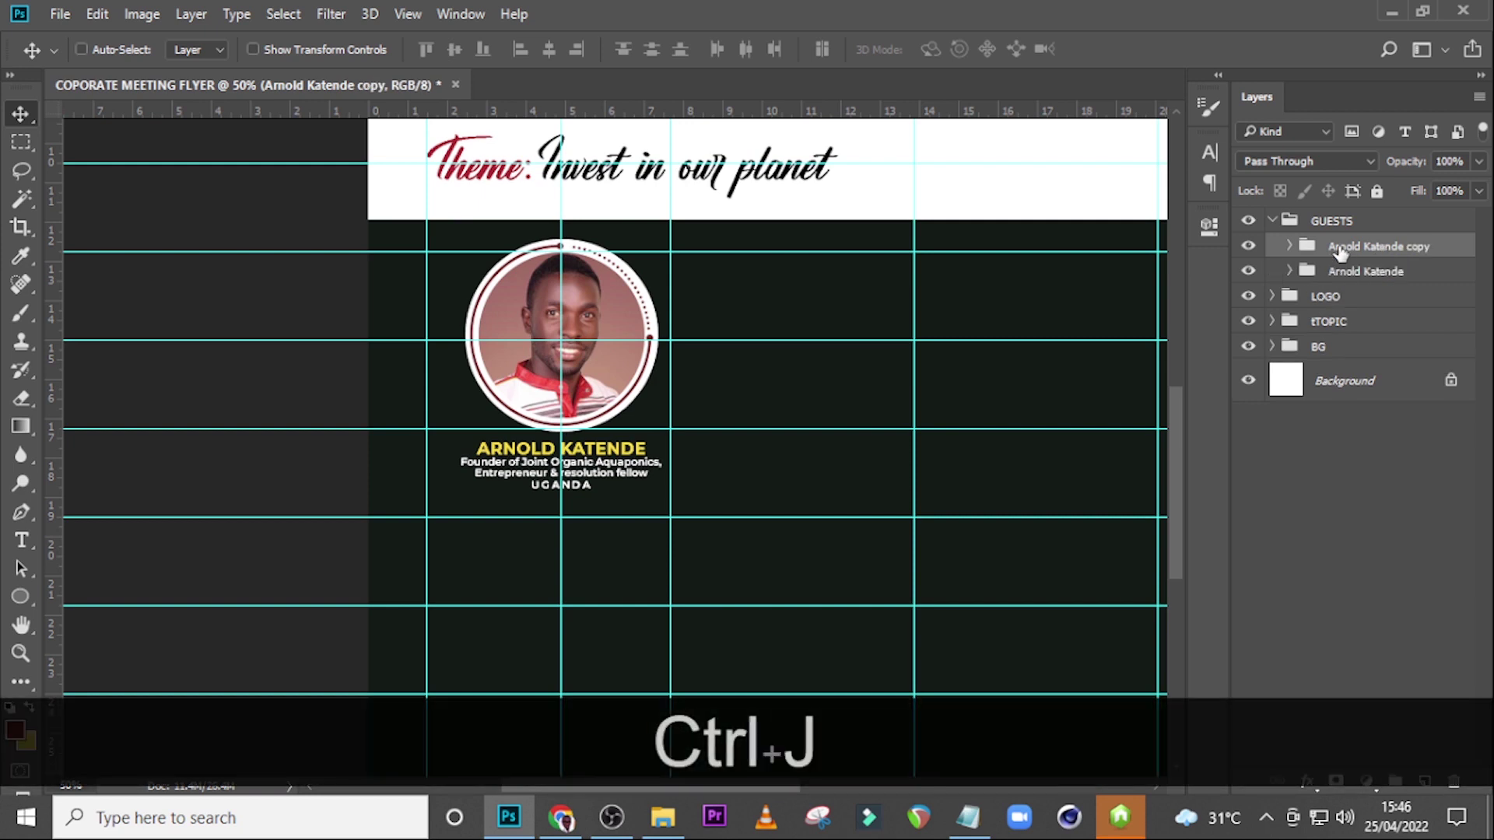
key(ctrl+v)
drag(601, 342, 821, 344)
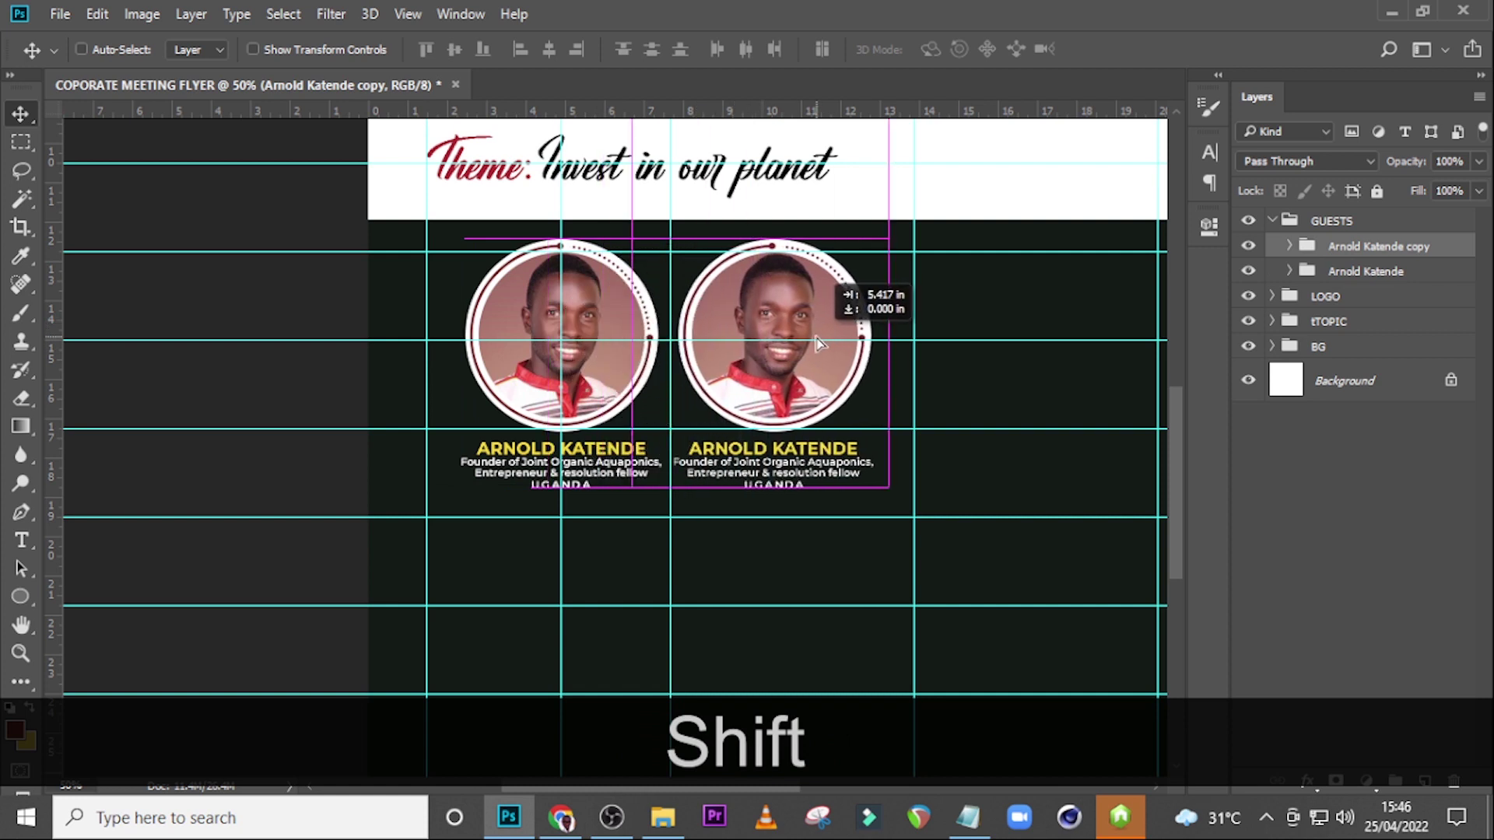
drag(818, 340, 819, 340)
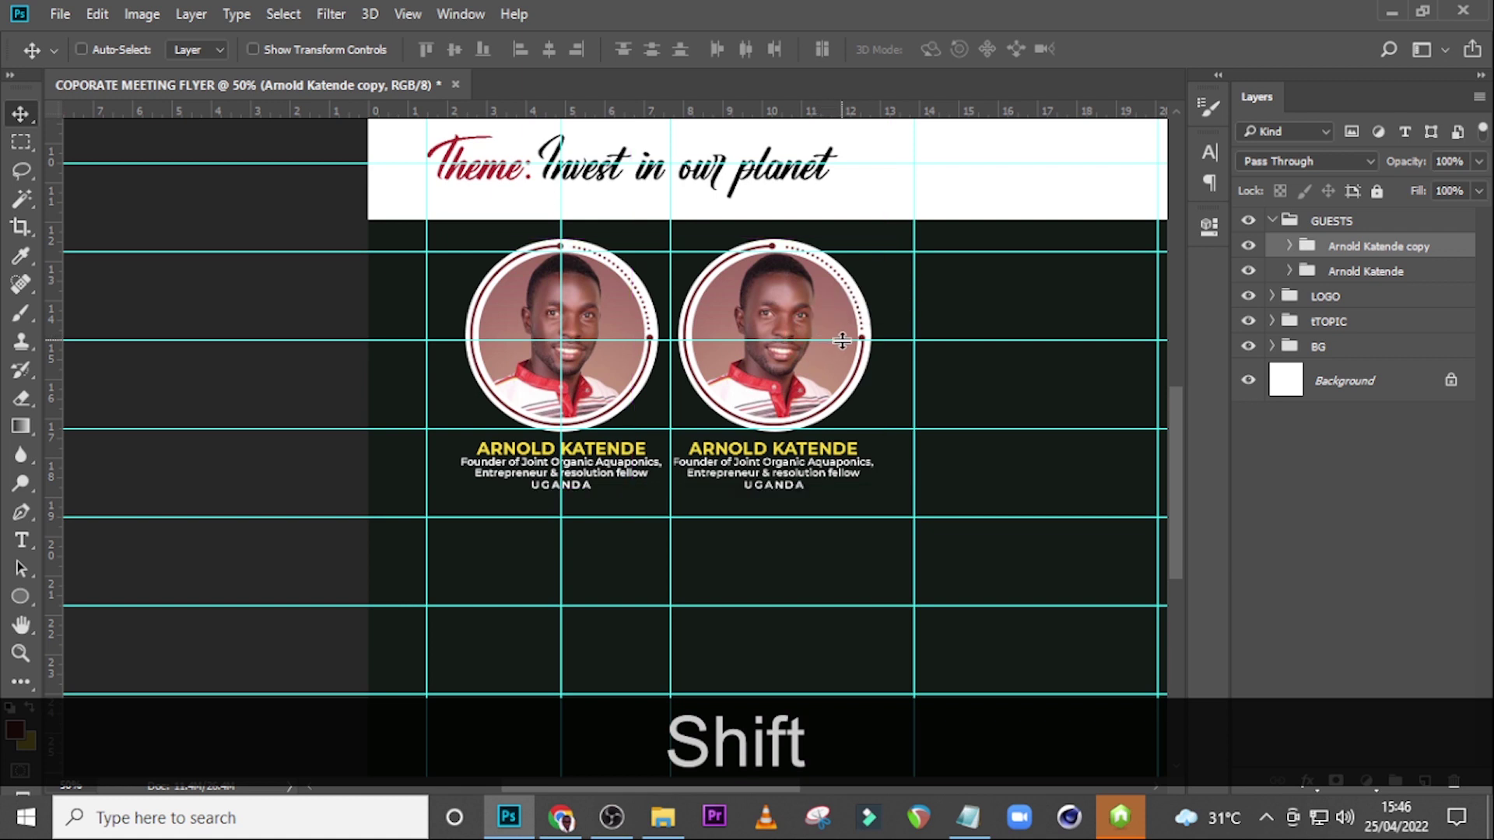
key(Right)
key(Right)
key(Right)
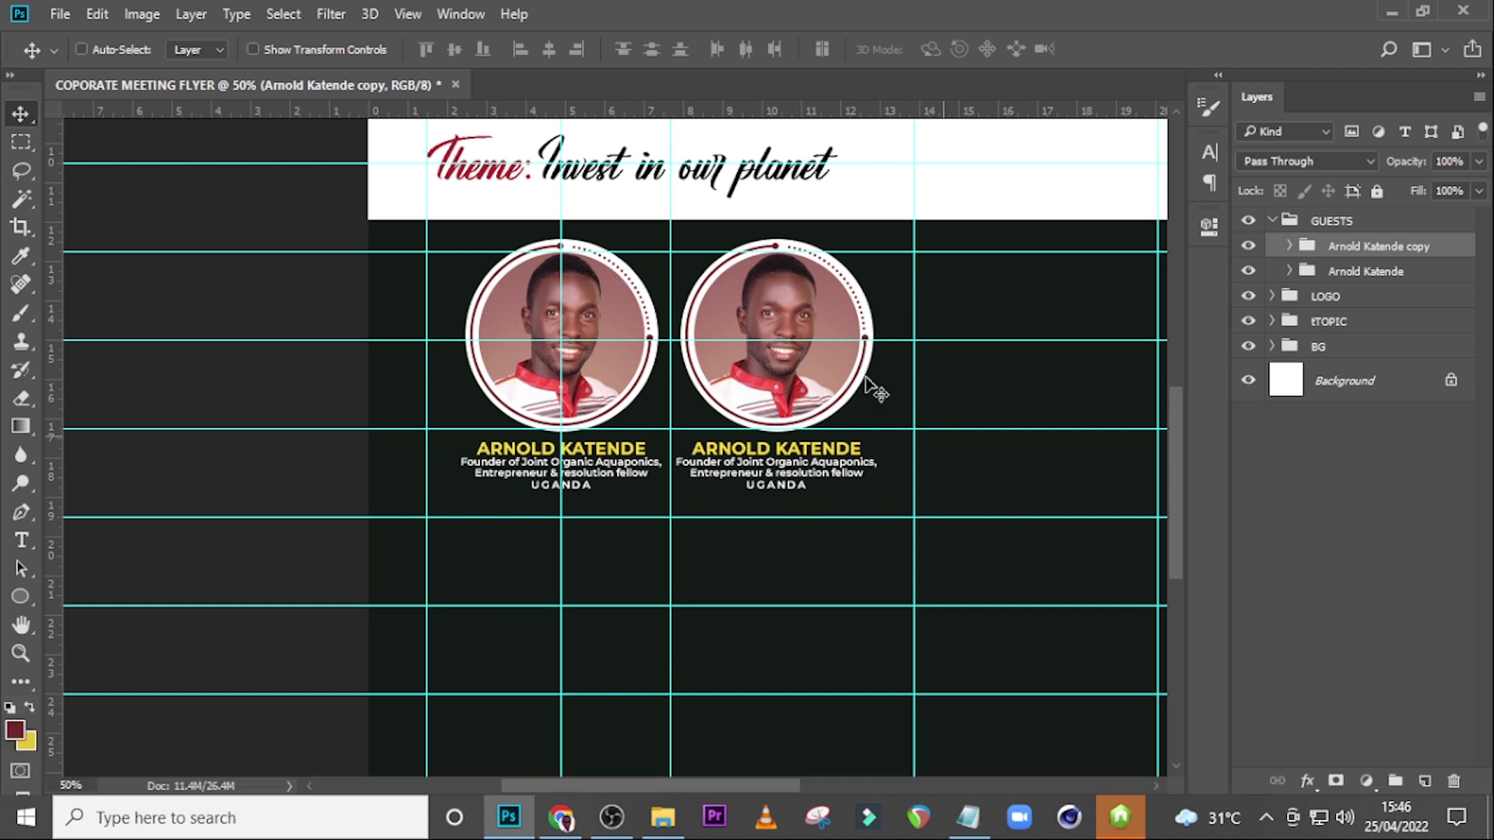
Step: Copy the second guest's name from the 112.txt notes in Notepad and rename the duplicated Photoshop group with it
click(983, 829)
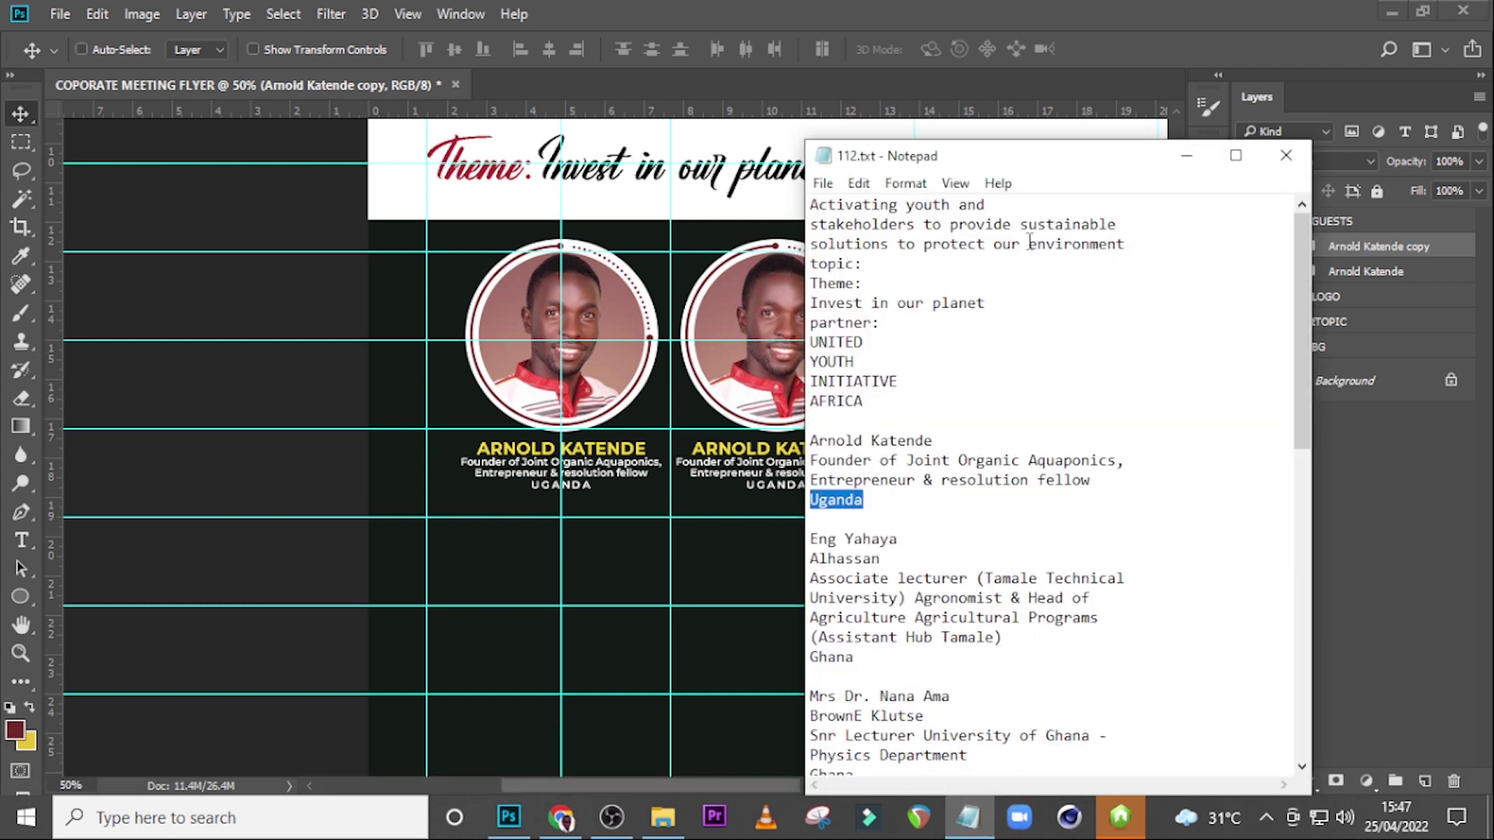
drag(900, 540, 790, 529)
key(ctrl+c)
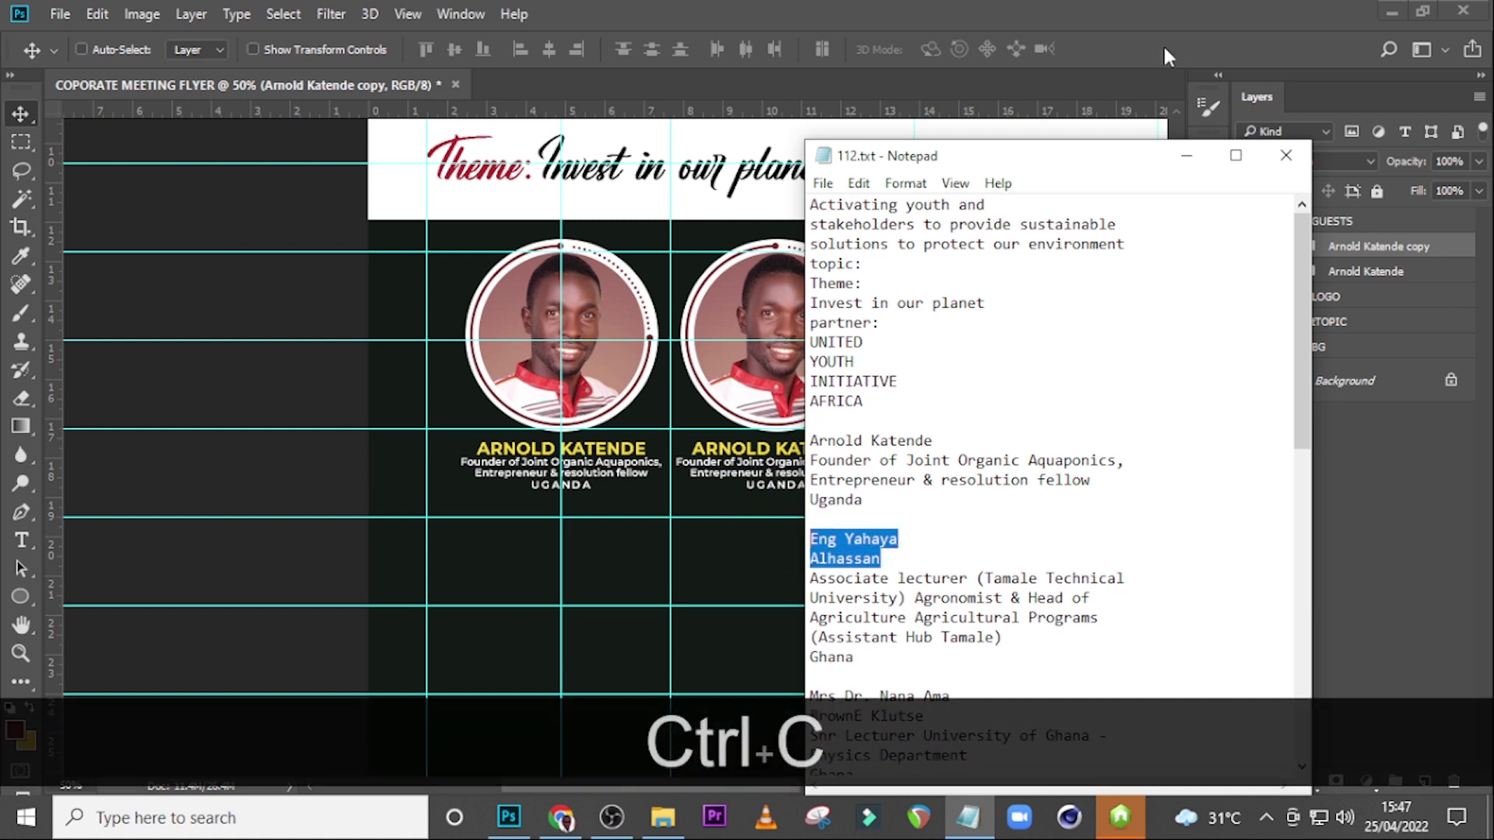
click(1180, 109)
double_click(1369, 246)
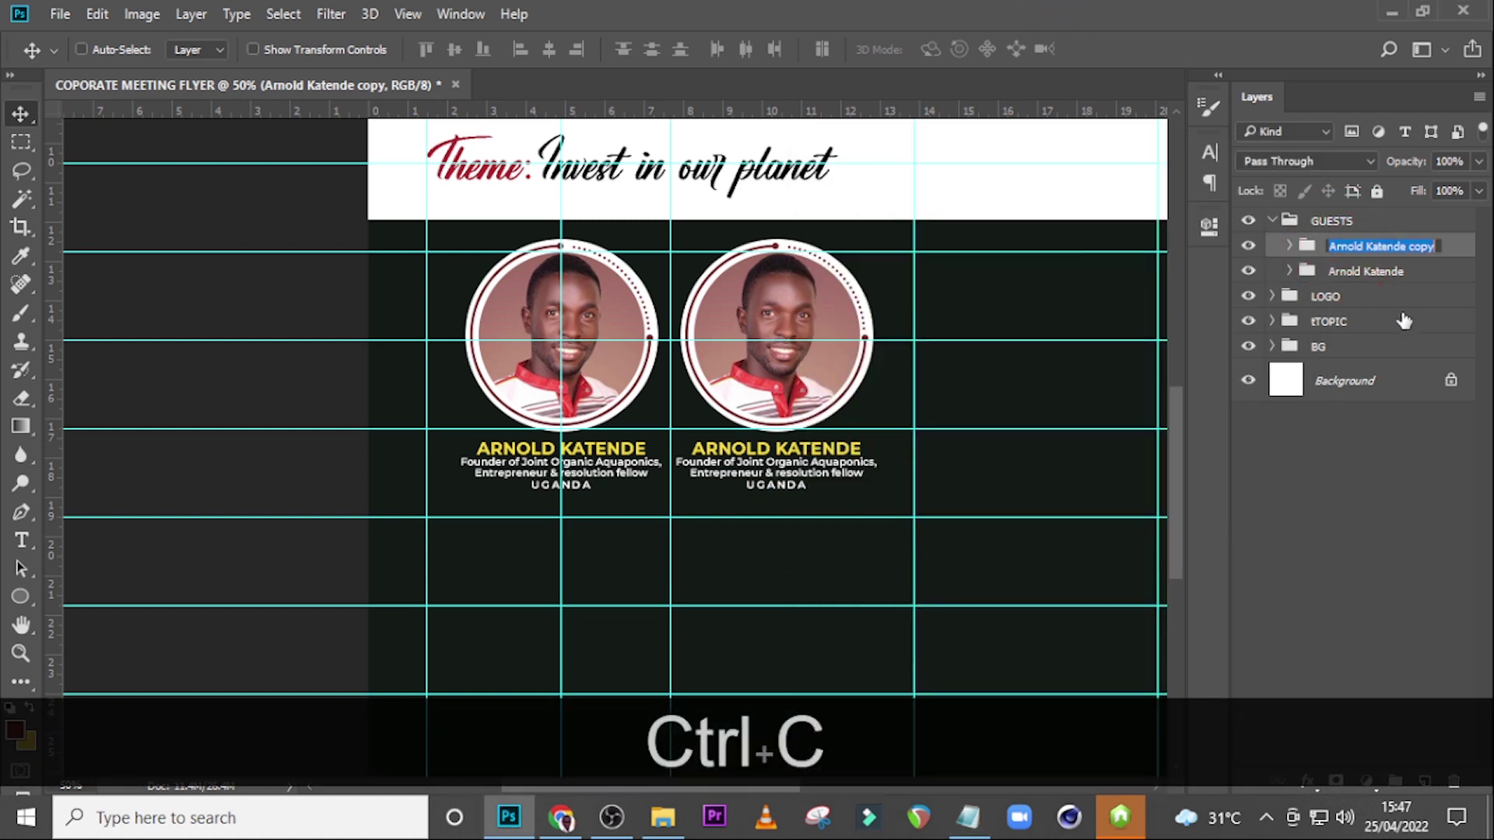
key(ctrl+v)
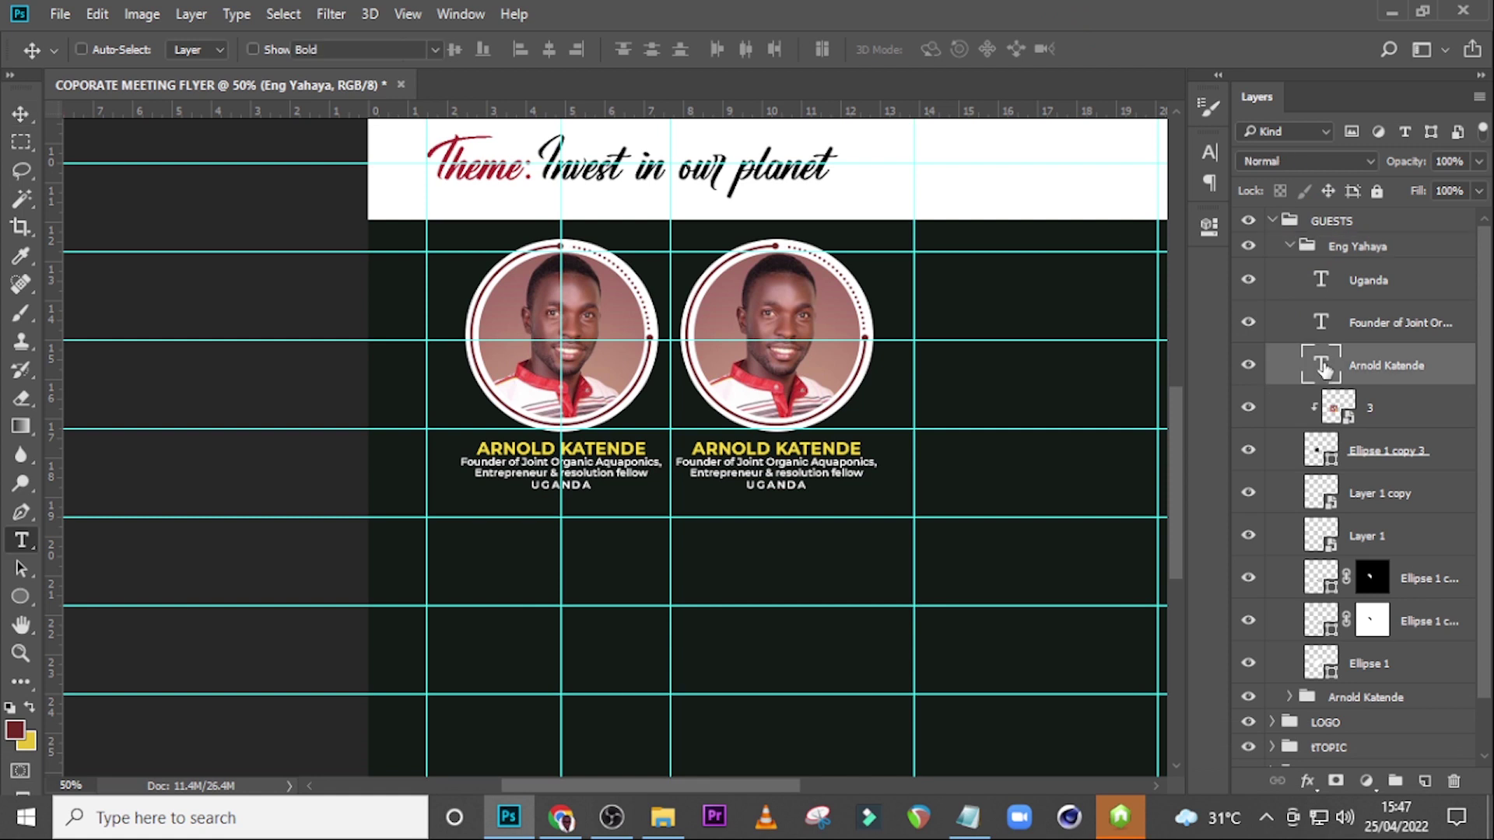
Step: Replace the yellow name text in the duplicated group with the second guest's full name
double_click(1323, 366)
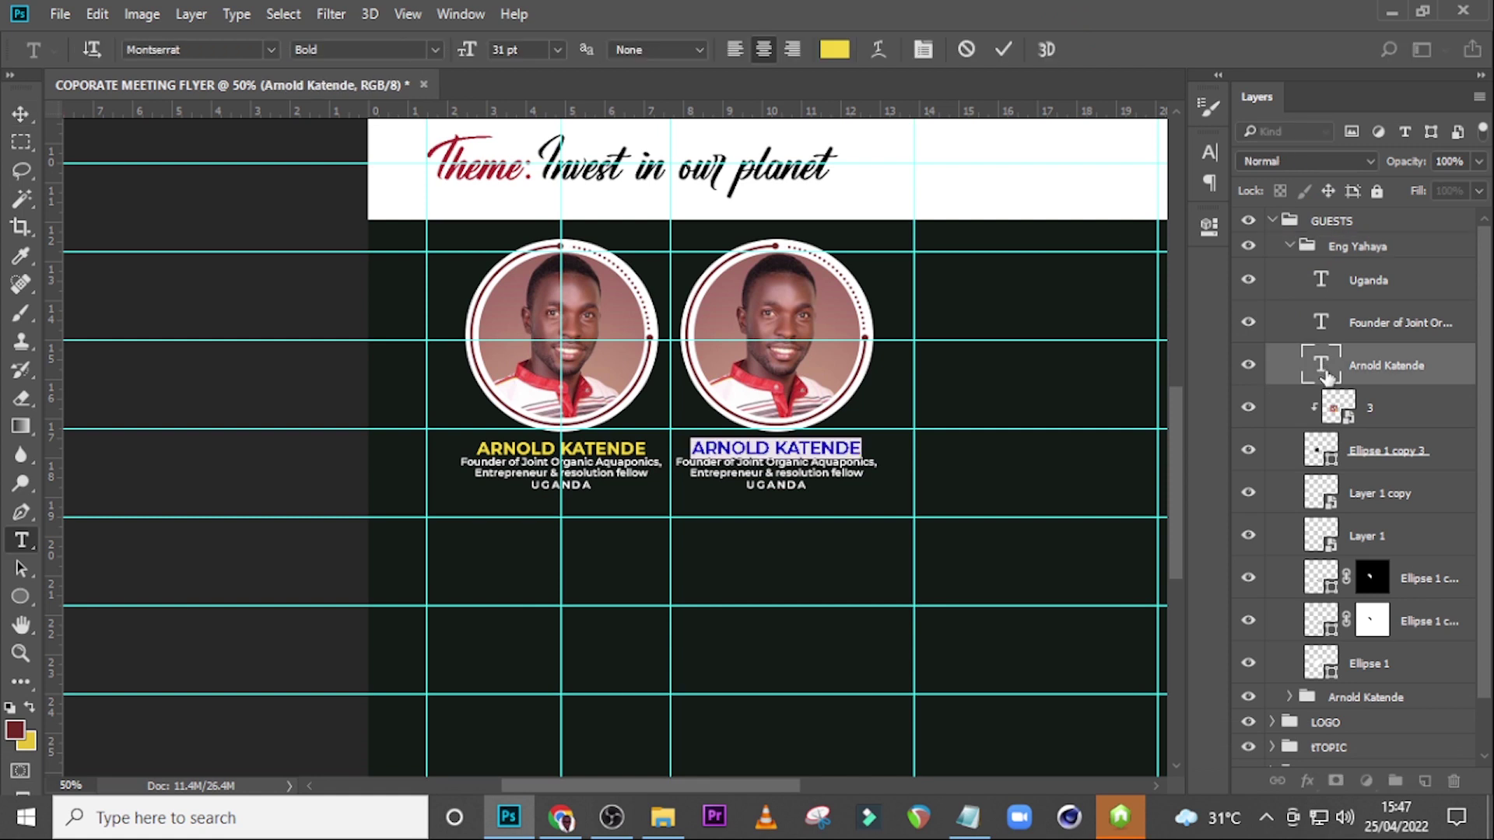
key(ctrl+v)
click(1359, 373)
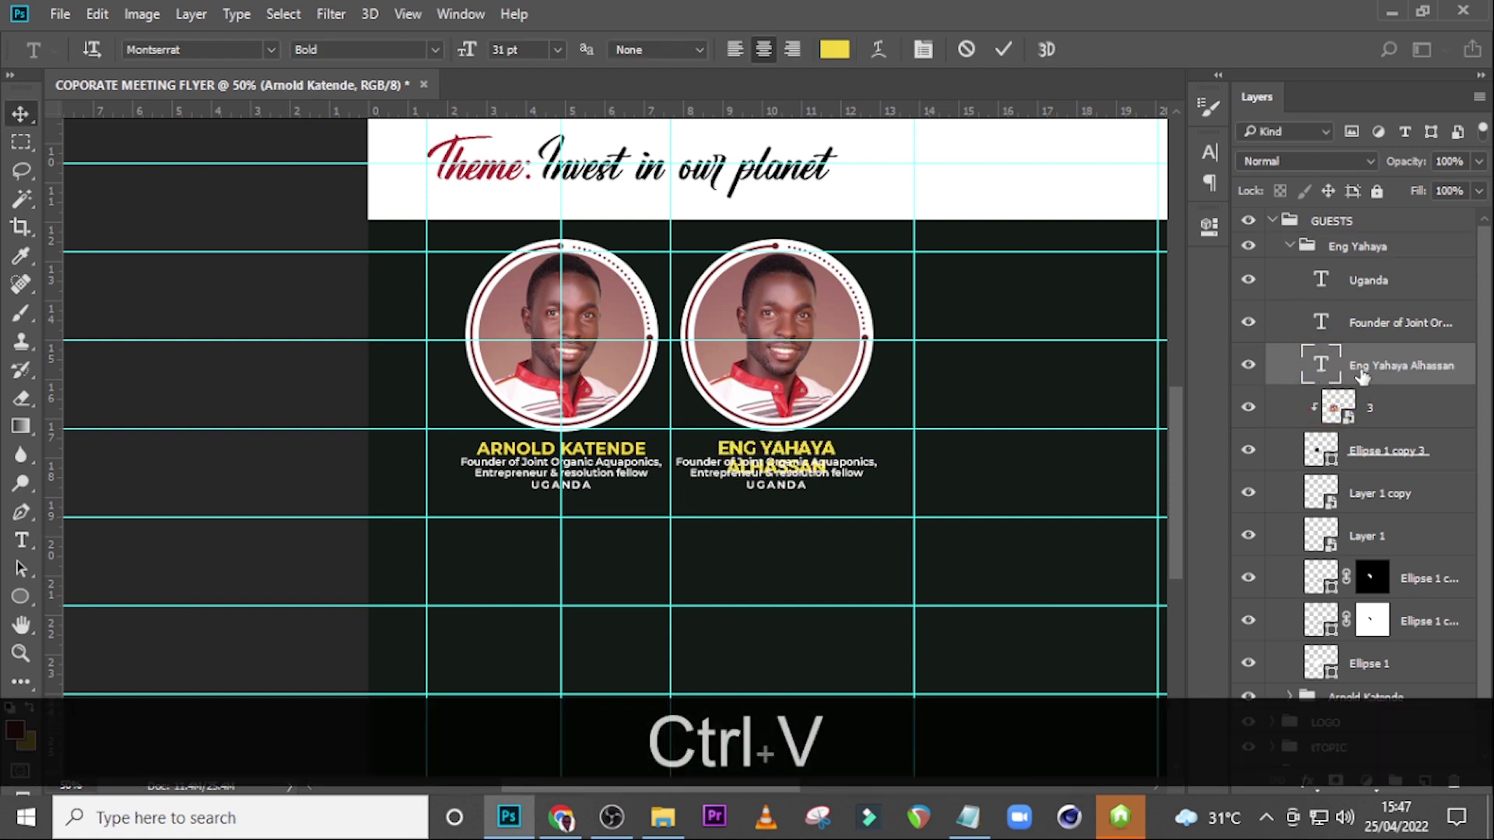
Step: Move the second guest's description and country lines down together to sit just below the two-line name
click(1364, 326)
ctrl+click(1361, 287)
key(ctrl+shift+Down)
key(ctrl+shift+Down)
key(ctrl+shift+Down)
key(ctrl+equal)
key(ctrl+equal)
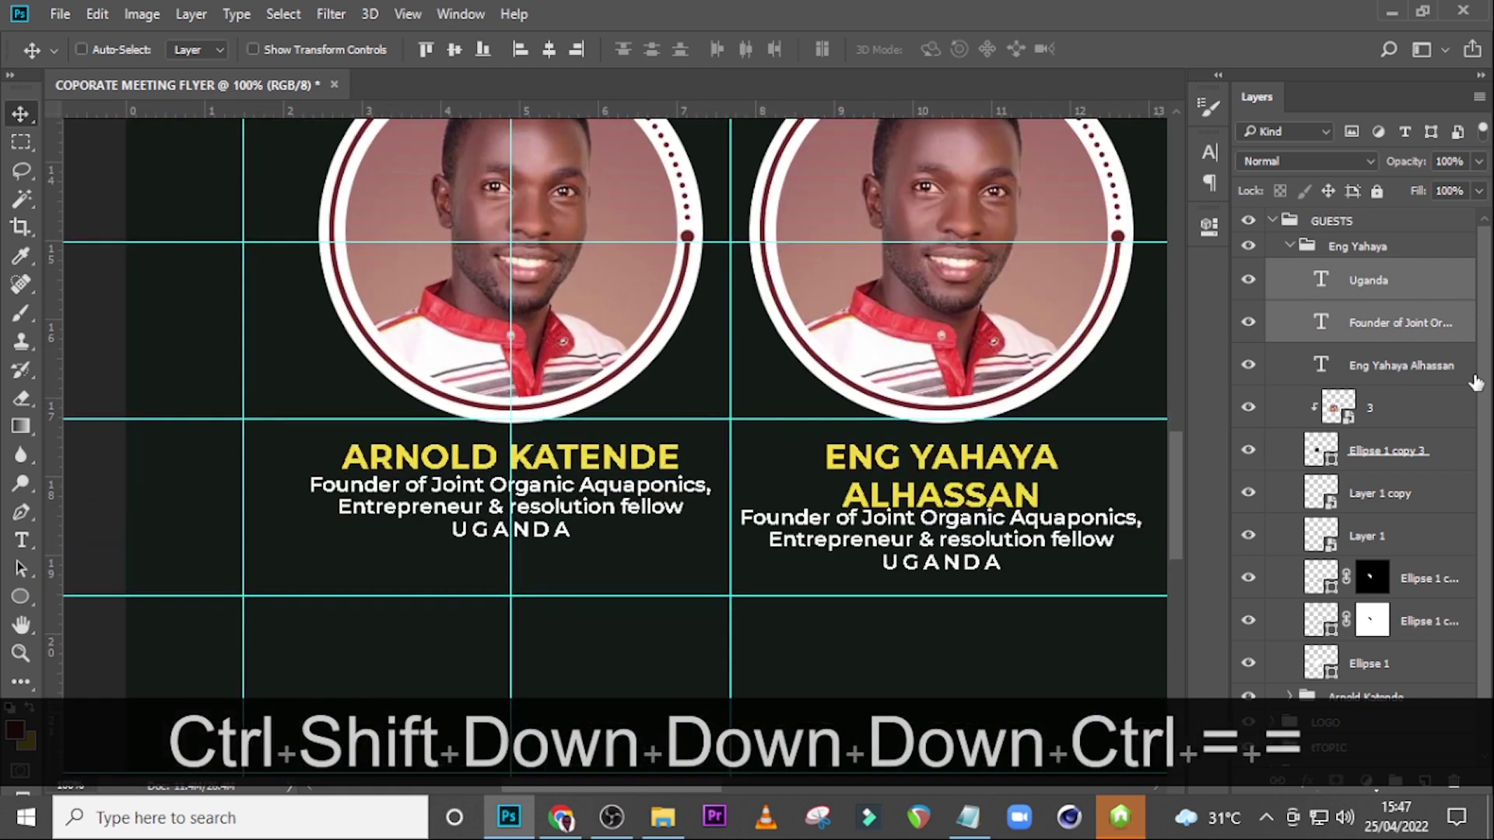
key(shift+Down)
key(Up)
key(Up)
key(Up)
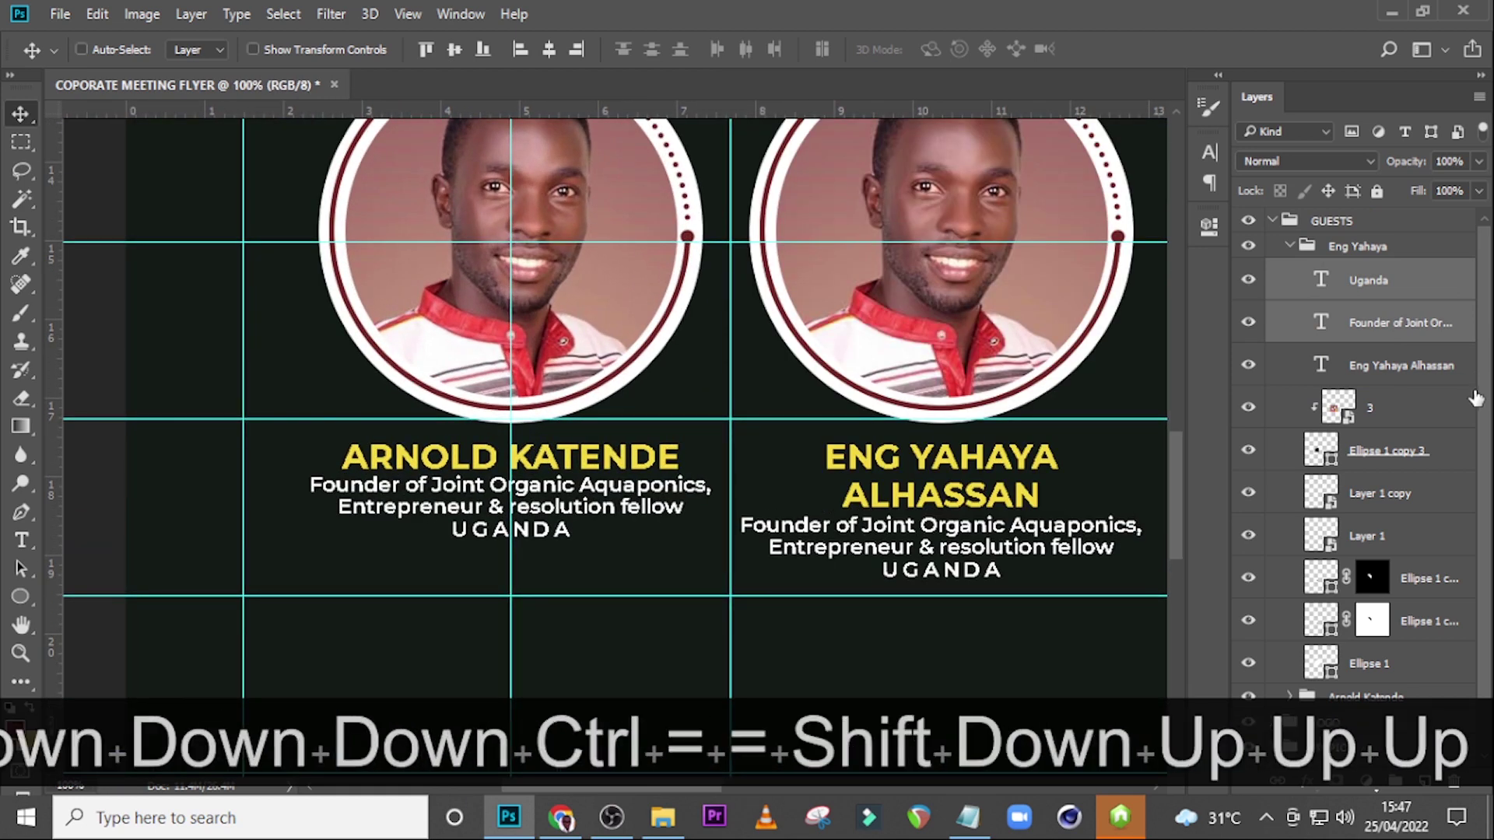
Step: Replace the second guest's description with the notes text "Associate lecturer (Tamale Technical University) Agronomist & Head of Agriculture Agricultural Programs (Assistant Hub Tamale)"
click(968, 816)
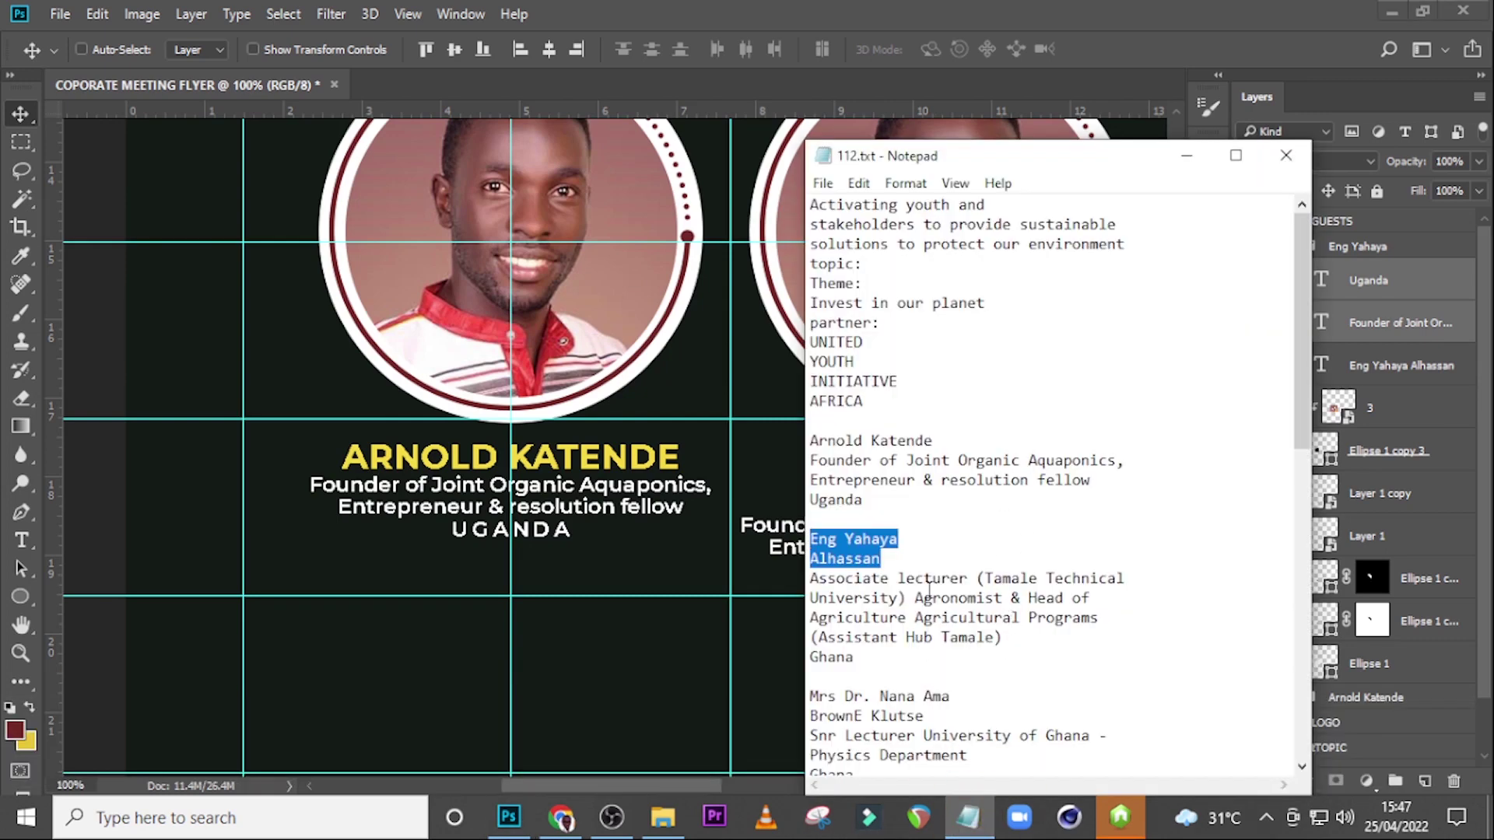
drag(1002, 638, 796, 576)
key(ctrl+c)
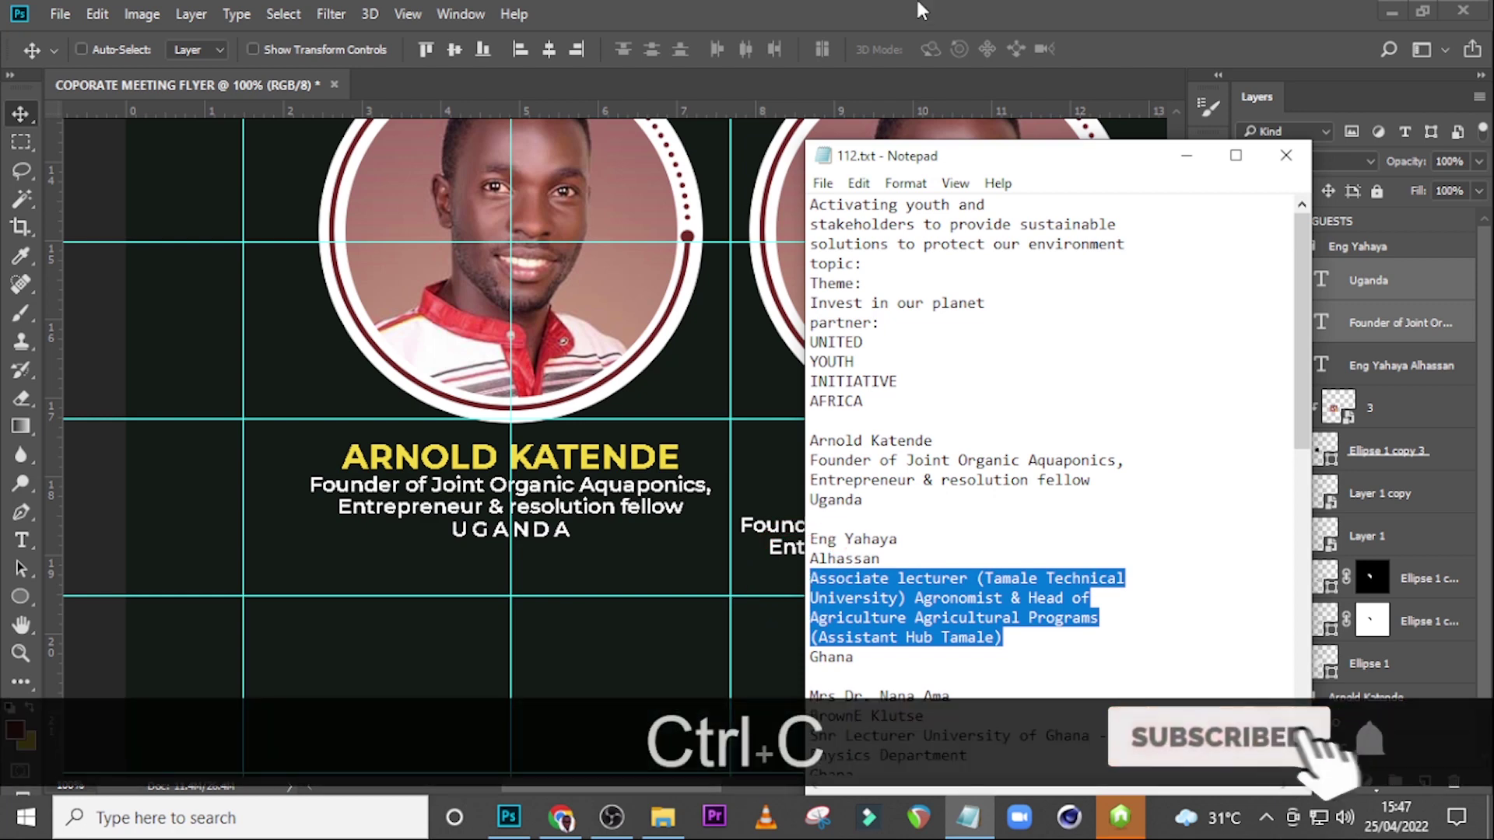
click(918, 11)
double_click(1321, 322)
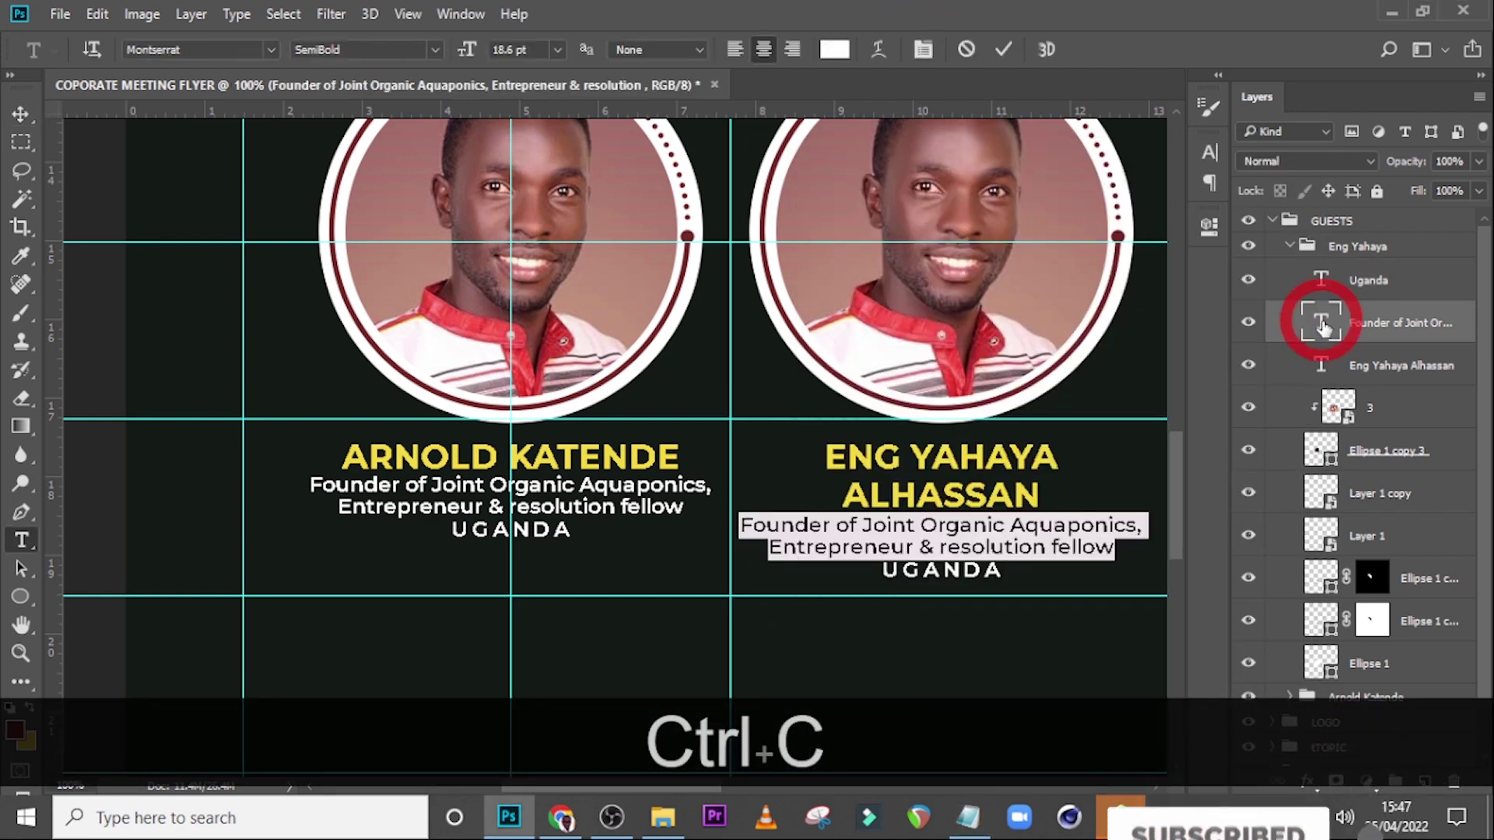
key(ctrl+v)
click(1325, 330)
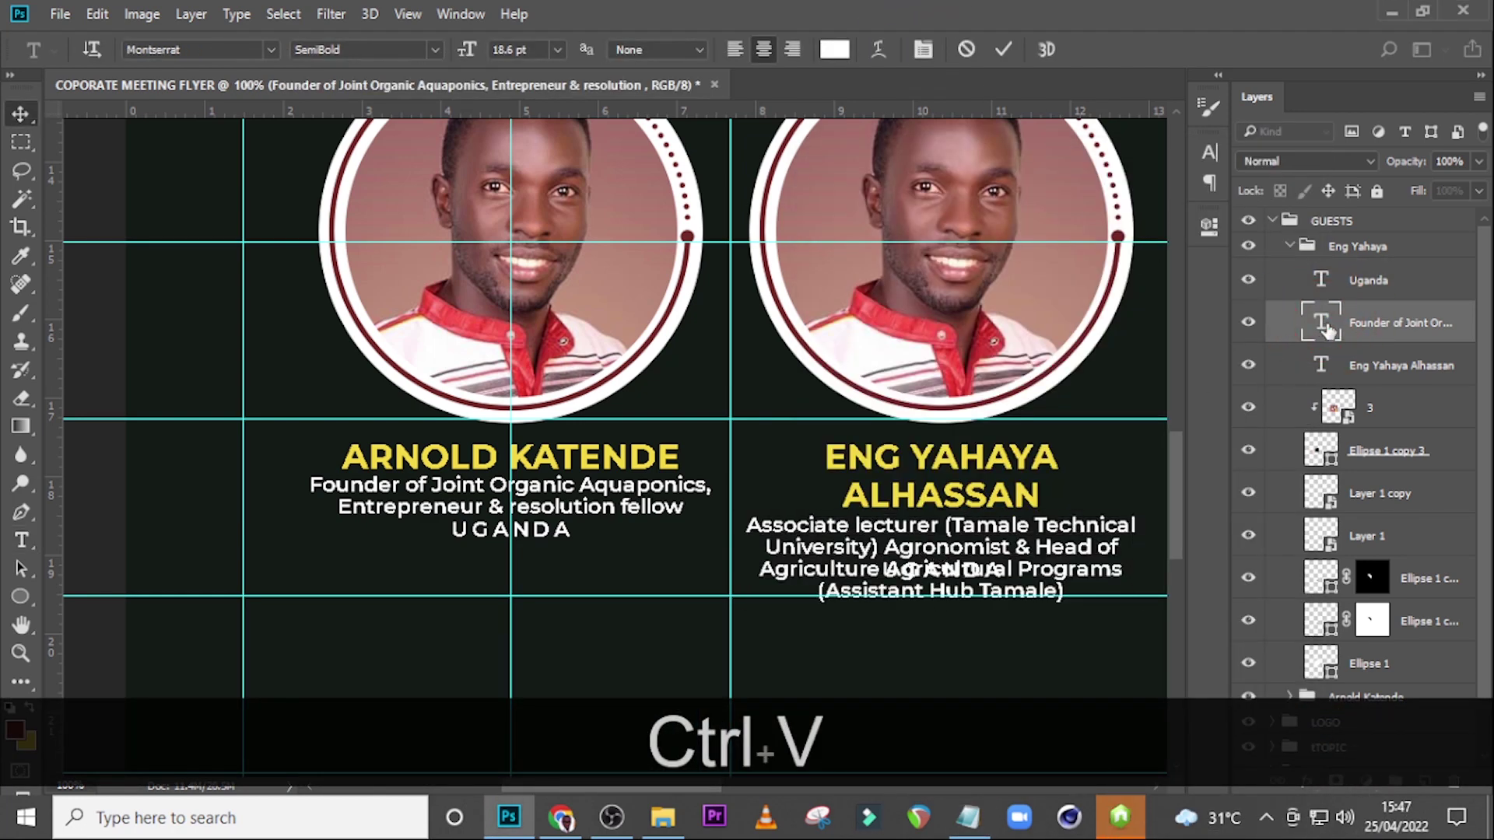
Step: Move the second guest's country line just below the four-line description and hide the guides
click(1361, 280)
key(shift+Down)
key(shift+Down)
key(shift+Down)
key(shift+Down)
key(Up)
key(ctrl)
key(ctrl+h)
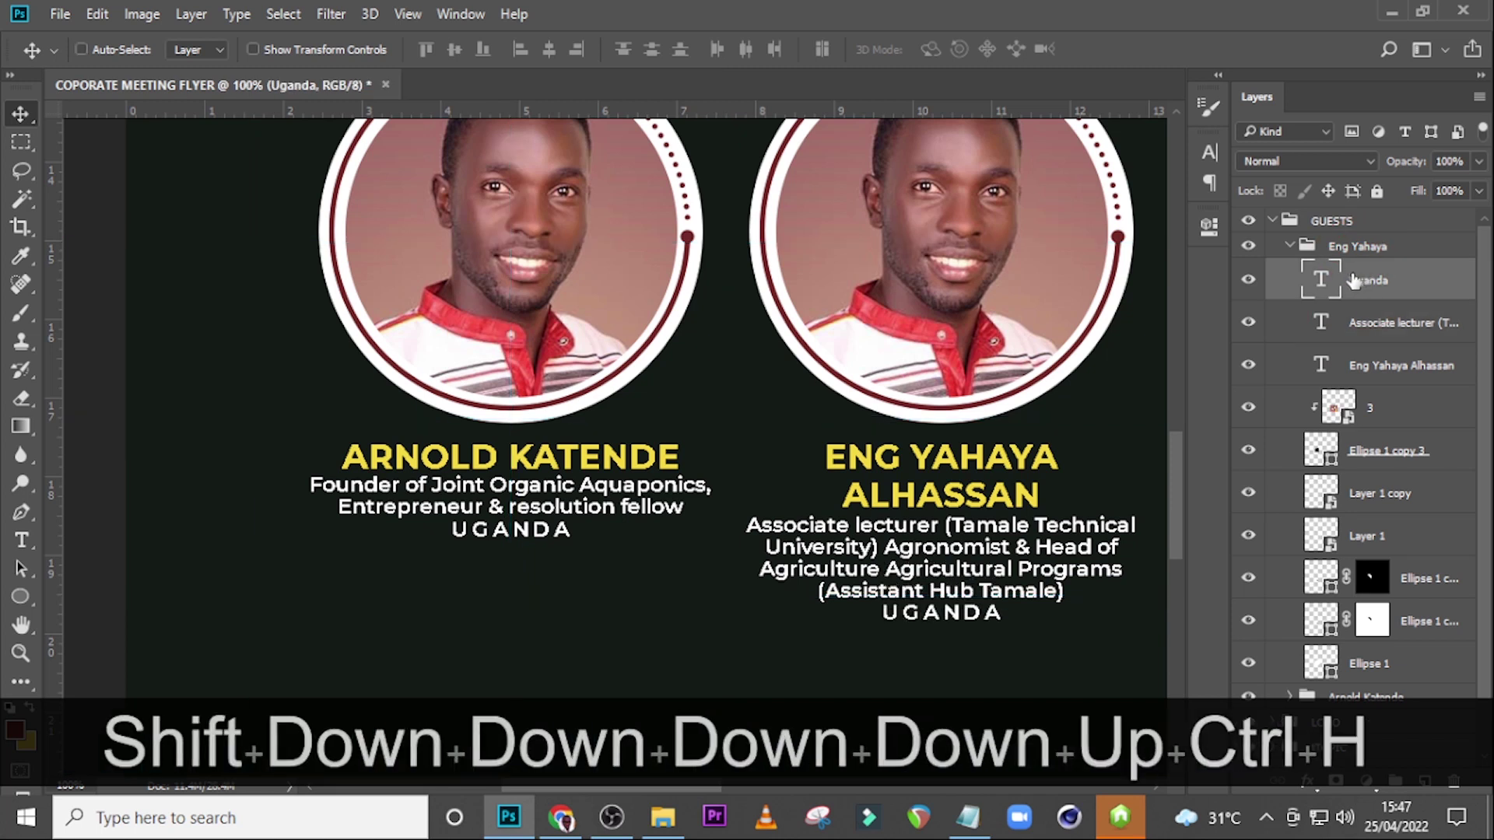
key(Down)
key(Down)
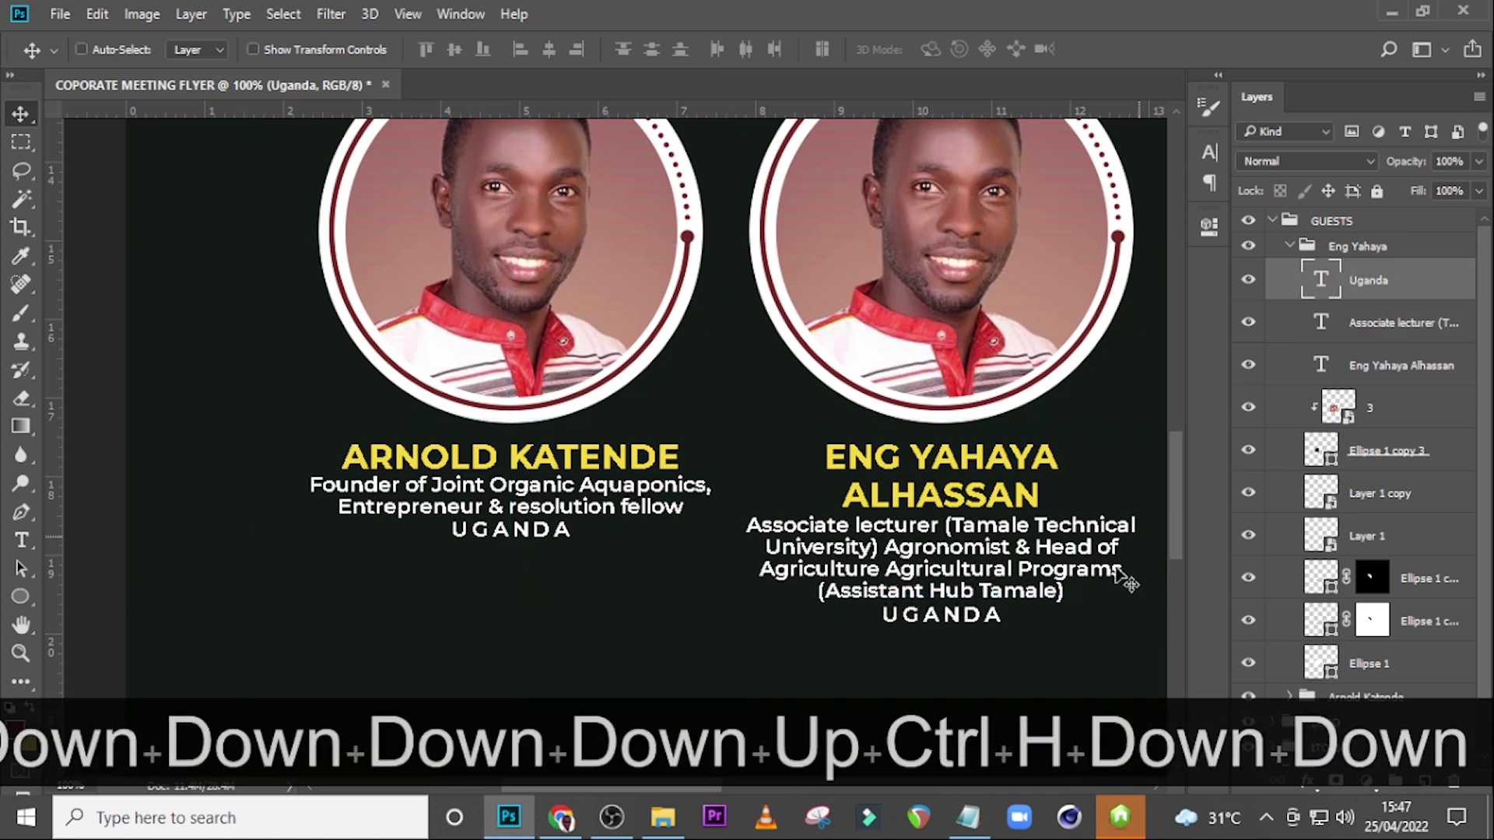
Step: Copy "Ghana" from the notes and use it to replace the second guest's country text
click(967, 817)
scroll(872, 536, down, 2)
drag(872, 538, 792, 541)
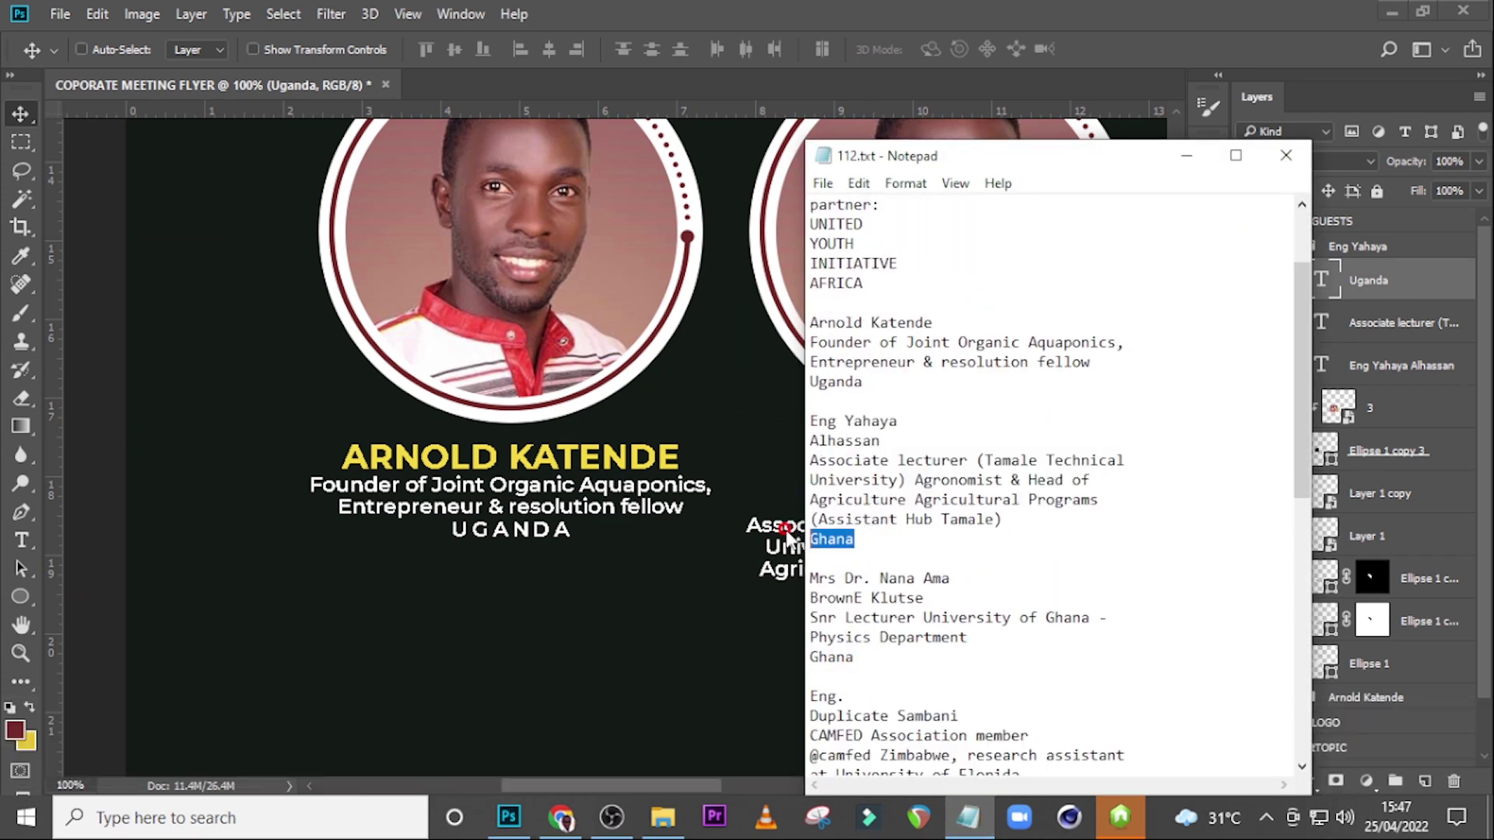
key(ctrl+c)
click(865, 6)
double_click(1325, 281)
key(ctrl+v)
click(1325, 282)
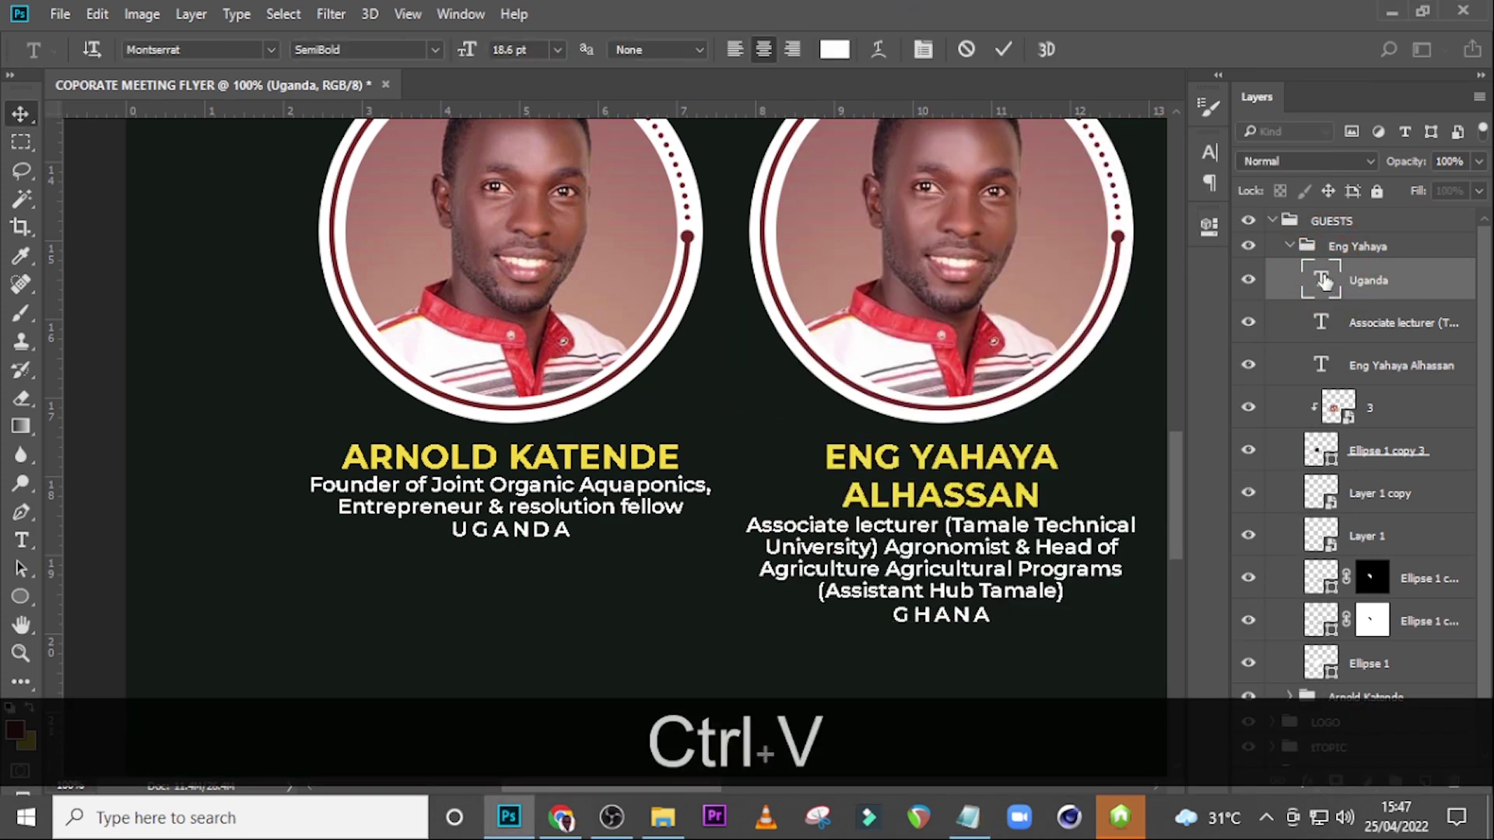
Step: Delete the duplicated portrait layer "3" from the second guest's group
click(1342, 416)
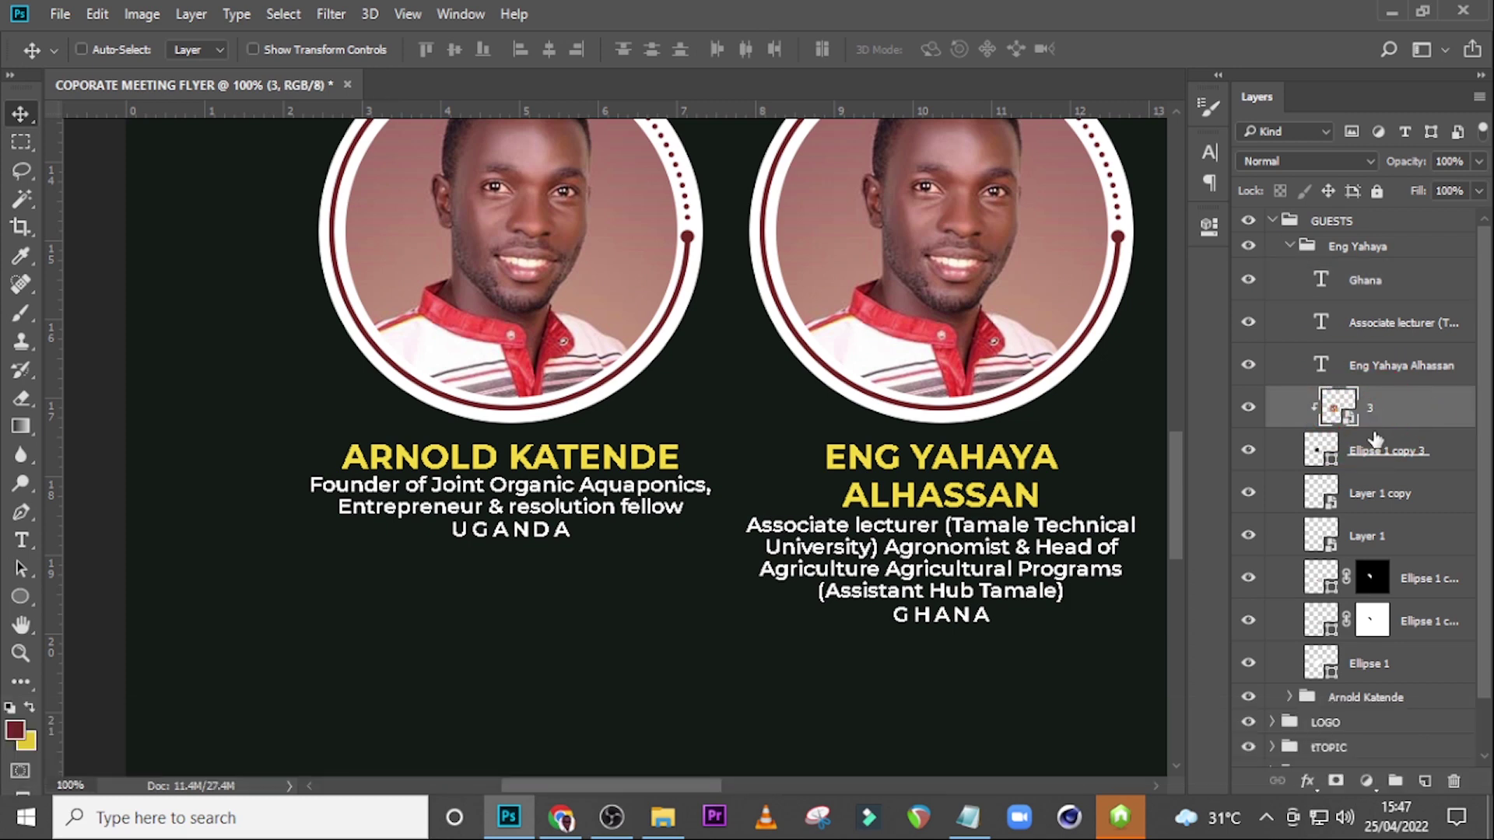
key(Delete)
drag(660, 786, 704, 788)
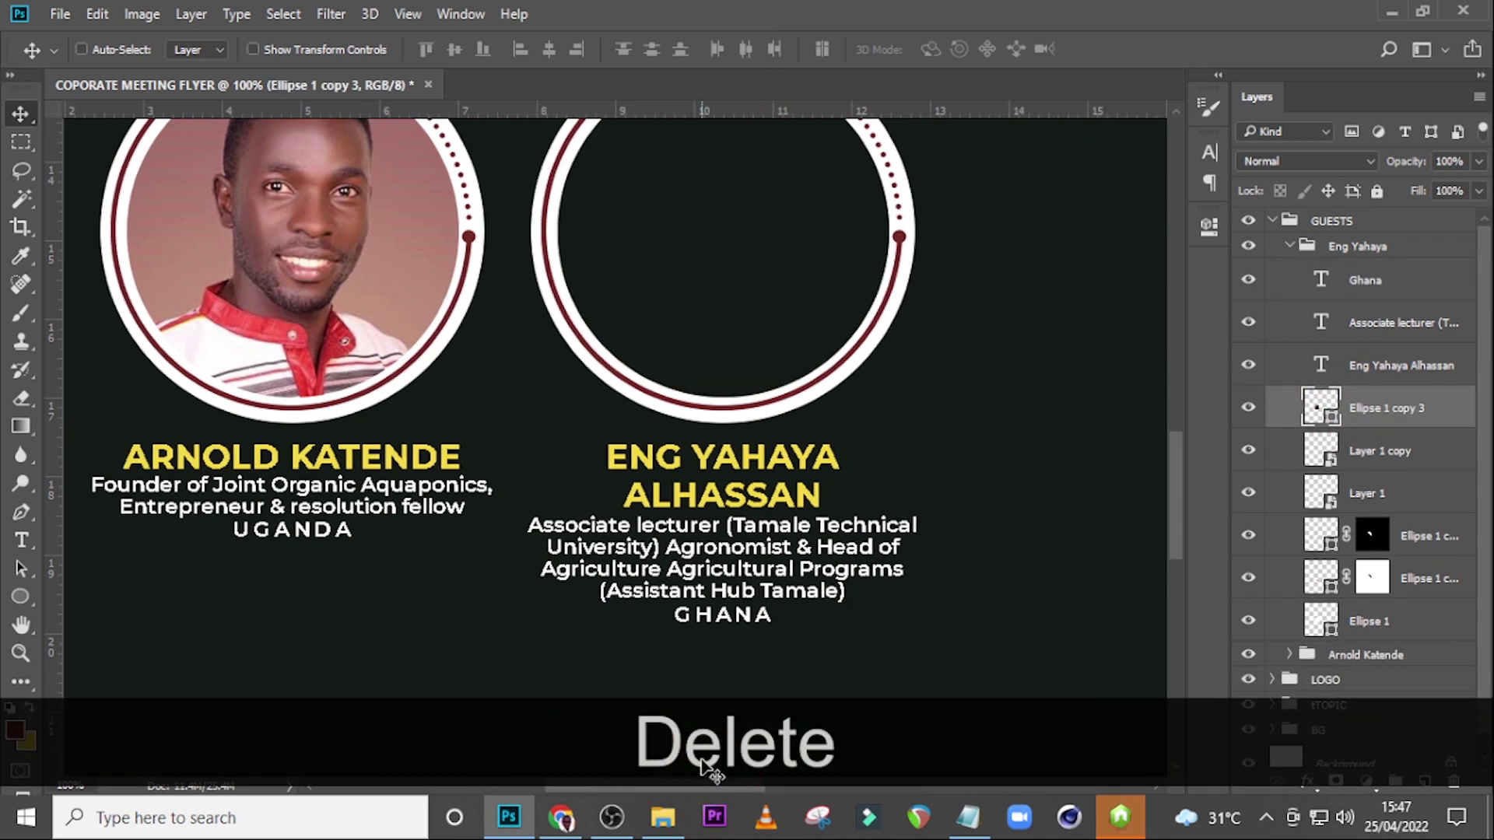
Step: Place 4.jpg from the U112 folder above the second guest's empty circle, scale it to about 67.5% and clip it to the circle
click(663, 825)
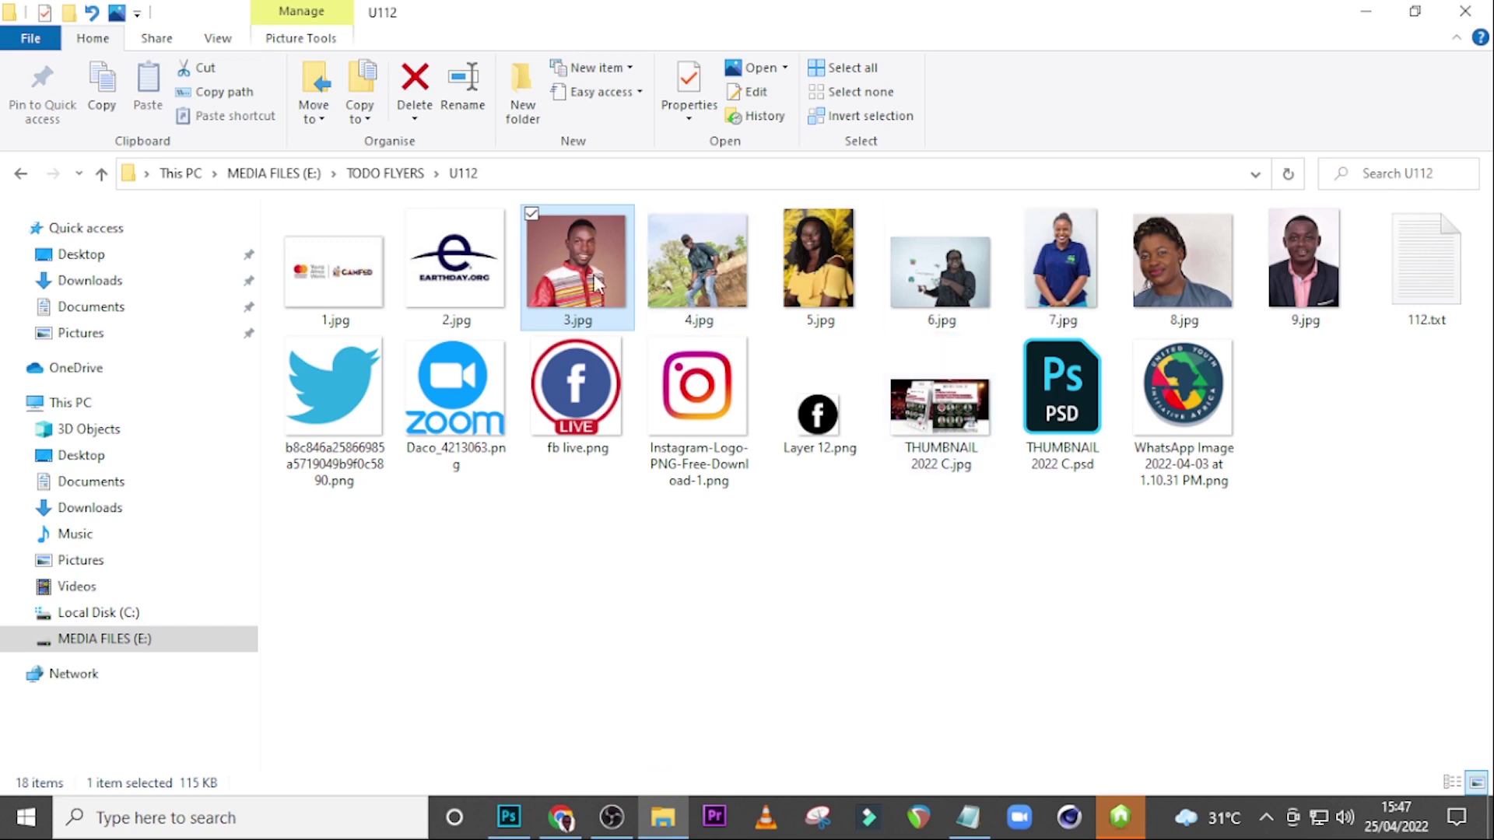
drag(700, 268, 778, 385)
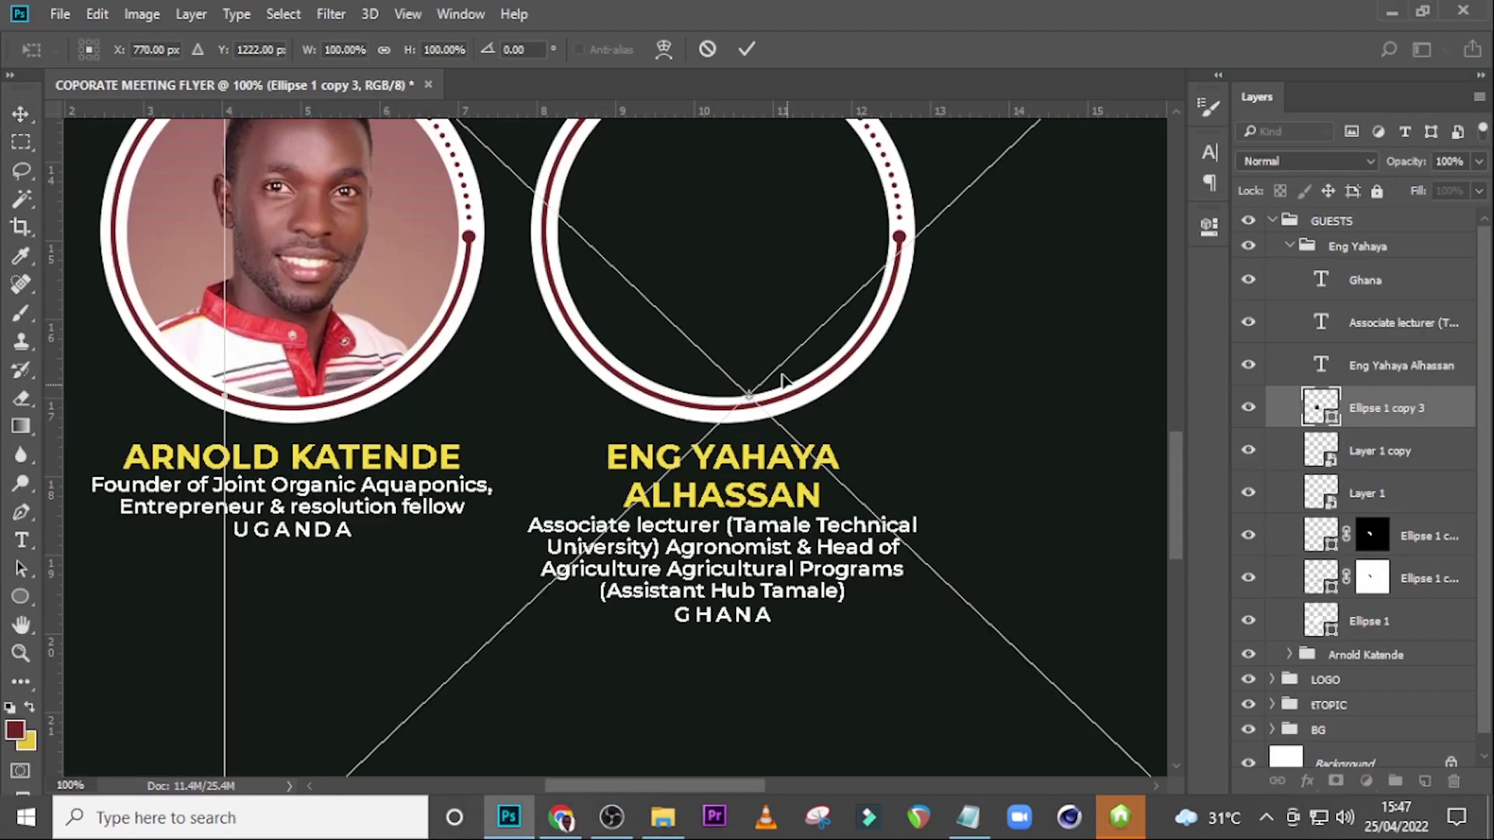
key(ctrl+minus)
key(ctrl+minus)
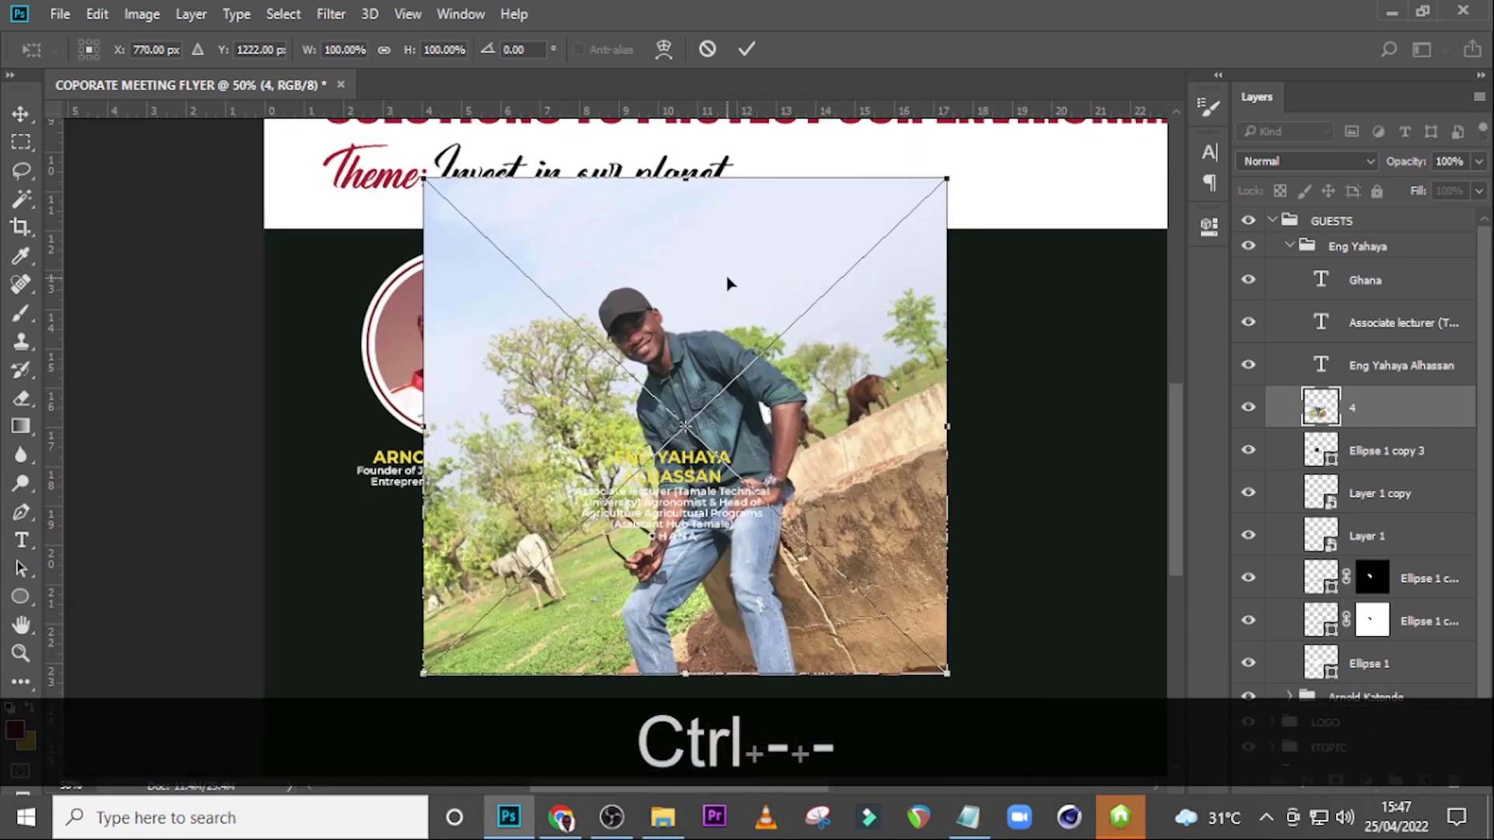
drag(956, 185, 866, 266)
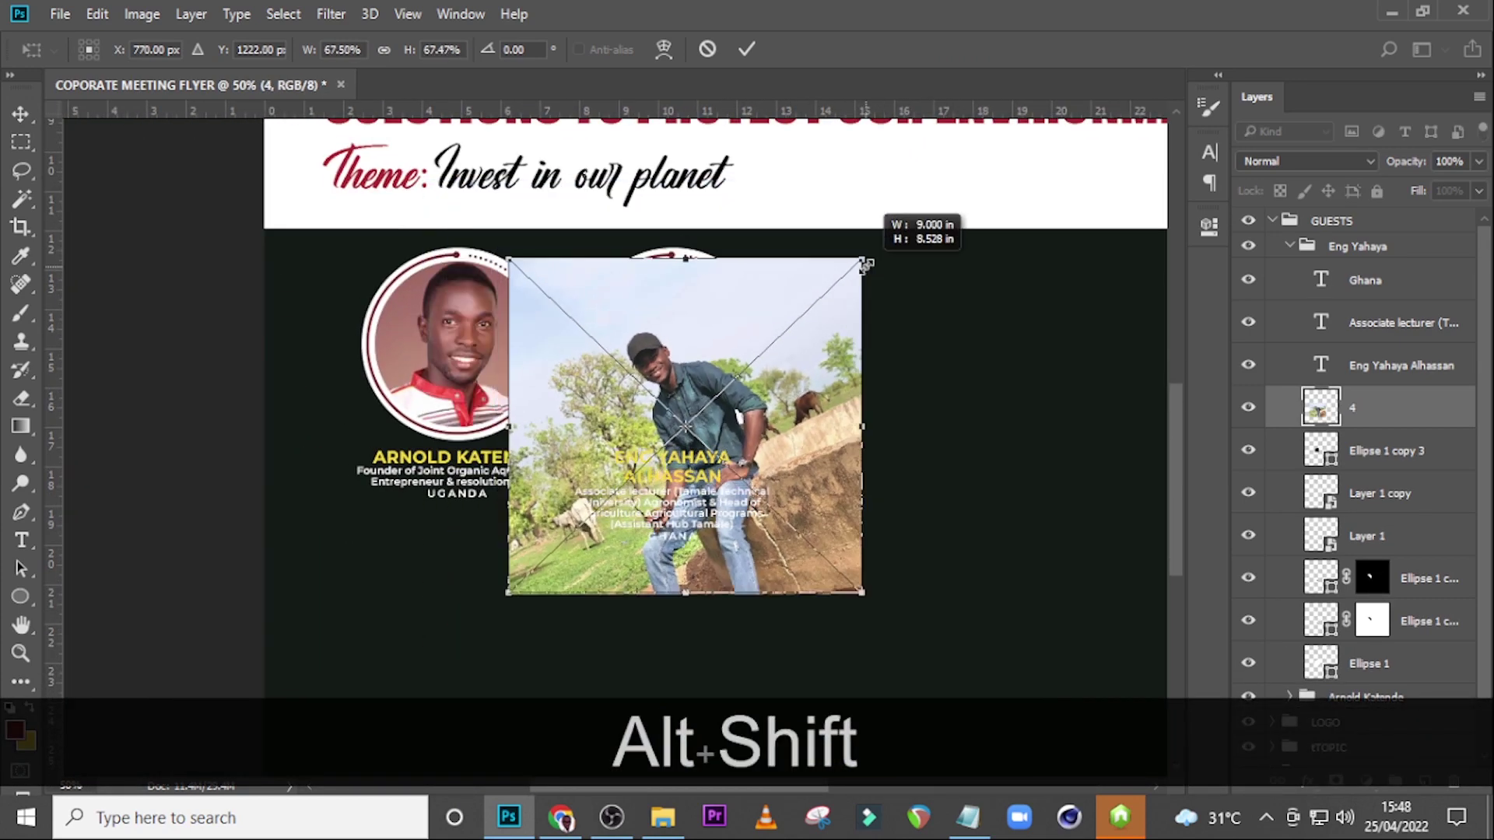
key(Return)
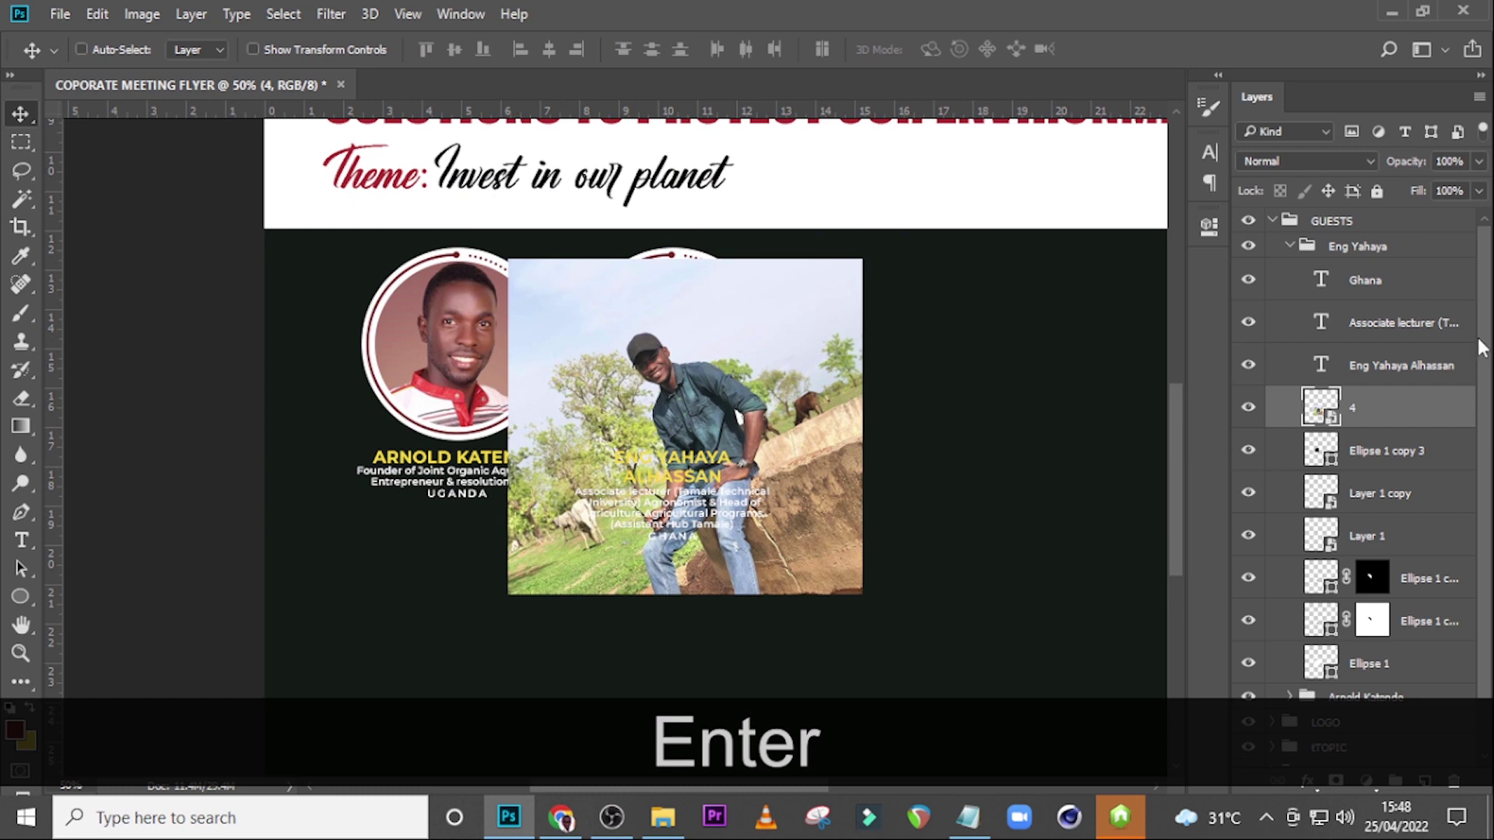
right_click(1393, 432)
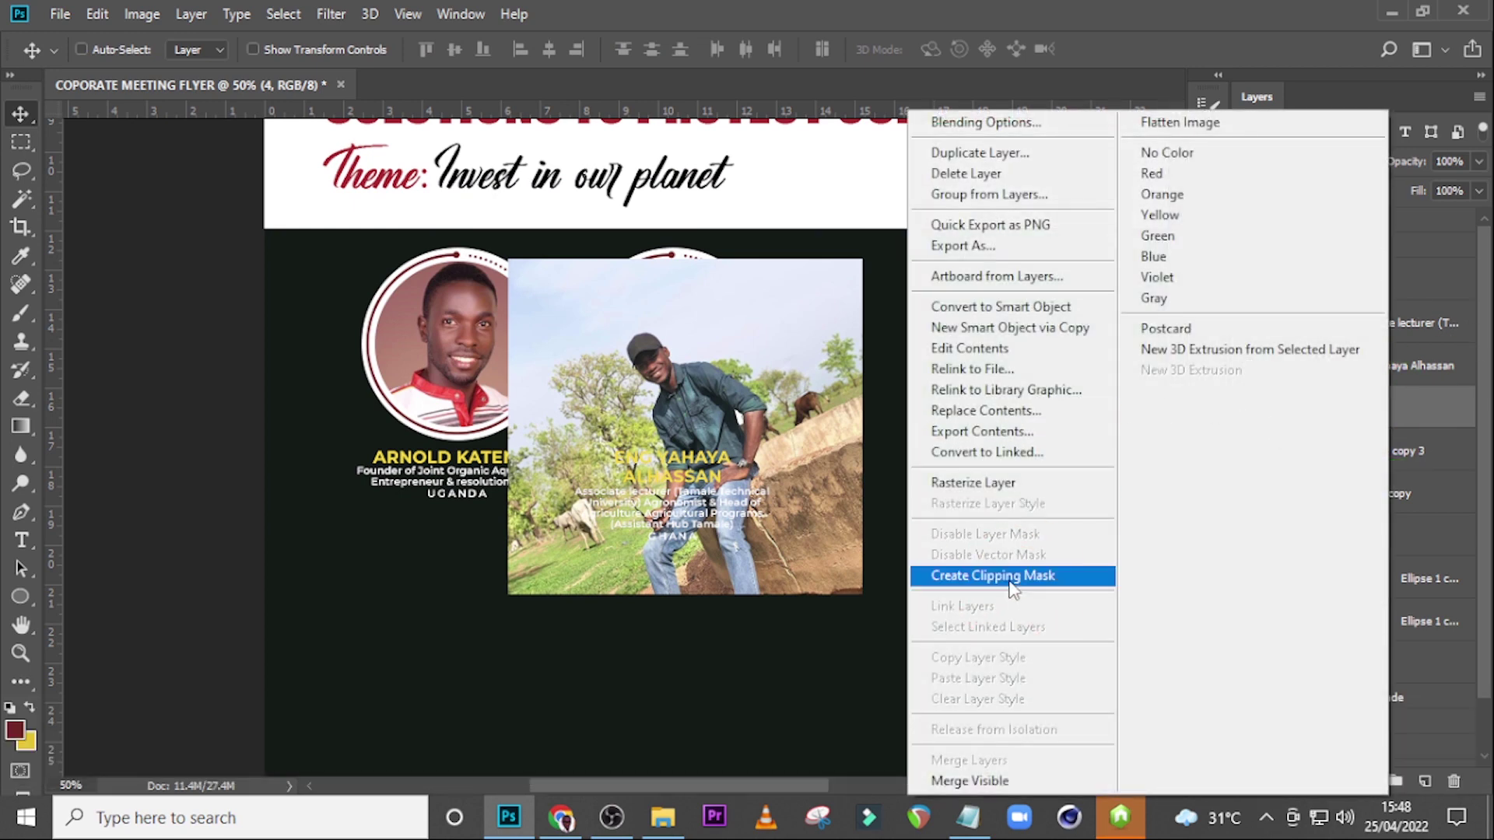
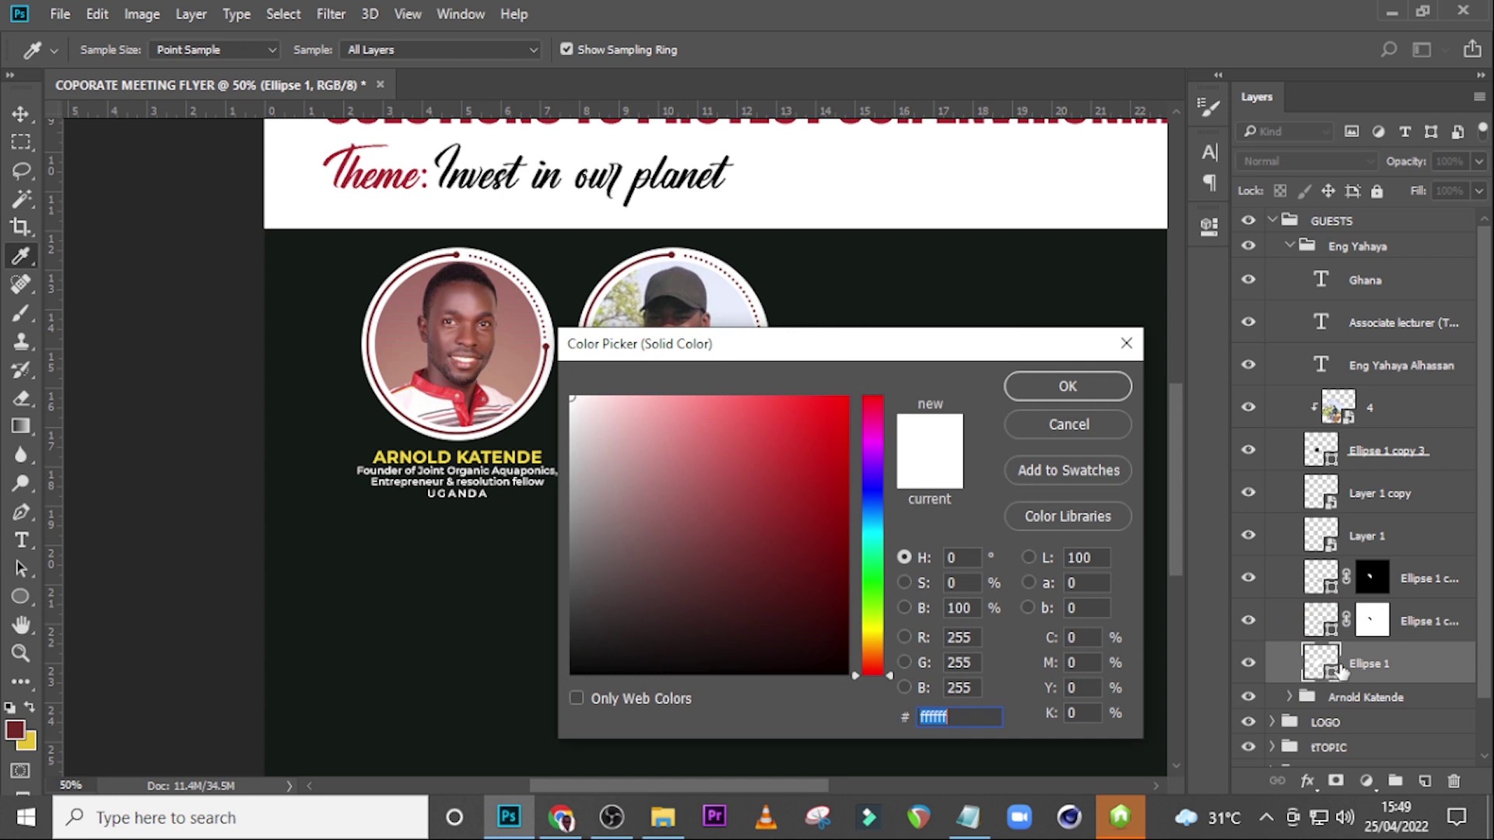
Step: Set the fill of the outer ring behind the second guest's portrait to 12632D
text(12)
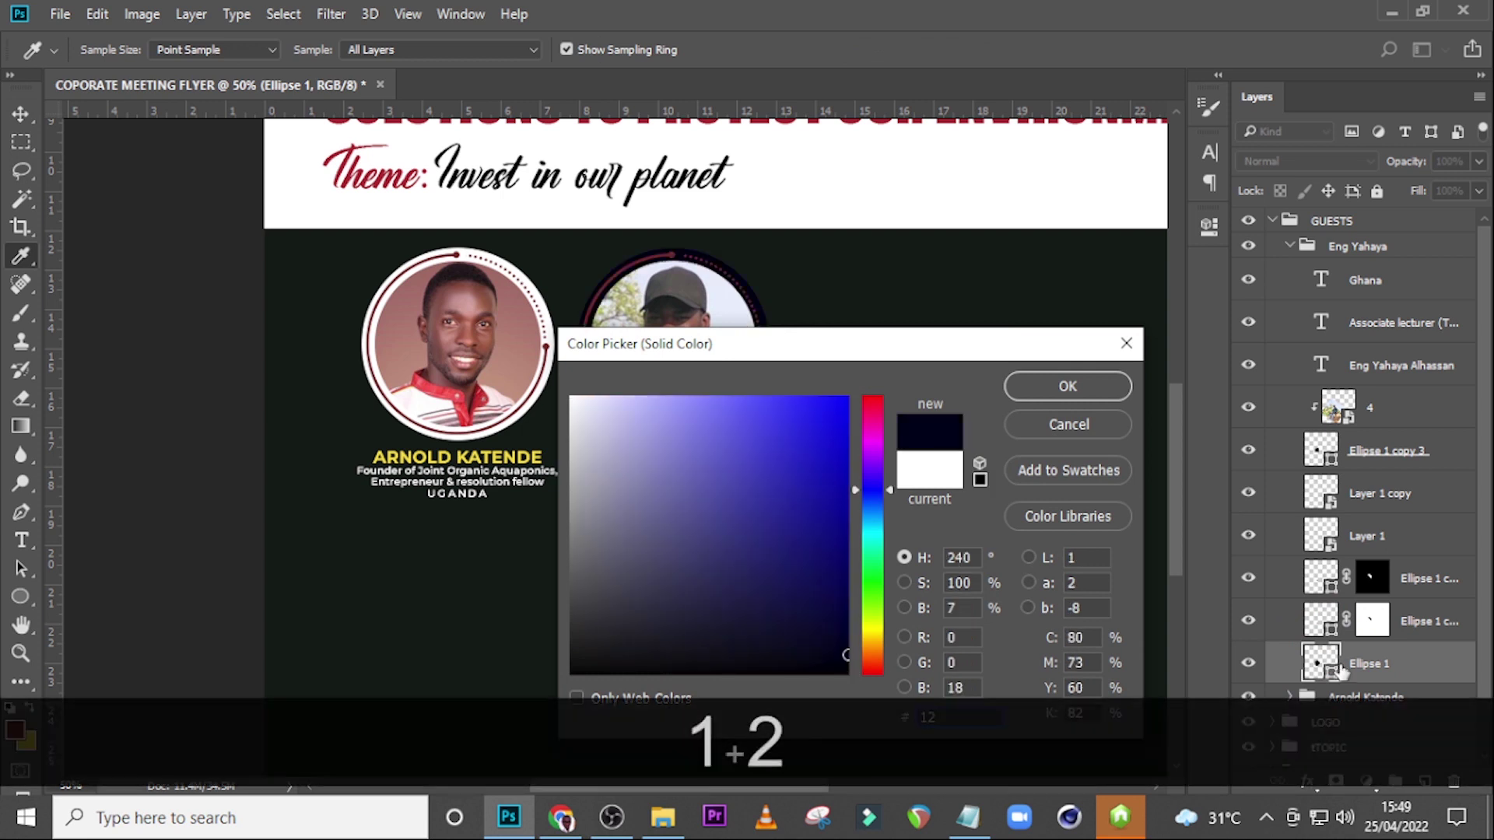
text(63)
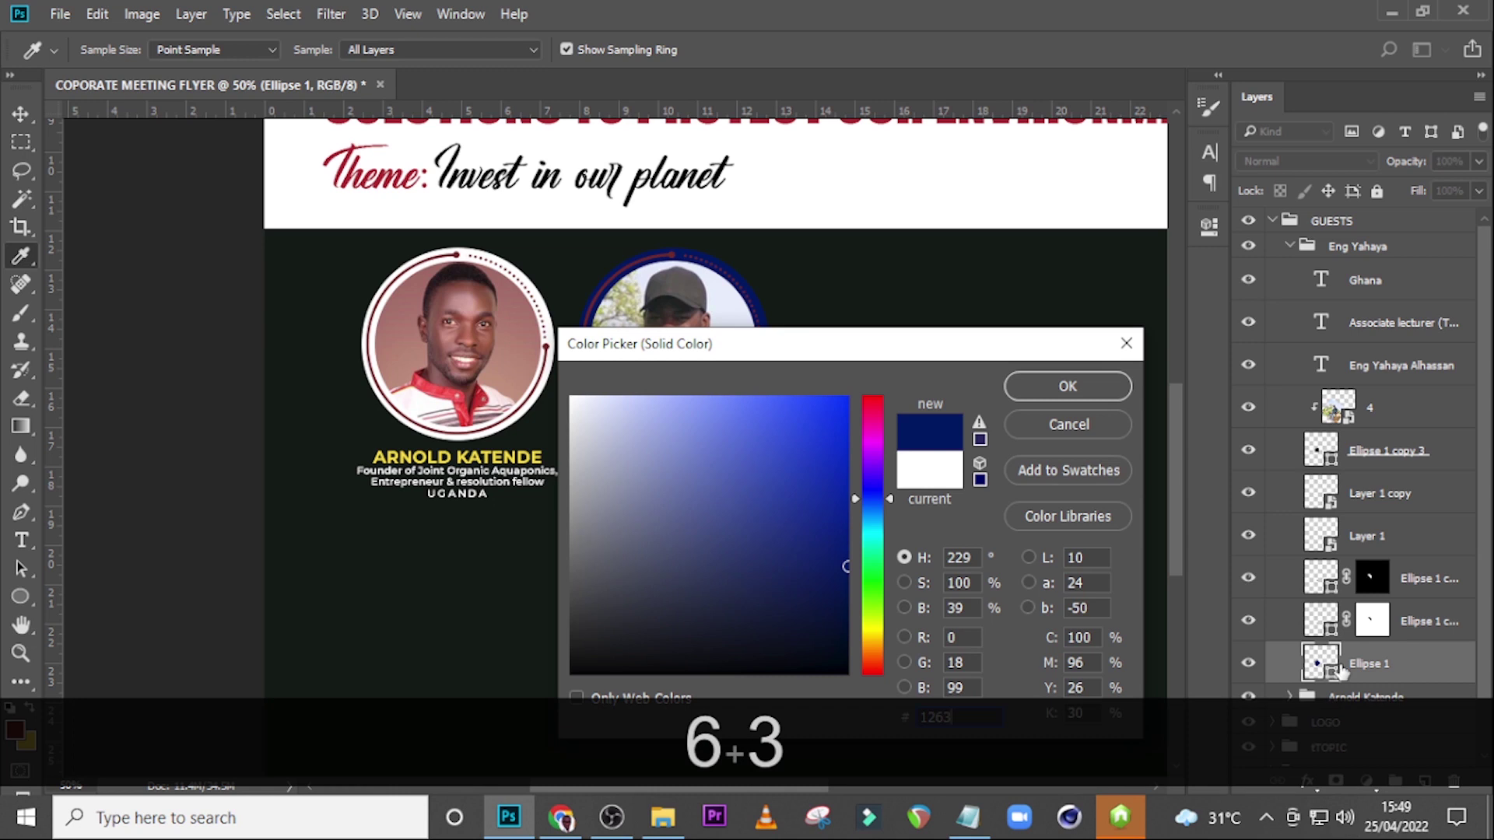
text(2D)
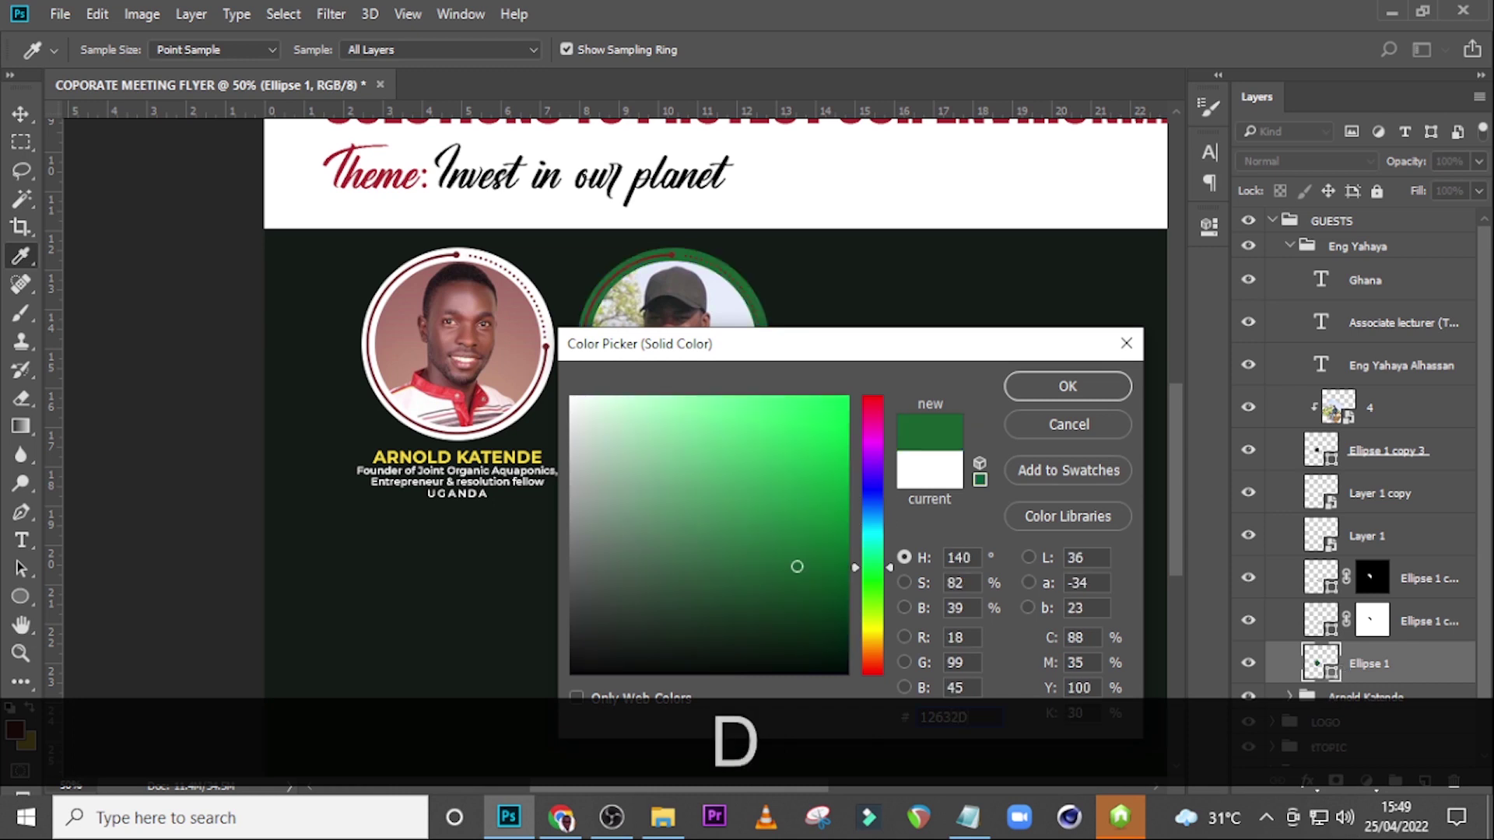
click(1068, 386)
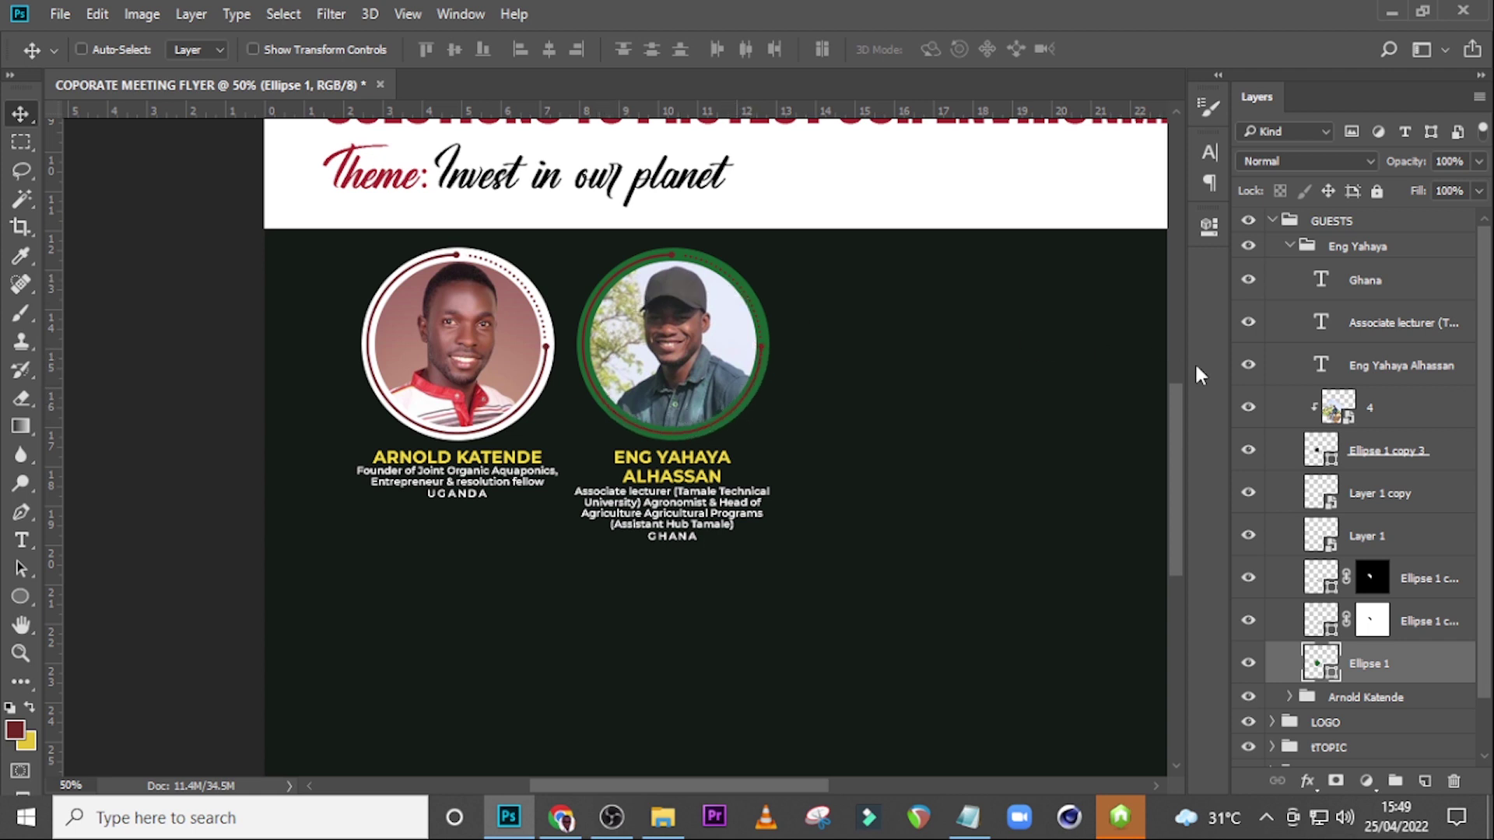
Step: Change the stroke of the solid arc around the second guest's portrait to white
click(1315, 623)
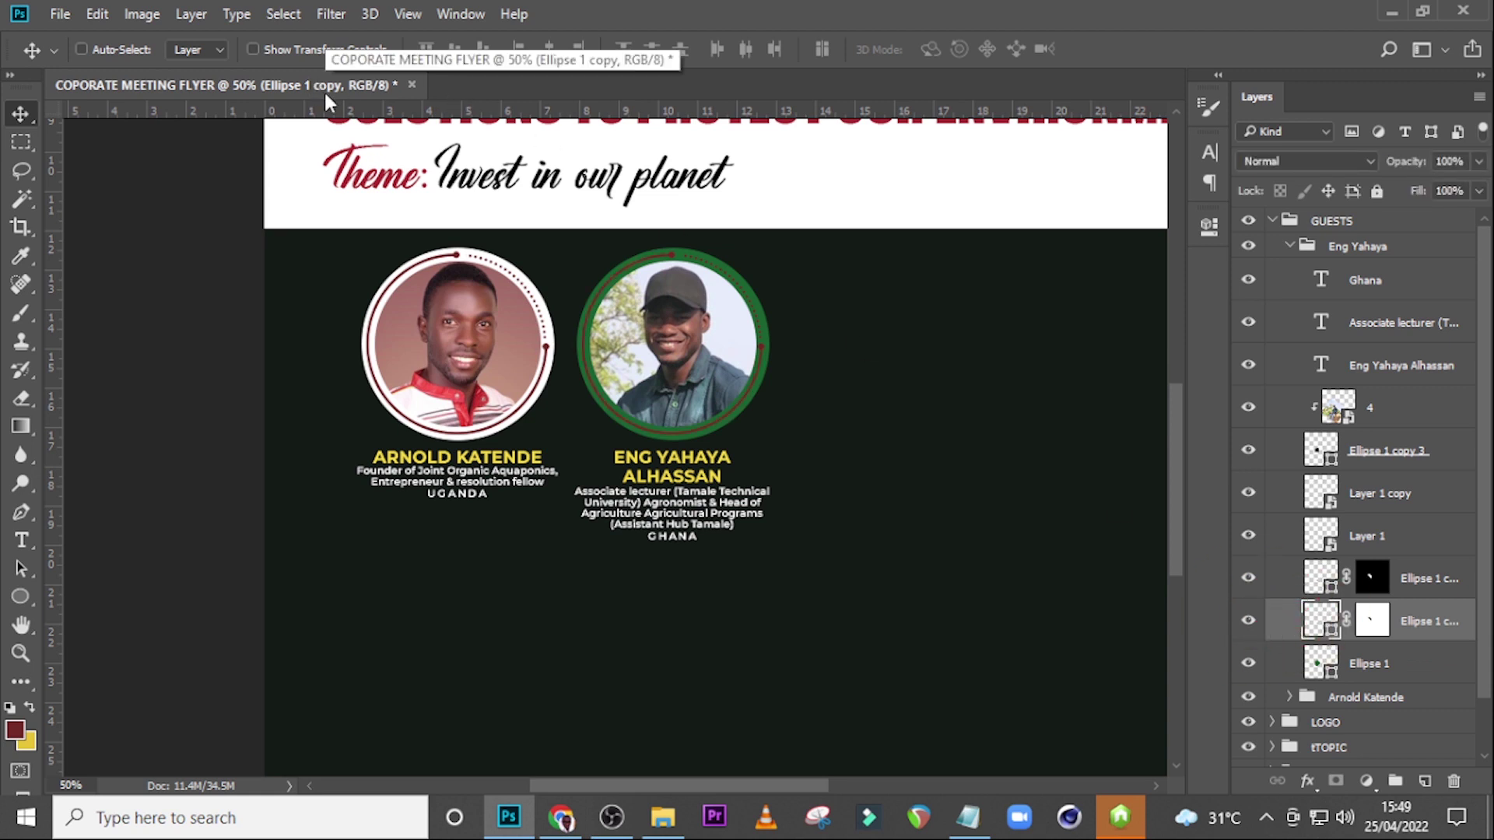
key(u)
click(279, 50)
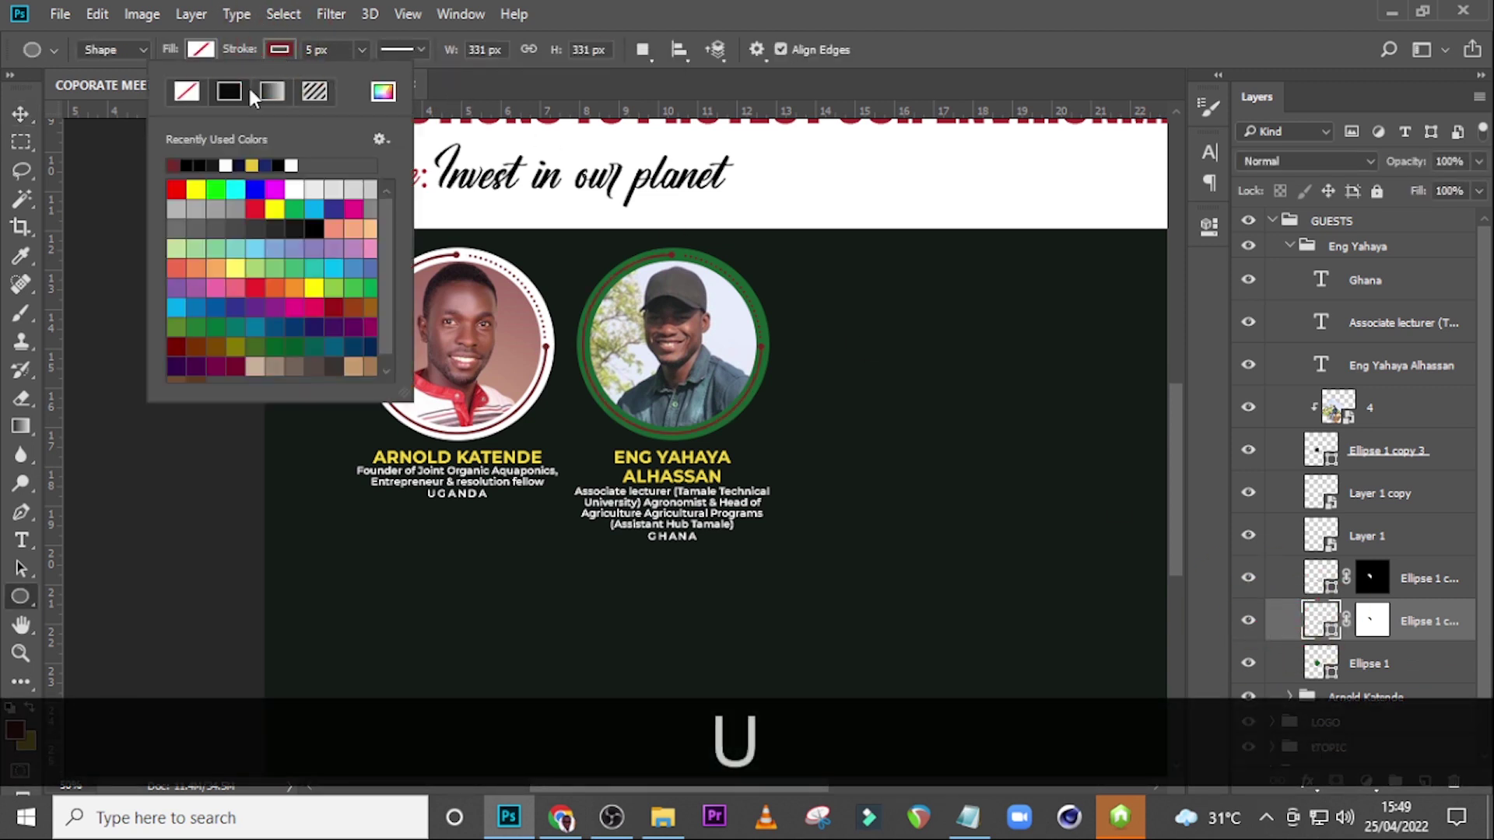
click(230, 164)
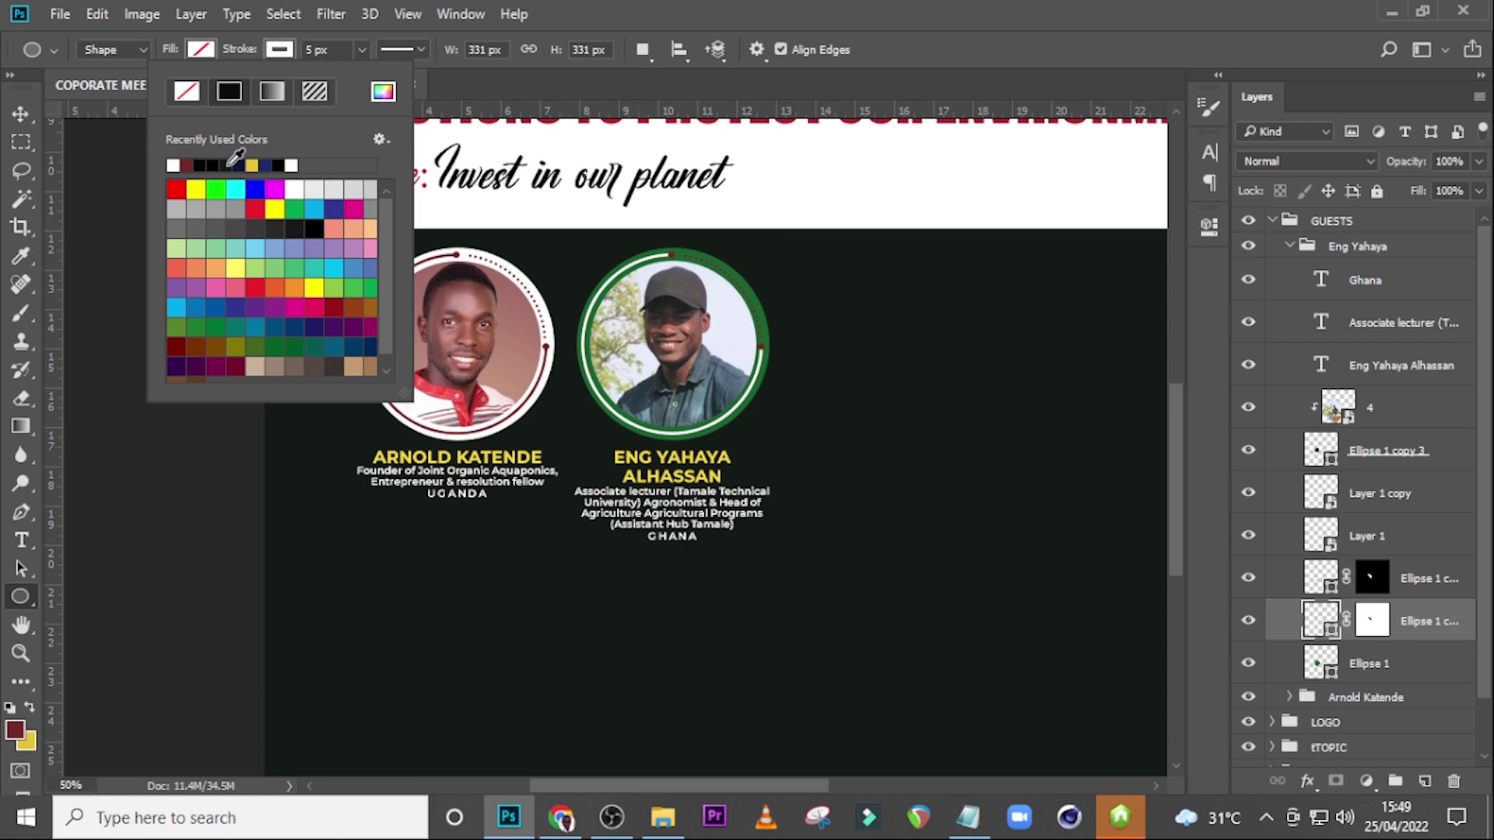
Step: Set the stroke colour of the dotted arc around the second guest's portrait to F5D93F
click(1316, 581)
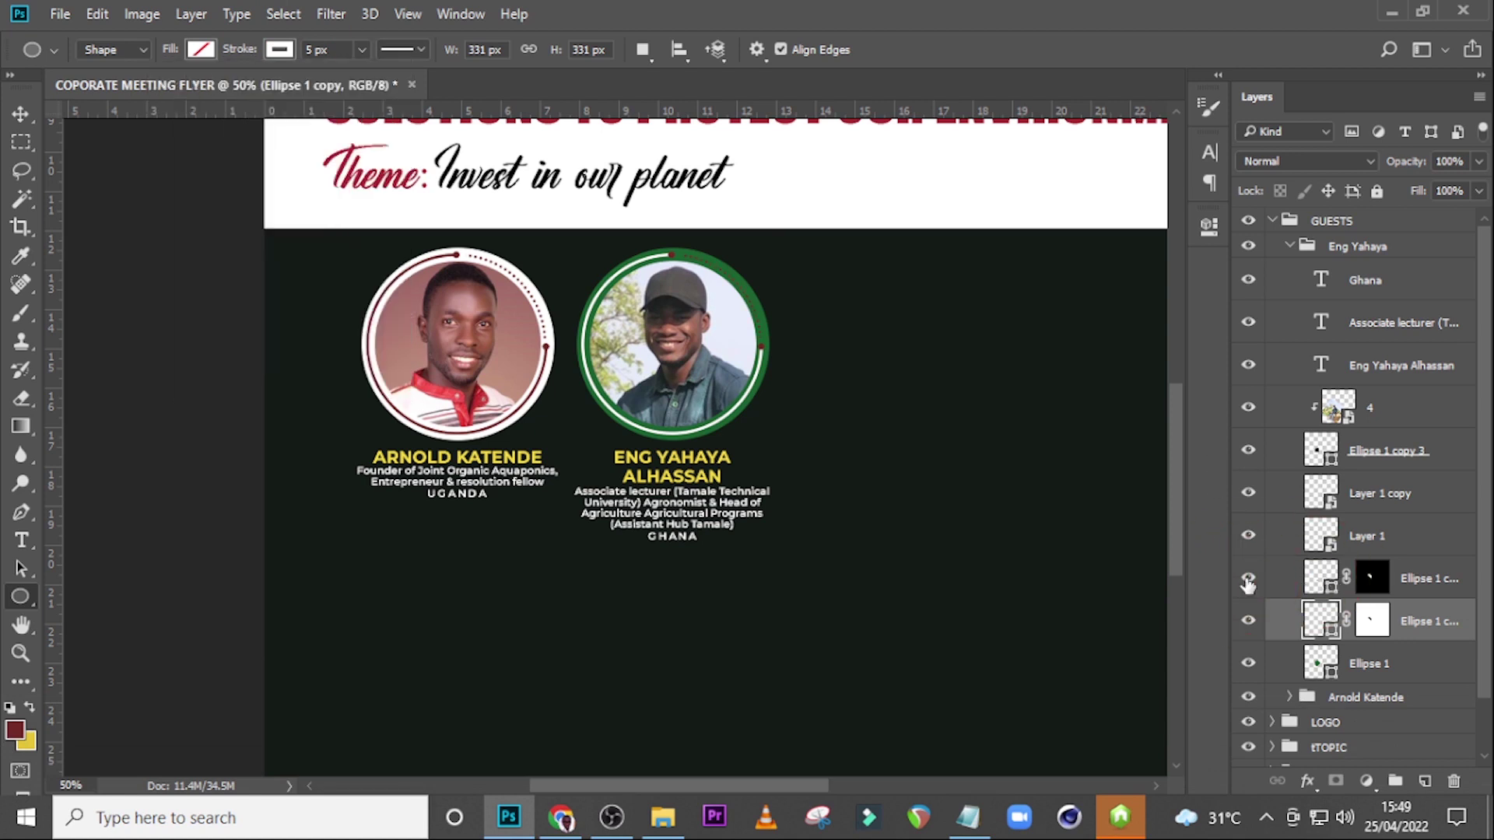
click(1325, 583)
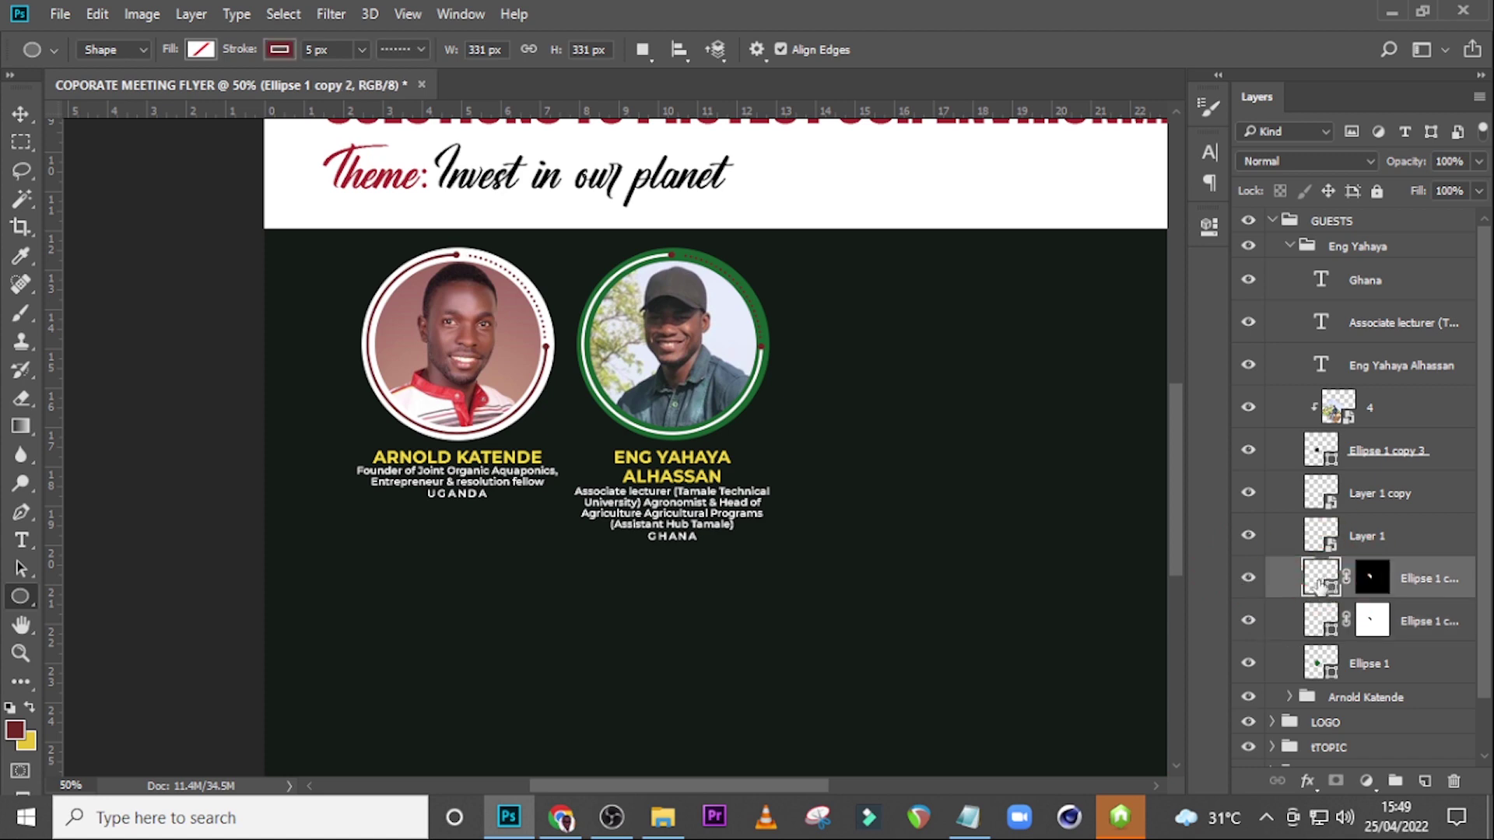
click(278, 50)
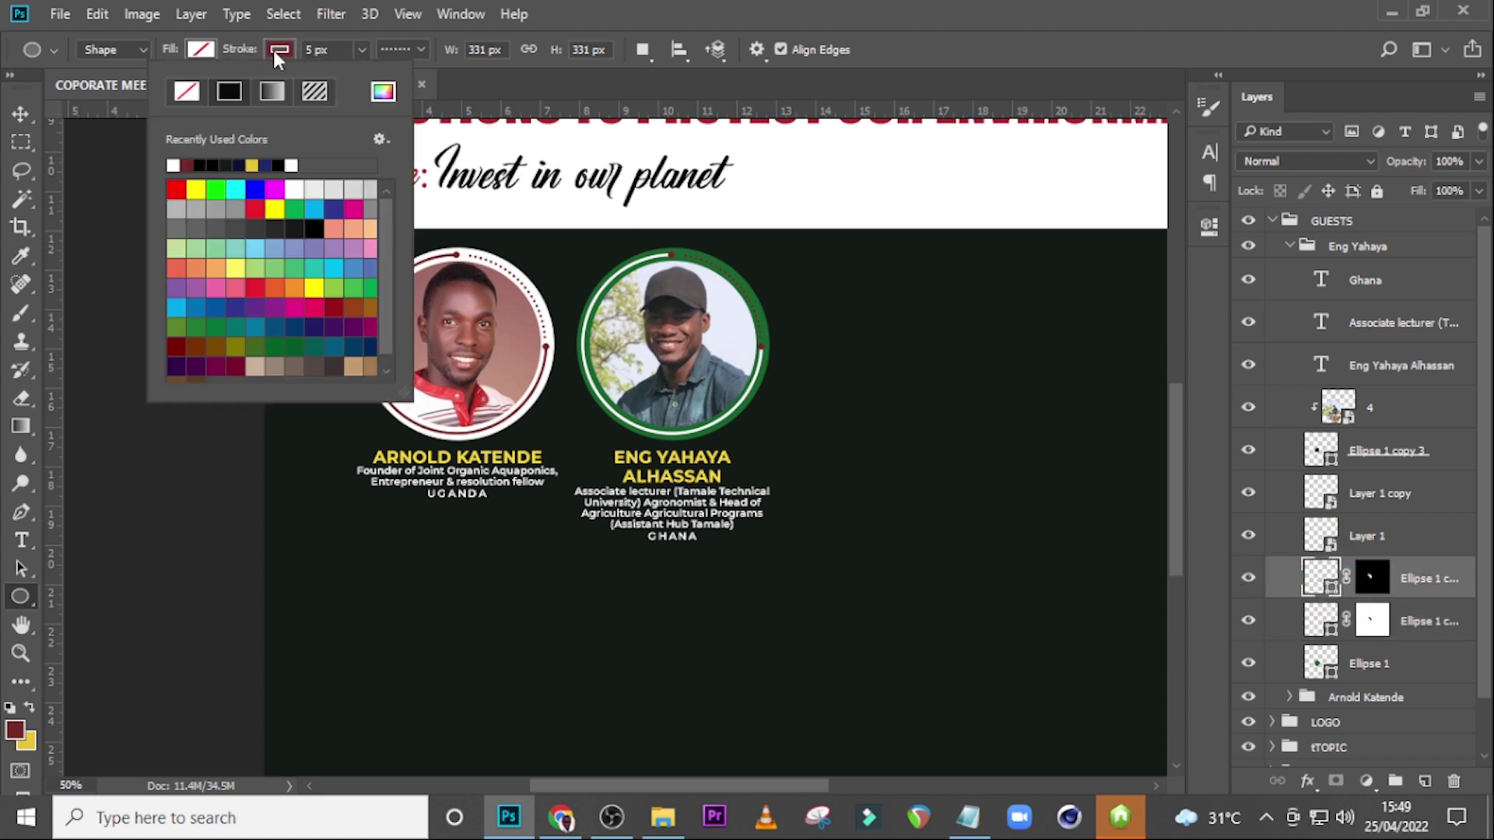
click(382, 93)
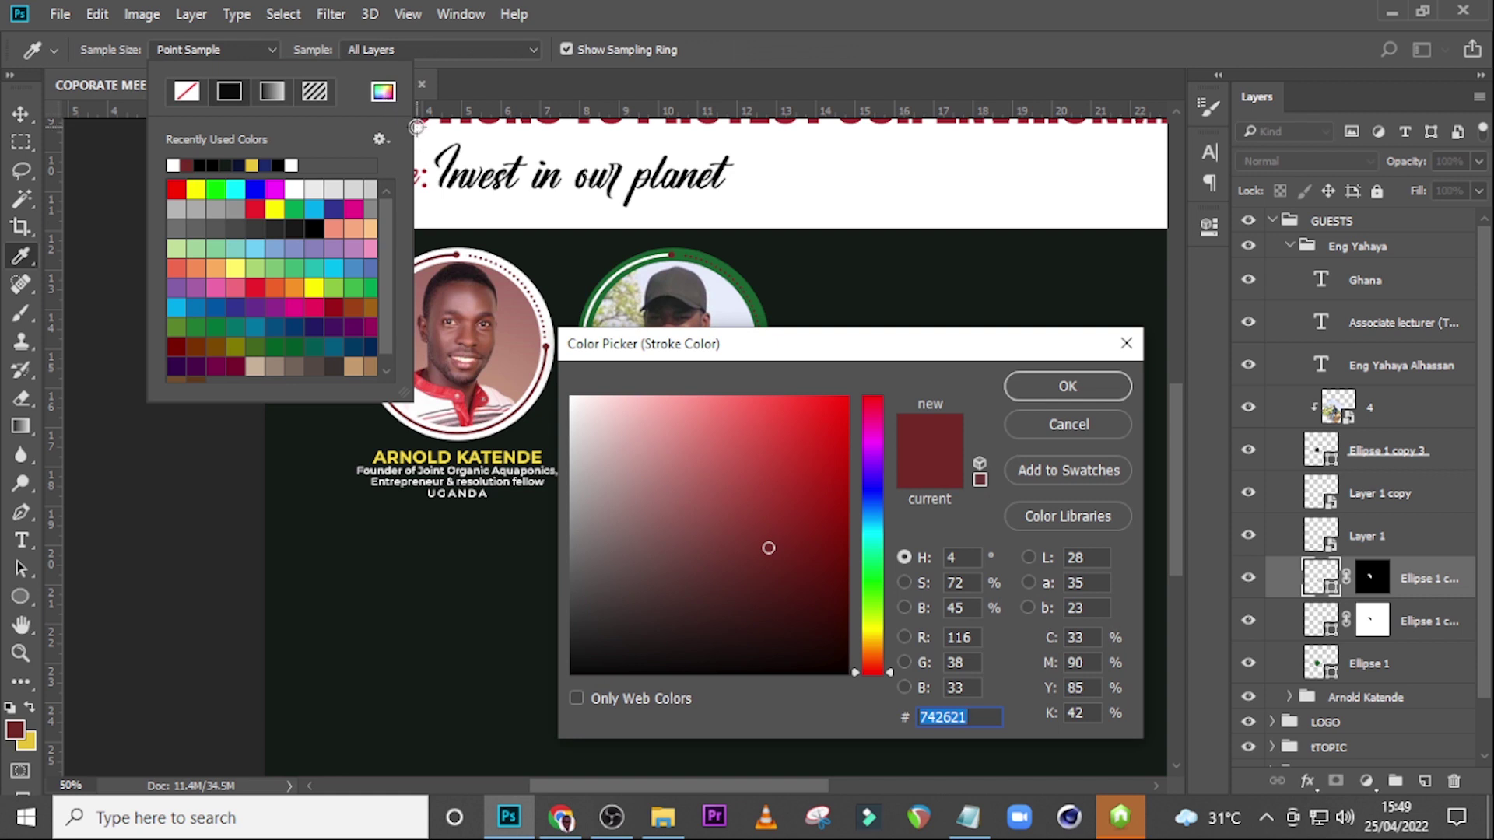
text(F5)
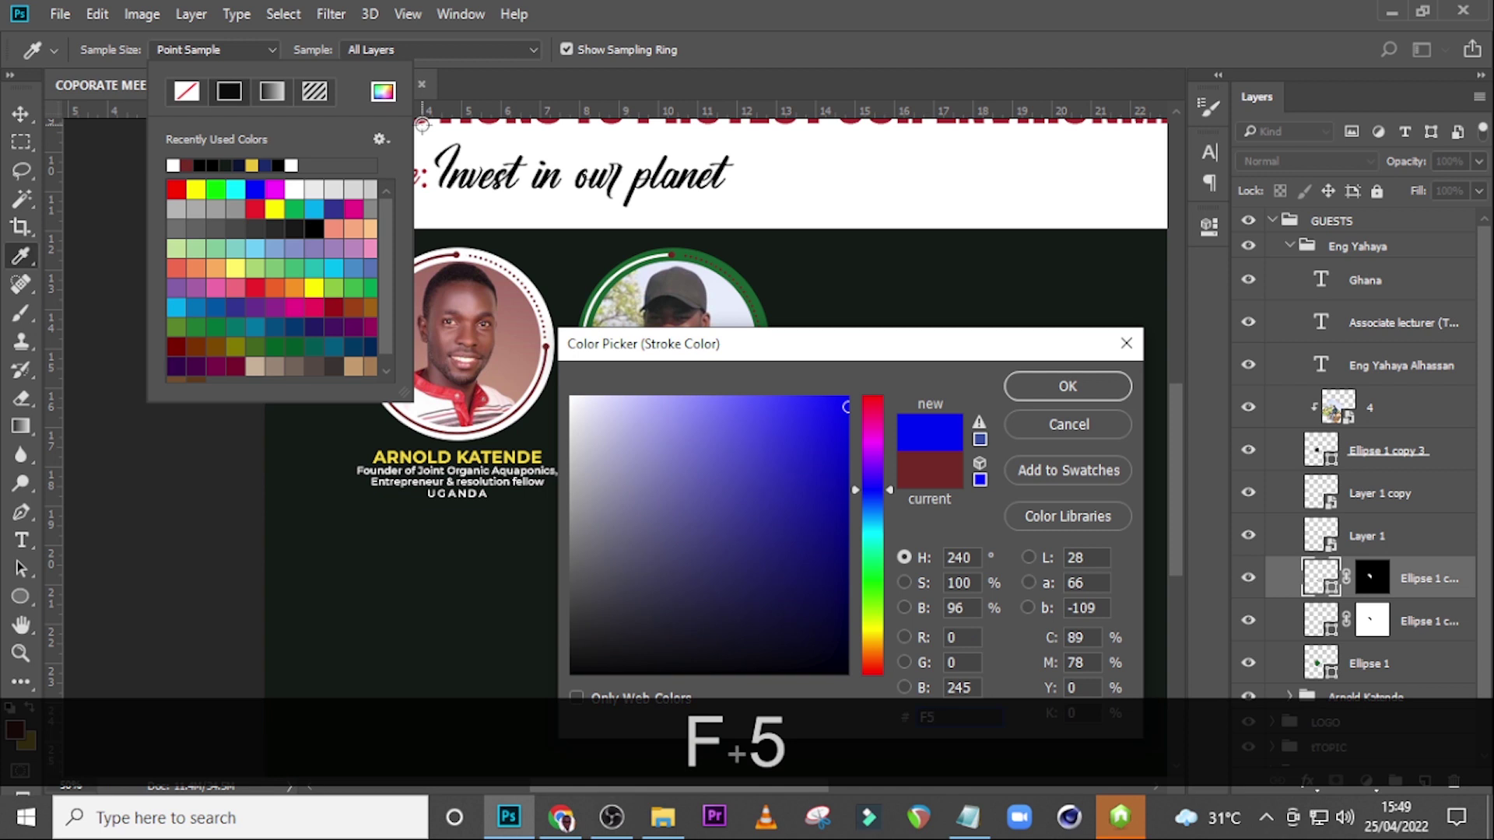
text(D9)
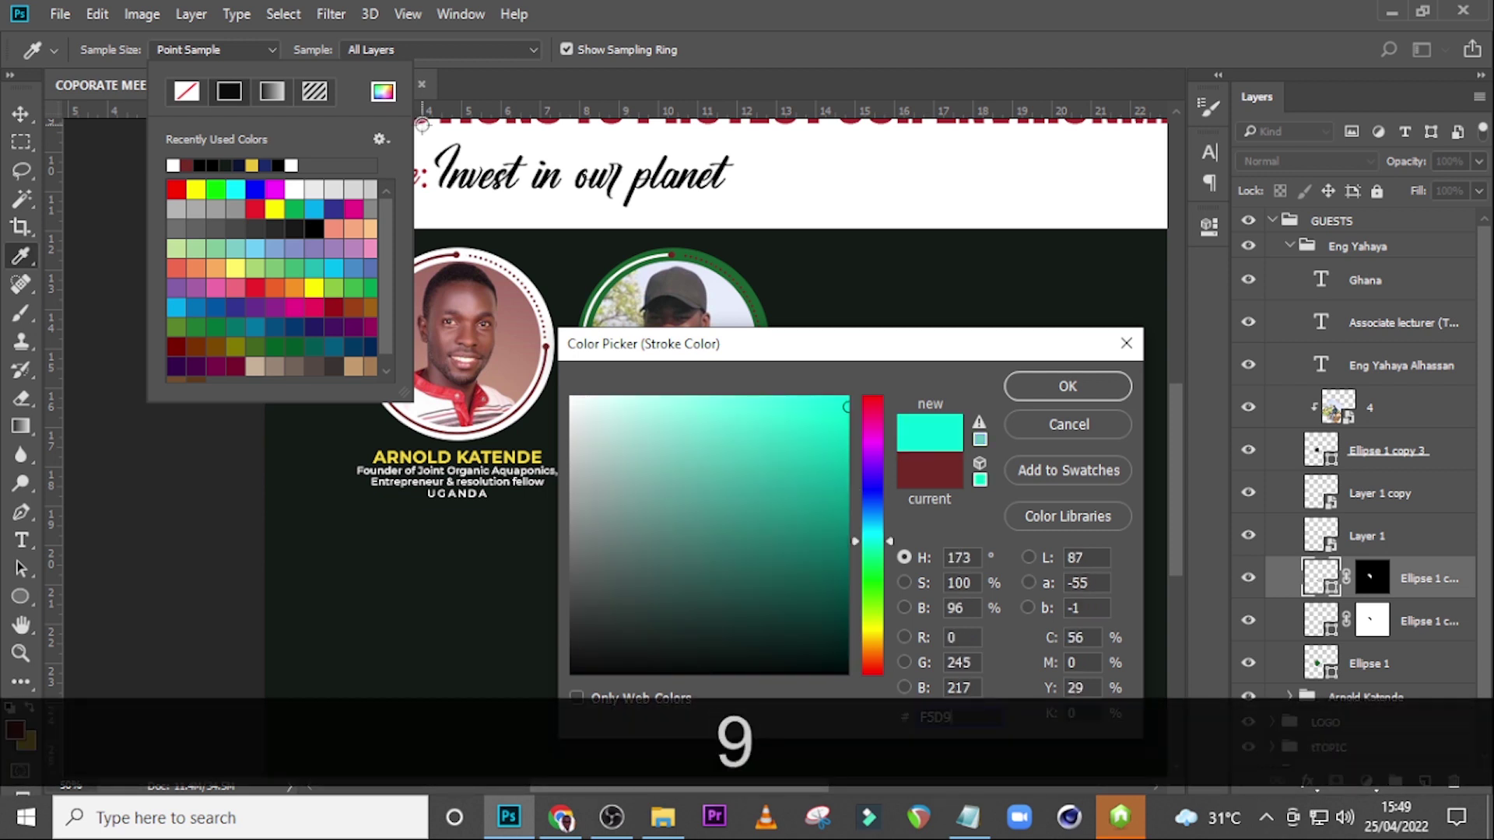
text(3F)
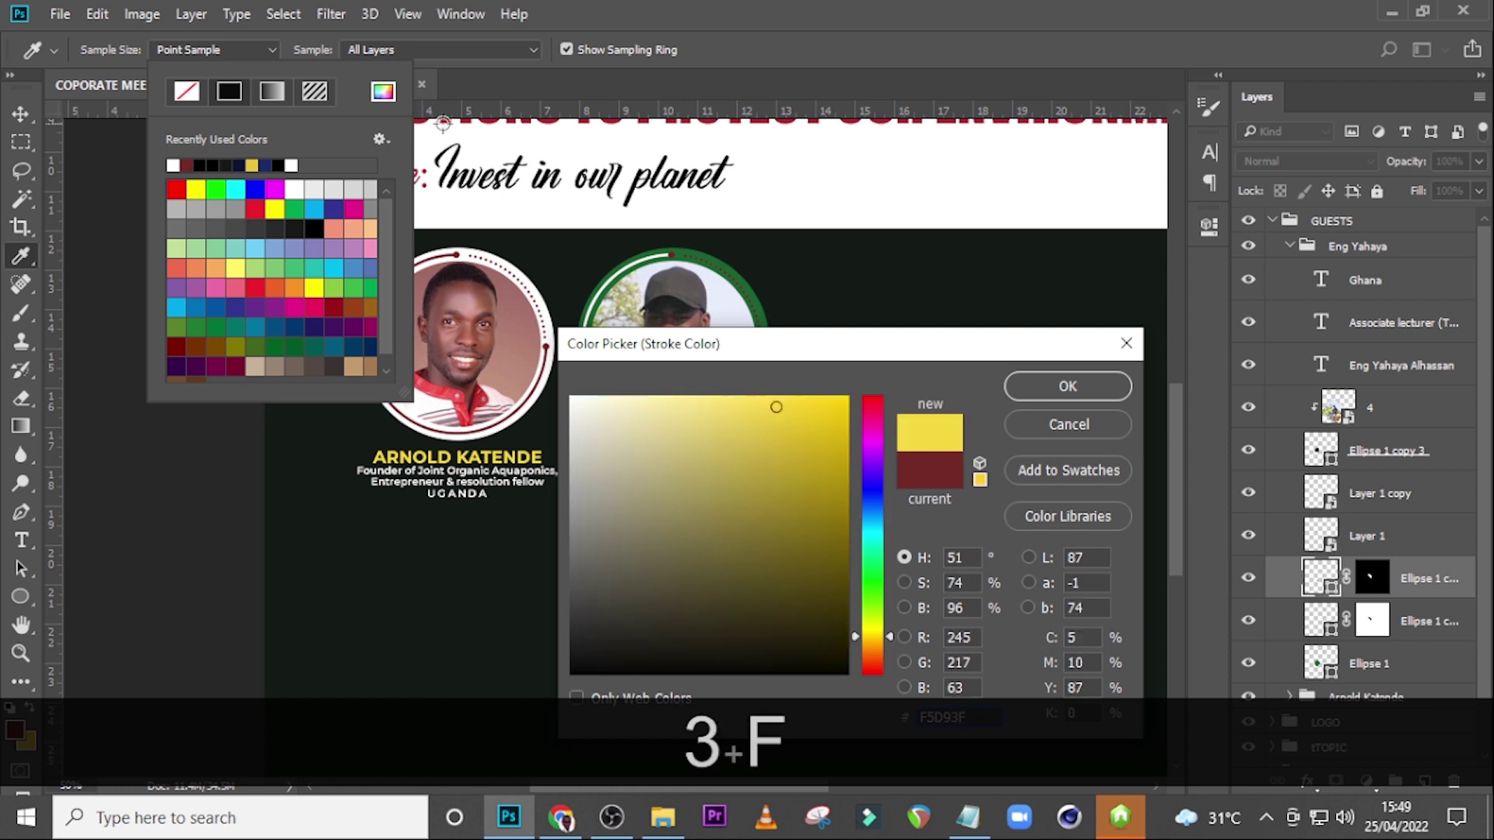
click(1060, 387)
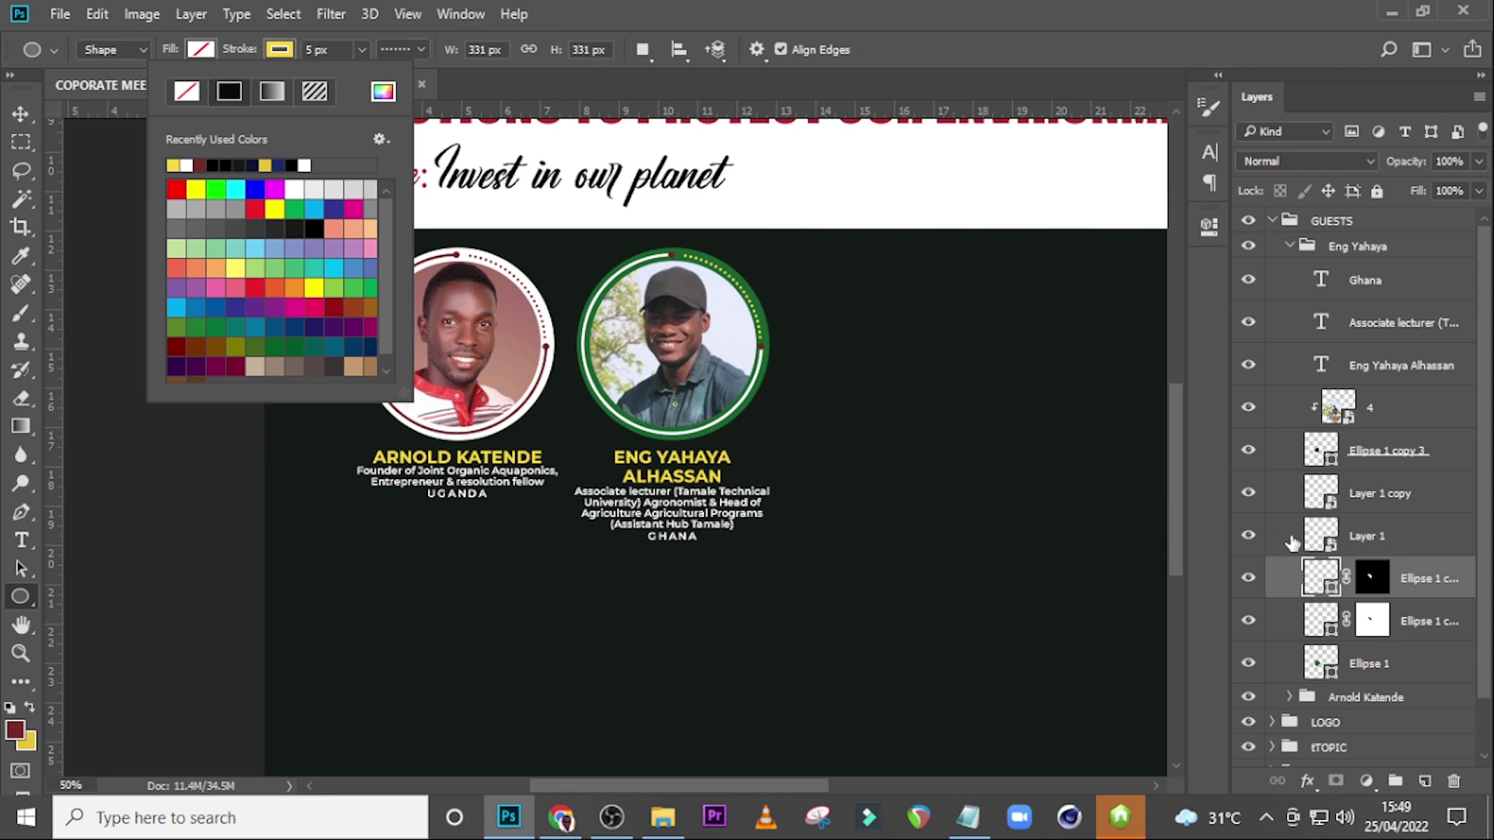
Step: Apply a Color Overlay of ffffff to Layer 1, the end dot of the second guest's arc
click(1249, 537)
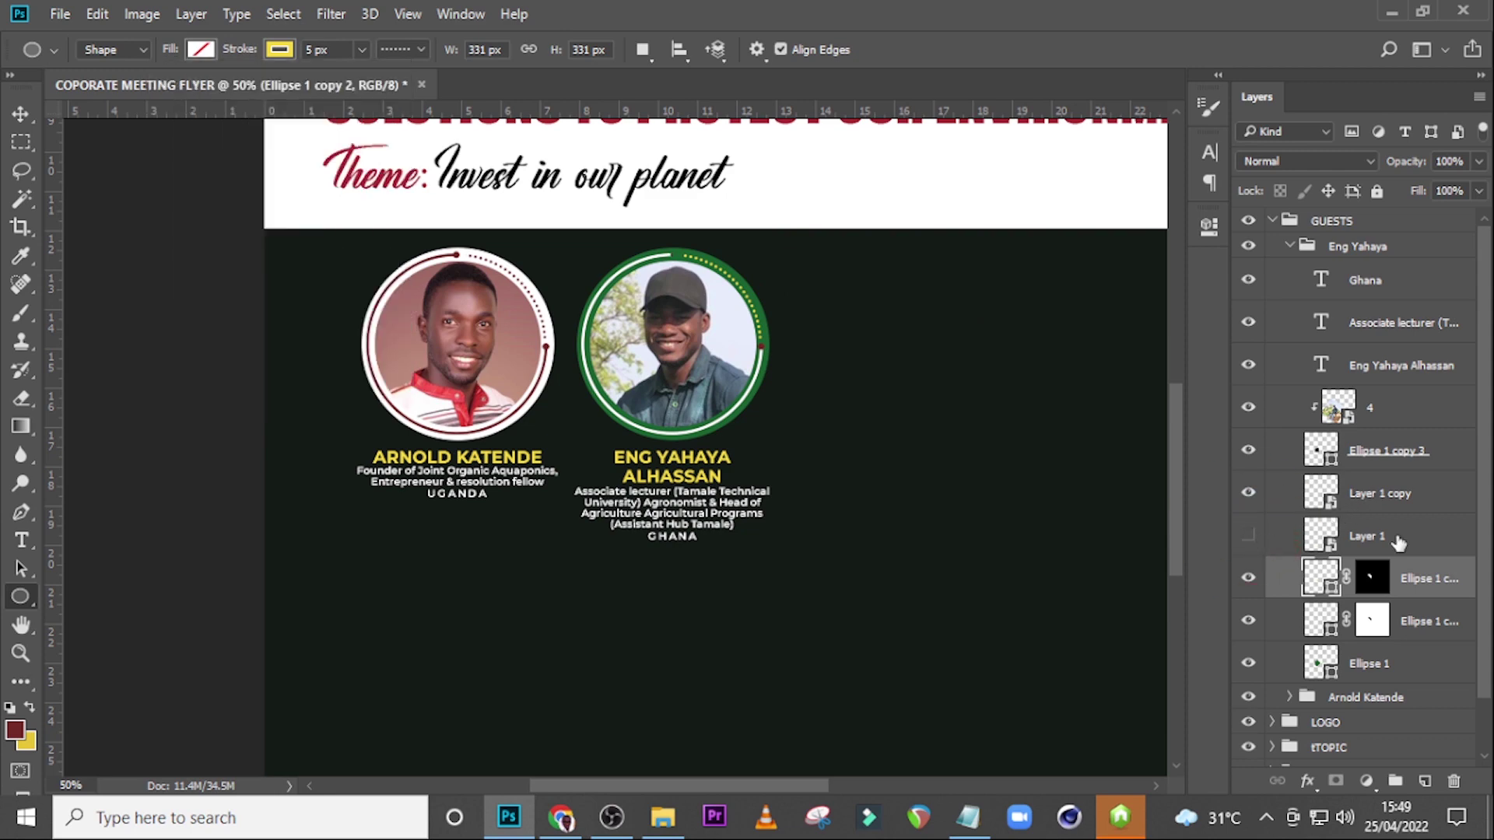
double_click(1444, 533)
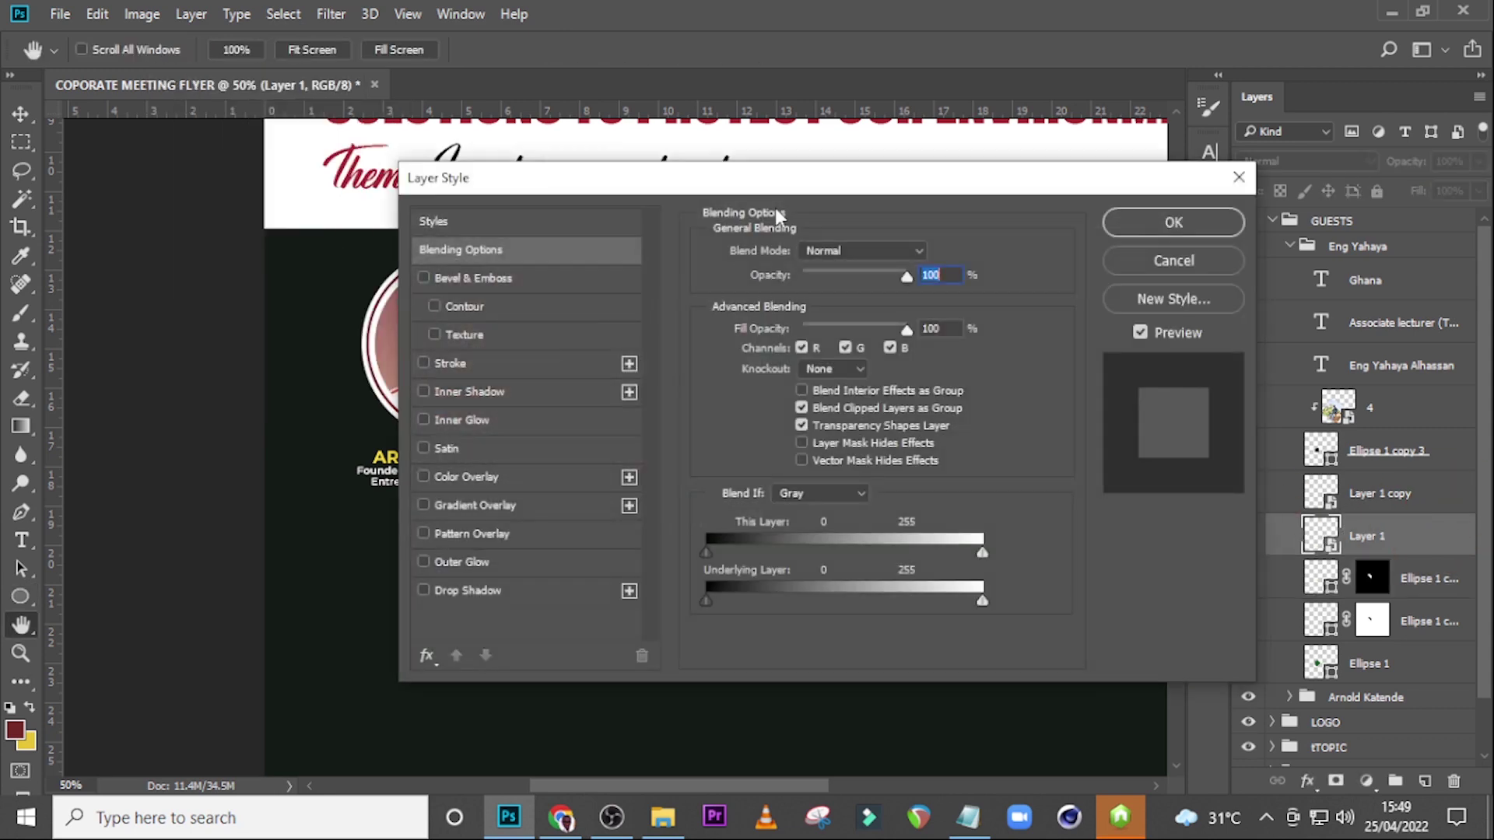
click(465, 476)
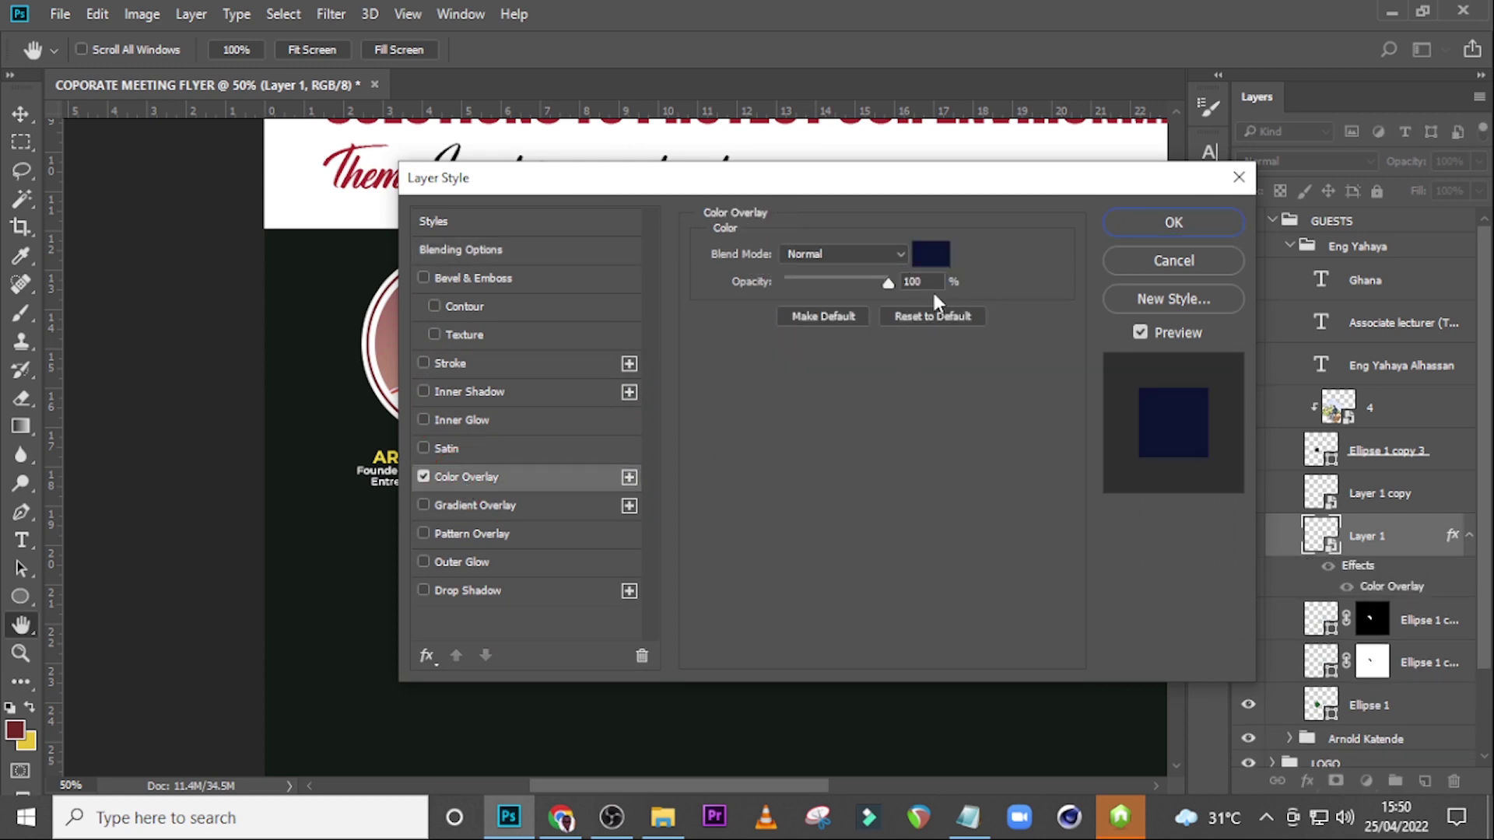
click(929, 254)
text(ffffff)
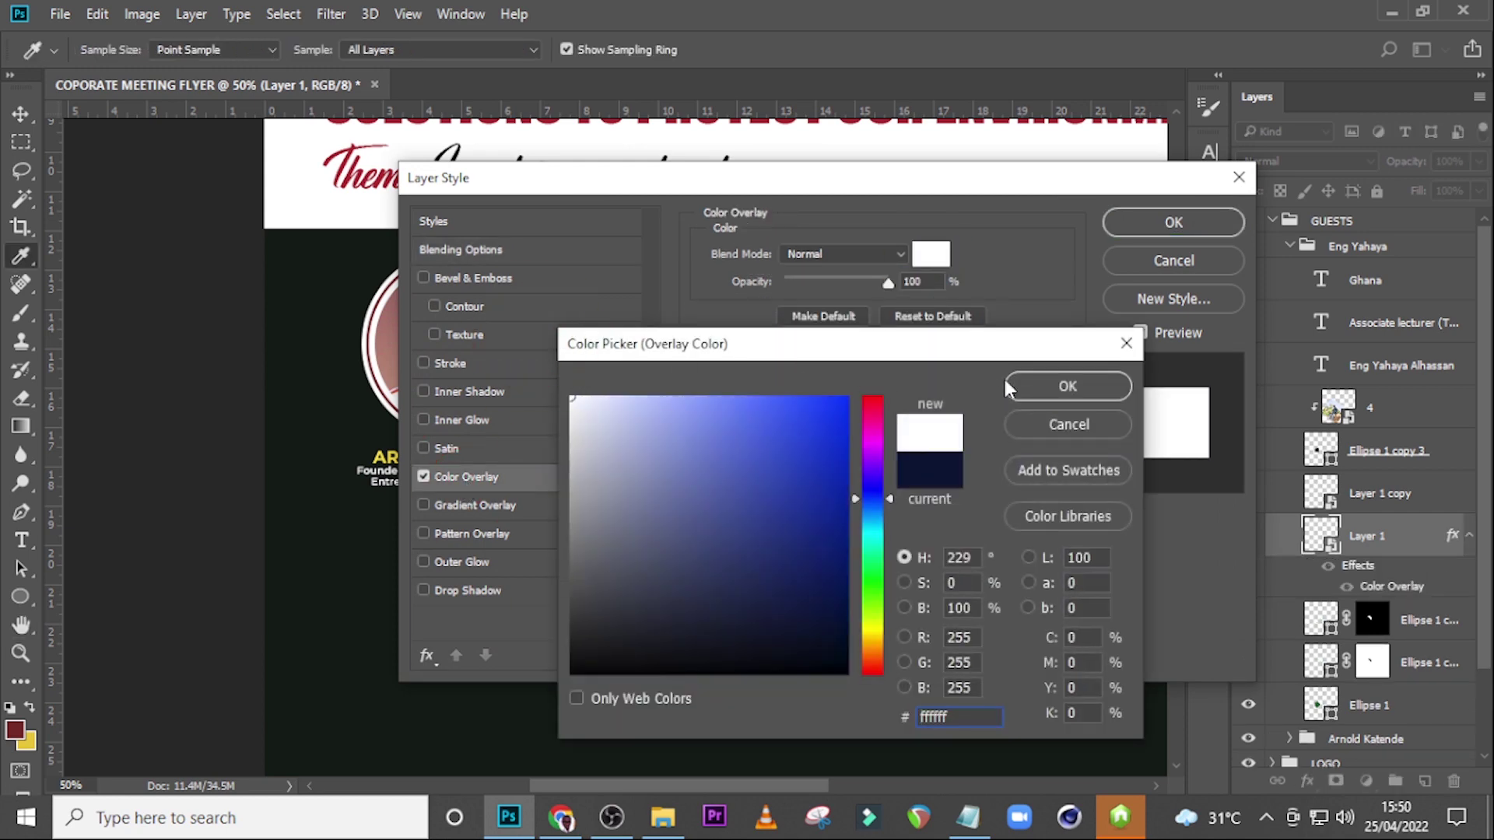
click(1058, 389)
click(1171, 223)
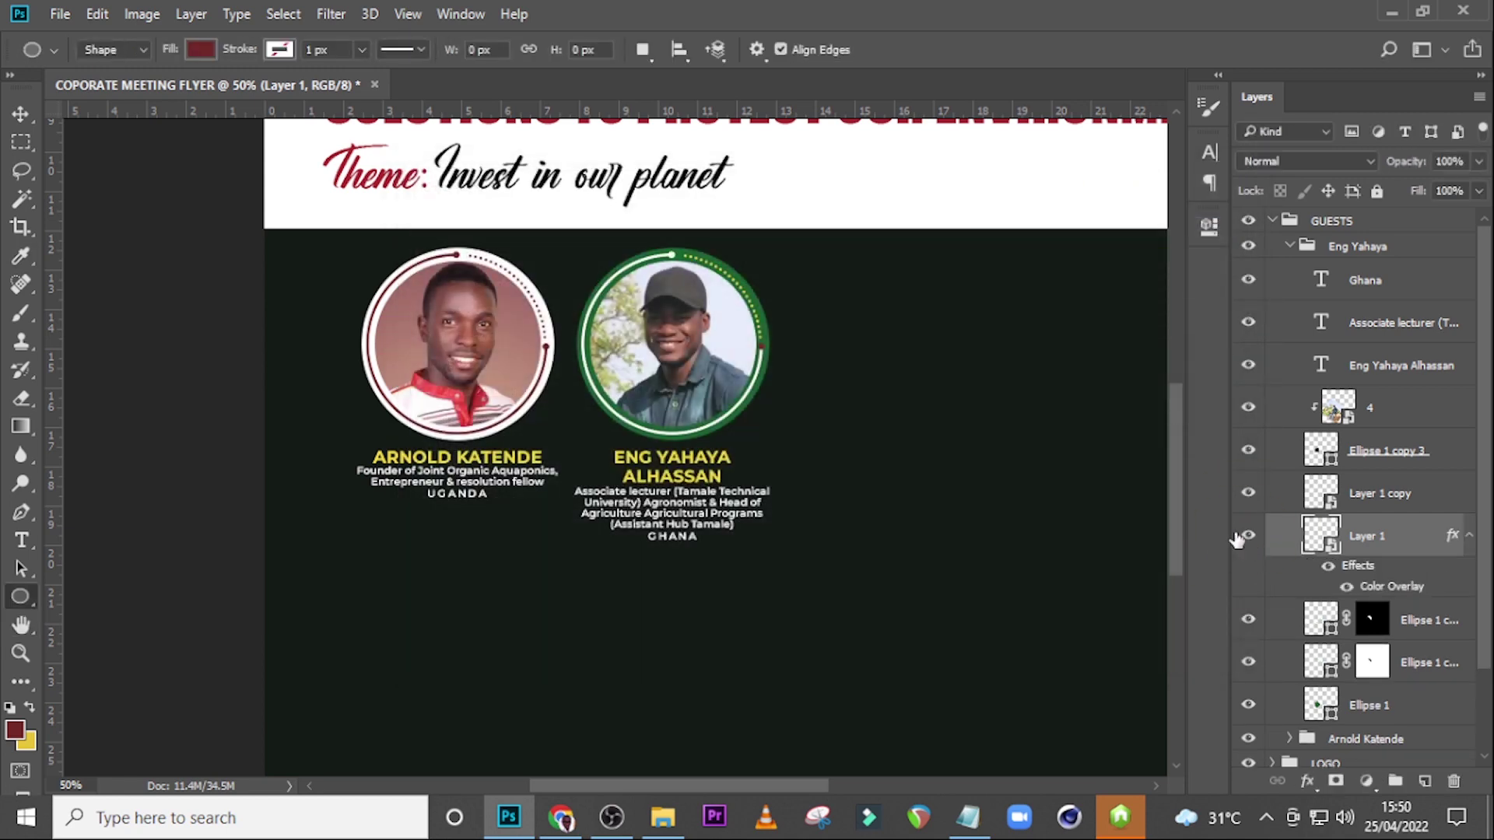
Step: Copy the layer style of Layer 1 and paste it onto Layer 1 copy, the second end dot
right_click(1418, 540)
click(988, 657)
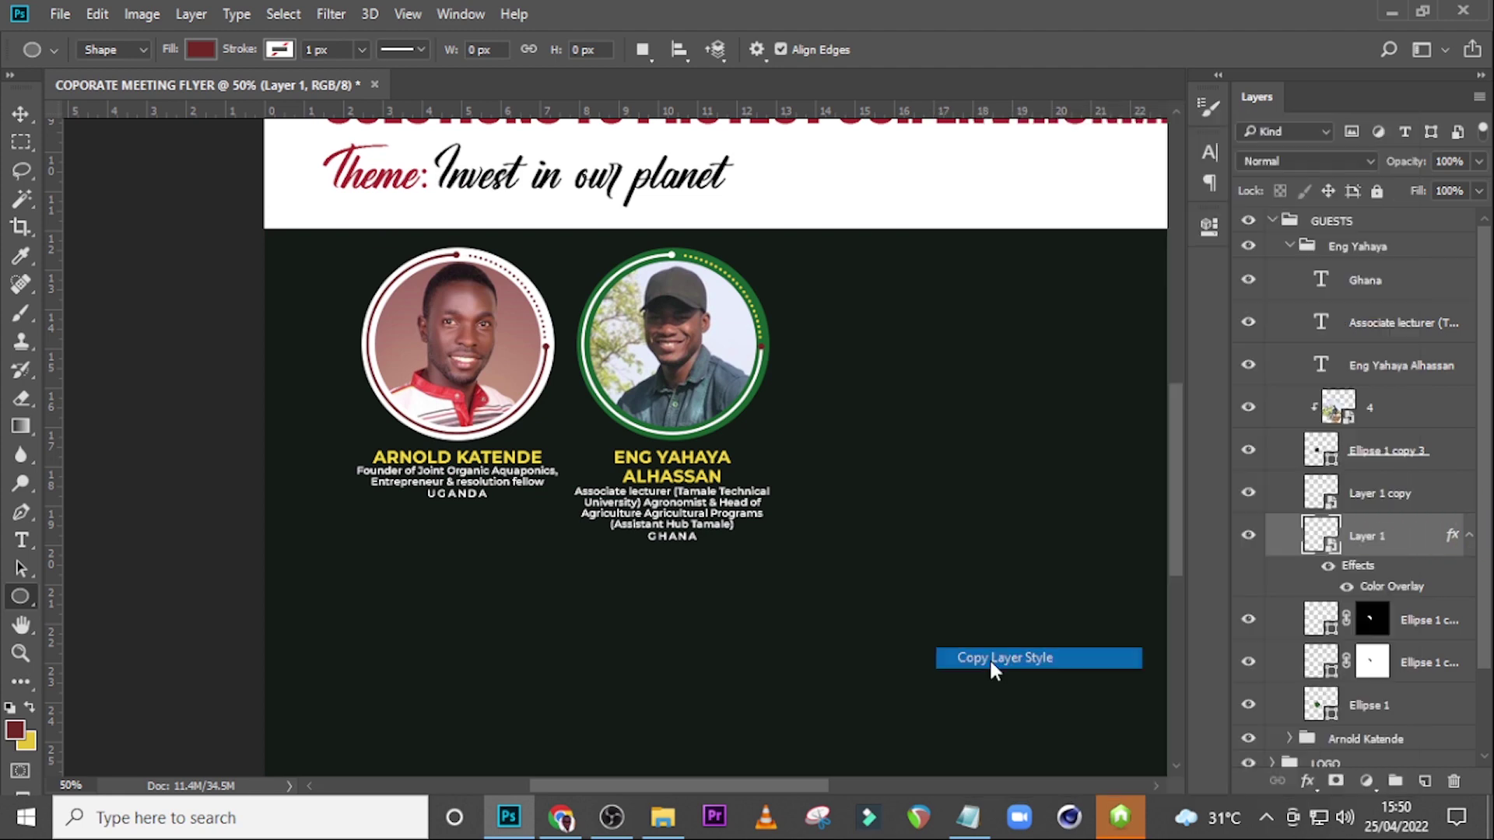
right_click(1395, 498)
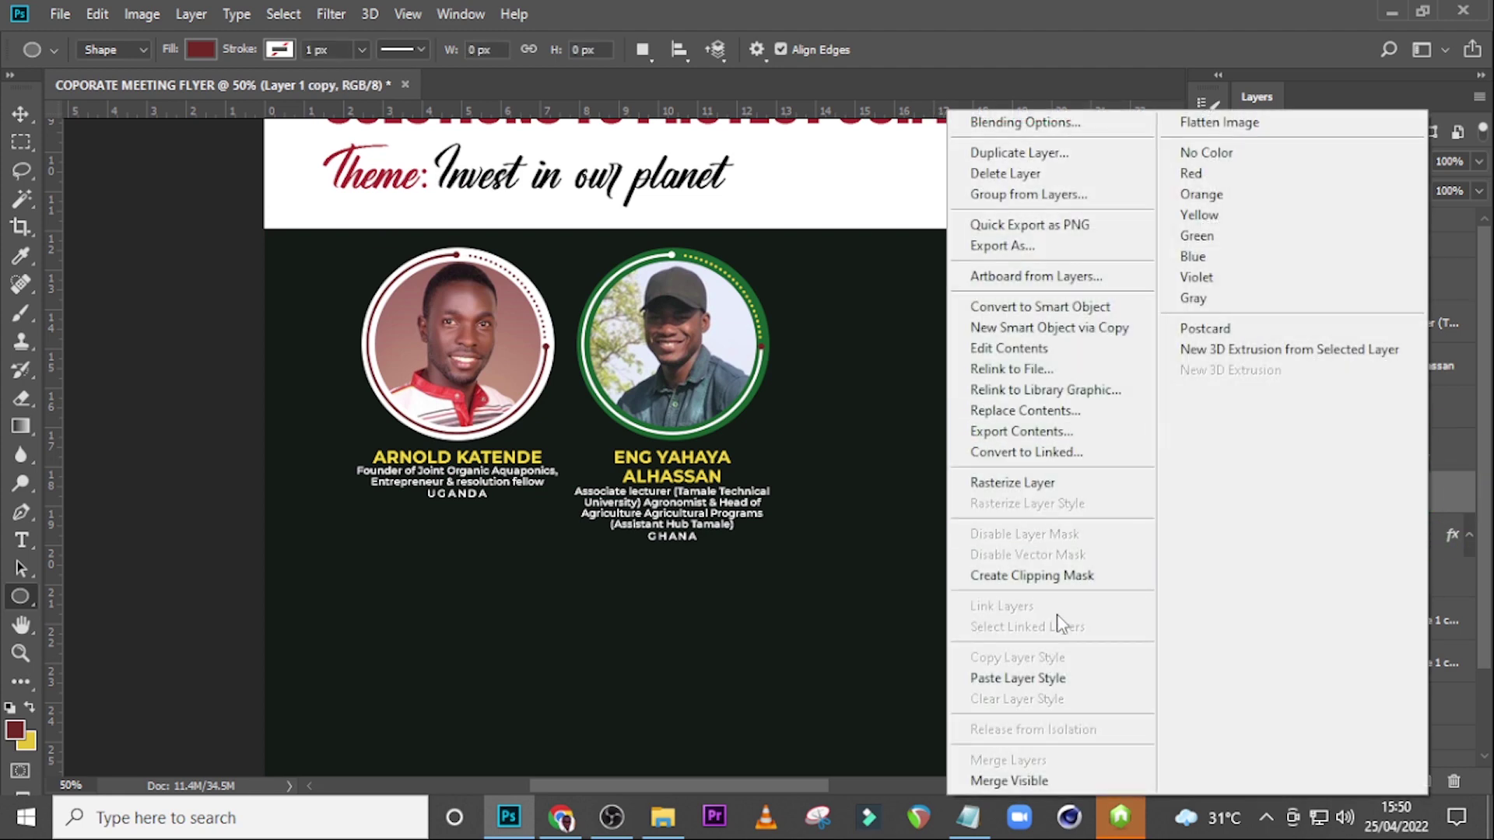
click(1039, 673)
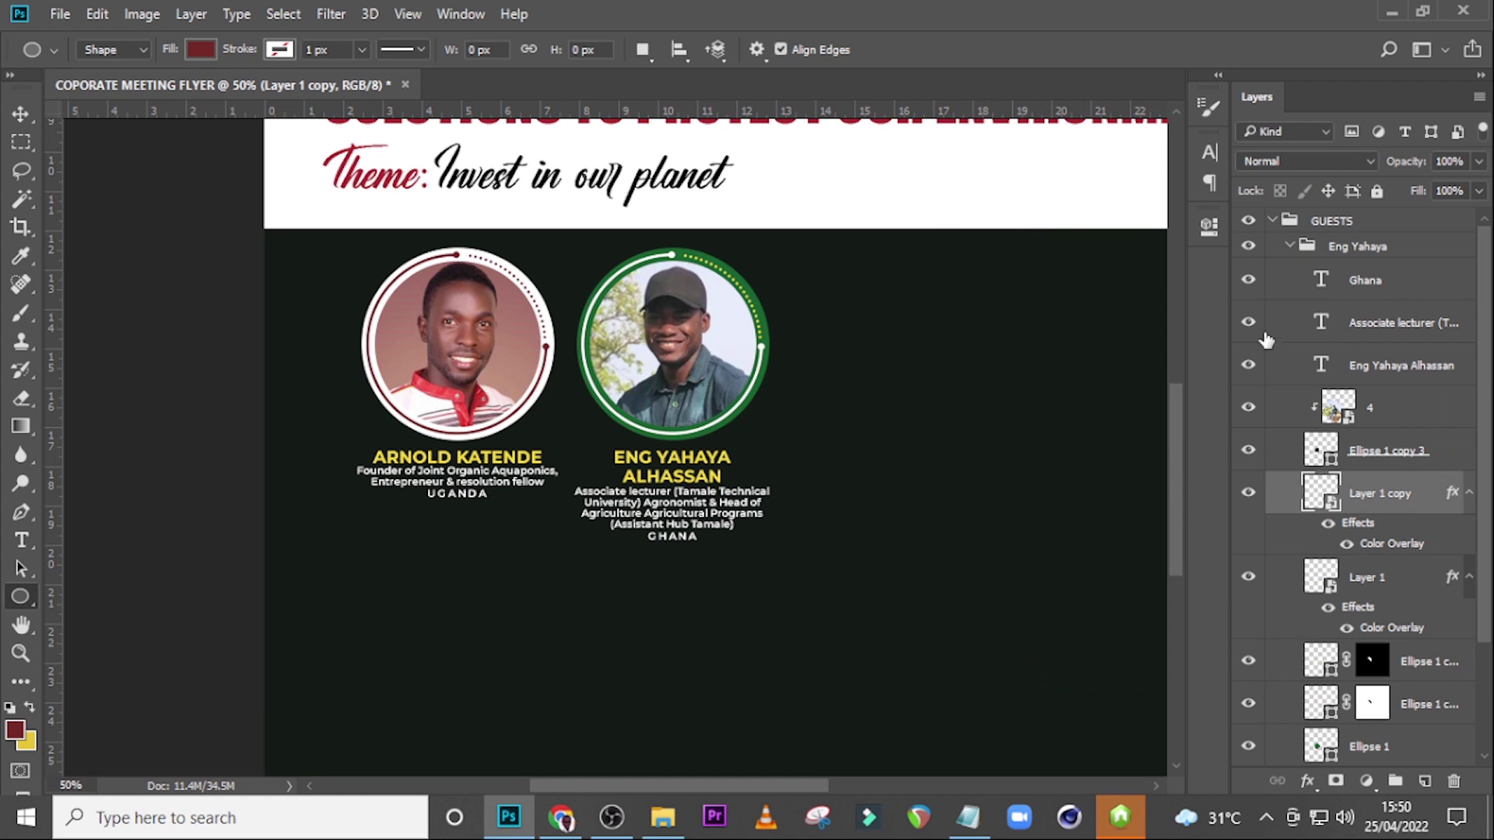
Step: Show the guides, duplicate the second guest's group and position the copy beside it as the third guest's block
click(1288, 248)
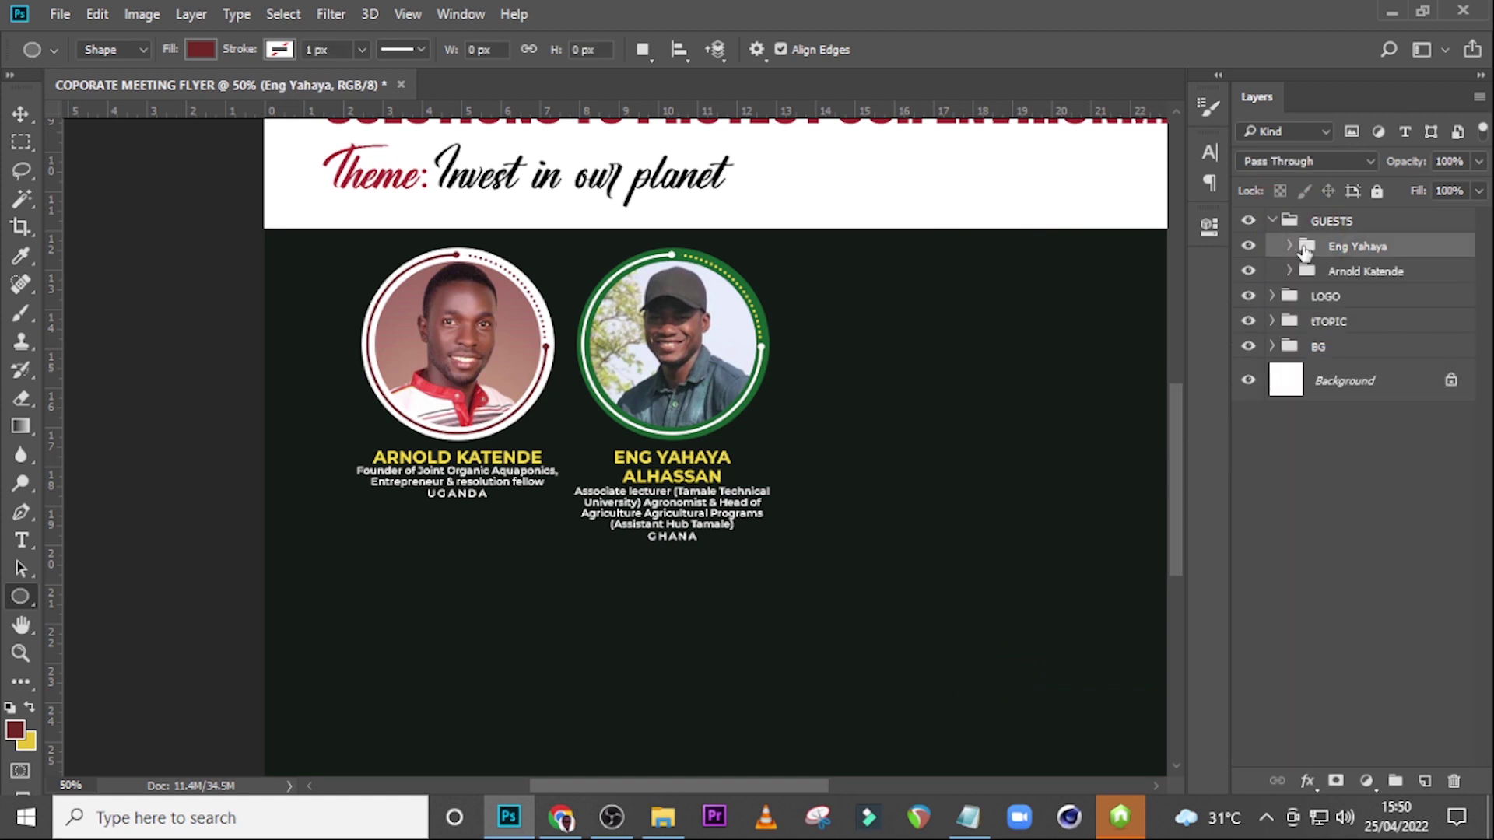
key(ctrl+h)
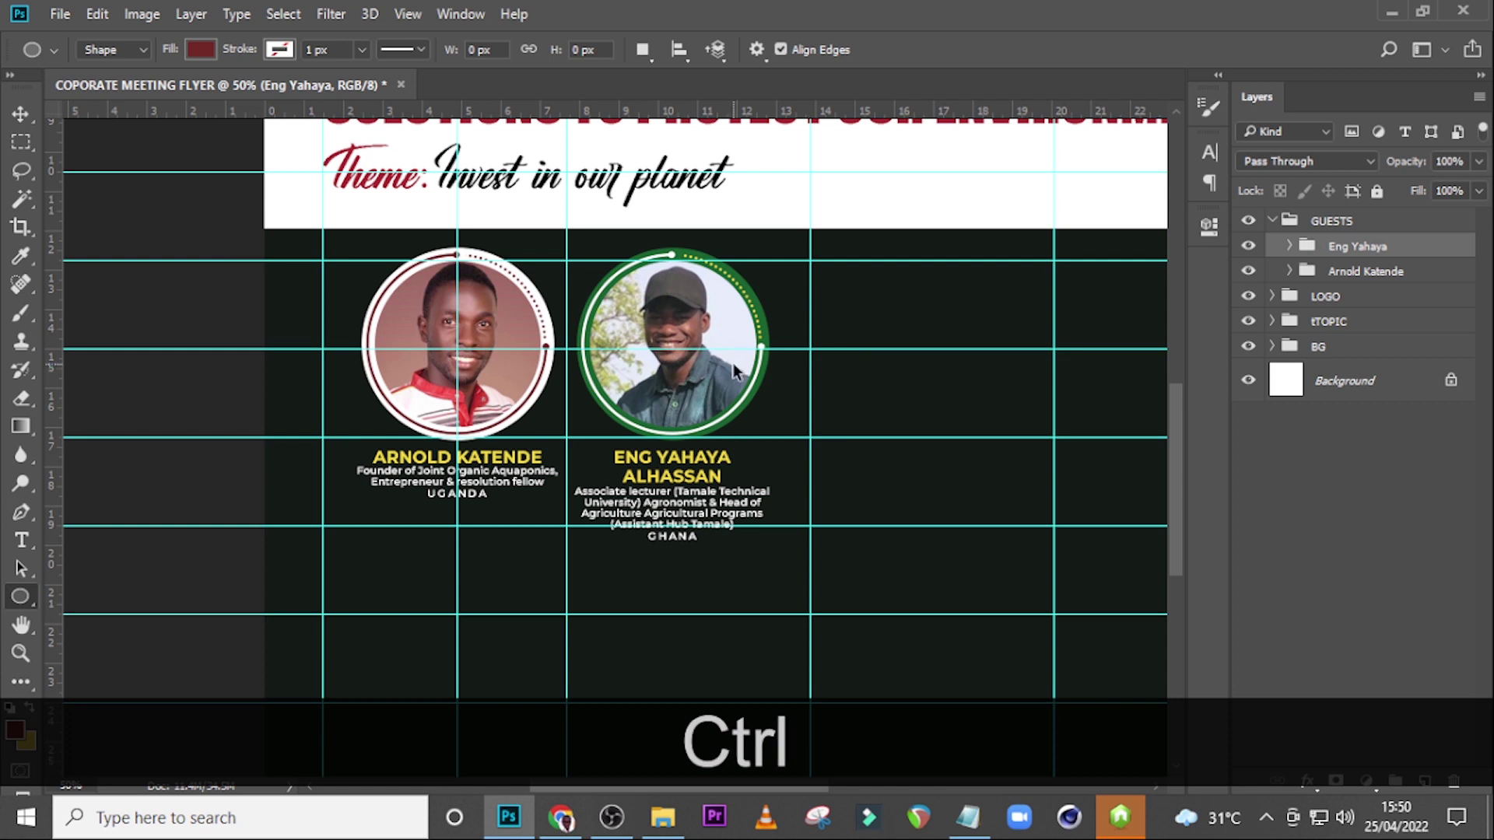
key(ctrl+j)
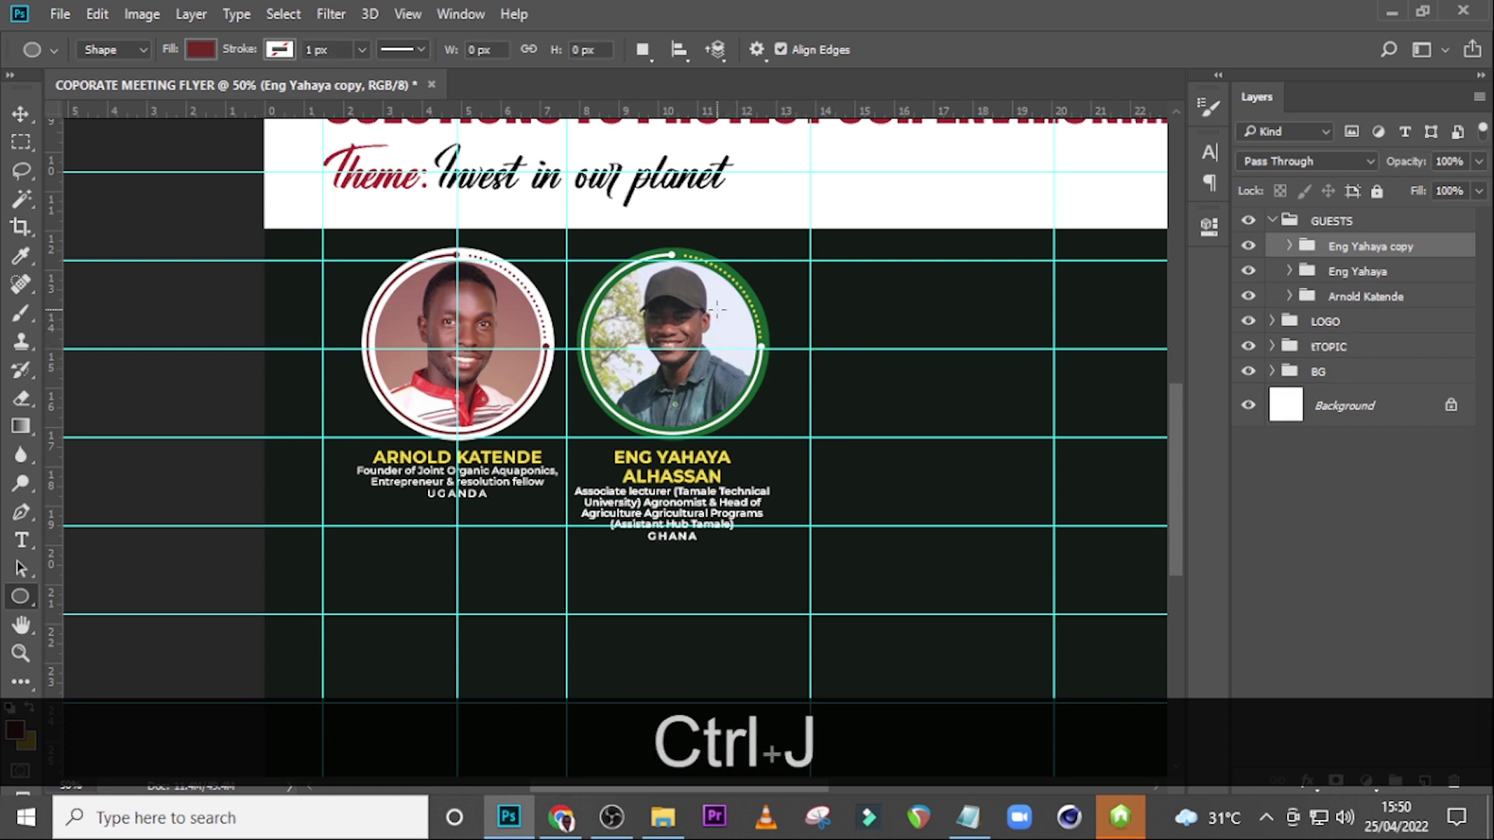
key(v)
key(shift)
drag(716, 307, 946, 326)
key(ctrl+plus)
key(ctrl+plus)
scroll(945, 327, right, 3)
drag(947, 204, 979, 202)
mouse_move(873, 257)
mouse_down()
mouse_move(887, 256)
mouse_move(848, 256)
mouse_up()
Step: Rename the duplicated group for the third guest and replace its name and description with the notes texts, including "Snr Lecturer University of Ghana - Physics Department"
double_click(1369, 246)
key(ctrl+c)
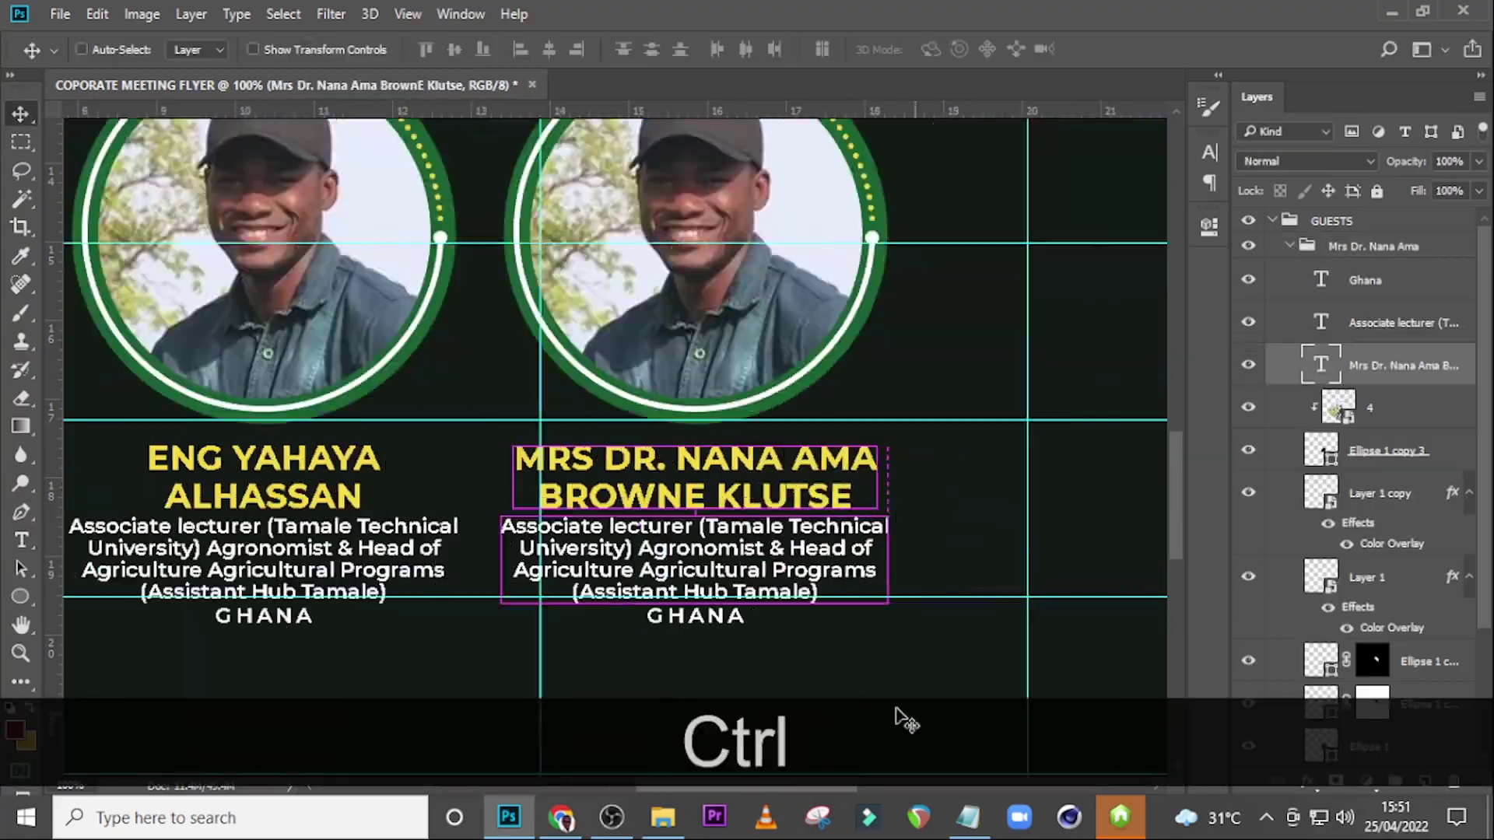
key(ctrl+c)
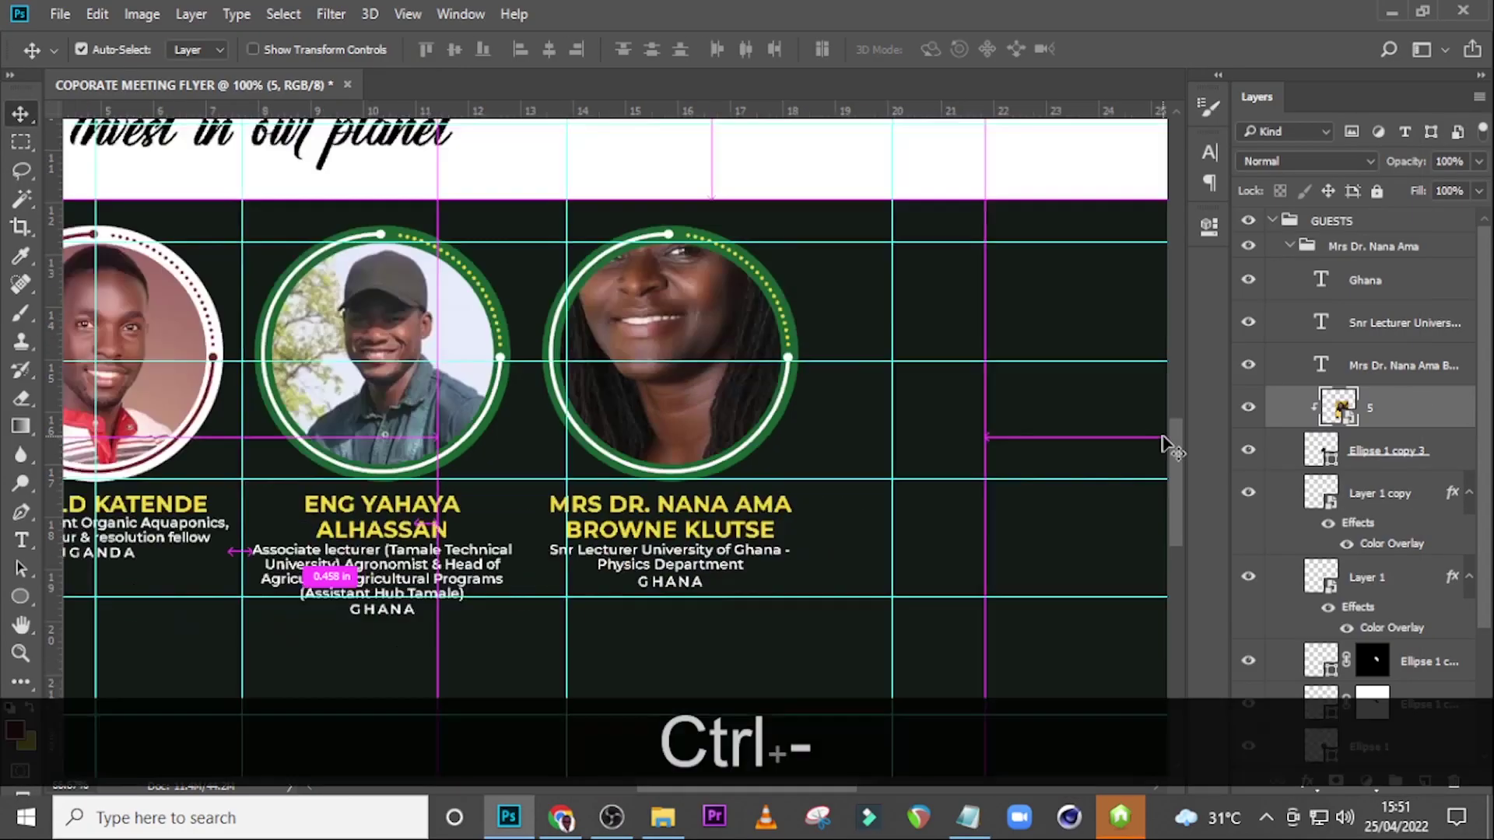
Step: Scale down the photo on layer 5 and position the face inside the third guest's circular frame
key(ctrl+minus)
key(ctrl+minus)
key(ctrl+t)
drag(669, 311, 704, 362)
drag(740, 591, 725, 567)
key(Up)
key(Up)
key(Up)
key(Right)
key(Right)
key(Right)
key(Right)
key(Right)
key(Up)
key(Up)
key(Right)
key(Return)
Step: Show the guides, duplicate the third guest's group beside it, rename the copy Eng. and replace its name text from the notes
key(ctrl+semicolon)
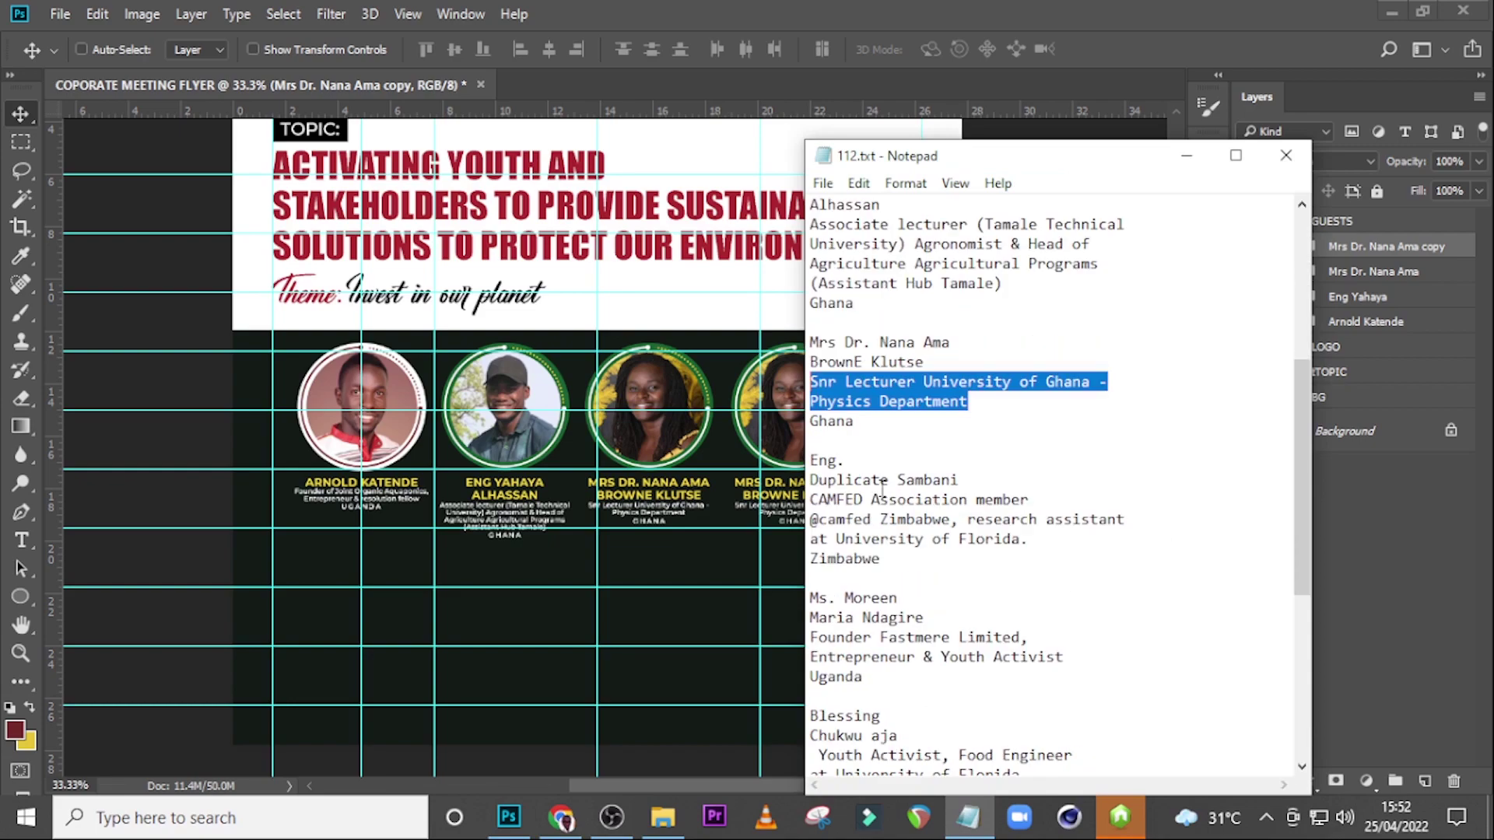
key(ctrl+v)
key(ctrl+c)
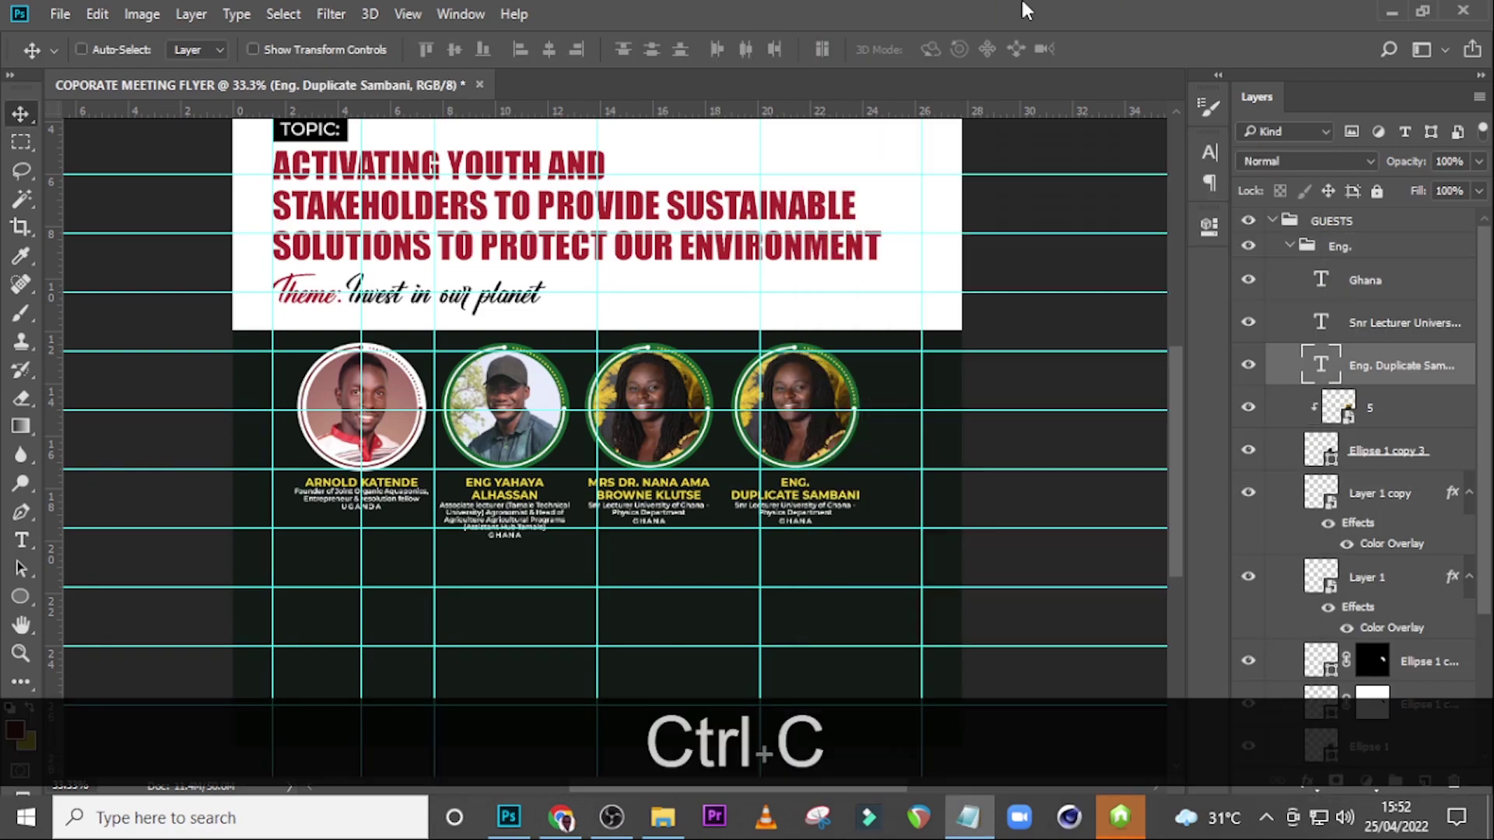
Step: Replace the fourth guest's description with the notes text beginning "CAMFED Association member" and the country with "Zimbabwe"
key(ctrl+equal)
key(ctrl+equal)
key(ctrl+equal)
key(ctrl+v)
key(ctrl+v)
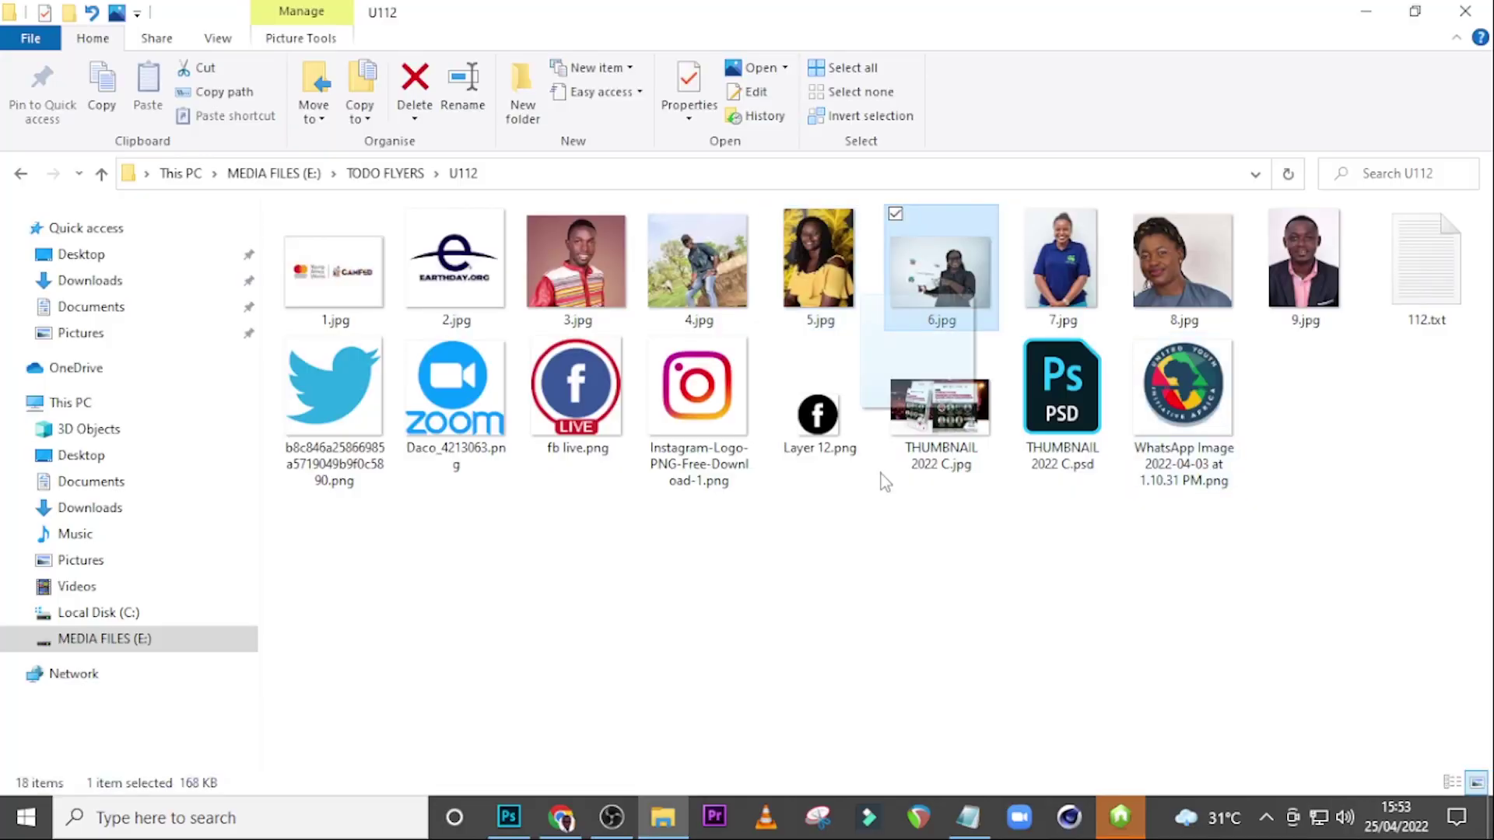
Step: Place 6.jpg in the fourth guest's circular frame, scaled and positioned to show the face
key(ctrl+minus)
key(ctrl+minus)
key(ctrl+minus)
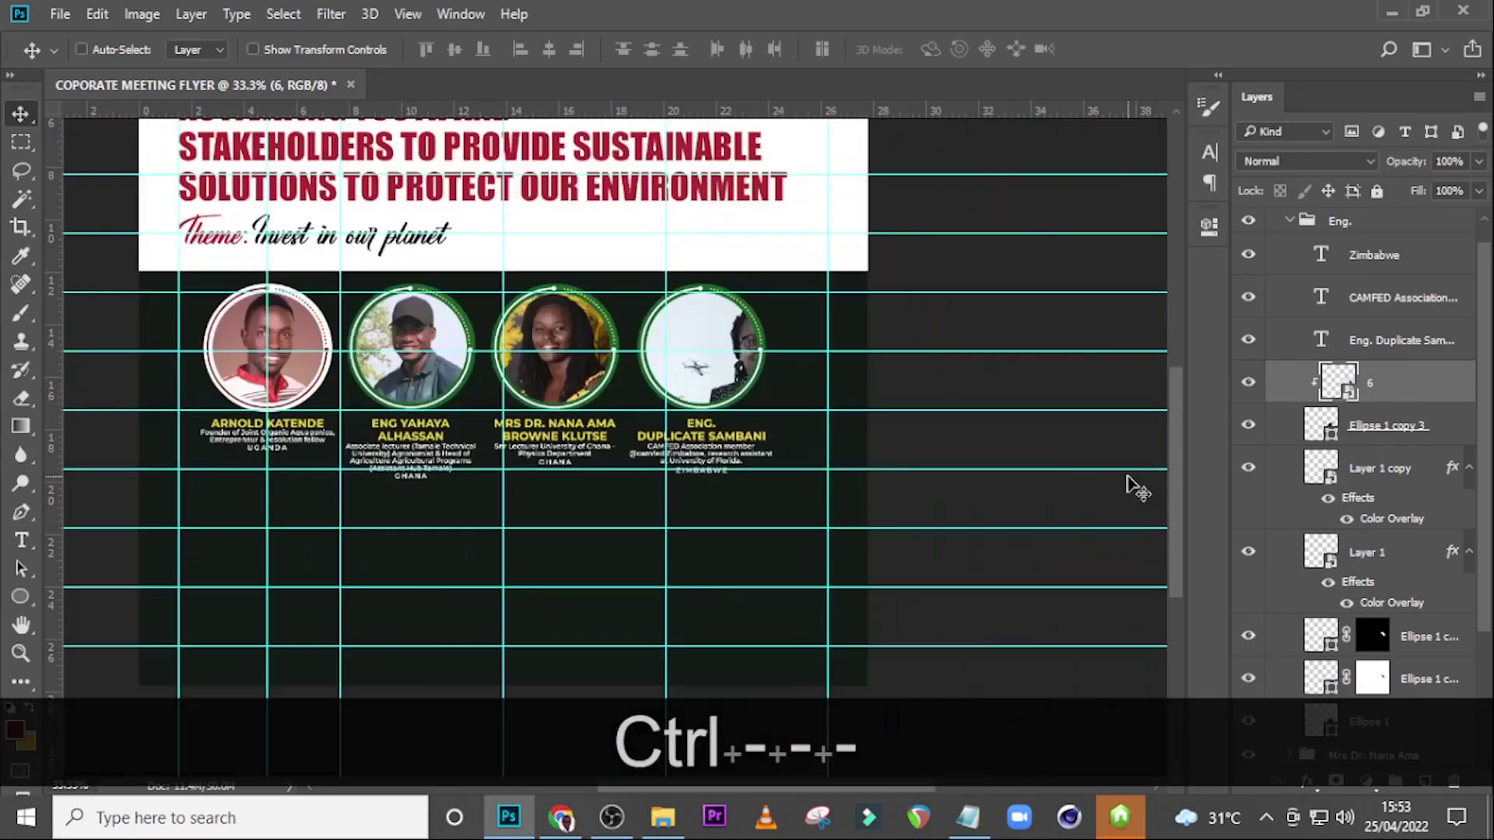
key(Up)
key(Return)
Step: Duplicate the first three guest groups, move the copies down as a second row and hide the guides
key(ctrl+j)
drag(574, 340, 574, 533)
key(ctrl+equal)
key(ctrl+semicolon)
key(Down)
key(Down)
key(Down)
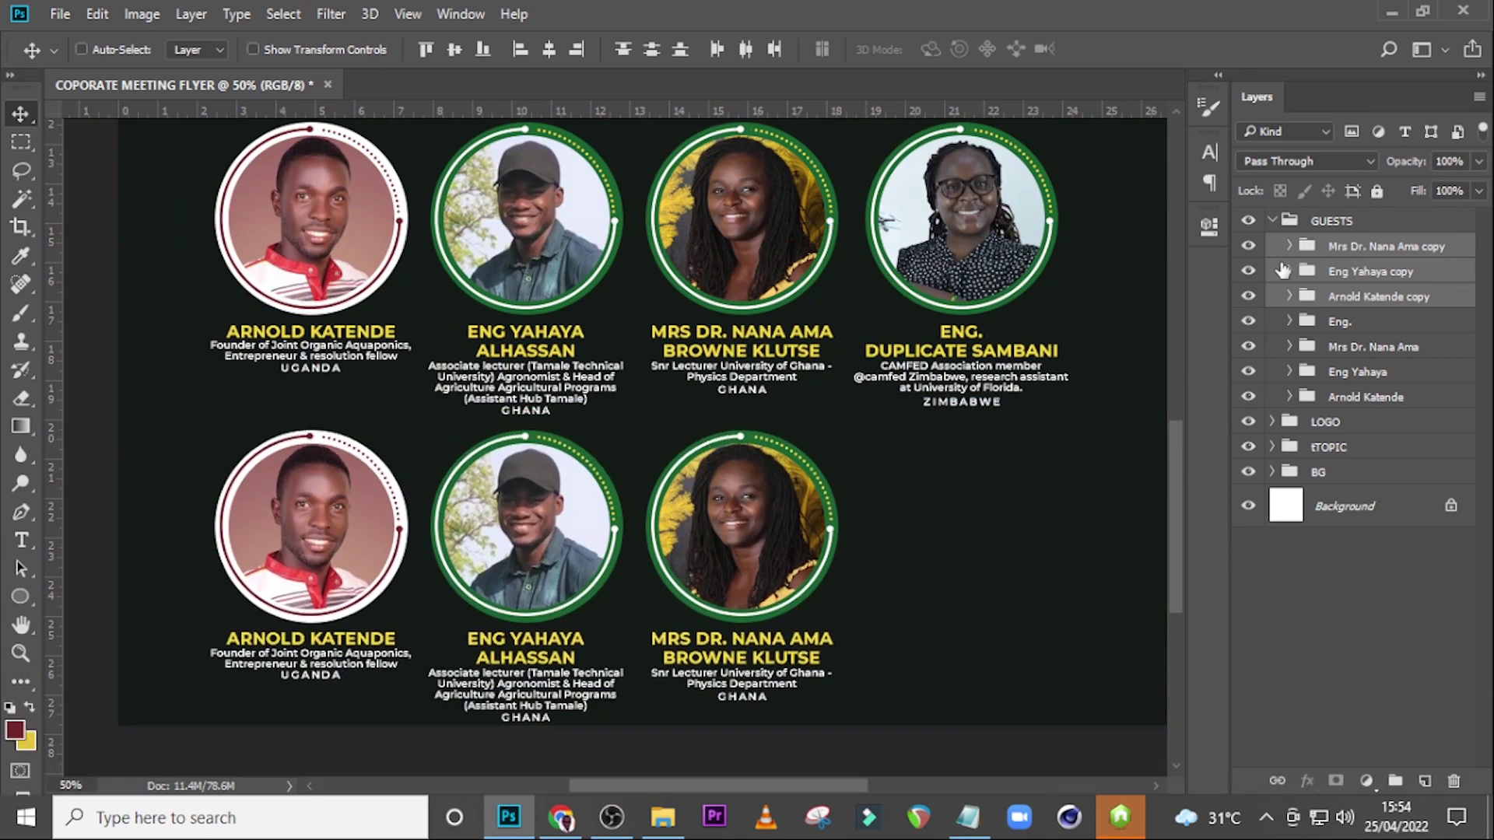
Step: Move the whole GUESTS group up towards the top edge of the dark background
key(ctrl+0)
click(1272, 221)
key(shift+Up)
key(shift+Up)
key(shift+Up)
key(shift+Up)
key(shift+Up)
key(shift+Up)
key(shift+Up)
key(shift+Up)
key(shift+Down)
Step: Move Rectangle 1 in the BG group up to leave room above the guest portraits
click(1272, 296)
click(1357, 335)
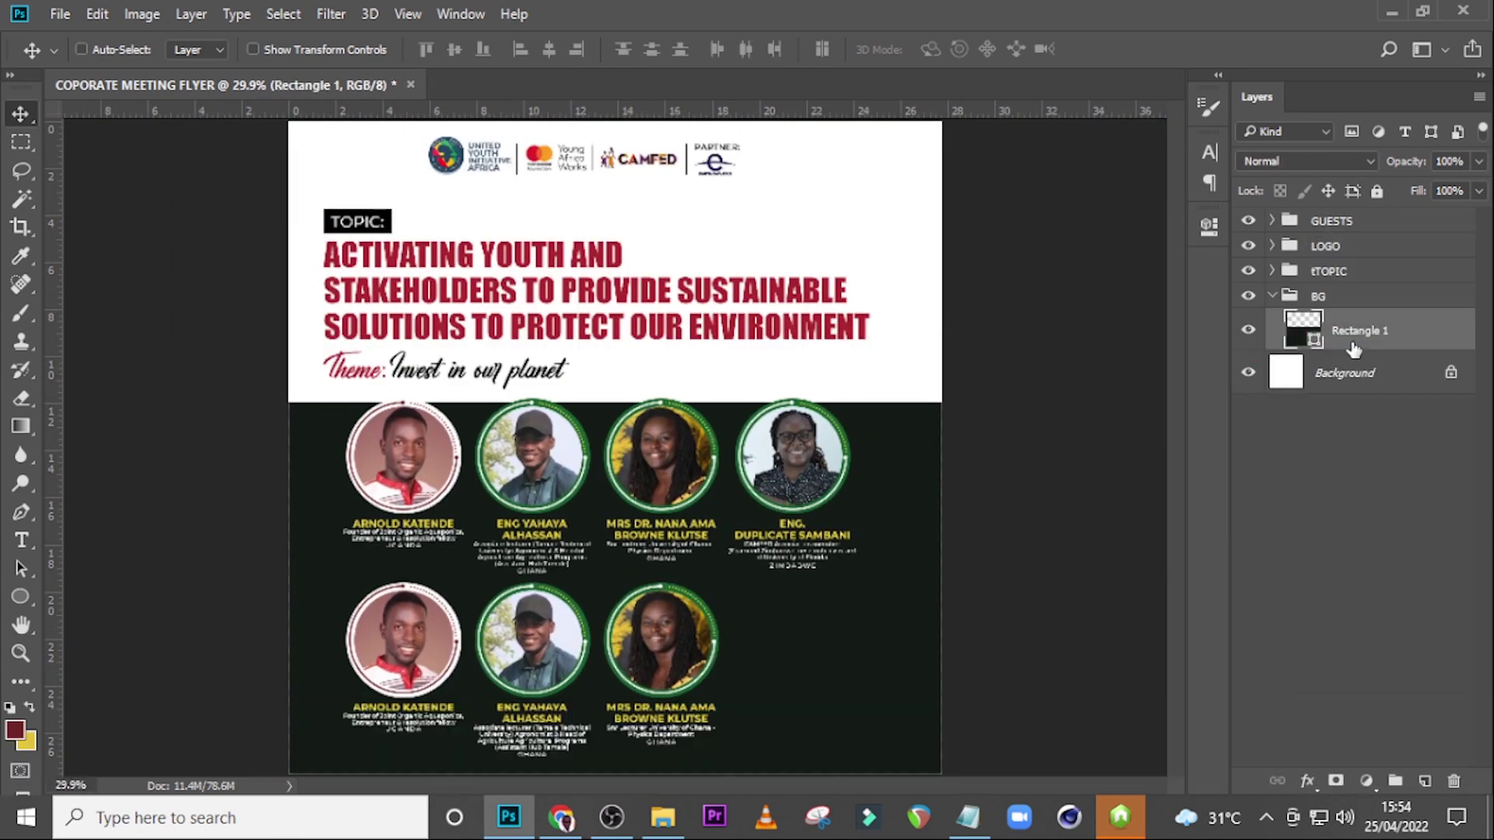
key(shift+Up)
key(shift+Up)
key(shift+Up)
key(shift+Up)
key(shift+Up)
key(shift+Up)
click(1370, 272)
Step: Rename the first group of the second row for the fifth guest, using the name from the notes
key(ctrl+equal)
key(ctrl+equal)
key(ctrl+equal)
click(1272, 221)
click(1370, 296)
drag(811, 537, 926, 560)
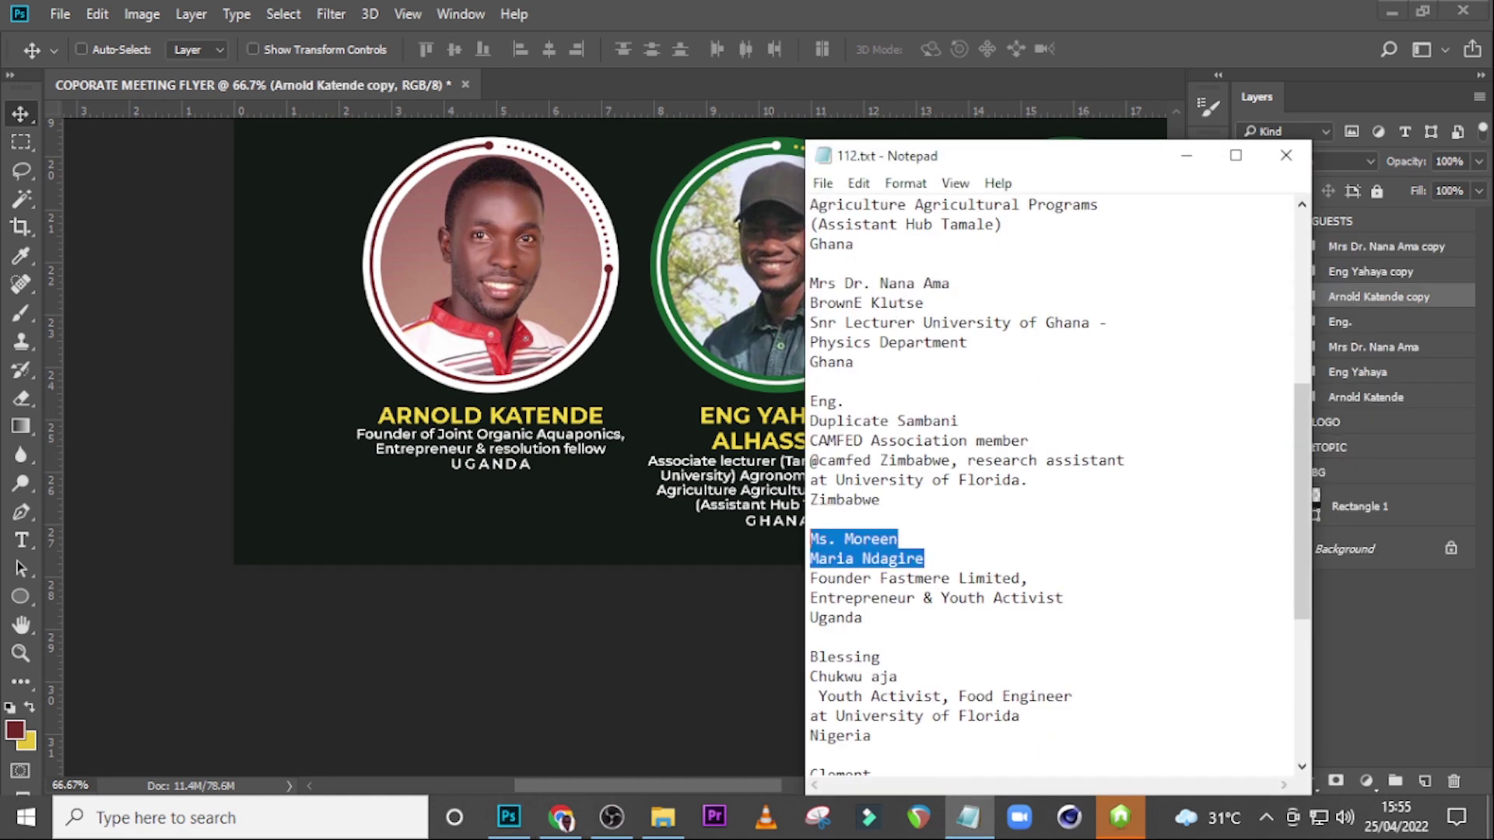
double_click(1369, 296)
key(ctrl+v)
key(Return)
Step: Replace the fifth guest's name and description with the notes texts, including "Founder Fastmere Limited, Entrepreneur & Youth Activist", and nudge the text down
click(1289, 297)
double_click(1320, 416)
key(ctrl+v)
key(Down)
key(Down)
key(Down)
key(Down)
key(Down)
key(Down)
double_click(1321, 373)
key(ctrl+v)
click(1289, 297)
Step: Rename the second group of the second row for the sixth guest
double_click(1369, 272)
key(ctrl+v)
key(Return)
click(1248, 296)
click(1249, 296)
Step: Place photo 7 in the fifth guest's circular frame, scaled and nudged to centre the face
click(1289, 297)
key(Return)
click(967, 579)
key(ctrl+t)
key(ctrl+minus)
key(ctrl+minus)
drag(552, 423, 552, 388)
key(Right)
key(Right)
key(Right)
key(Right)
key(Right)
key(Right)
key(Right)
key(Return)
Step: Recolour the fifth guest's portrait frame with a white solid arc and a green Ellipse 1 outer ring
scroll(757, 540, up, 1)
click(1370, 689)
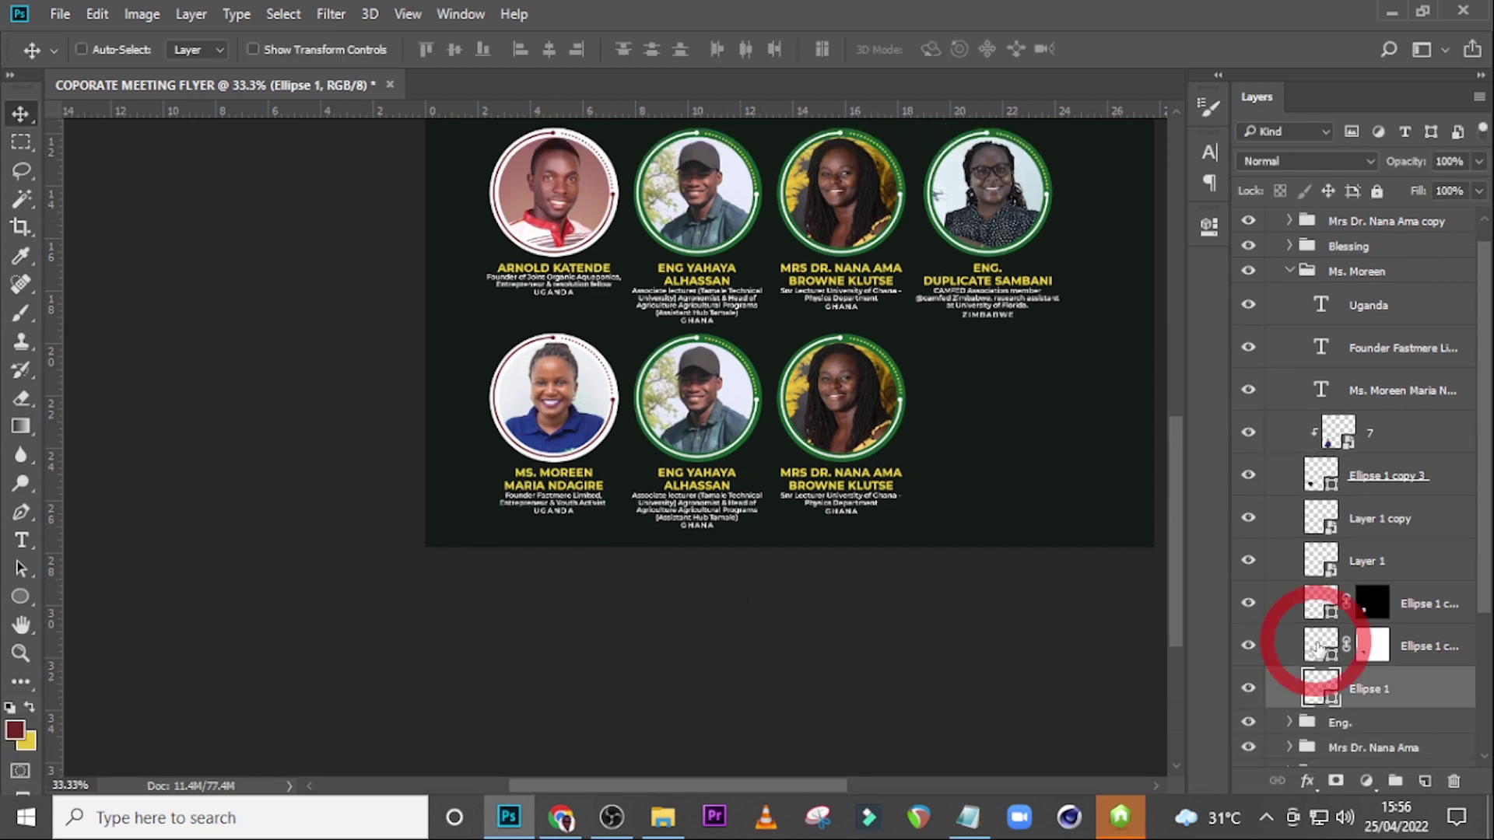
click(1428, 646)
click(21, 596)
click(279, 50)
click(186, 165)
double_click(1321, 688)
click(901, 207)
click(1067, 385)
Step: Make the fifth guest's dotted arc yellow and apply the white Color Overlay style to the arc's end dots
click(1321, 605)
click(280, 50)
right_click(1384, 561)
click(978, 678)
Step: Delete the old photo from the sixth guest's group and replace the description with "Youth Activist, Food Engineer at University of Florida"
click(1289, 271)
click(1374, 433)
key(Delete)
key(ctrl+c)
double_click(1321, 347)
key(ctrl+v)
Step: Move the sixth guest's country line up to sit just below the shorter description
click(1374, 304)
key(shift+Up)
key(shift+Up)
key(shift+Up)
key(shift+Up)
Step: Replace the sixth guest's name with the notes text and the country with "Nigeria"
drag(810, 360, 898, 381)
key(ctrl+c)
double_click(1321, 389)
key(ctrl+v)
key(BackSpace)
drag(810, 439, 874, 439)
double_click(1321, 304)
key(ctrl+v)
Step: Place photo 8 above Ellipse 1 copy 3 in the sixth guest's group and scale it to the circular frame
click(1386, 434)
click(663, 817)
mouse_move(700, 389)
mouse_down()
mouse_move(533, 812)
mouse_move(781, 357)
mouse_up()
key(ctrl+t)
click(1386, 475)
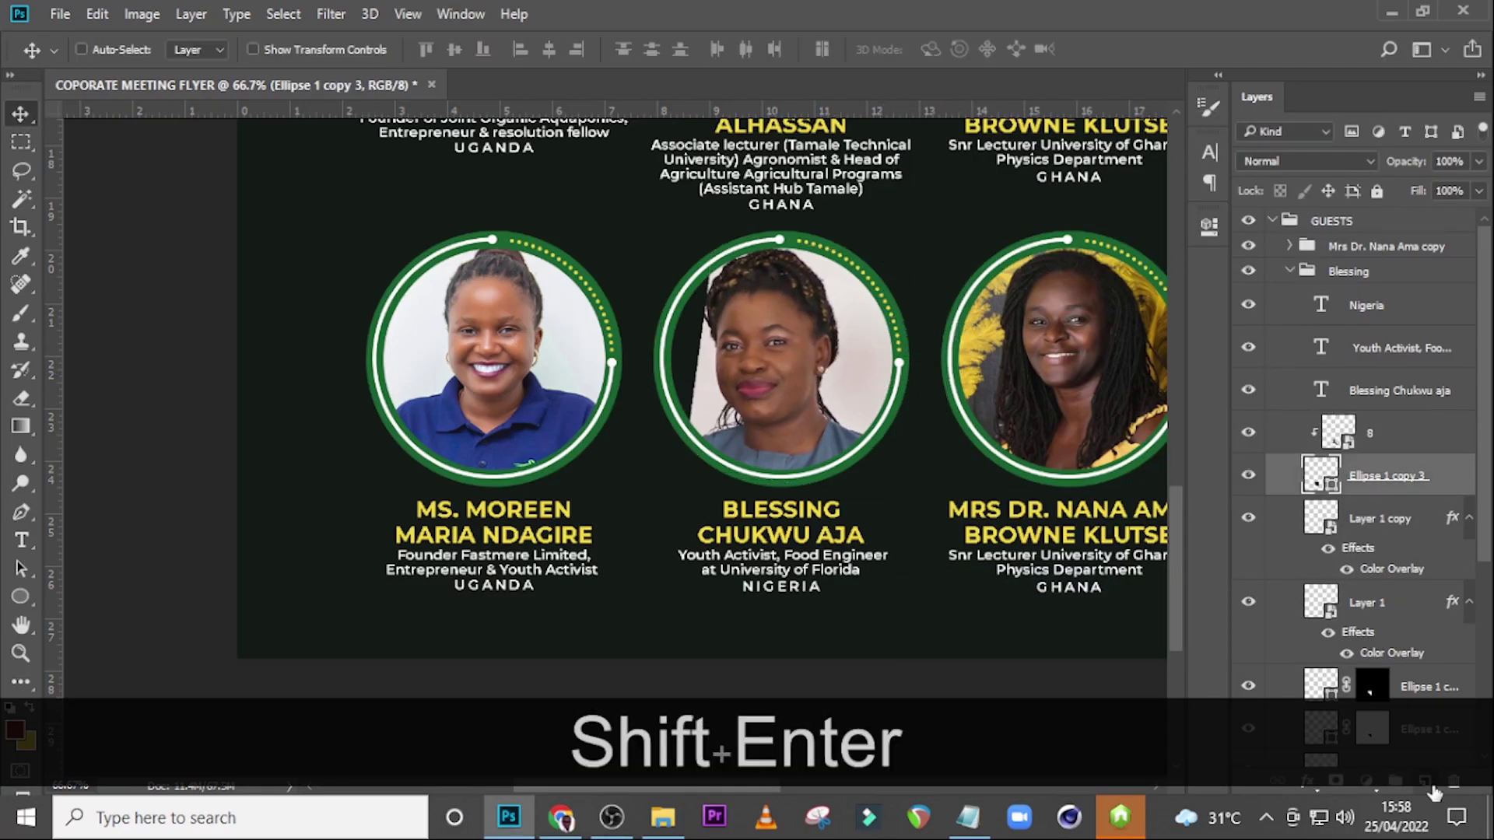
Step: Brush over the uncovered edge beside the sixth guest's photo inside the circular frame, on a new layer
click(1424, 781)
key(b)
drag(683, 329, 700, 412)
Step: Rename the newest duplicated guest group after the seventh guest and replace its name text with the one from the notes
click(663, 817)
double_click(1386, 247)
key(ctrl+v)
double_click(1321, 364)
key(ctrl+v)
Step: Replace the seventh guest's description with "Environmentalist" copied from the notes
click(968, 816)
mouse_move(810, 480)
mouse_down()
mouse_move(872, 500)
mouse_move(810, 519)
mouse_up()
key(ctrl+c)
double_click(1321, 322)
key(ctrl+v)
click(1387, 285)
Step: Delete the old photo from the seventh guest's group, place photo 9 above Ellipse 1 copy 3 and clip it to the ellipse
click(663, 816)
click(1384, 407)
key(Delete)
key(Return)
key(ctrl+alt+g)
Step: Scale photo 9 to the seventh guest's circular frame and nudge it slightly right
key(ctrl+0)
key(ctrl+t)
shift+drag(532, 778, 603, 733)
key(Return)
key(Right)
key(Right)
key(Right)
key(Right)
key(Right)
key(Right)
key(Right)
key(Right)
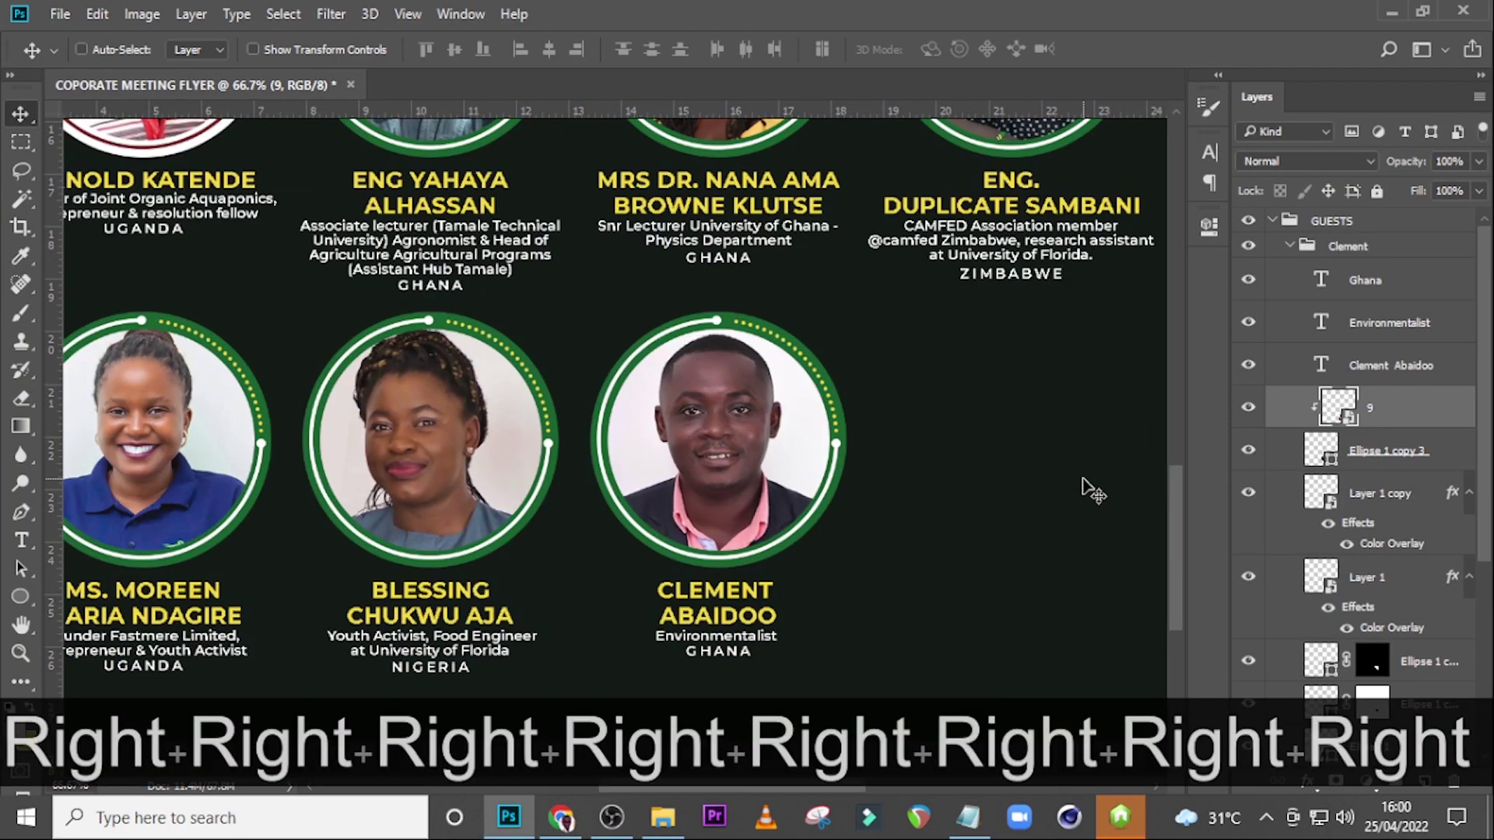
Step: Collapse the GUESTS group and add a "Moderator" text, copied from the notes, in the empty space beside the seventh guest
click(1272, 221)
key(ctrl+0)
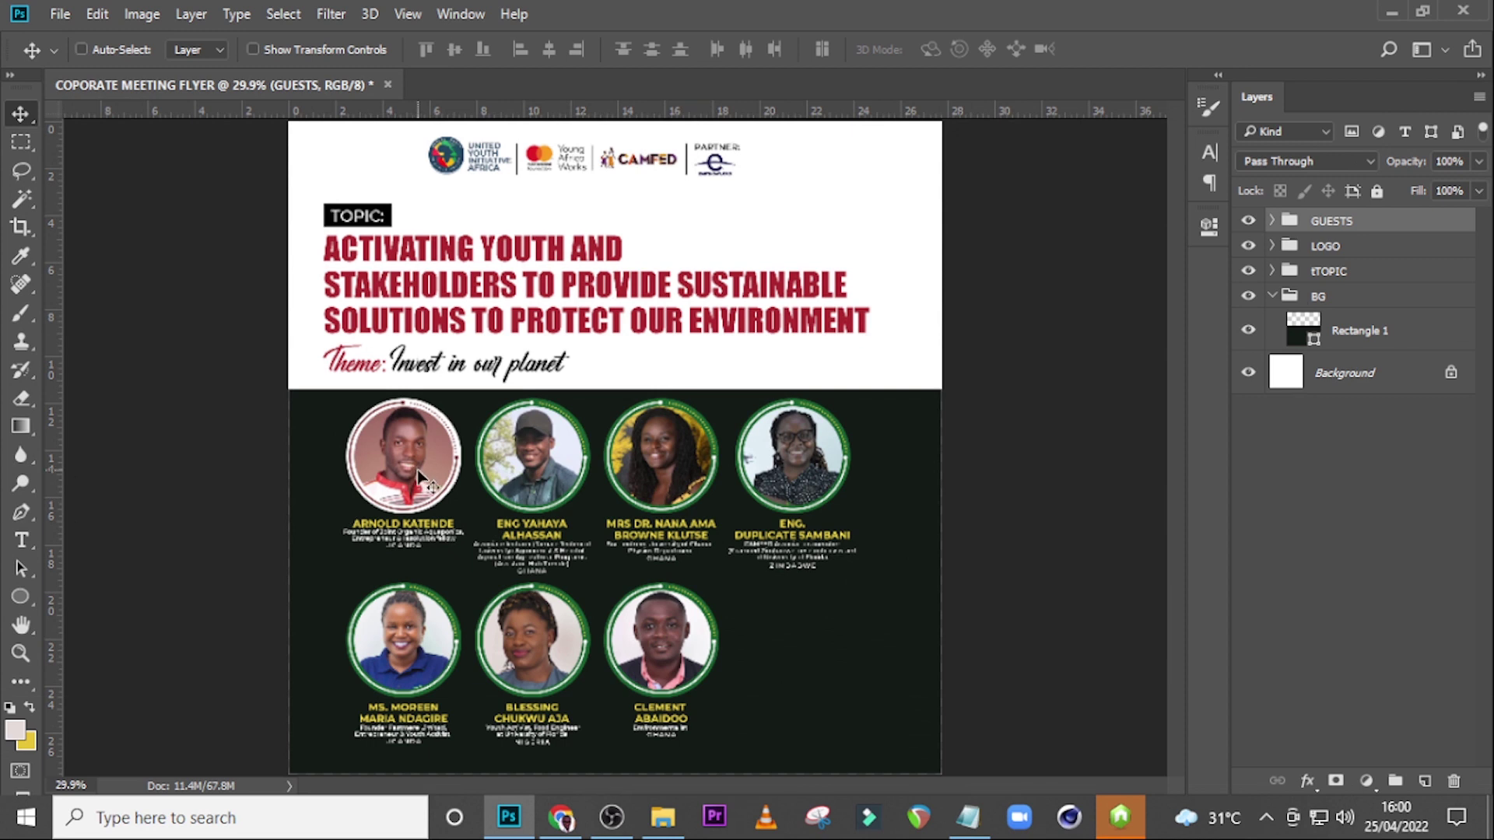
key(t)
click(800, 648)
click(968, 817)
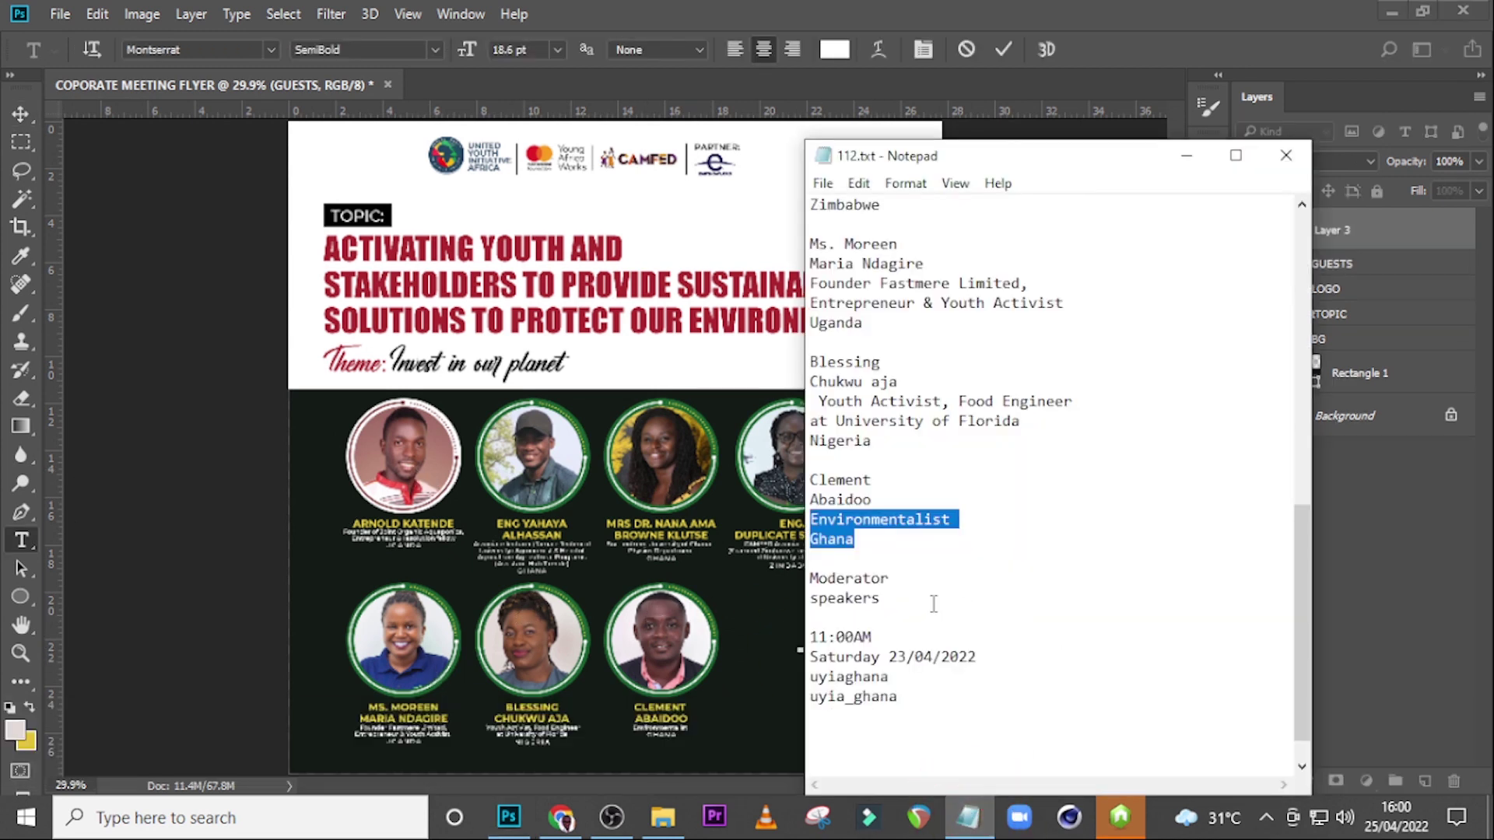
drag(891, 580, 782, 568)
key(ctrl+c)
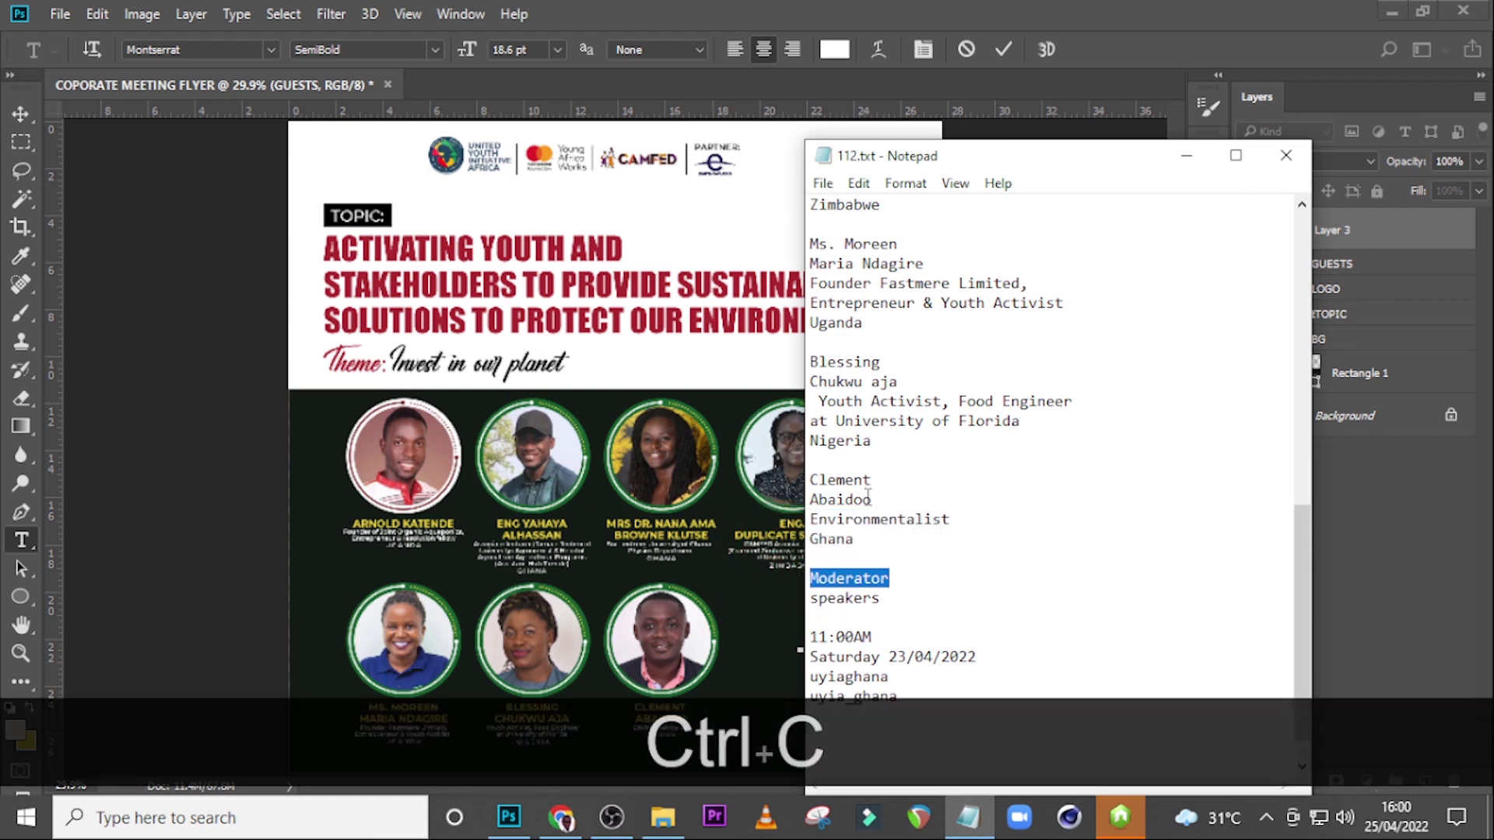
click(1043, 10)
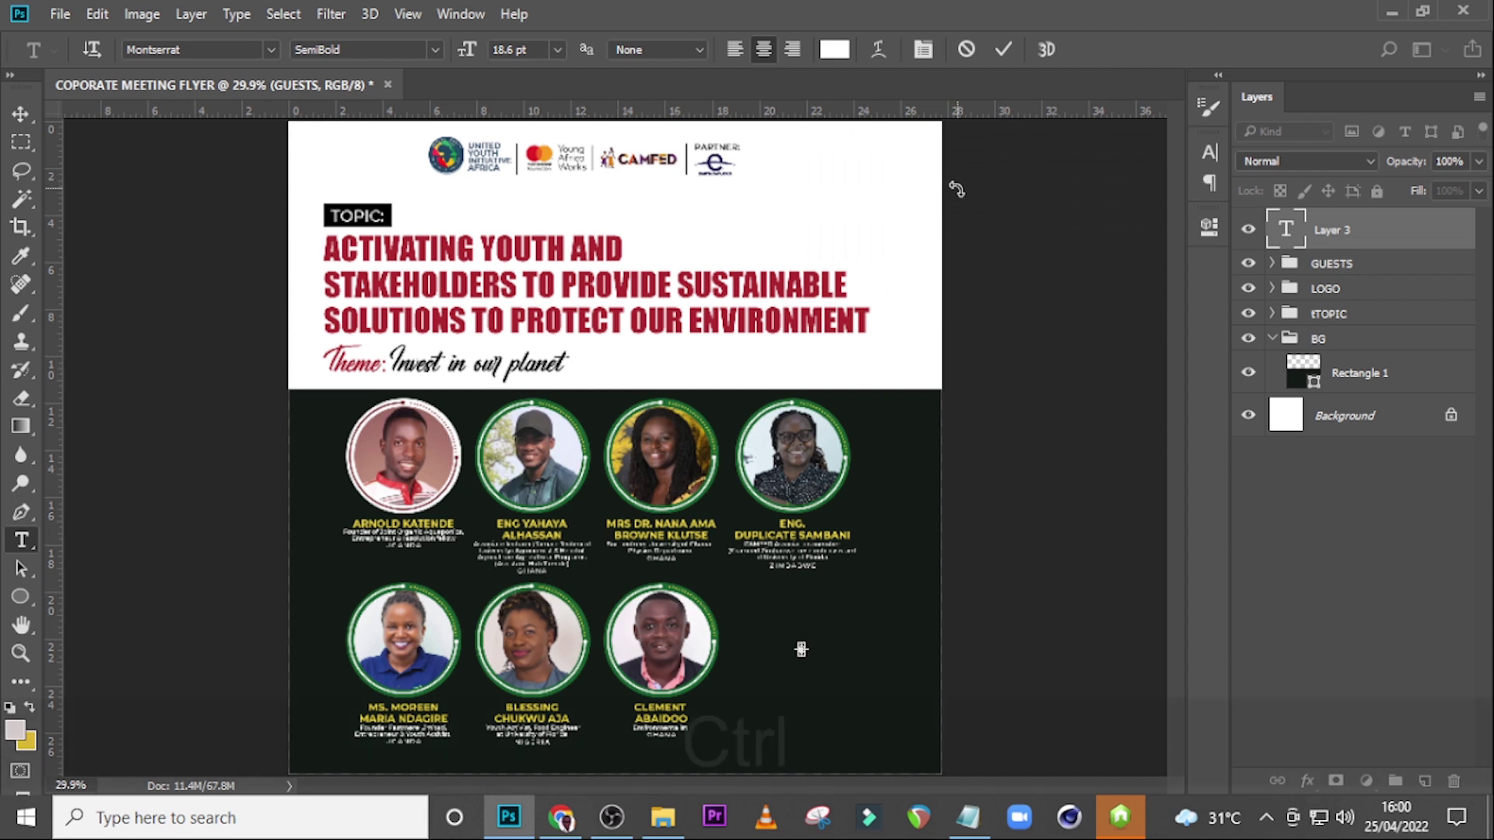
key(ctrl+v)
click(1337, 232)
Step: Format the Moderator text as Montserrat Regular at 25 pt with tracking 0
click(1213, 153)
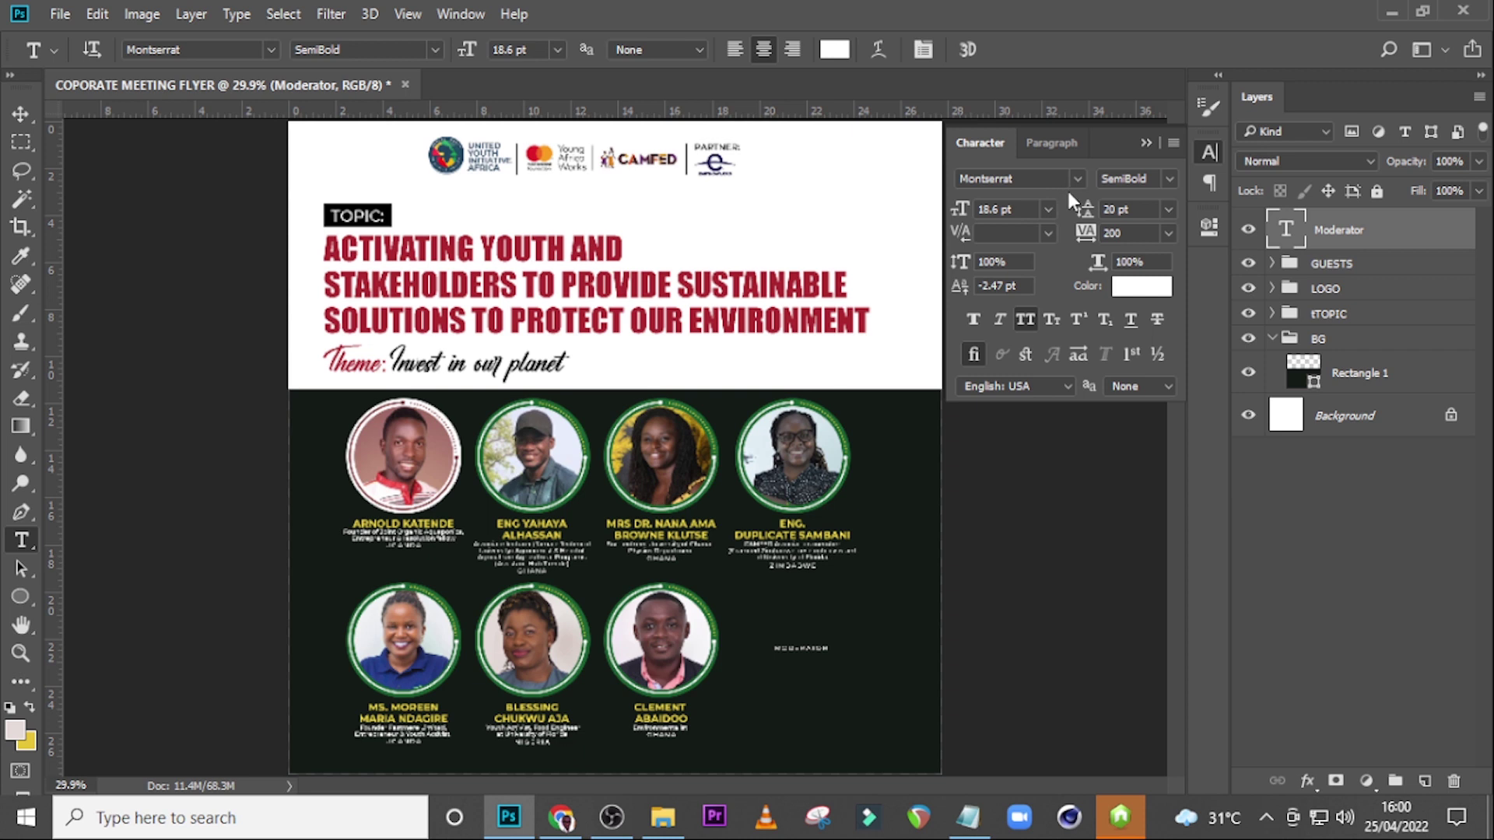
click(1170, 178)
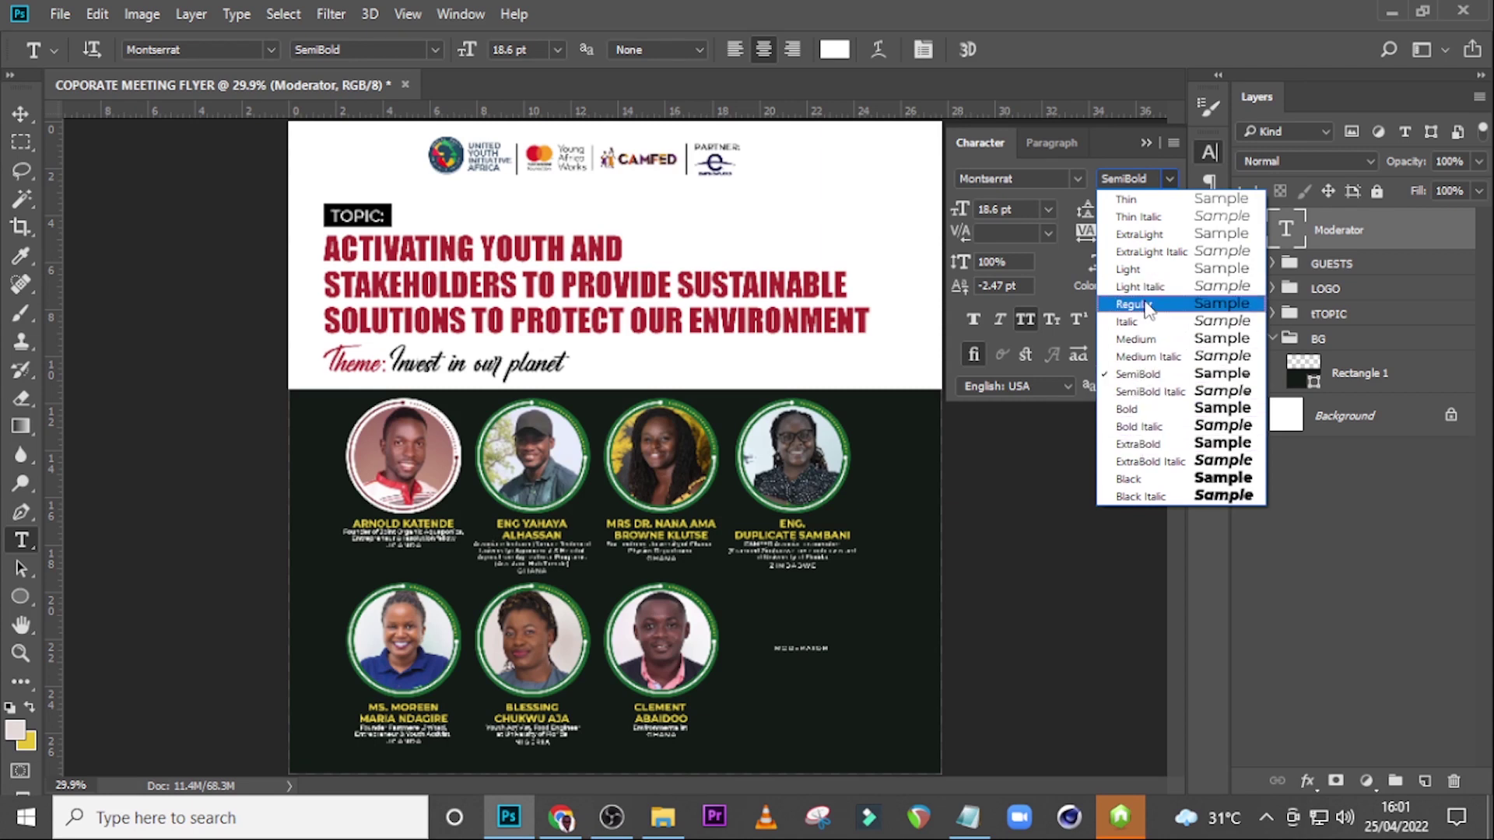
click(1132, 304)
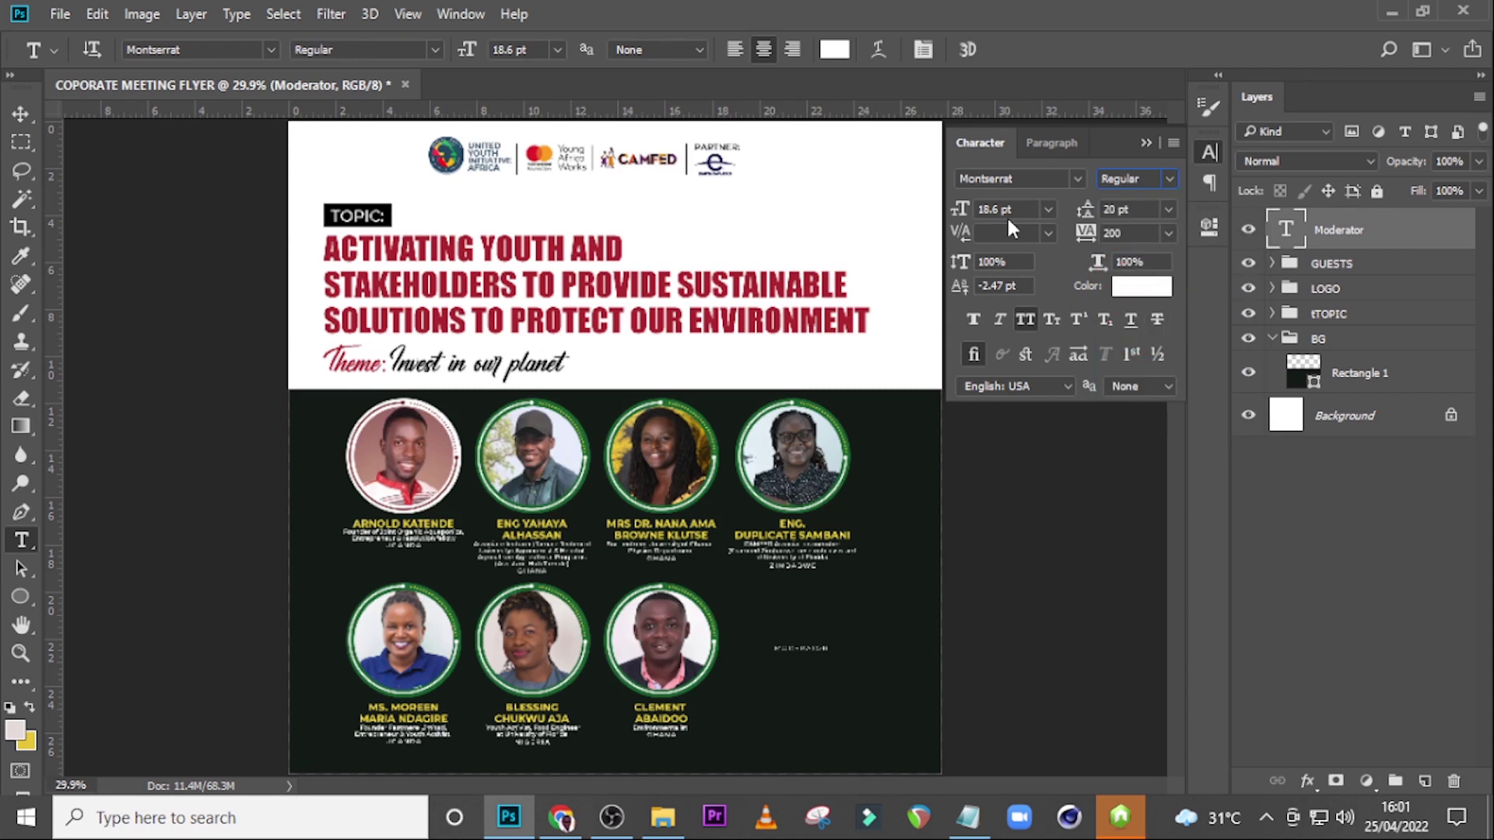
click(965, 209)
text(25)
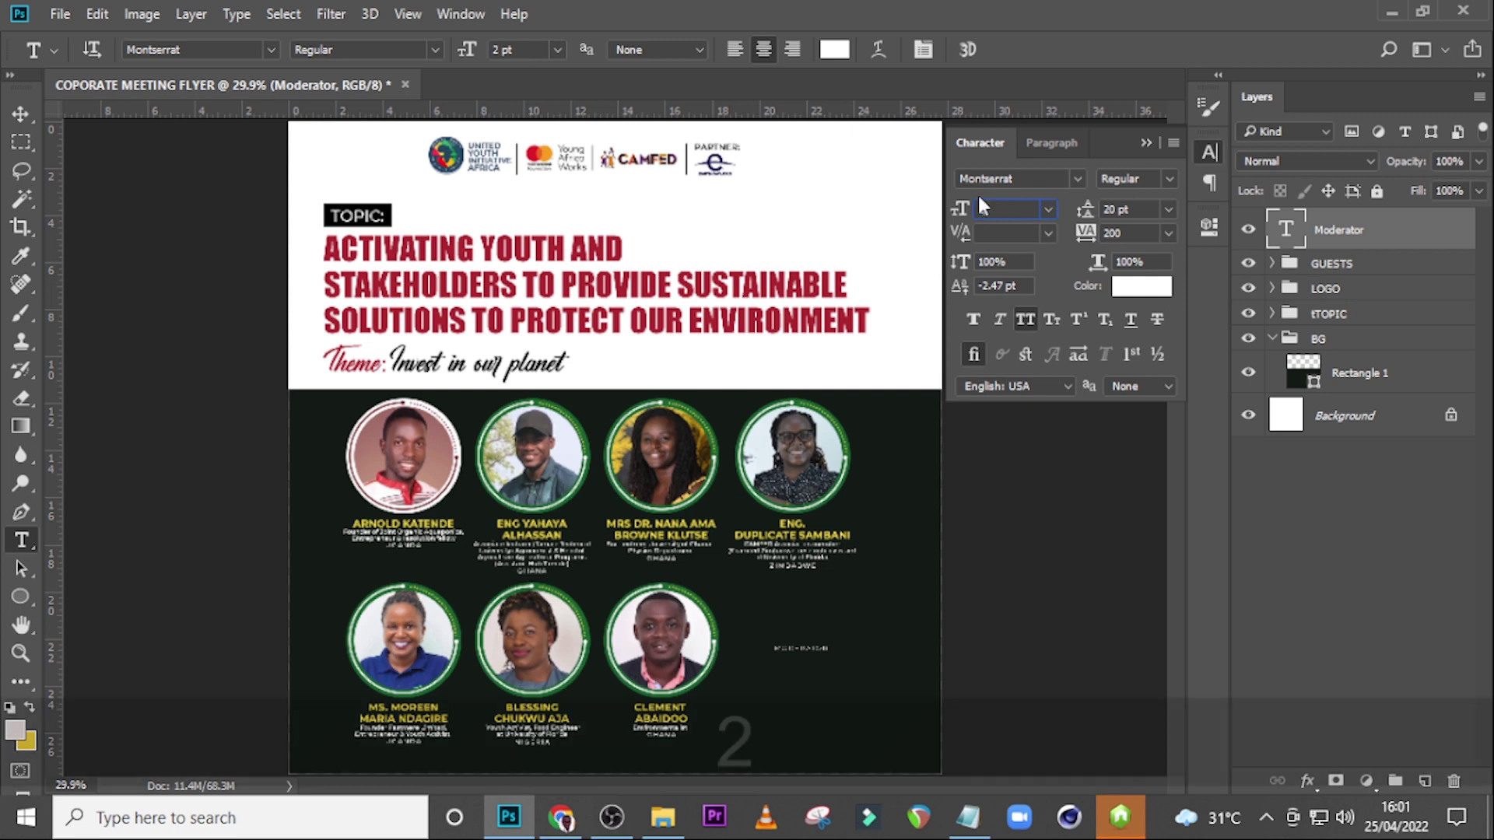
key(Return)
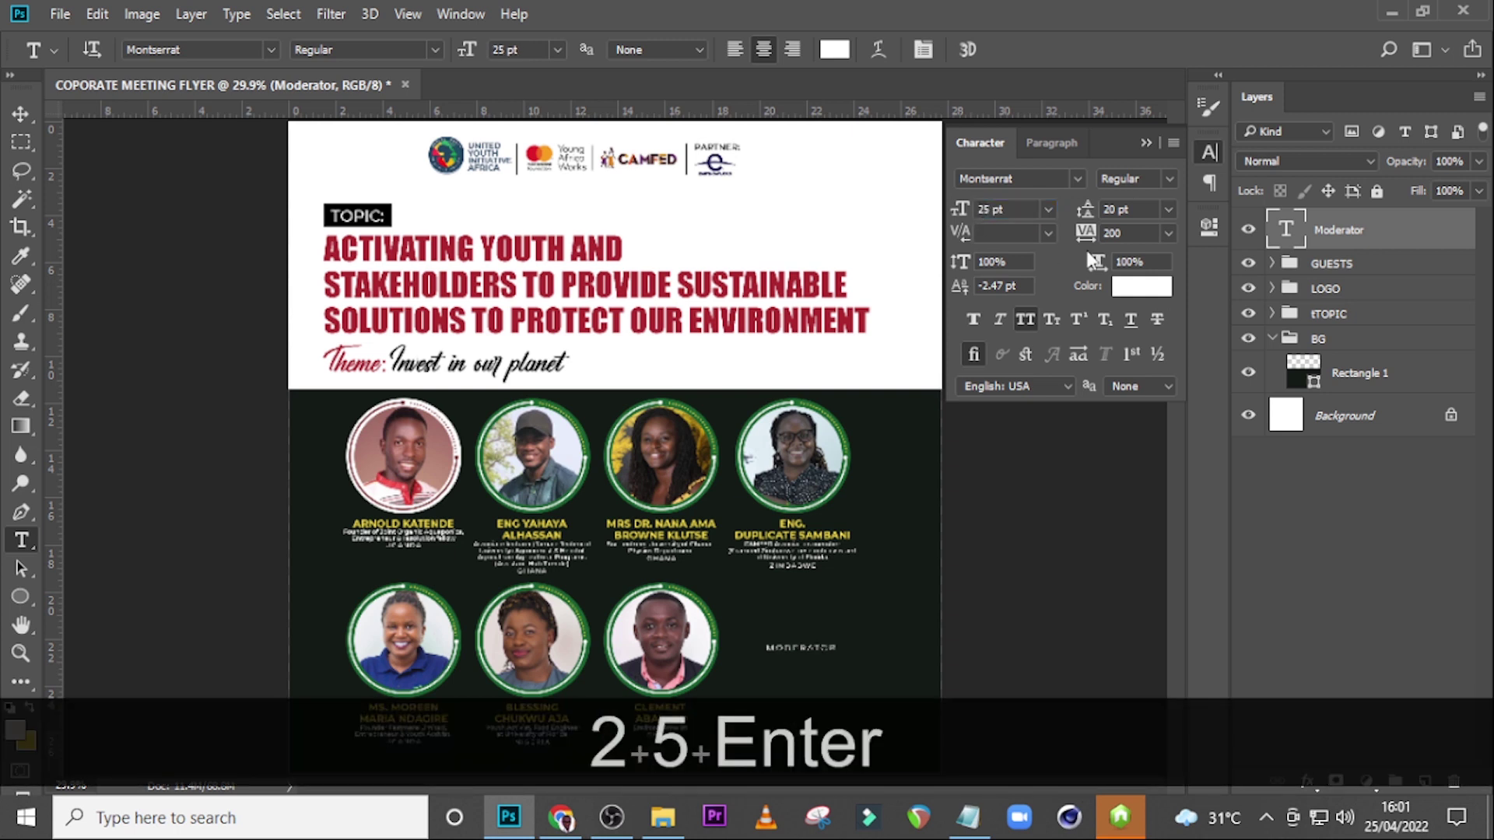
drag(1138, 234, 1039, 232)
text(0)
key(Return)
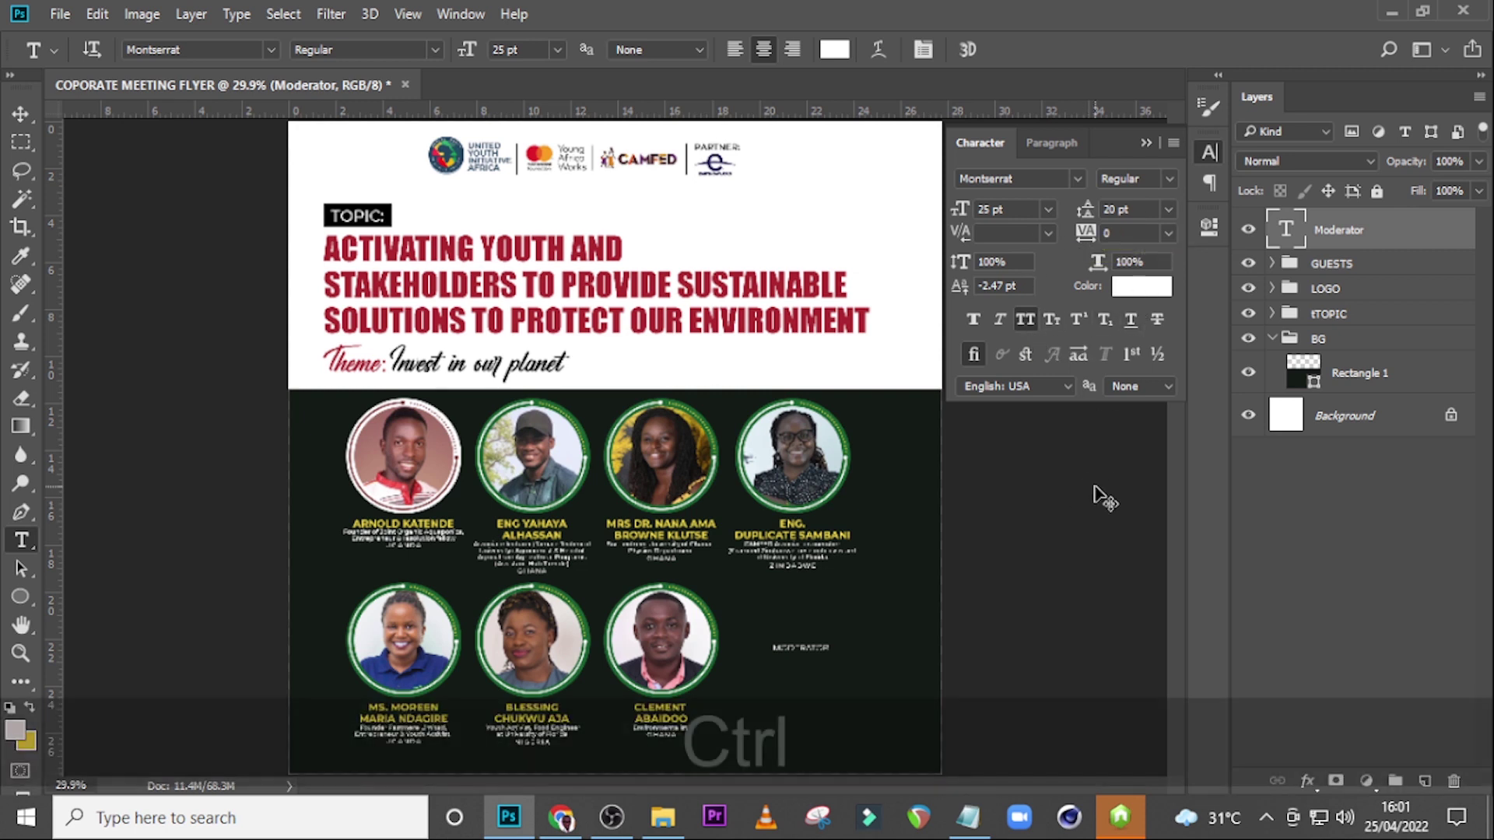
Step: Rotate the Moderator text 90° counter clockwise and move it just left of the first guest's portrait
key(ctrl+t)
right_click(796, 536)
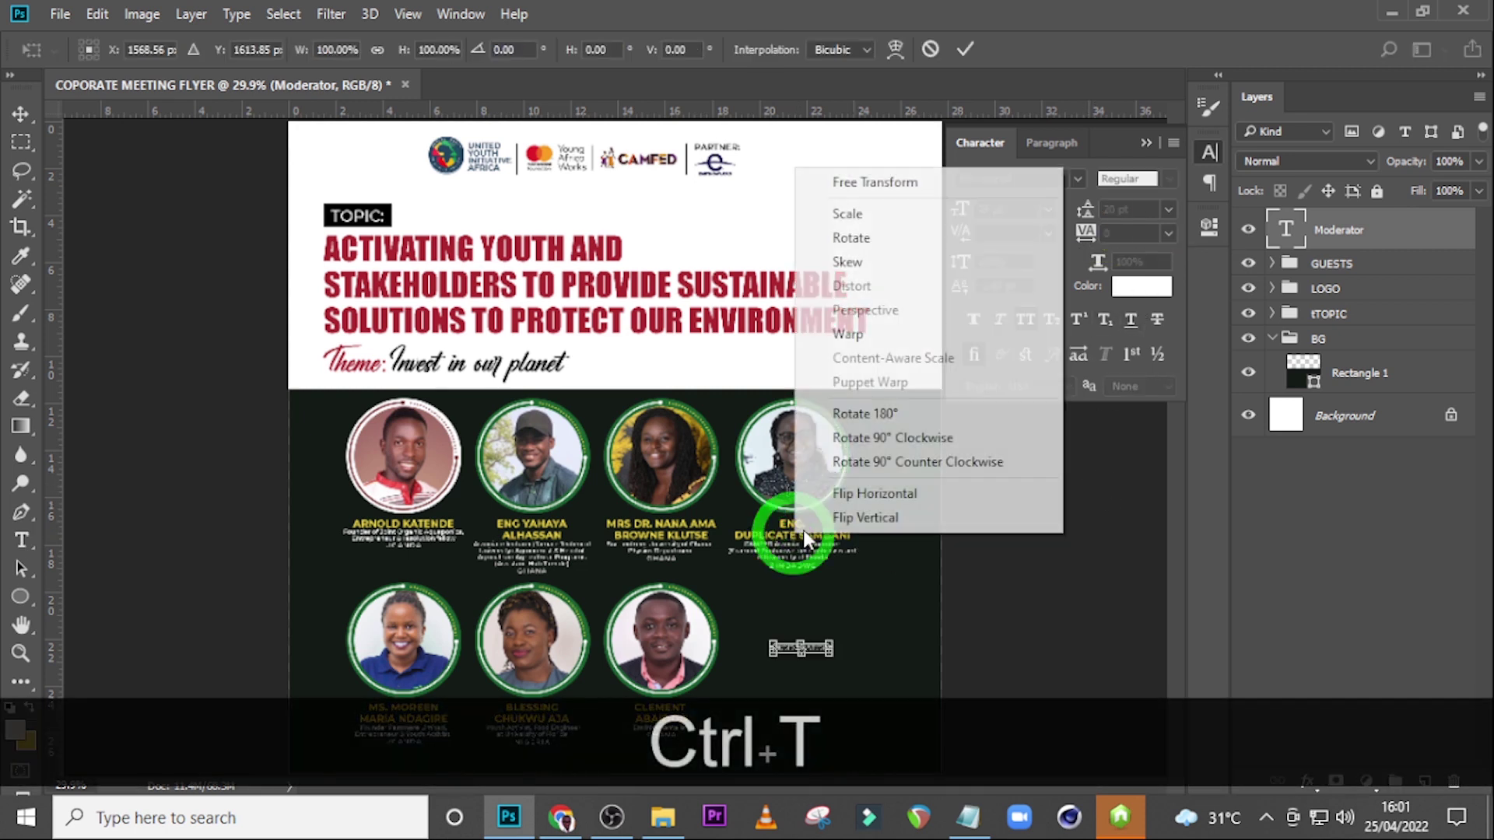
click(888, 464)
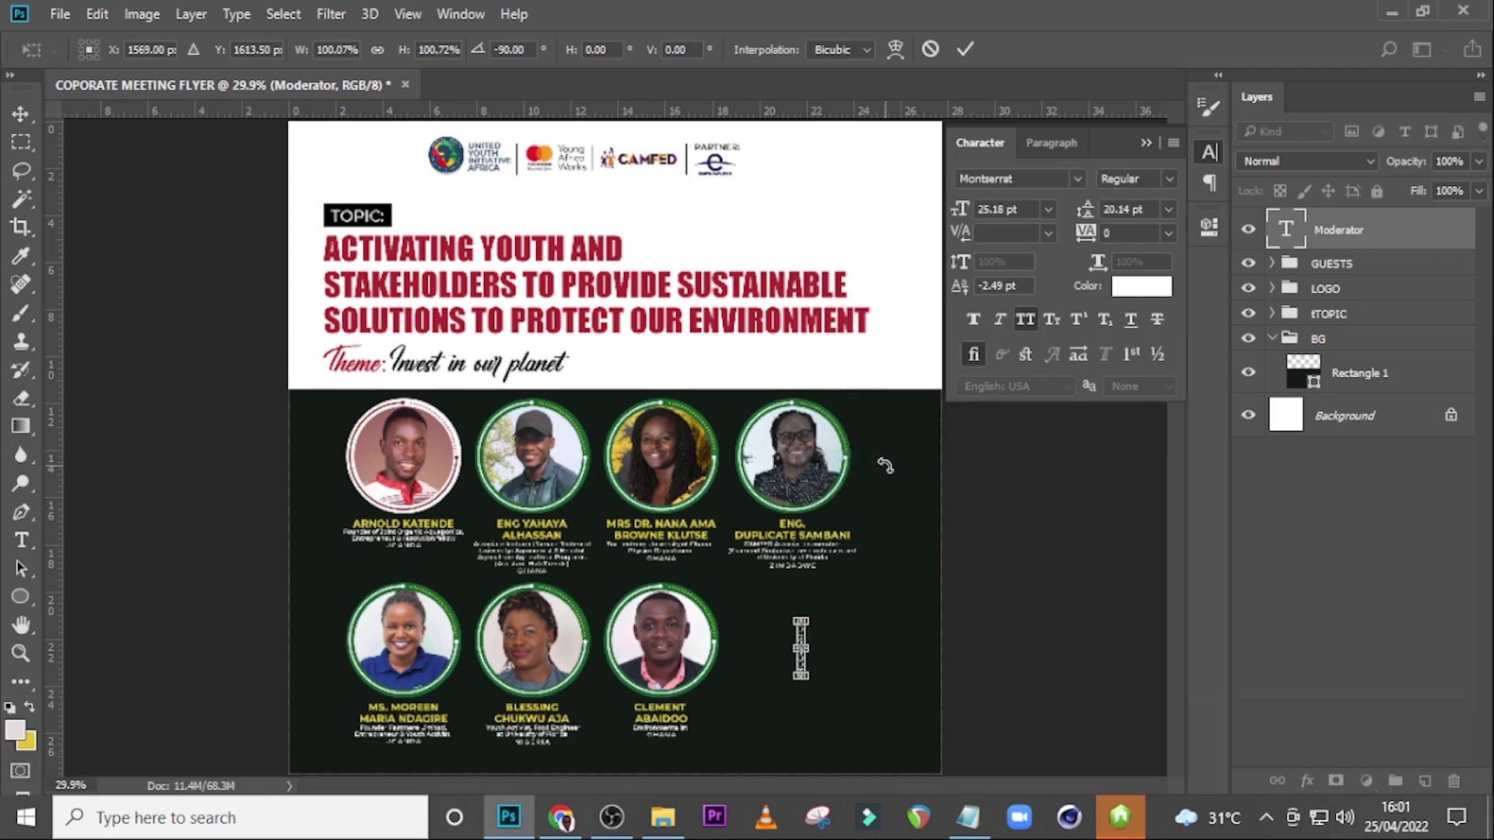
key(Return)
key(b)
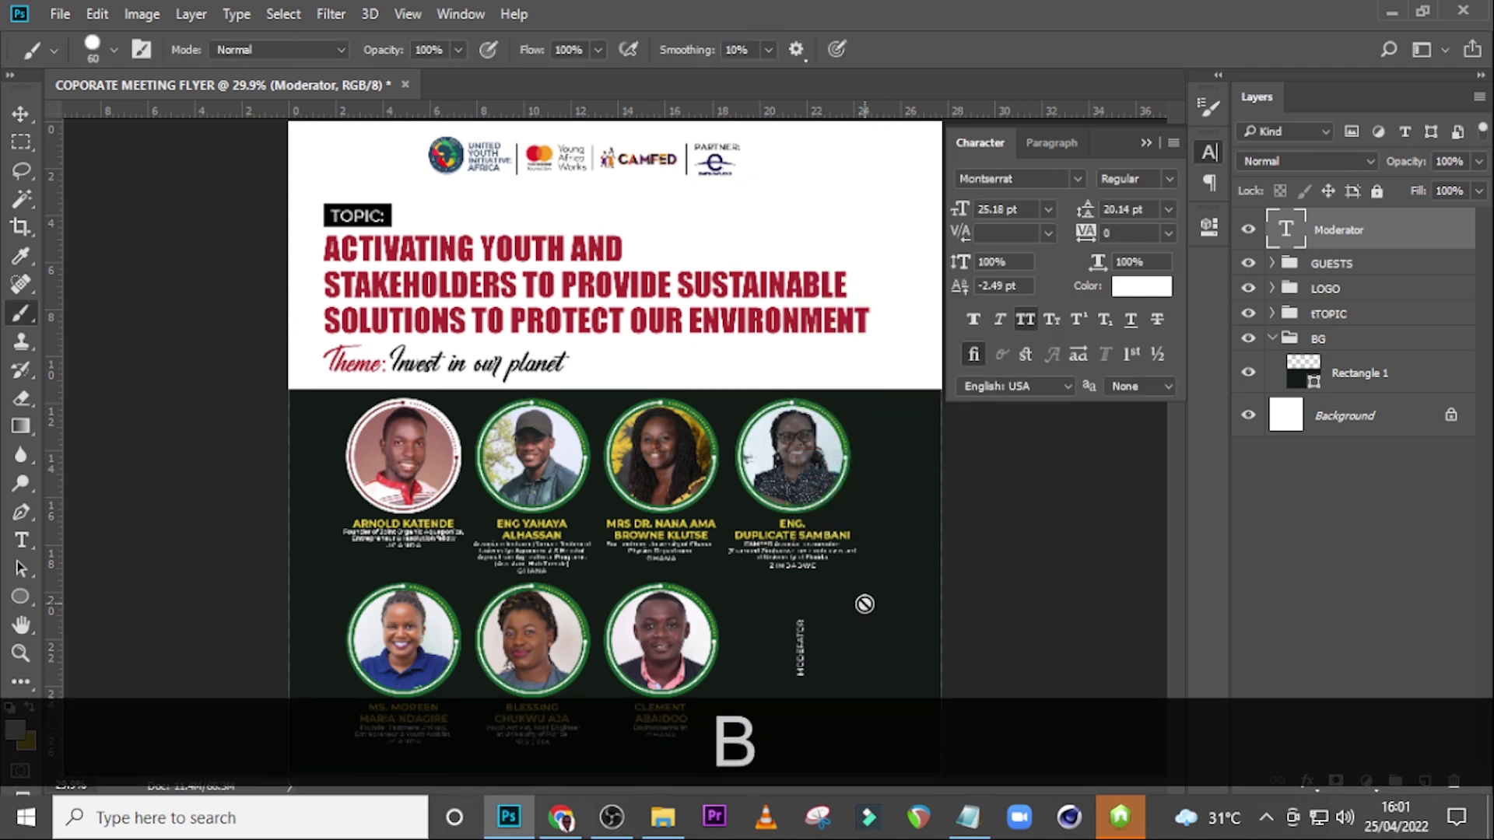
key(v)
drag(823, 649, 416, 412)
Step: Add a horizontal guide through the centre of Ellipse 1 in the first guest's group and show the guides
key(ctrl+equal)
key(ctrl+equal)
key(ctrl+equal)
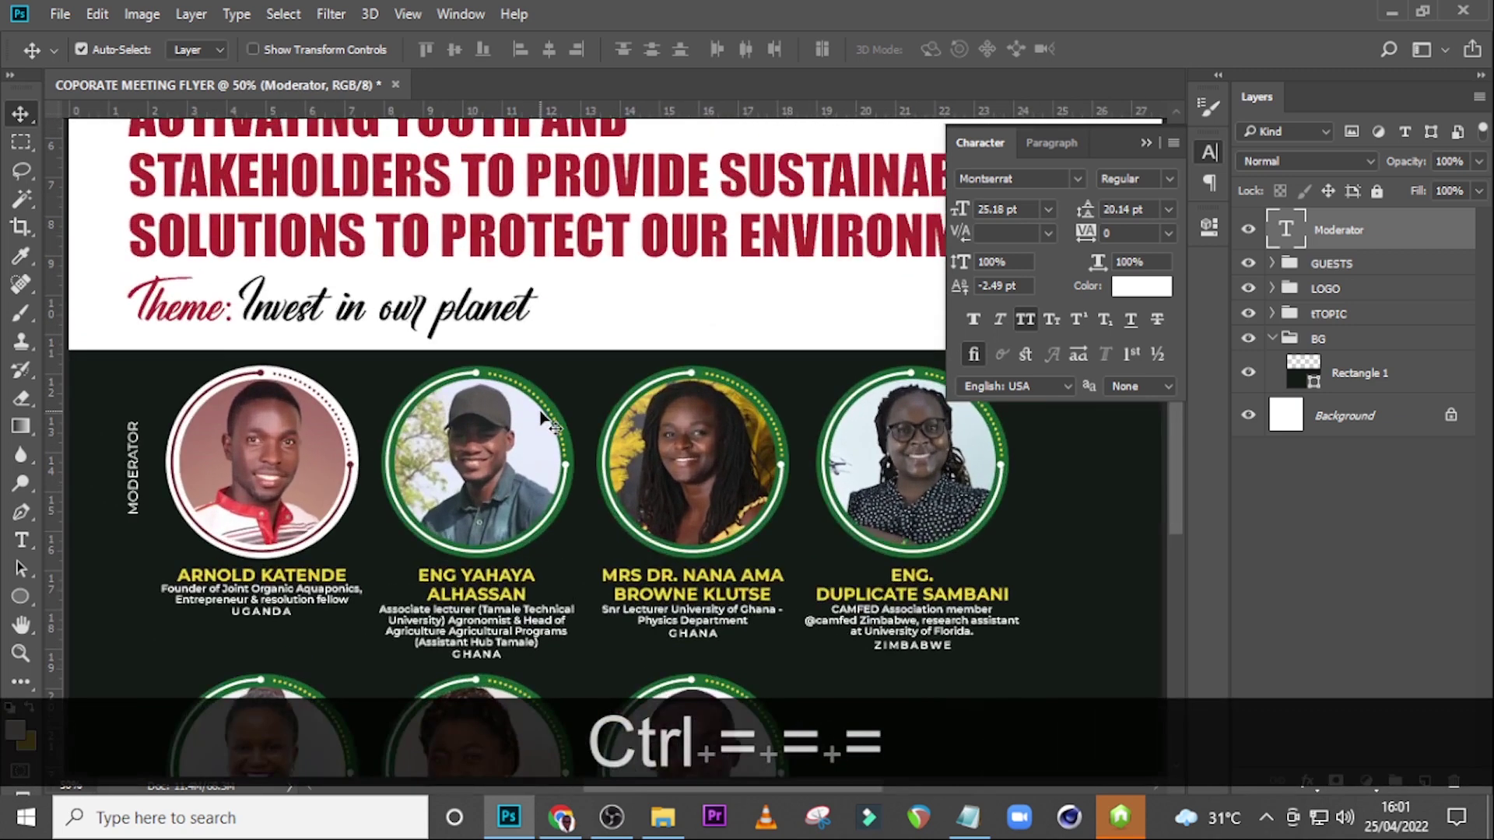
key(ctrl+equal)
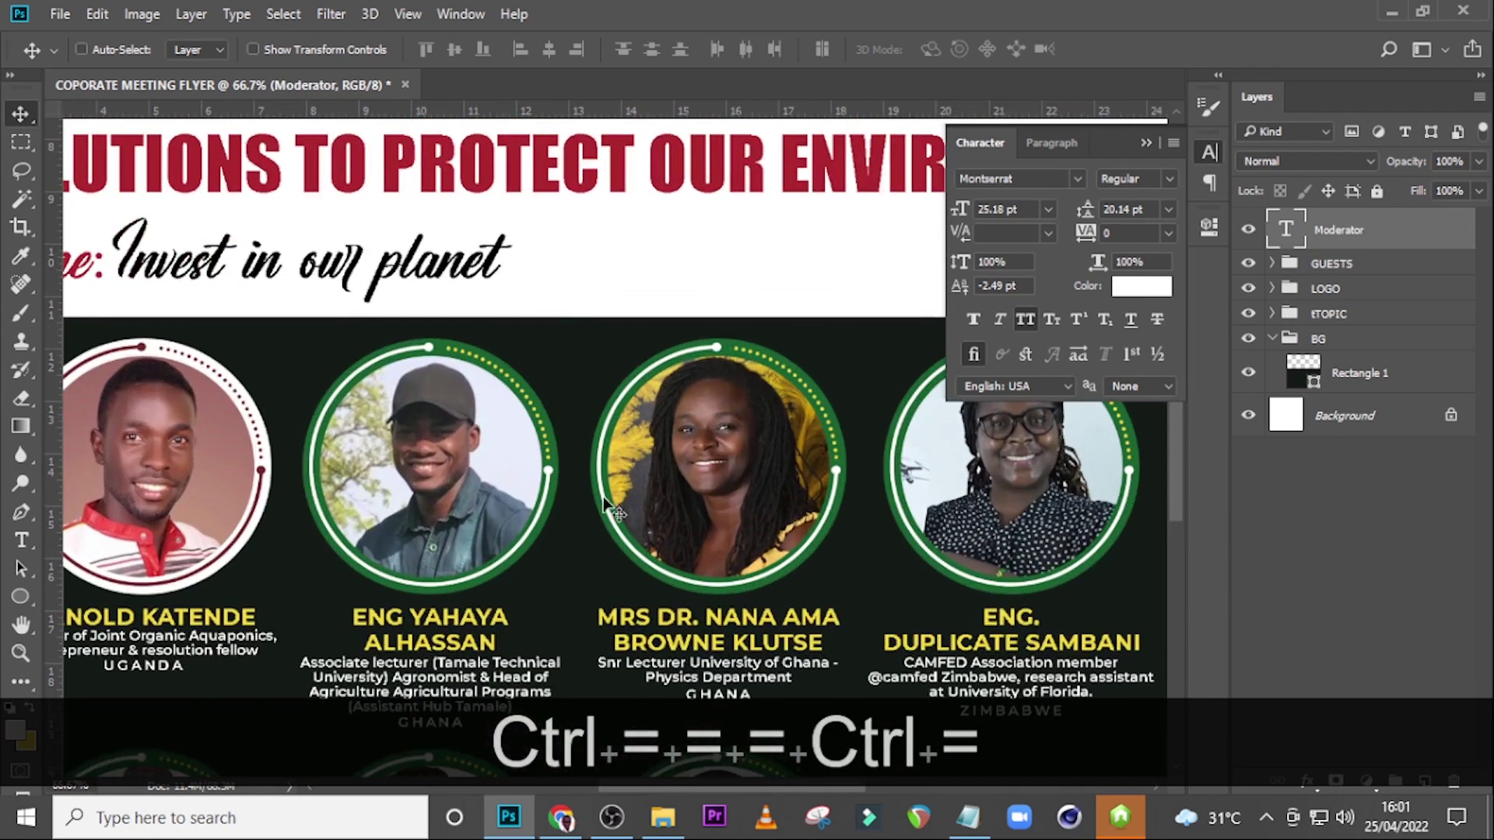
scroll(750, 426, left, 1)
scroll(750, 425, left, 5)
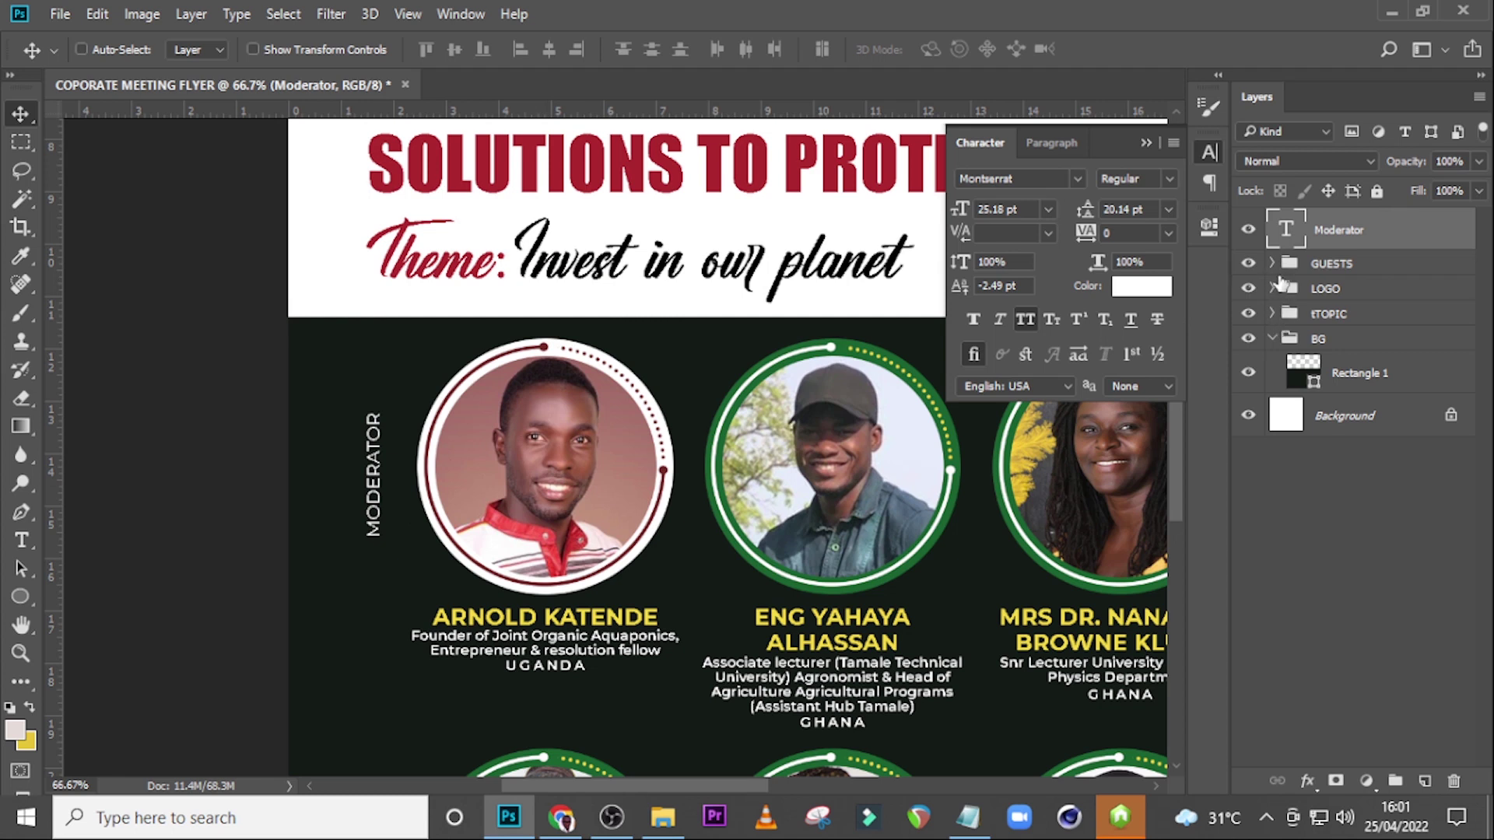
click(1272, 264)
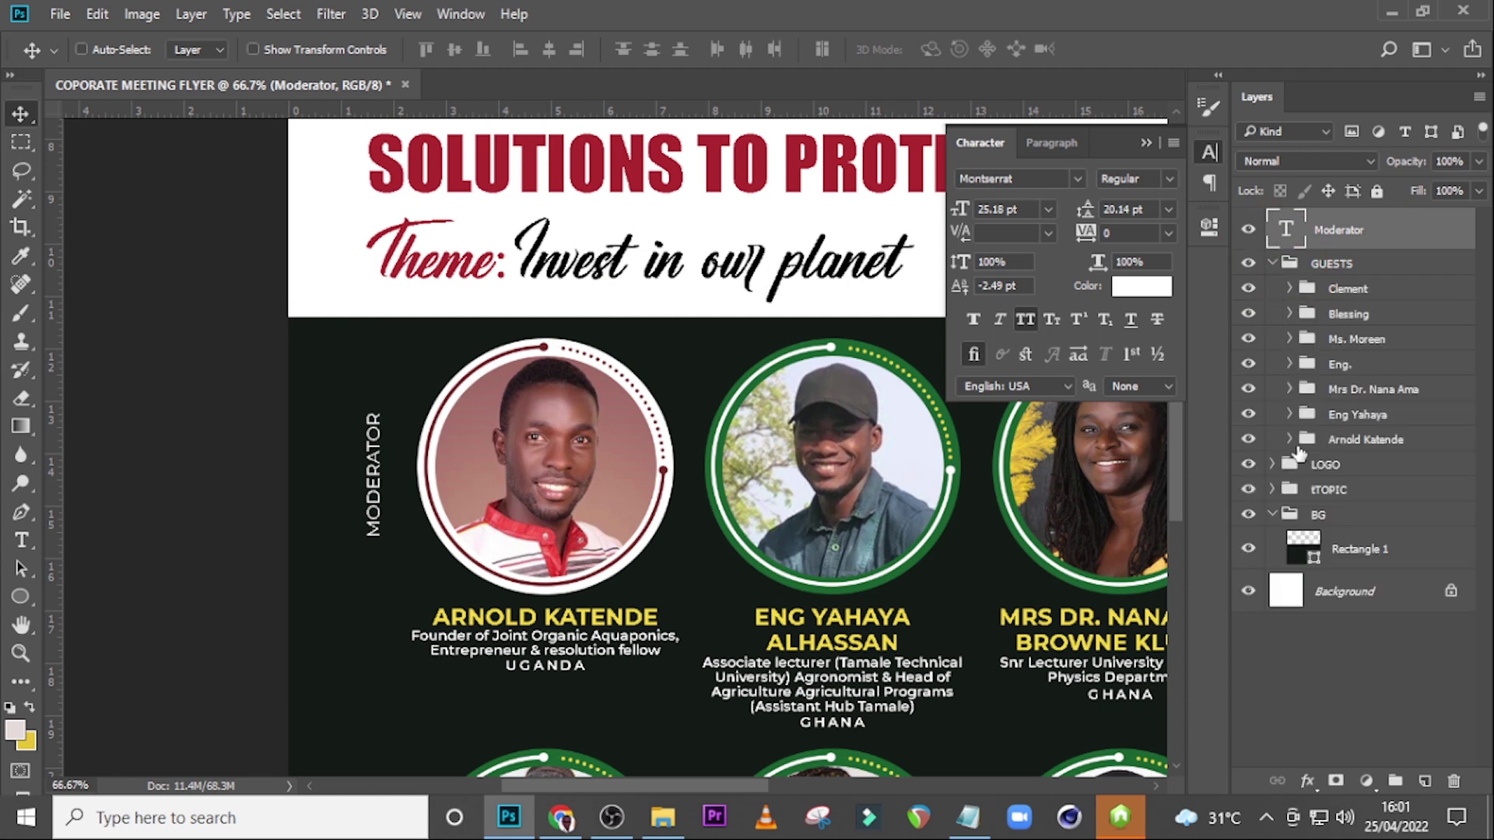
click(1288, 439)
scroll(1340, 462, down, 5)
click(1337, 592)
click(1248, 586)
click(1248, 586)
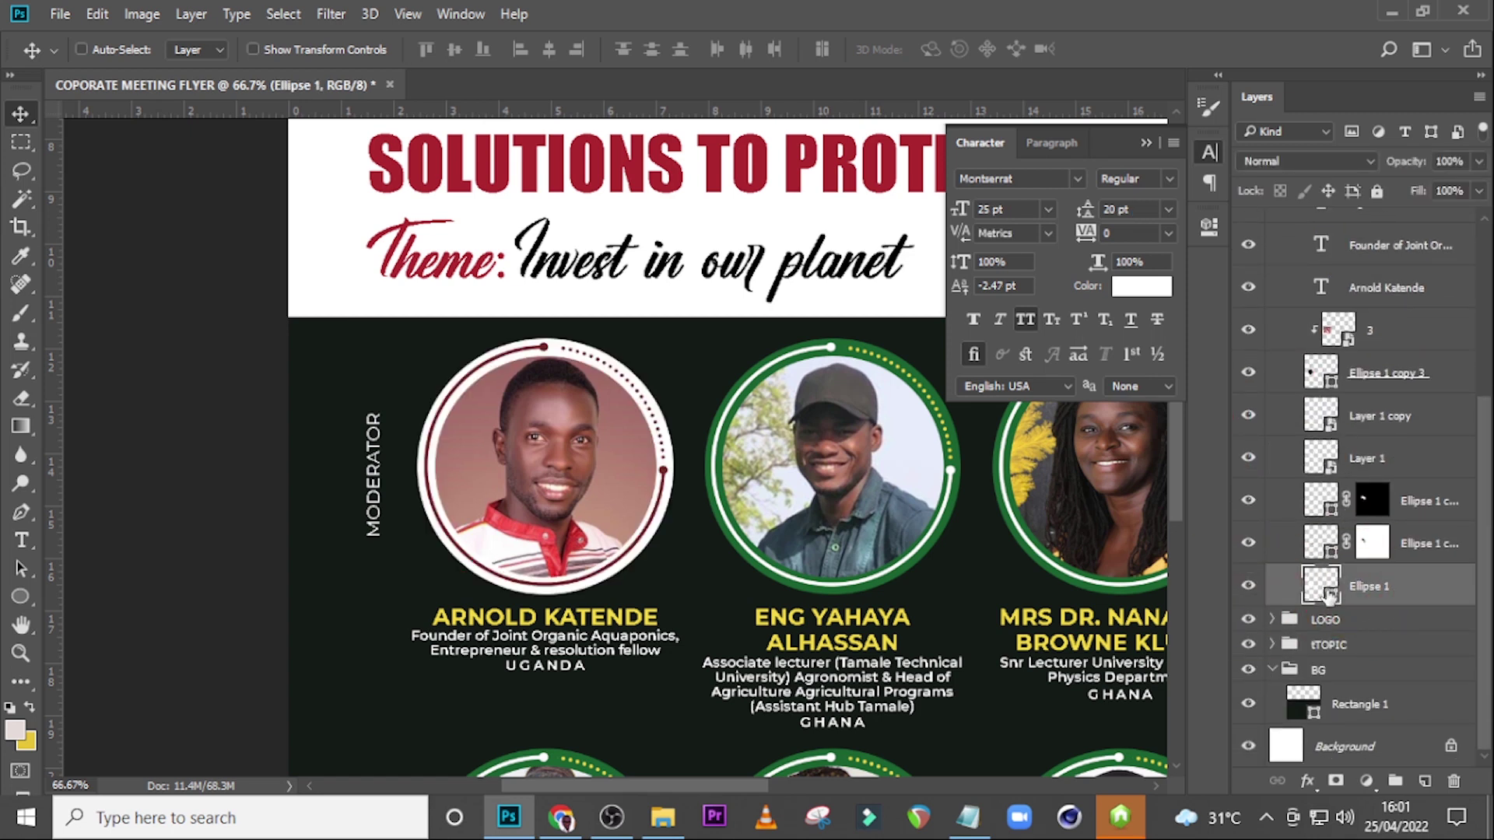
key(ctrl+t)
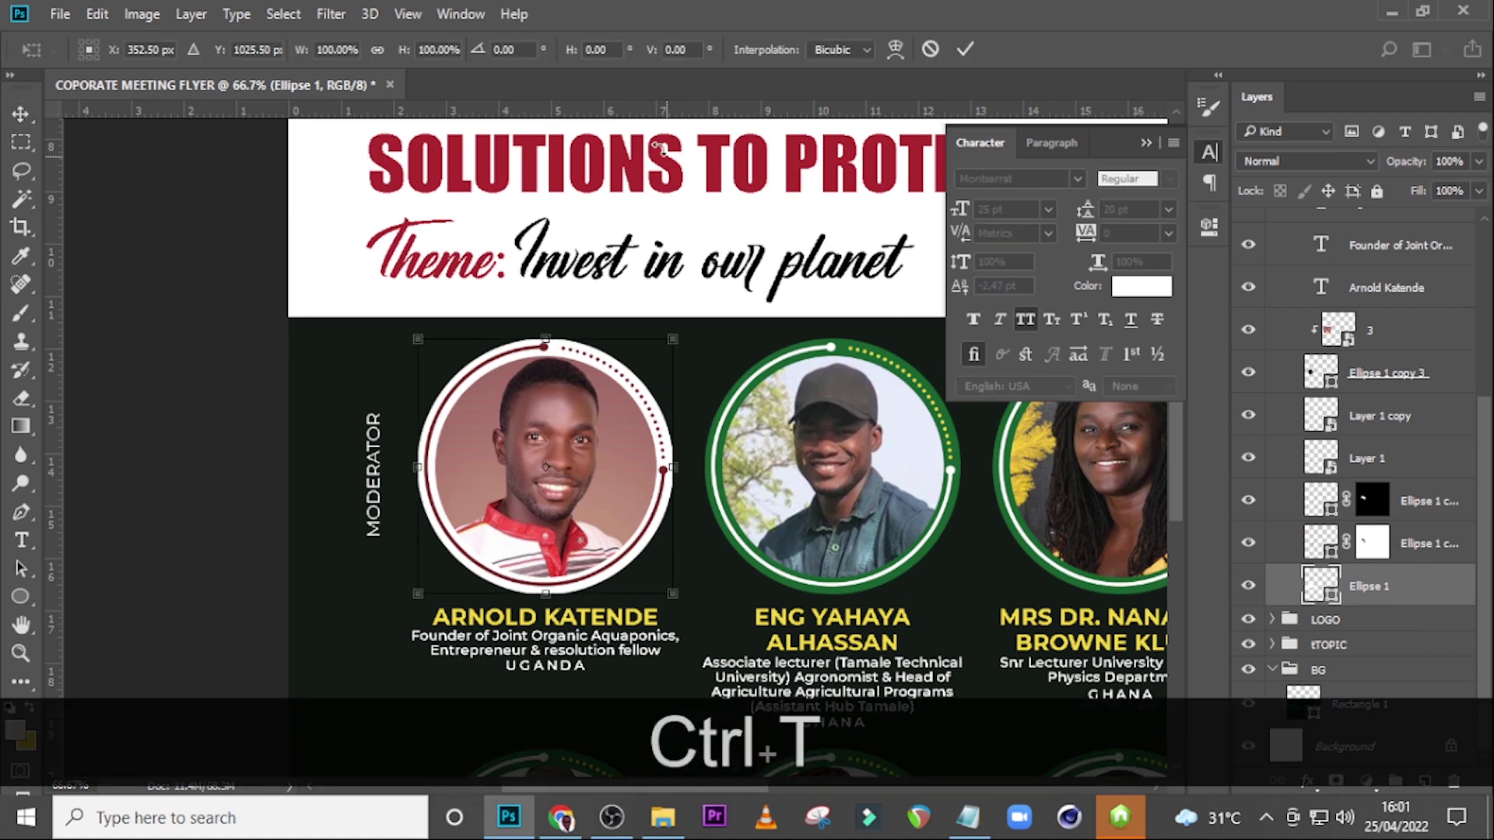
drag(617, 117, 595, 466)
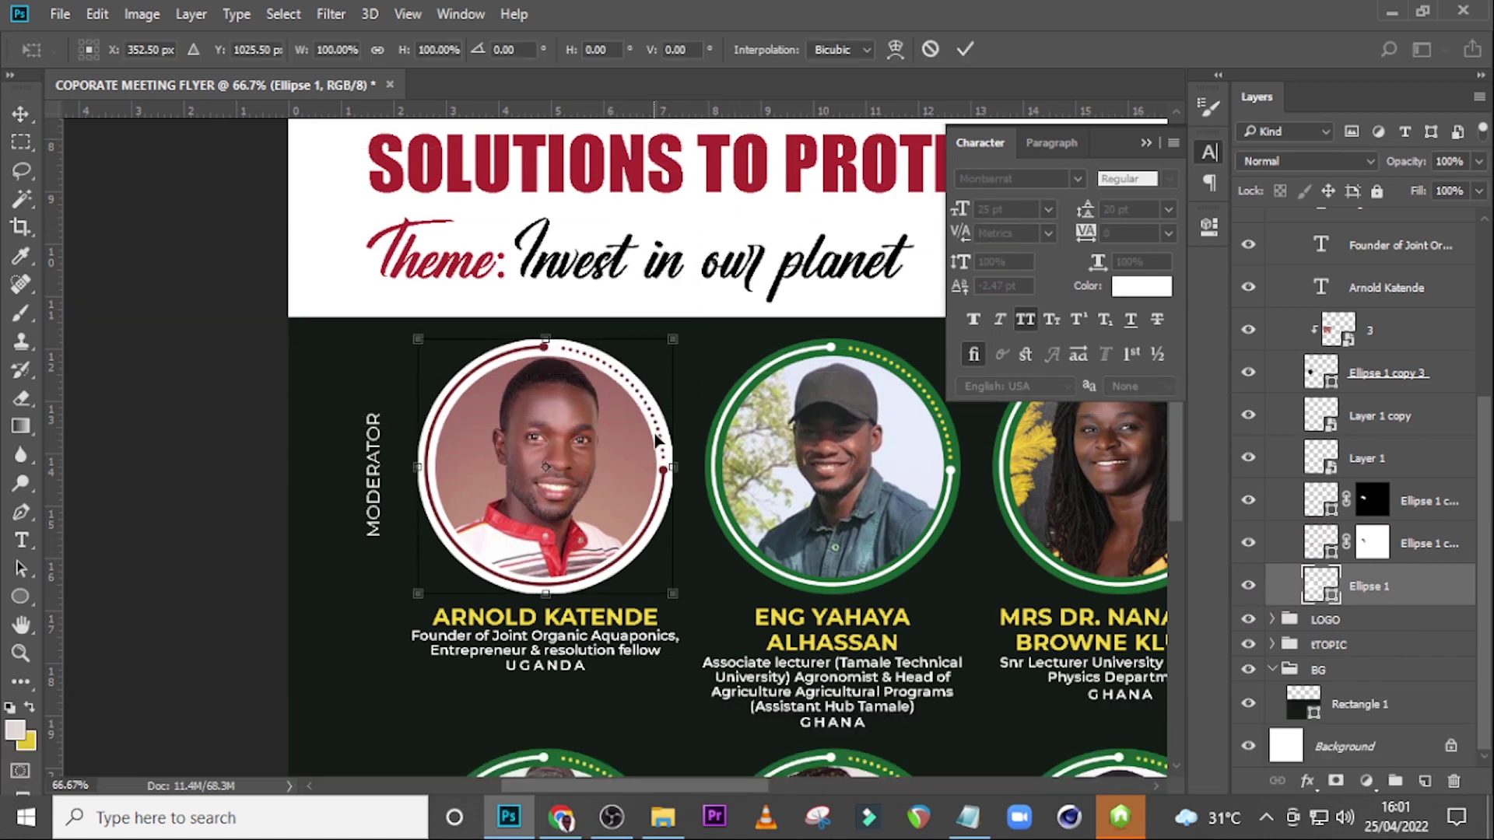
key(Return)
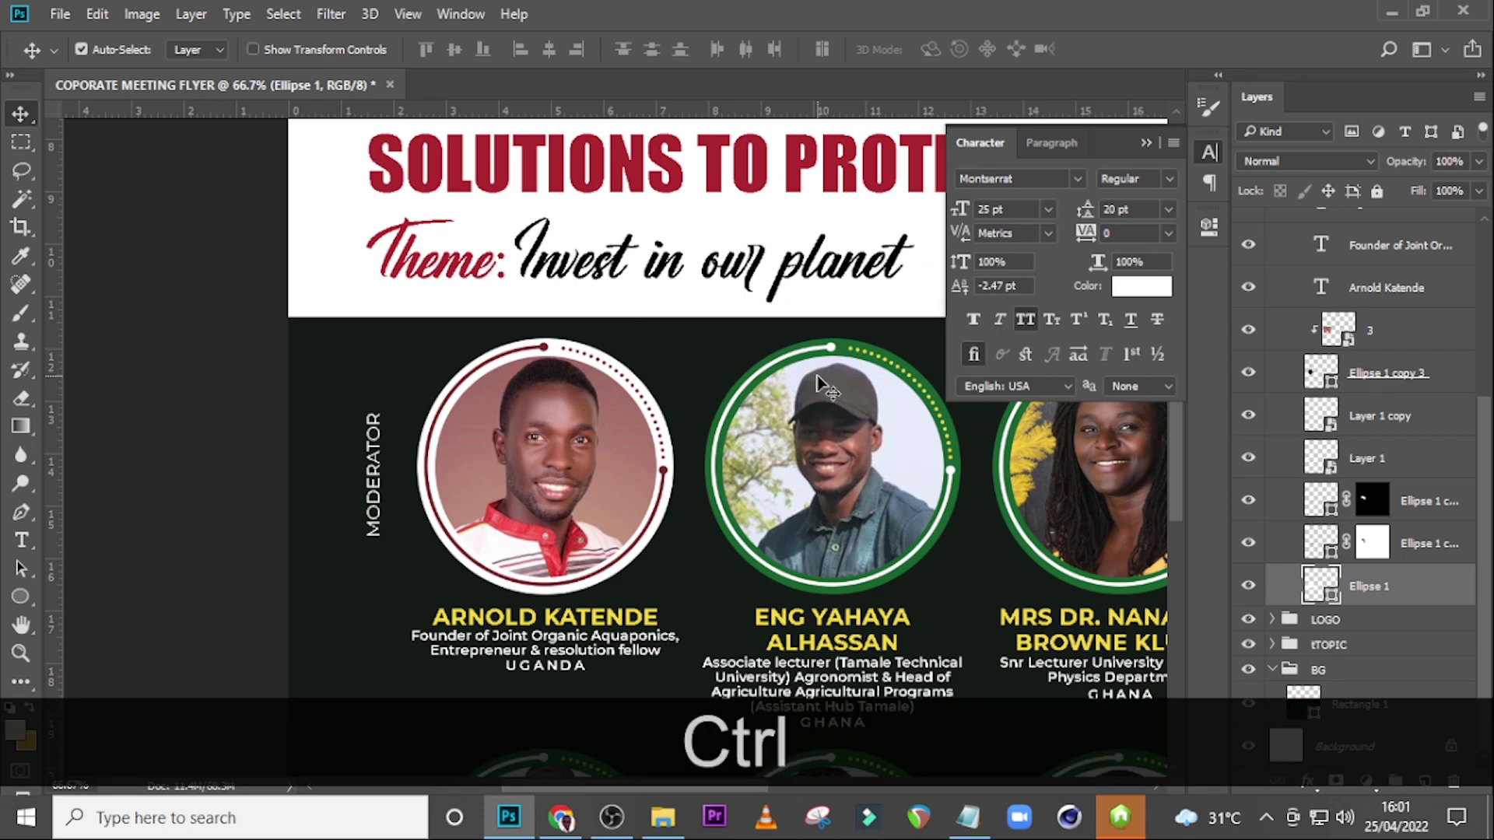
key(ctrl+h)
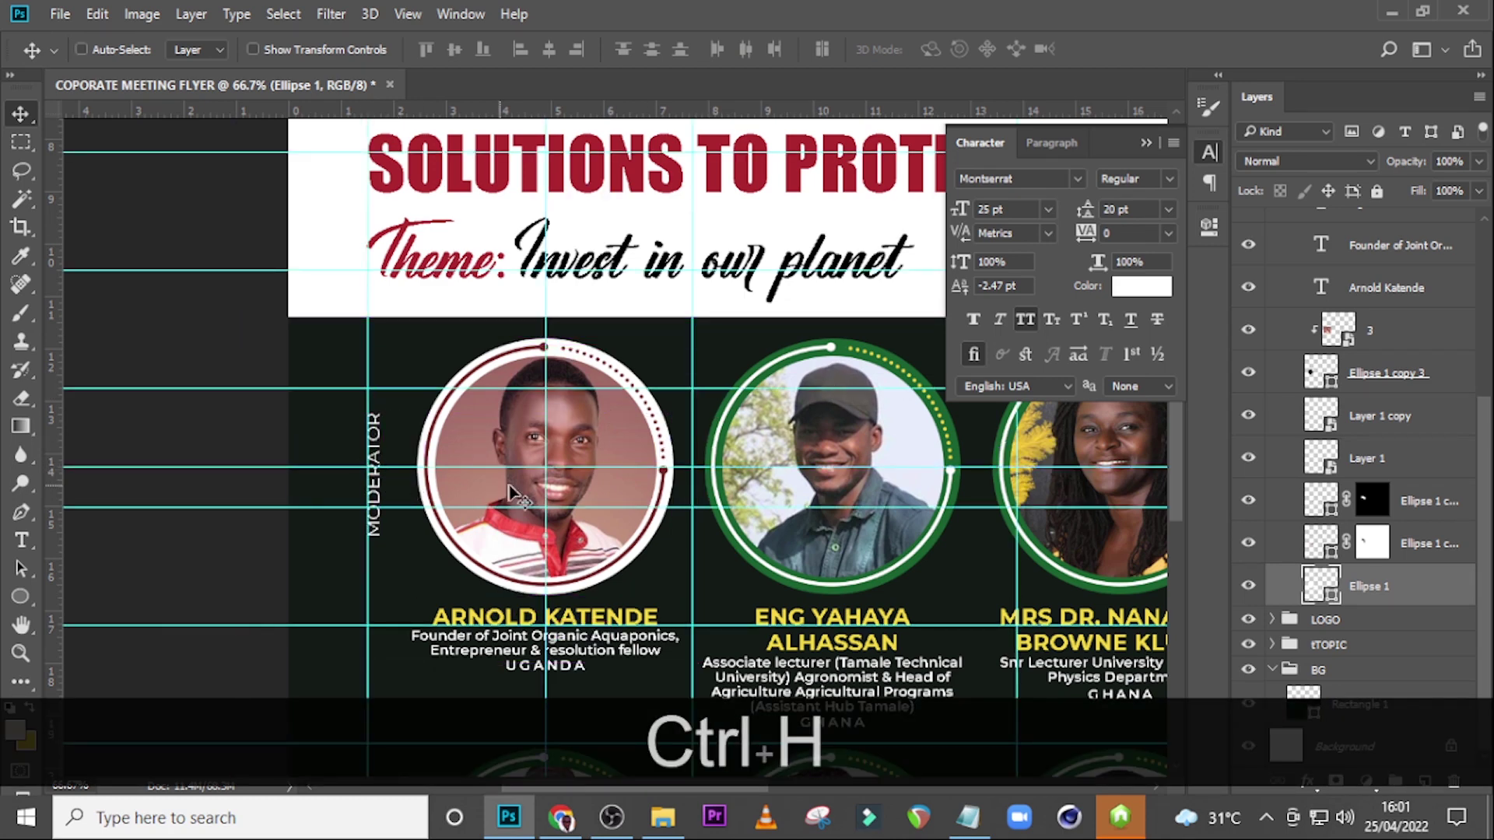
Step: Collapse the guest groups and move the Moderator text up to centre it vertically on the first portrait's guide
scroll(1337, 351, up, 5)
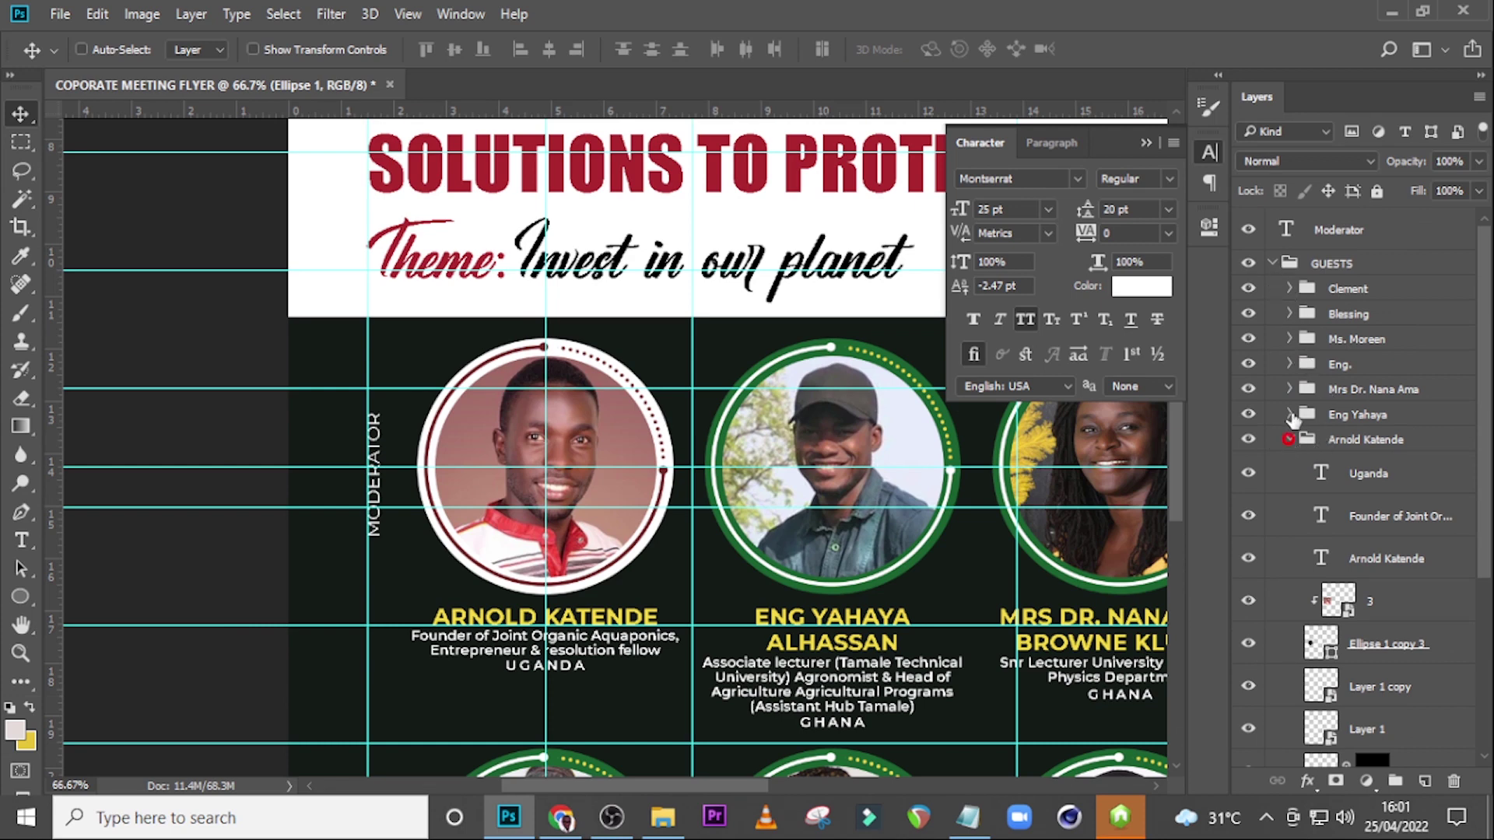
click(1289, 439)
click(1272, 263)
click(1355, 242)
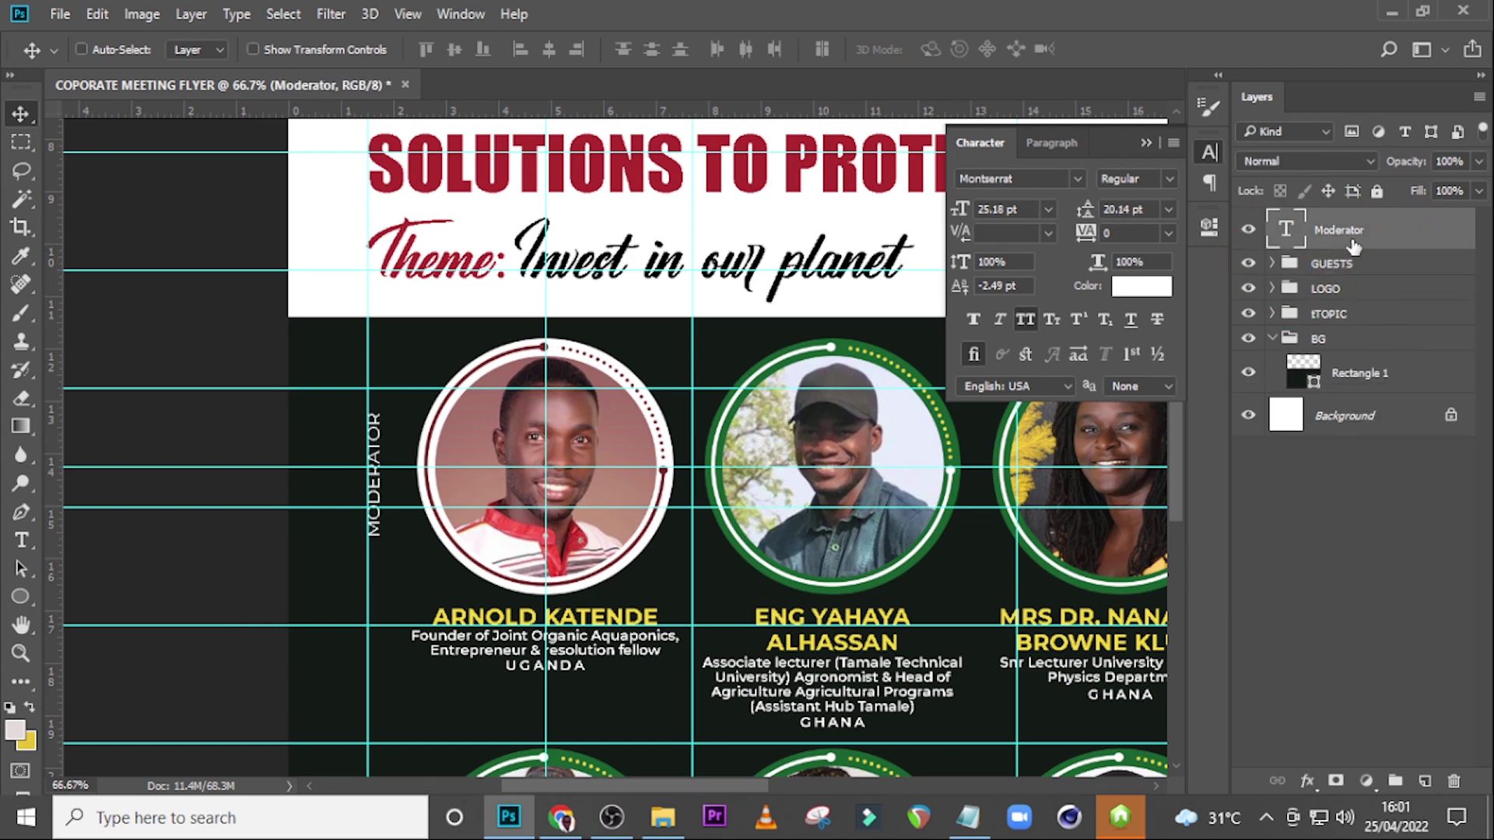
key(ctrl+t)
key(Up)
key(Up)
key(Up)
key(Up)
key(Up)
key(Up)
key(Up)
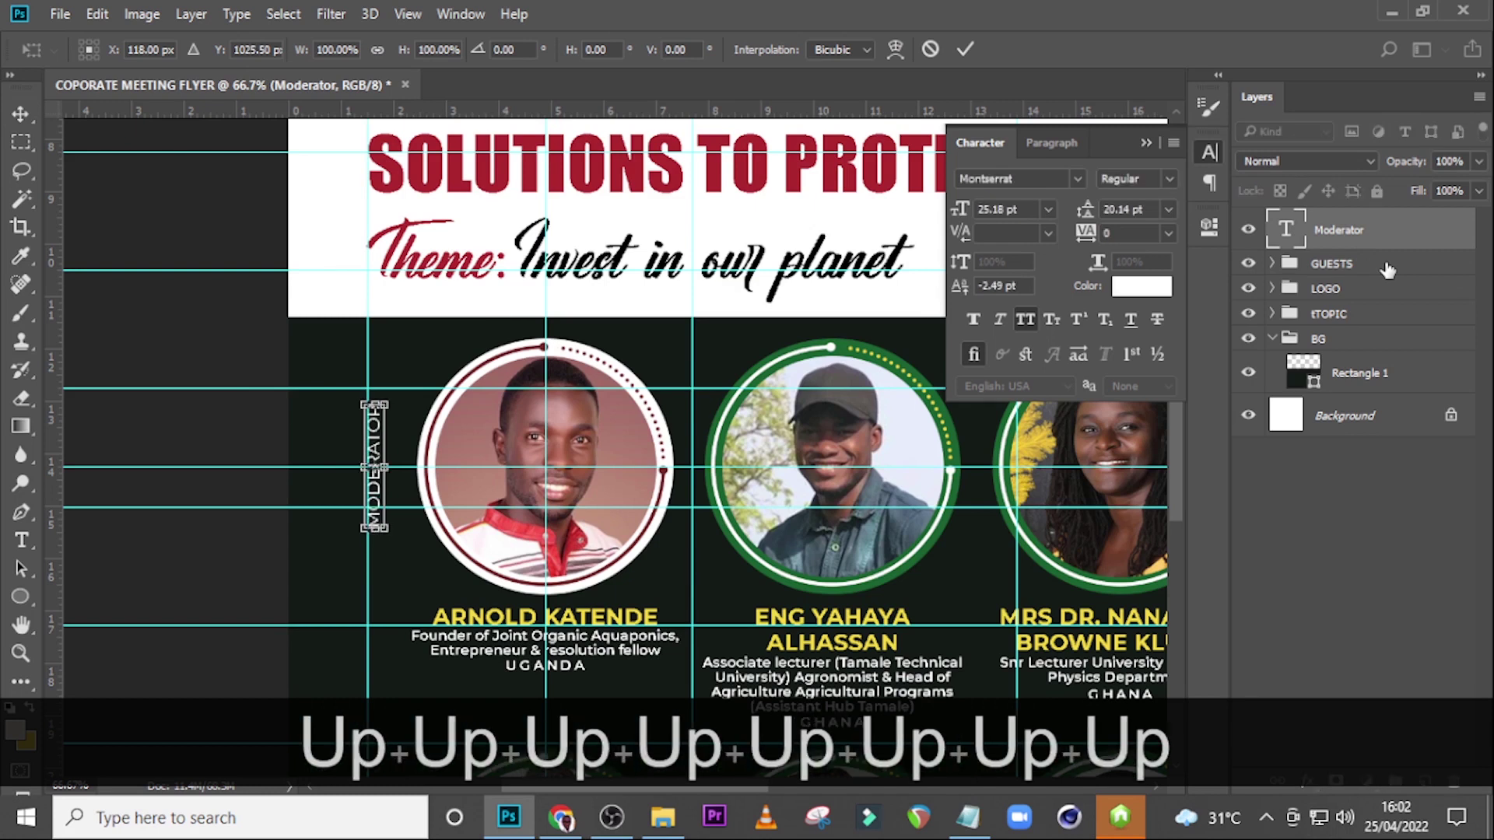
key(Return)
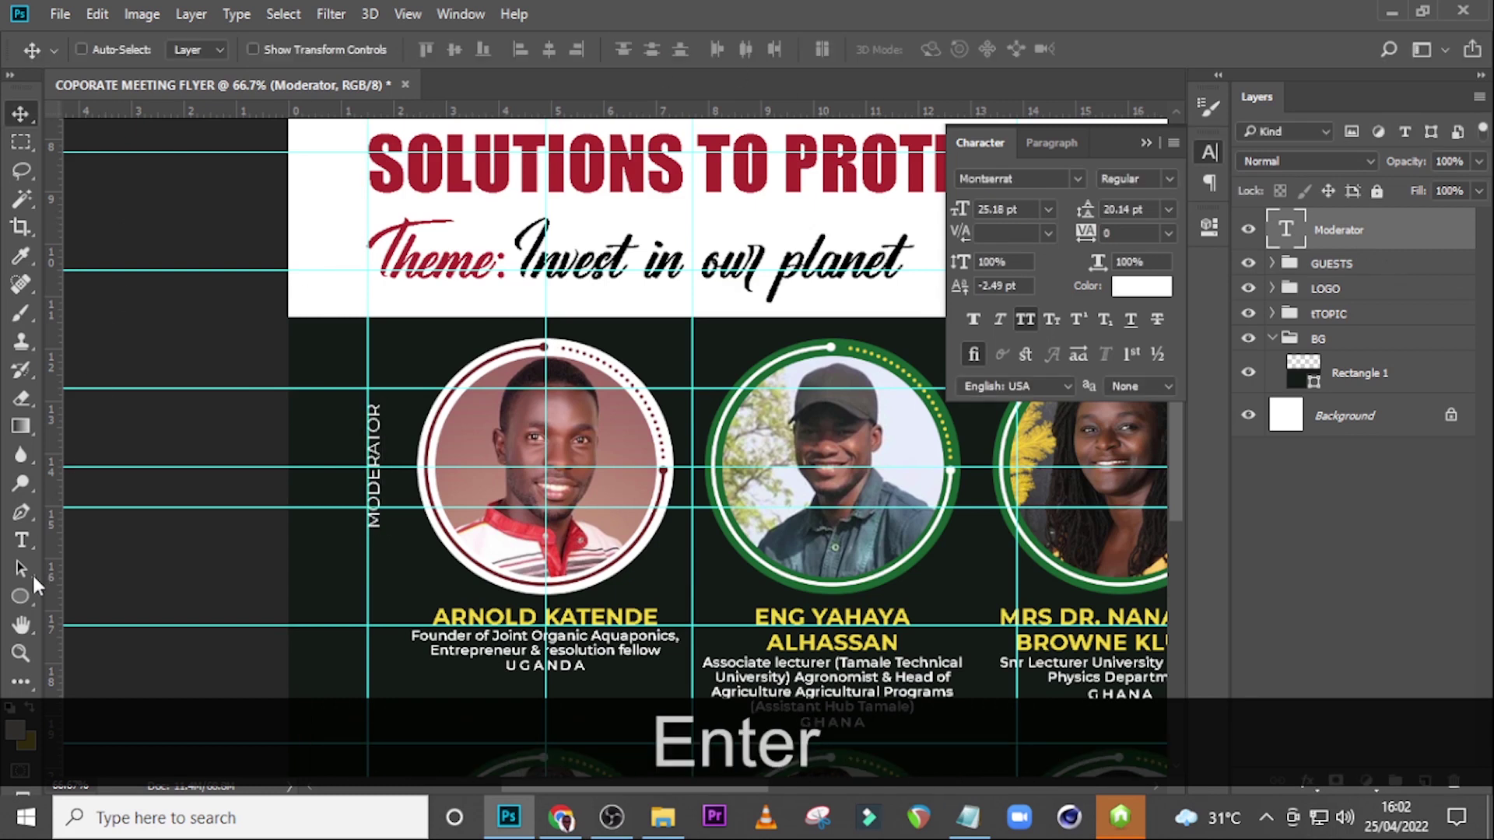
Step: Draw a rectangle of about 654 × 398 px from the Moderator text's left guide across the first portrait into the second
right_click(21, 595)
click(60, 595)
right_click(25, 600)
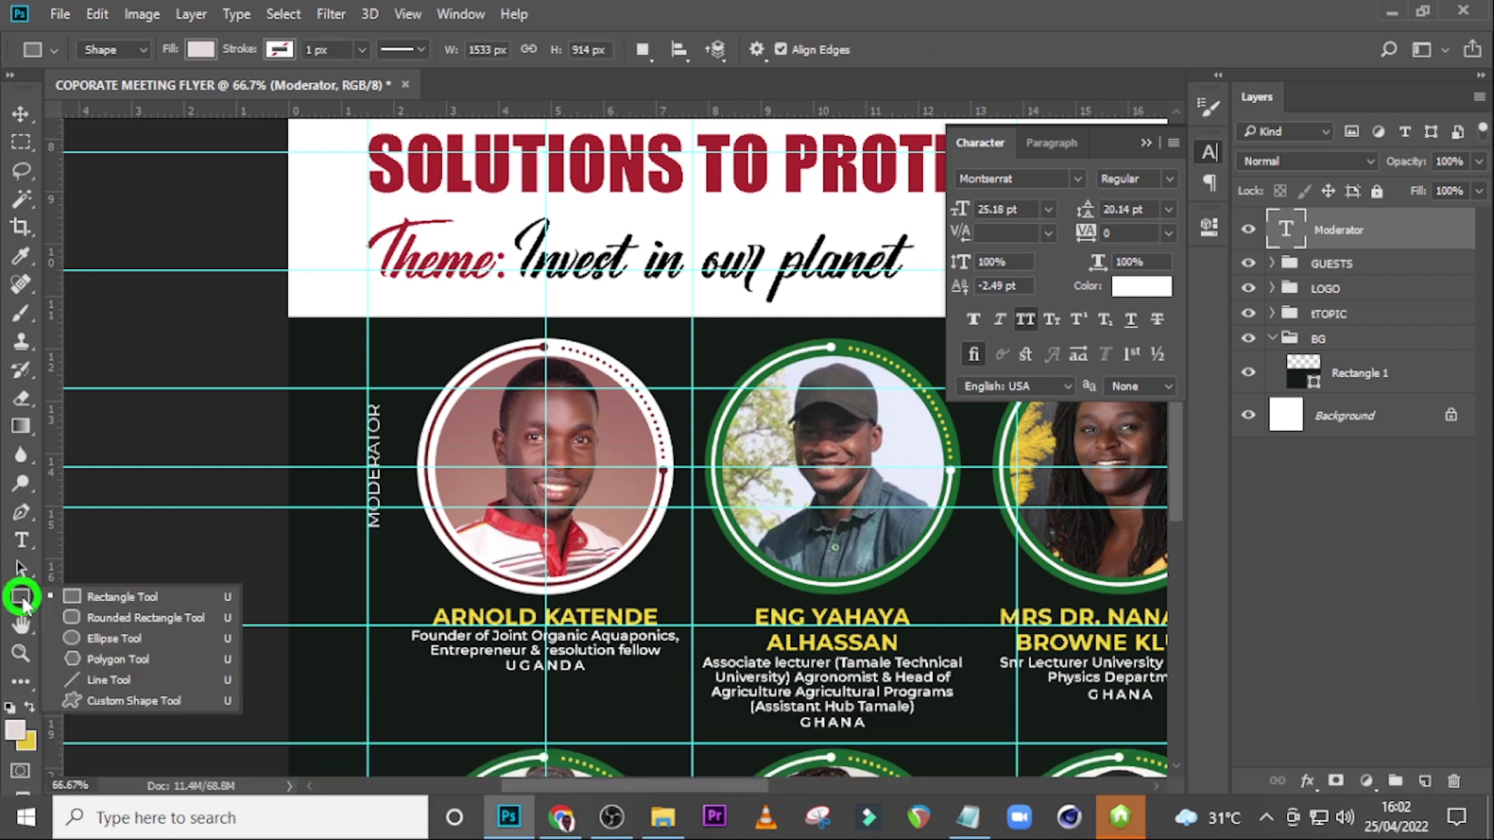
click(104, 600)
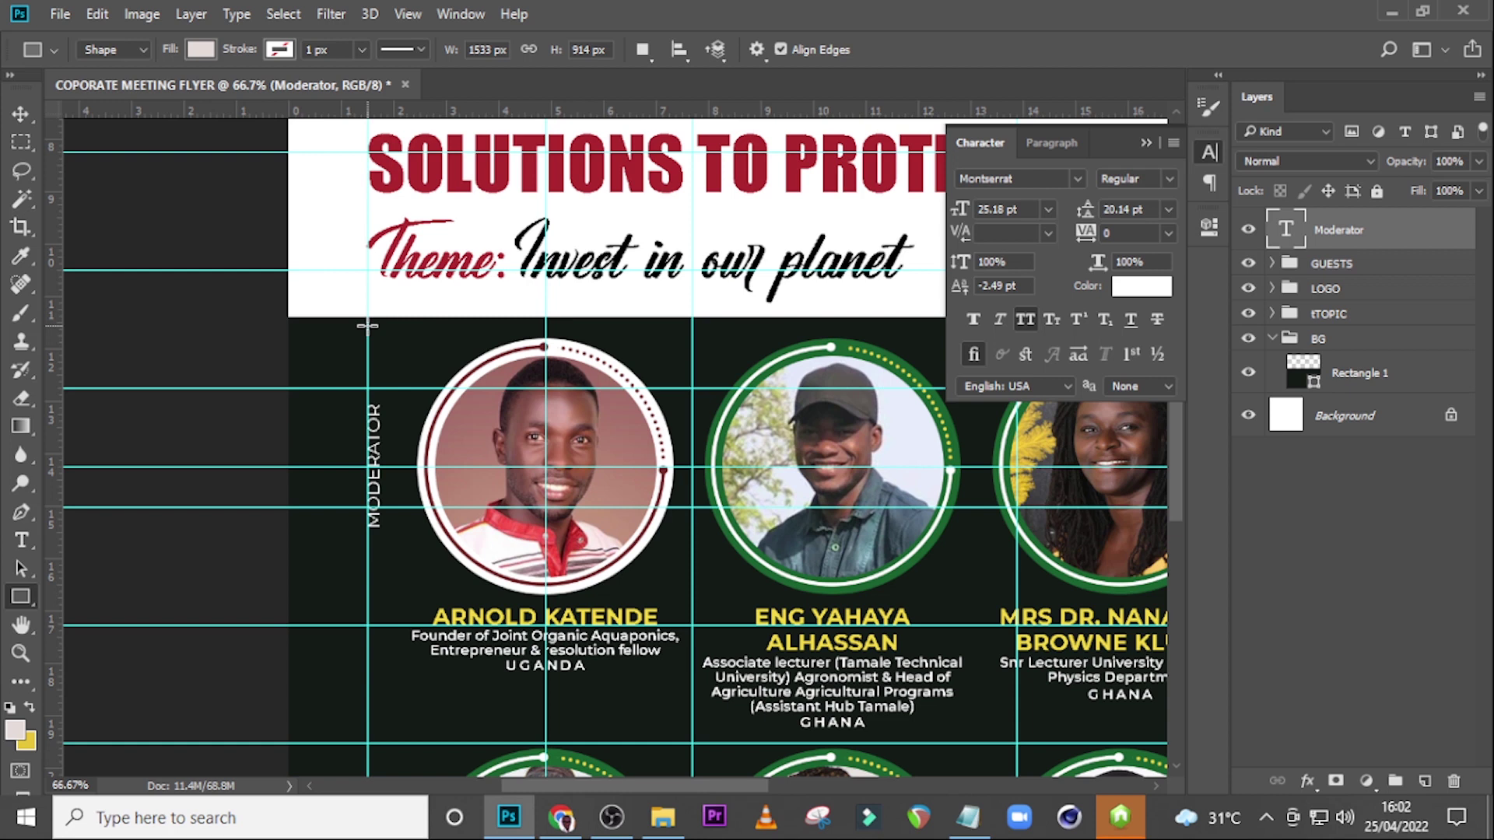
drag(367, 325, 844, 615)
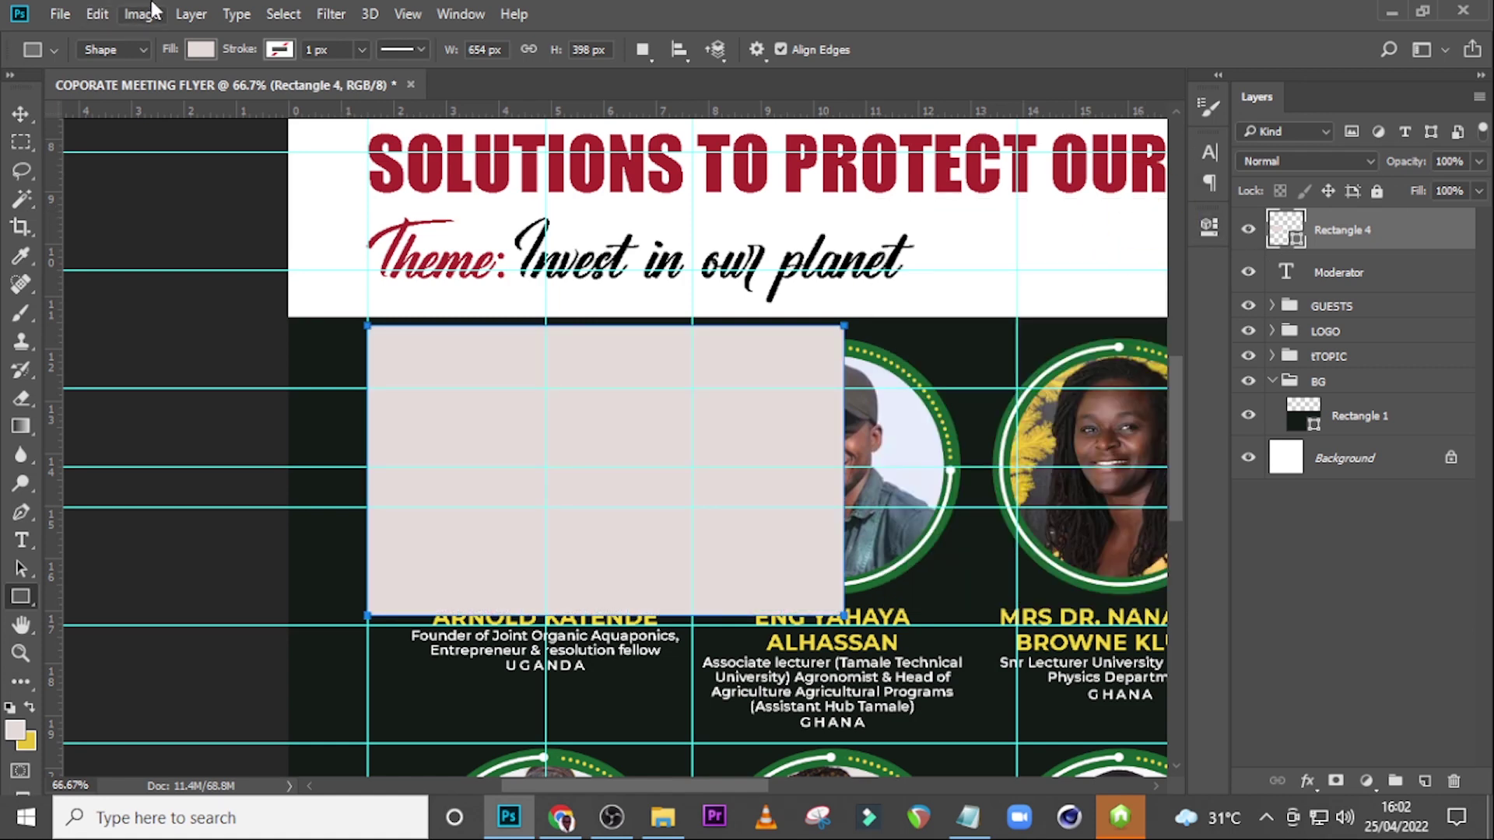
Step: Give the new rectangle no fill and a solid white stroke
click(202, 49)
click(109, 92)
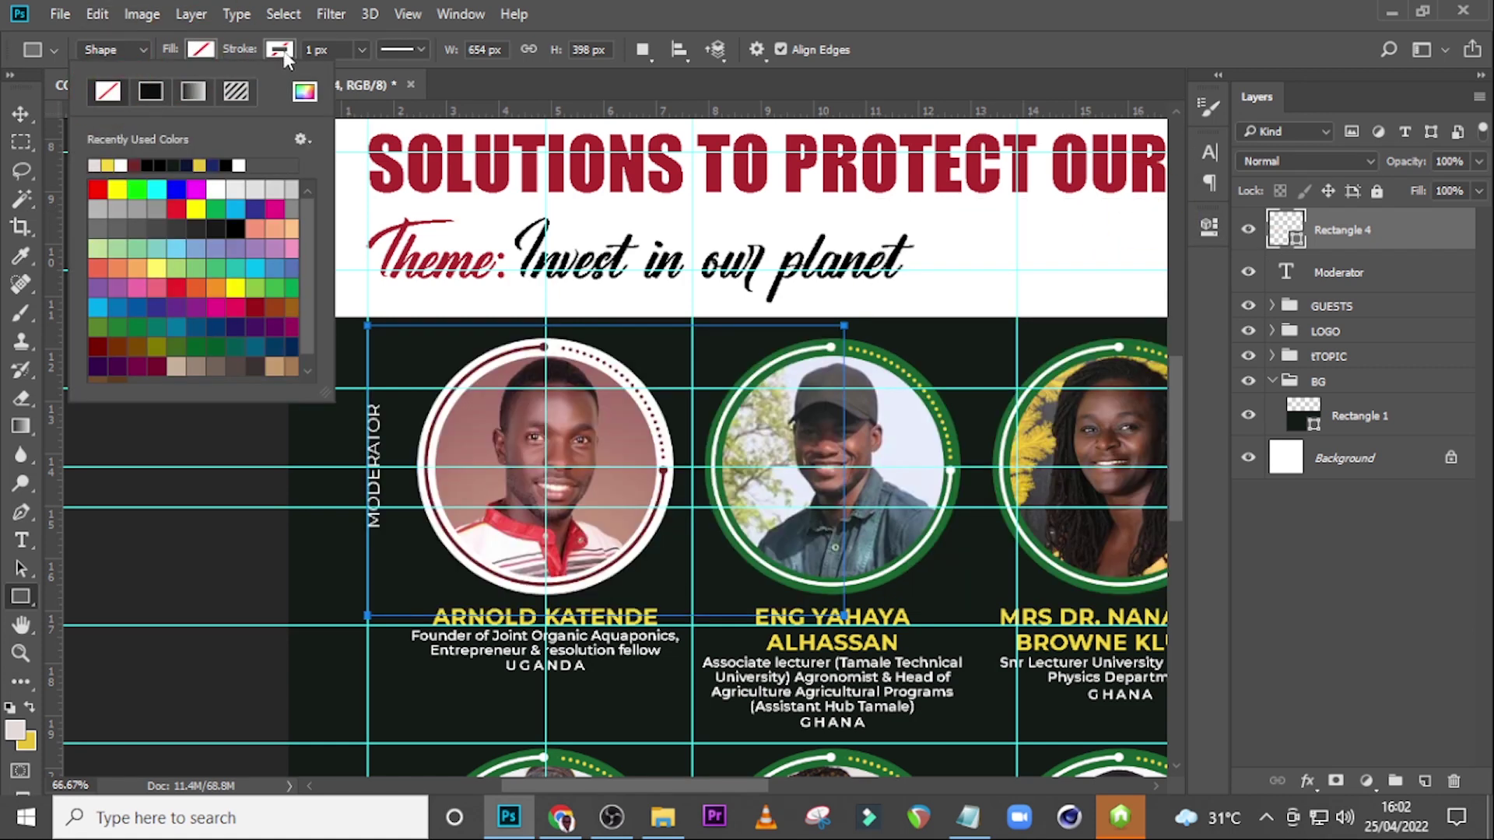
click(279, 50)
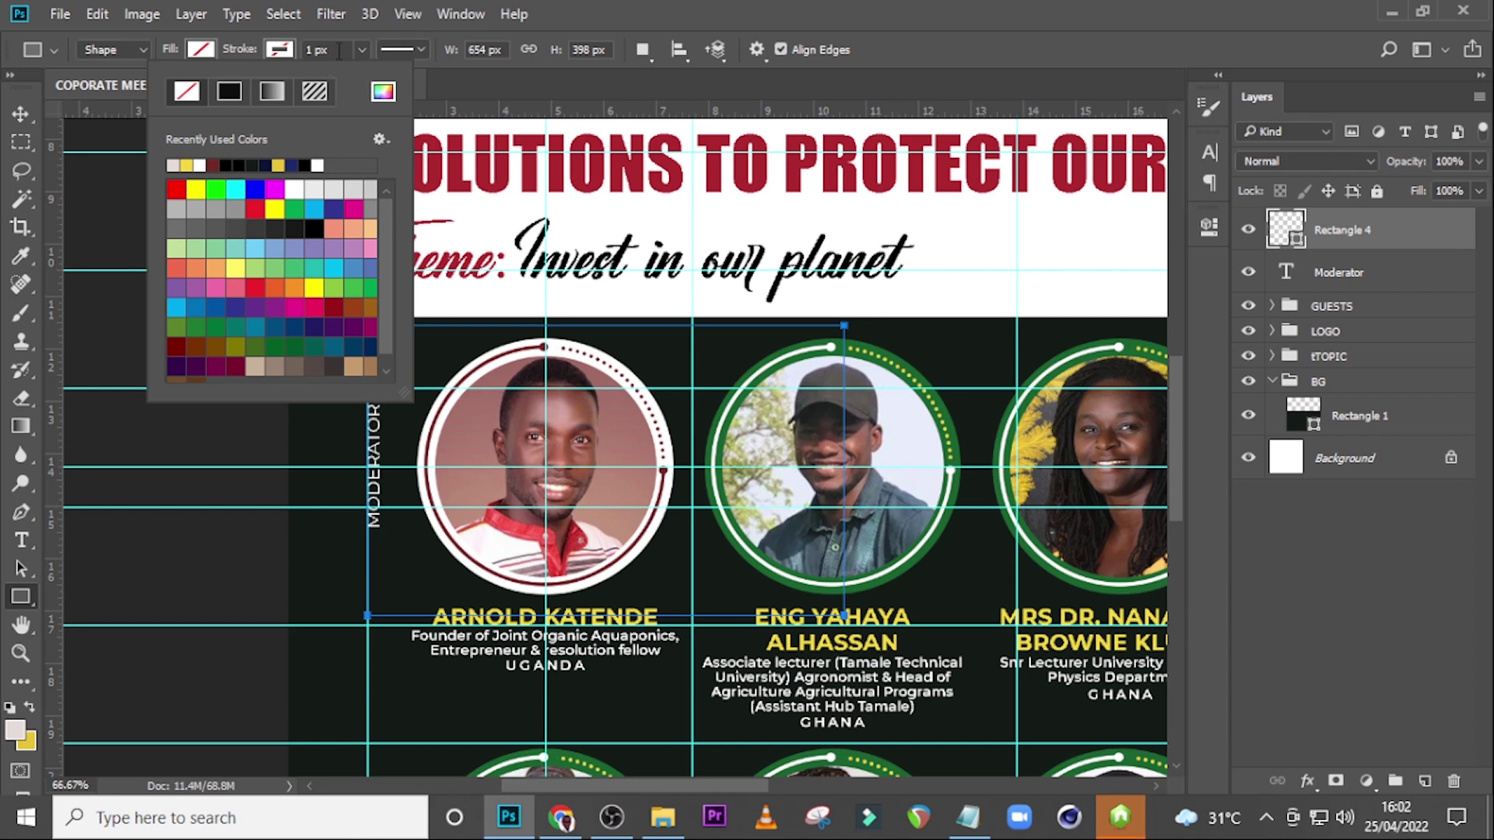
click(286, 50)
click(285, 48)
click(179, 165)
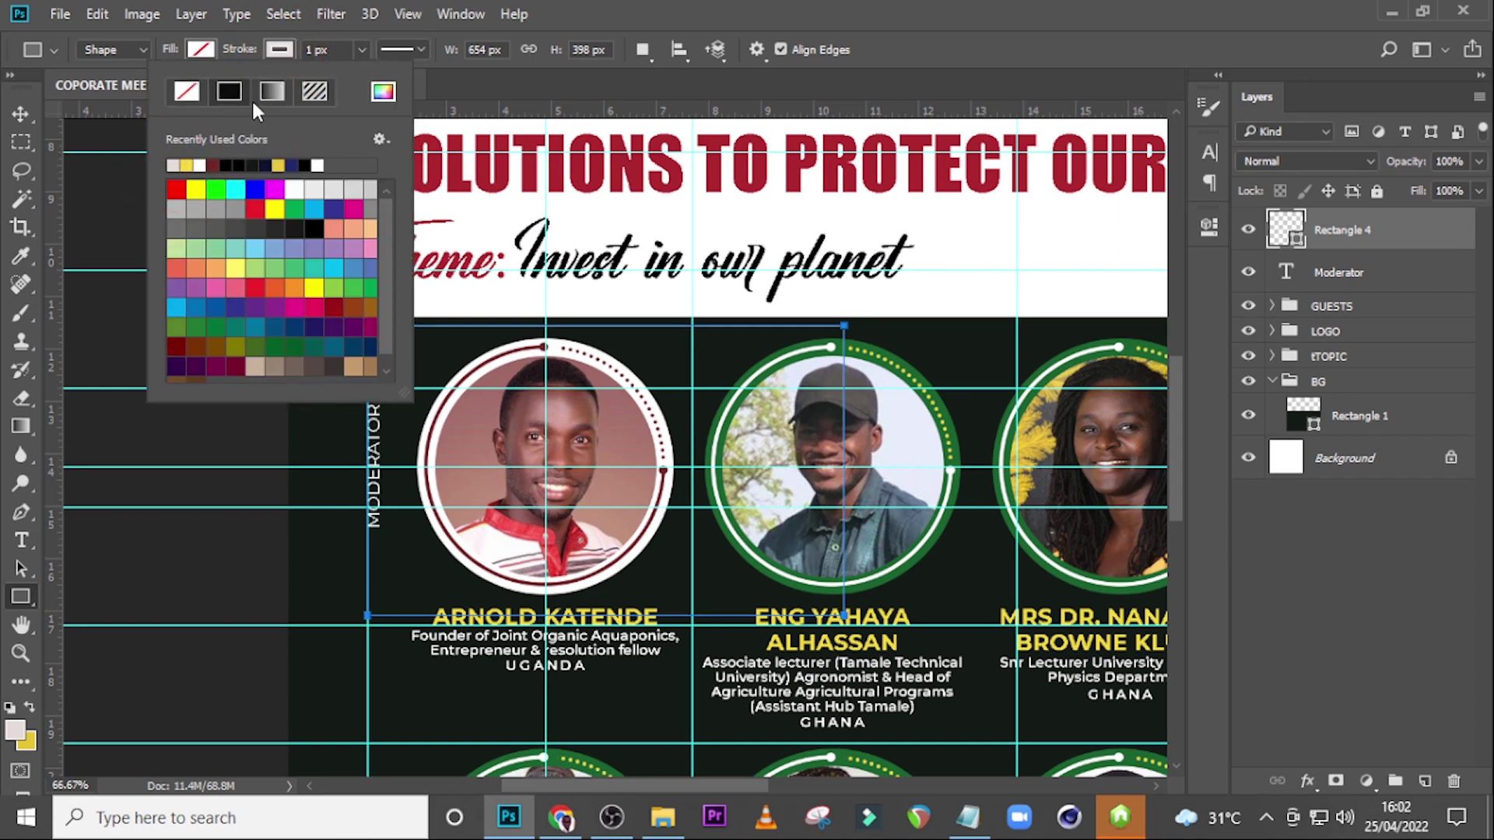
click(383, 91)
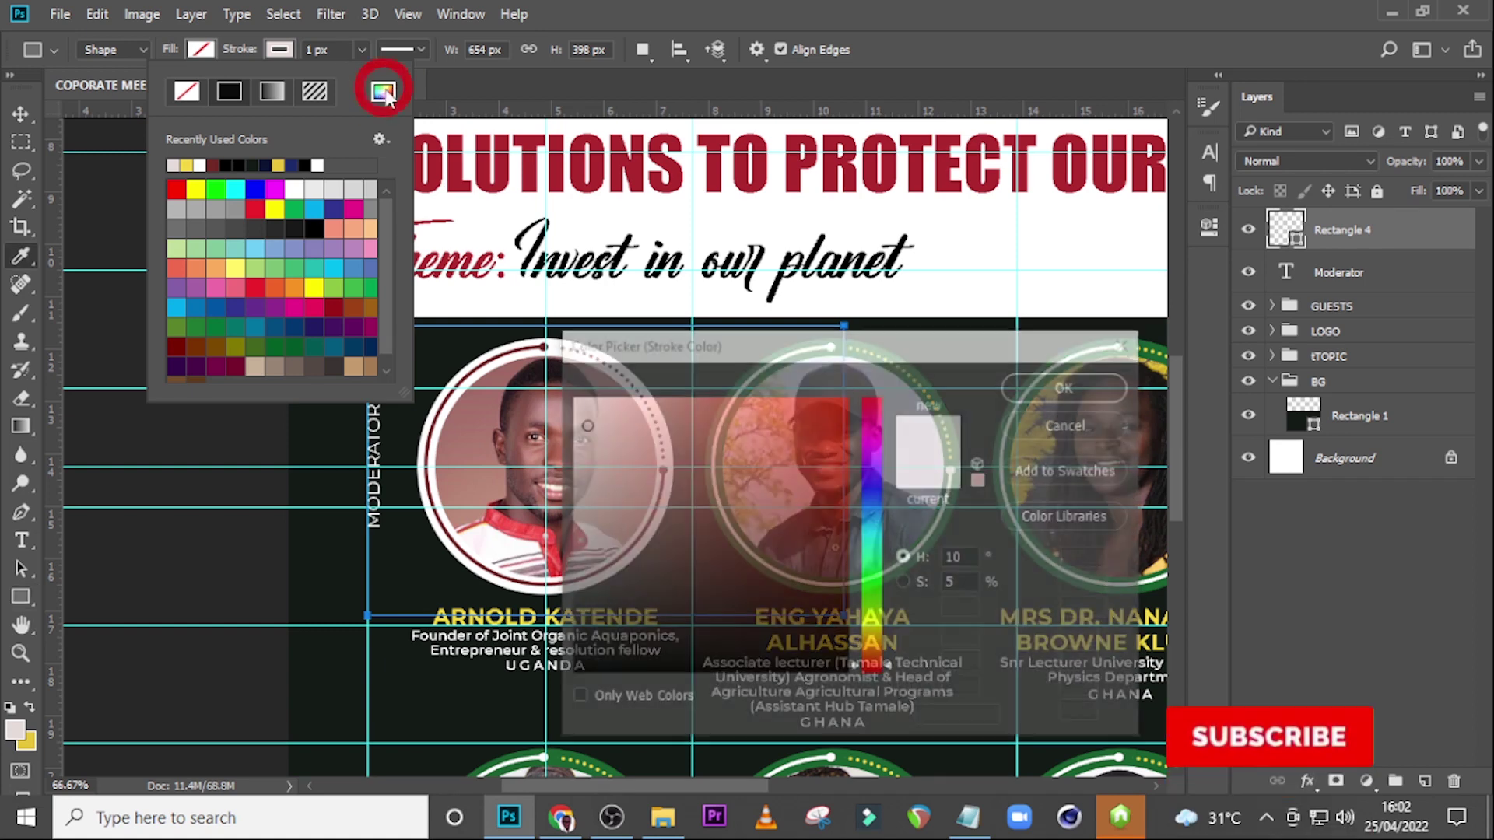
drag(576, 407, 569, 395)
click(1069, 386)
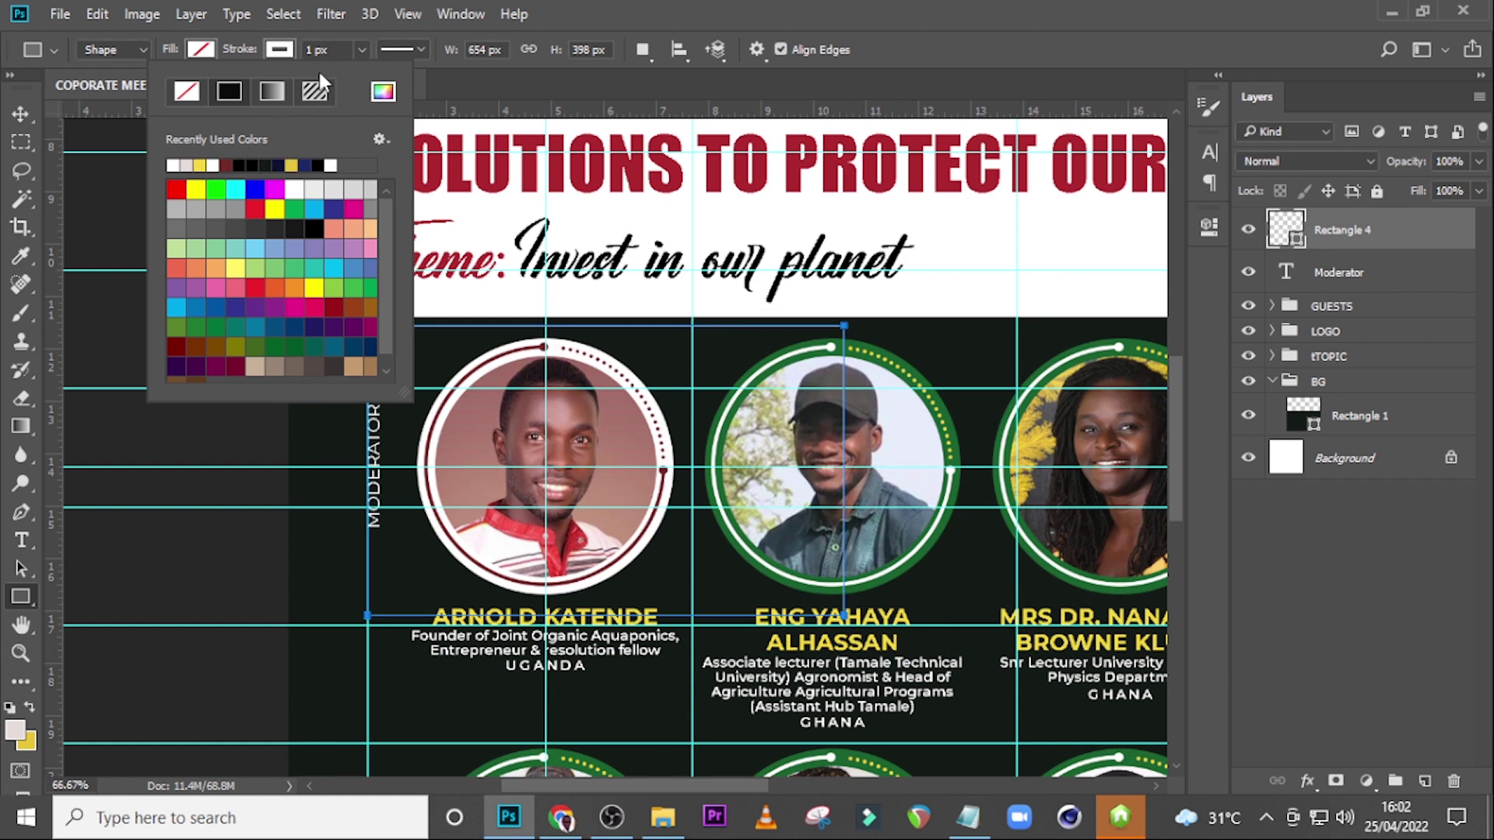
Step: Set the rectangle's stroke width to 3.5 px
click(338, 49)
double_click(346, 51)
text(3.5)
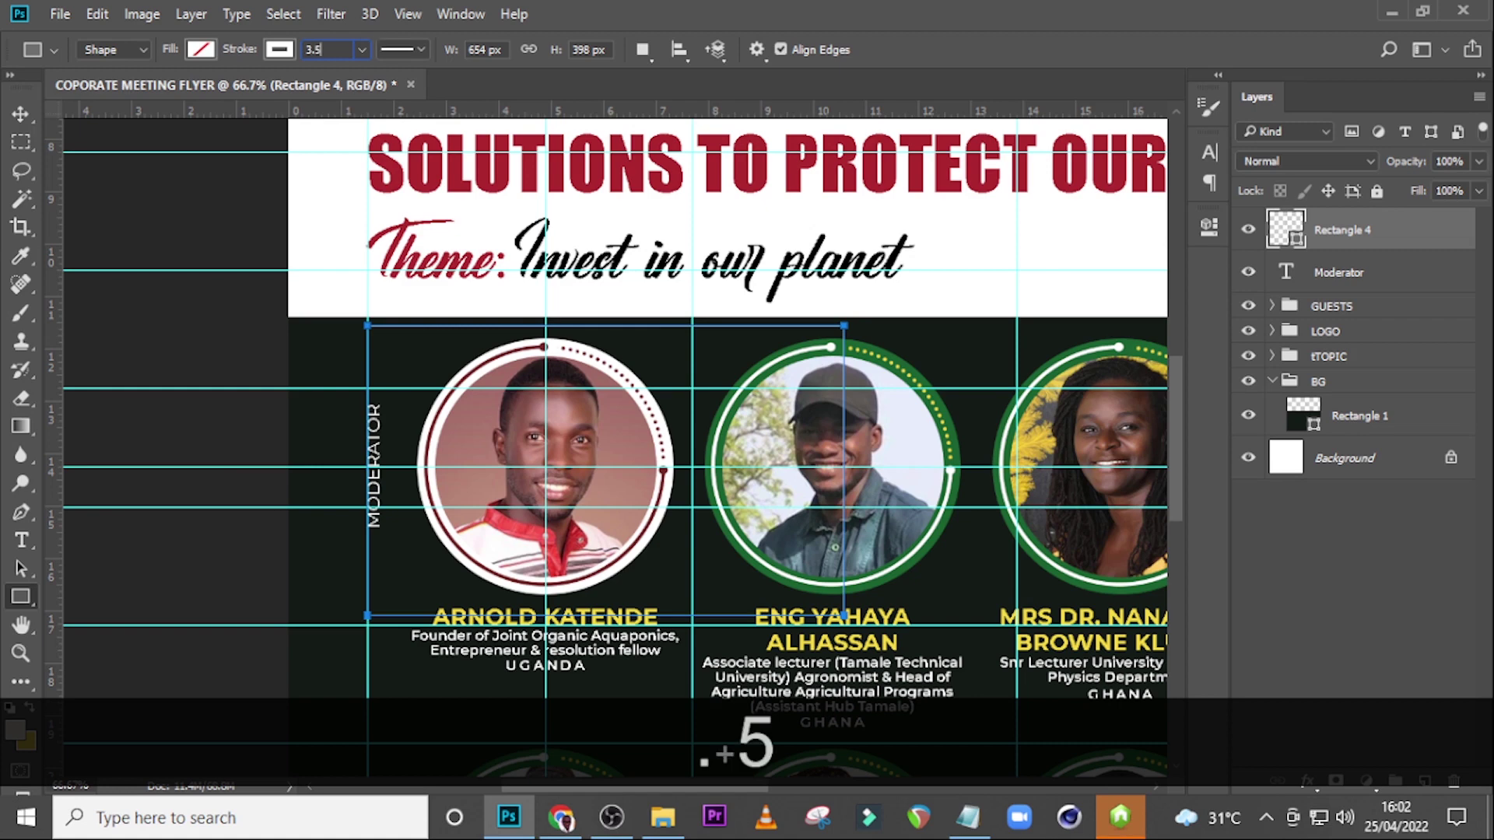
key(Return)
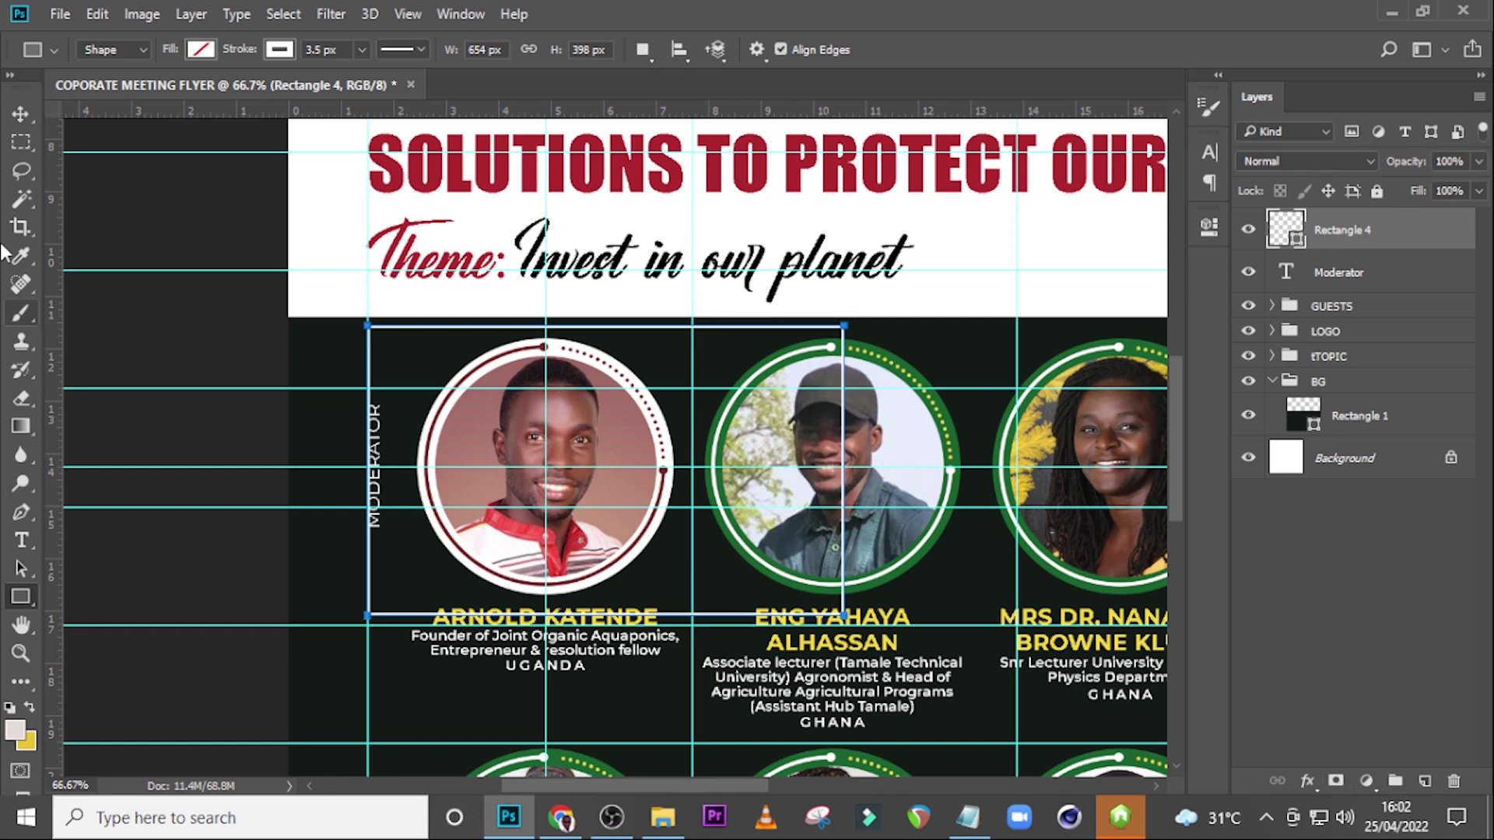
Step: Add a layer mask to Rectangle 4 from a marquee selection of about 9.64 × 6.97 in that excludes its left end
click(21, 141)
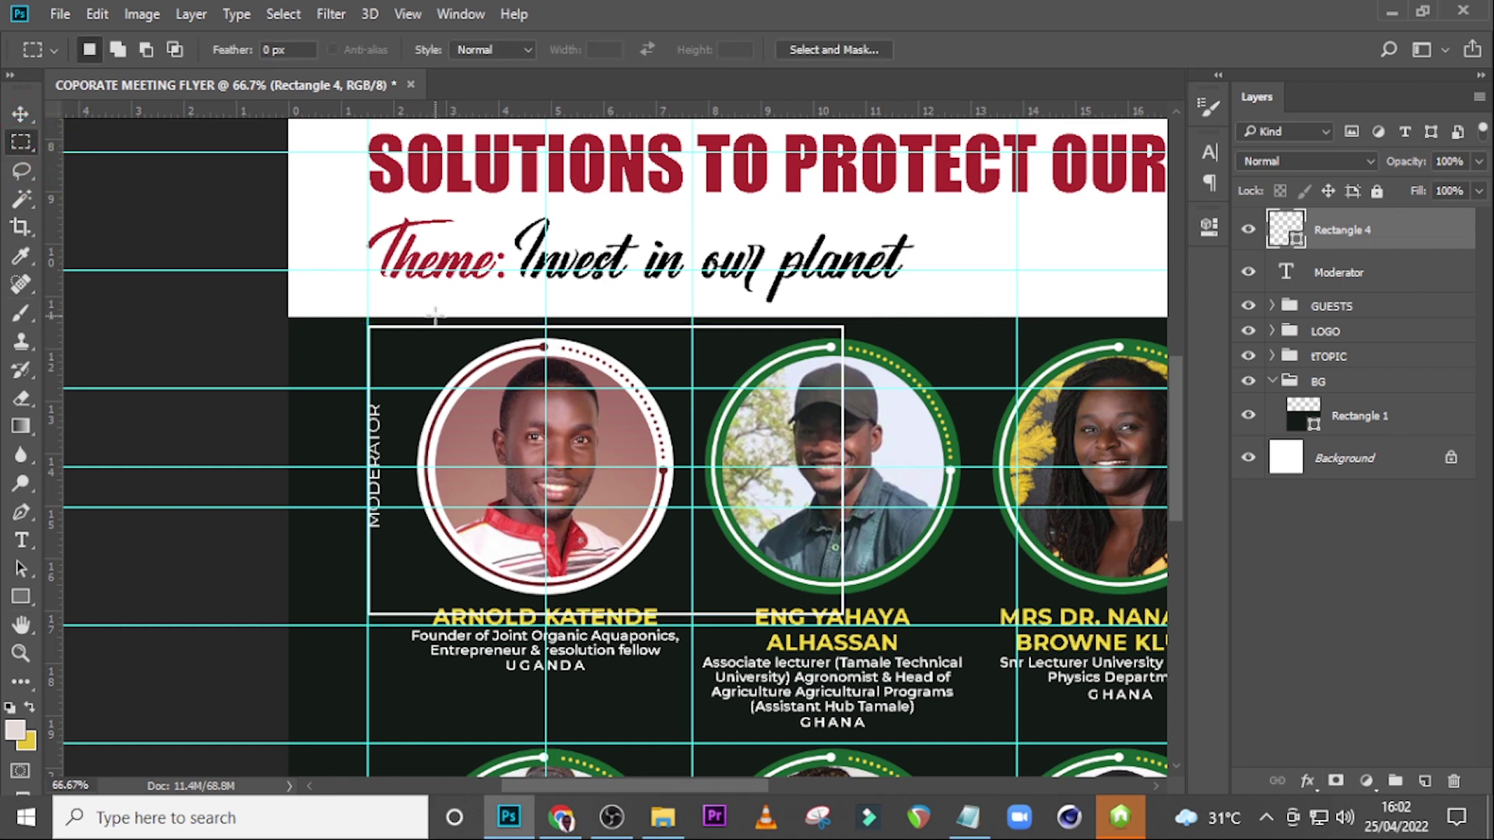
mouse_move(440, 307)
mouse_down()
mouse_move(493, 690)
mouse_move(945, 671)
mouse_up()
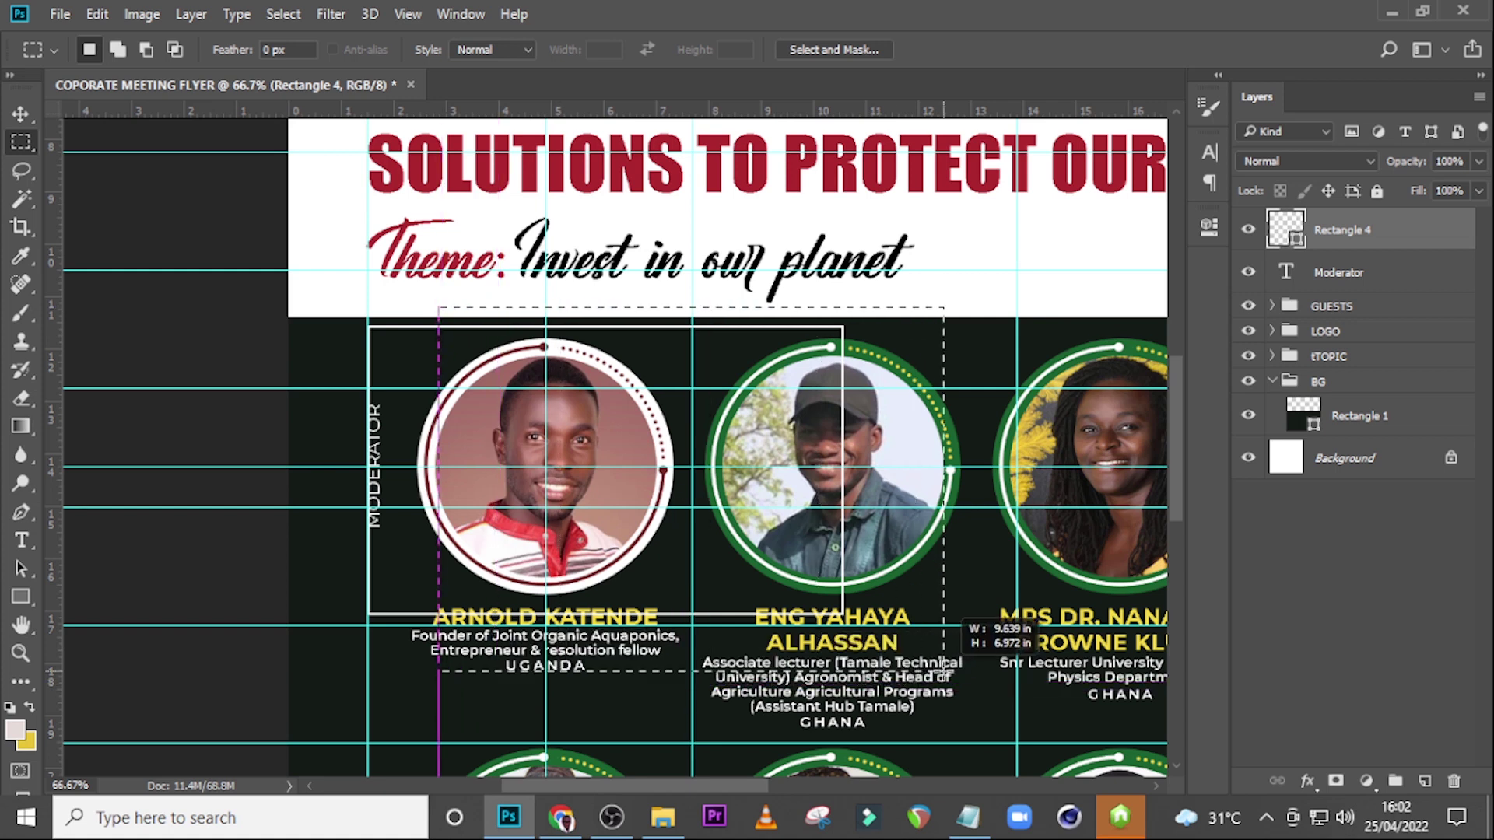
click(1335, 780)
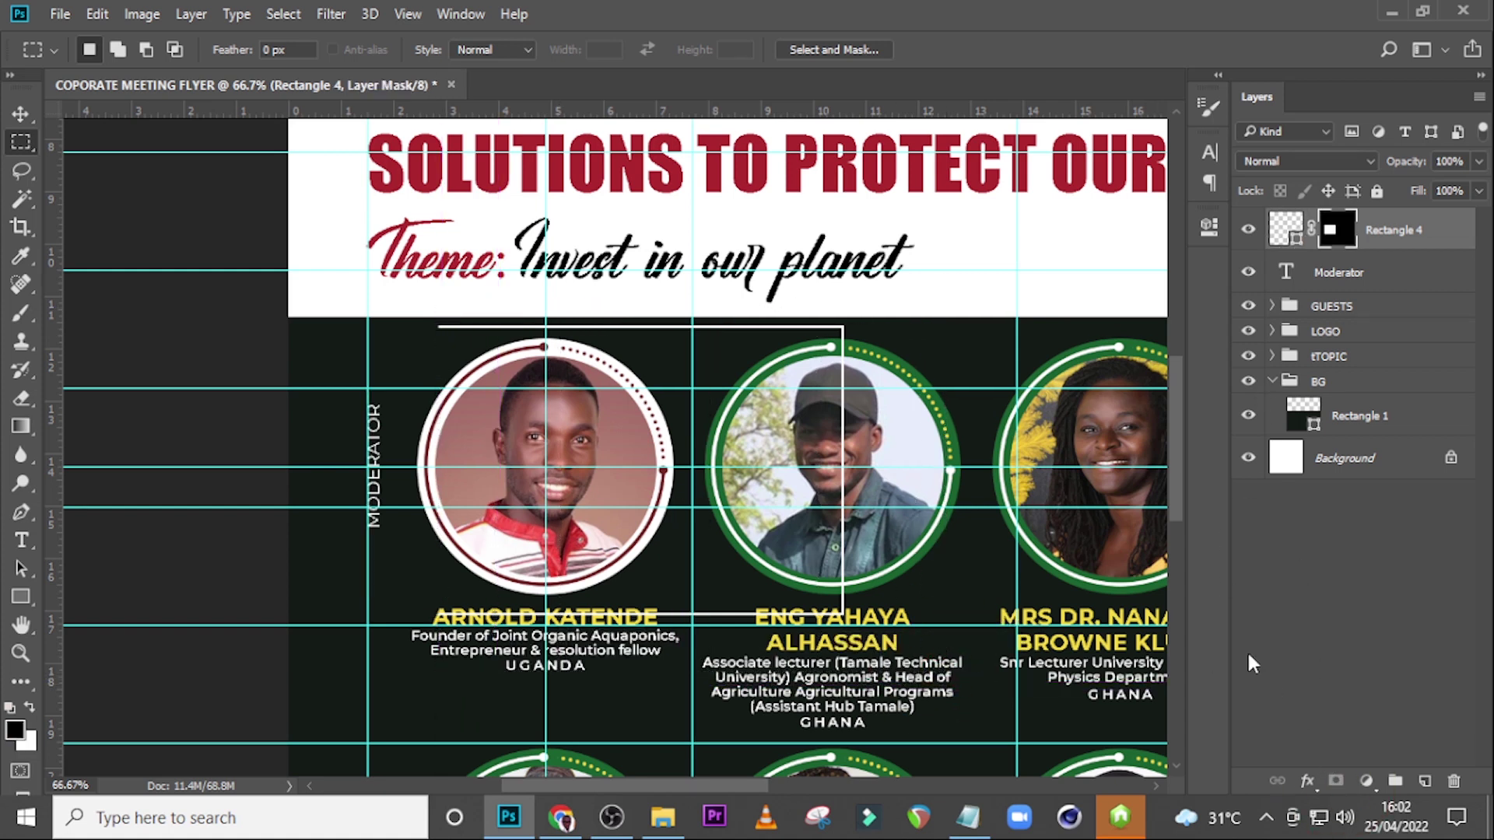
Step: Invert Rectangle 4's layer mask so only the left side and short stubs remain as a bracket
double_click(1335, 234)
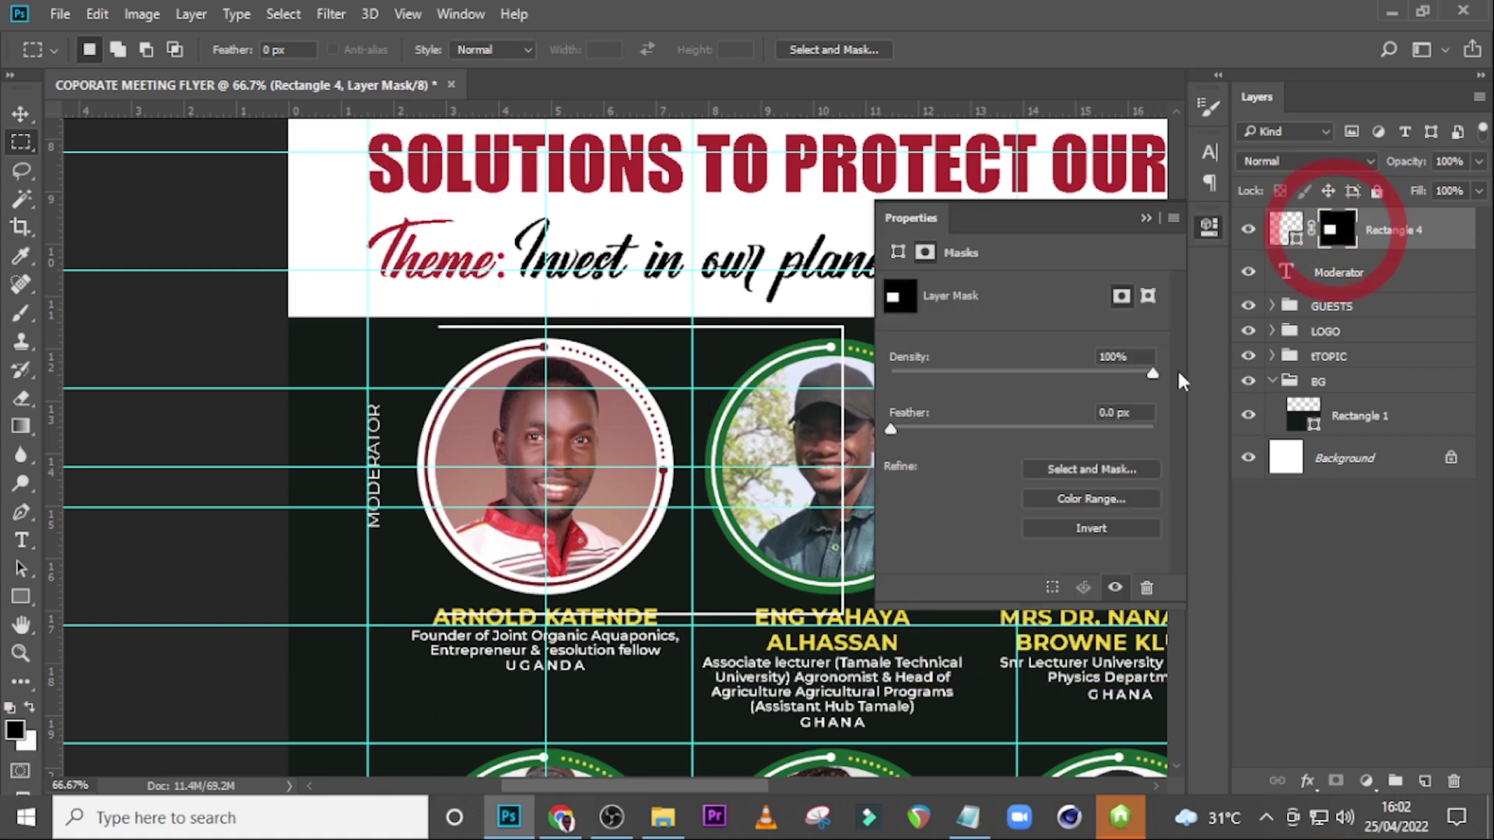
click(1086, 527)
click(1146, 218)
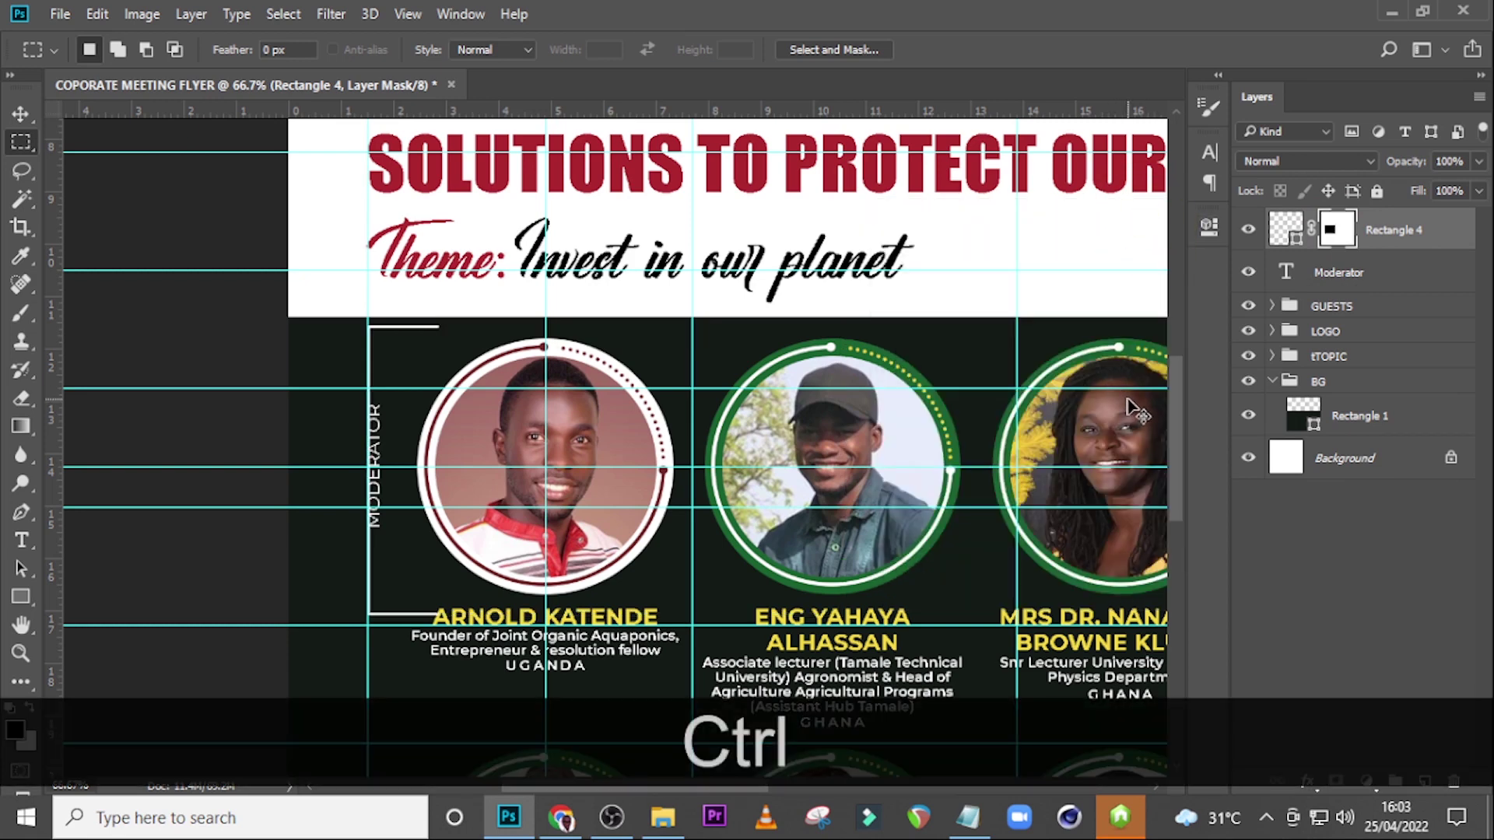
key(ctrl+h)
key(ctrl+h)
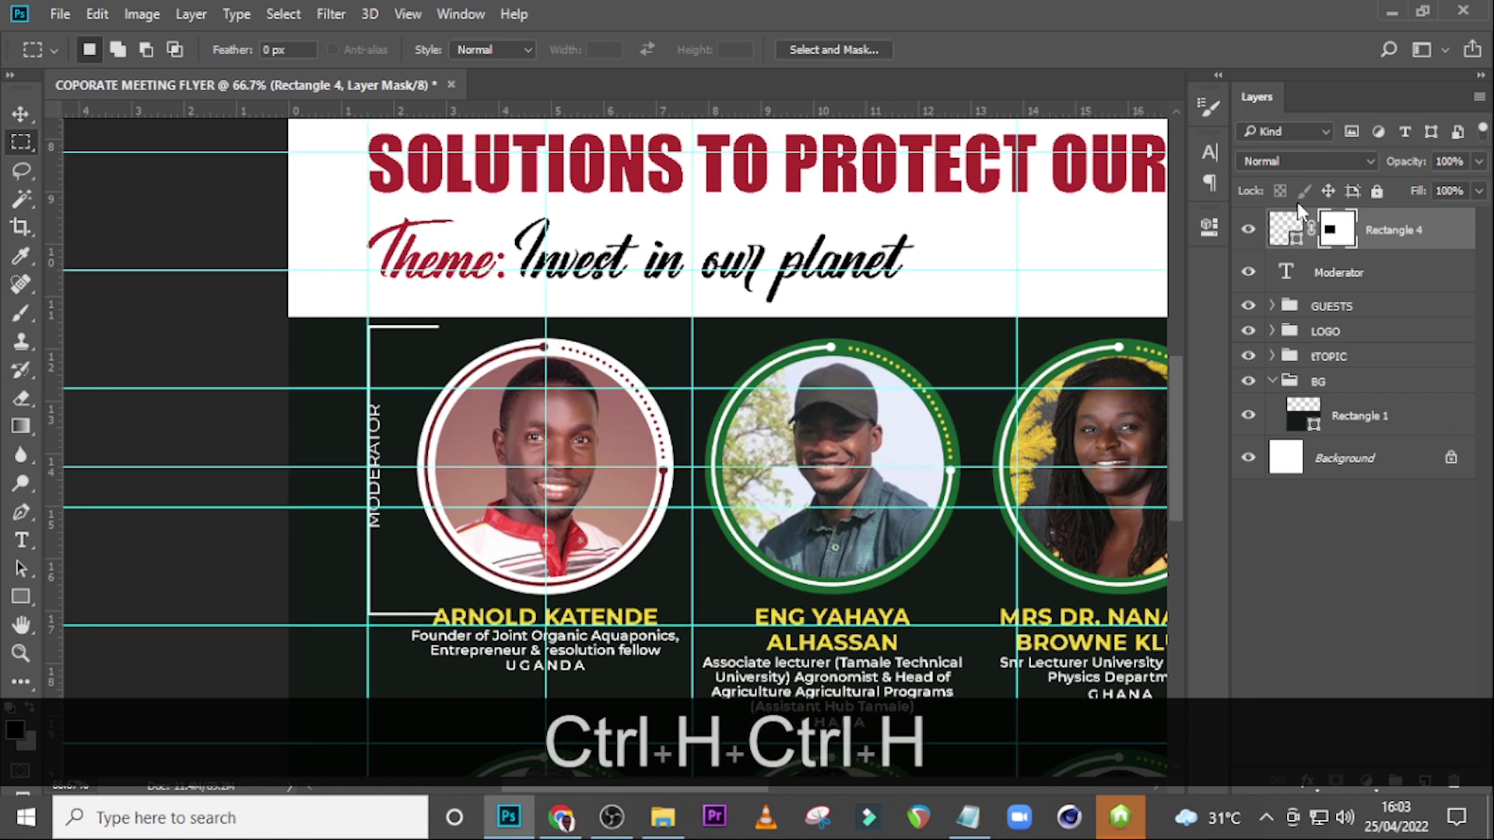
Step: Nudge the bracket up and reduce its height to about 87% from both ends to match the first portrait's ring
click(1297, 245)
key(ctrl+t)
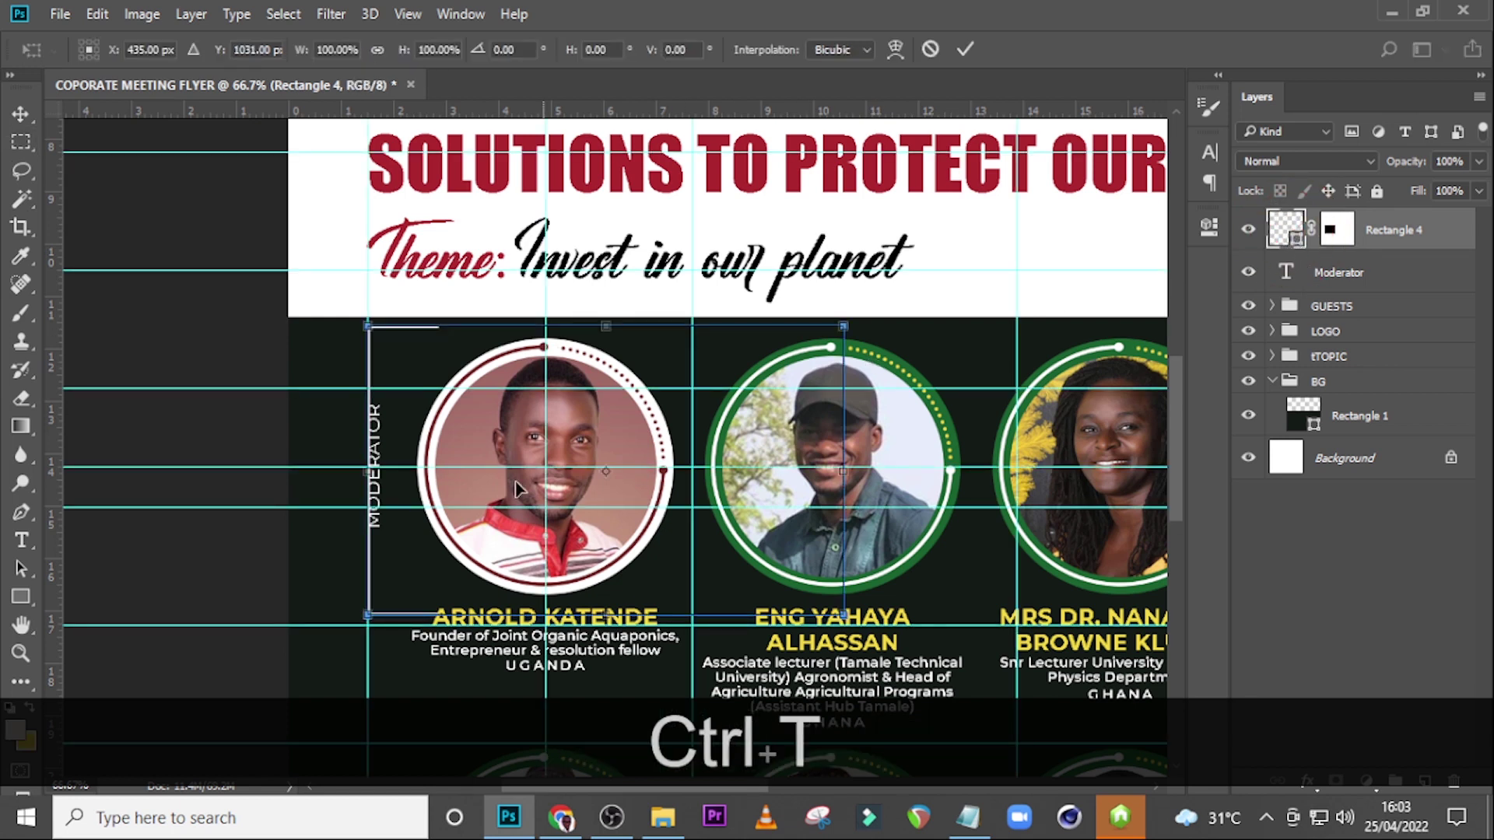
key(Up)
key(Up)
key(Up)
key(Up)
key(Up)
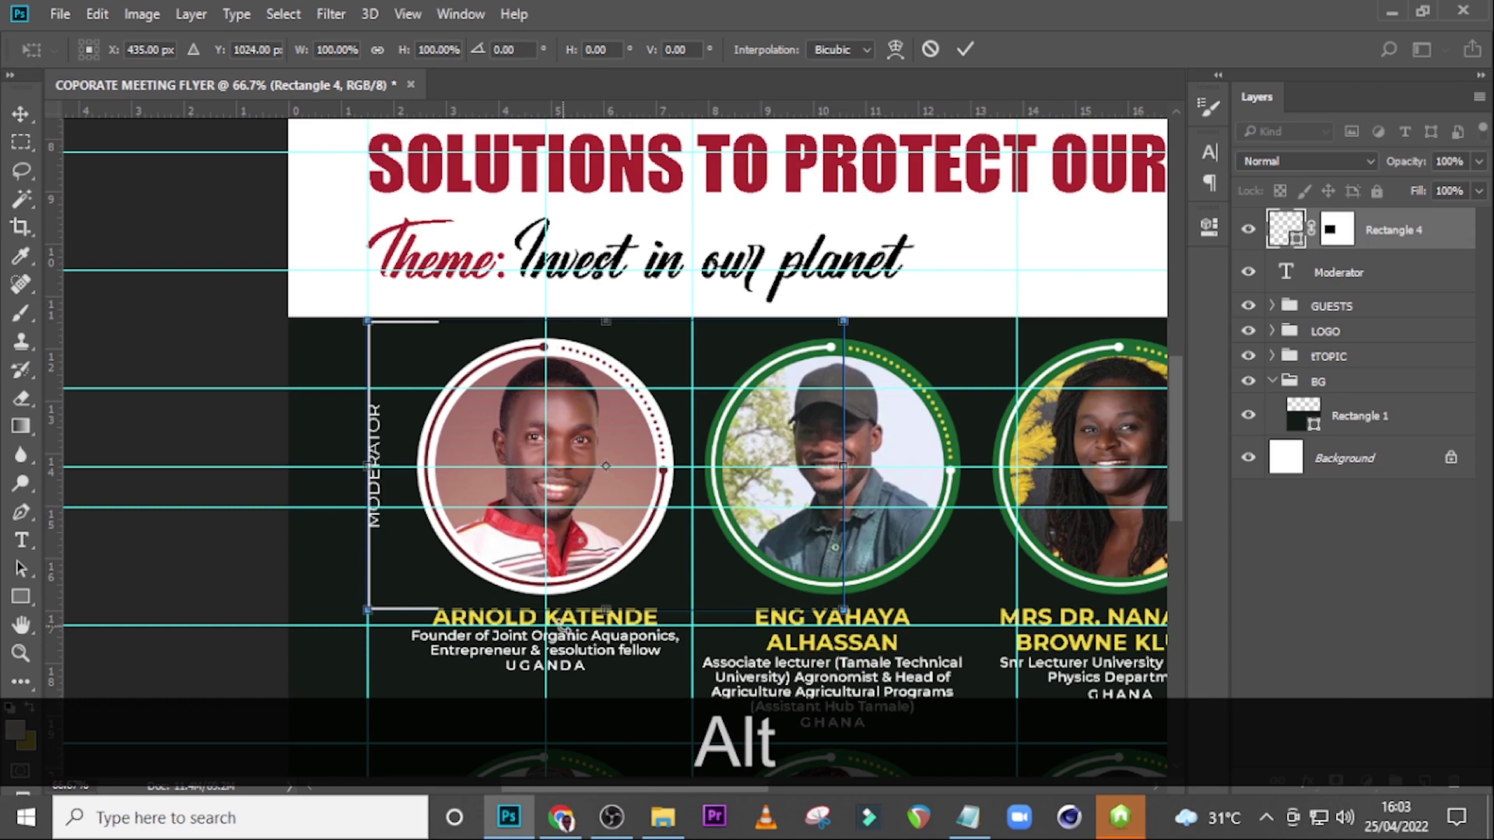
drag(598, 611, 600, 593)
drag(600, 320, 600, 342)
key(Up)
key(Up)
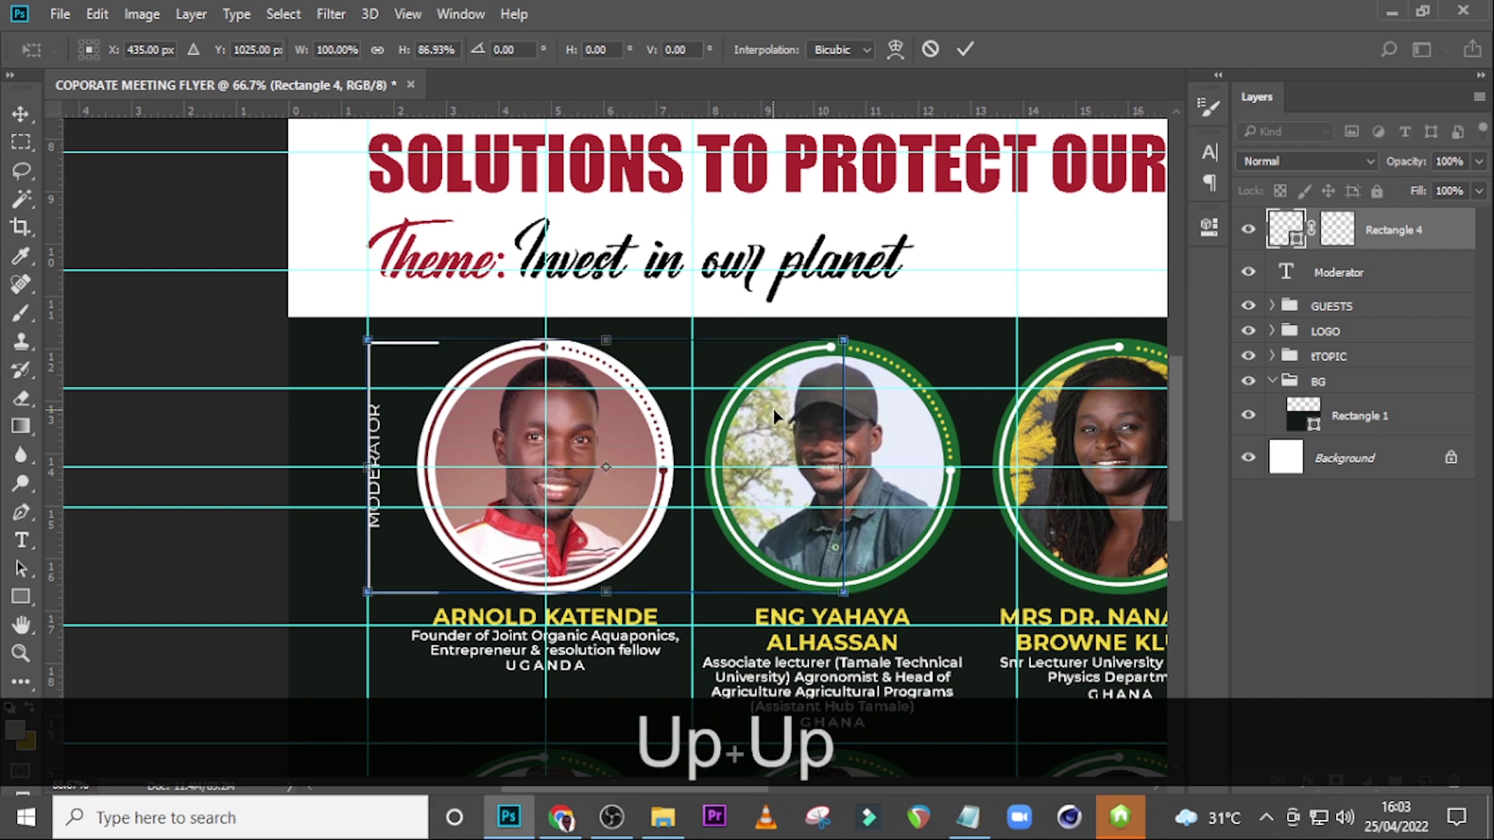
key(Return)
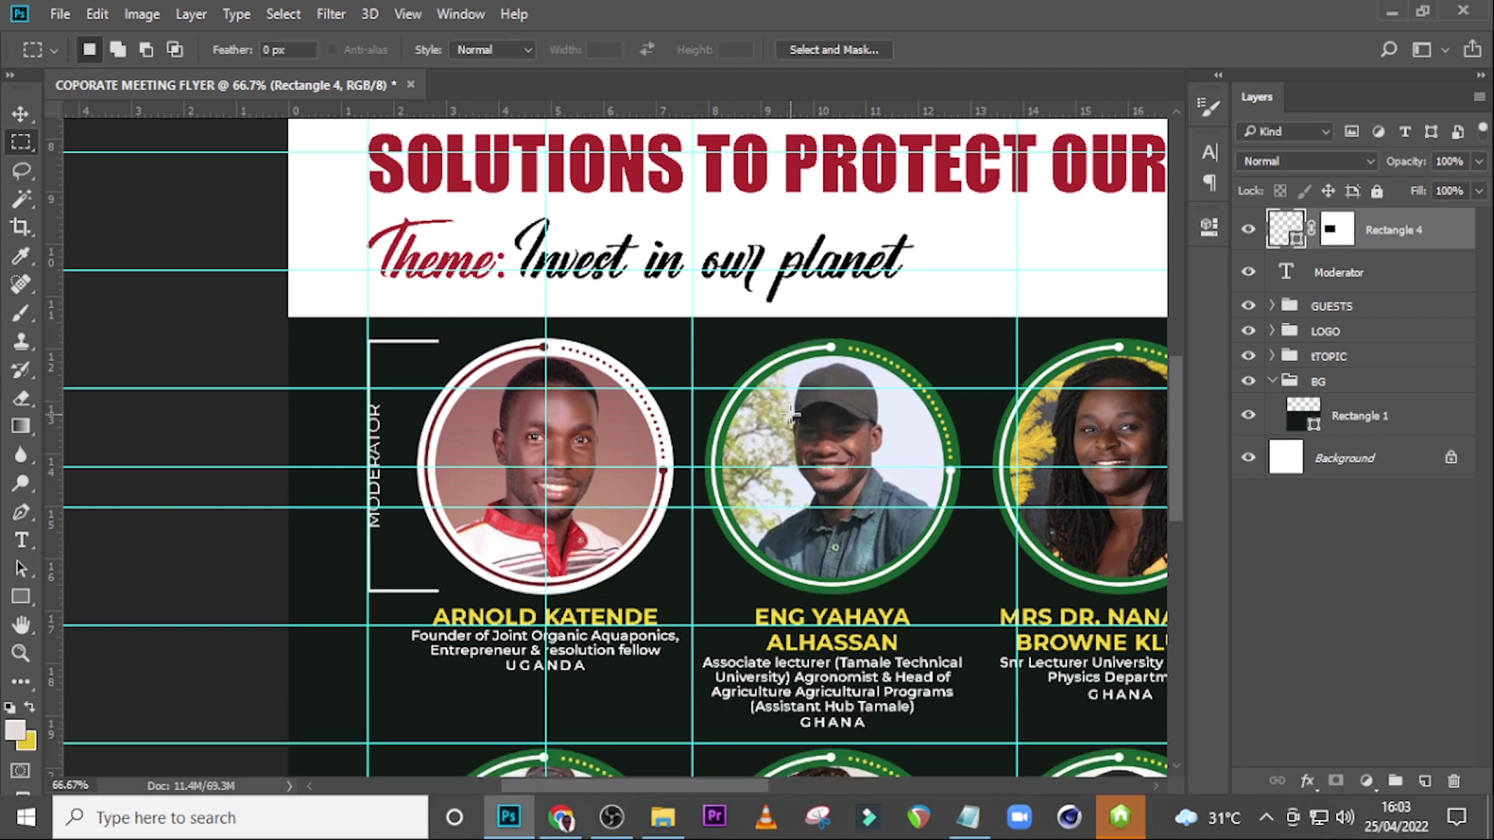
Step: Nudge the bracket right until its vertical line runs through the middle of the Moderator text
key(Right)
key(Right)
key(v)
key(Right)
key(Right)
key(Right)
key(Right)
key(Right)
key(Right)
key(Right)
key(Right)
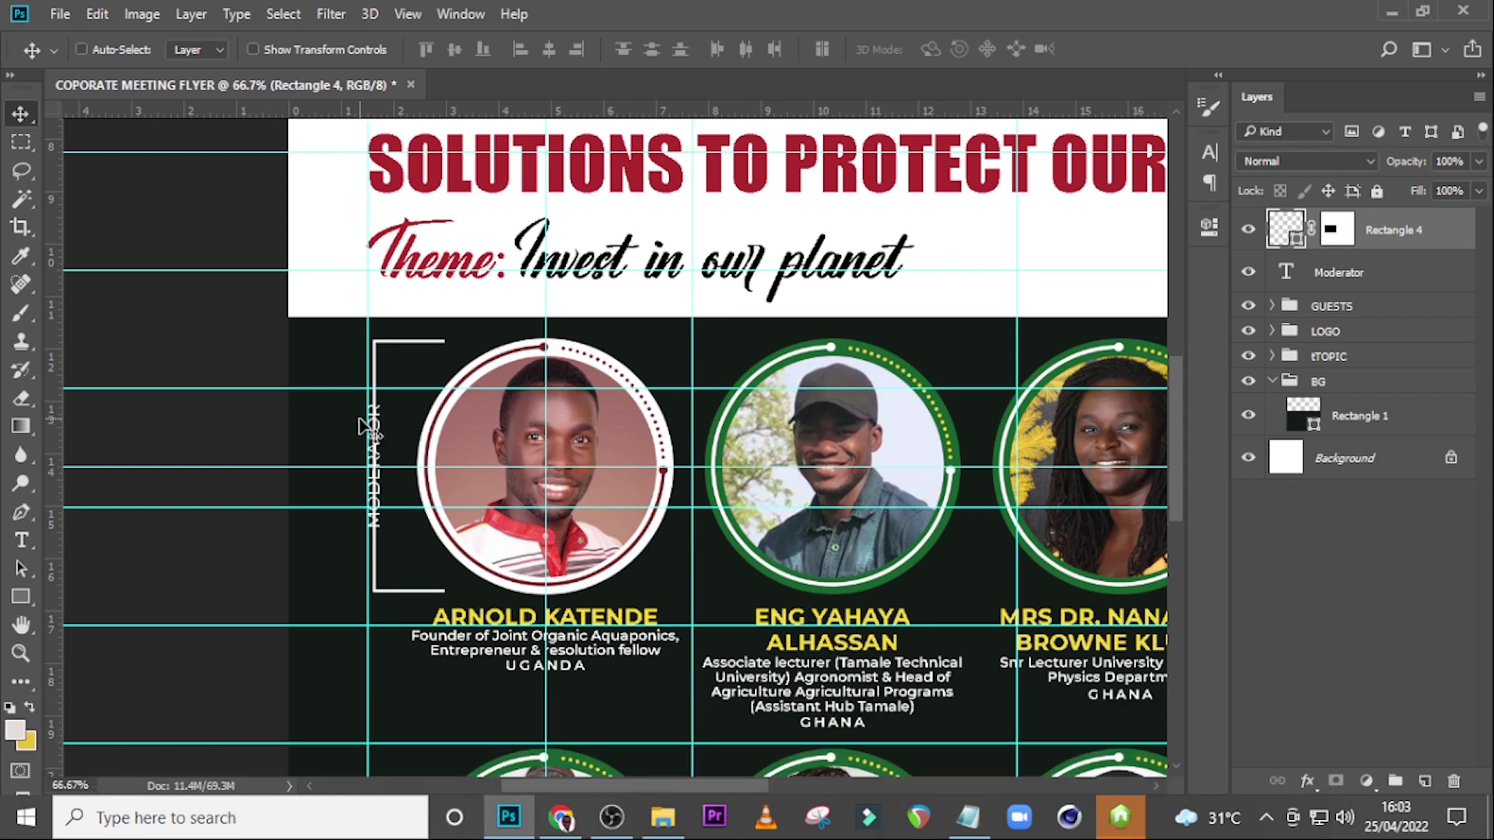
Step: Mask out the part of the bracket line behind the Moderator text within a tight selection, and hide the guides
click(1341, 228)
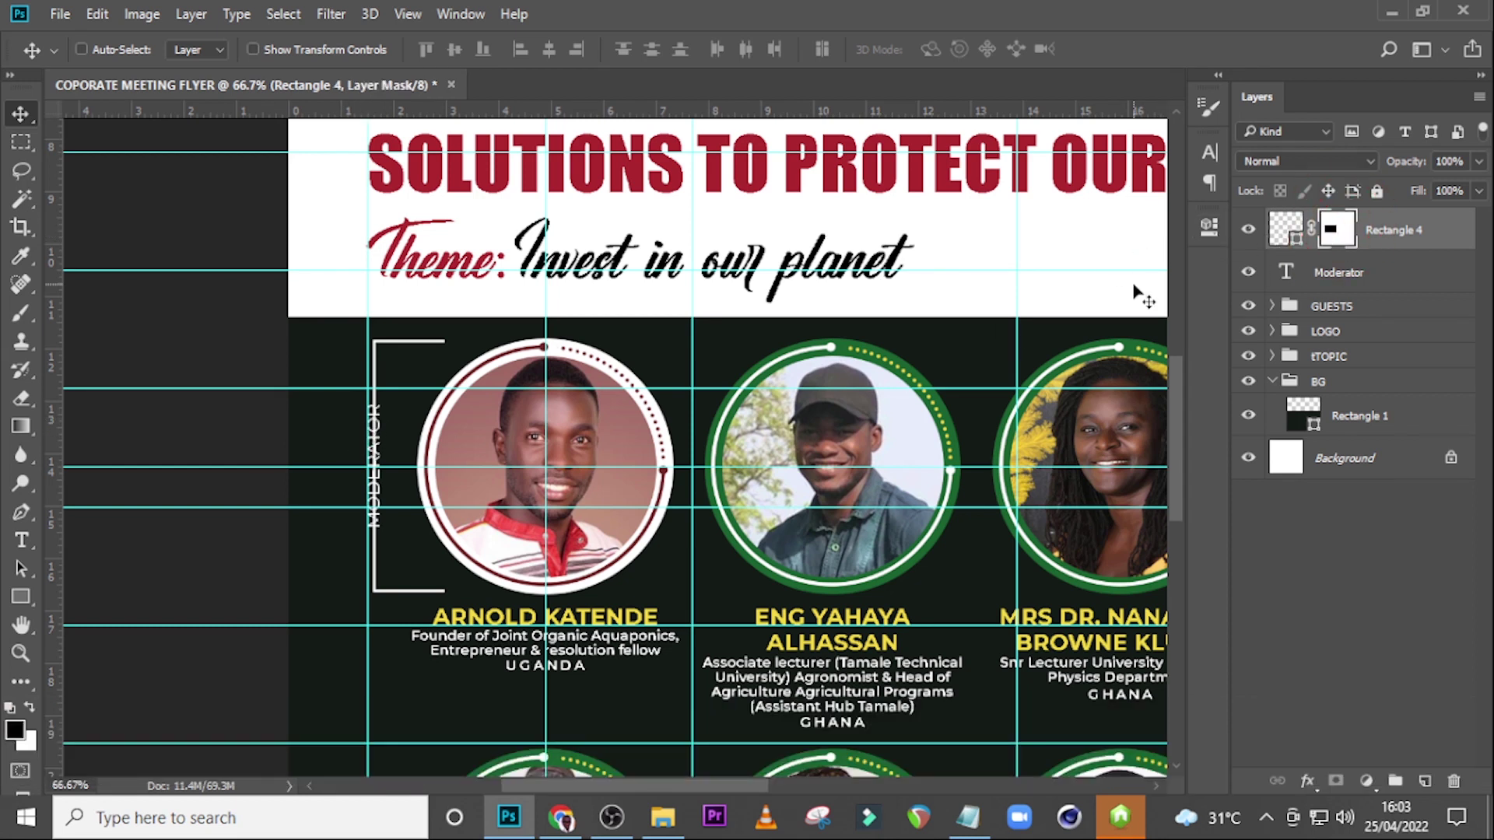
click(19, 145)
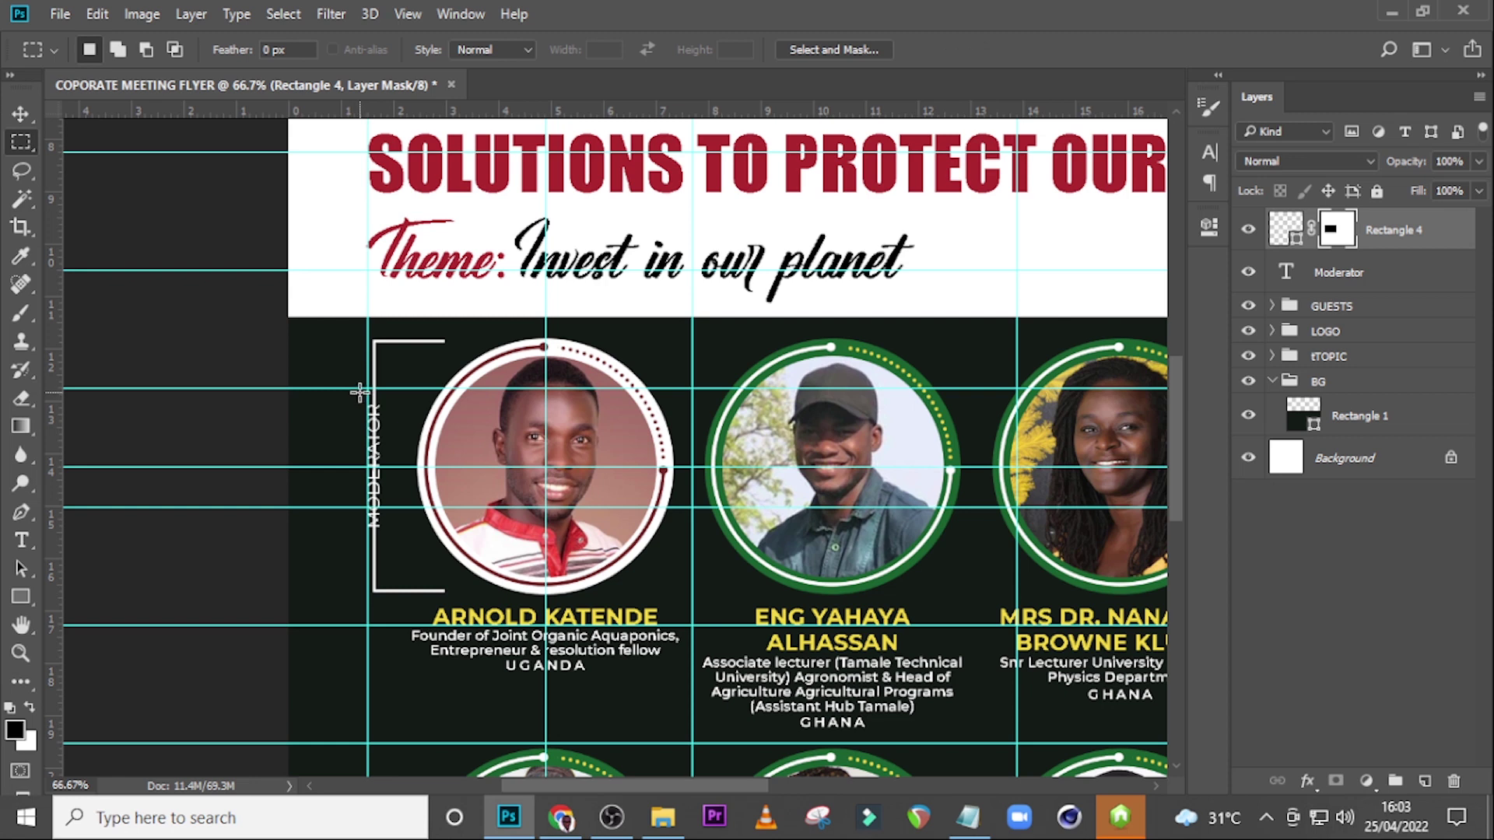
mouse_move(364, 401)
mouse_down()
mouse_move(381, 407)
mouse_move(393, 539)
mouse_up()
click(1336, 230)
key(b)
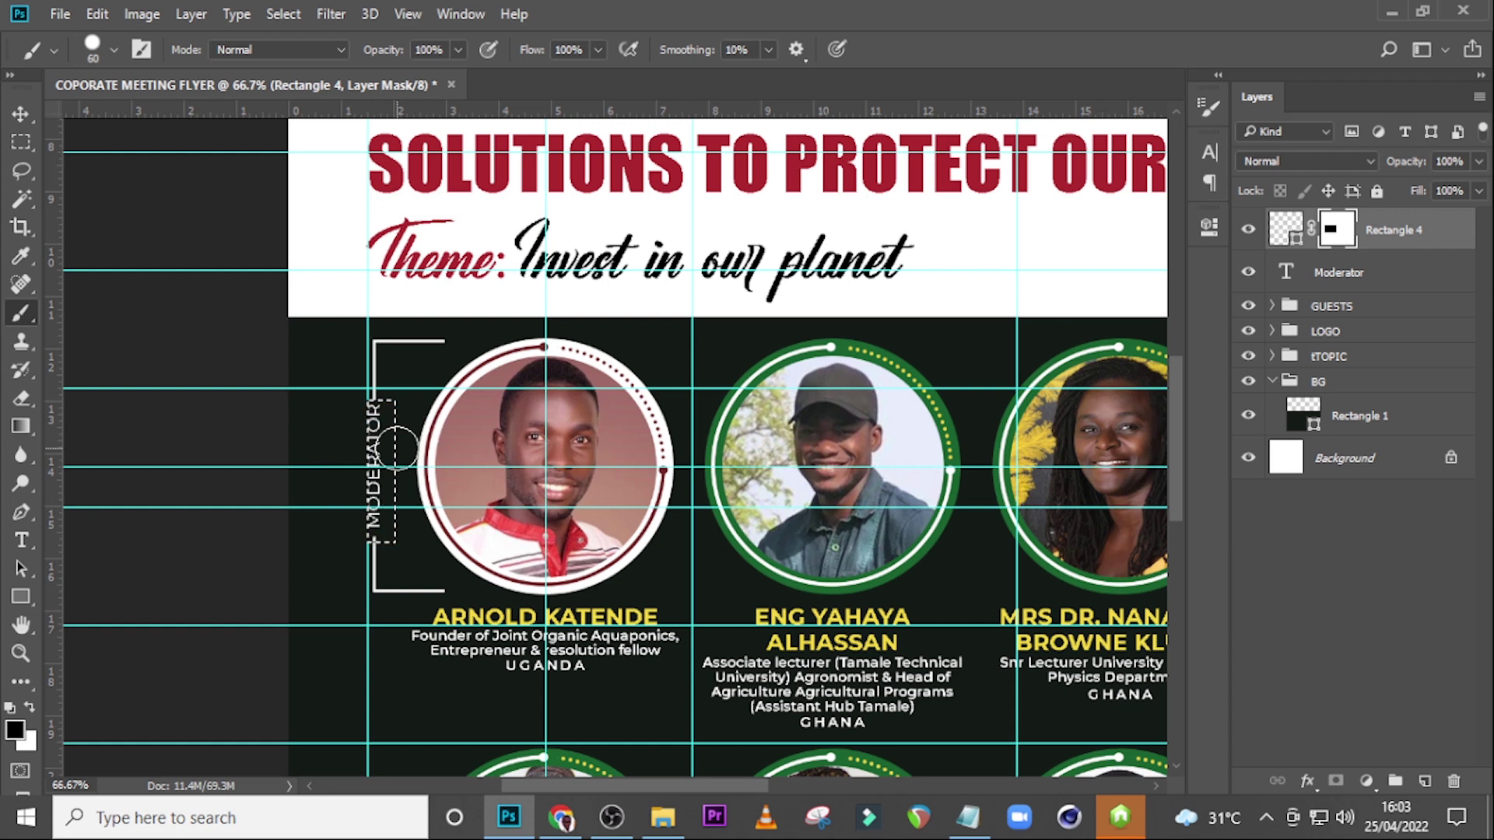
key(ctrl+d)
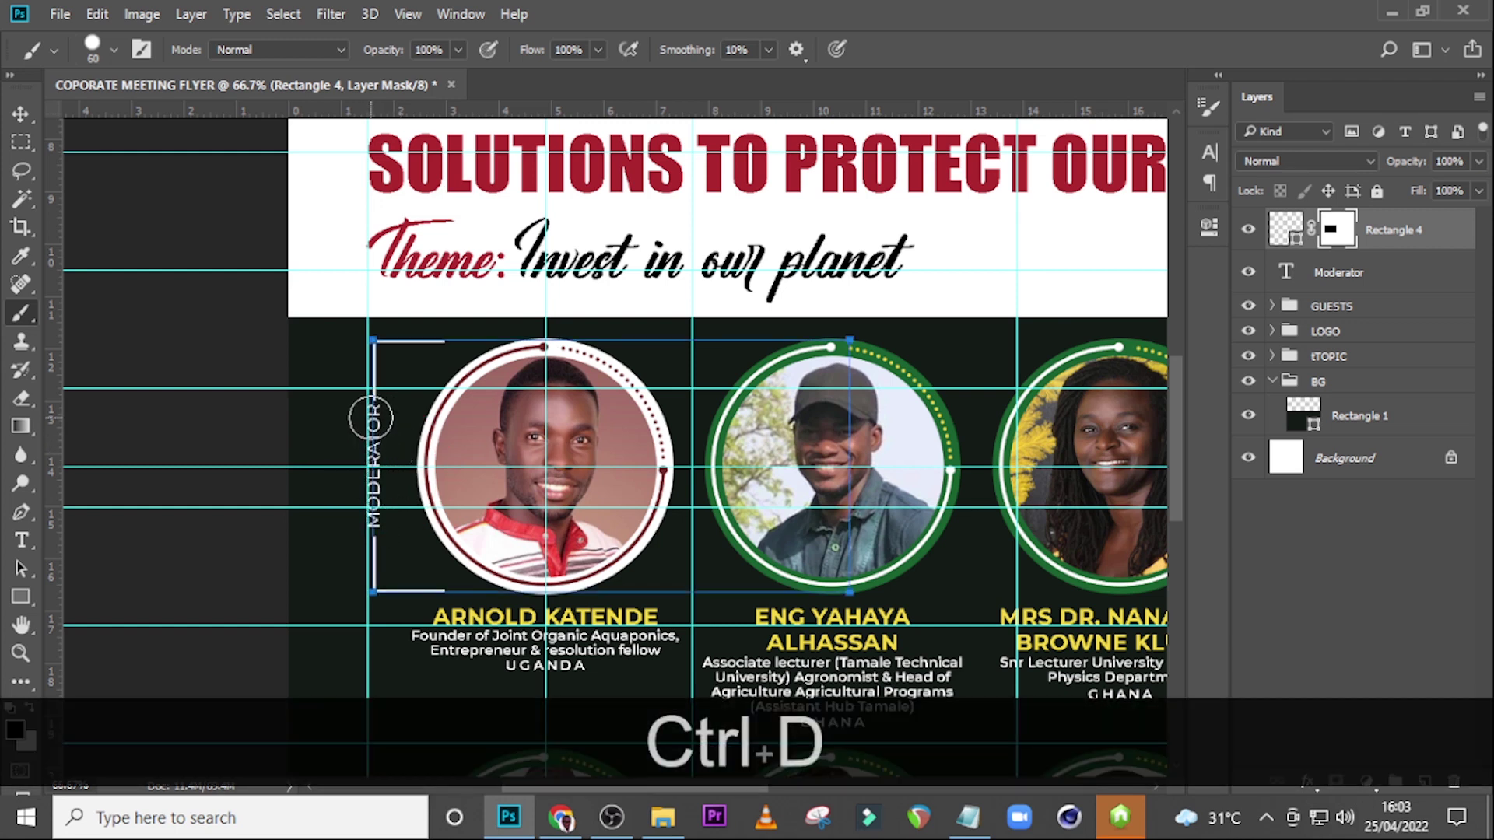
key(ctrl+h)
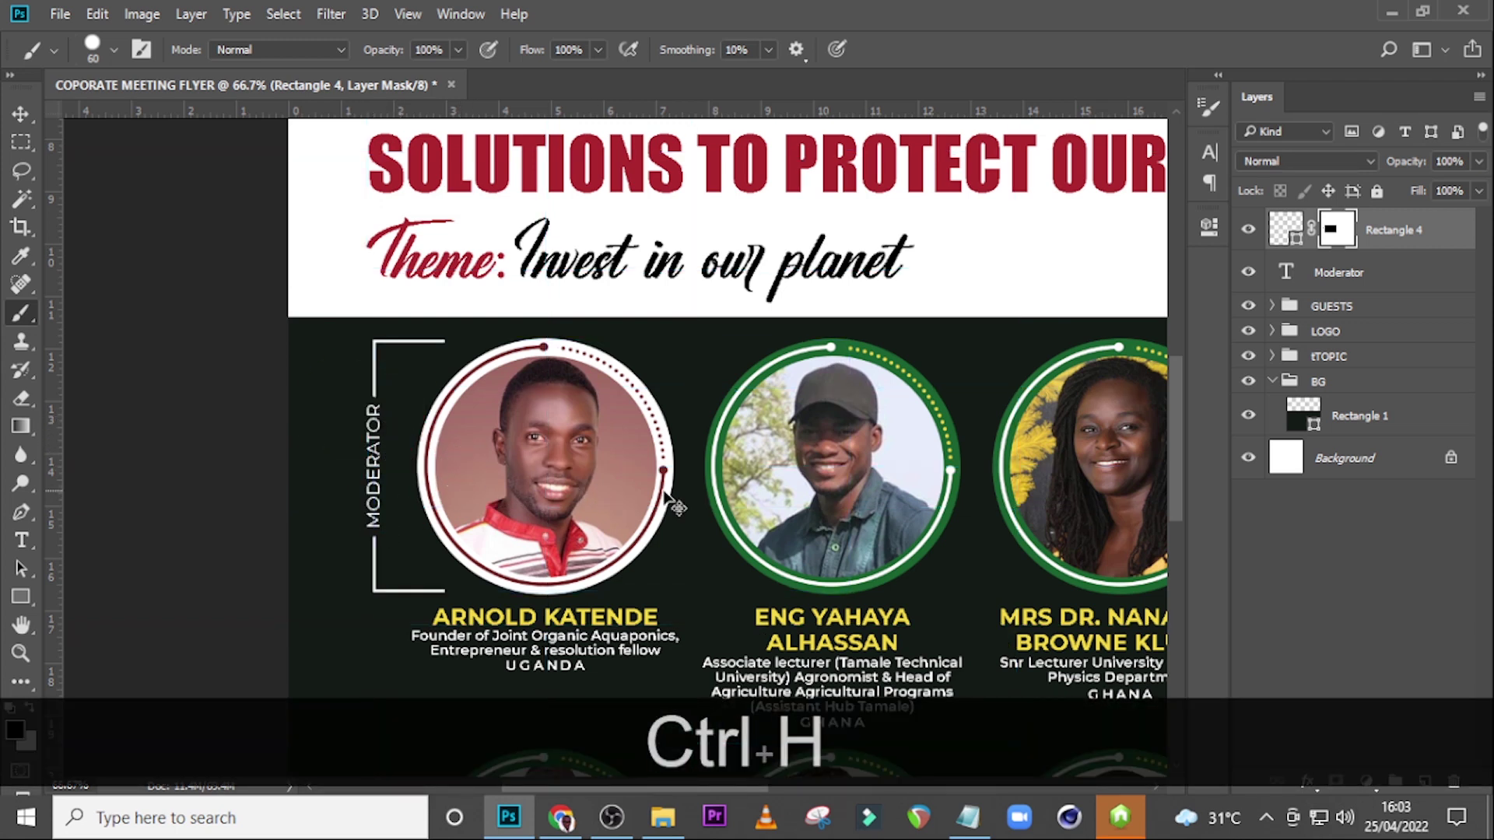
Step: Duplicate the bracket and Moderator text together and move the copies beside the second row's first portrait
key(ctrl+minus)
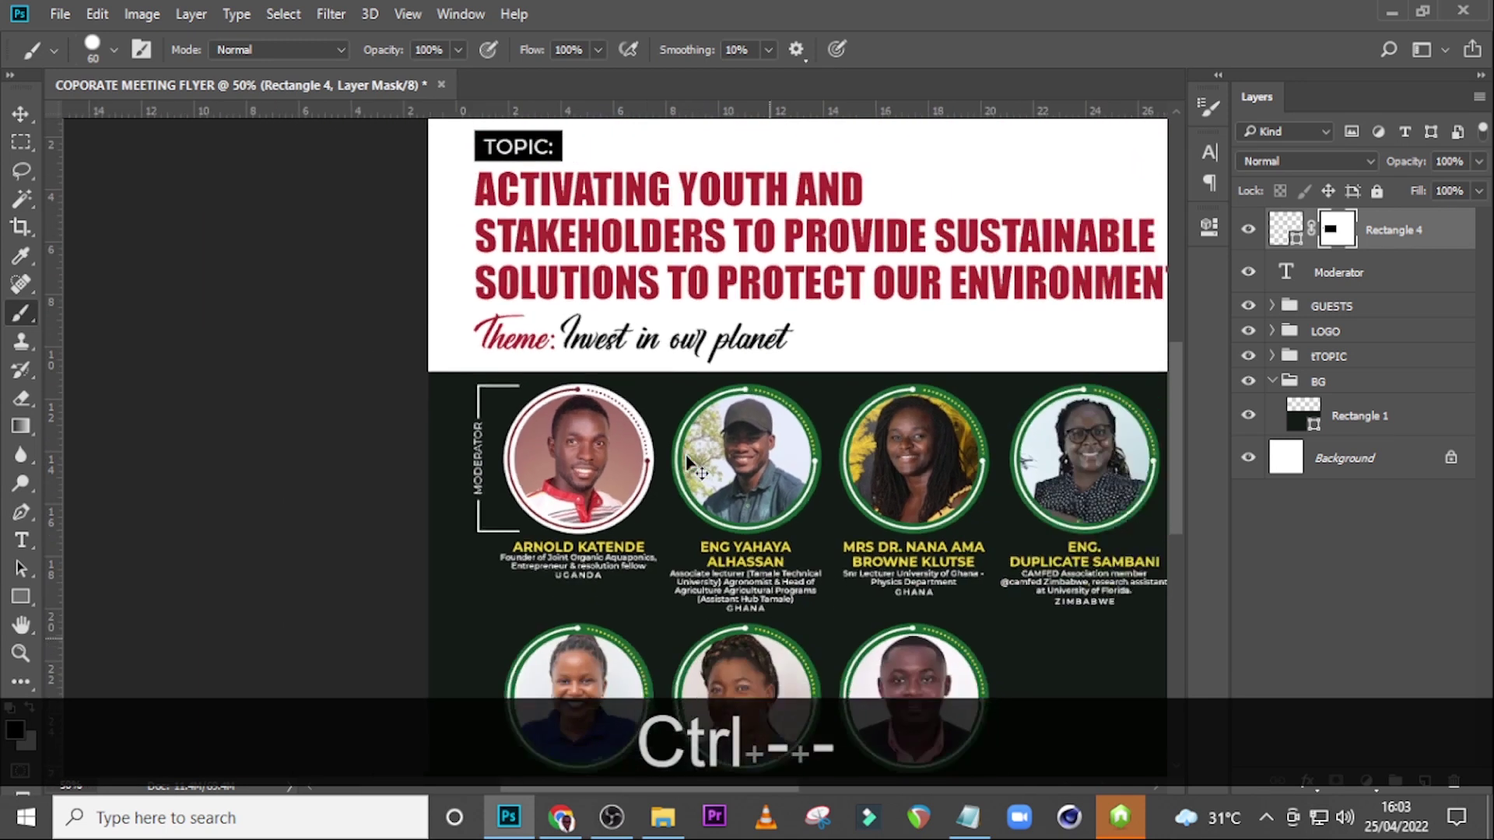
key(ctrl+minus)
key(ctrl+0)
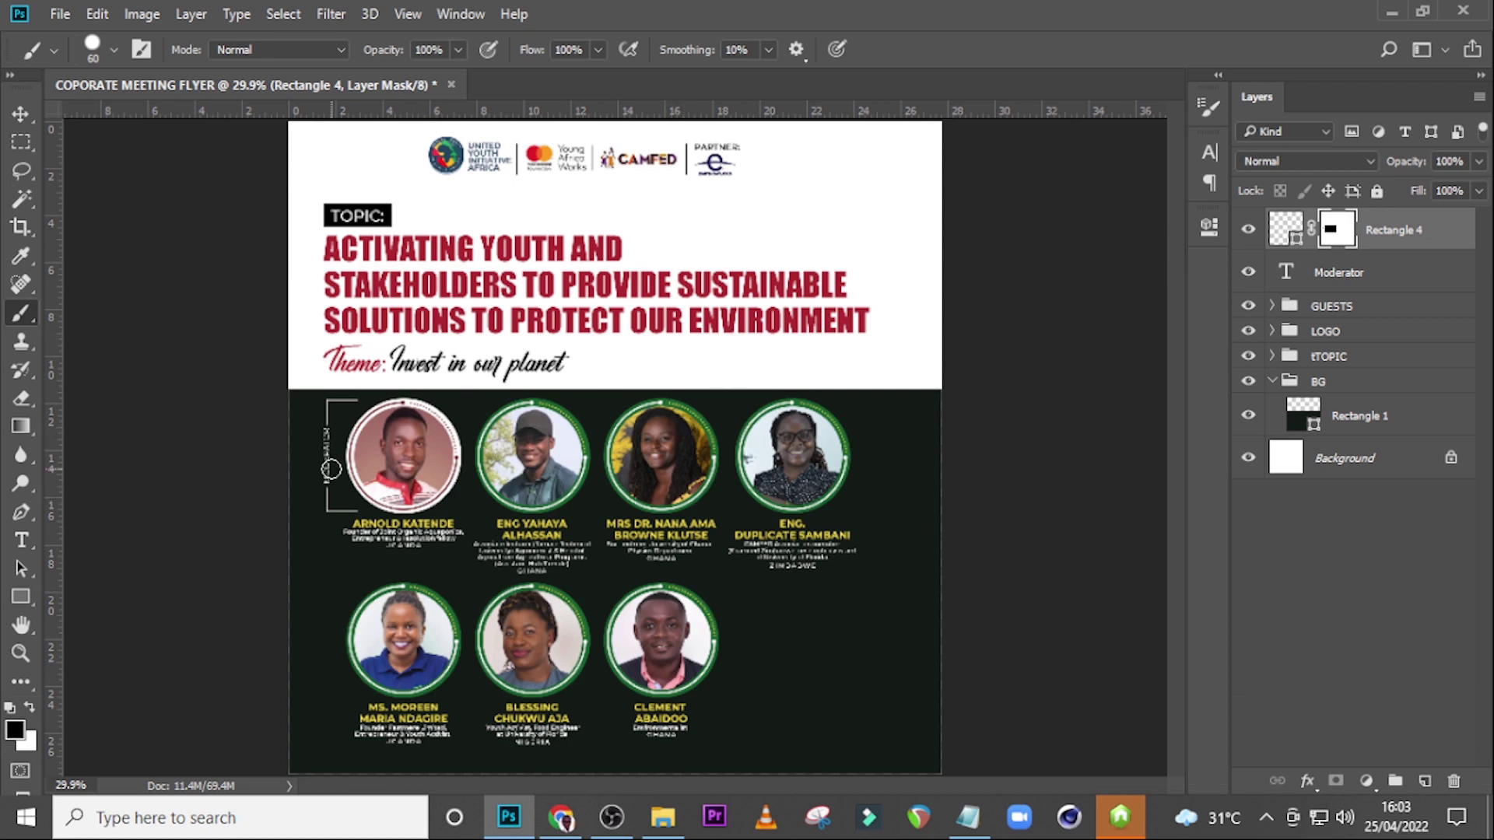
ctrl+click(1342, 274)
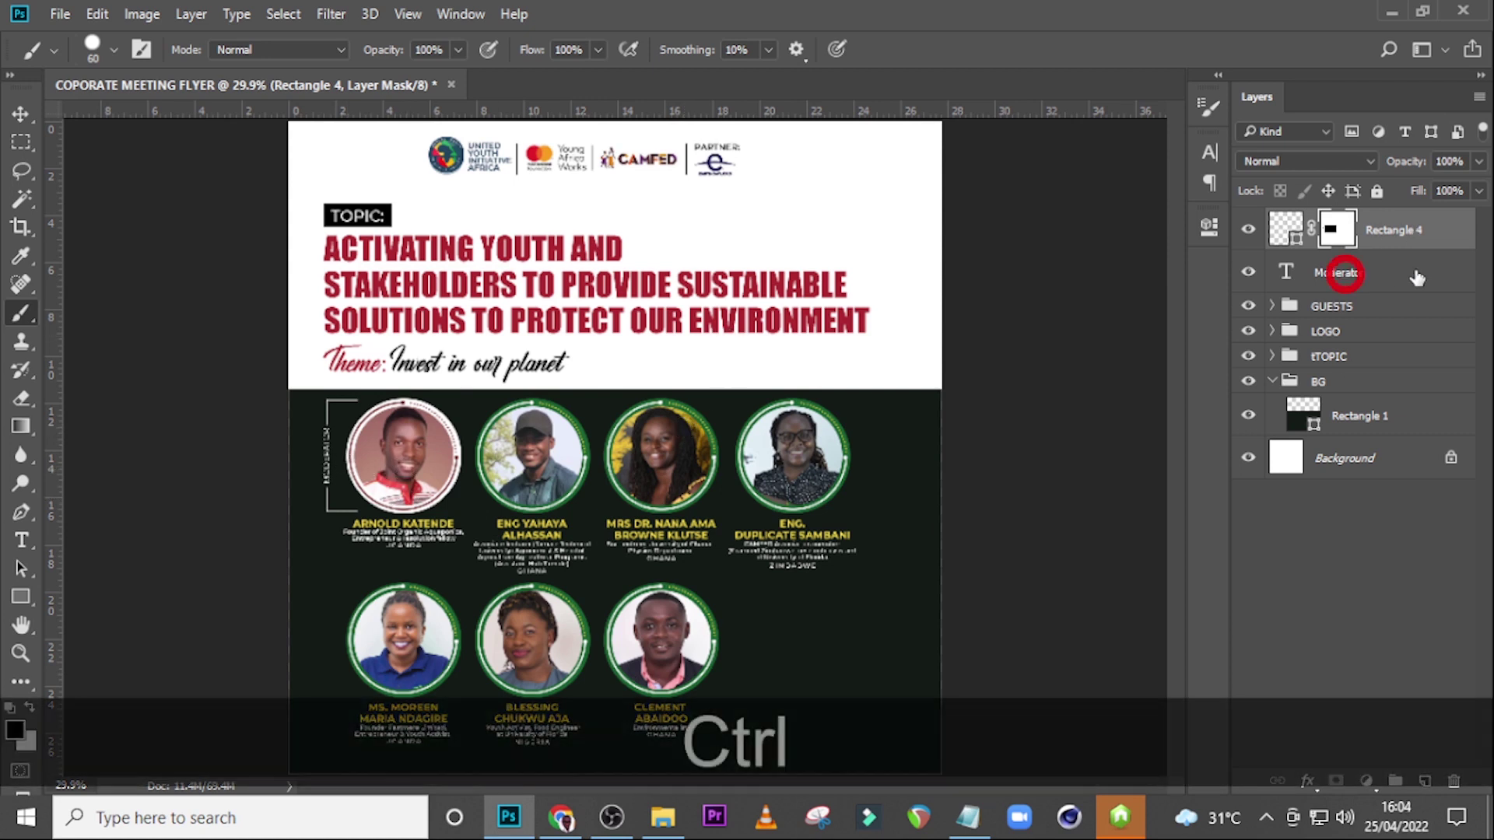
key(ctrl+j)
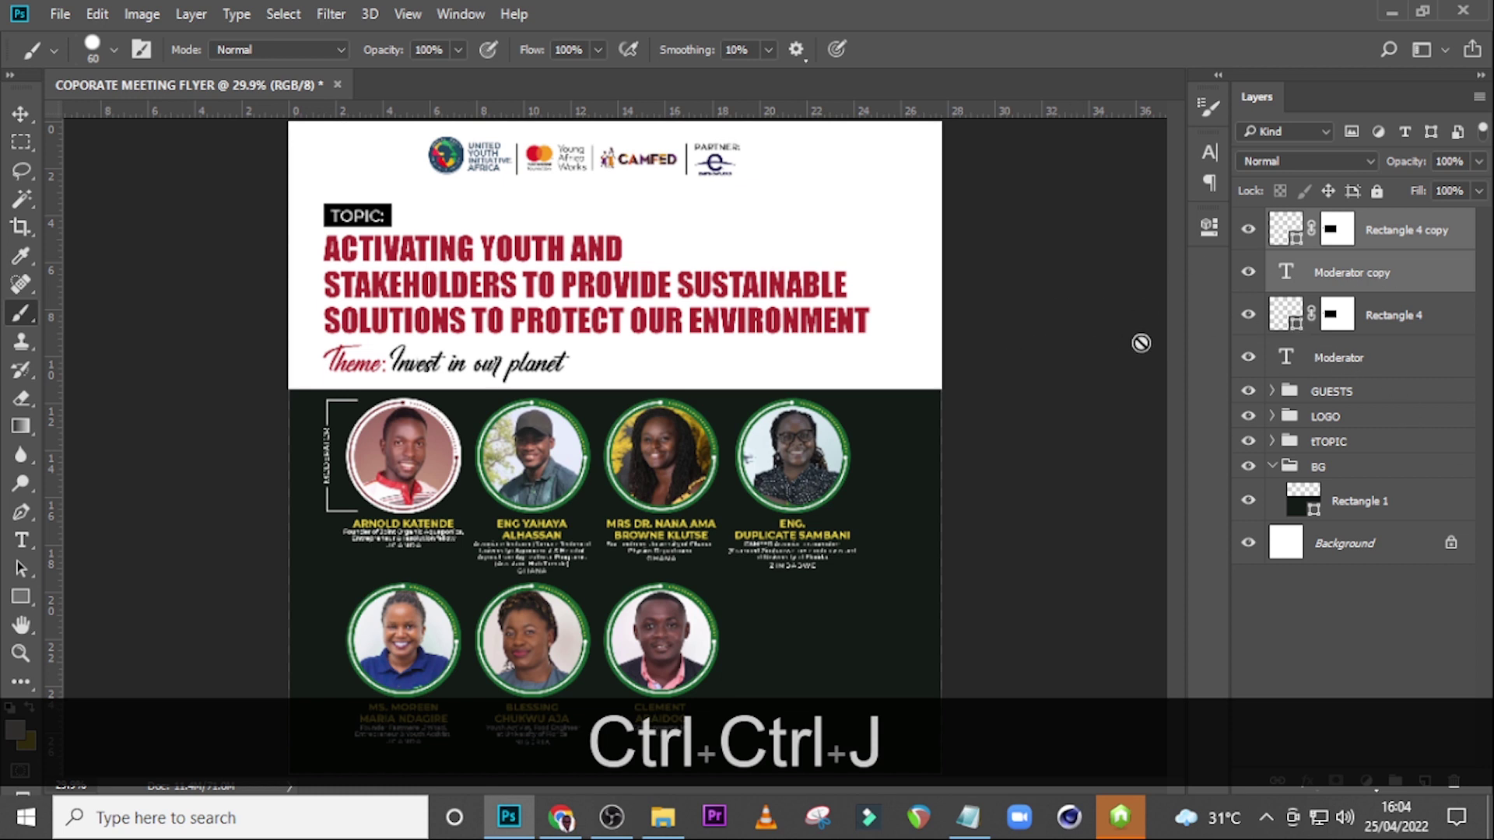
key(v)
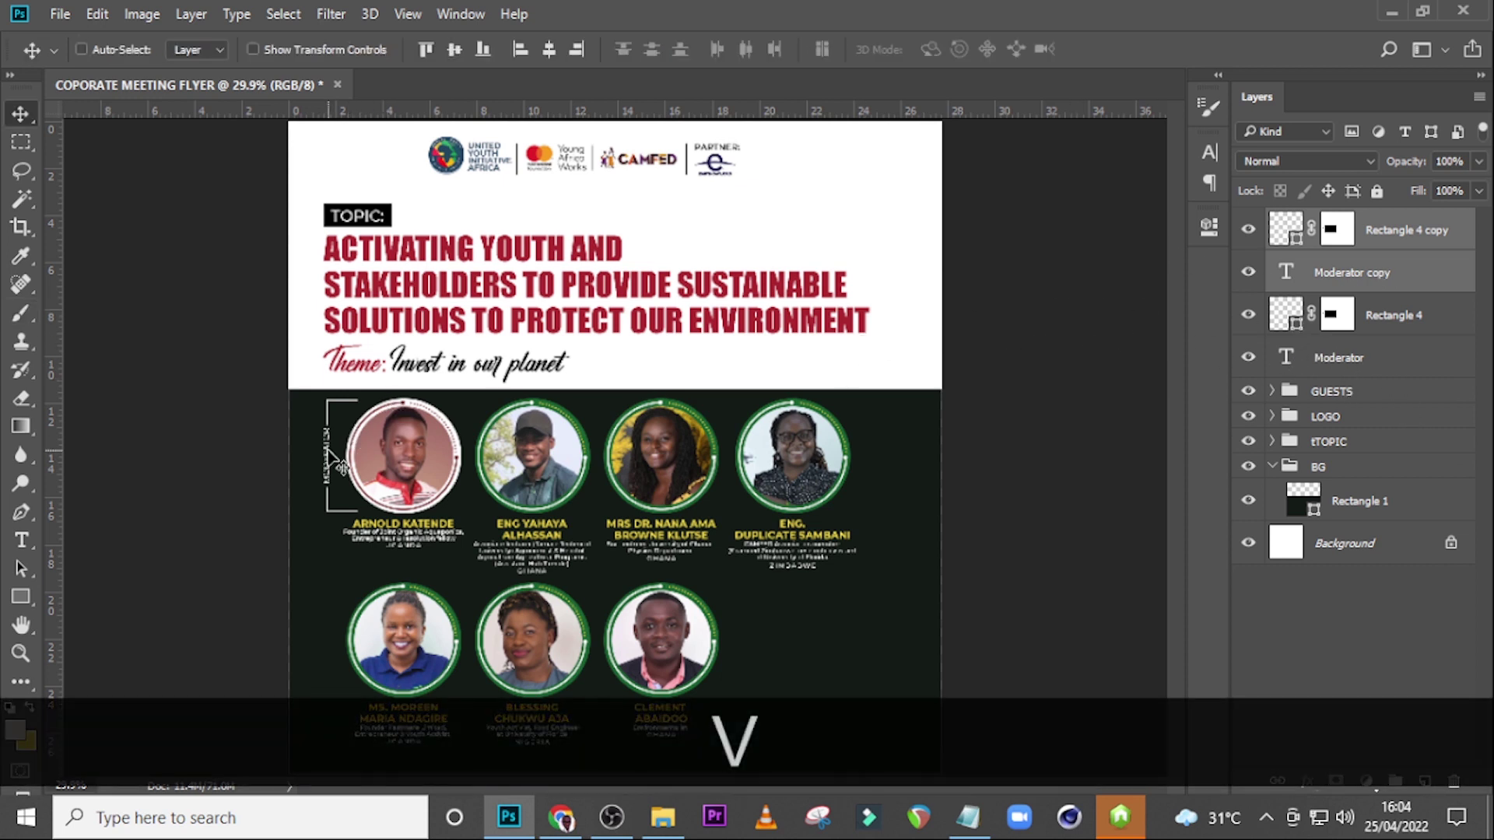
drag(340, 464, 300, 646)
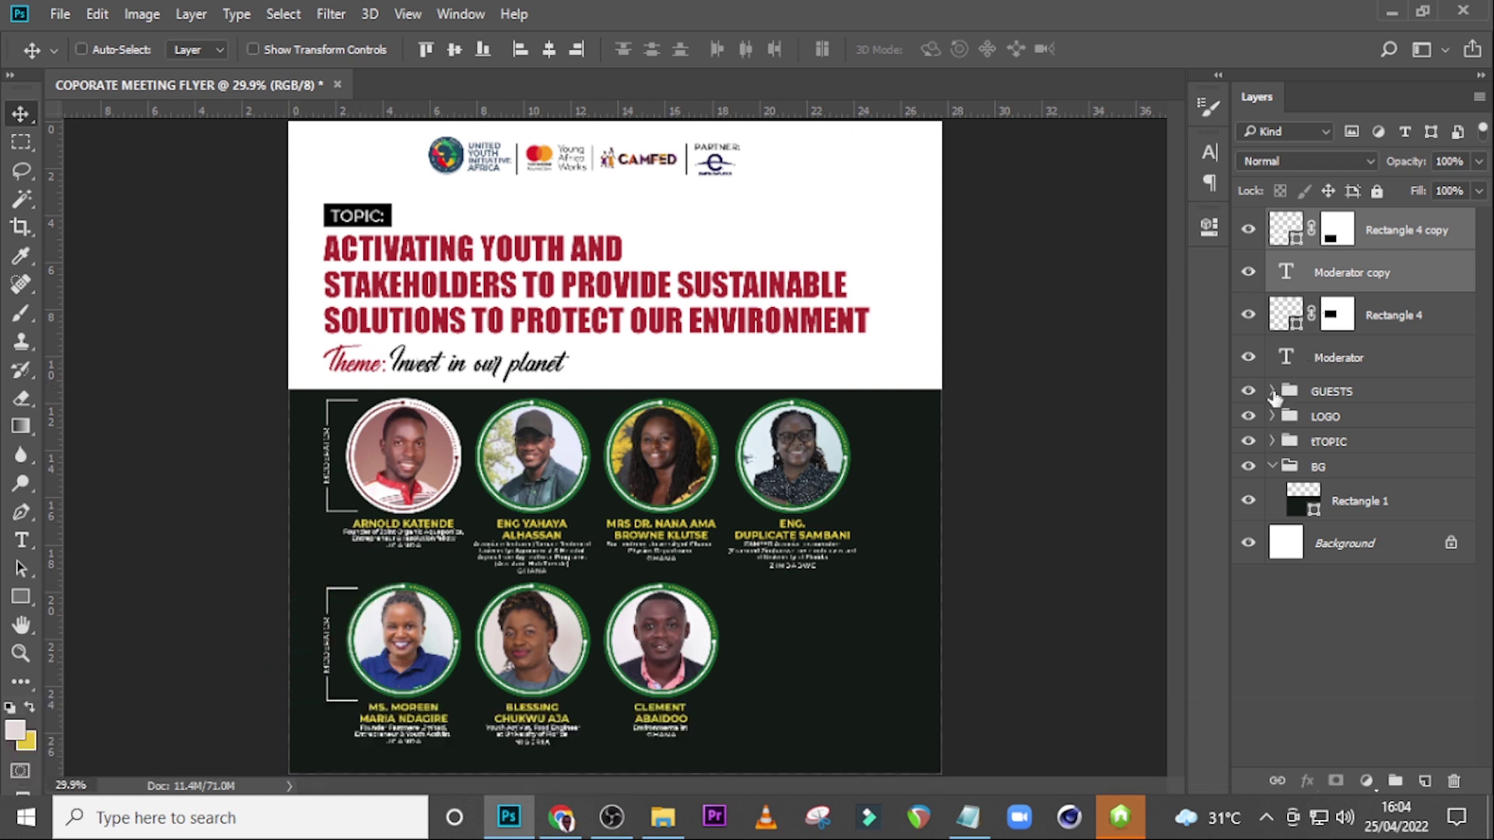
Step: Select Ellipse 1 in the group of the second row's first guest and start a free transform on it
click(1272, 391)
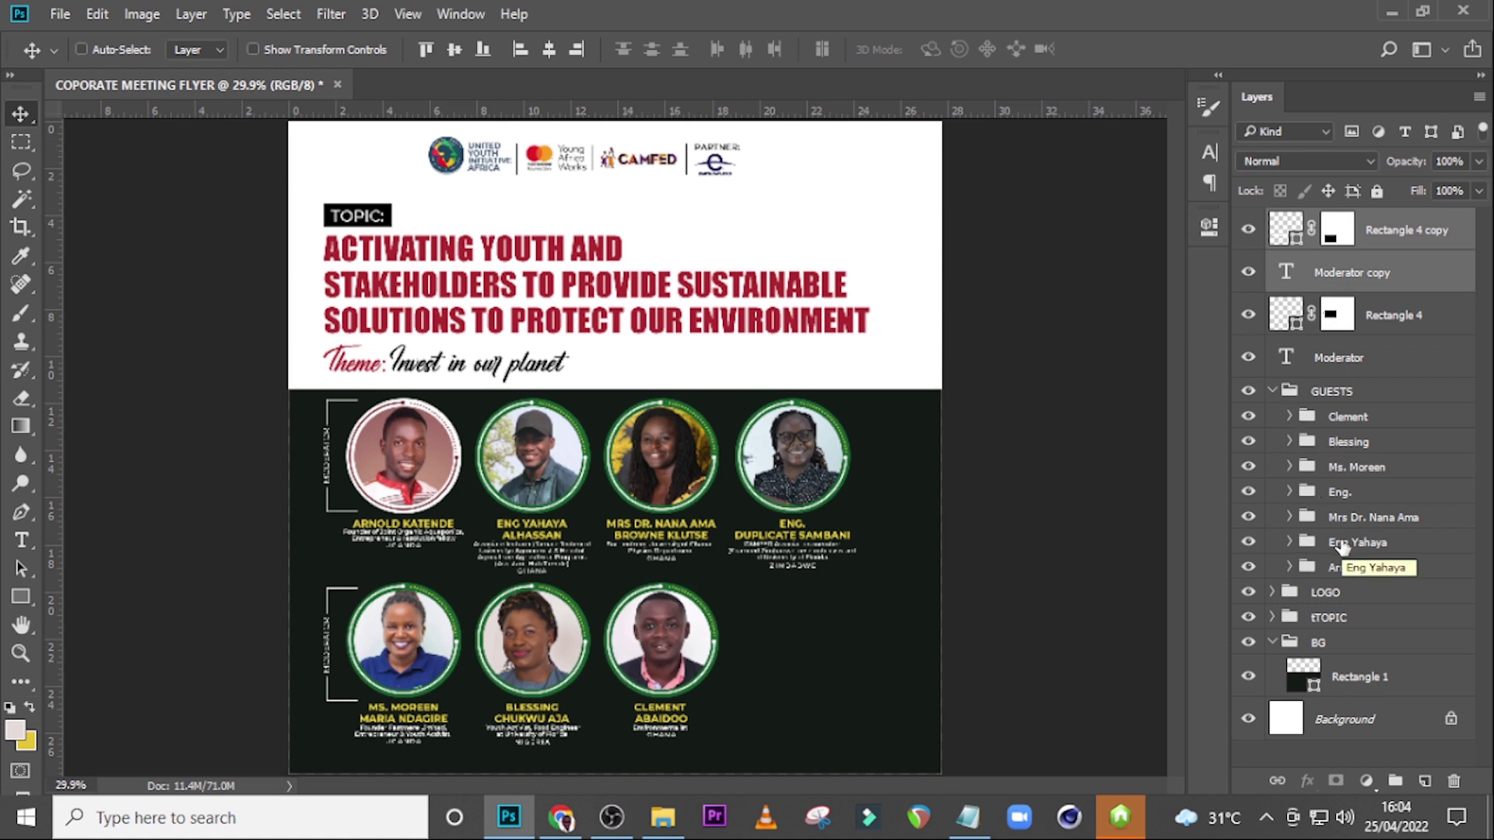
click(1300, 473)
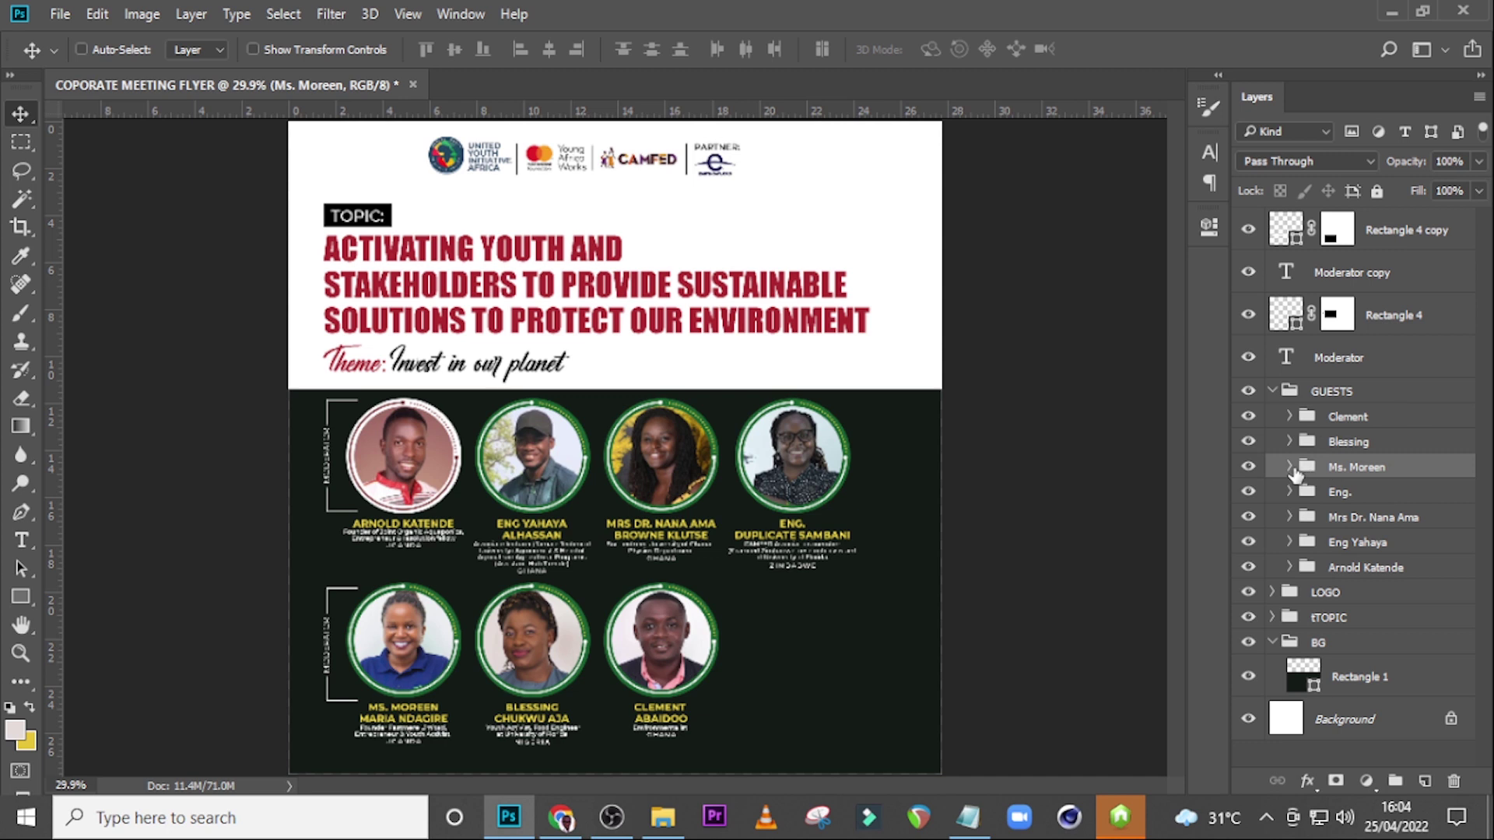
click(1289, 466)
click(1351, 689)
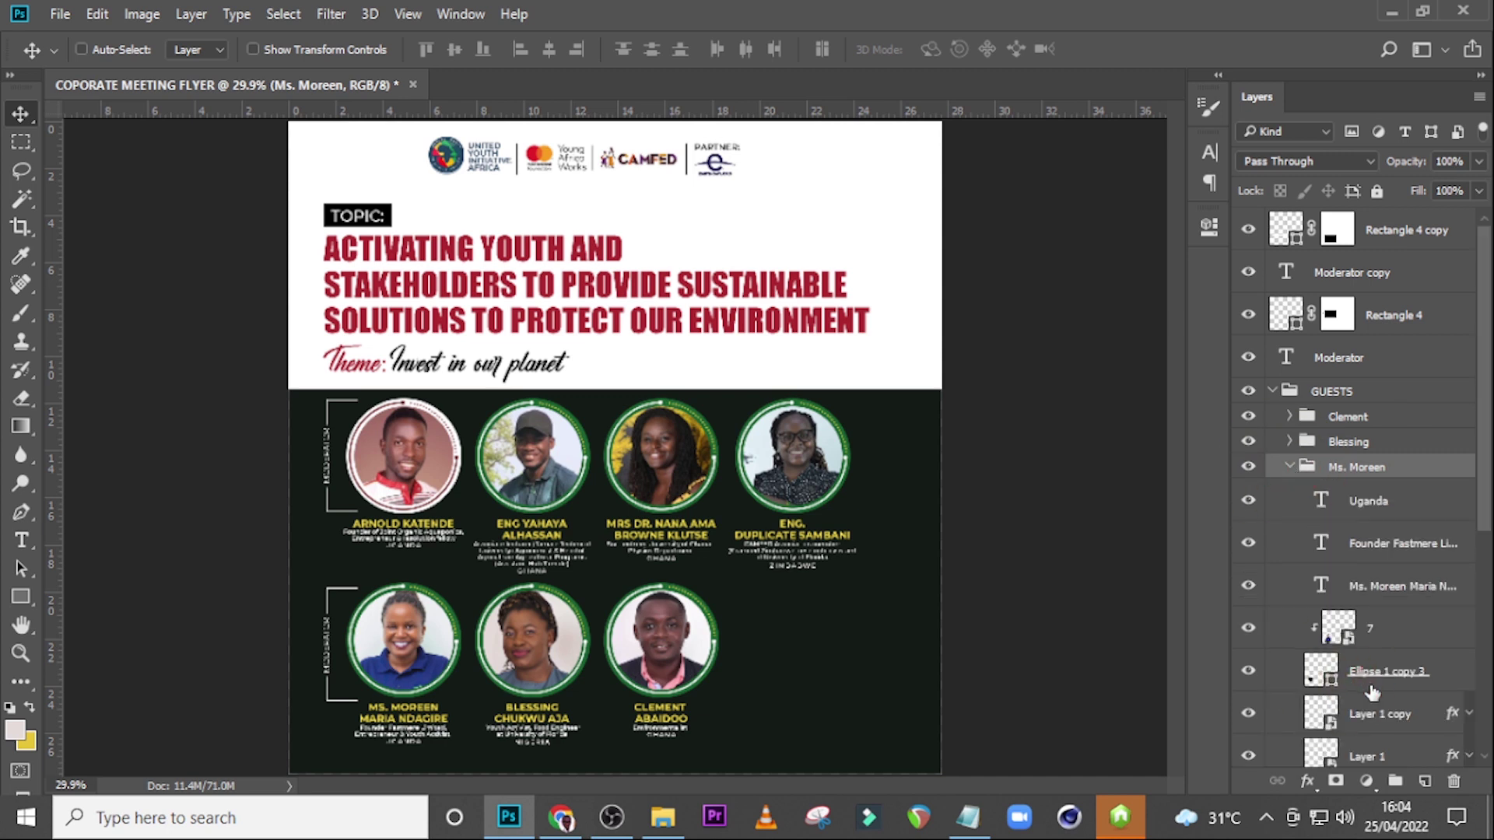
scroll(1361, 690, down, 2)
click(1354, 714)
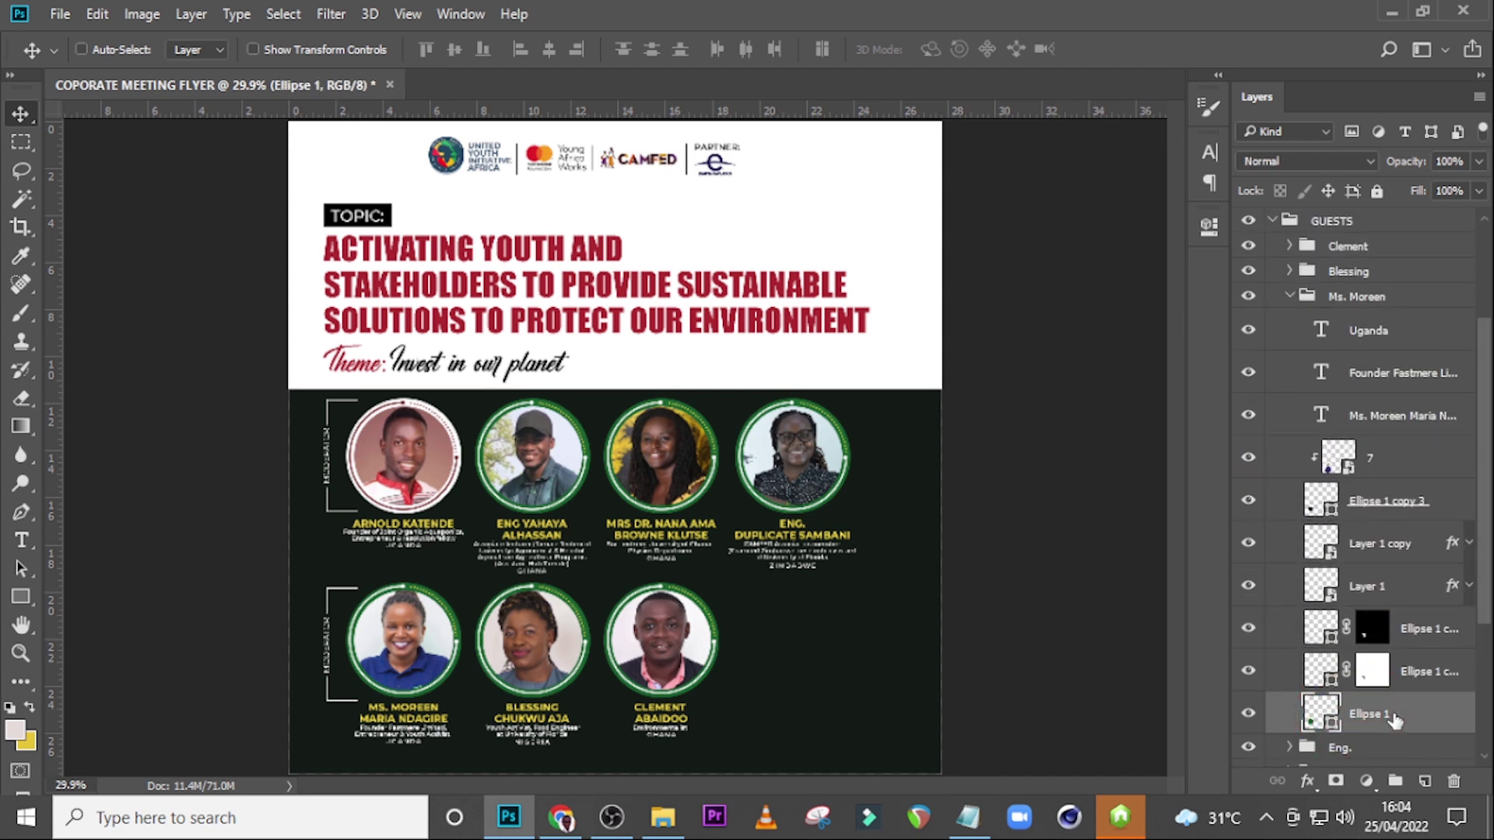
key(ctrl+t)
Step: Show the guides, add a horizontal guide through the centre of the second row's first portrait, and end the transform on its ellipse
key(ctrl+equal)
key(ctrl+equal)
key(ctrl+equal)
key(ctrl+equal)
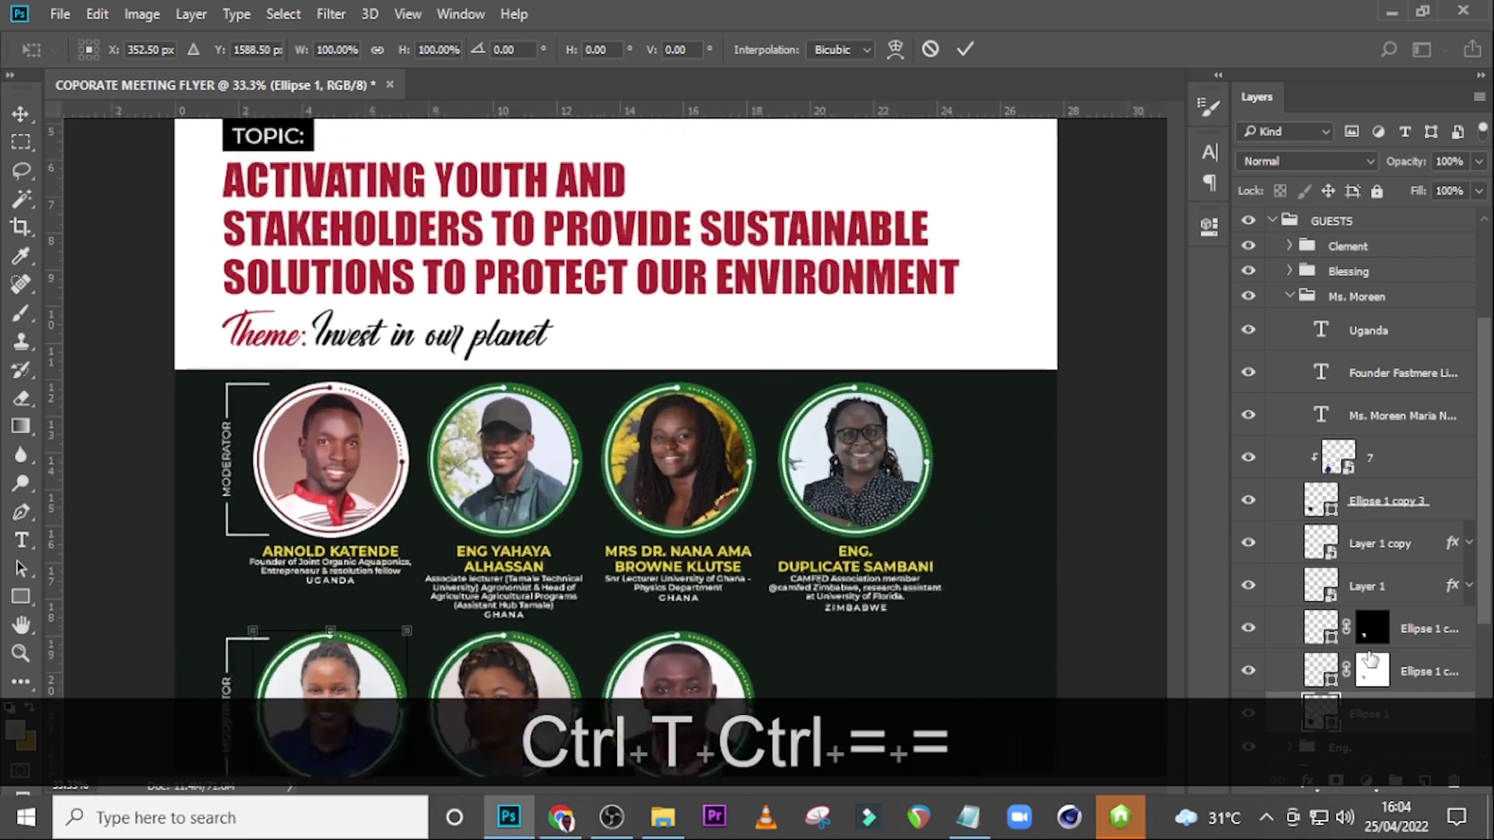
scroll(900, 685, left, 10)
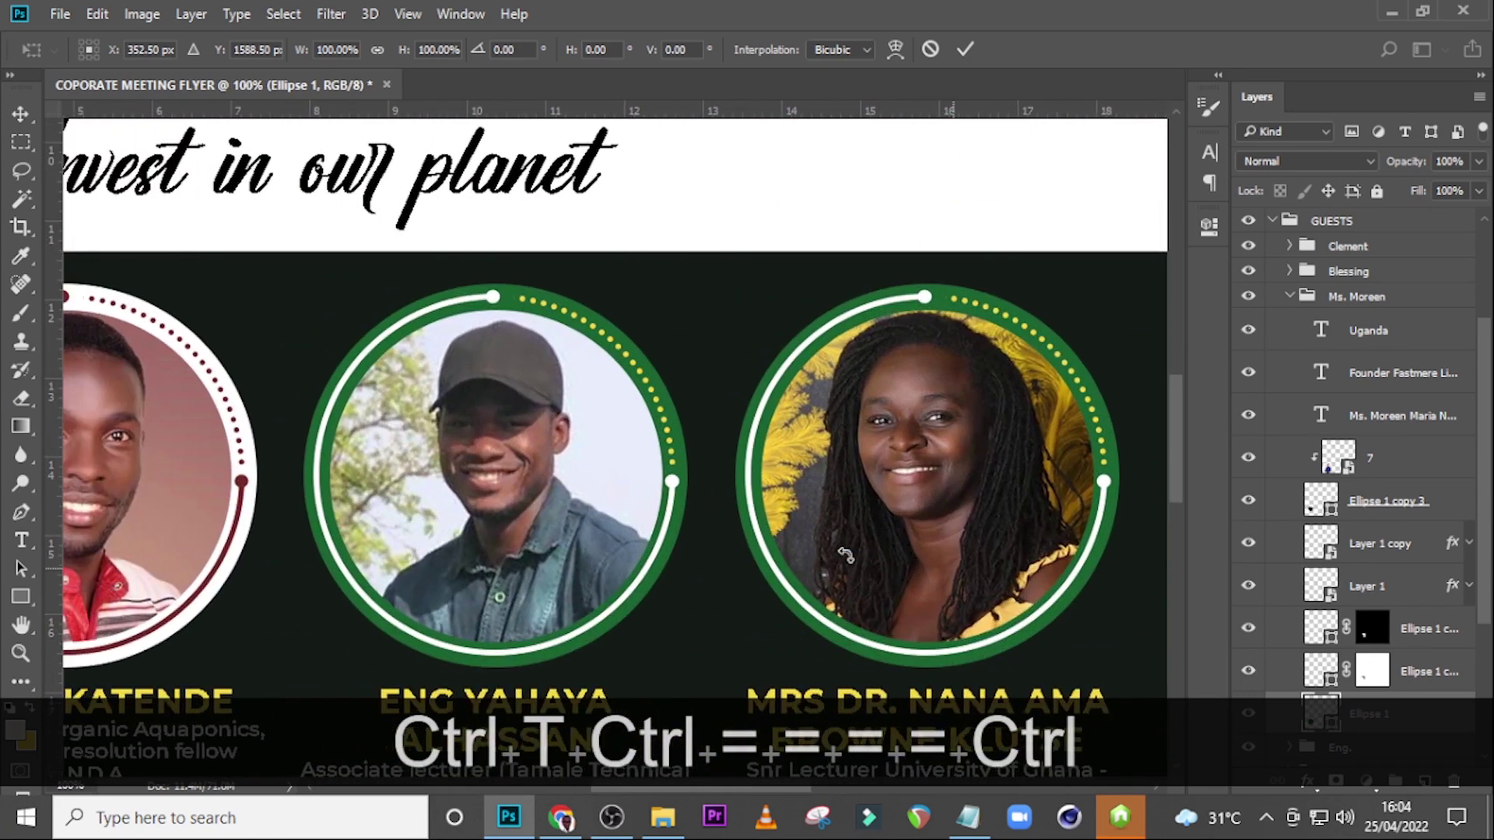
scroll(694, 467, left, 5)
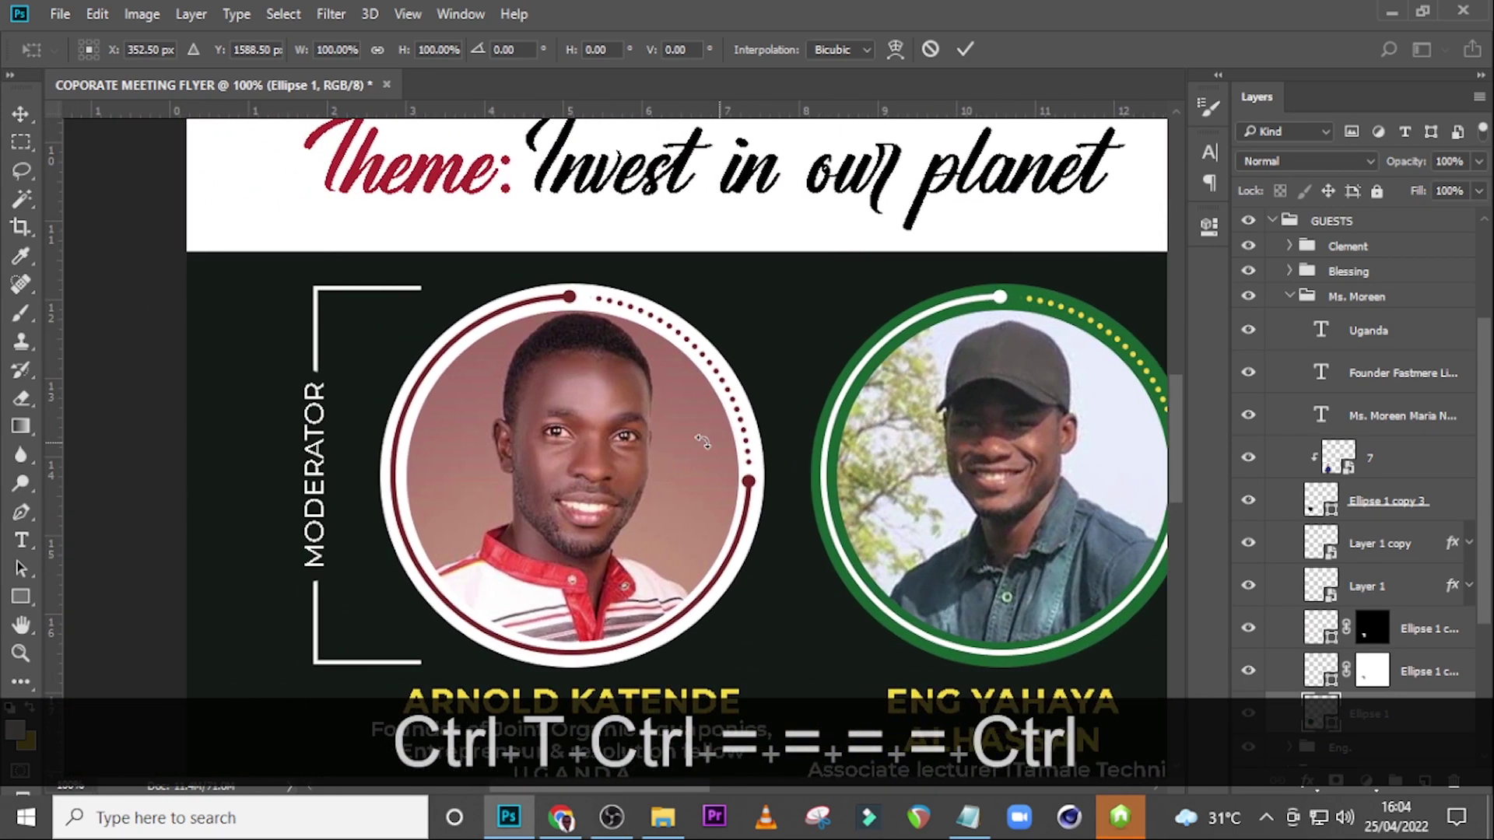
scroll(710, 438, down, 7)
scroll(713, 435, down, 11)
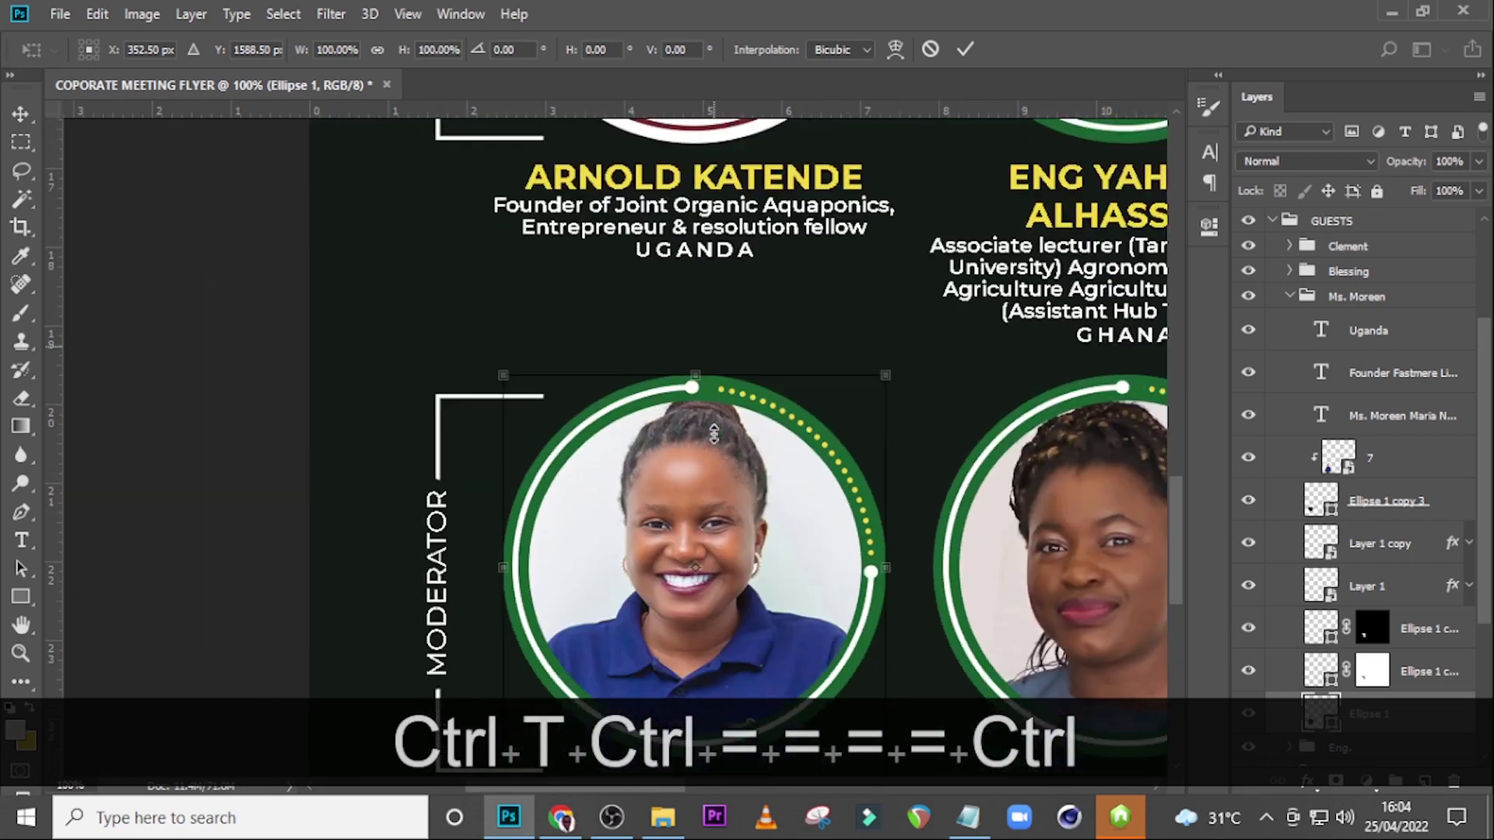
scroll(745, 420, up, 4)
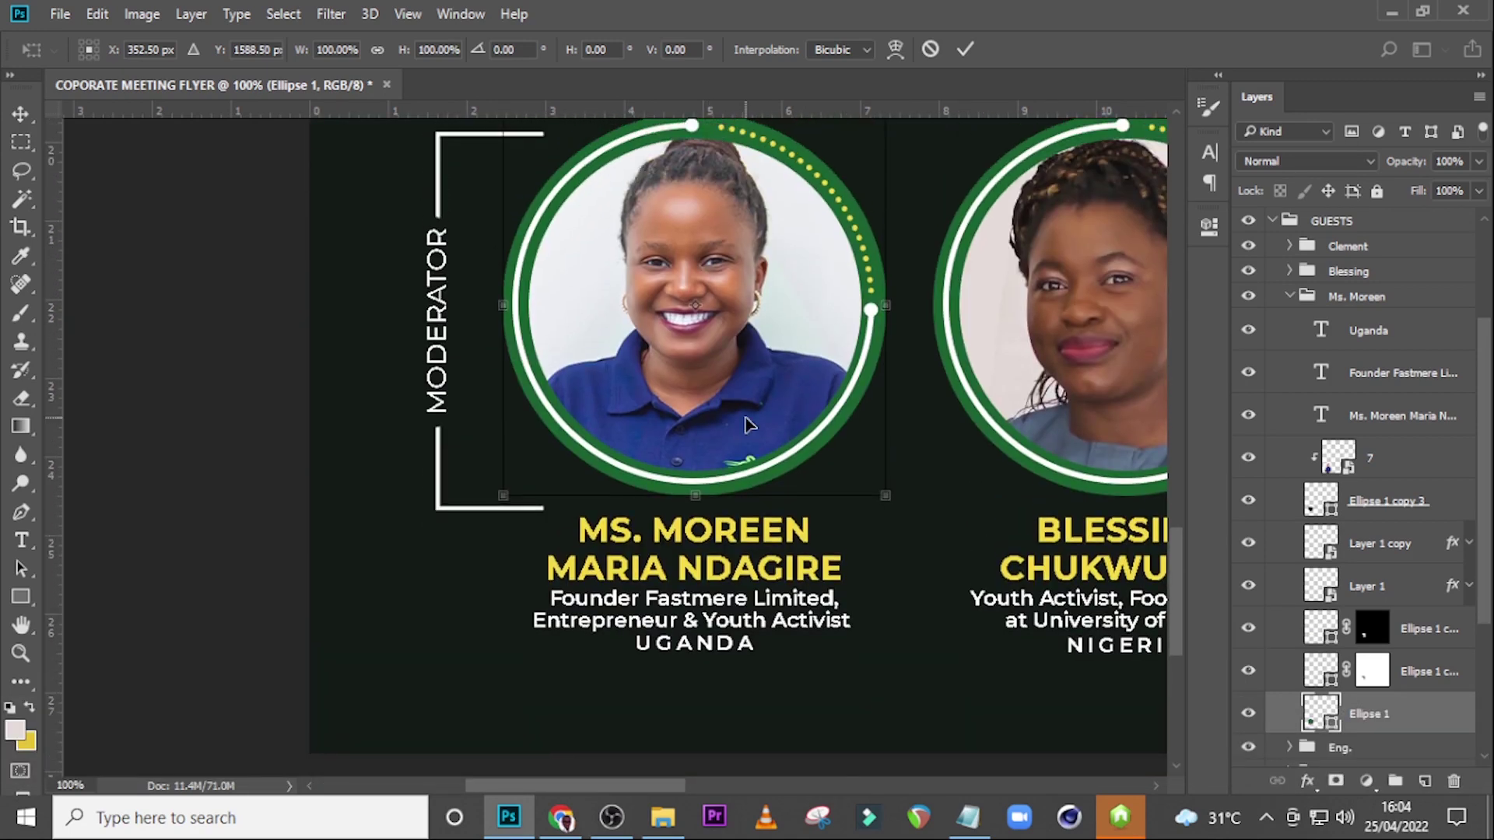
key(ctrl+h)
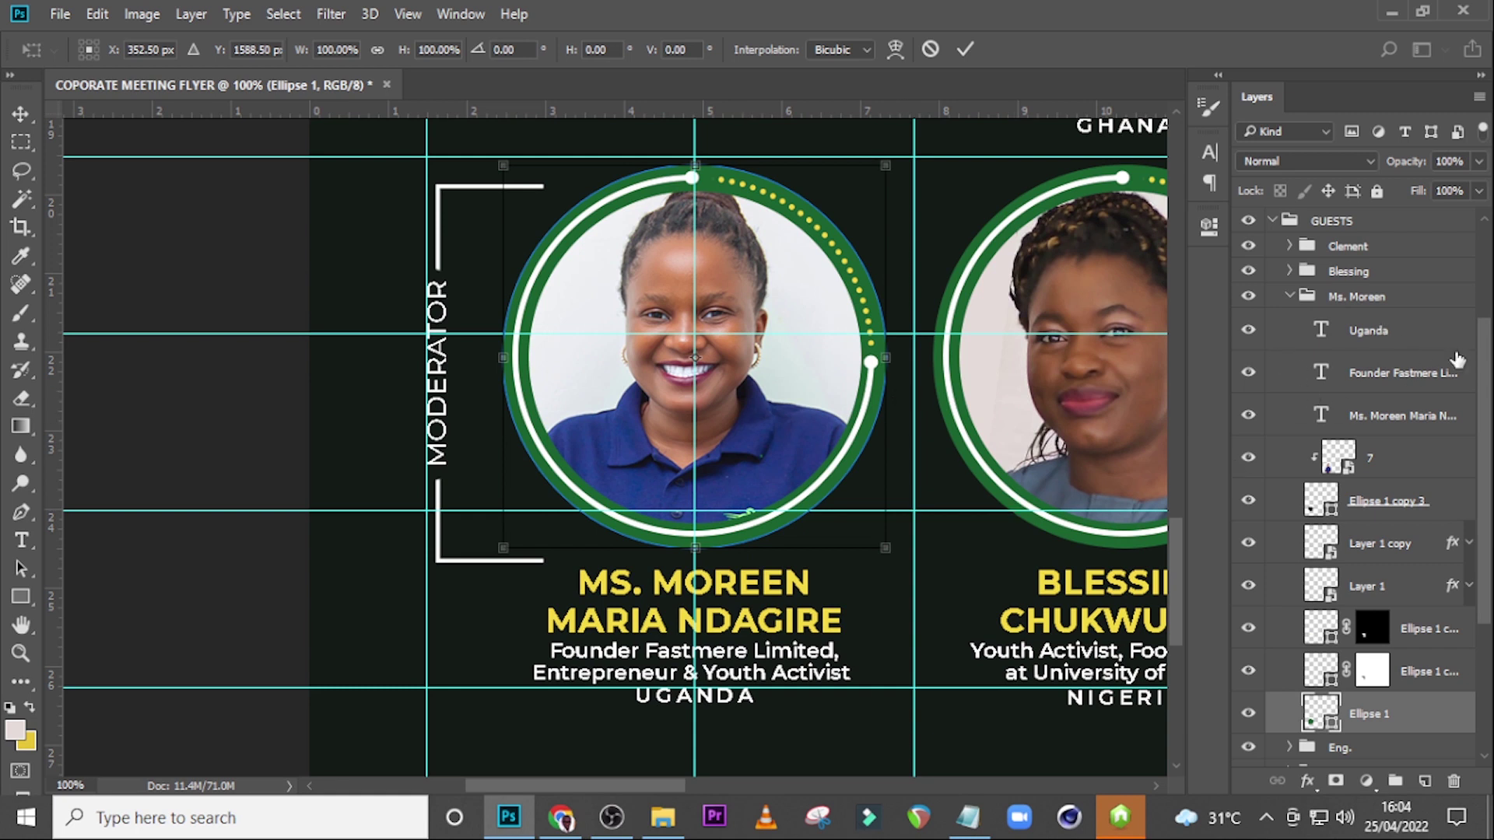
drag(1486, 393, 1488, 268)
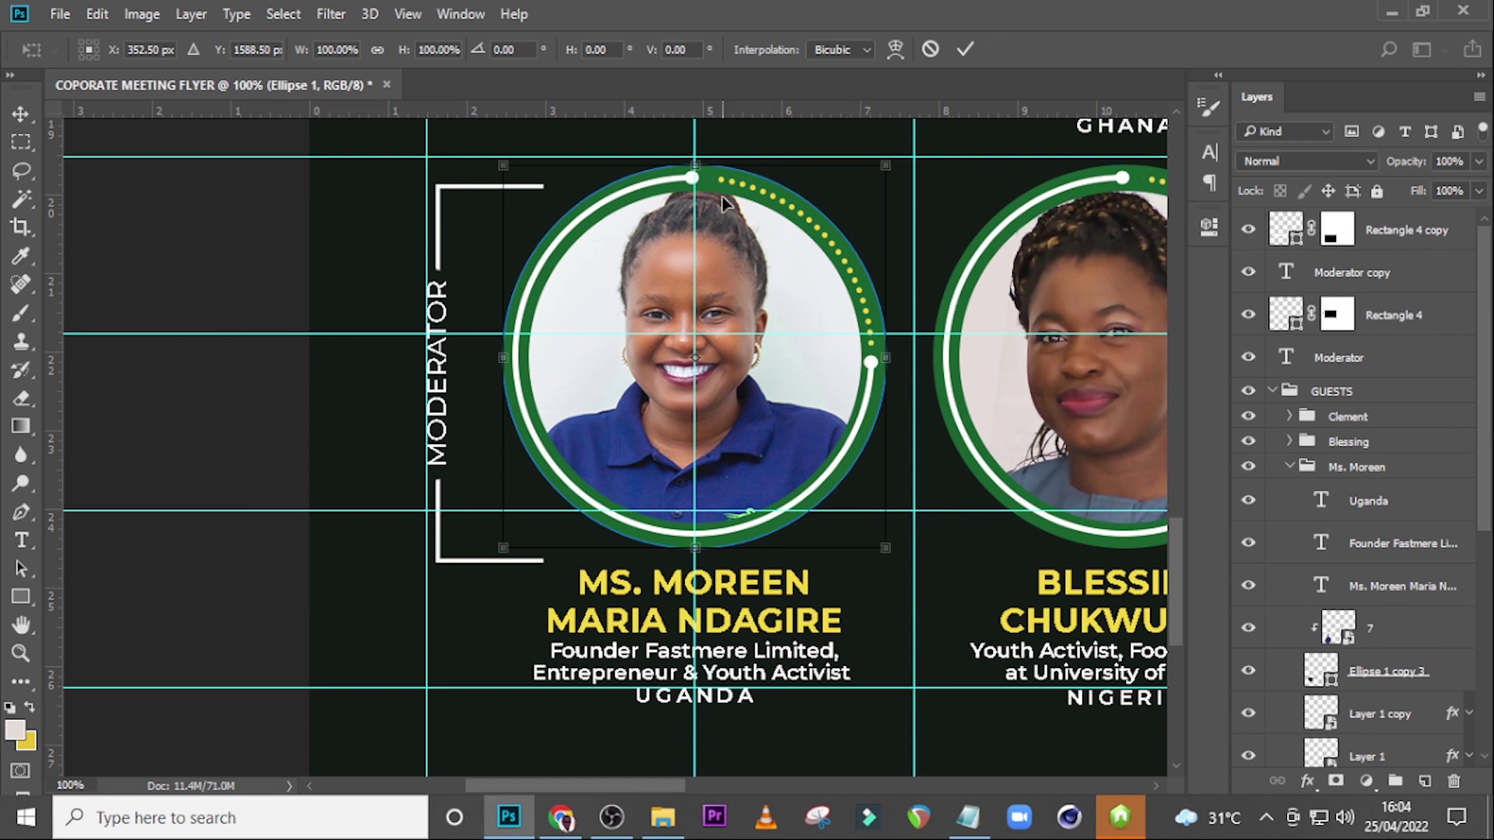
drag(738, 113, 724, 356)
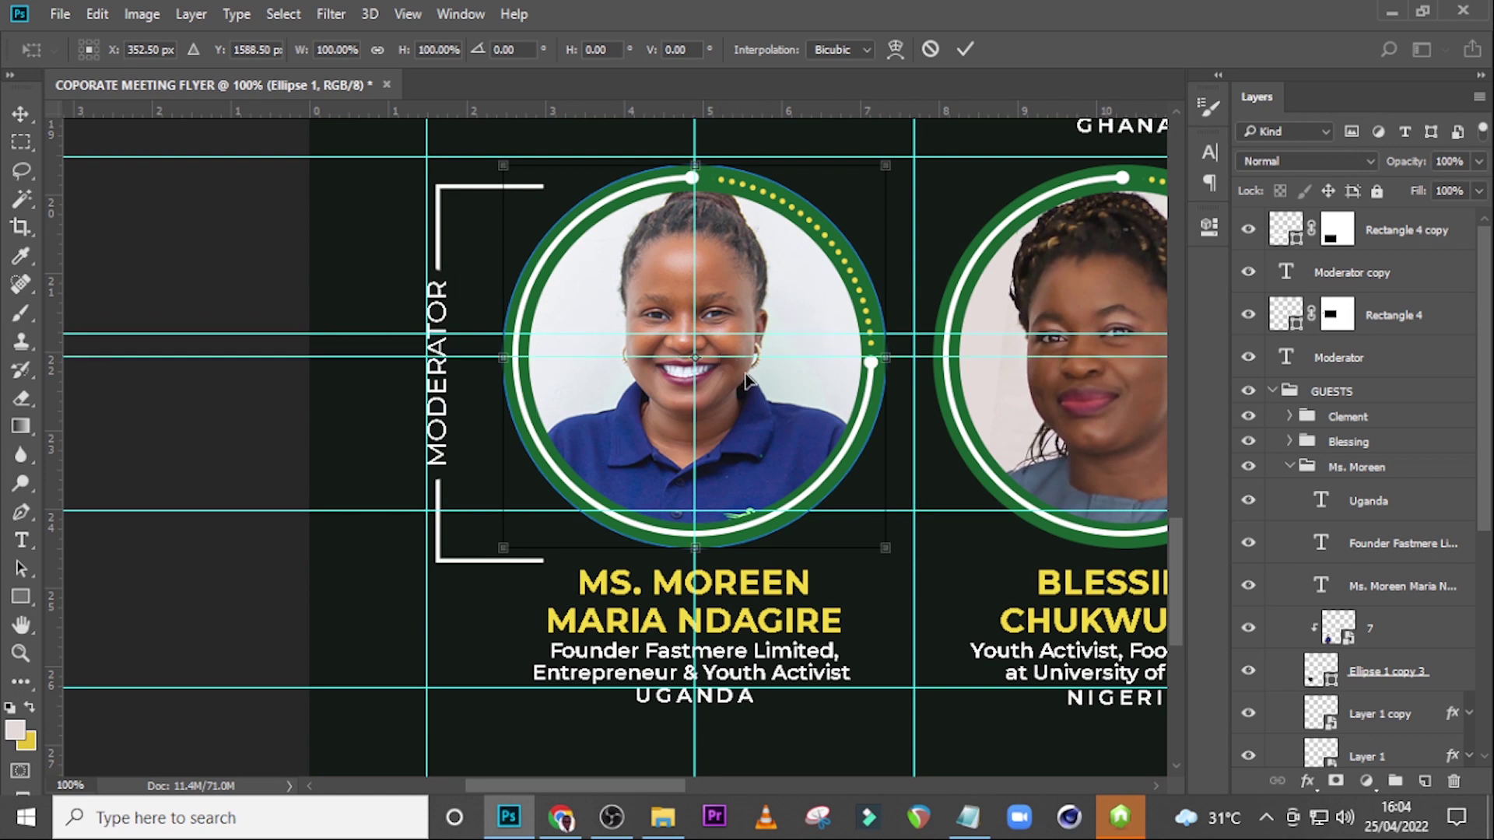
key(Return)
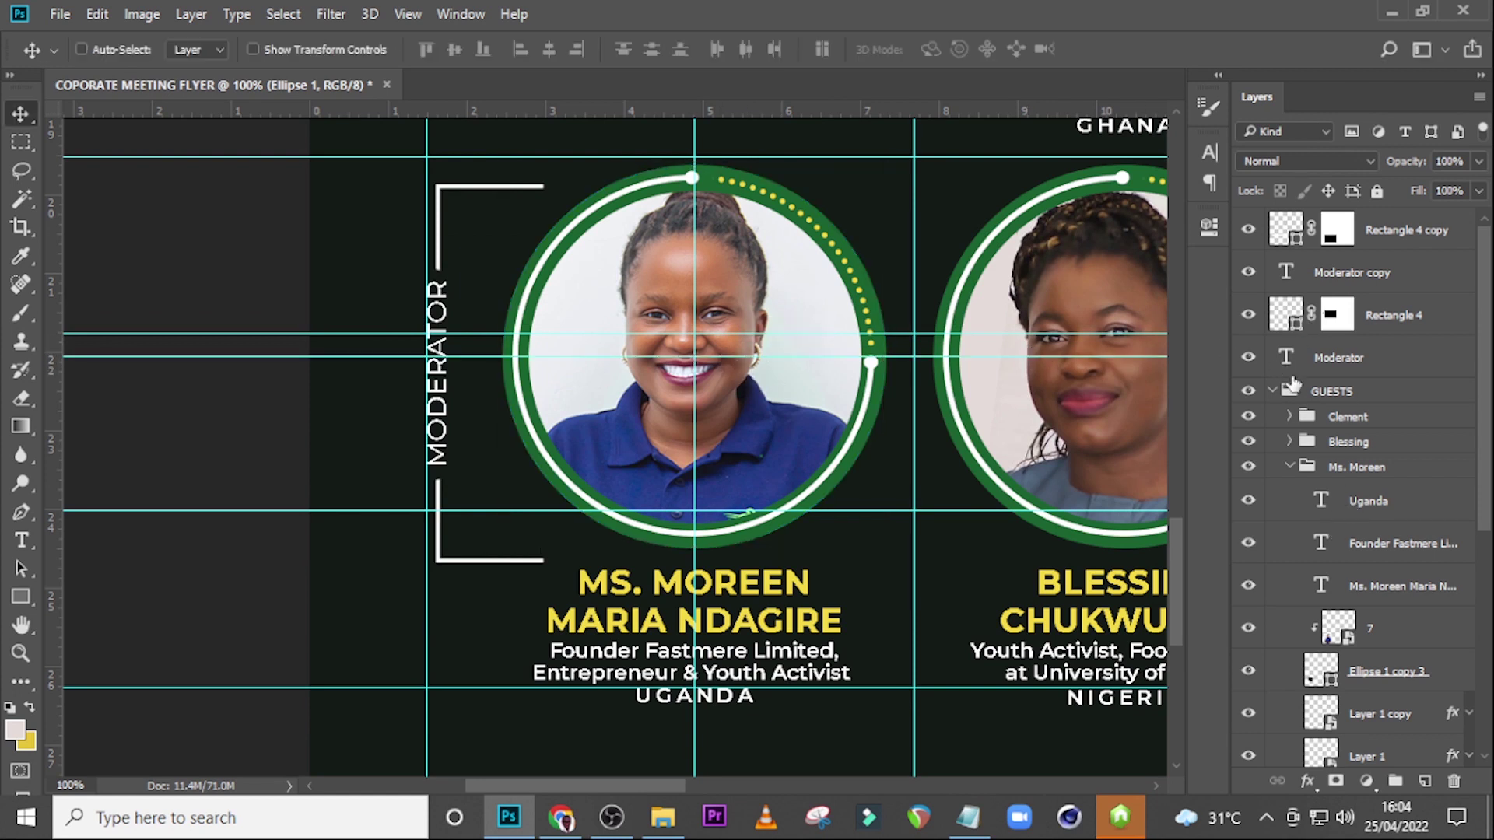
Step: Collapse the group of the second row's first guest and the GUESTS group that contains it
click(1288, 468)
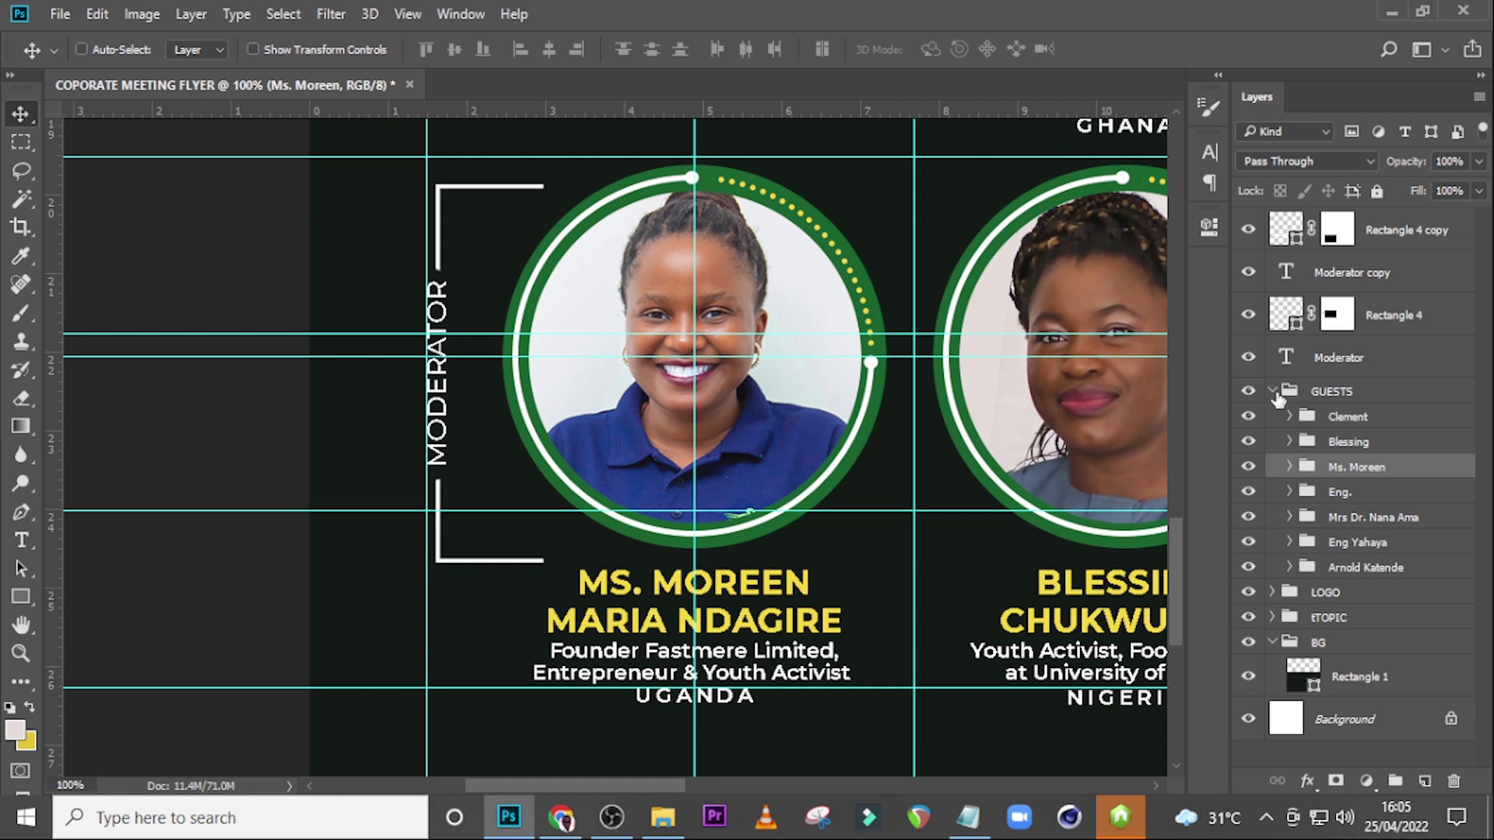
click(1270, 390)
scroll(1321, 280, up, 2)
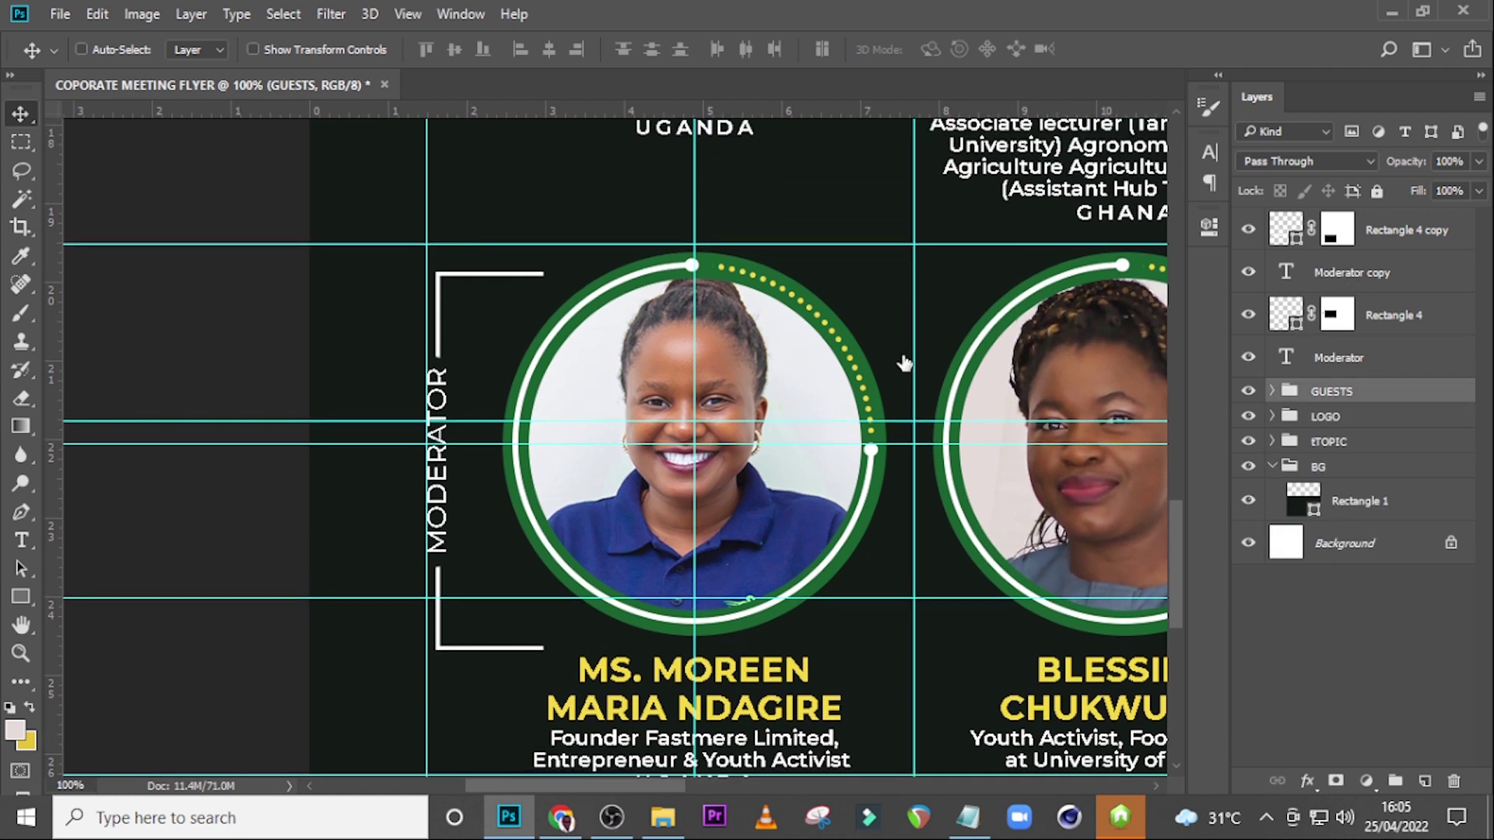
Step: Change the second row's Moderator copy label to read SPEAKERS
click(1348, 279)
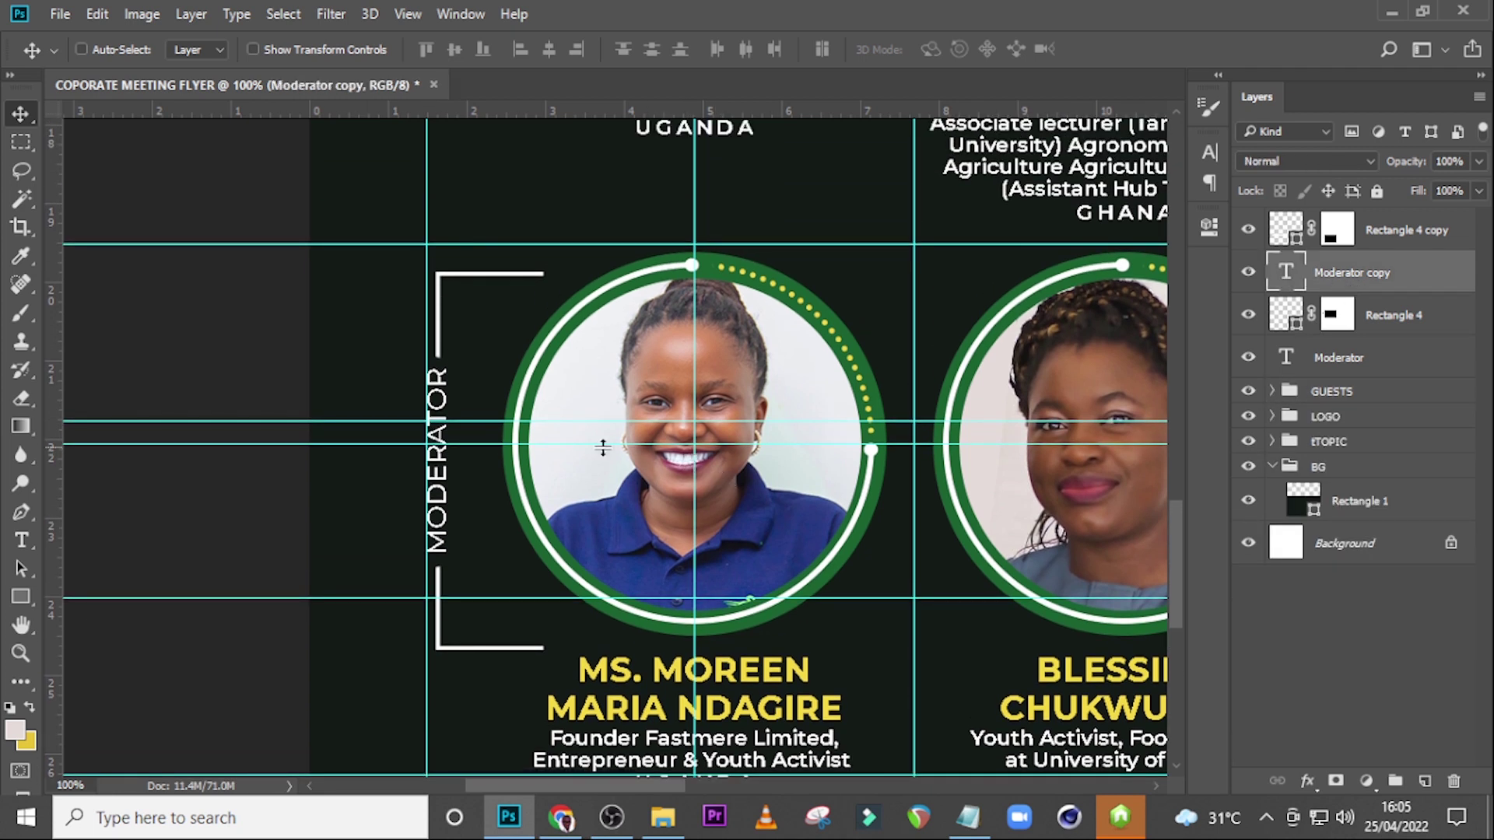
double_click(1284, 274)
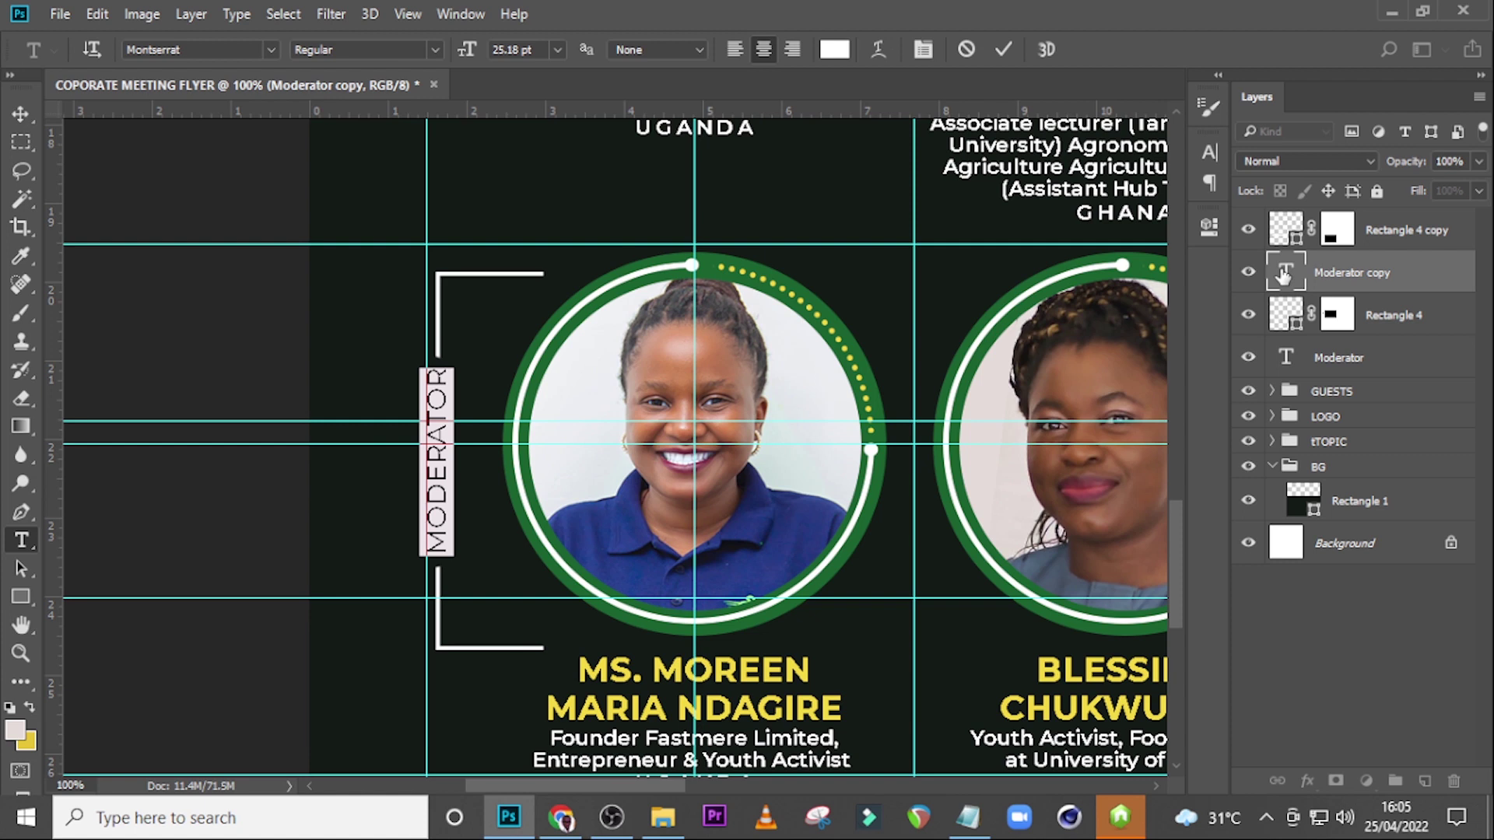
key(BackSpace)
text(SPEAKER)
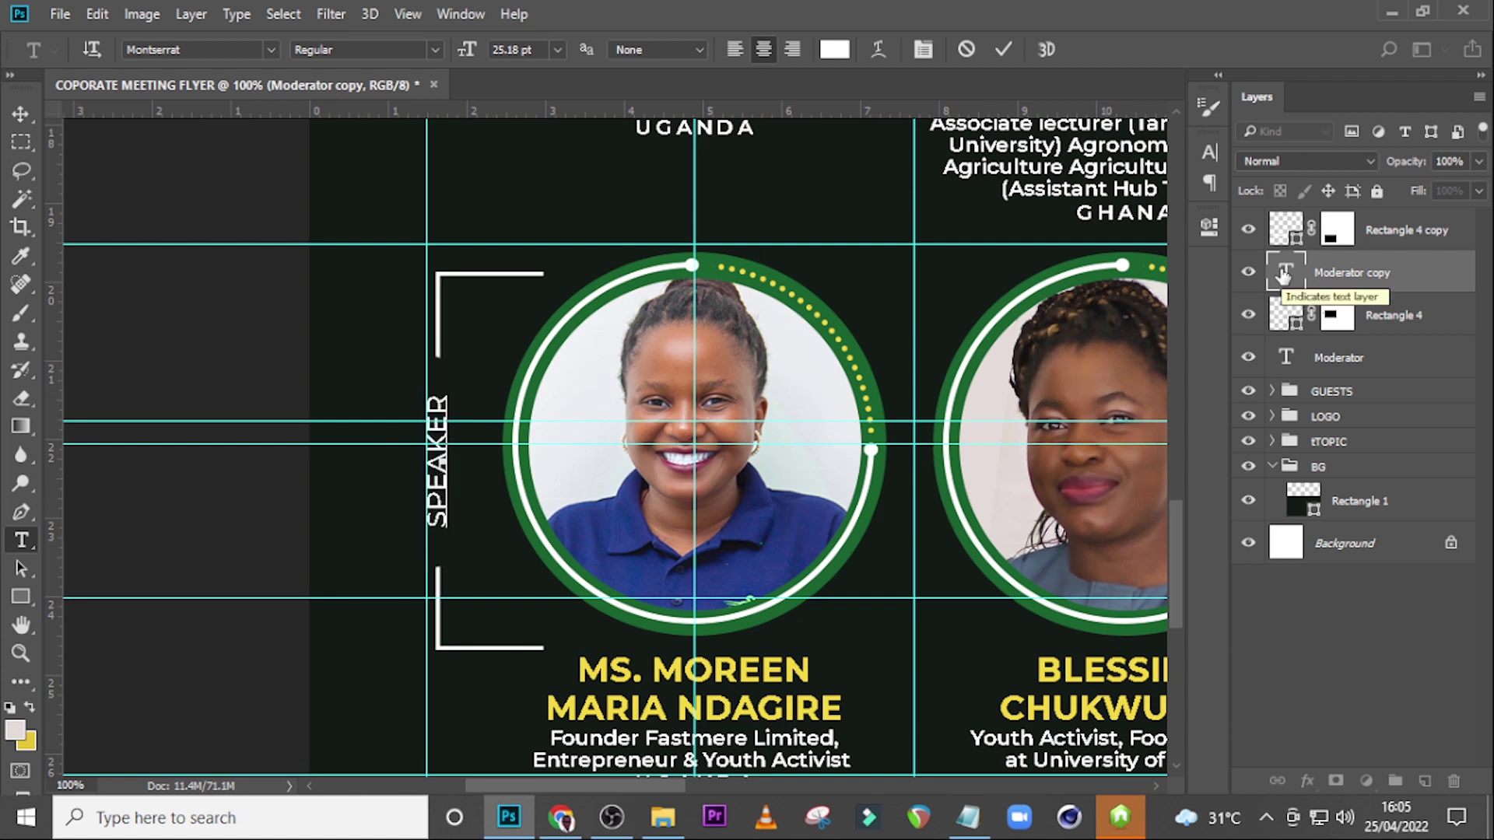
text(S)
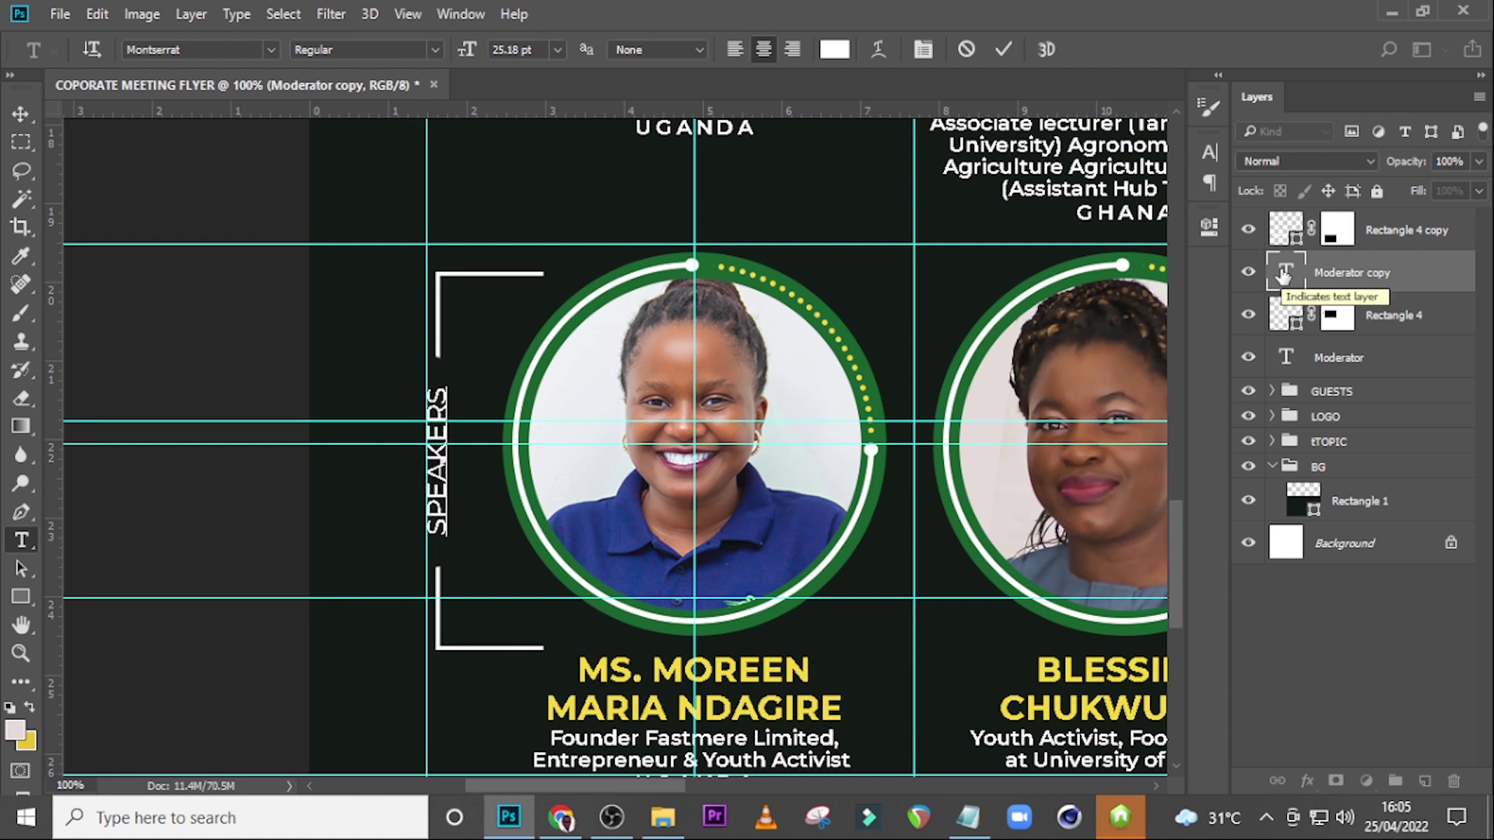
click(1336, 283)
key(v)
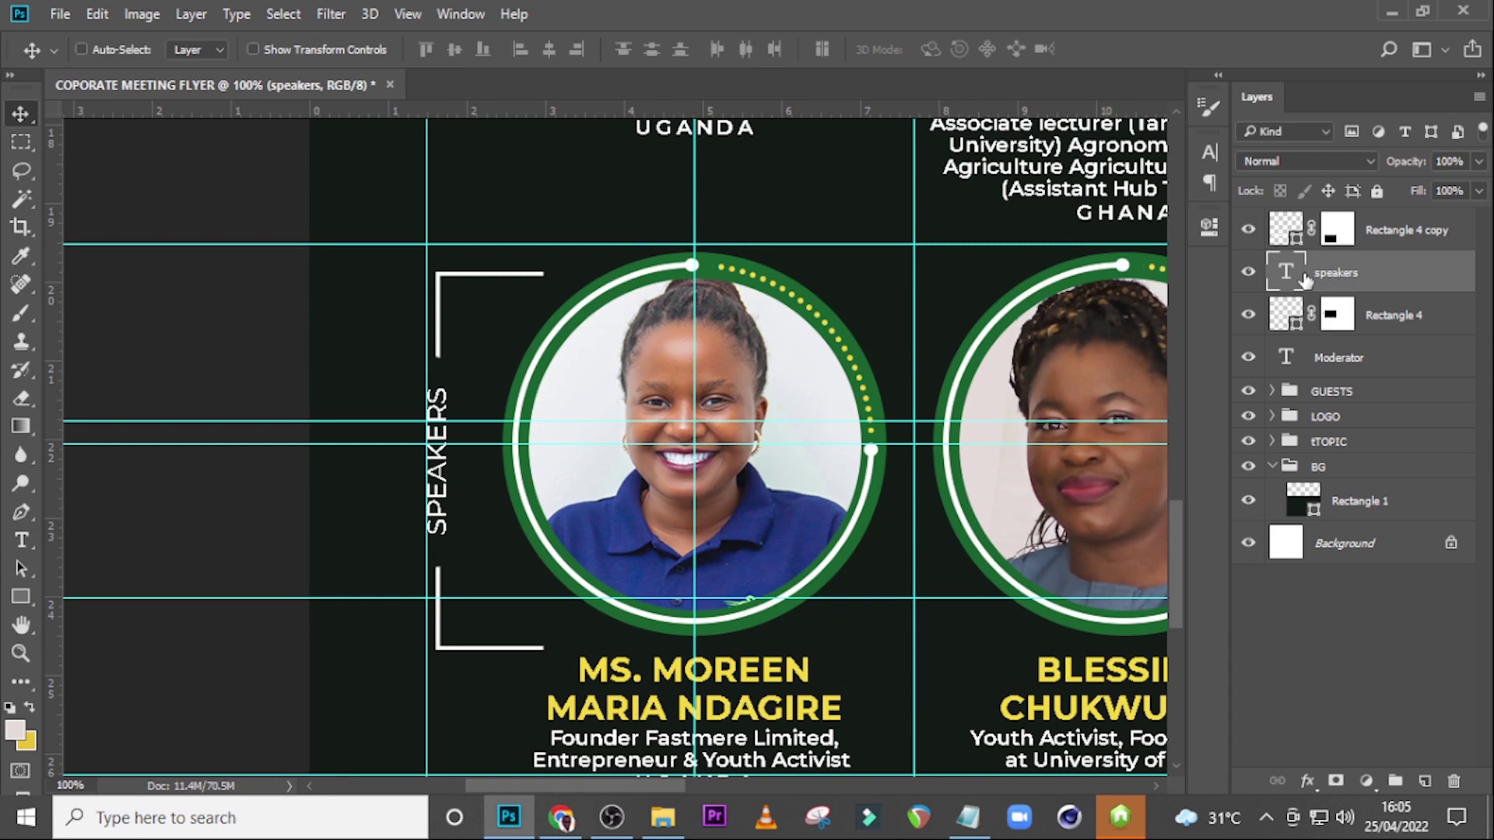
Step: Move the SPEAKERS text up about 15 px so that it is vertically centred on the portrait's middle guide
key(ctrl+t)
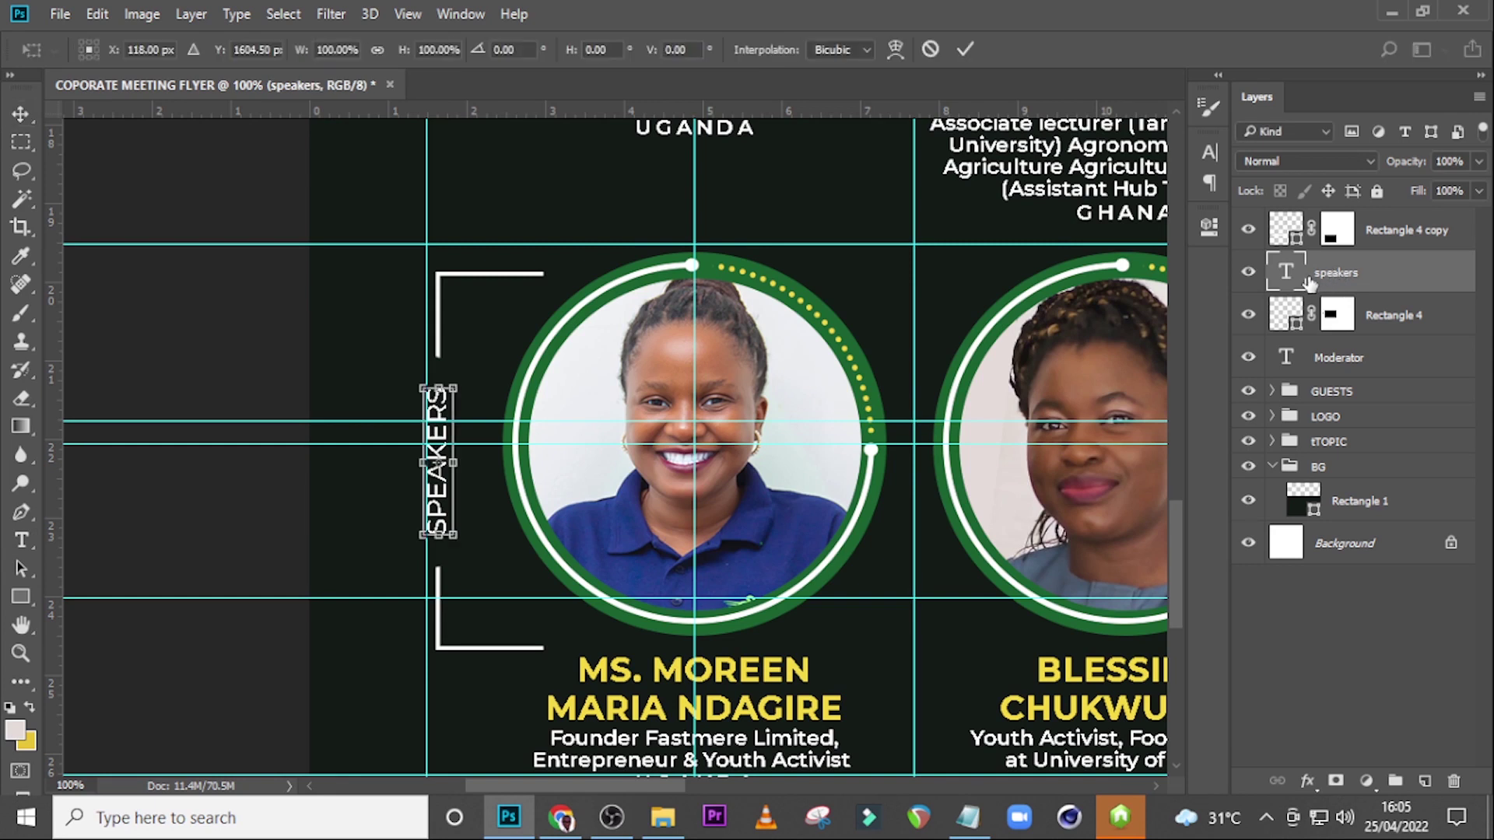
key(Up)
key(Up)
key(Up)
key(Up)
key(Up)
key(Up)
key(Up)
key(Up)
key(Up)
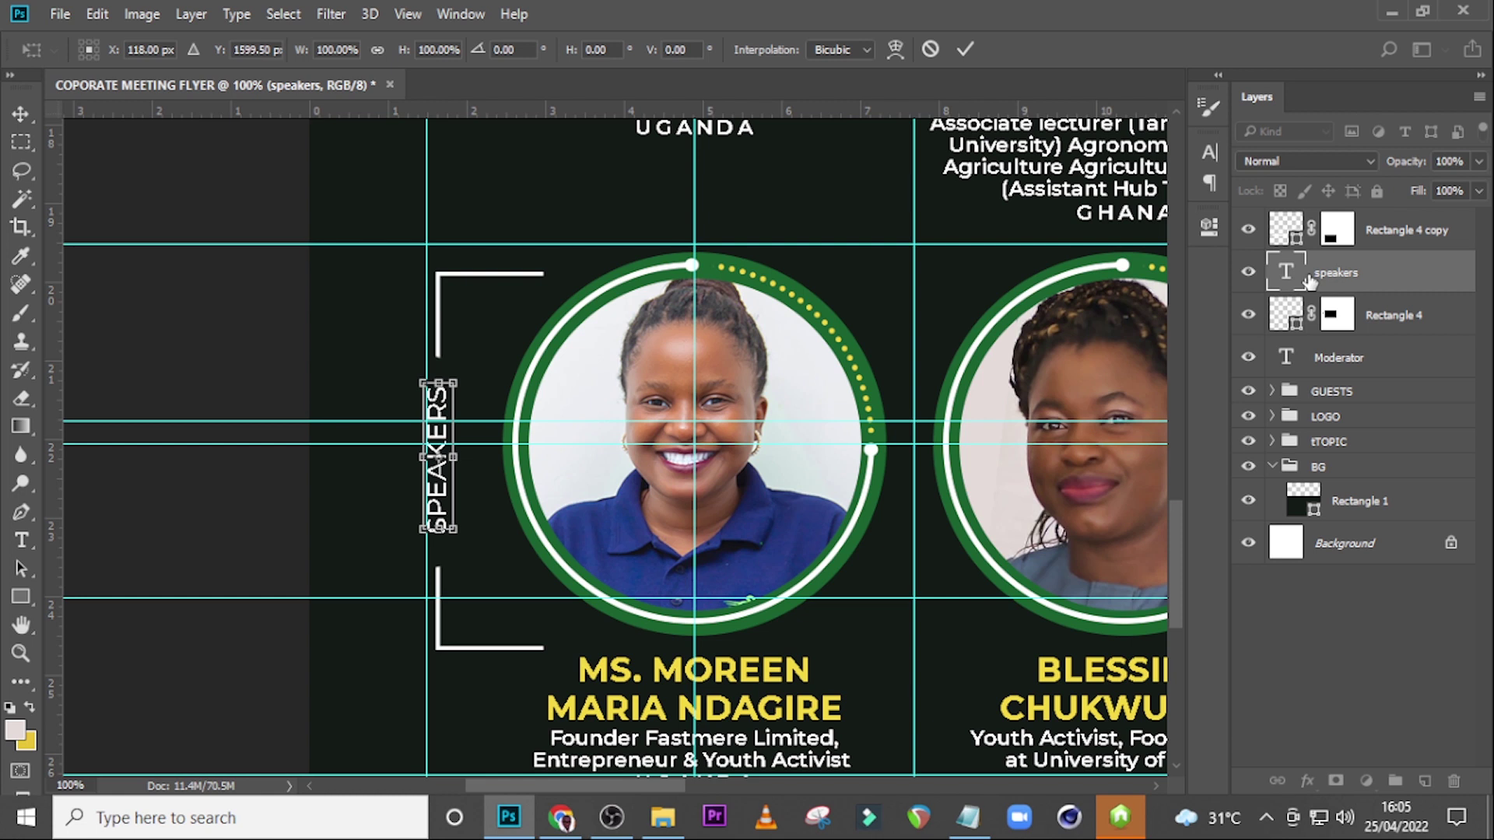
key(Up)
key(Up)
key(Up)
key(Up)
key(Up)
key(Up)
key(Up)
key(Up)
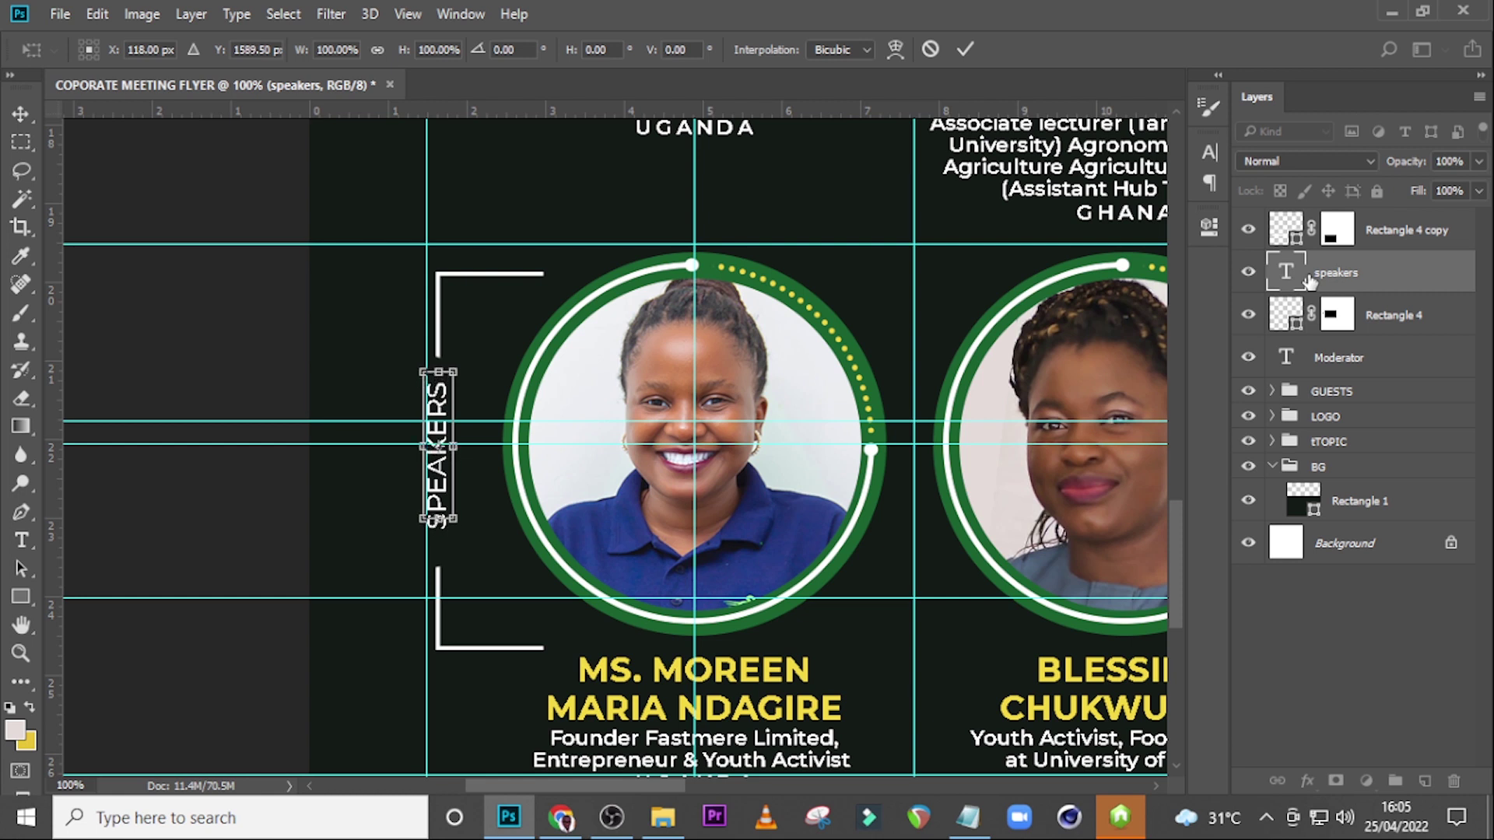
key(Return)
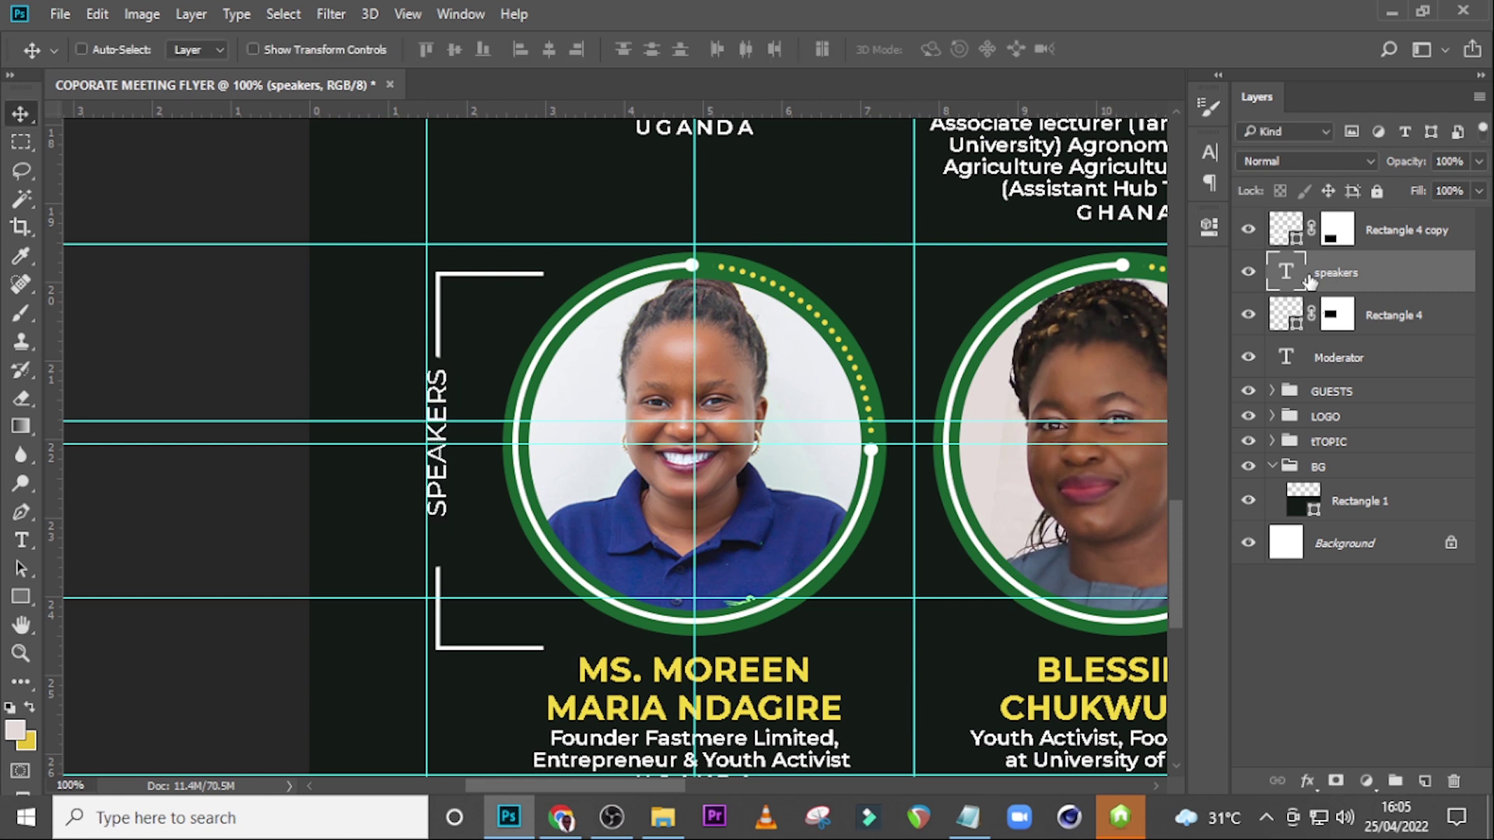
Step: Move the second row's bracket, Rectangle 4 copy, up about 17 px to centre it on the portrait's middle guide
click(1284, 230)
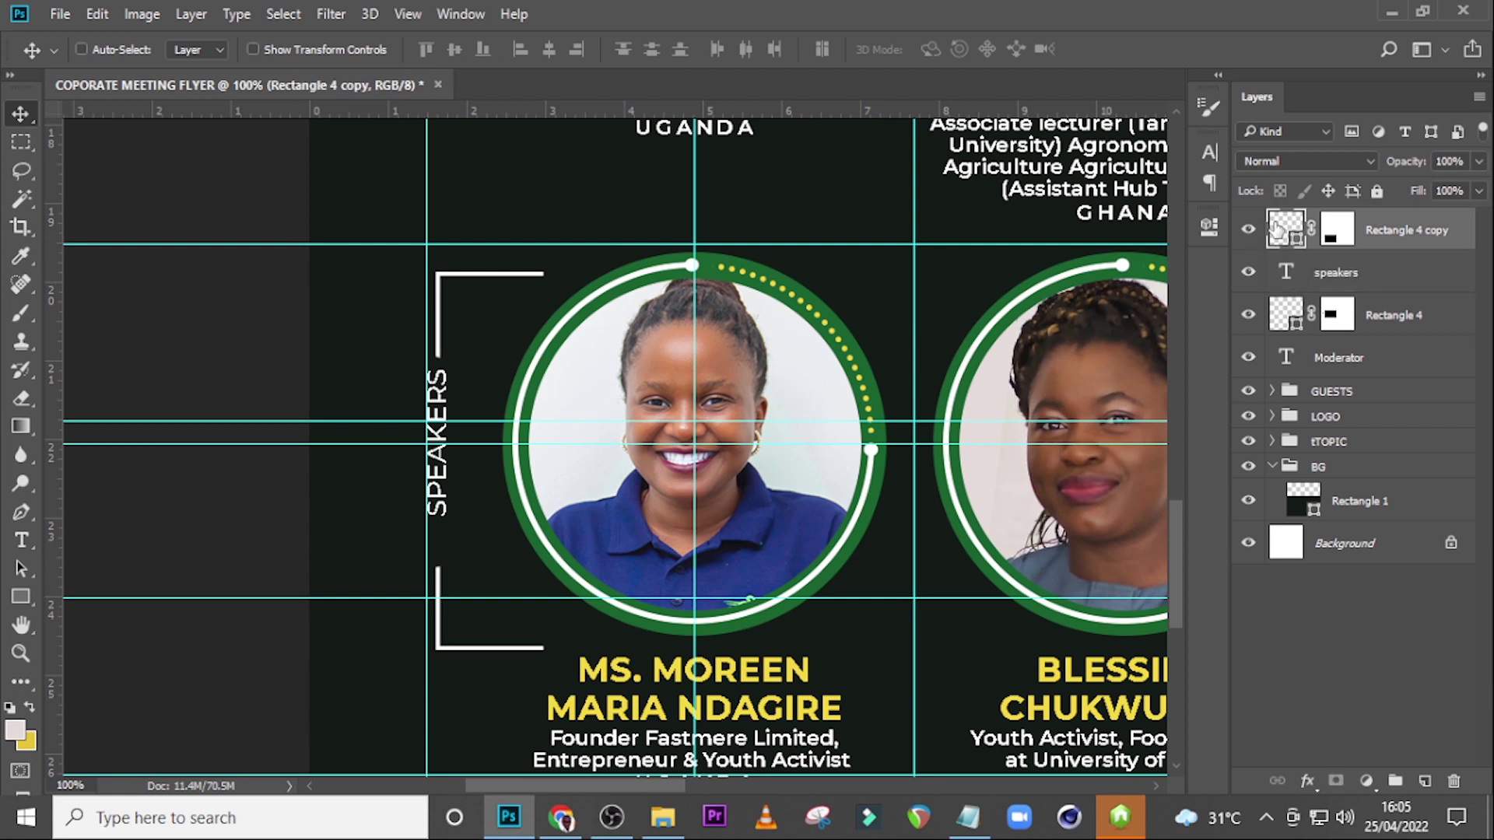
key(ctrl+t)
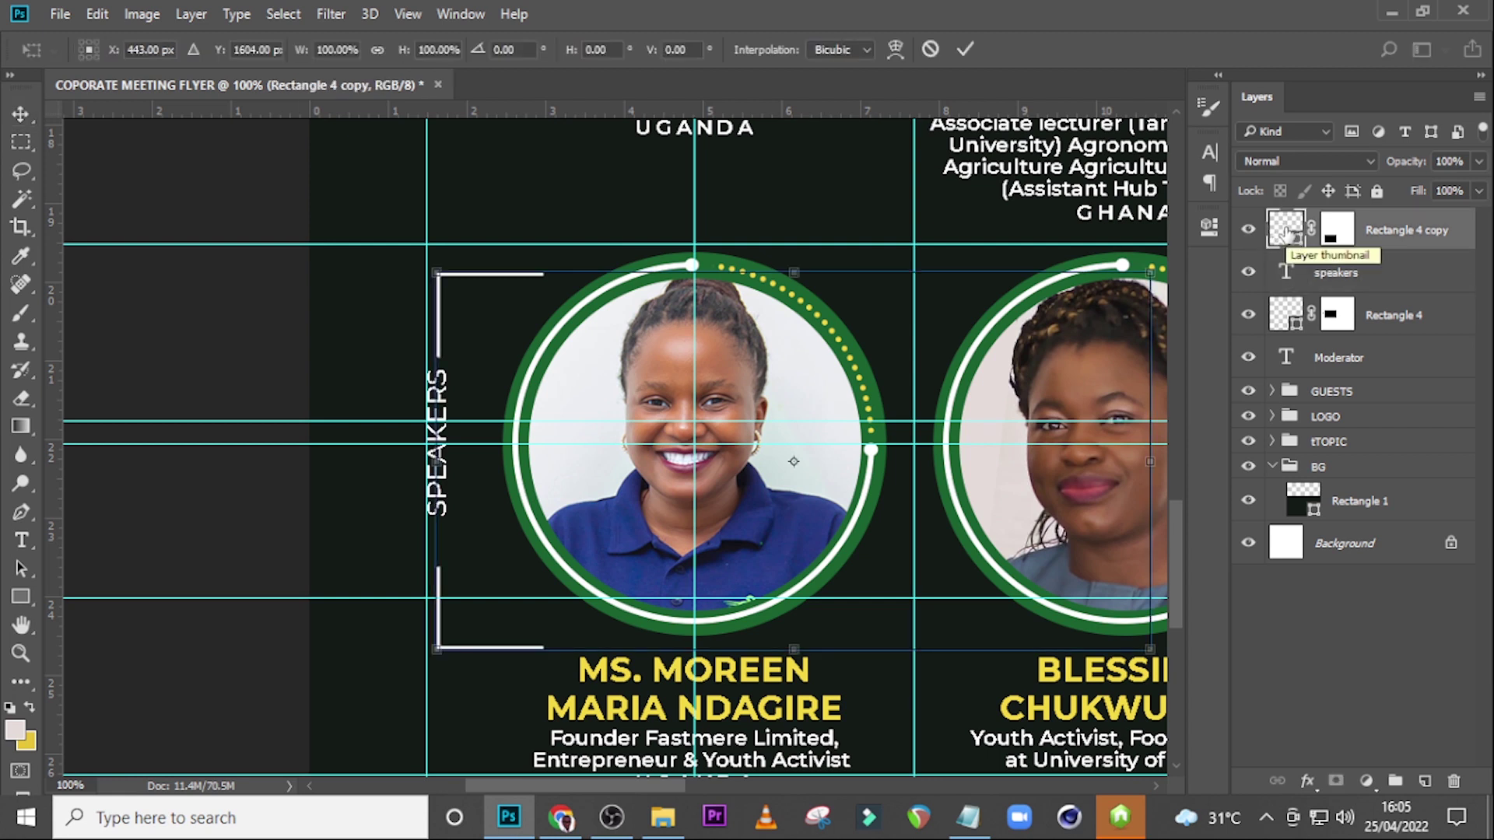
key(shift+Up)
key(shift+Up)
key(shift+Up)
key(Down)
key(Down)
key(Down)
key(Down)
key(Down)
key(Down)
key(Down)
key(Down)
key(Down)
key(Down)
key(Down)
key(Down)
key(Down)
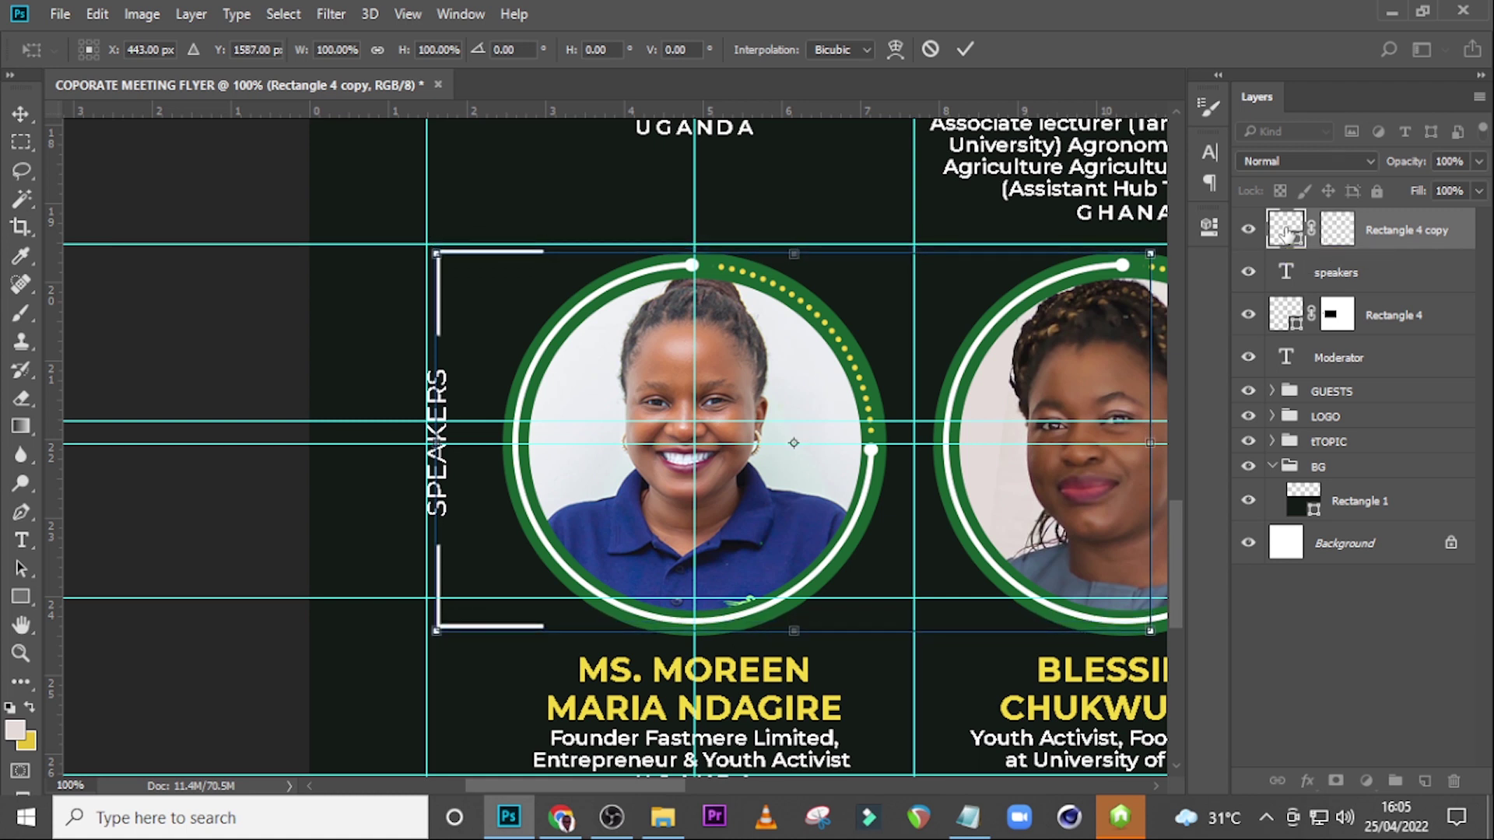
key(Return)
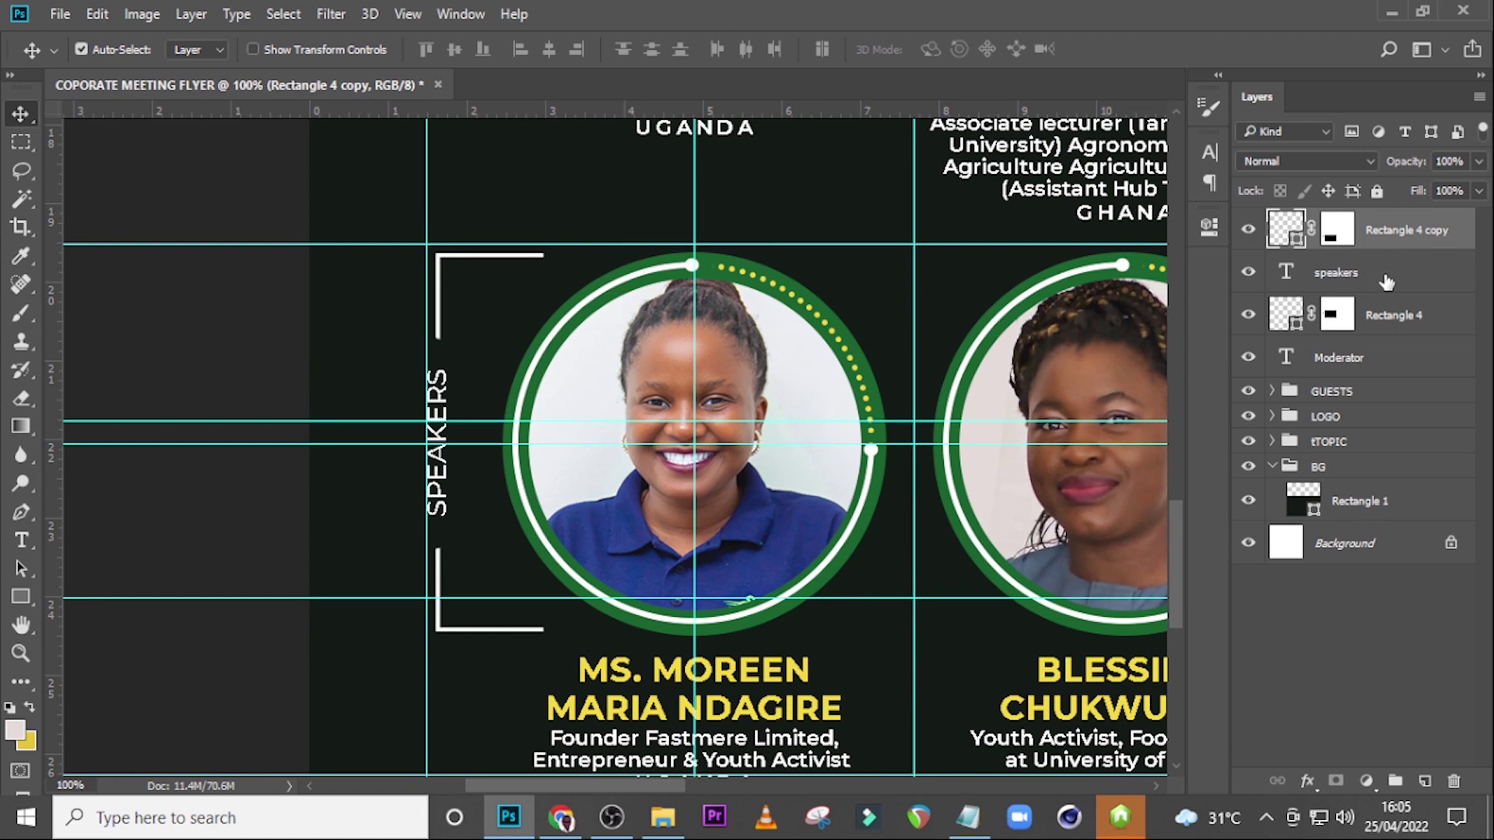
Step: Duplicate the SPEAKERS text with its bracket and move the copies to the right side of the first row's last portrait
key(ctrl+minus)
key(ctrl+minus)
key(ctrl+minus)
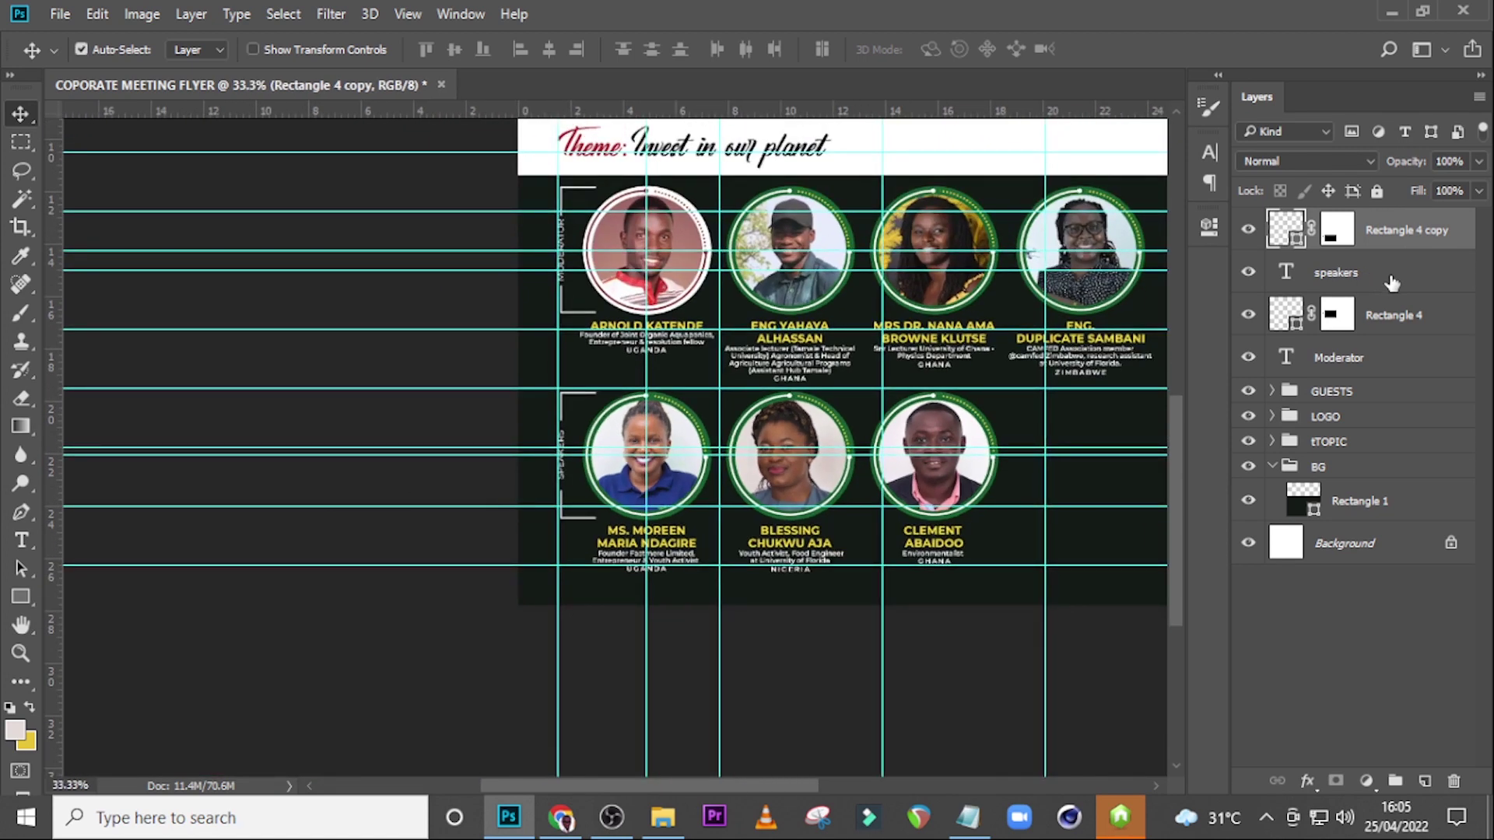
ctrl+click(1393, 281)
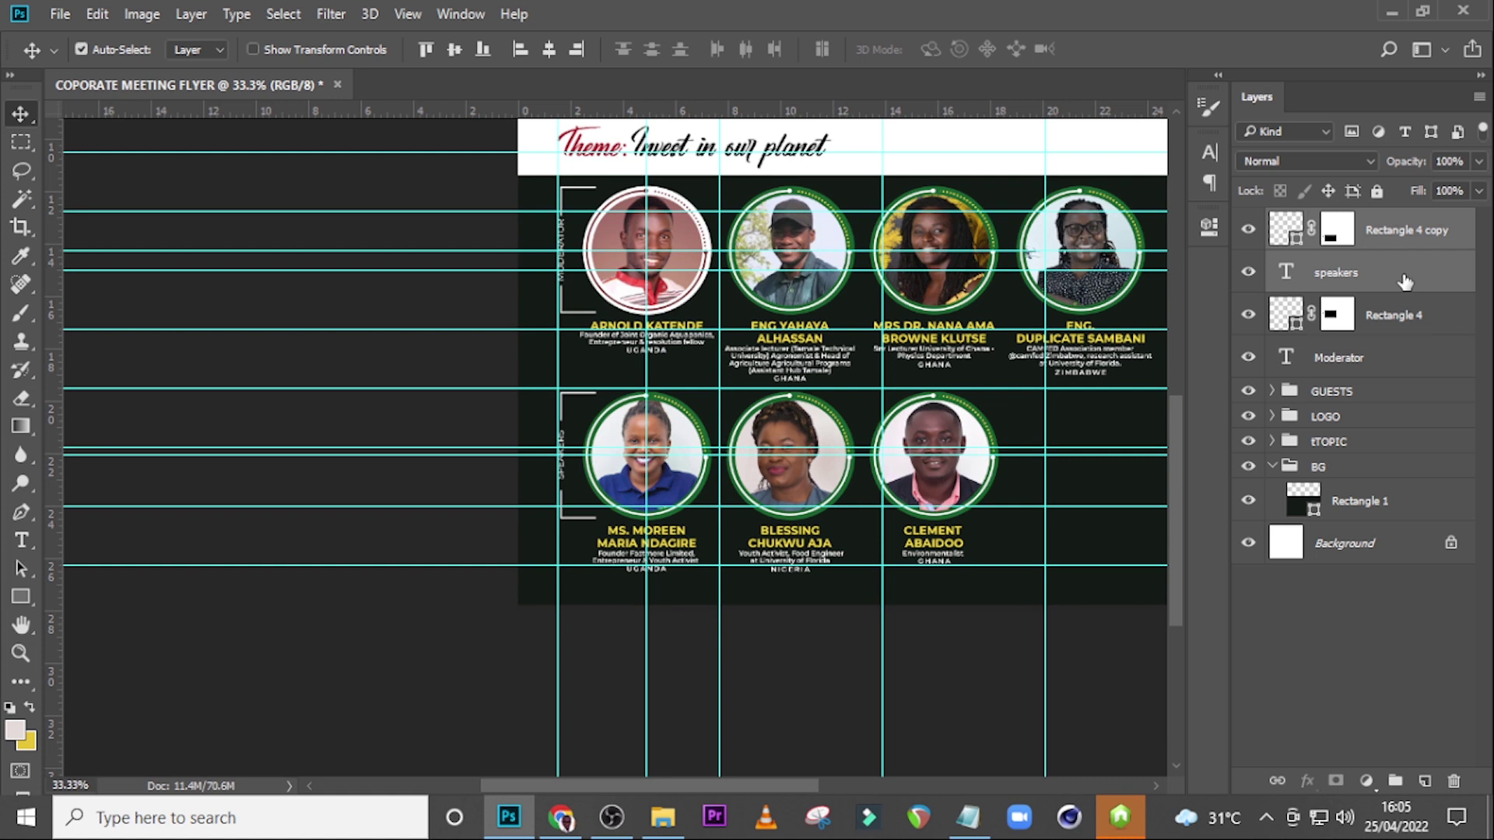
key(ctrl+j)
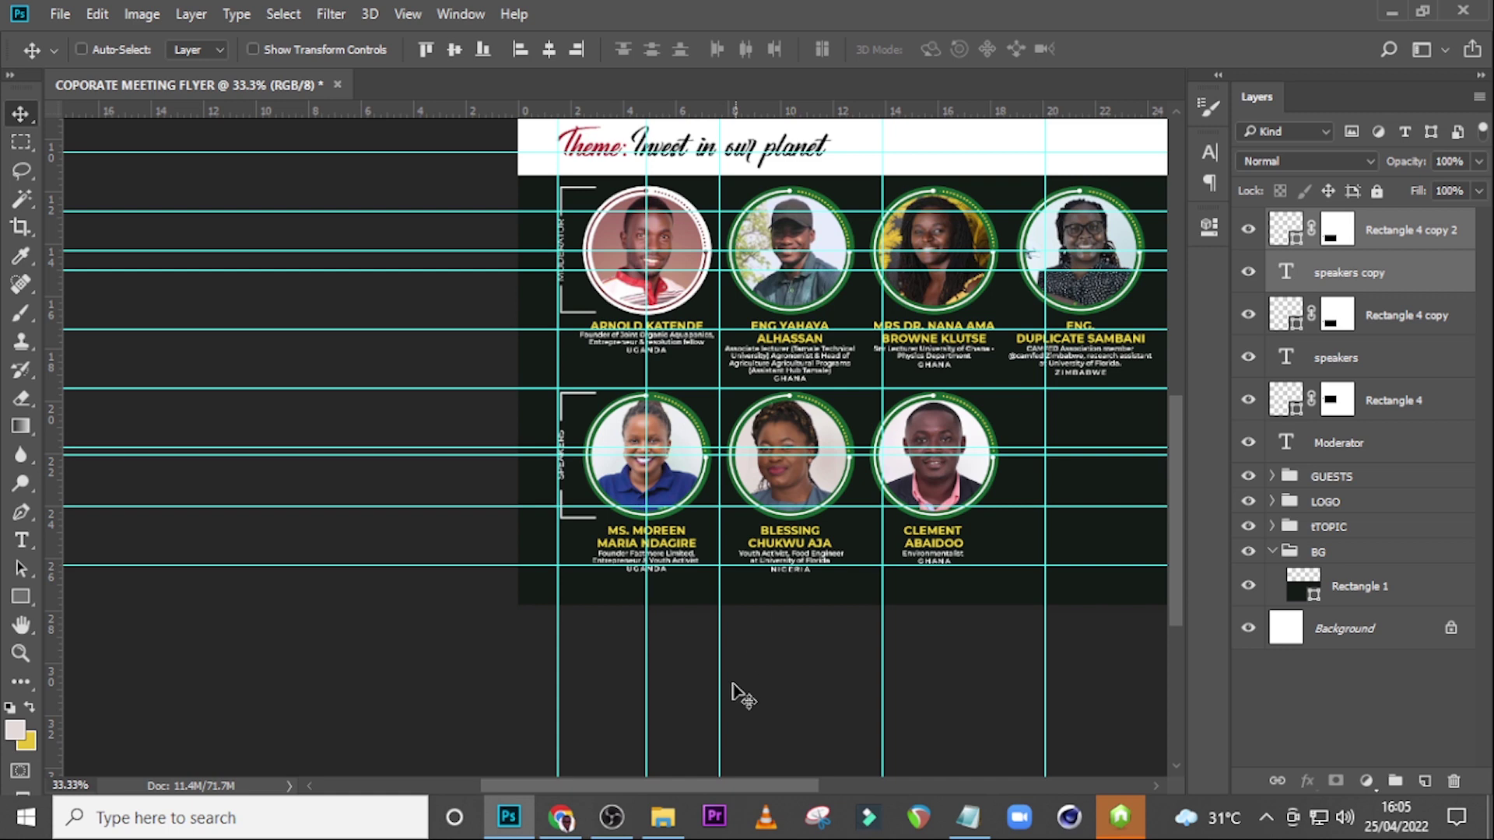
drag(685, 787, 786, 790)
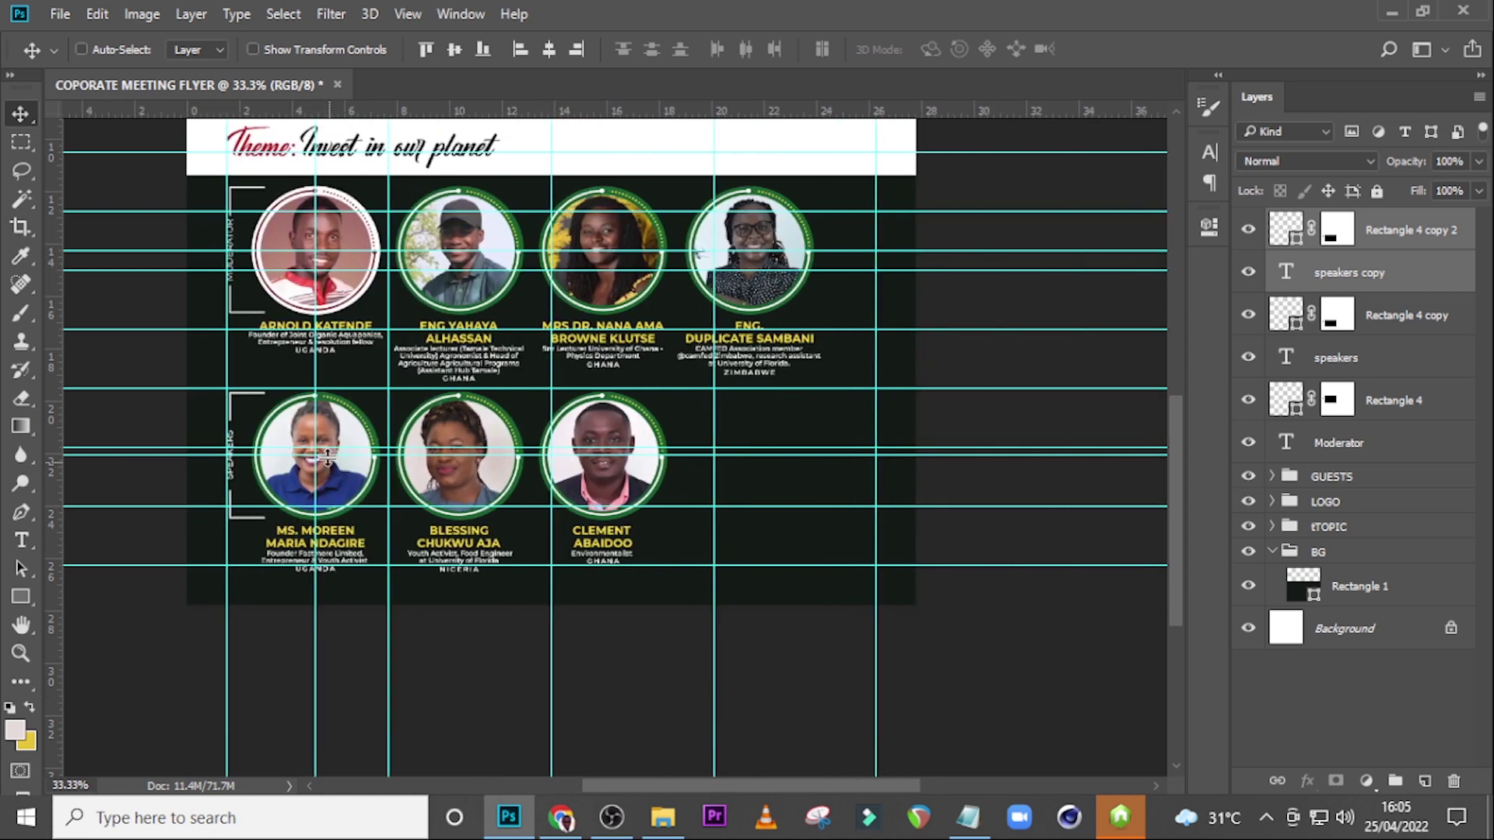
drag(341, 428, 888, 424)
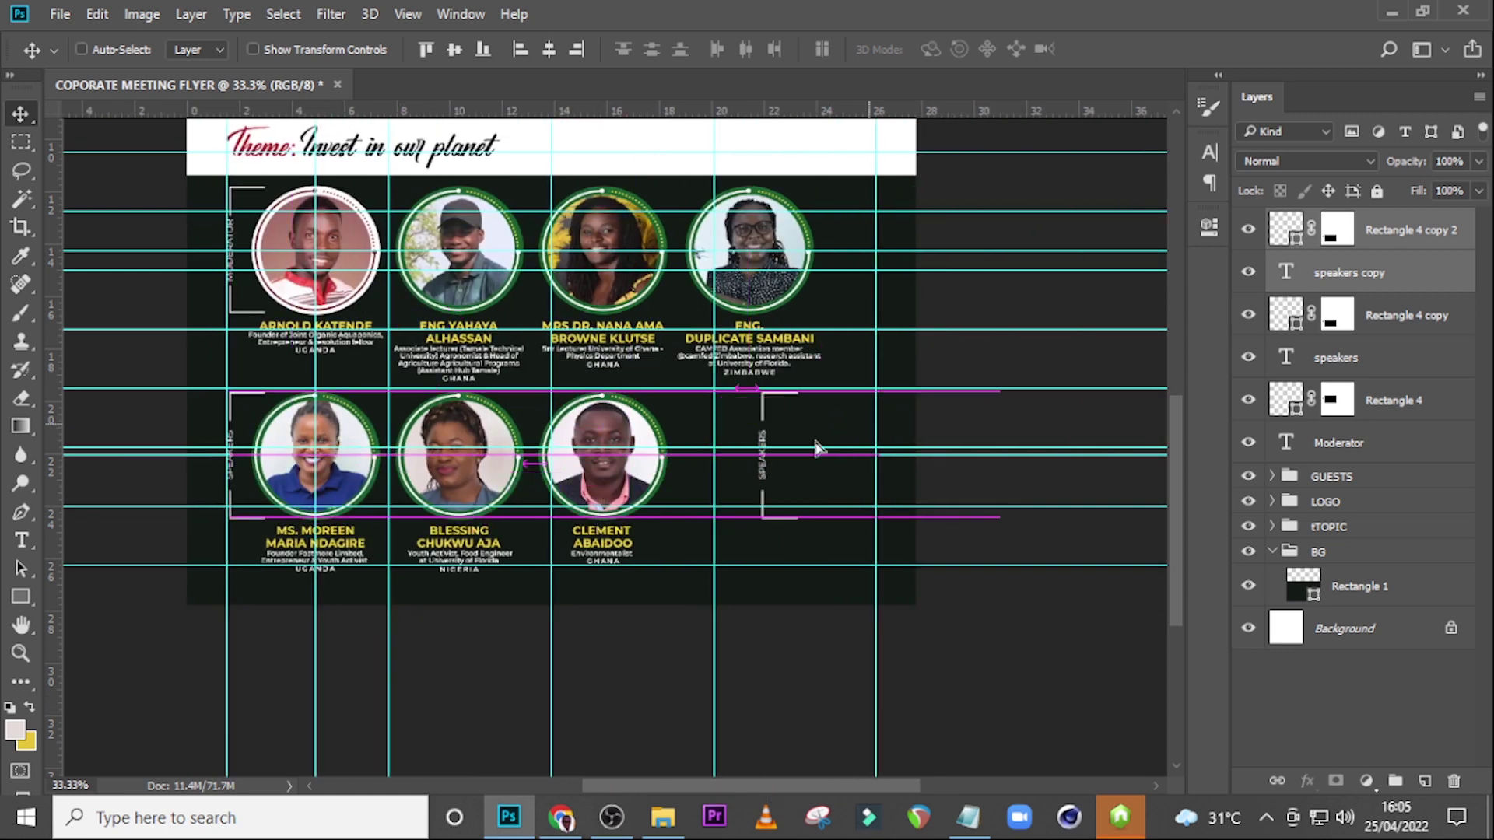
drag(794, 430, 805, 207)
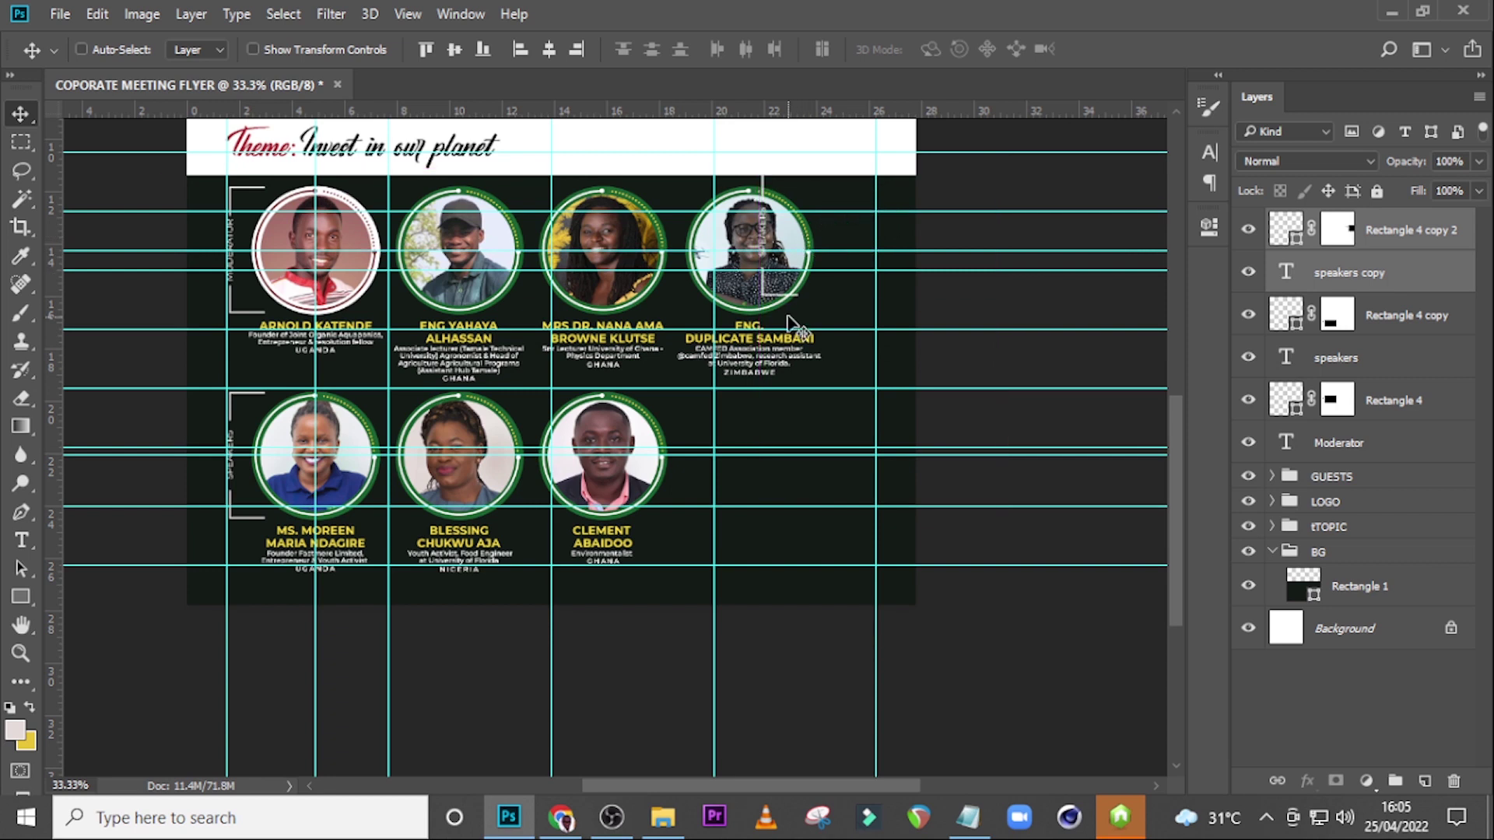
drag(789, 270, 856, 278)
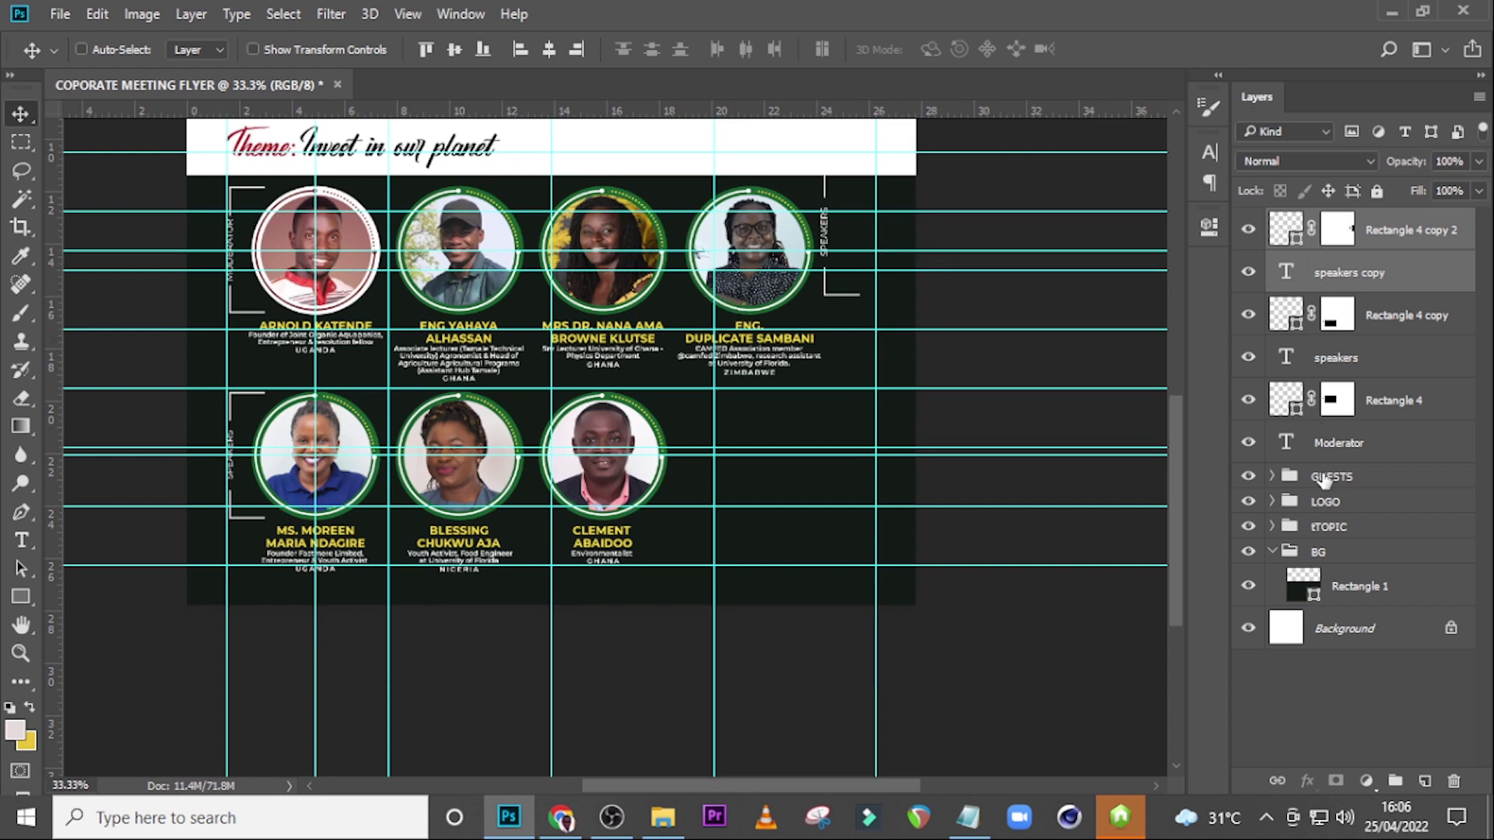
Step: Shift the whole GUESTS group slightly to the right, away from the Moderator and SPEAKERS labels
click(1249, 477)
click(1249, 477)
click(1325, 484)
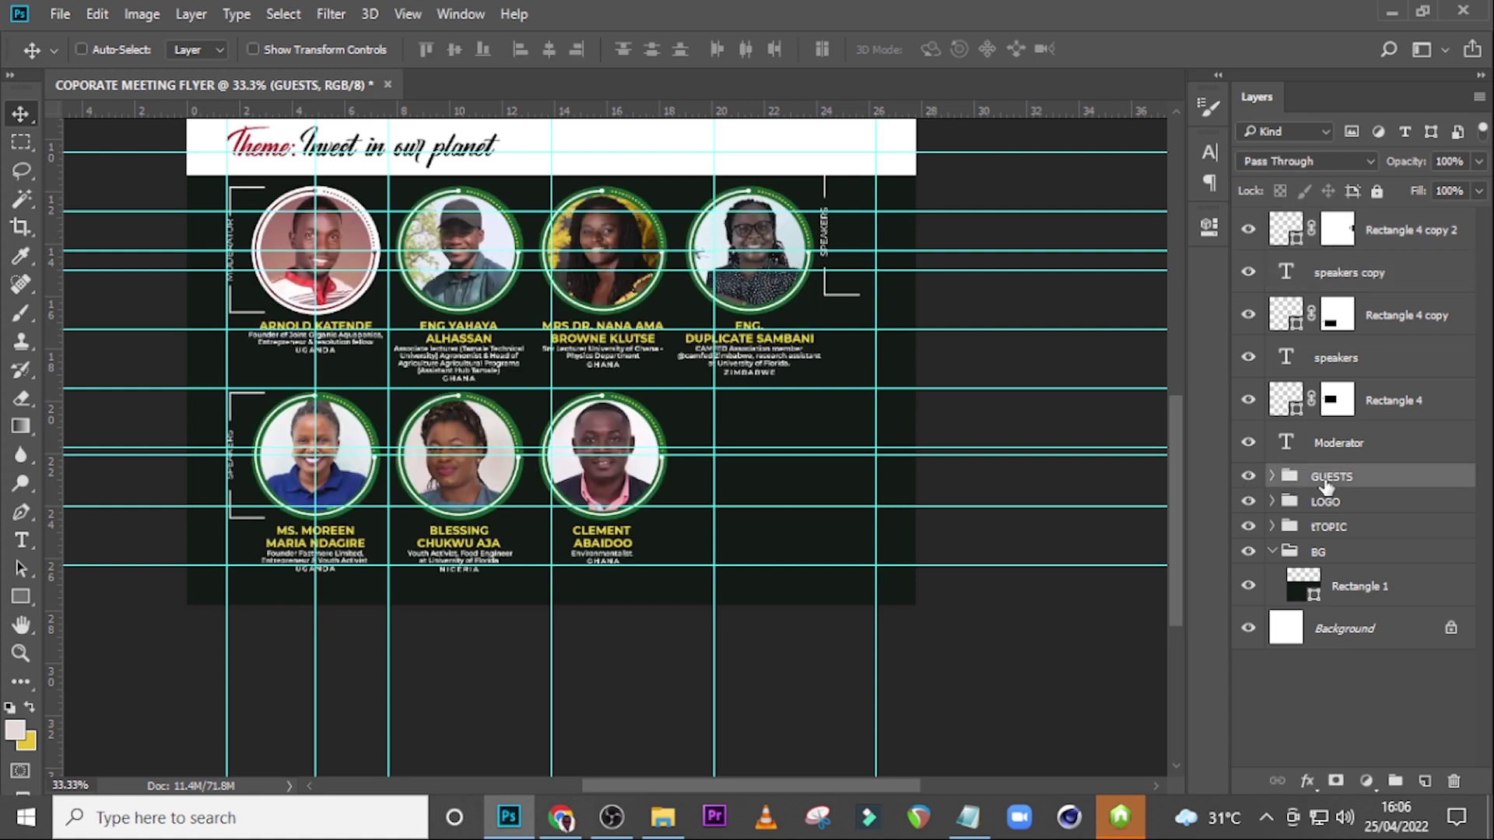
key(ctrl+t)
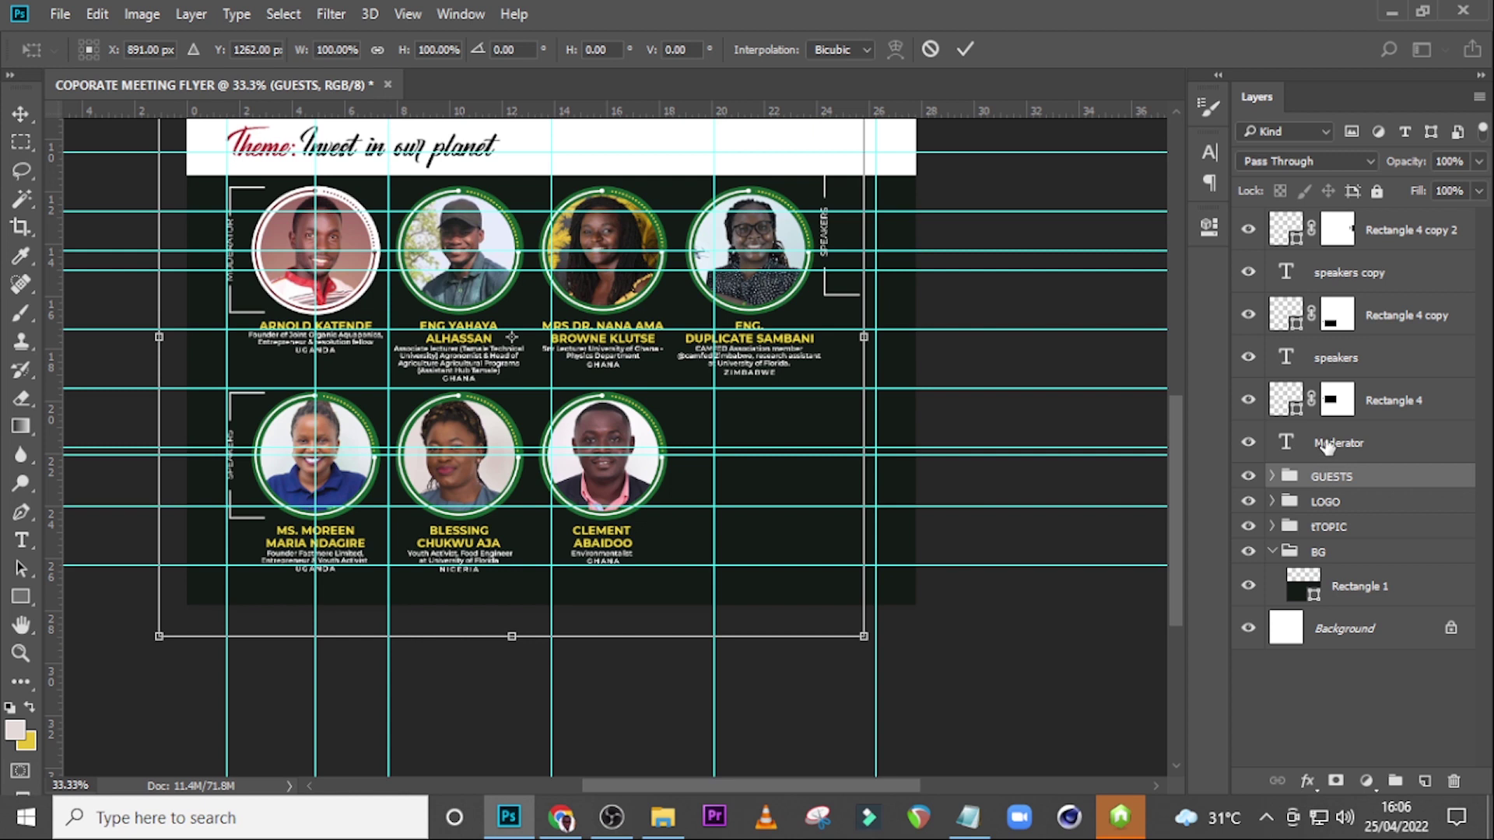
key(shift+Right)
key(shift+Right)
key(shift+Right)
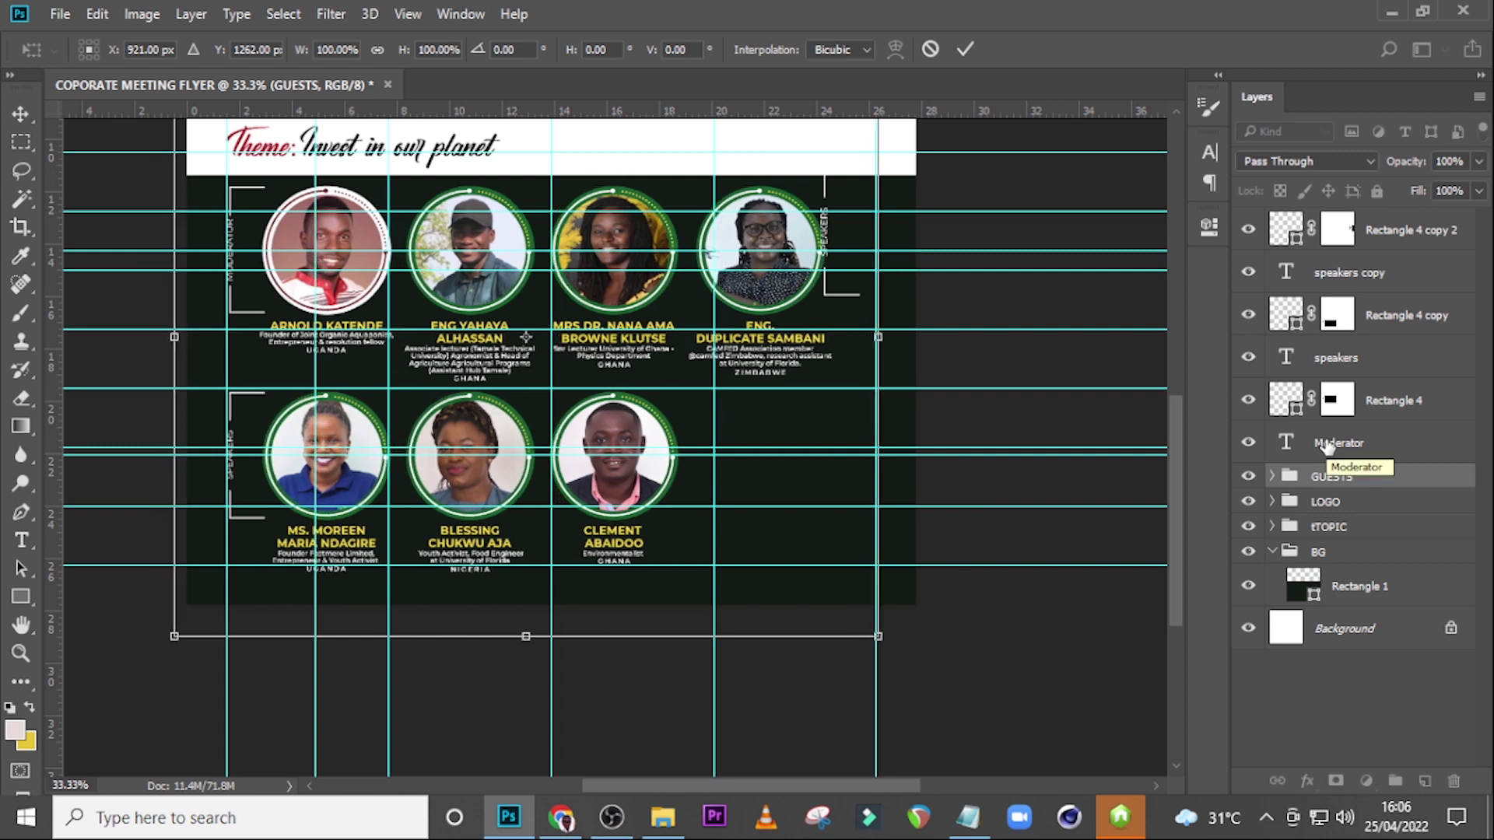
key(Return)
Step: Flip the bracket Rectangle 4 copy 2 horizontally so that it opens toward the first row's last portrait
click(1380, 231)
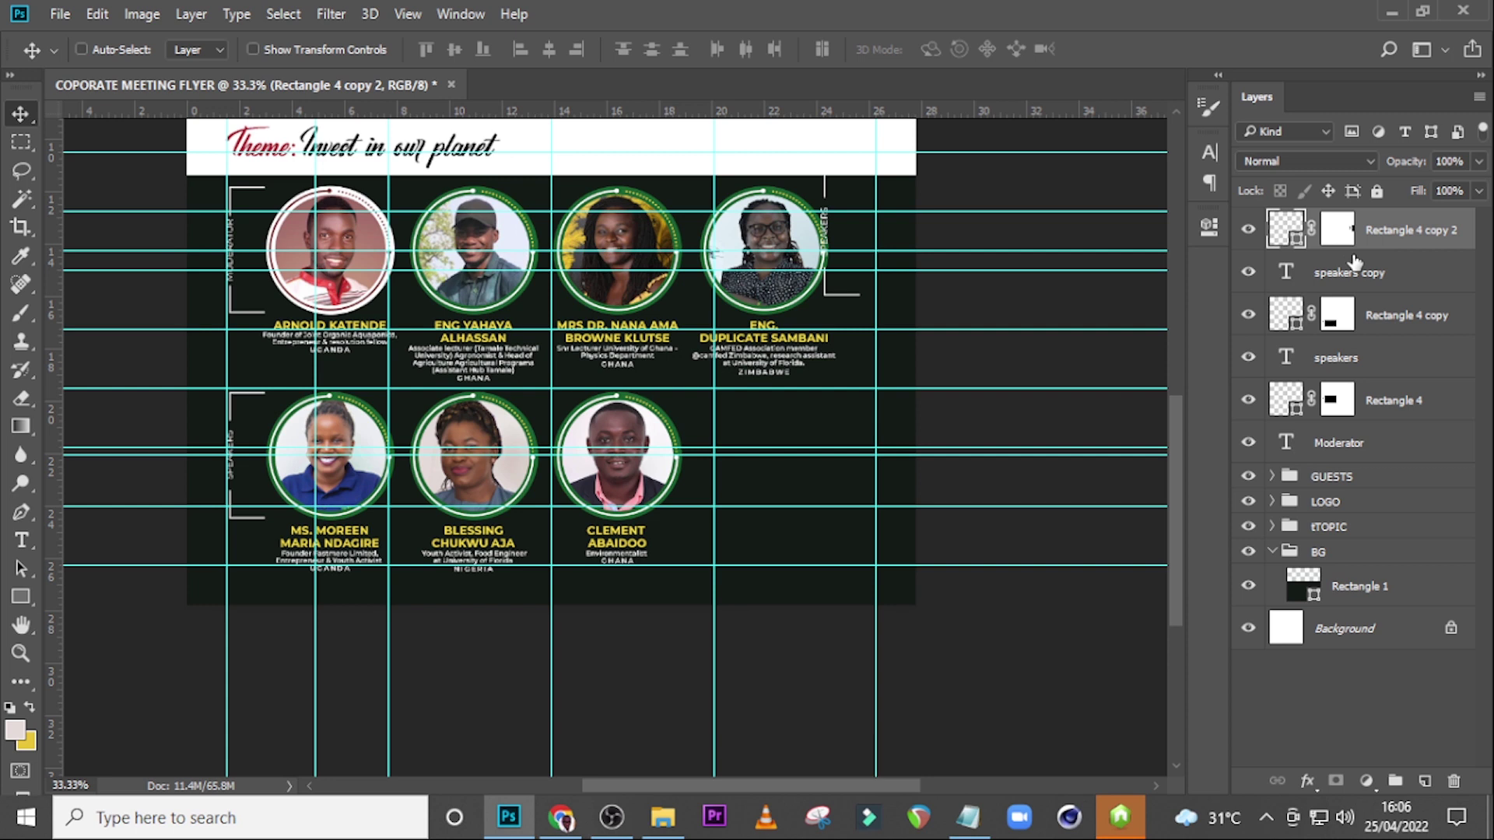
click(1315, 274)
click(1381, 232)
key(ctrl+t)
right_click(840, 266)
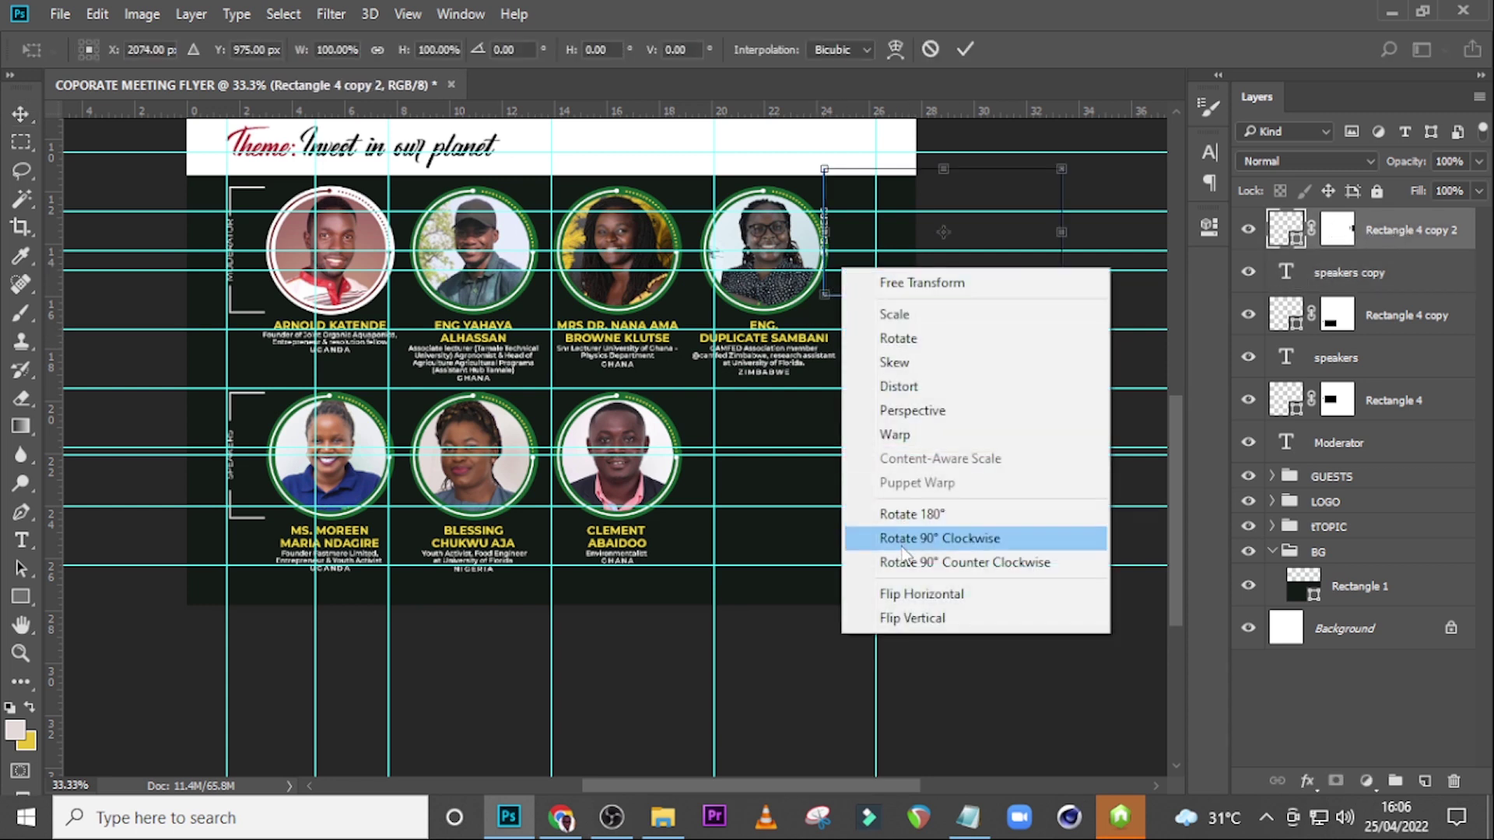
click(916, 595)
key(Return)
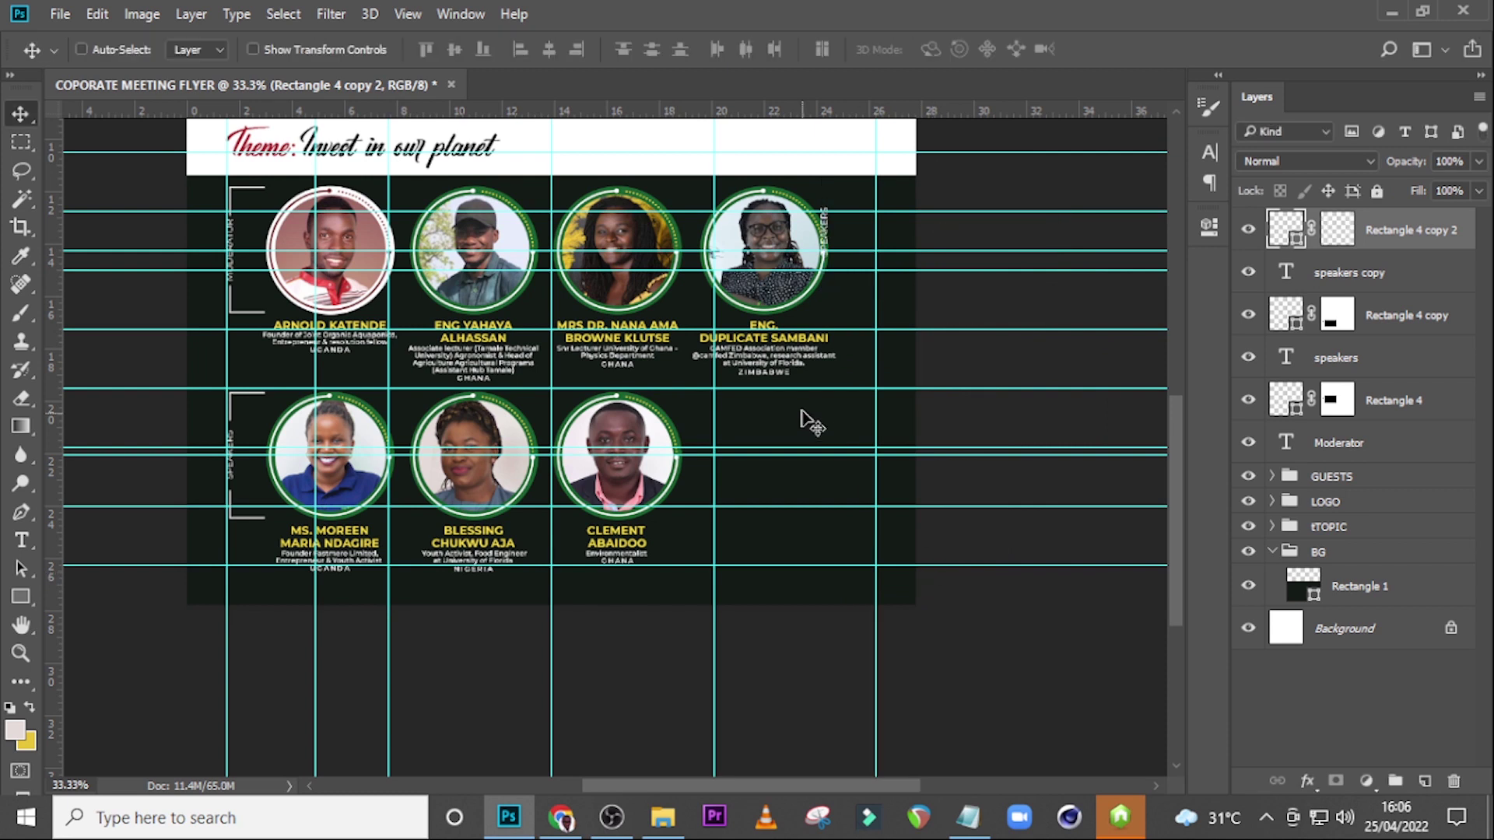
Step: Move the flipped bracket and the speakers copy text to the outer side of the first row's last portrait
drag(861, 240, 676, 226)
click(1355, 274)
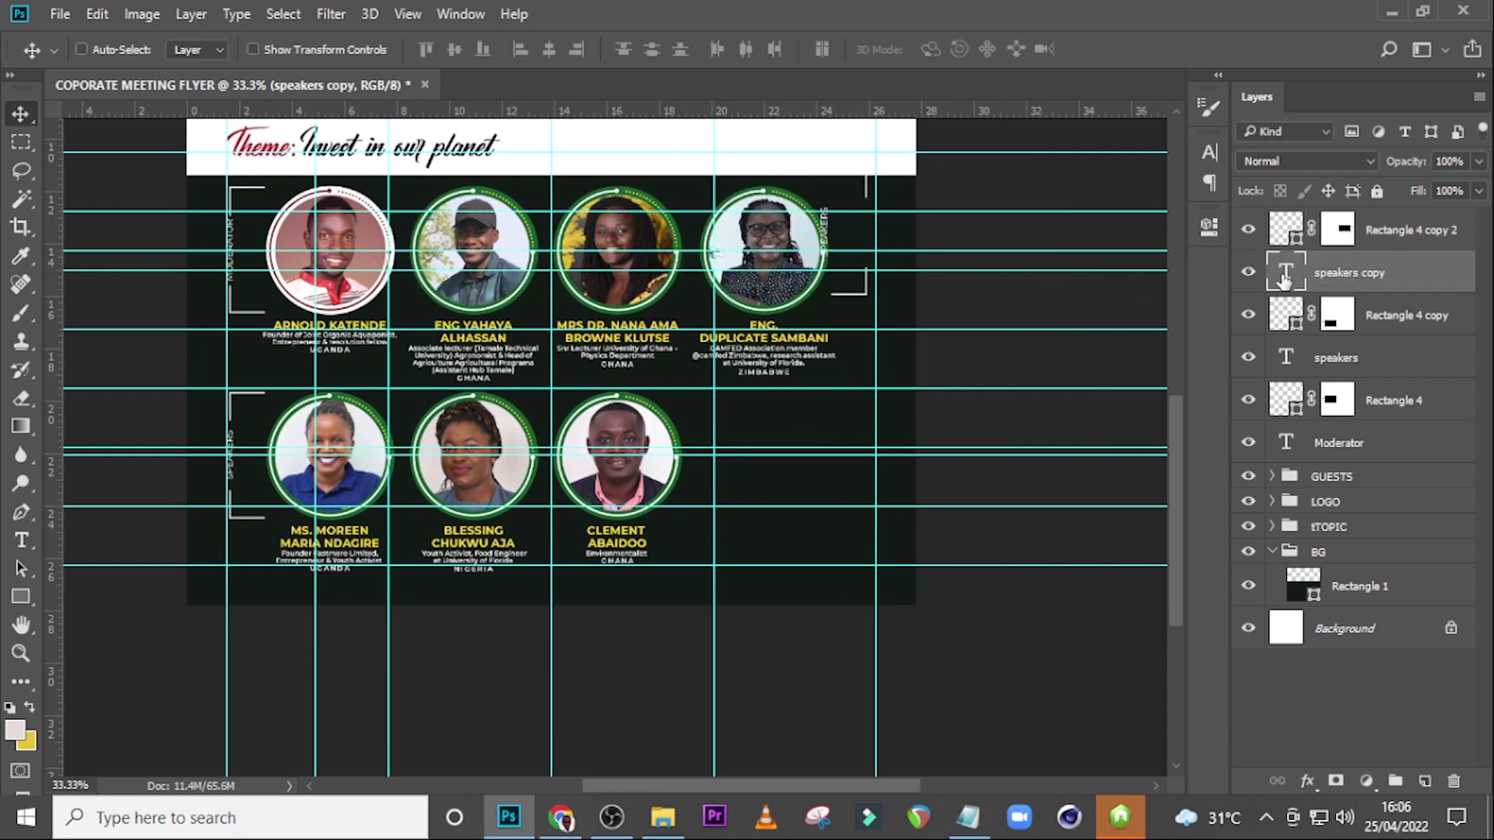
drag(836, 241, 882, 237)
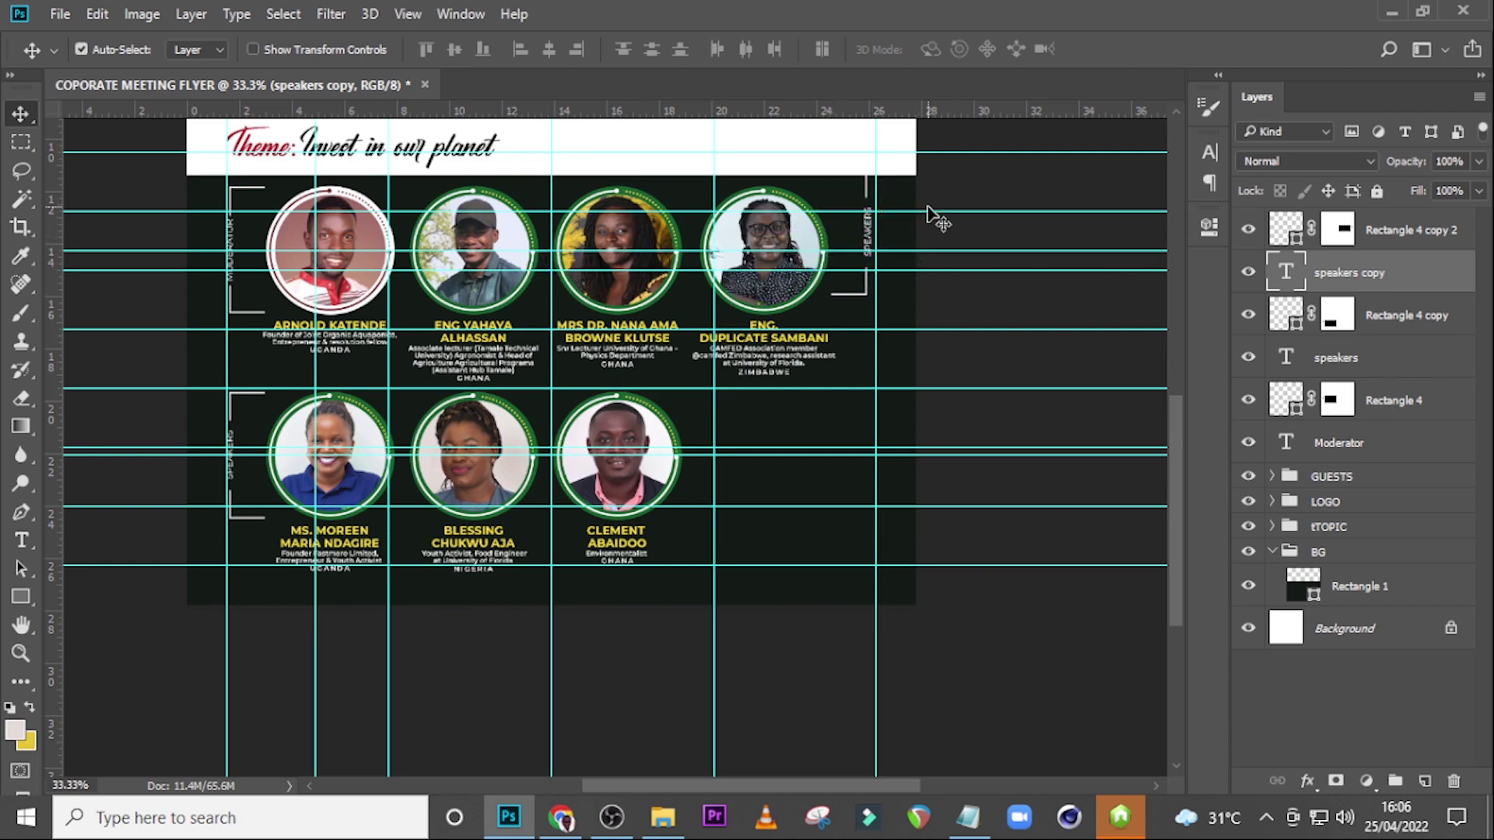
Step: Nudge the speakers copy text and then its bracket right onto the vertical guide near the flyer's right margin
key(ctrl+plus)
key(ctrl+plus)
scroll(918, 210, up, 5)
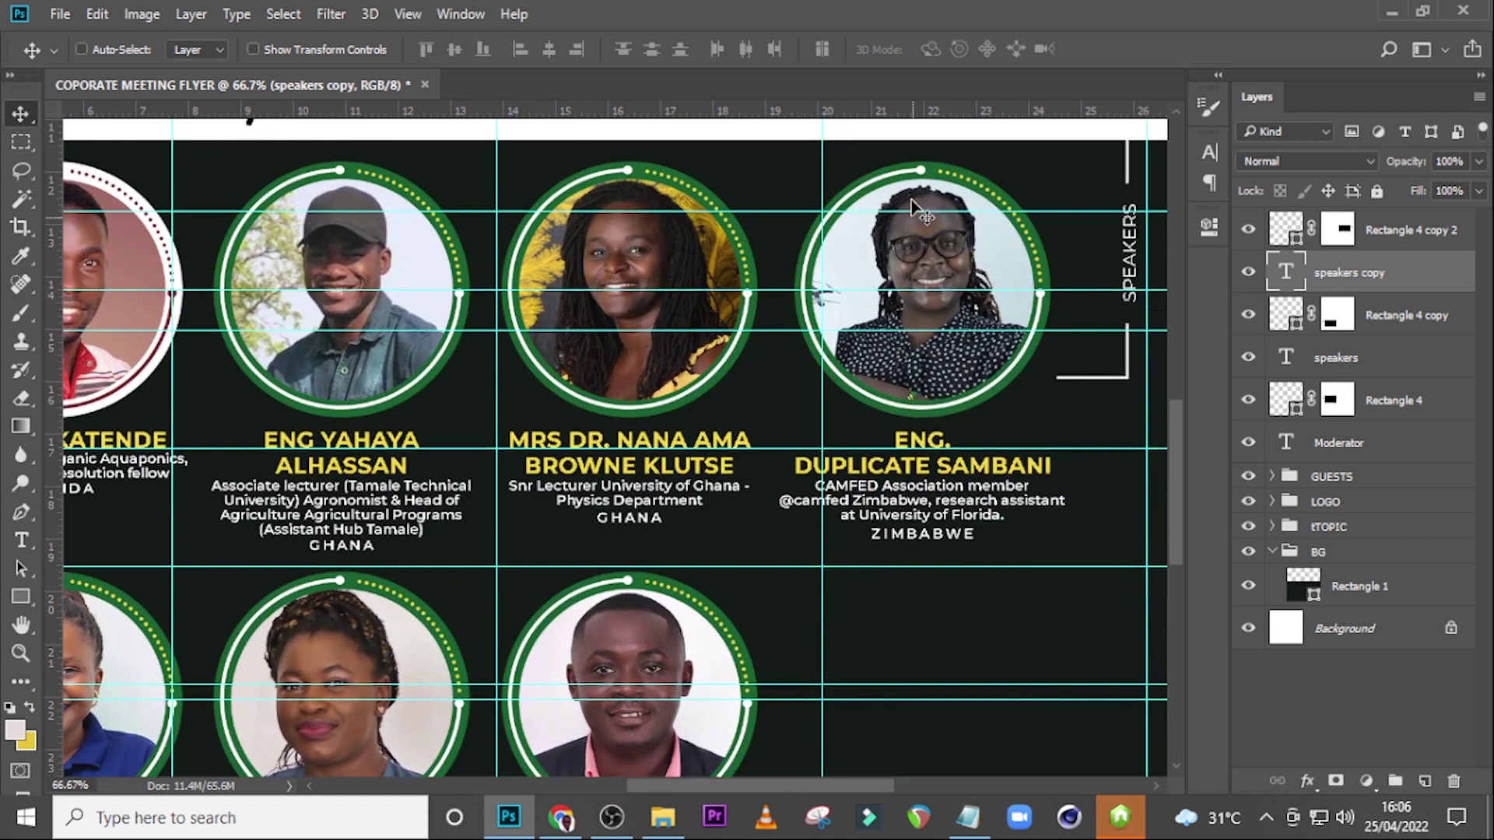
scroll(912, 208, up, 3)
drag(702, 786, 740, 786)
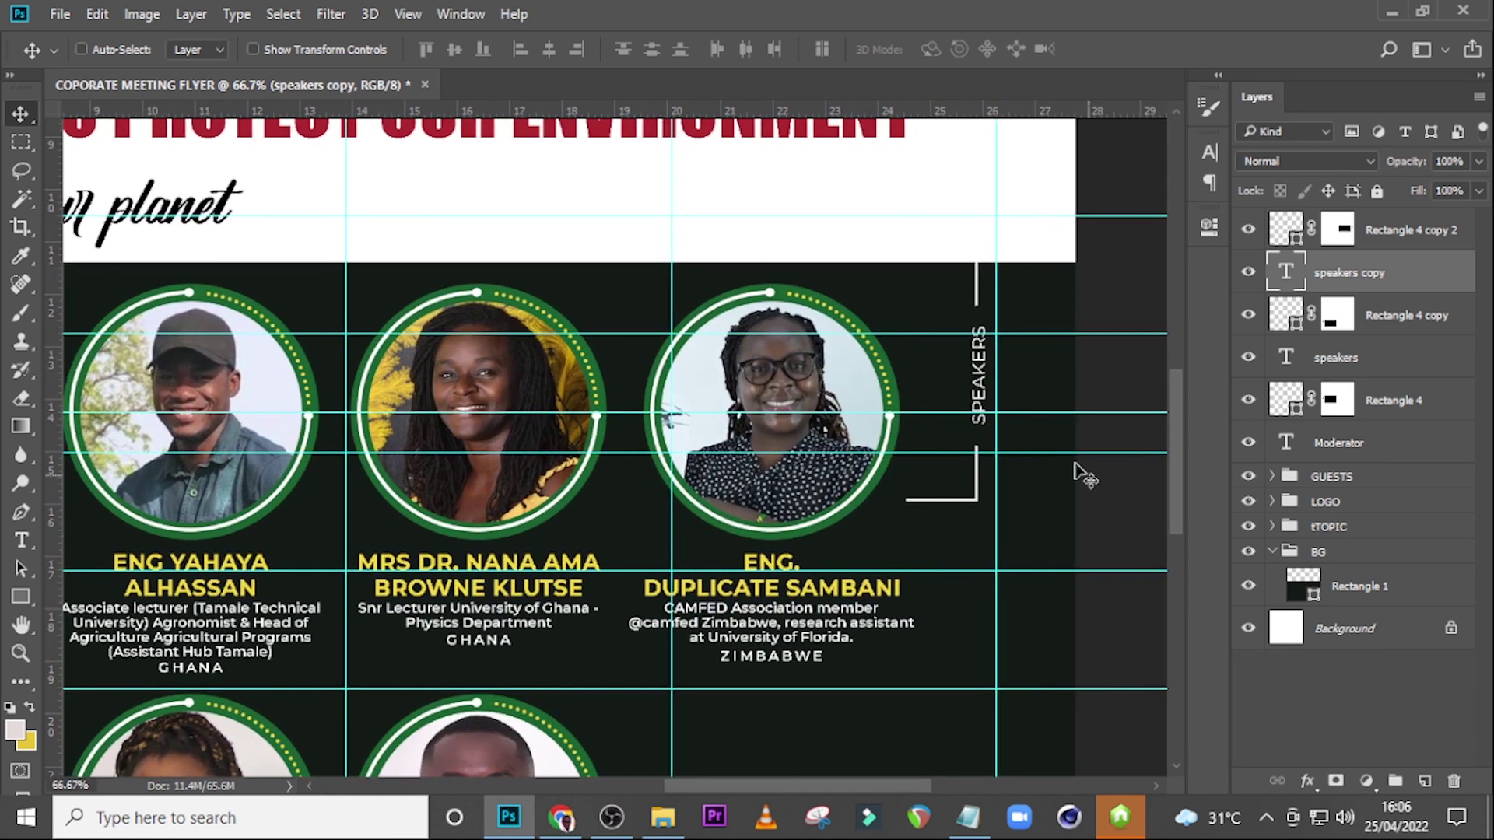
key(shift+Right)
key(Right)
key(Right)
key(Right)
key(Right)
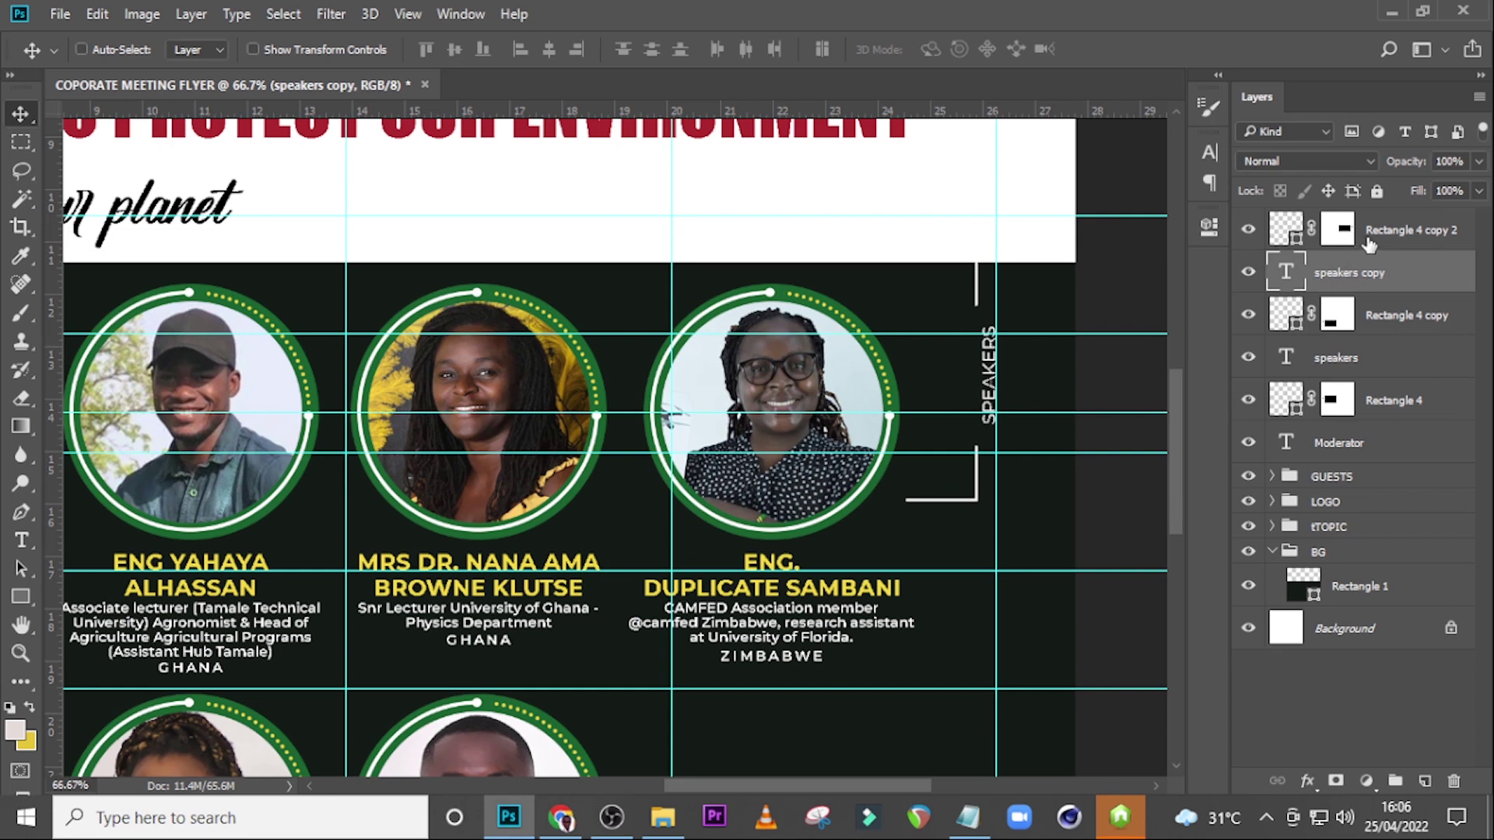
click(1367, 239)
key(shift+Right)
key(shift+Right)
key(shift+Right)
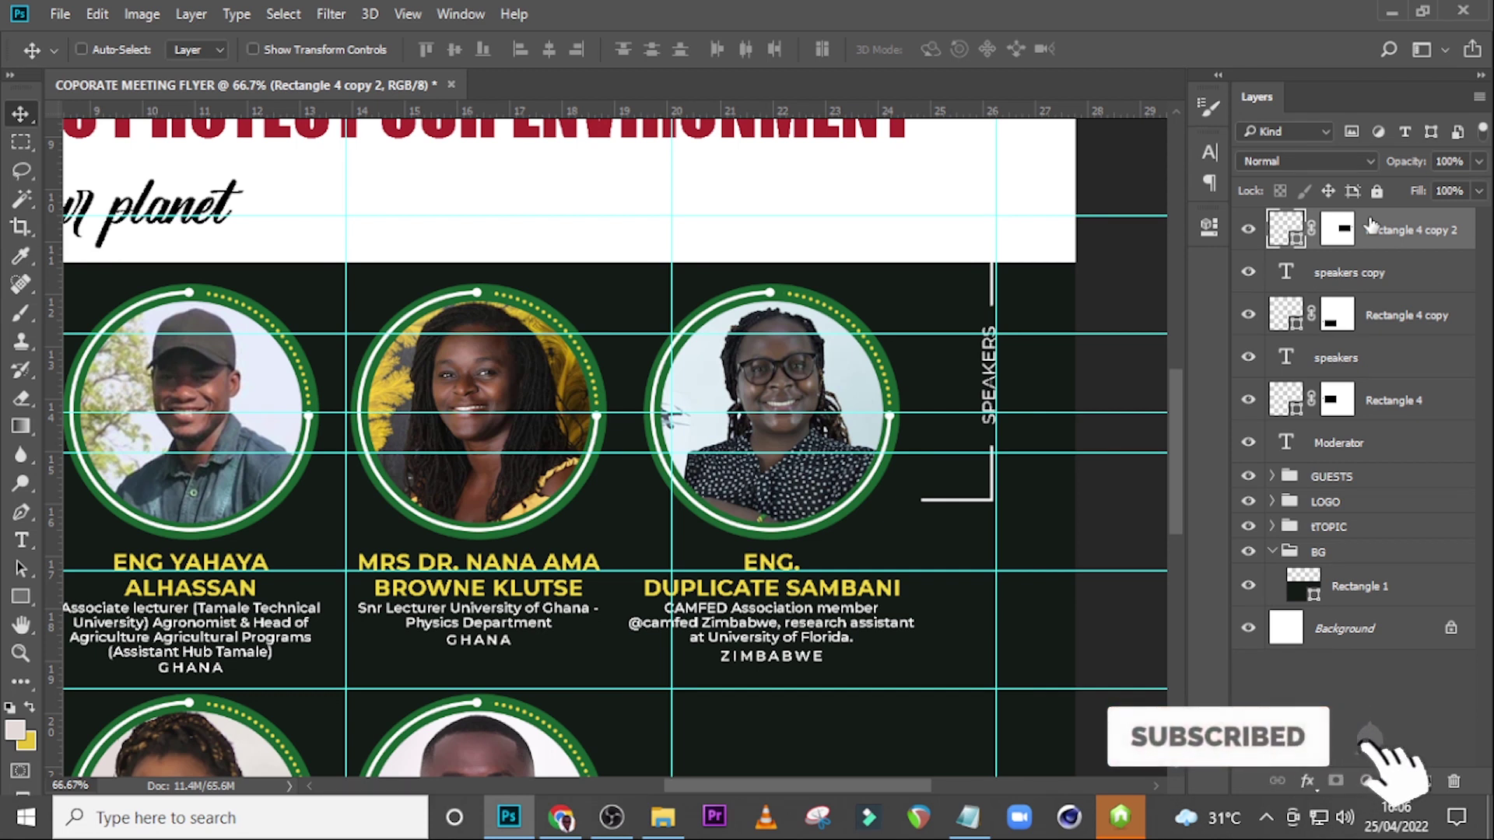
Step: Move the speakers copy text down until it is vertically centred on the first row portraits' middle guide
click(1344, 267)
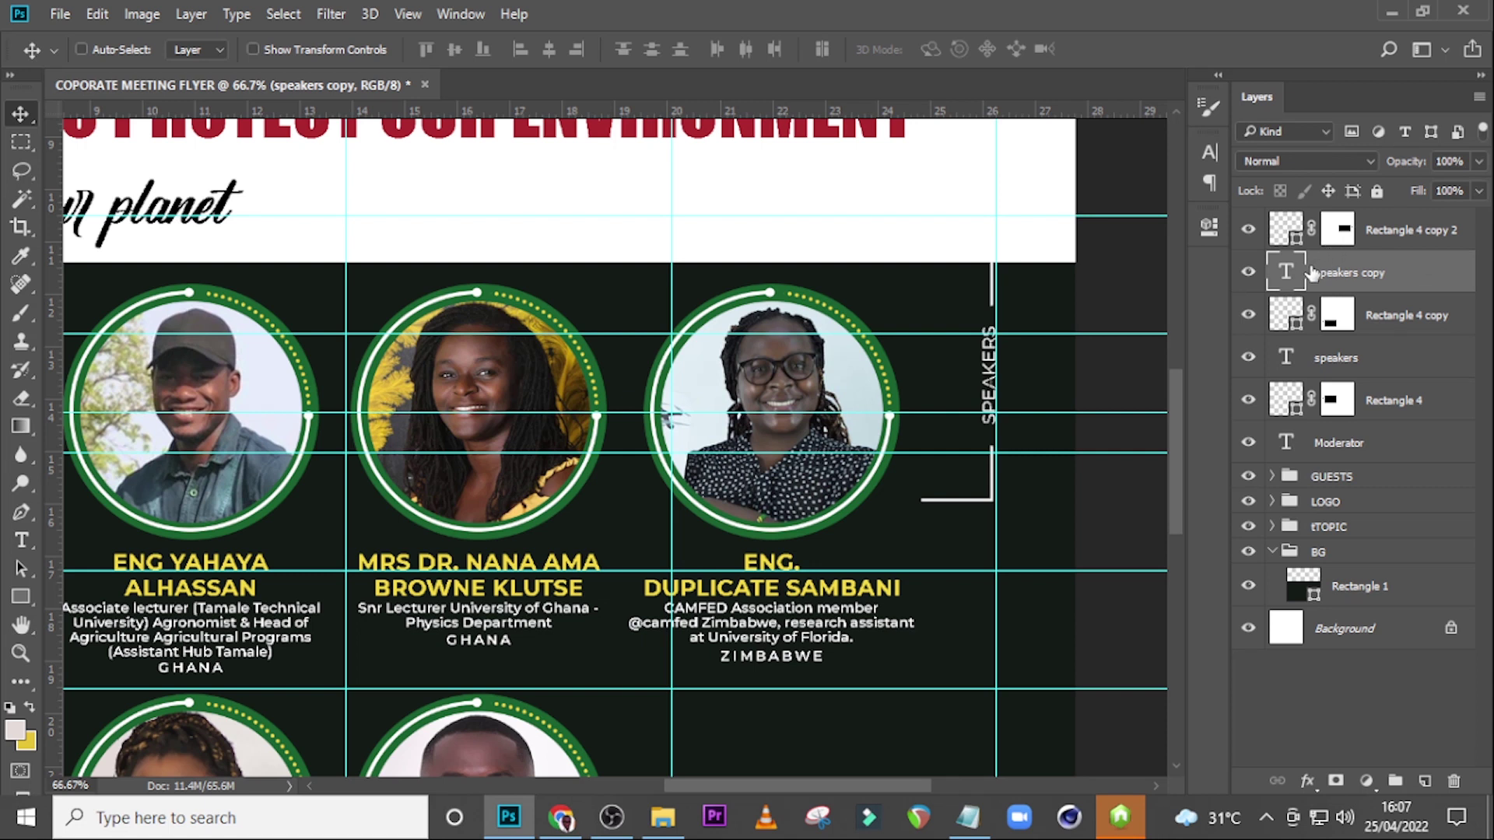
key(ctrl+t)
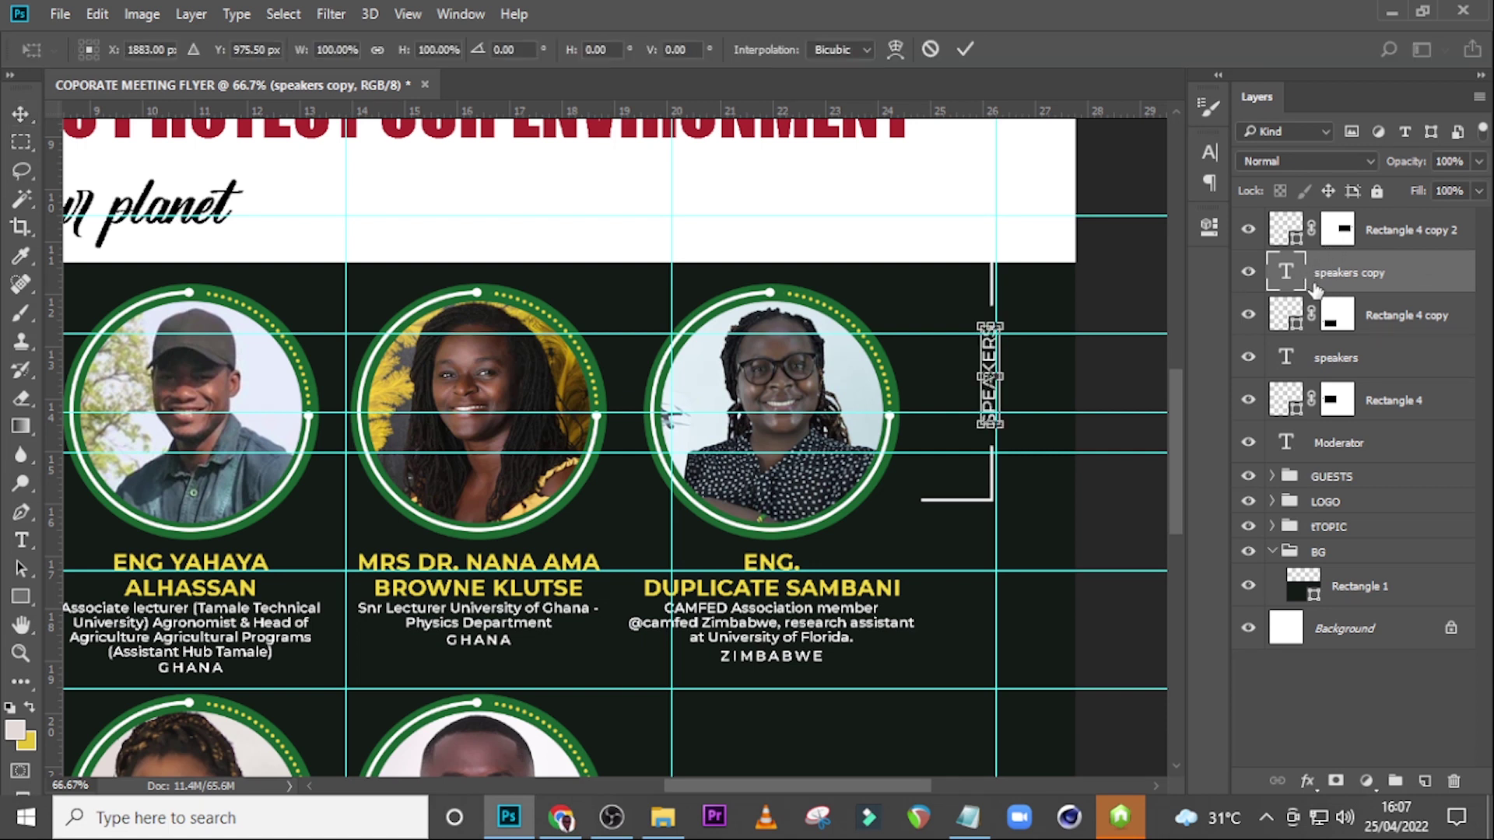
key(shift+Down)
key(shift+Down)
key(shift+Down)
key(shift+Down)
key(Down)
key(Down)
key(Down)
key(Down)
key(Down)
key(Down)
key(Down)
key(Down)
key(Down)
key(Return)
Step: Lower the bracket Rectangle 4 copy 2 to a Y position of 1025 px, centring it on the portraits' middle guide
click(1398, 244)
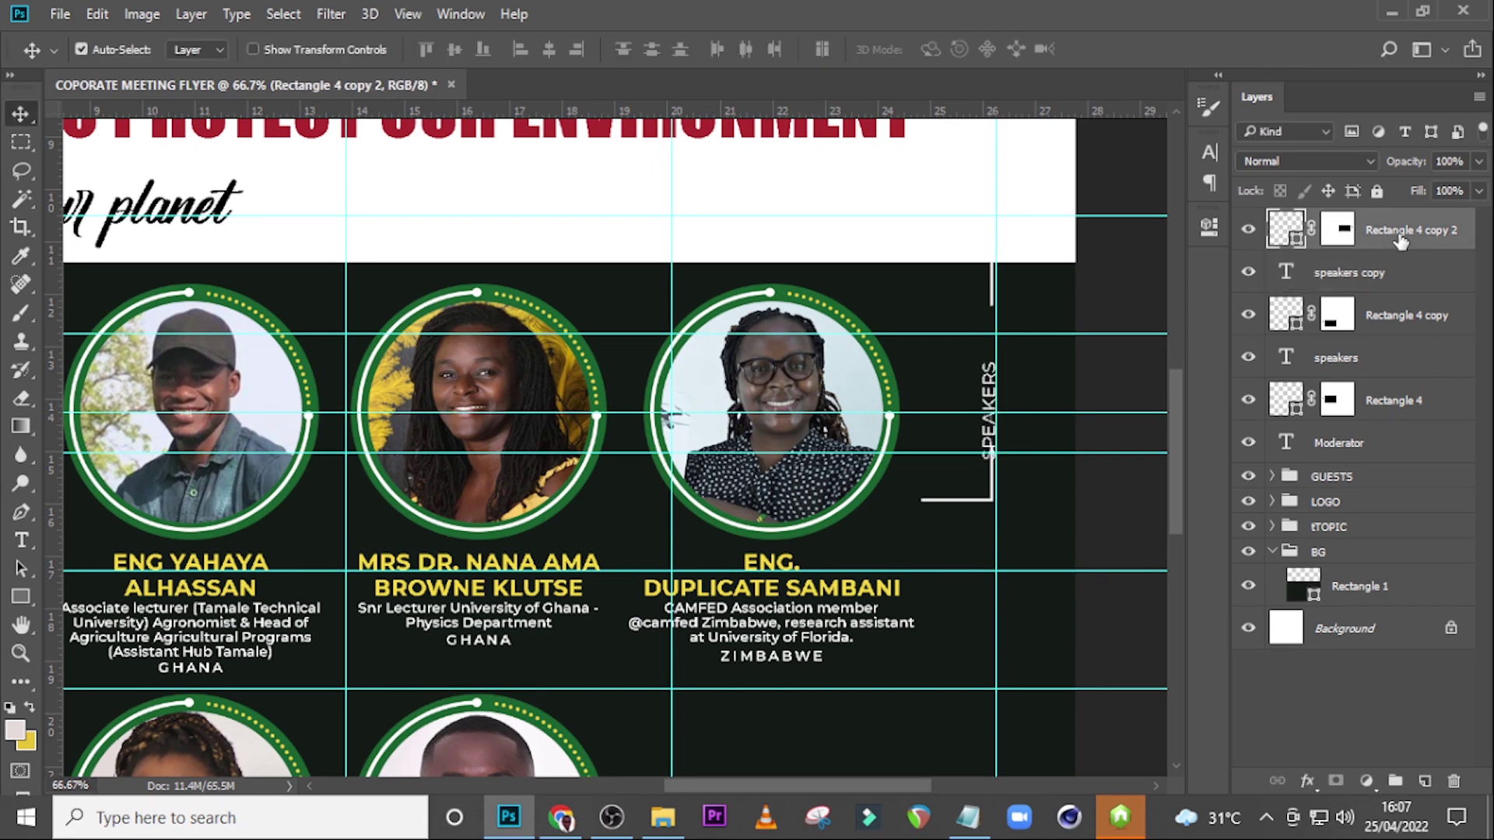
key(ctrl+t)
key(shift+Down)
key(shift+Down)
key(shift+Down)
key(Down)
key(Down)
key(Down)
key(Down)
key(Down)
key(Down)
key(Down)
key(Down)
key(Down)
key(Down)
key(Down)
key(Down)
key(Down)
key(Down)
key(Down)
key(Down)
key(Down)
key(Down)
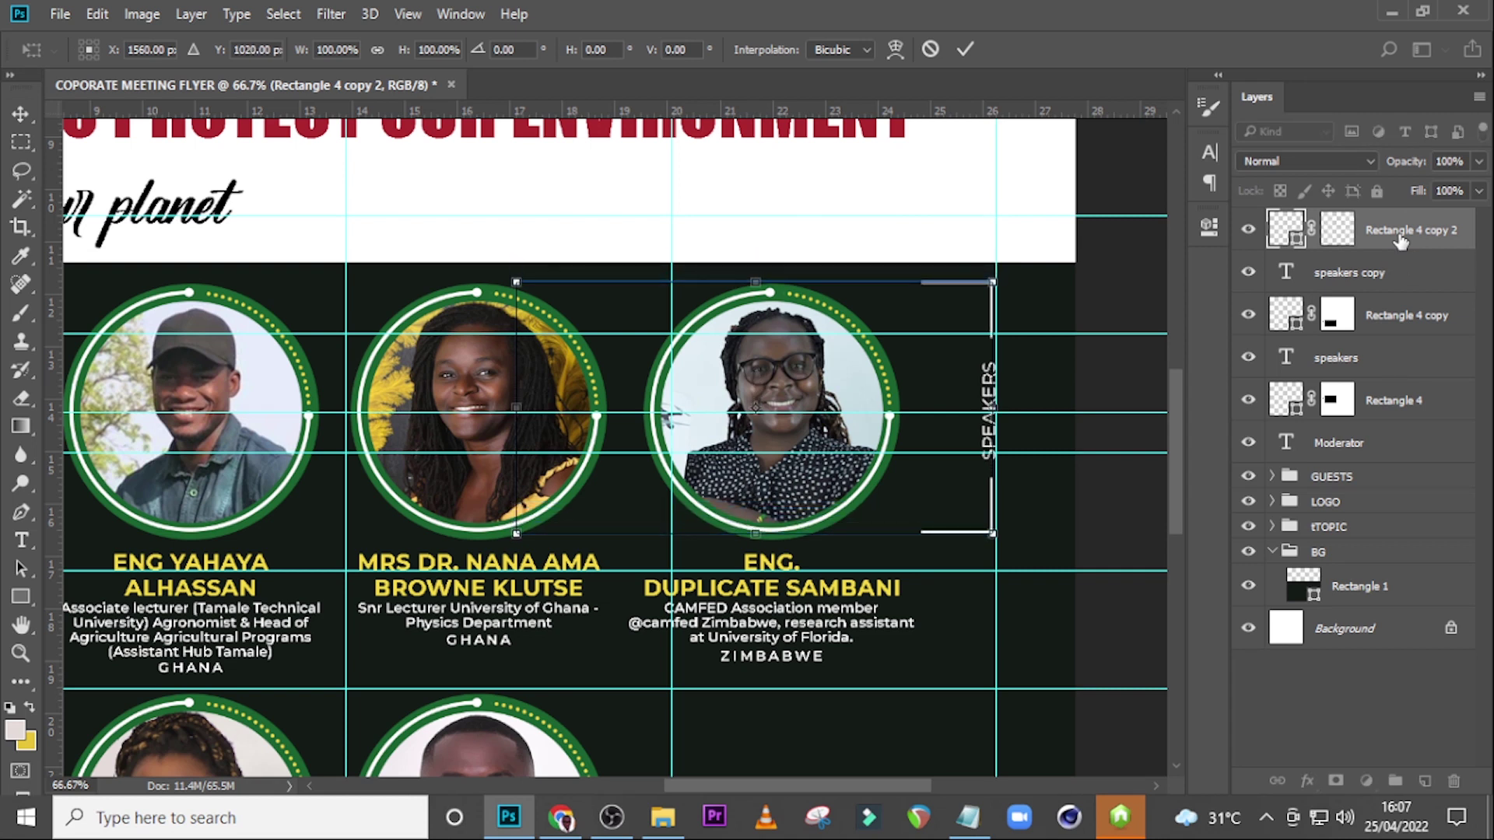
key(Down)
key(Down)
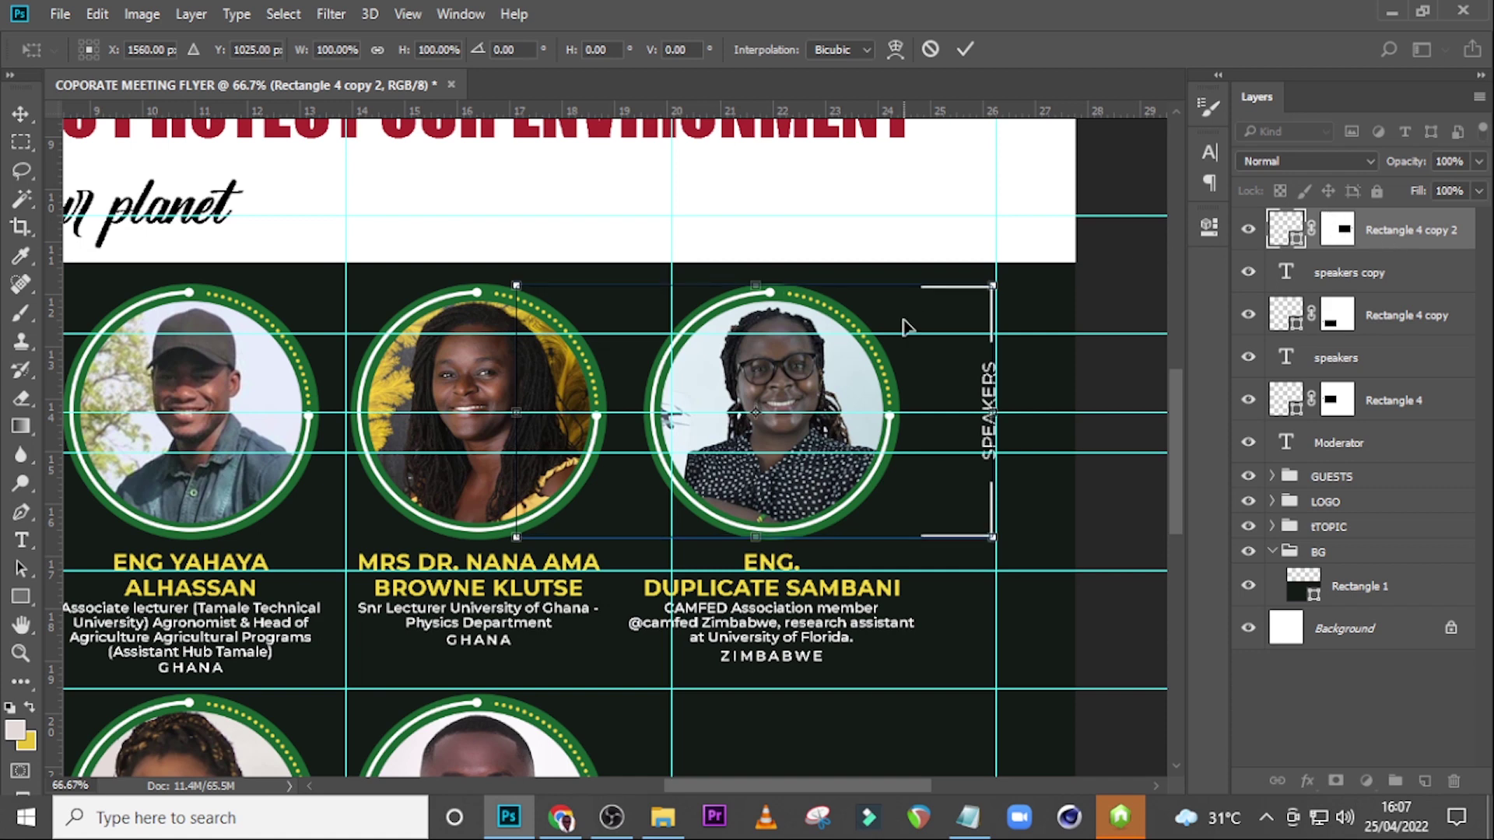
Step: Stretch the bracket's height to 110.98% and recentre it vertically at Y 1026 px
drag(747, 284, 753, 272)
key(Down)
key(Down)
key(Down)
key(Down)
key(Down)
key(Down)
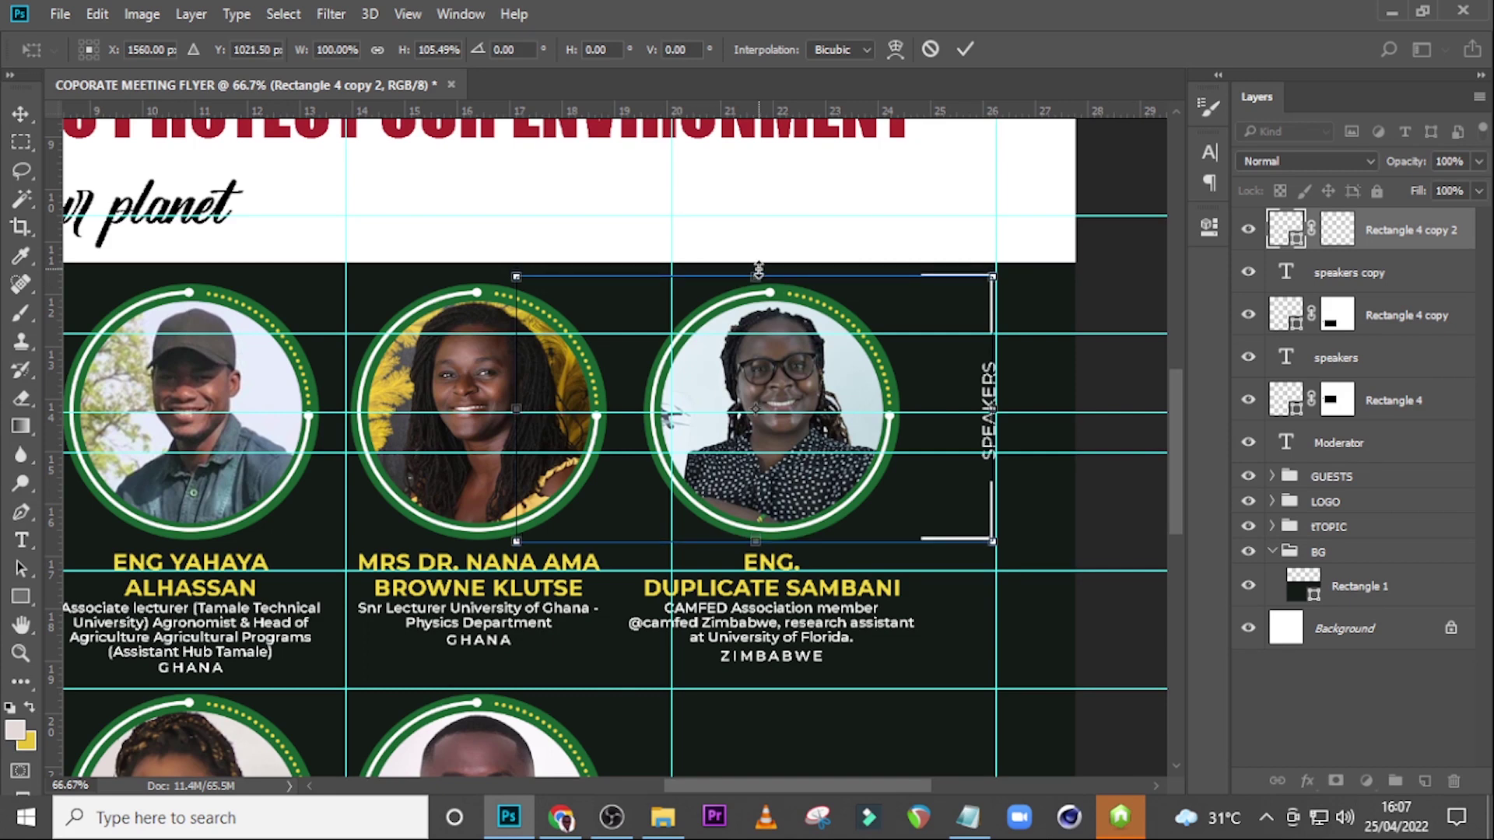
drag(753, 276, 756, 269)
key(Down)
key(Down)
key(Down)
key(Down)
key(Down)
key(Down)
key(Down)
key(Down)
key(Down)
key(Down)
key(Down)
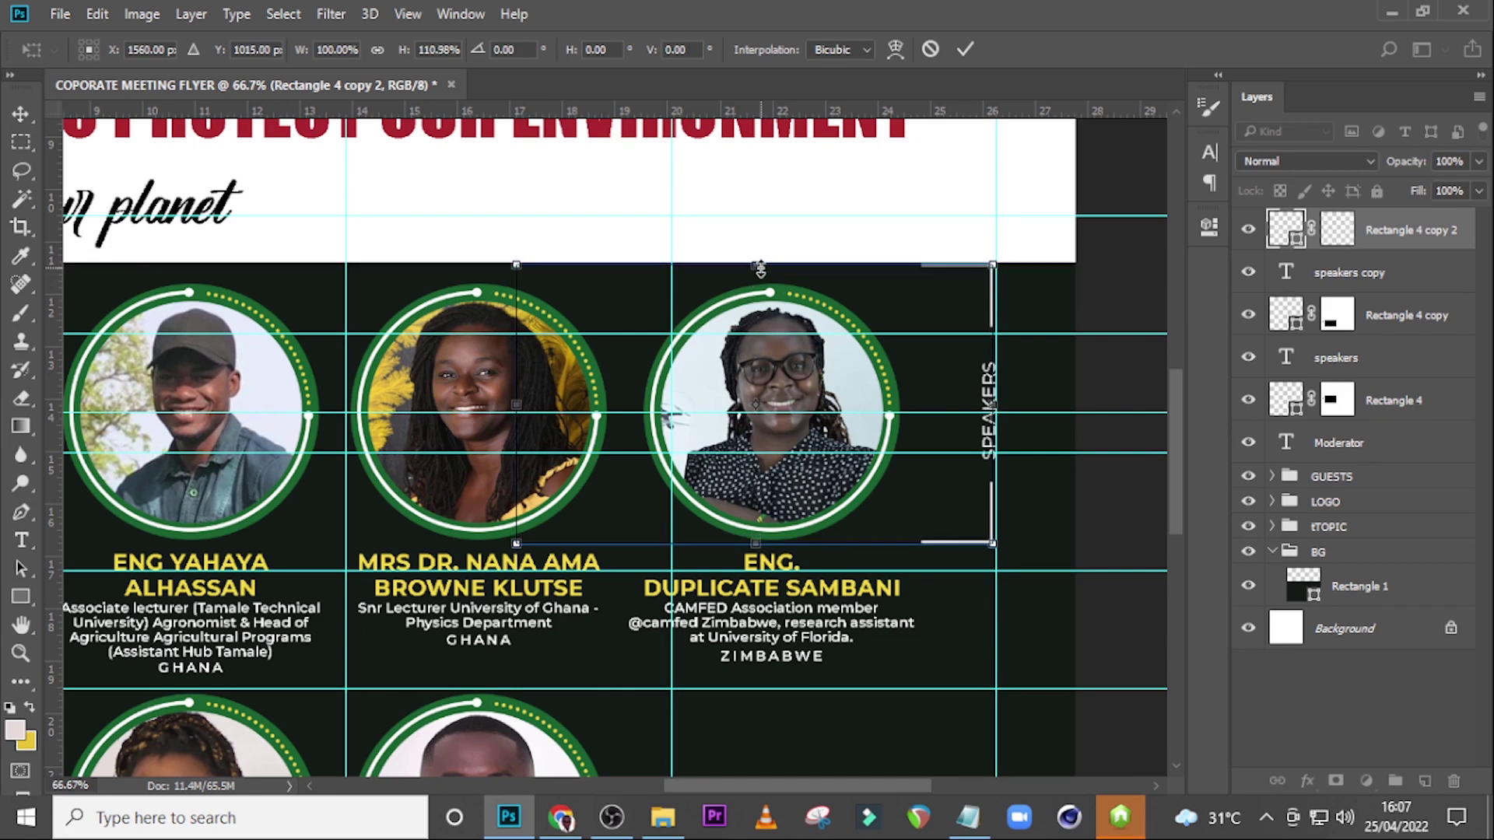
key(Down)
key(Down)
key(Down)
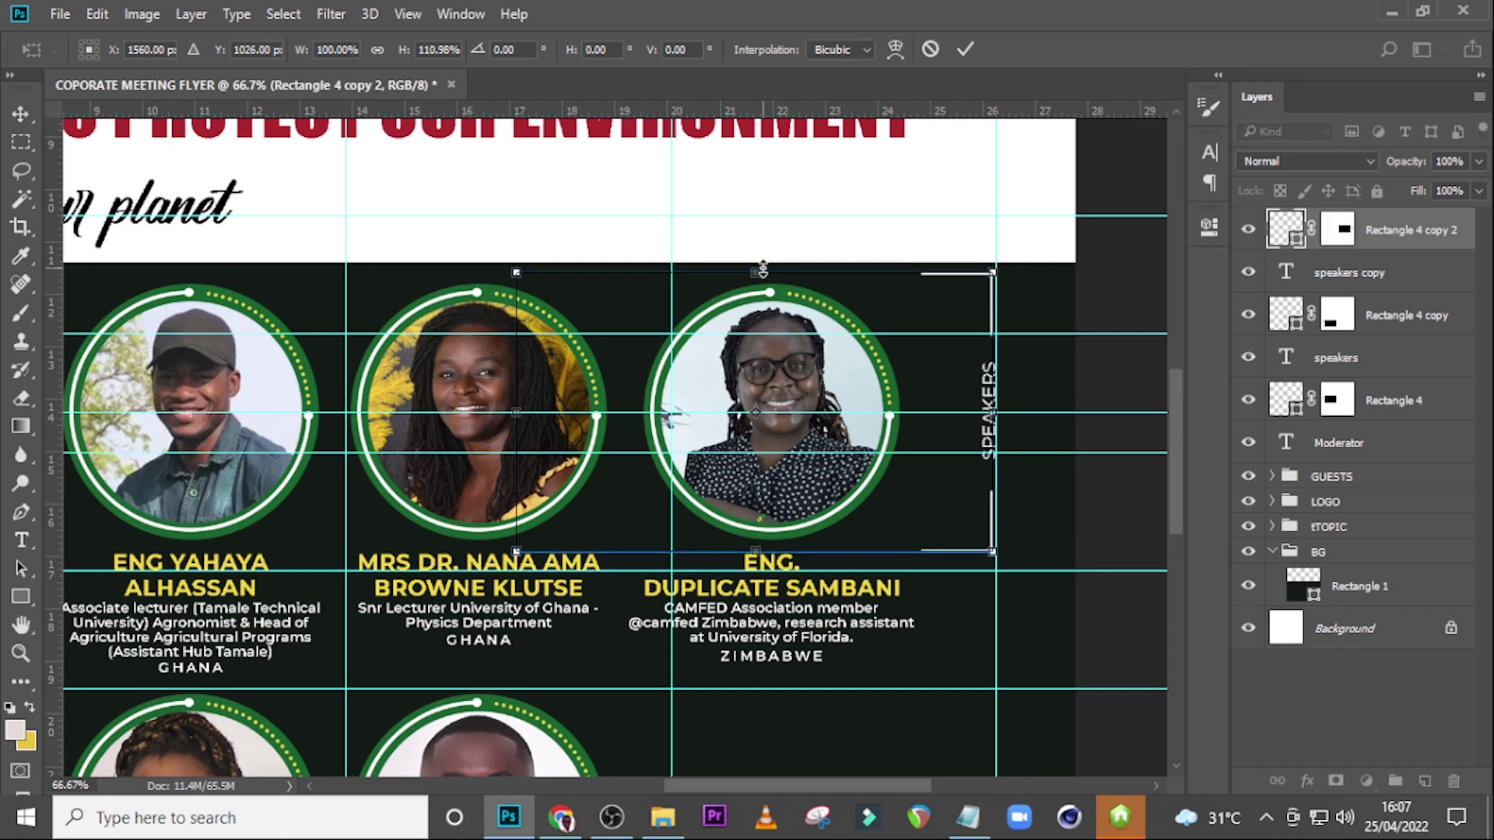
key(Return)
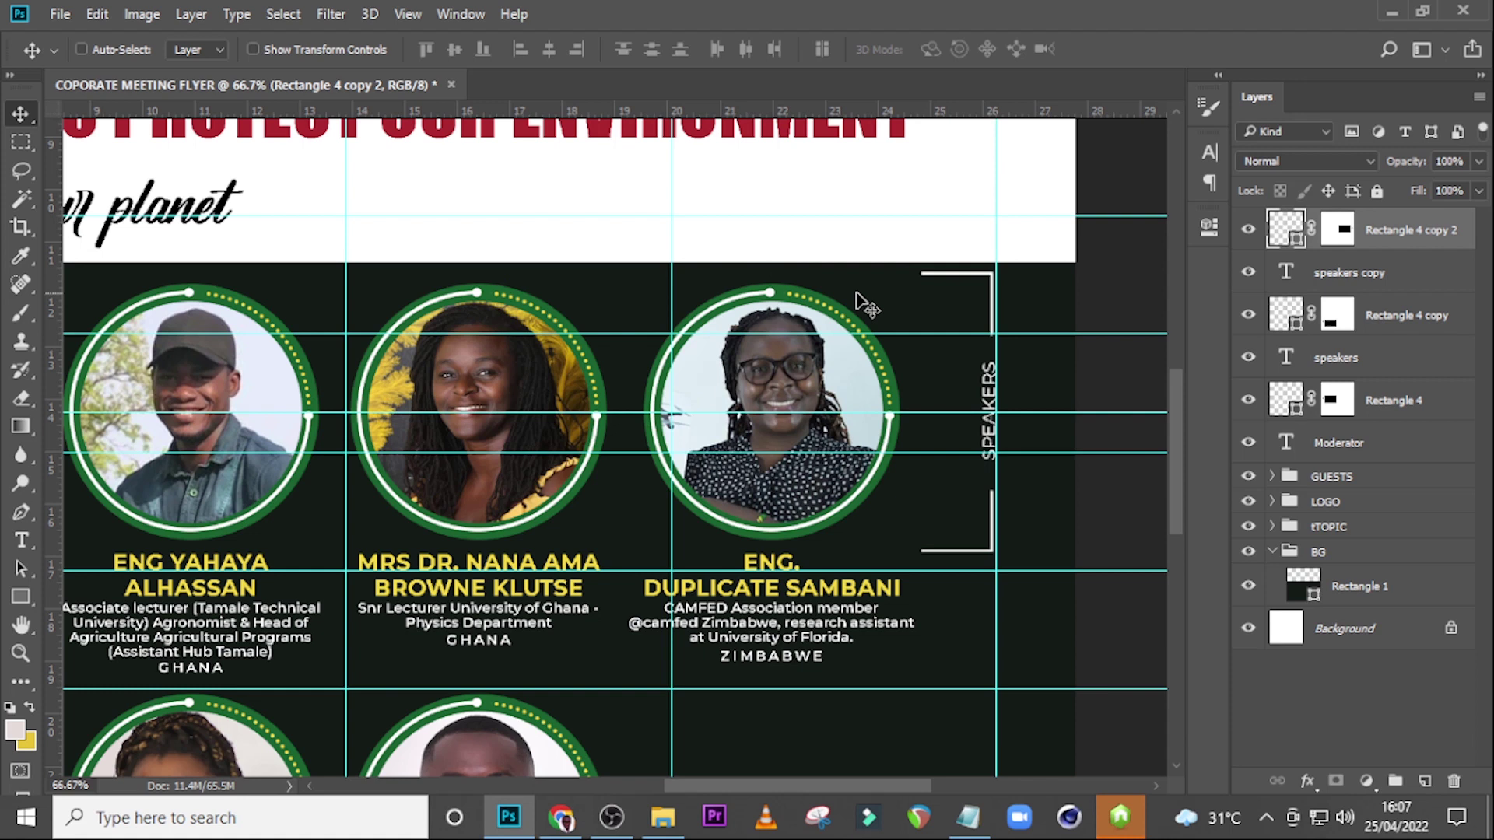
Step: Paint white (ffffff) on the Rectangle 4 copy 2 layer mask to reveal the hidden part of the bracket's upper line
click(1344, 231)
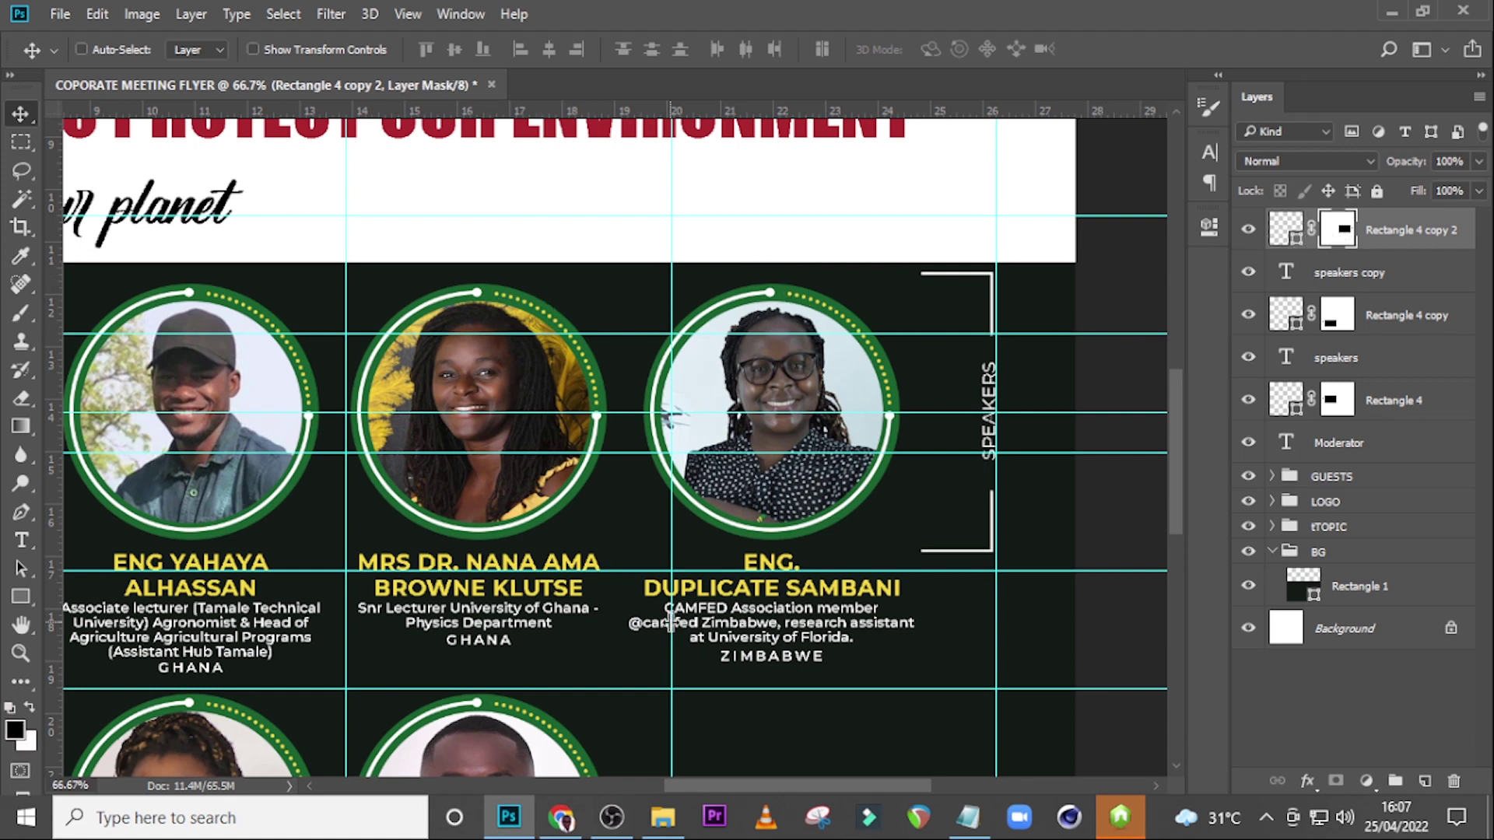
drag(694, 786, 669, 787)
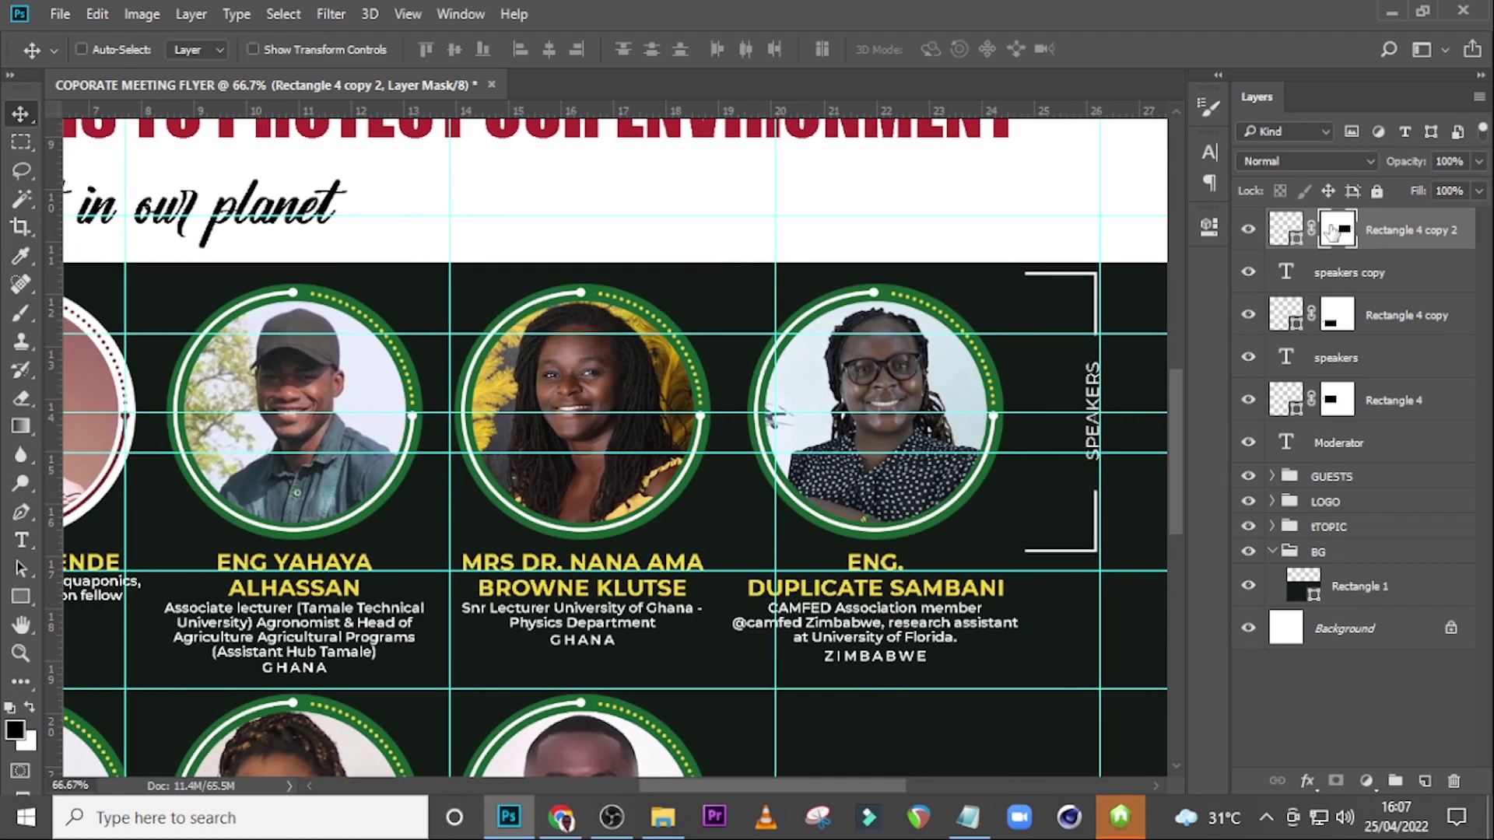
key(b)
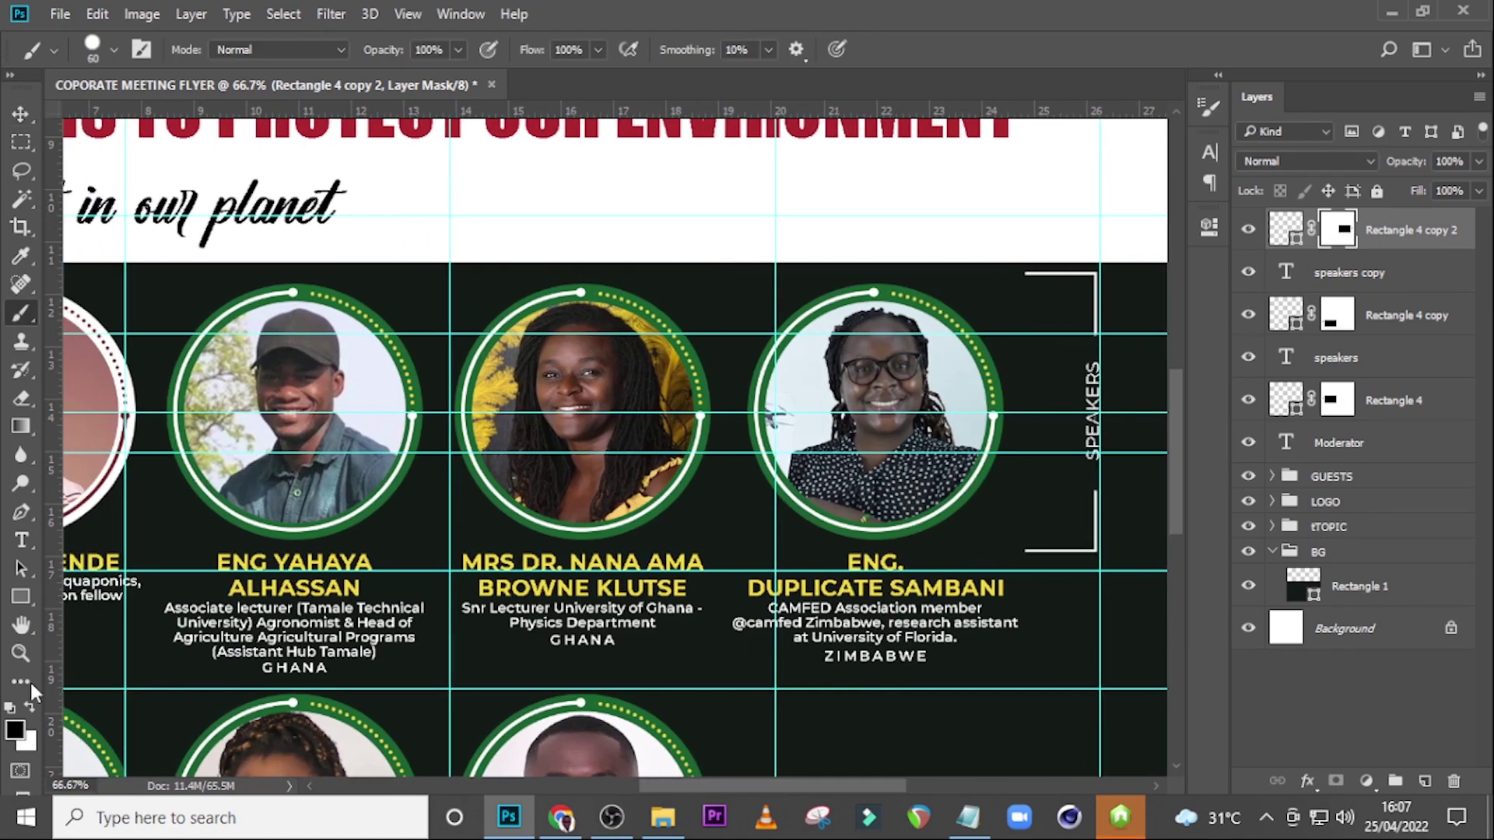
key(x)
click(16, 733)
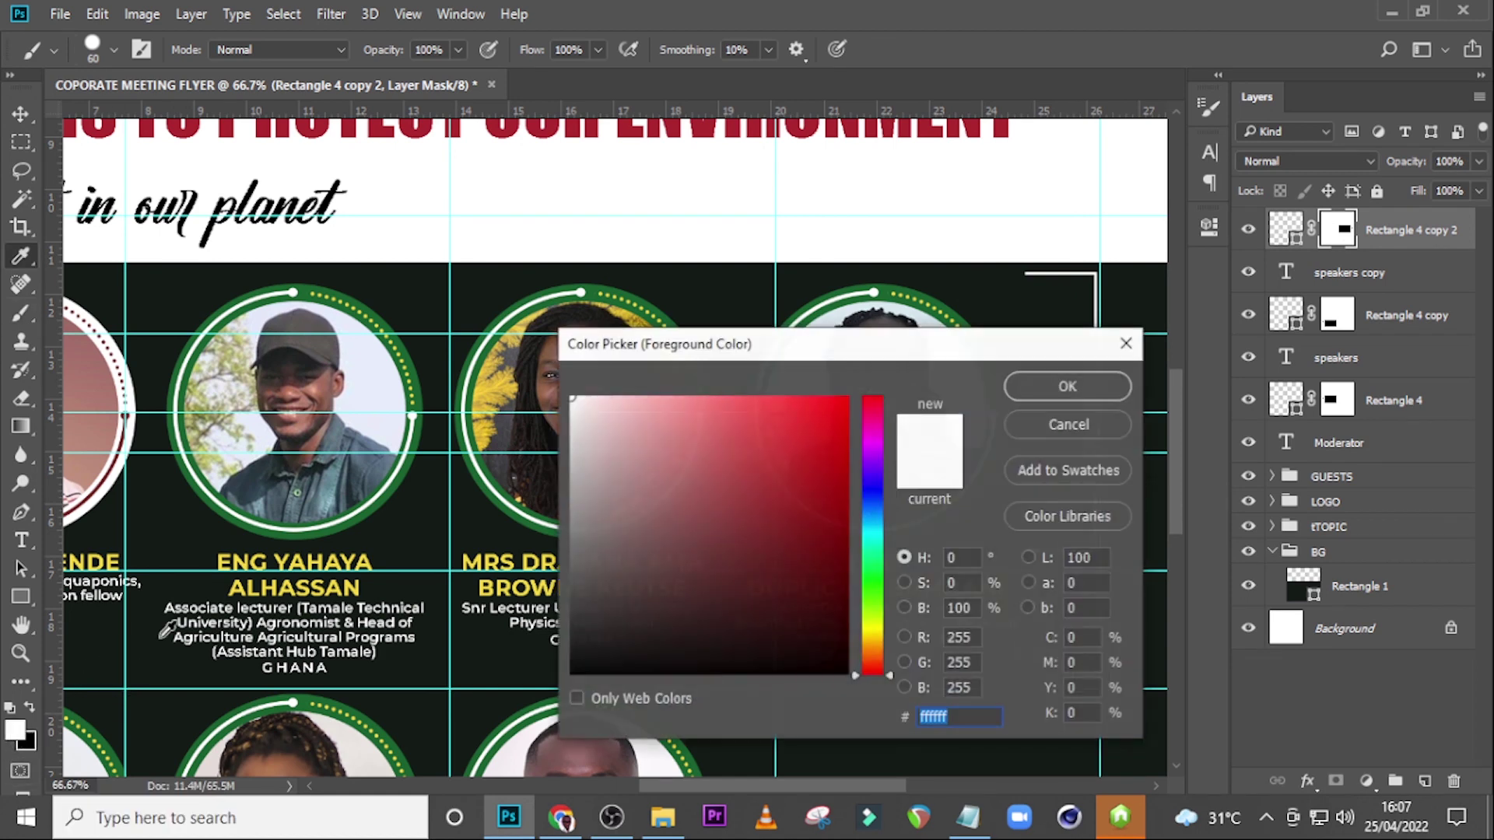
click(1067, 386)
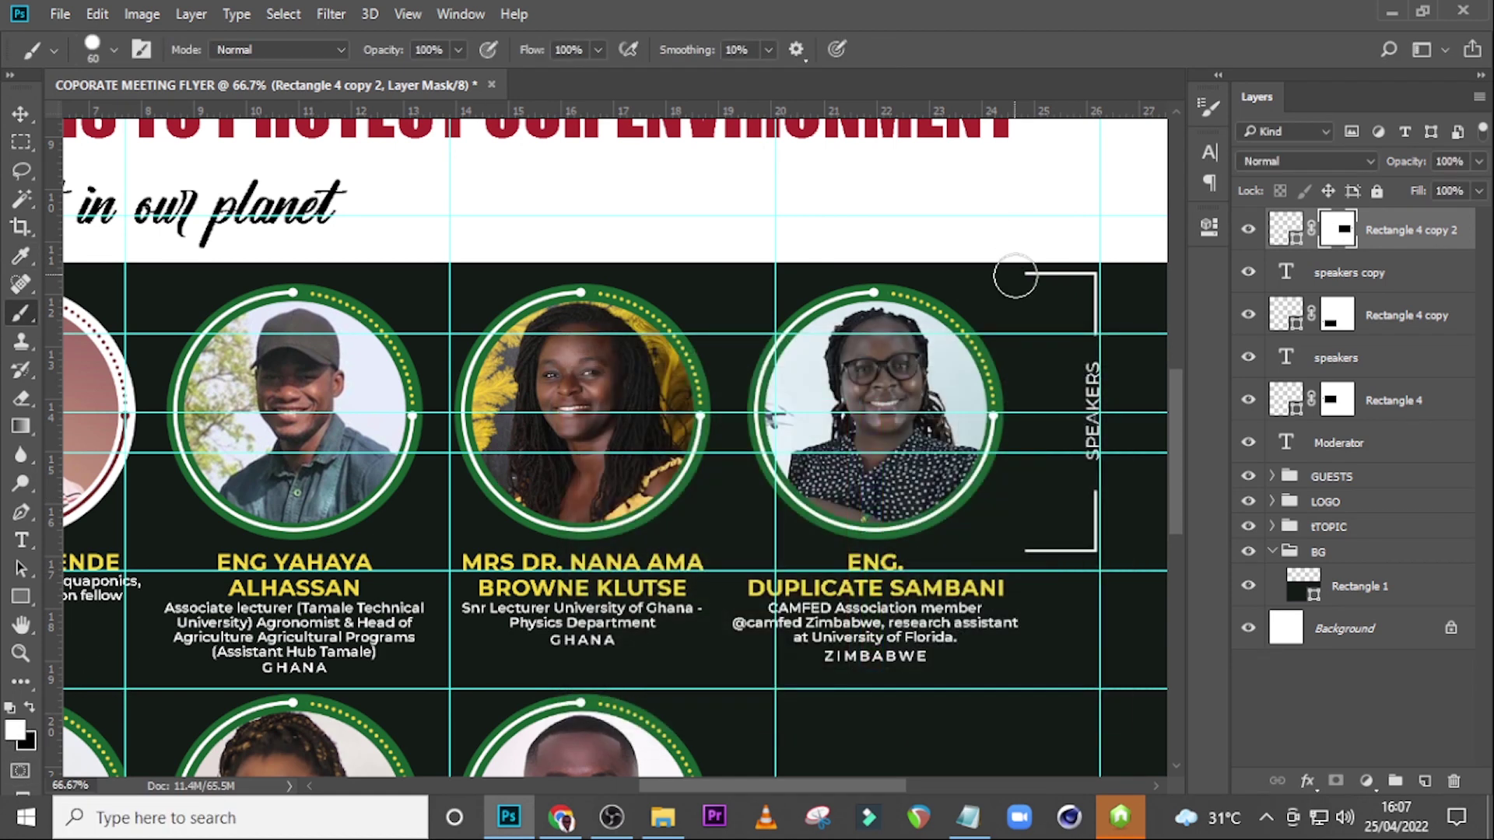
mouse_move(947, 280)
mouse_down()
mouse_move(710, 289)
mouse_move(735, 277)
mouse_move(448, 266)
mouse_up()
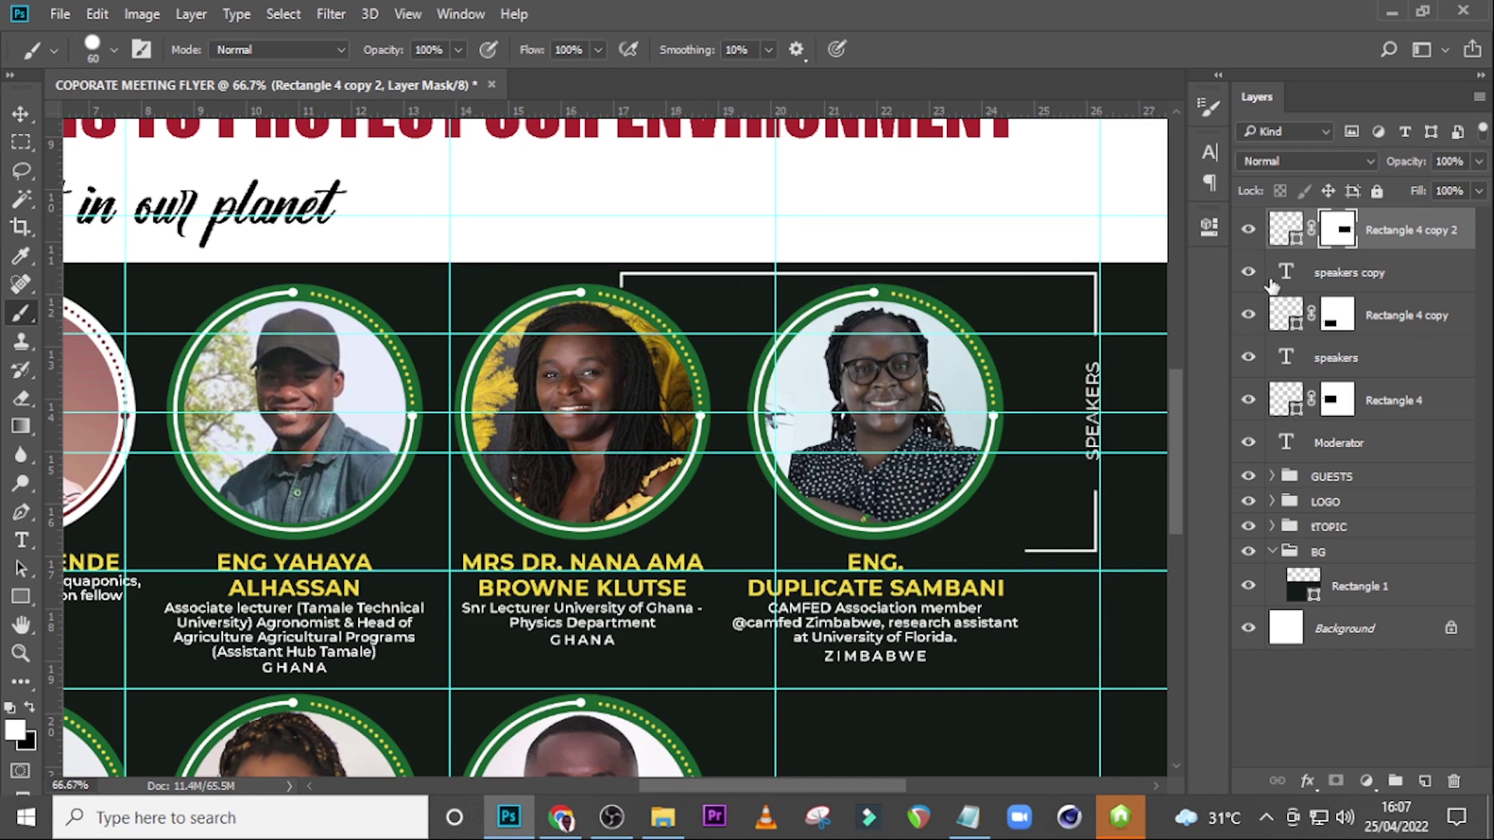
Step: Widen the bracket to 170.80% so that its upper line reaches above the row's second portrait
key(ctrl+t)
drag(620, 414, 279, 393)
key(Return)
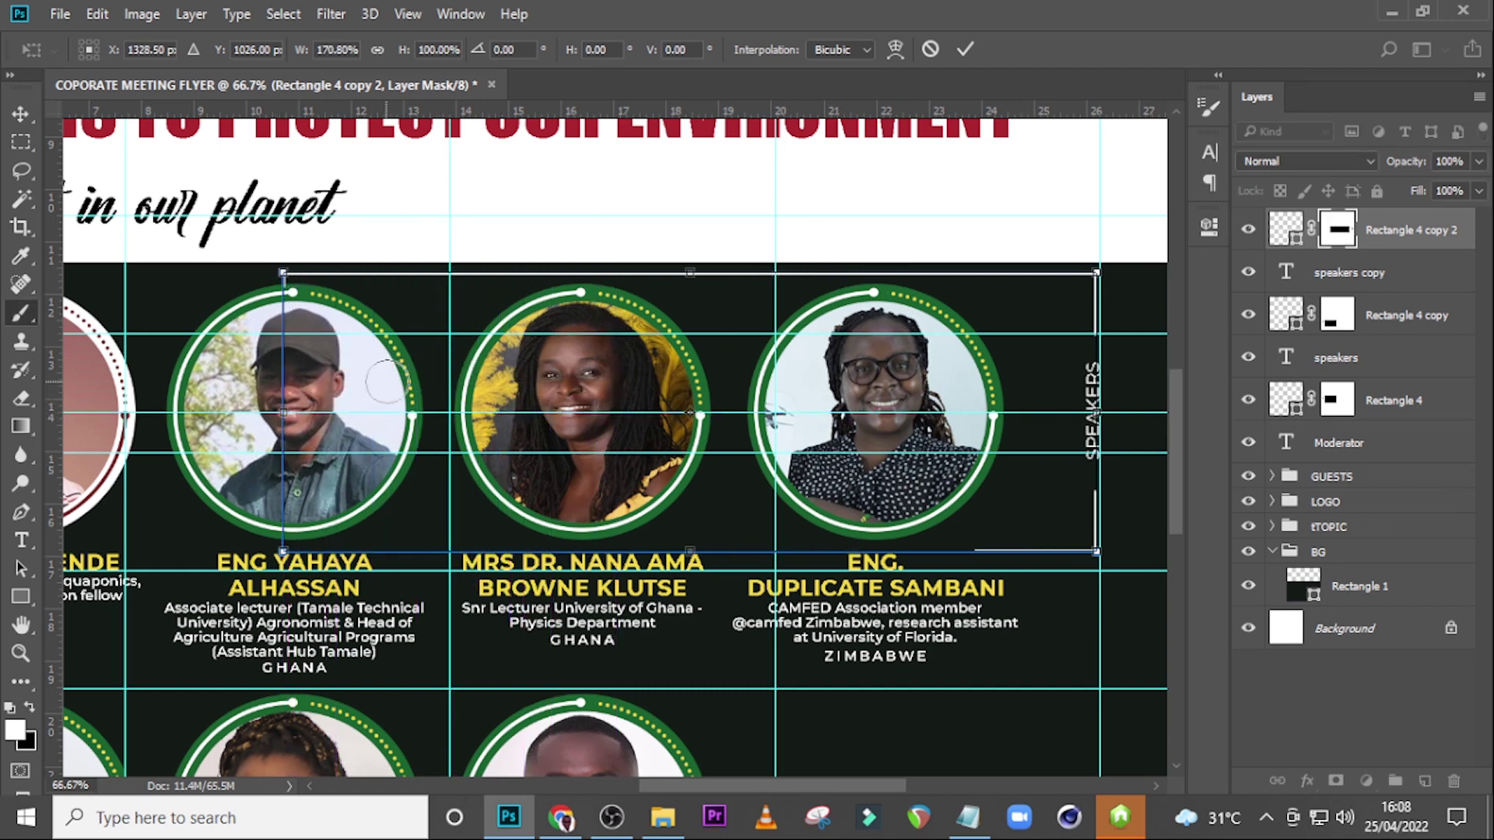
key(x)
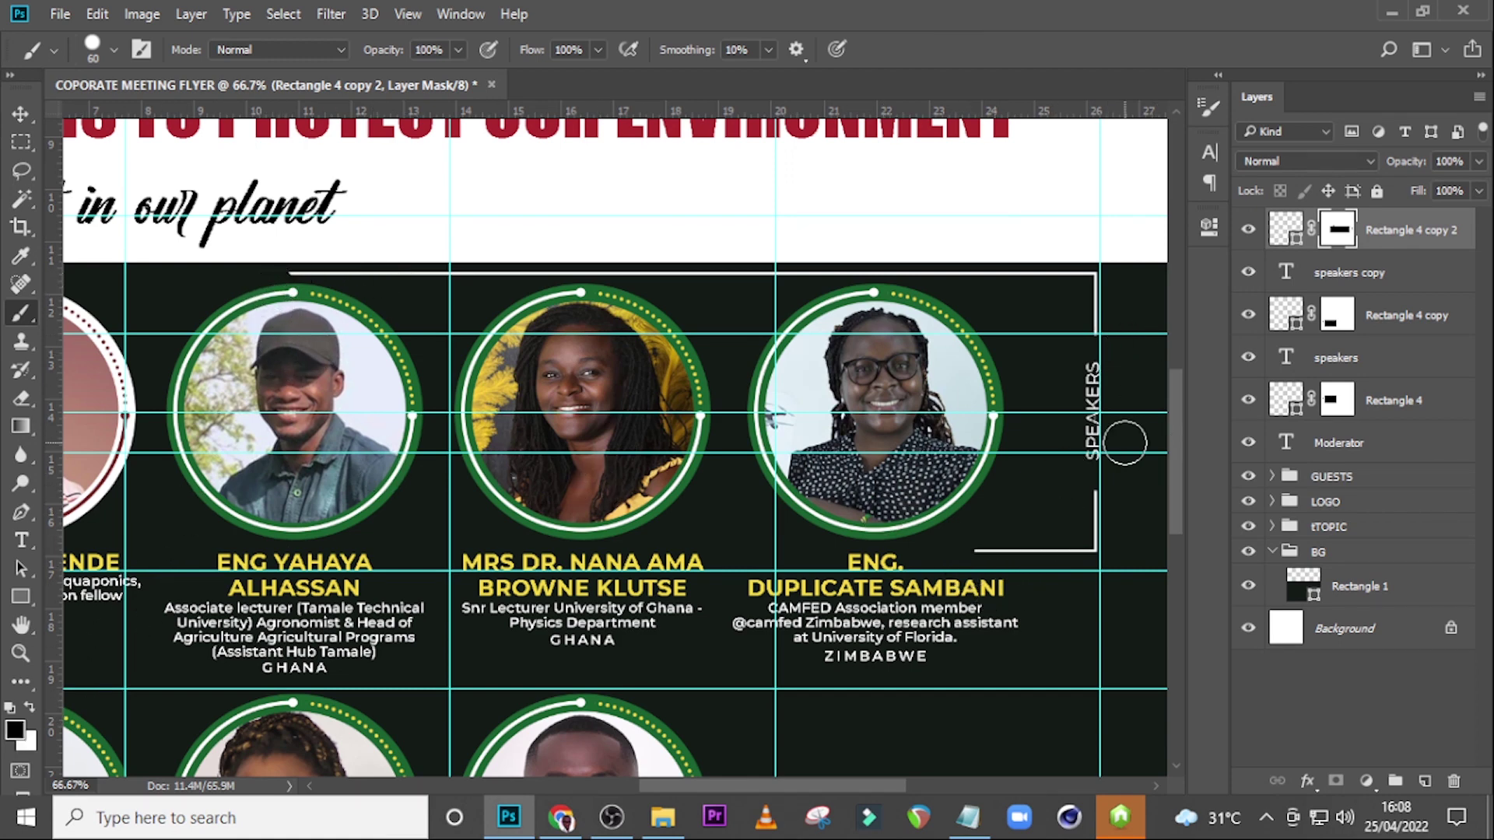
Step: Shift the GUESTS group right by about 16 px to balance the portraits between the side labels
key(ctrl+0)
click(1361, 476)
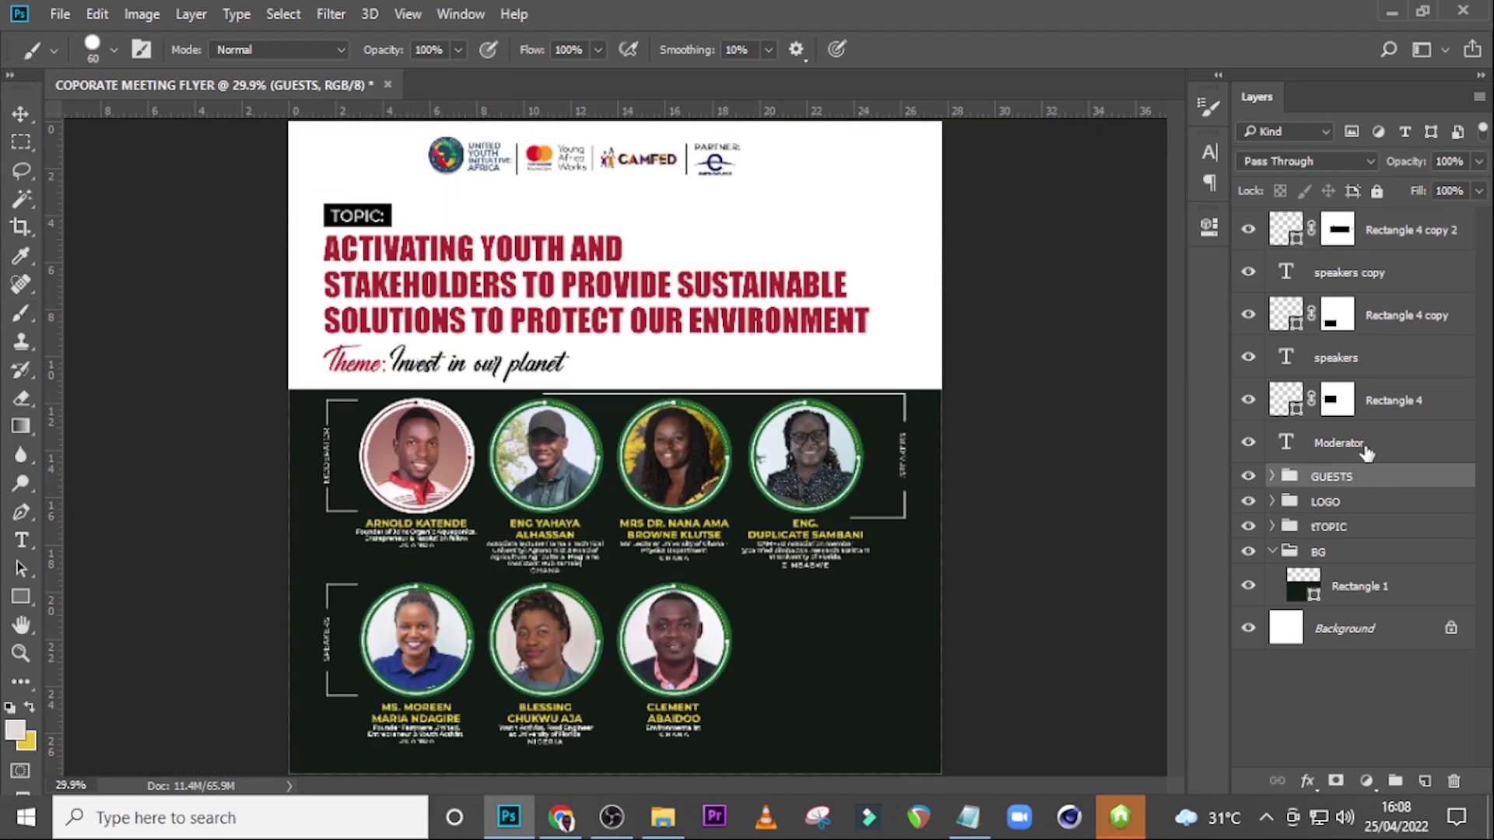
key(v)
key(Right)
key(Right)
key(Right)
key(Right)
key(Right)
key(Right)
key(Right)
key(Right)
key(Right)
key(Right)
key(Right)
key(Right)
key(Right)
key(Right)
key(Right)
key(Right)
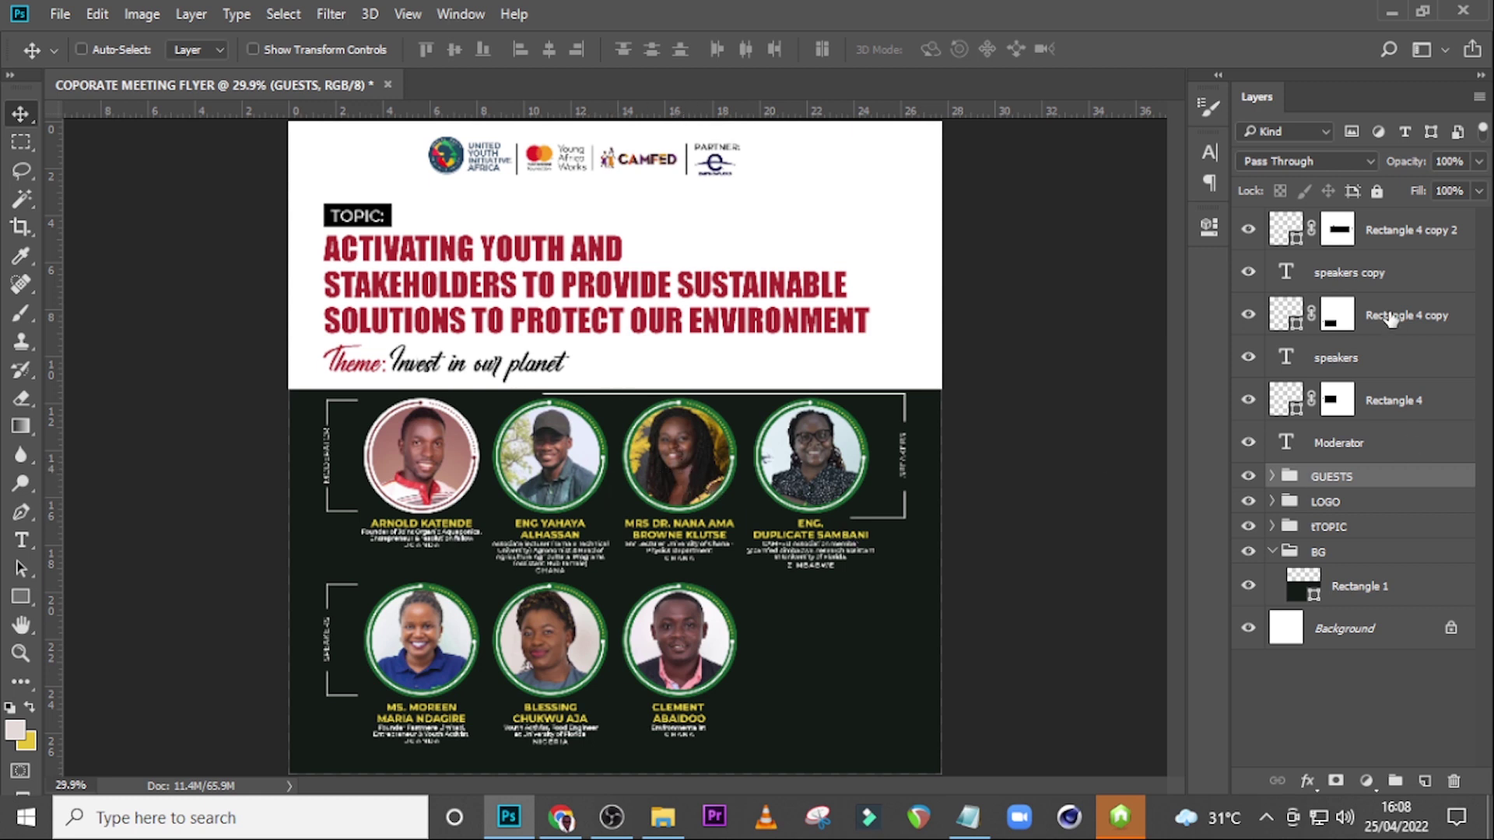
Step: Group all label text and bracket layers, from Rectangle 4 copy 2 to Moderator, and name the group MODERATOR
click(1399, 235)
shift+click(1344, 445)
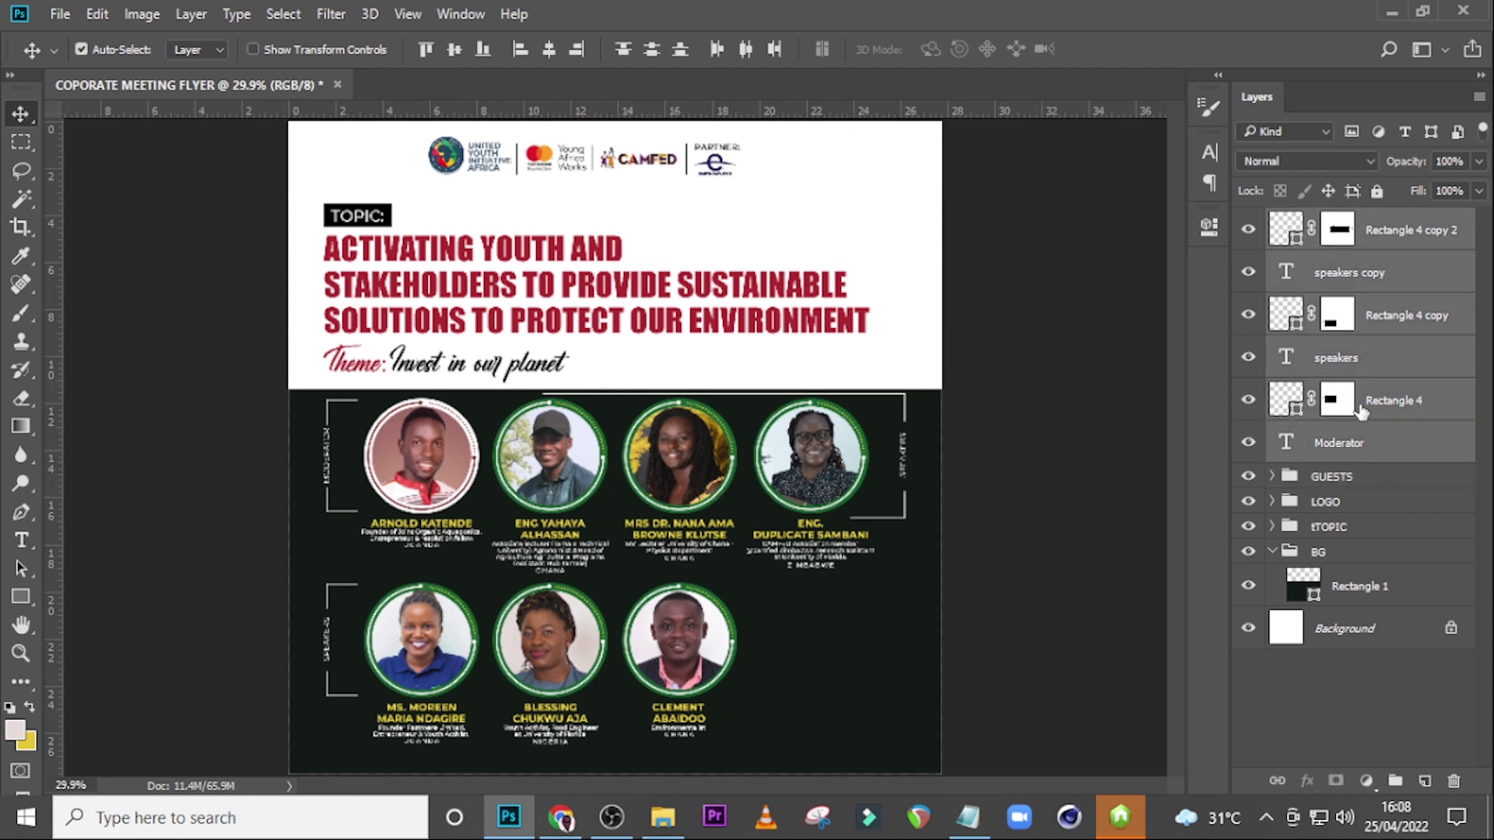
key(ctrl+g)
double_click(1326, 222)
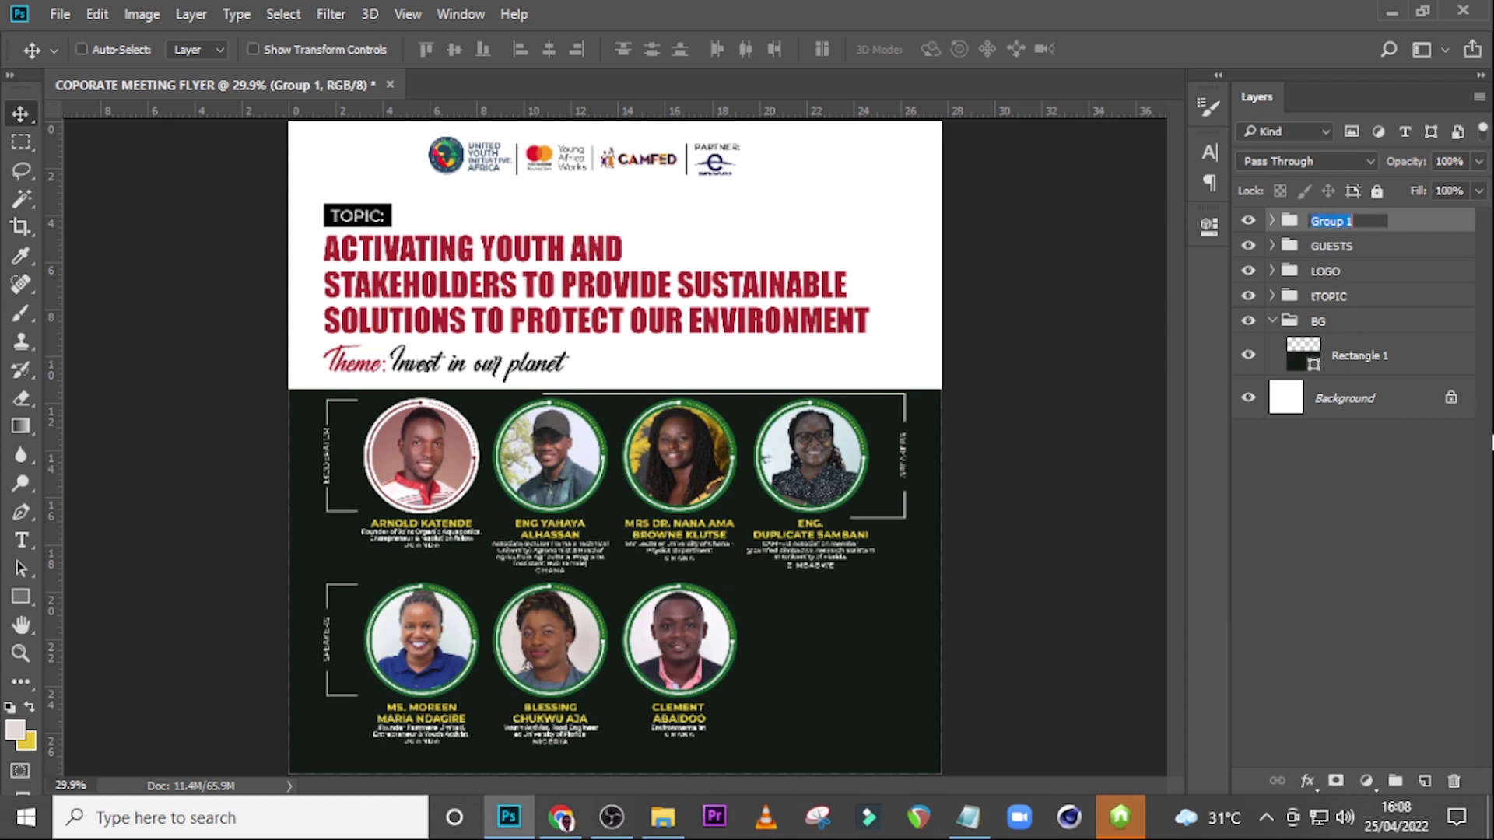
text(MODERATOR)
key(Return)
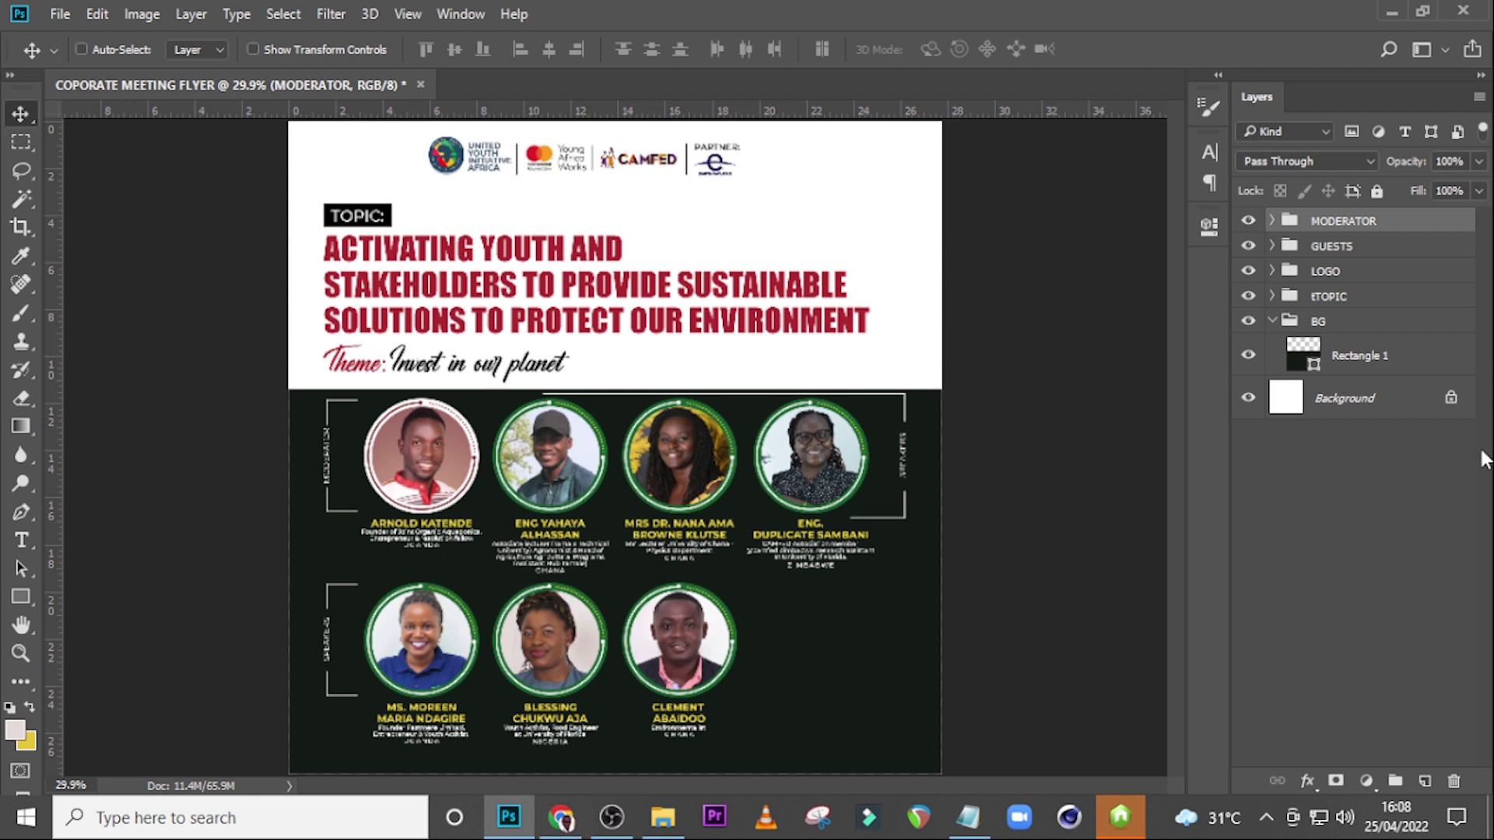
Step: Add a text layer reading 11:00AM in the empty space beside the second-row portraits, copying the time from 112.txt in Notepad
key(t)
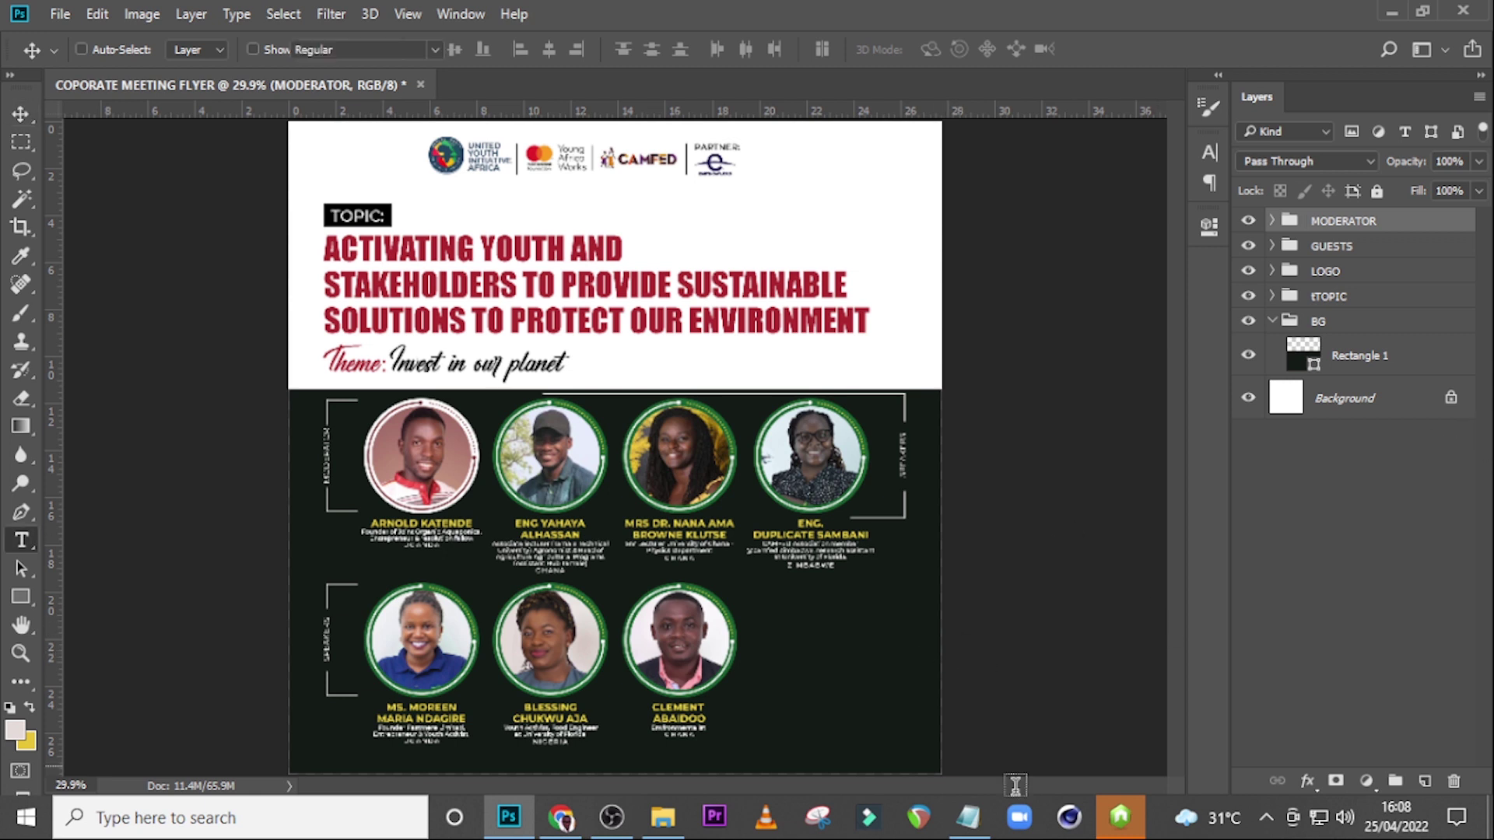
click(789, 630)
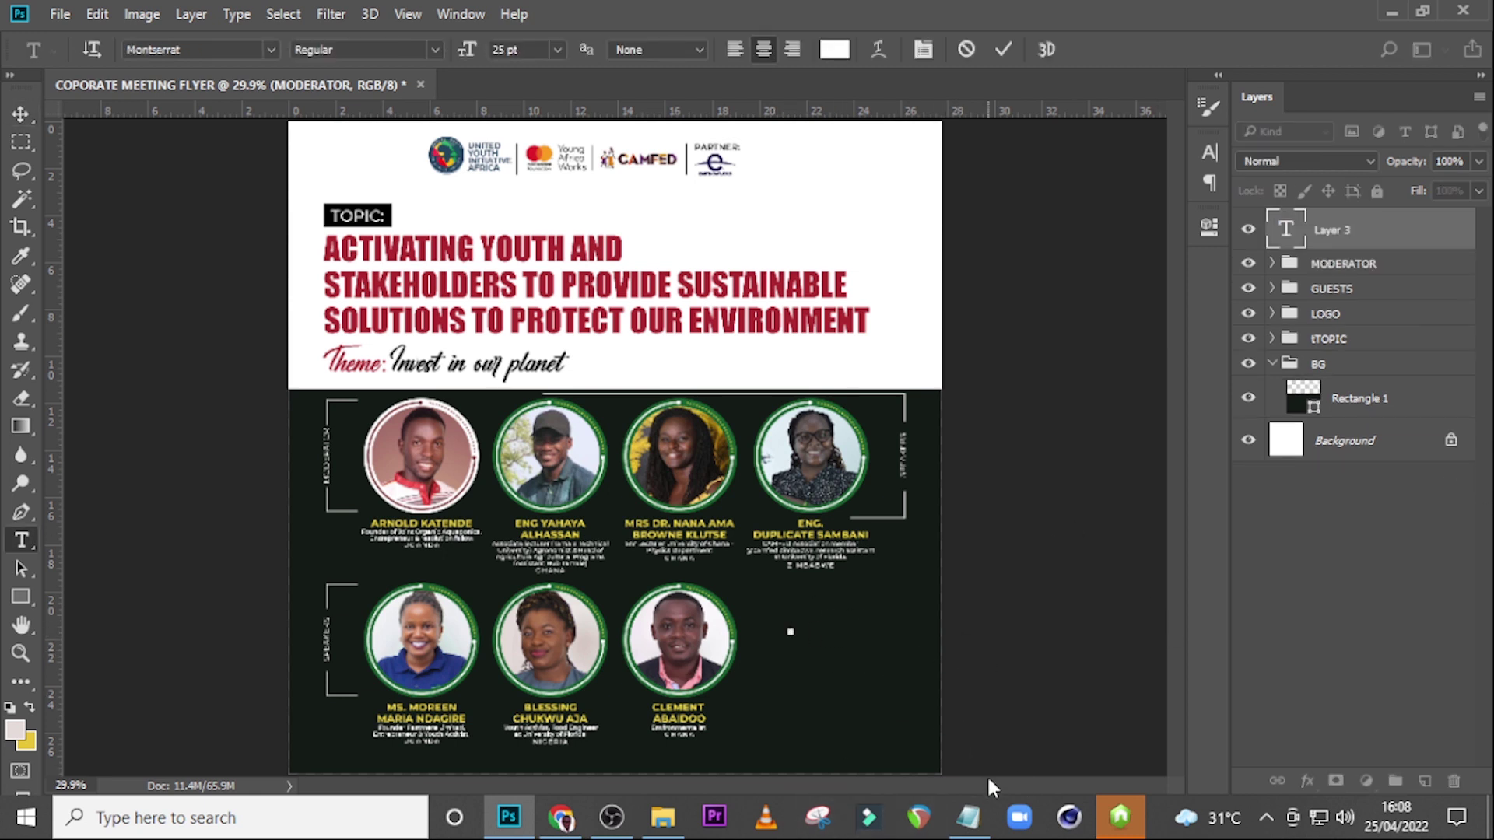
click(968, 817)
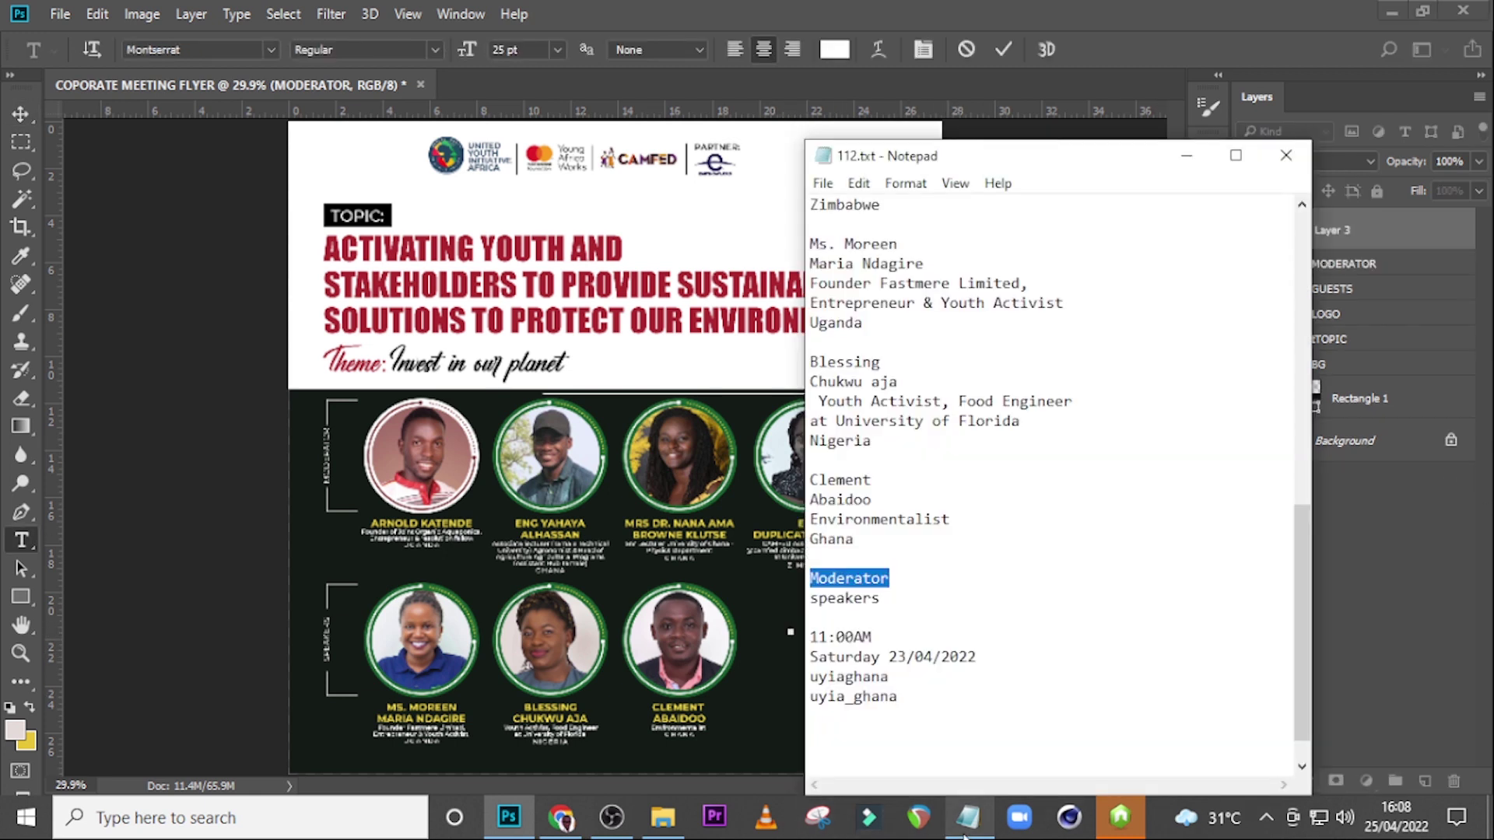
click(894, 642)
drag(897, 637, 782, 630)
key(ctrl+c)
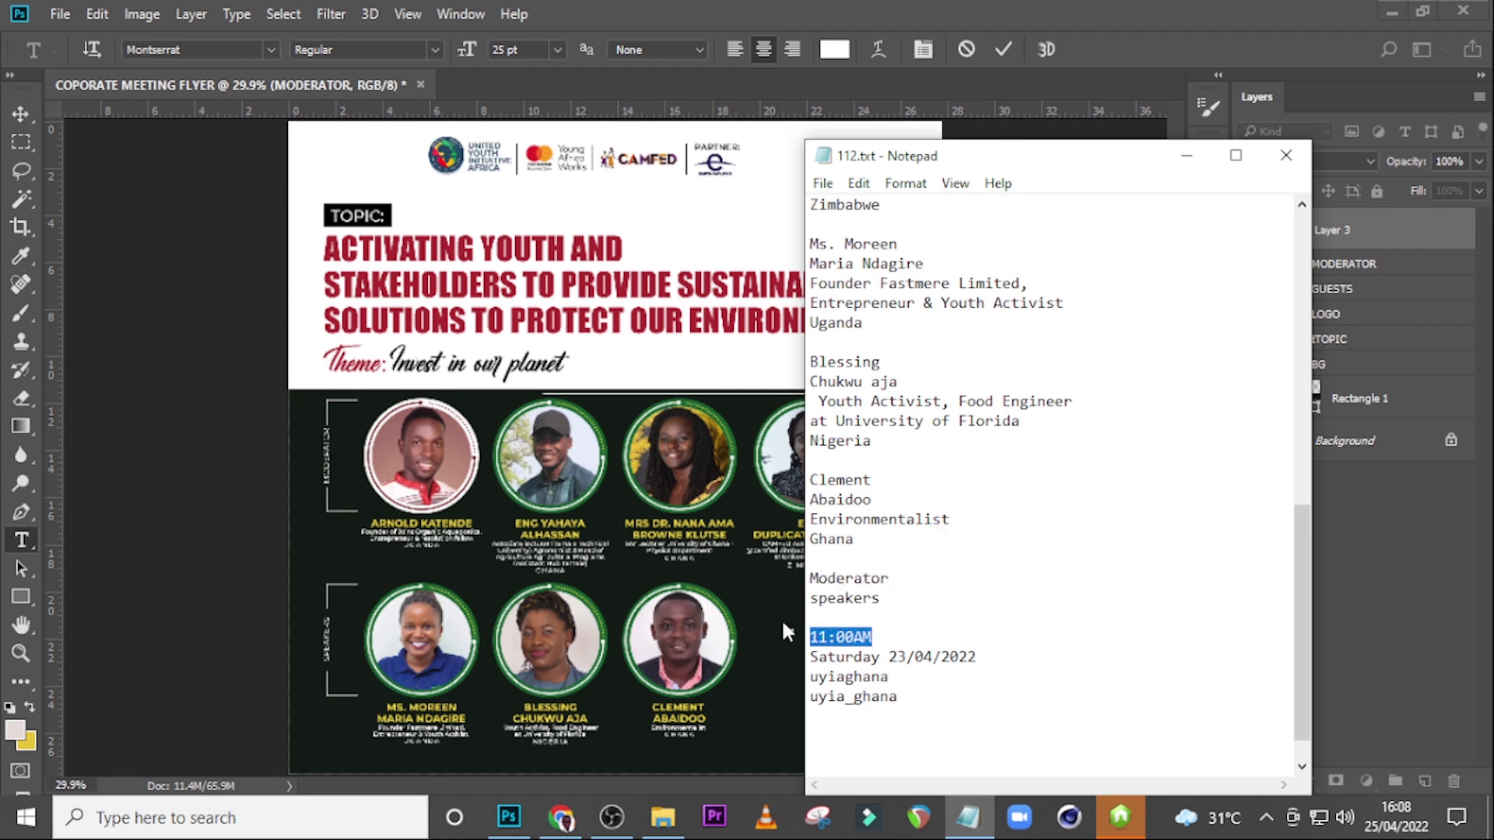
drag(873, 636, 813, 637)
click(922, 10)
key(ctrl+v)
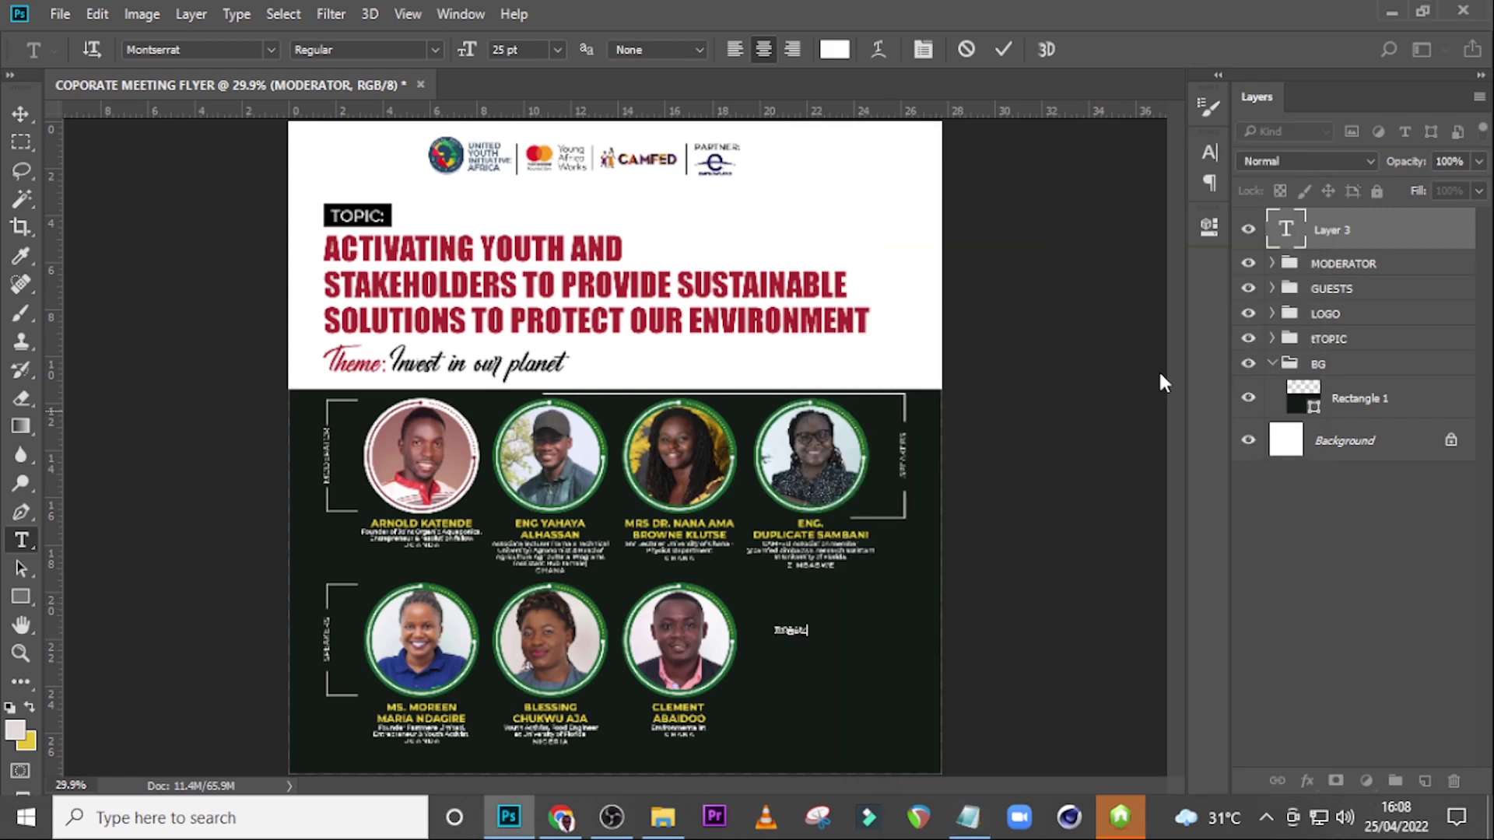
click(1301, 241)
Step: Set the 11:00AM text in the Impact font at 144 pt
click(1208, 155)
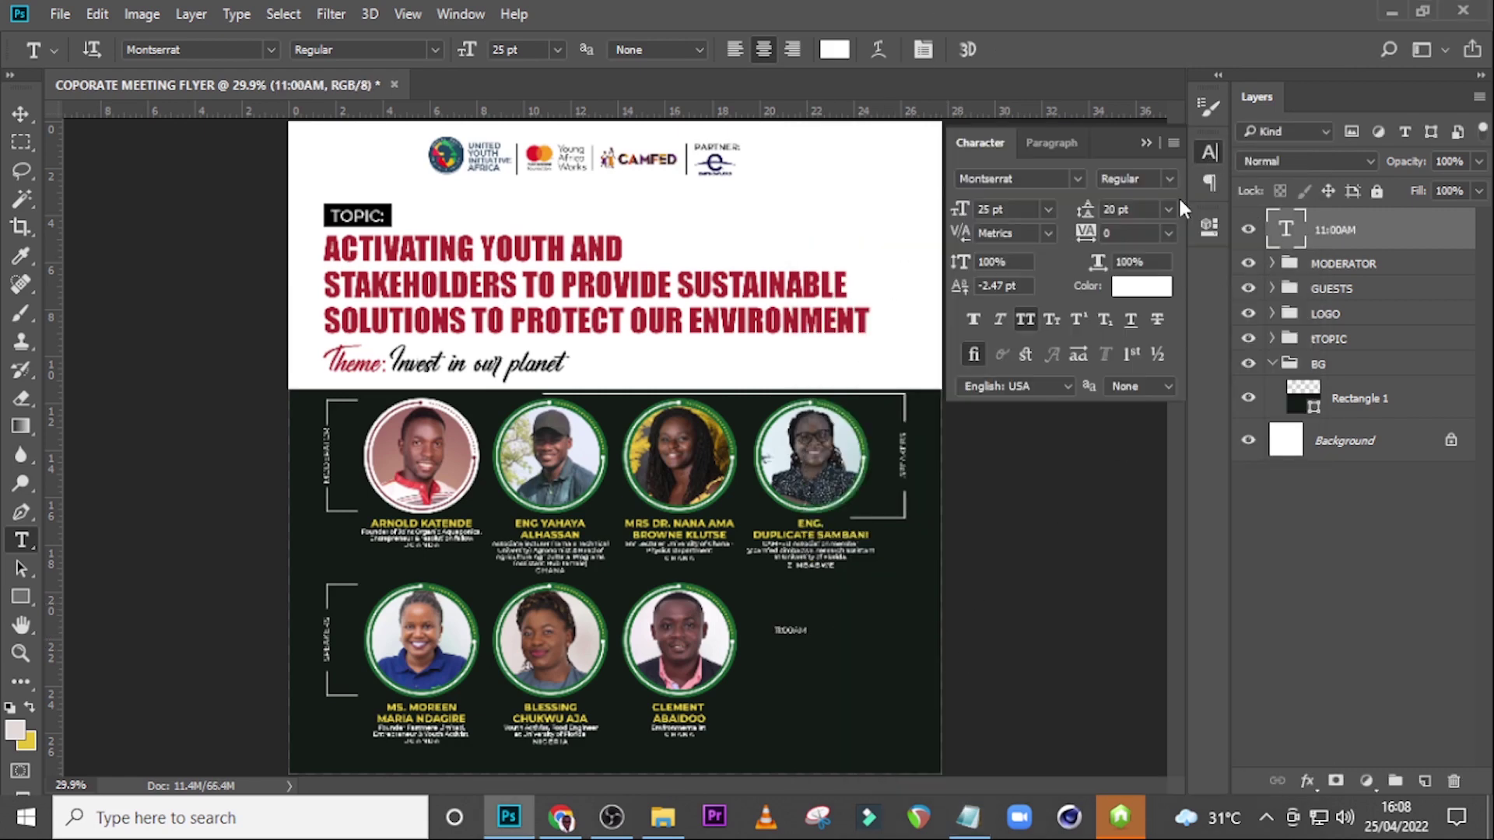
click(1075, 181)
click(1059, 195)
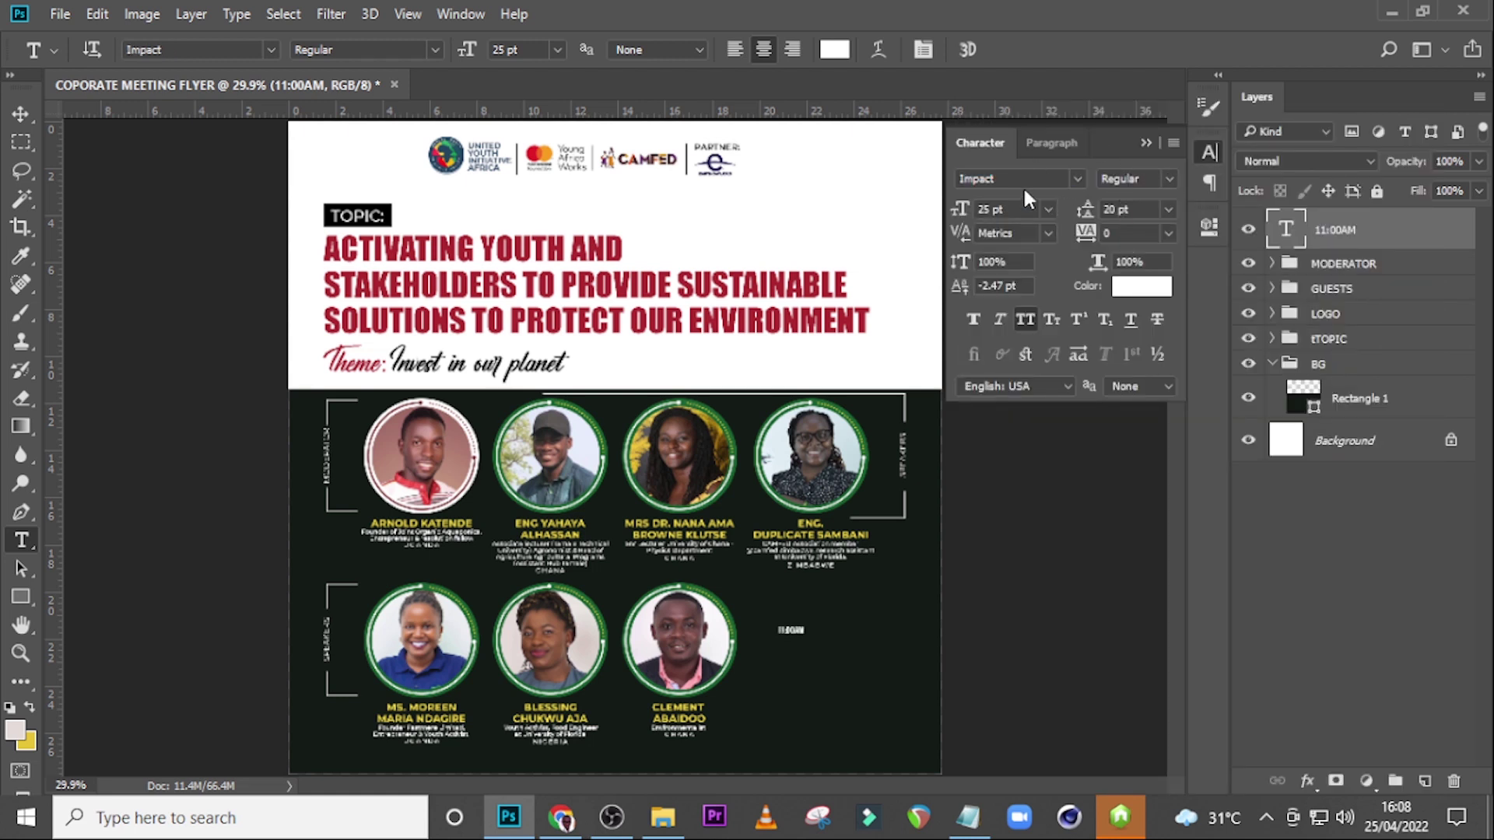
drag(1015, 208, 941, 201)
text(144)
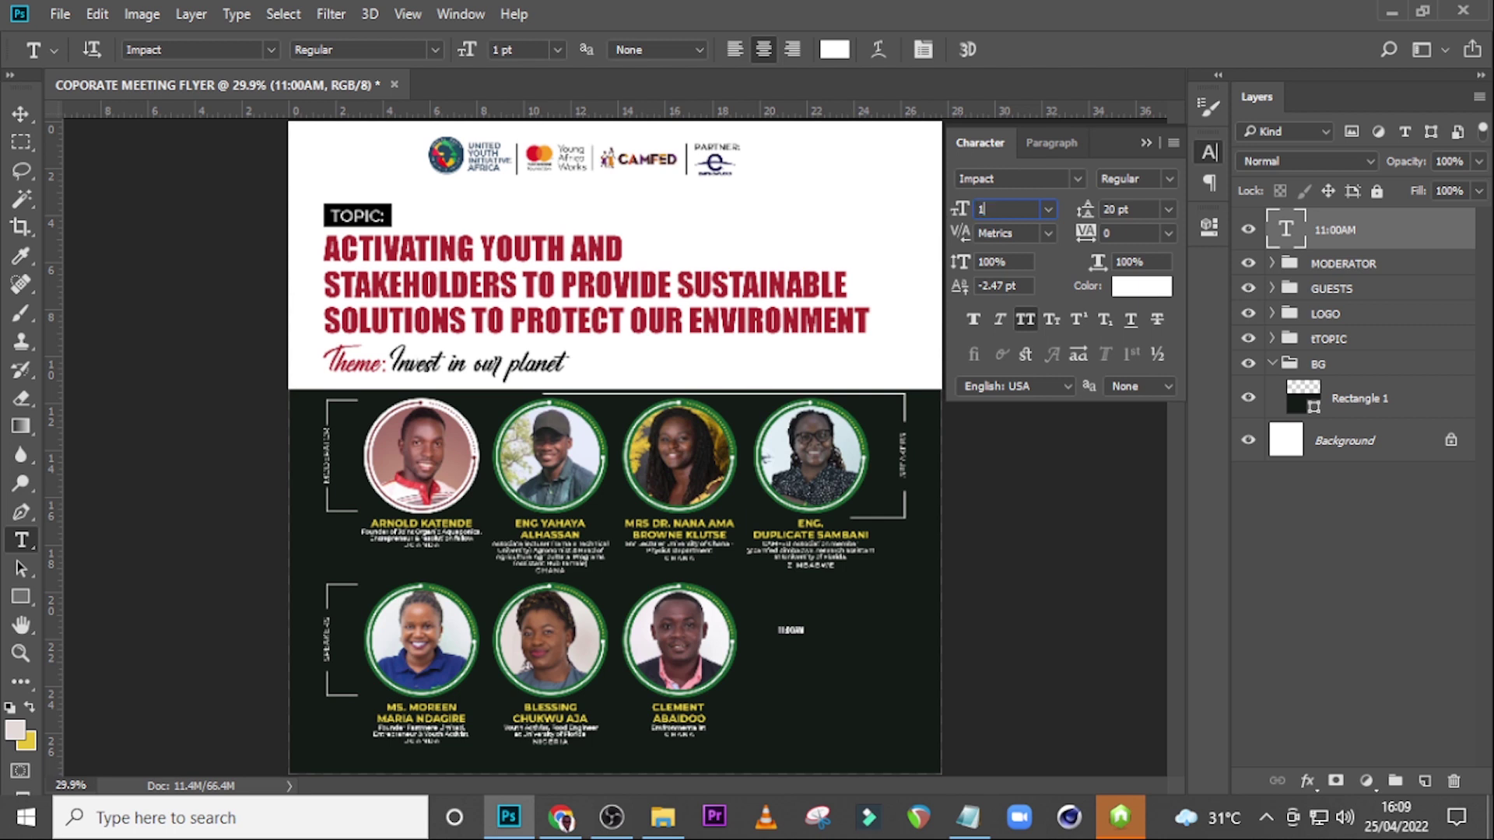
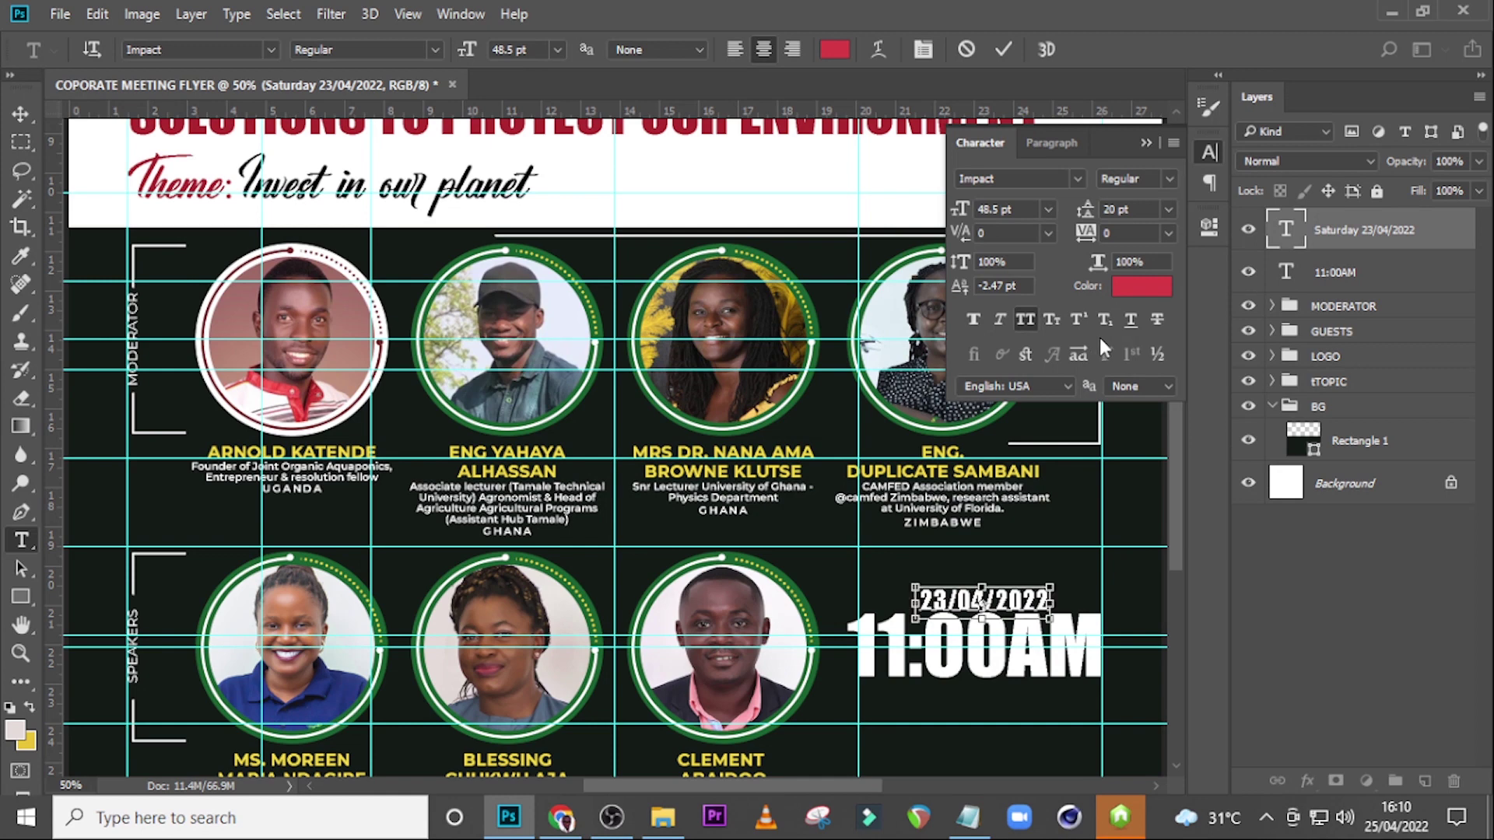
Step: Finish editing the date line with the word SATURDAY coloured red
click(1313, 244)
key(v)
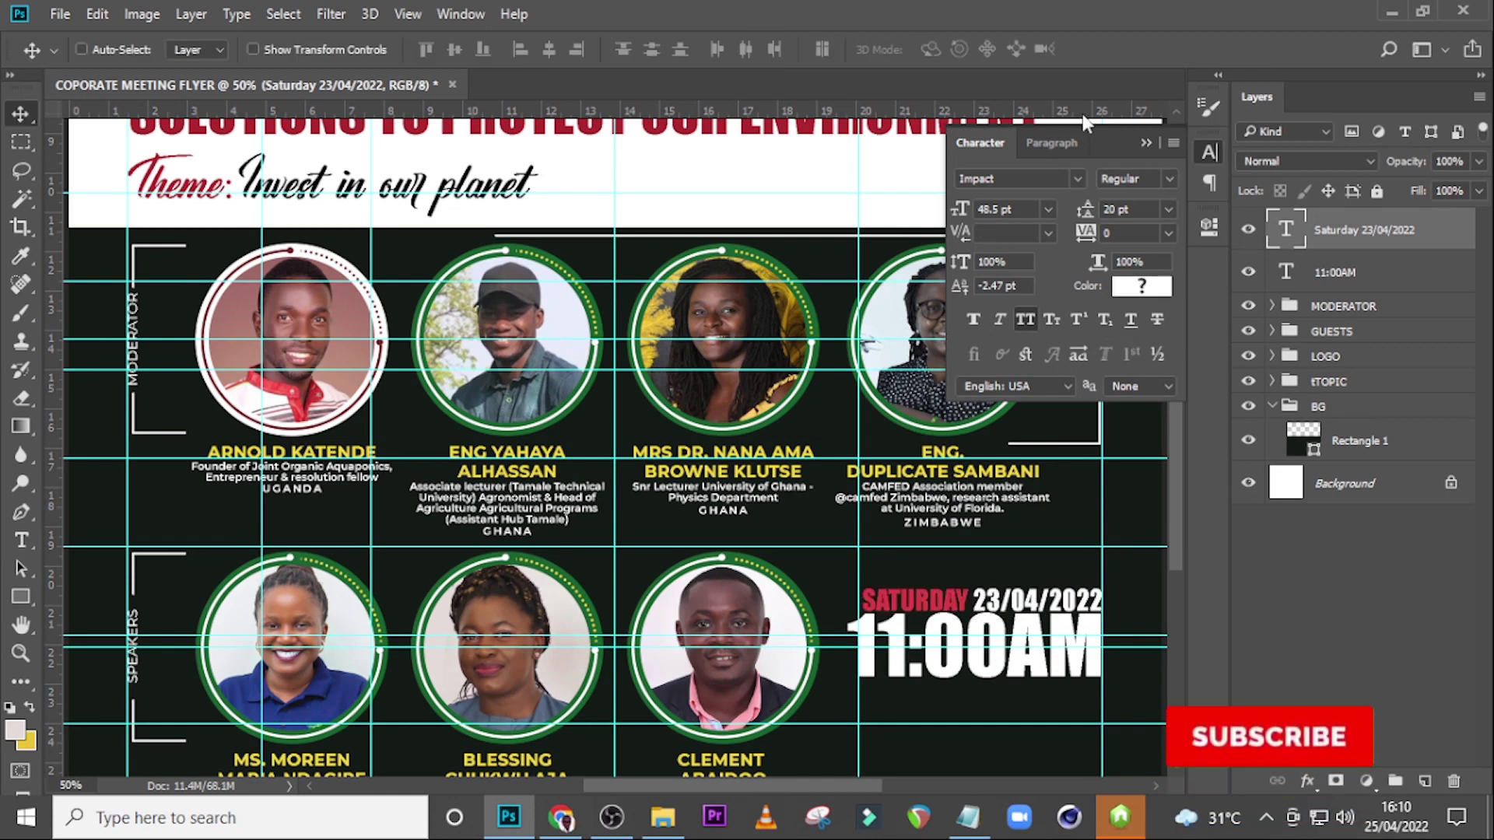
click(1146, 144)
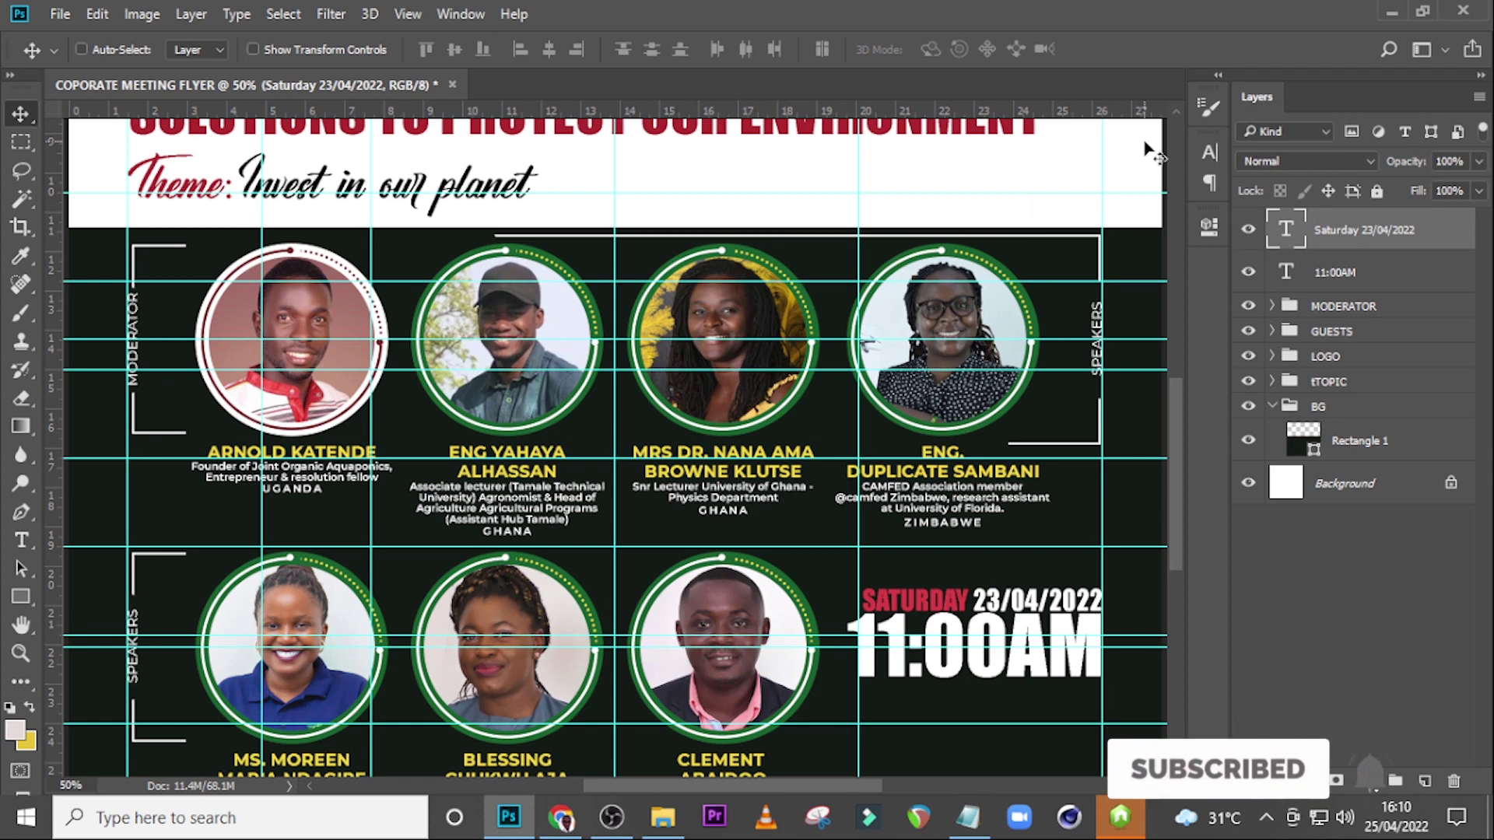
Step: Recolour the first slash of the date 23/04/2022 with the red sampled from the word SATURDAY
click(1328, 274)
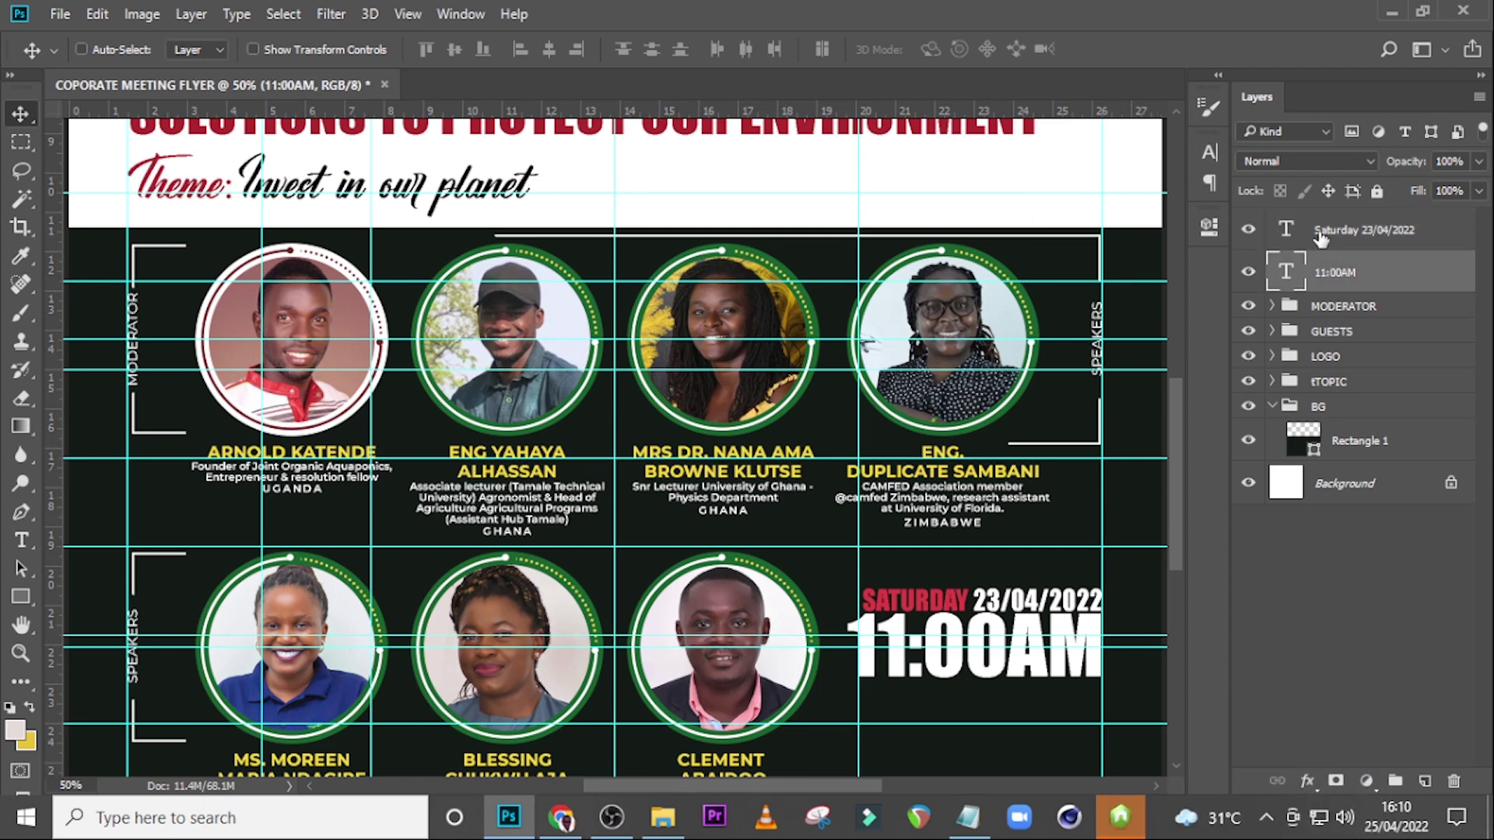
double_click(1298, 233)
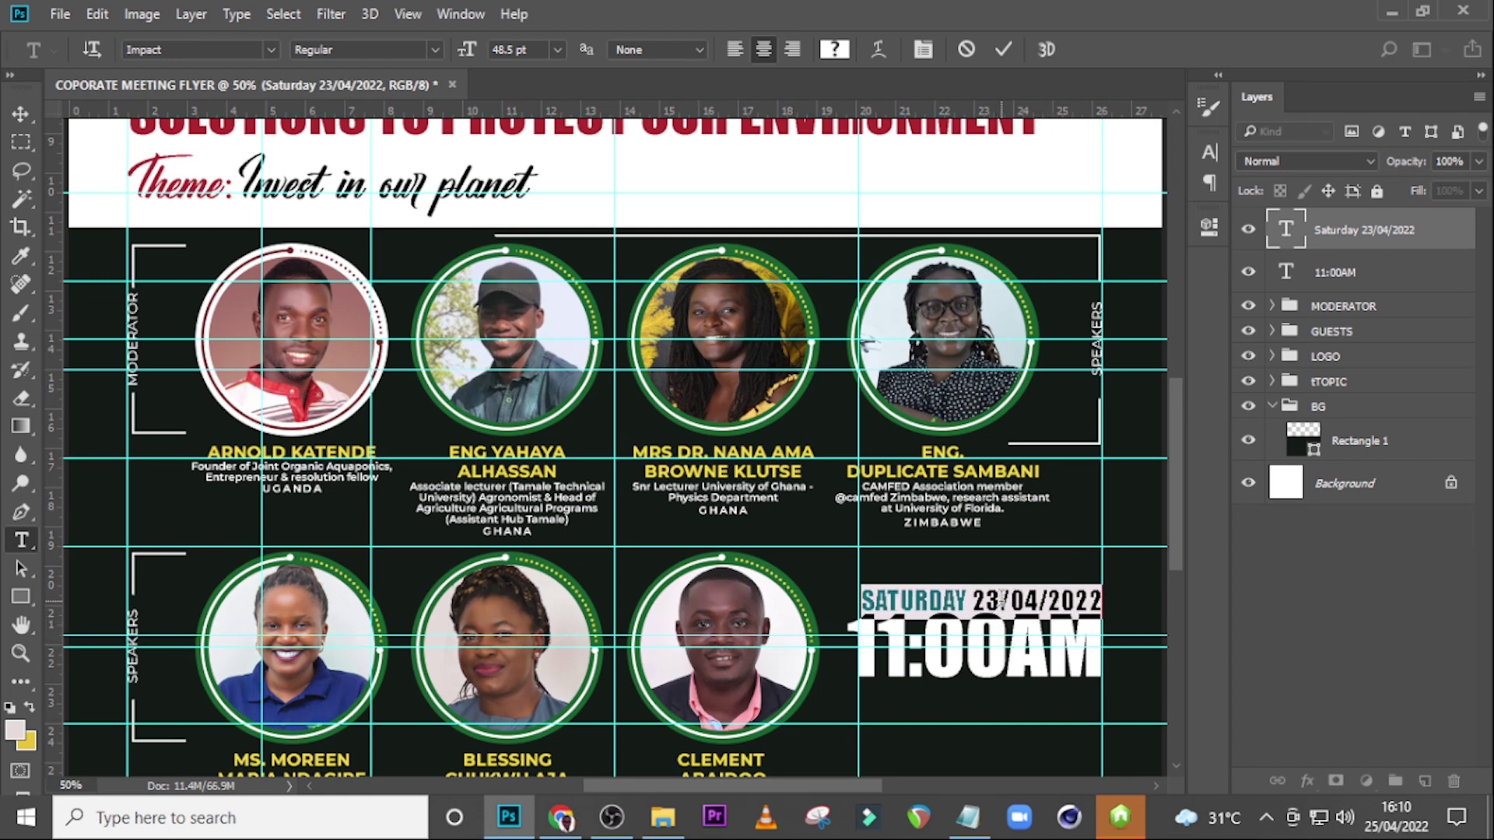
click(1002, 599)
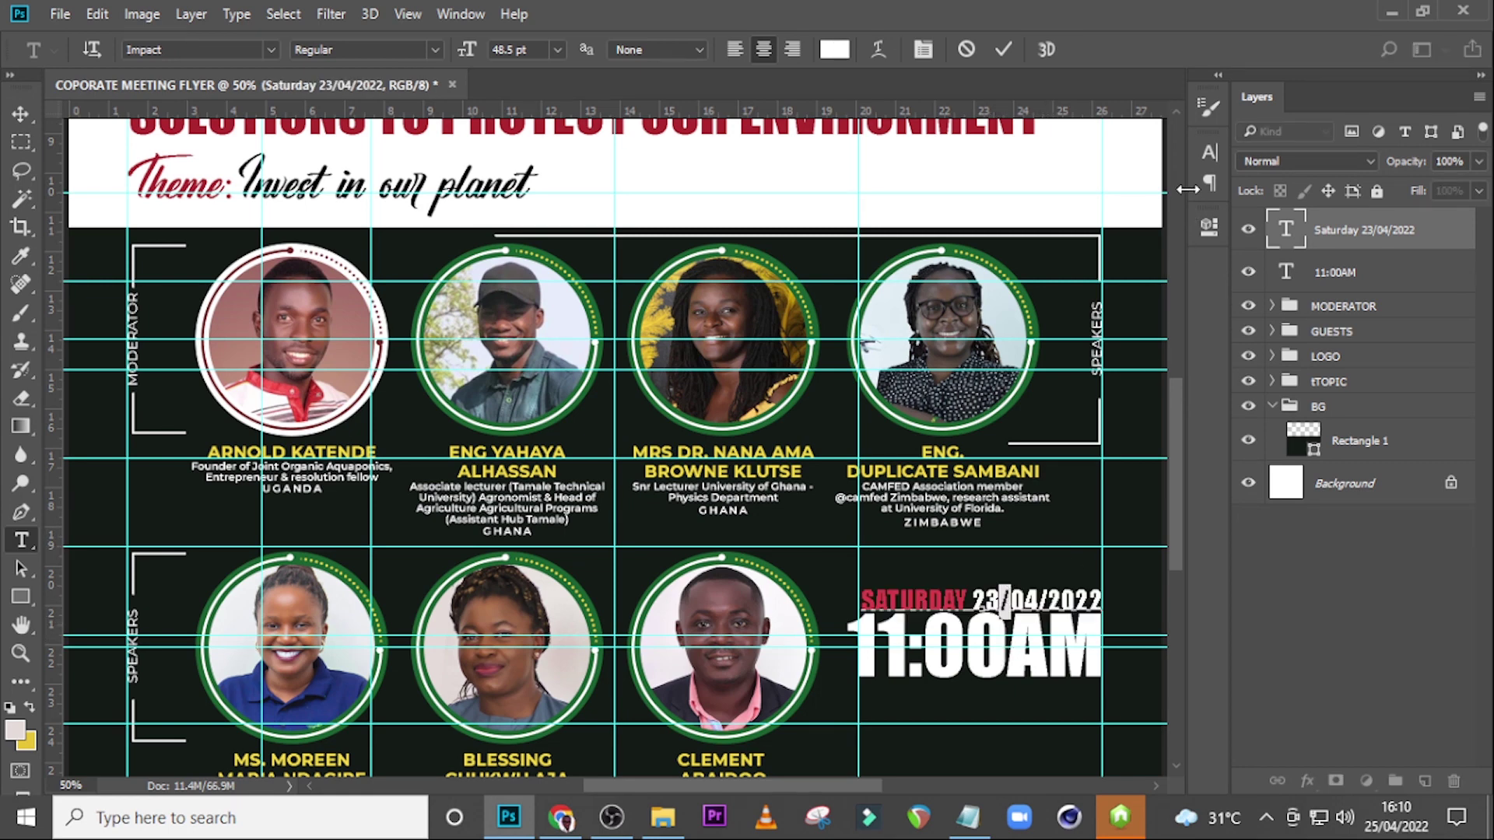
click(1209, 152)
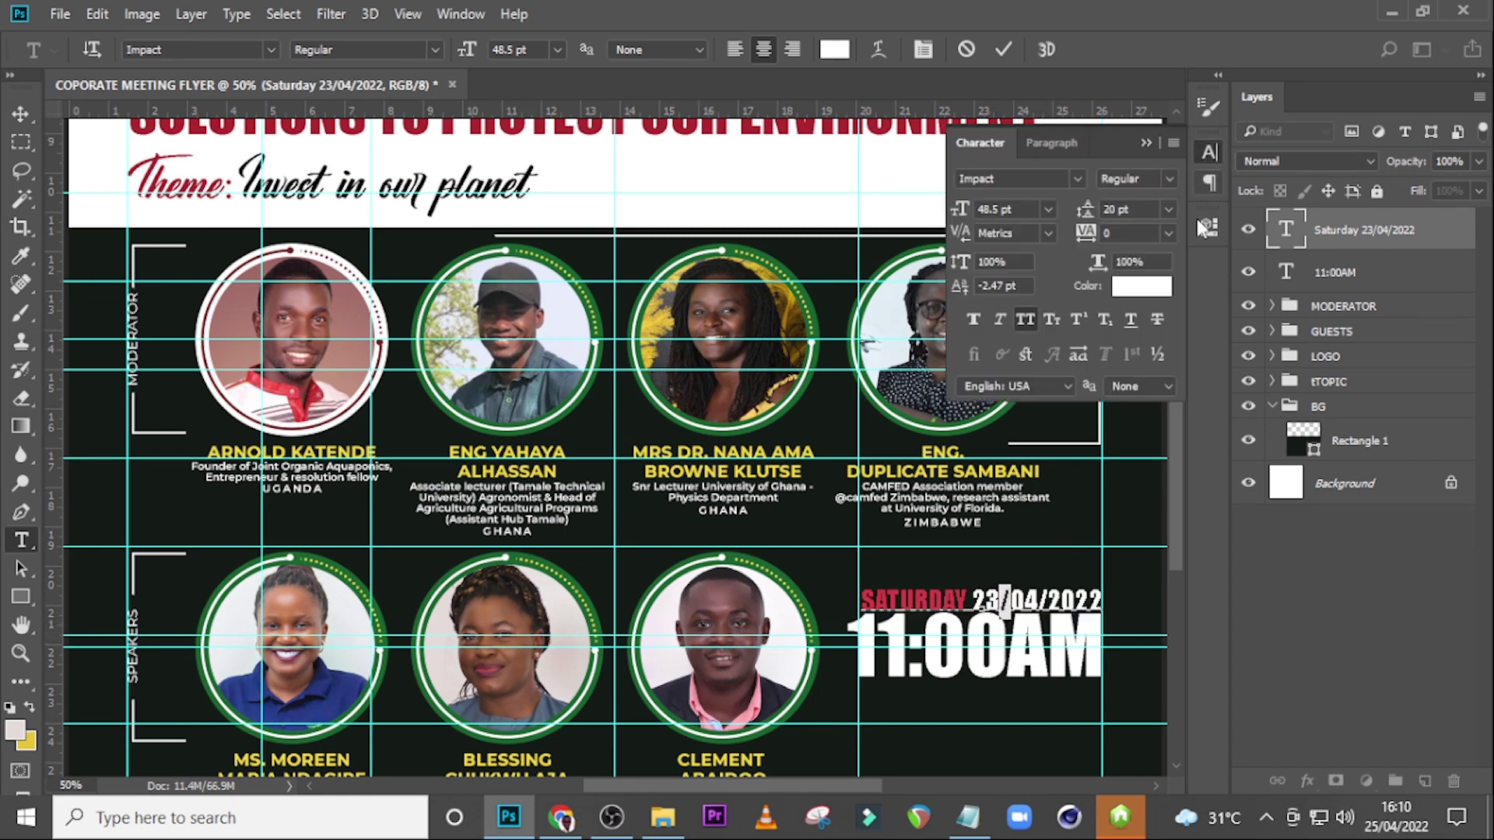
click(1142, 286)
drag(969, 346, 973, 671)
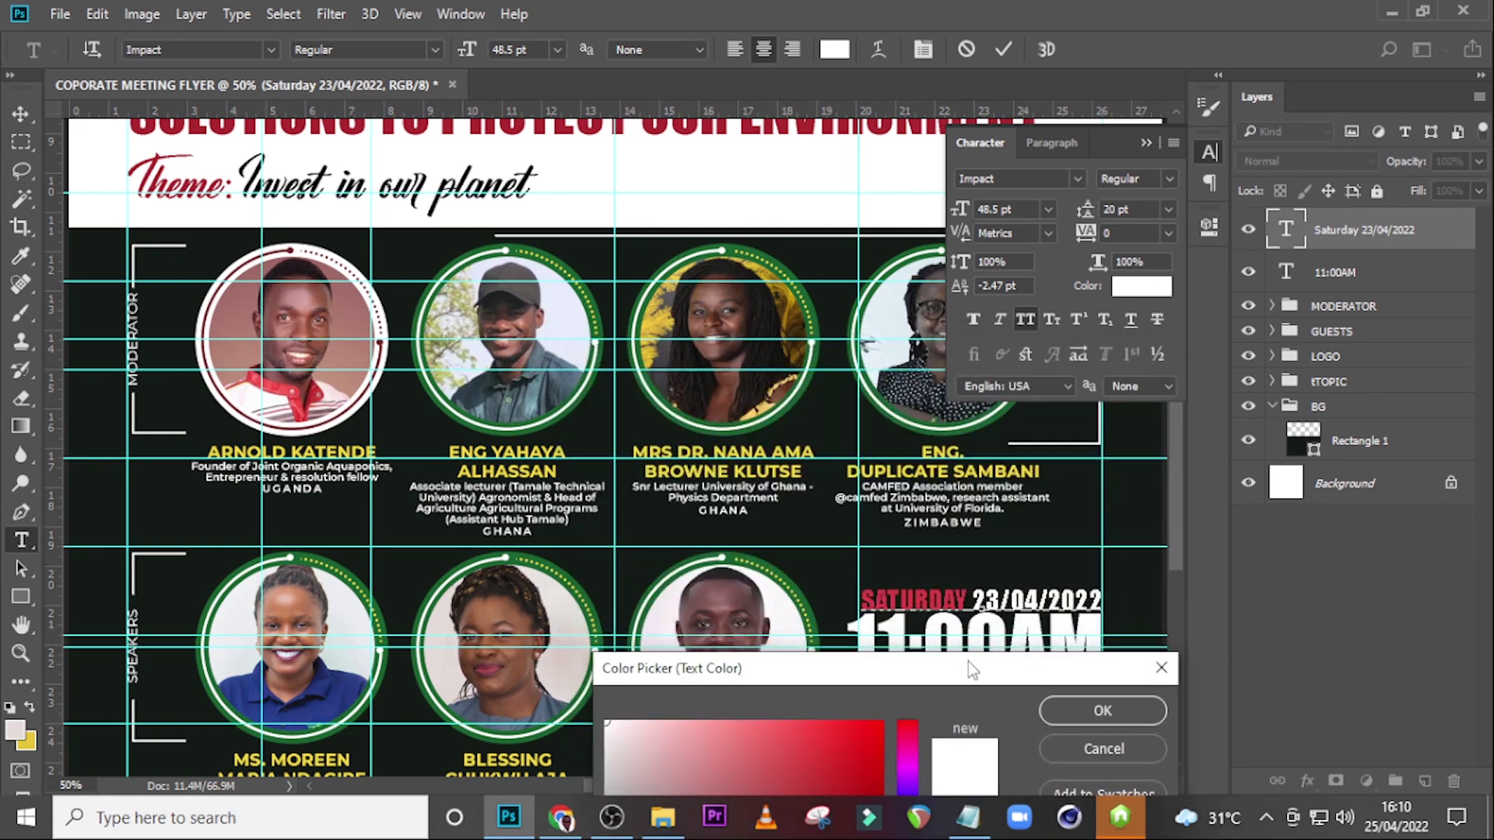
click(893, 594)
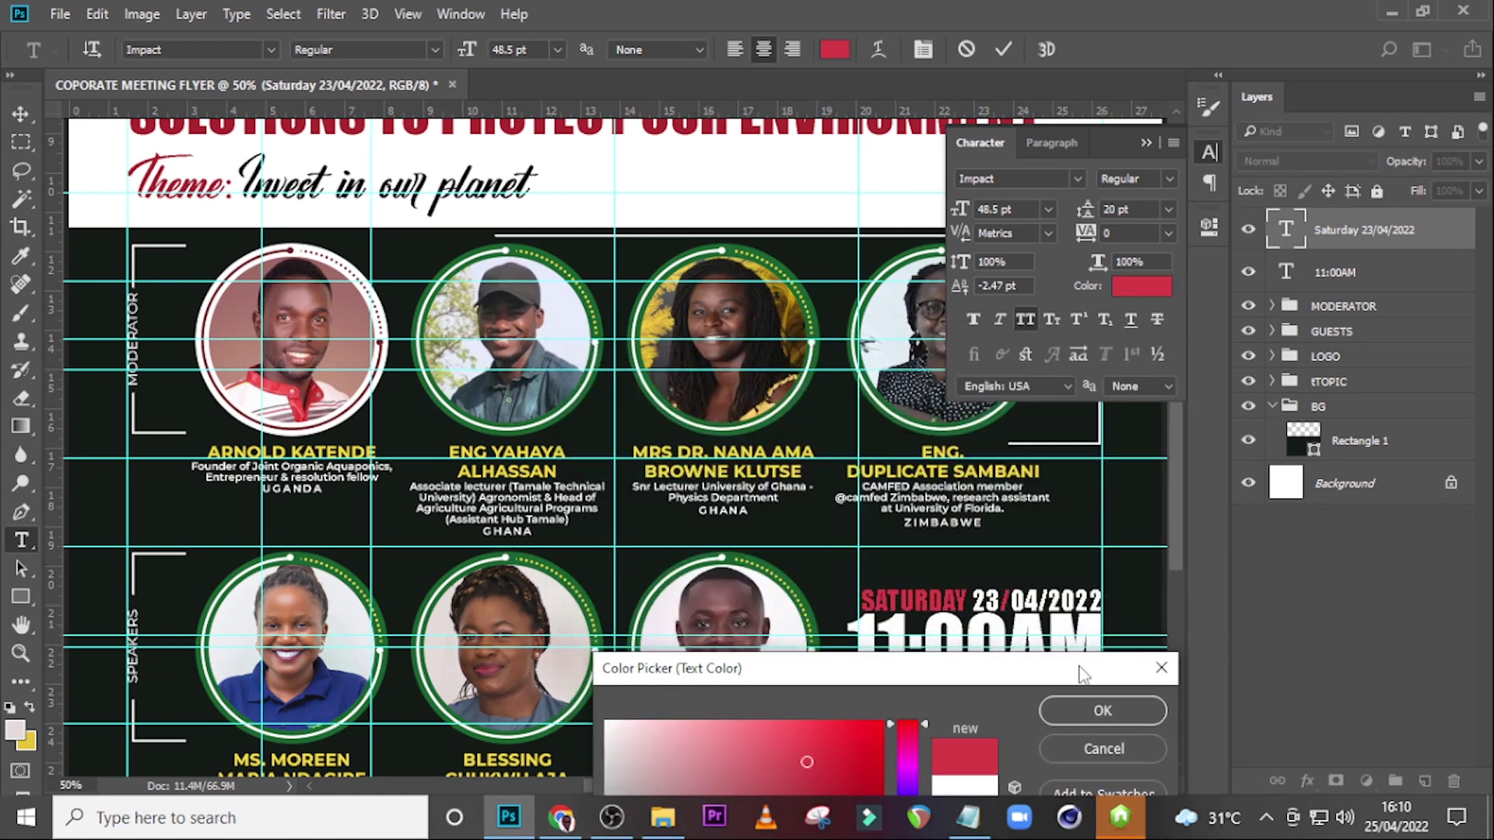
click(1102, 715)
Step: Recolour the date's second slash with SATURDAY's red (da3b43) and finish editing the text
drag(1038, 600, 1048, 599)
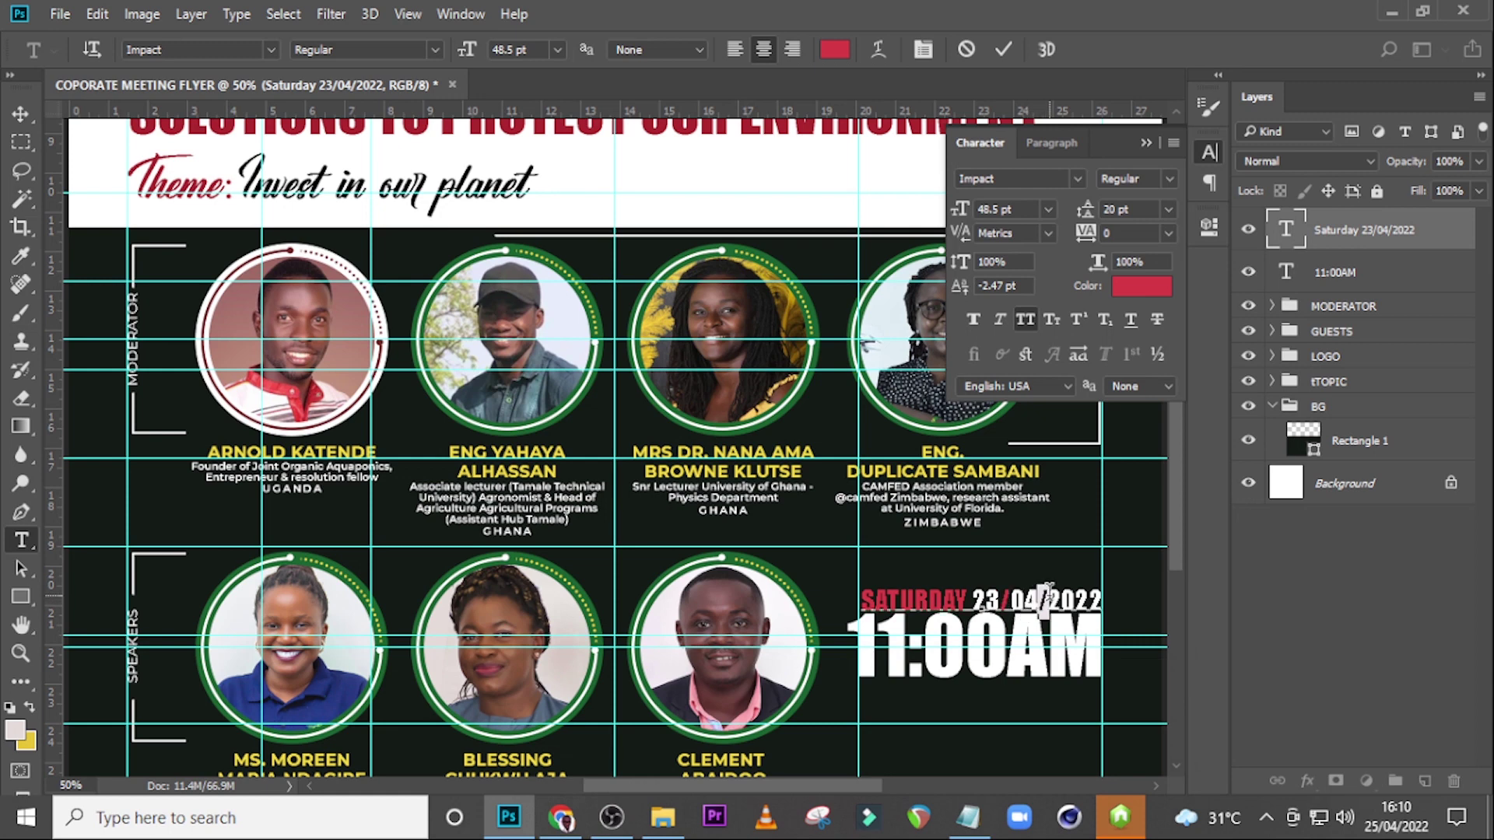
click(1128, 290)
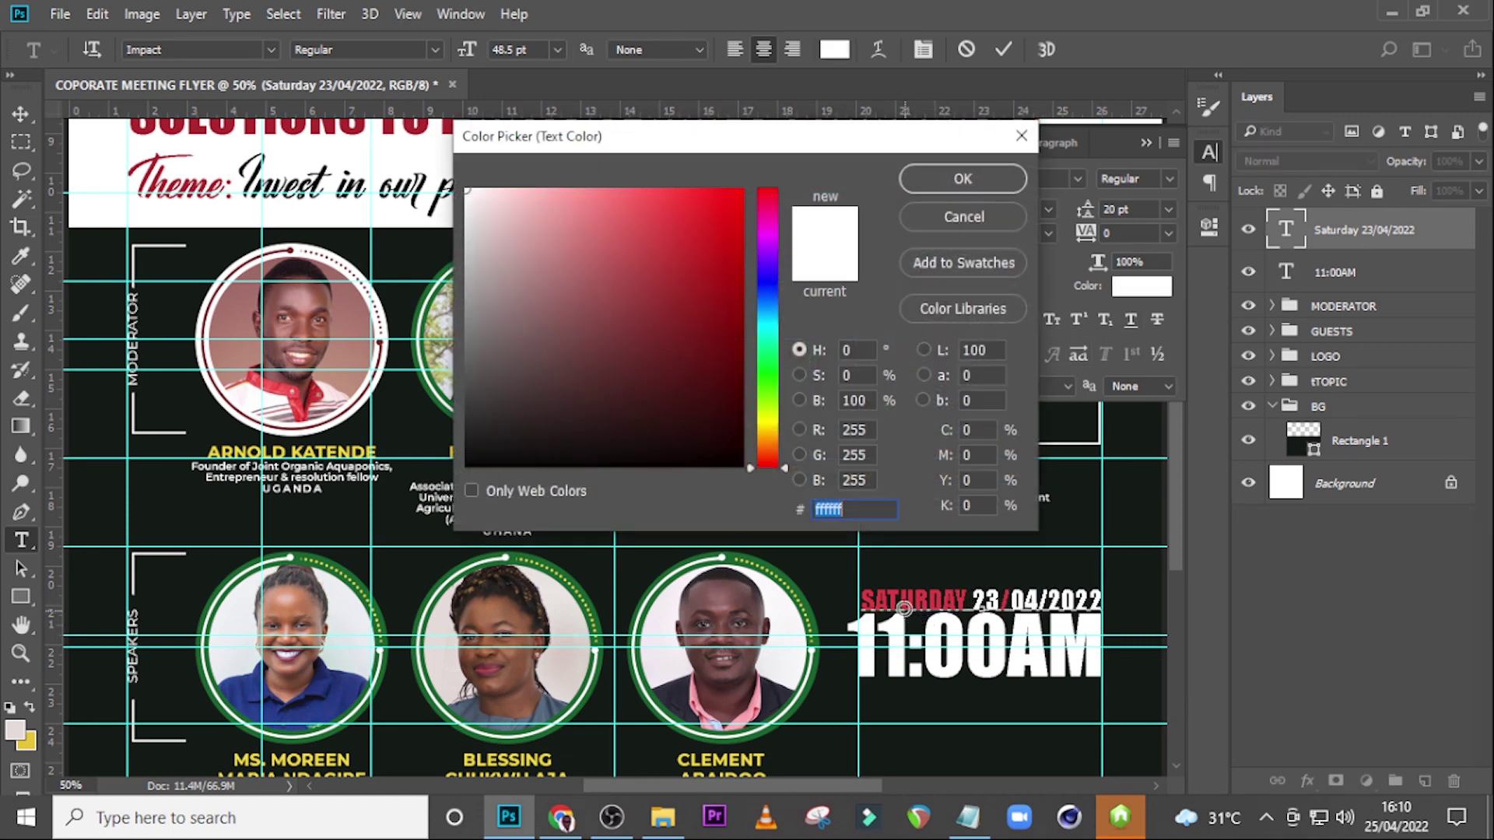
click(892, 594)
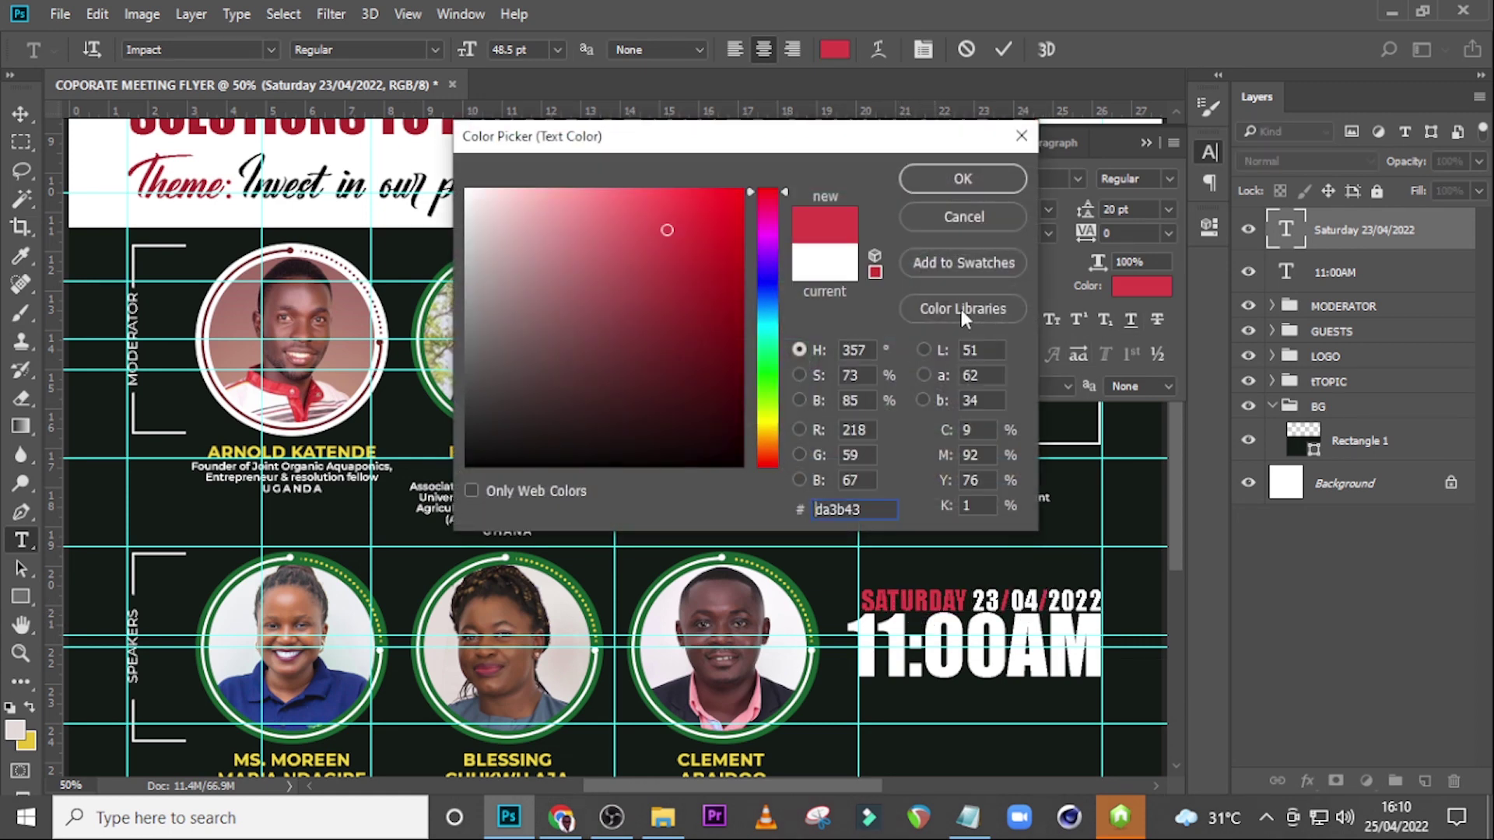
click(969, 180)
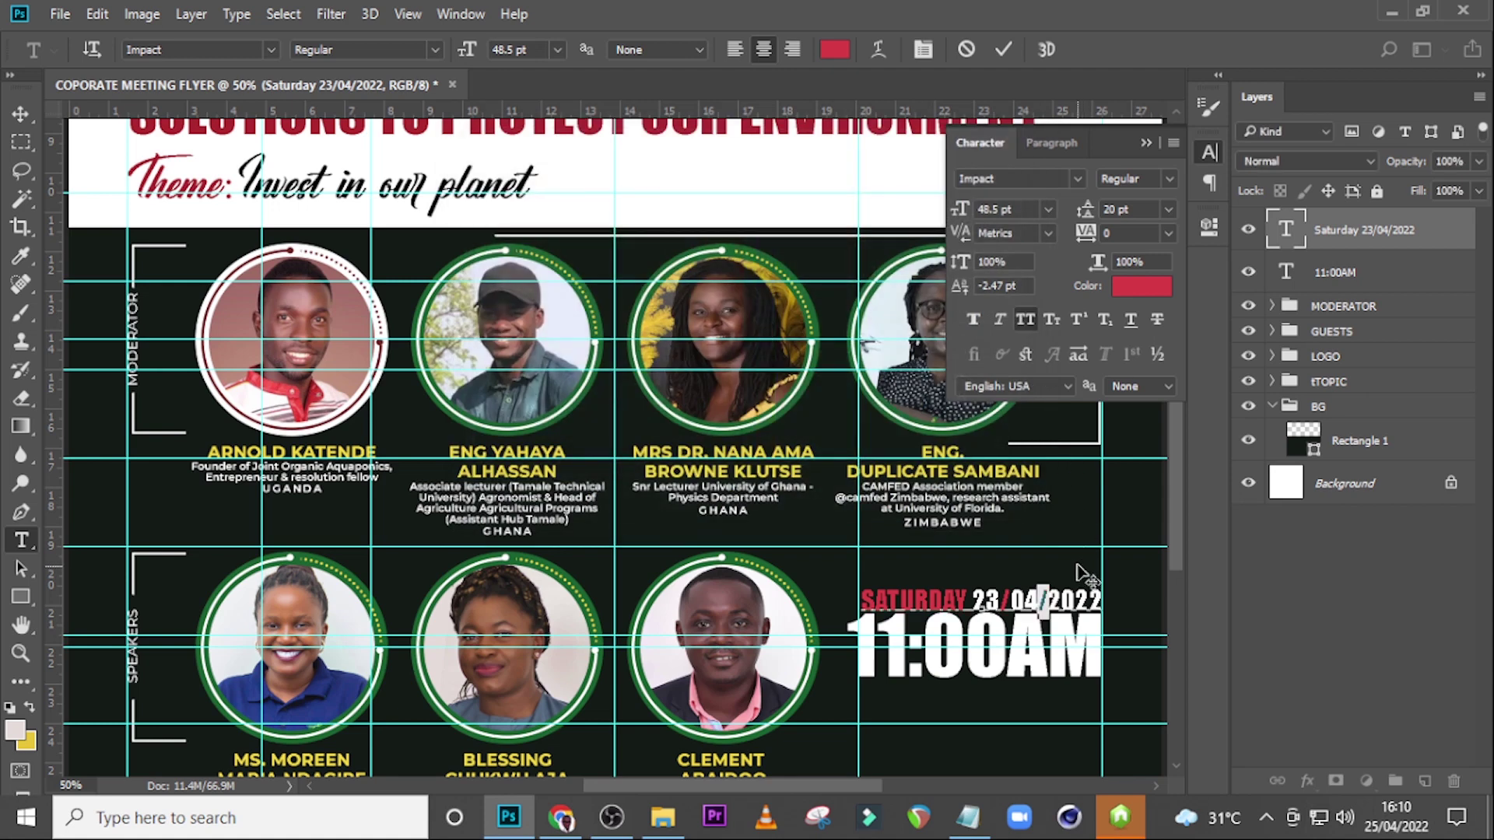
click(1368, 229)
key(v)
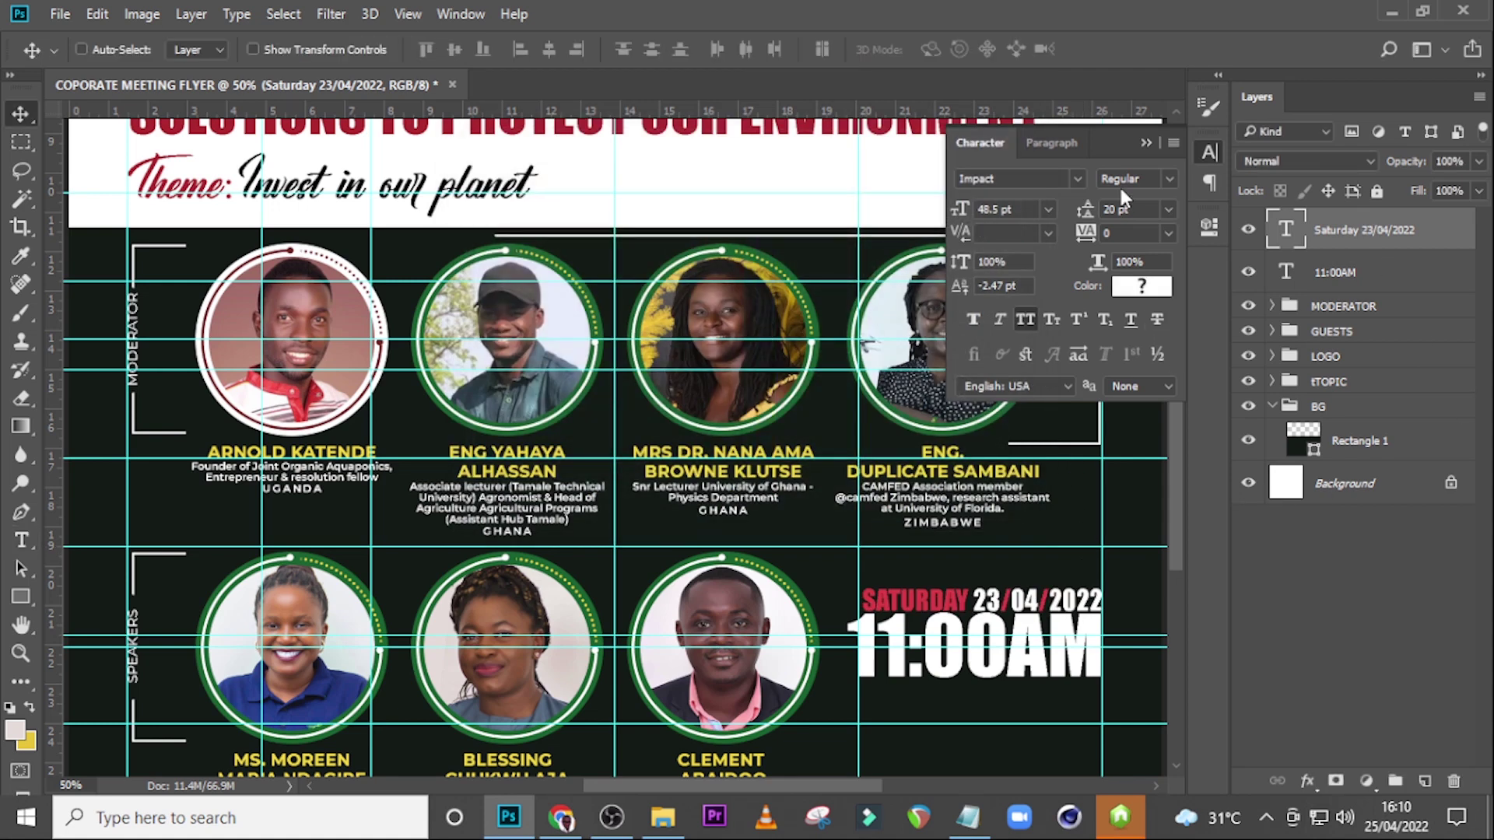
click(1144, 144)
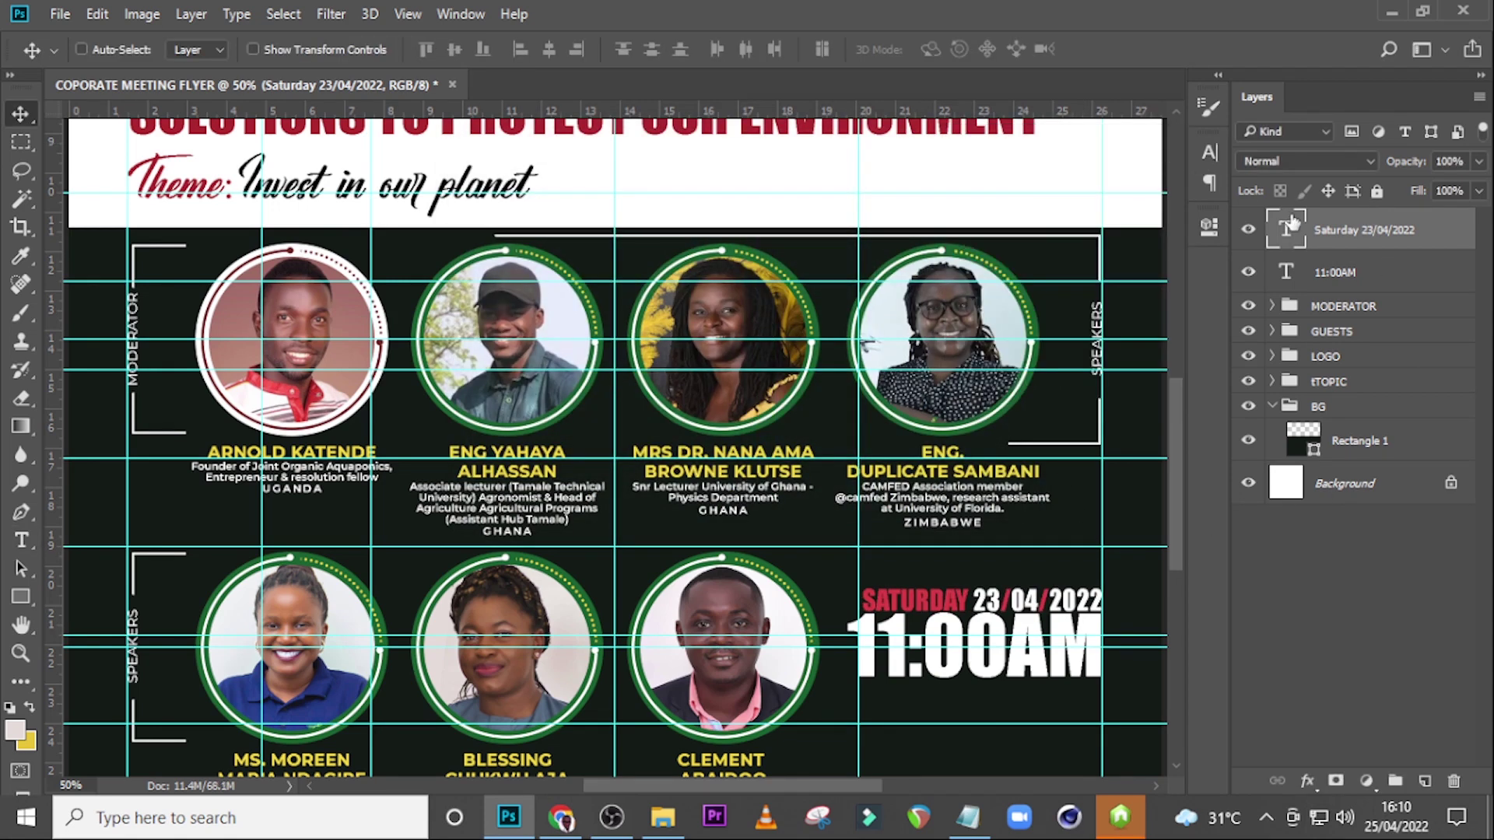
Step: Group the Saturday 23/04/2022 and 11:00AM text layers and name the group DATE TIME
shift+click(1365, 280)
key(ctrl+g)
double_click(1325, 222)
text(DATE TIME)
key(Return)
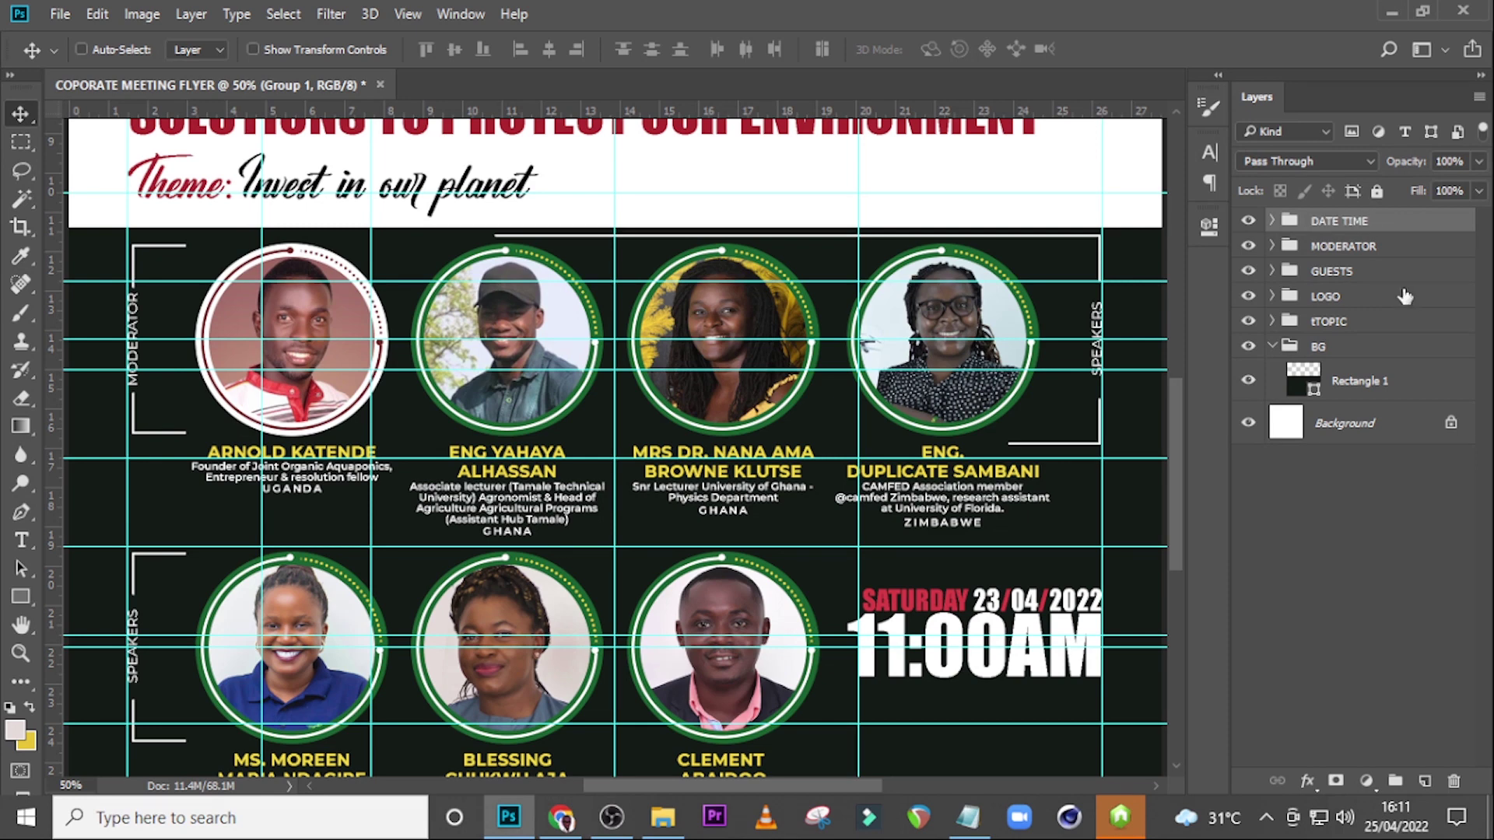
Step: Add a text layer reading uyiaghana below the 11:00AM text, copying the handle from 112.txt in Notepad
key(t)
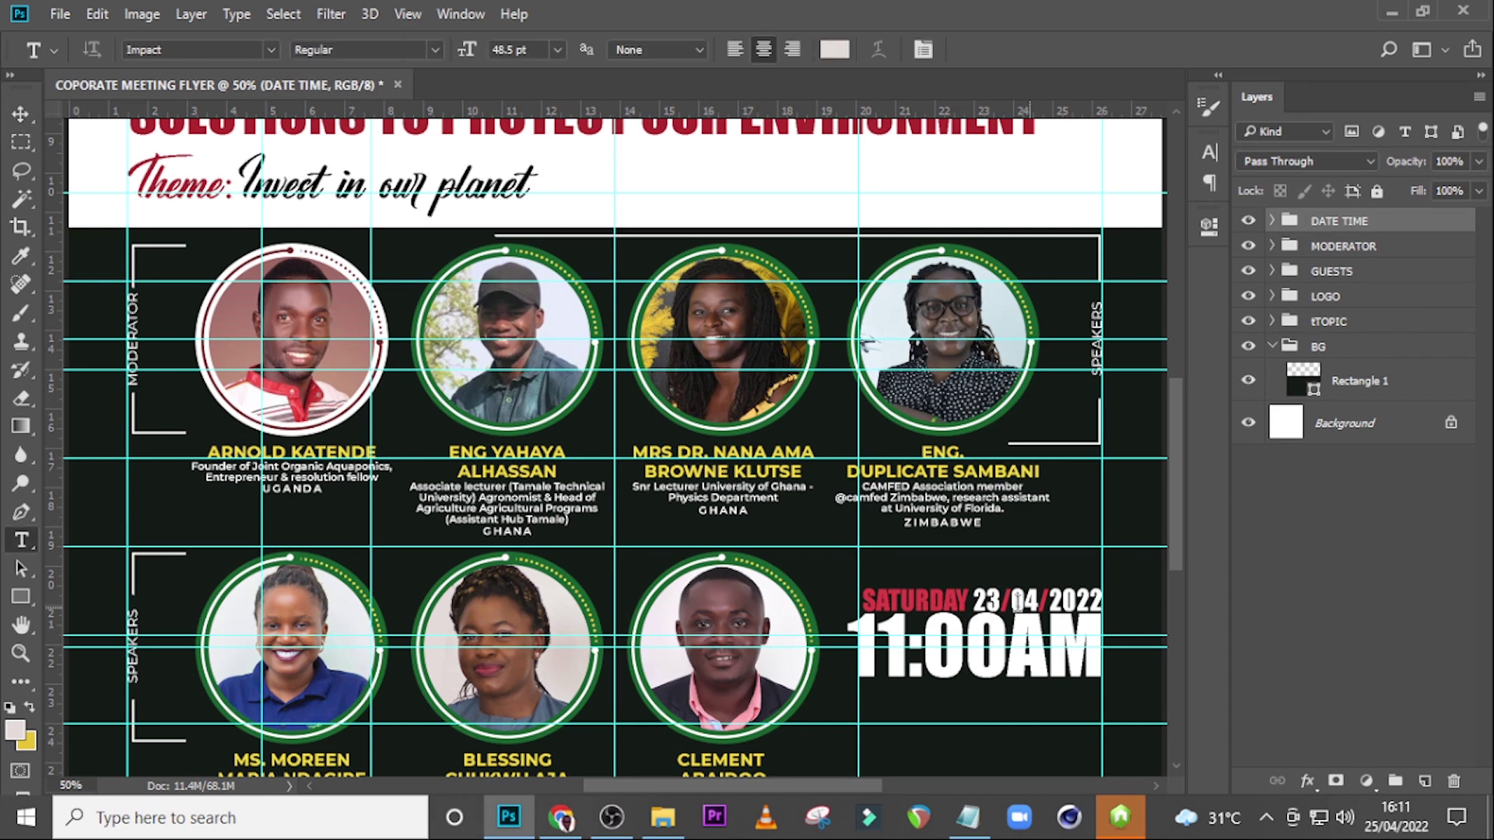
click(904, 723)
click(973, 825)
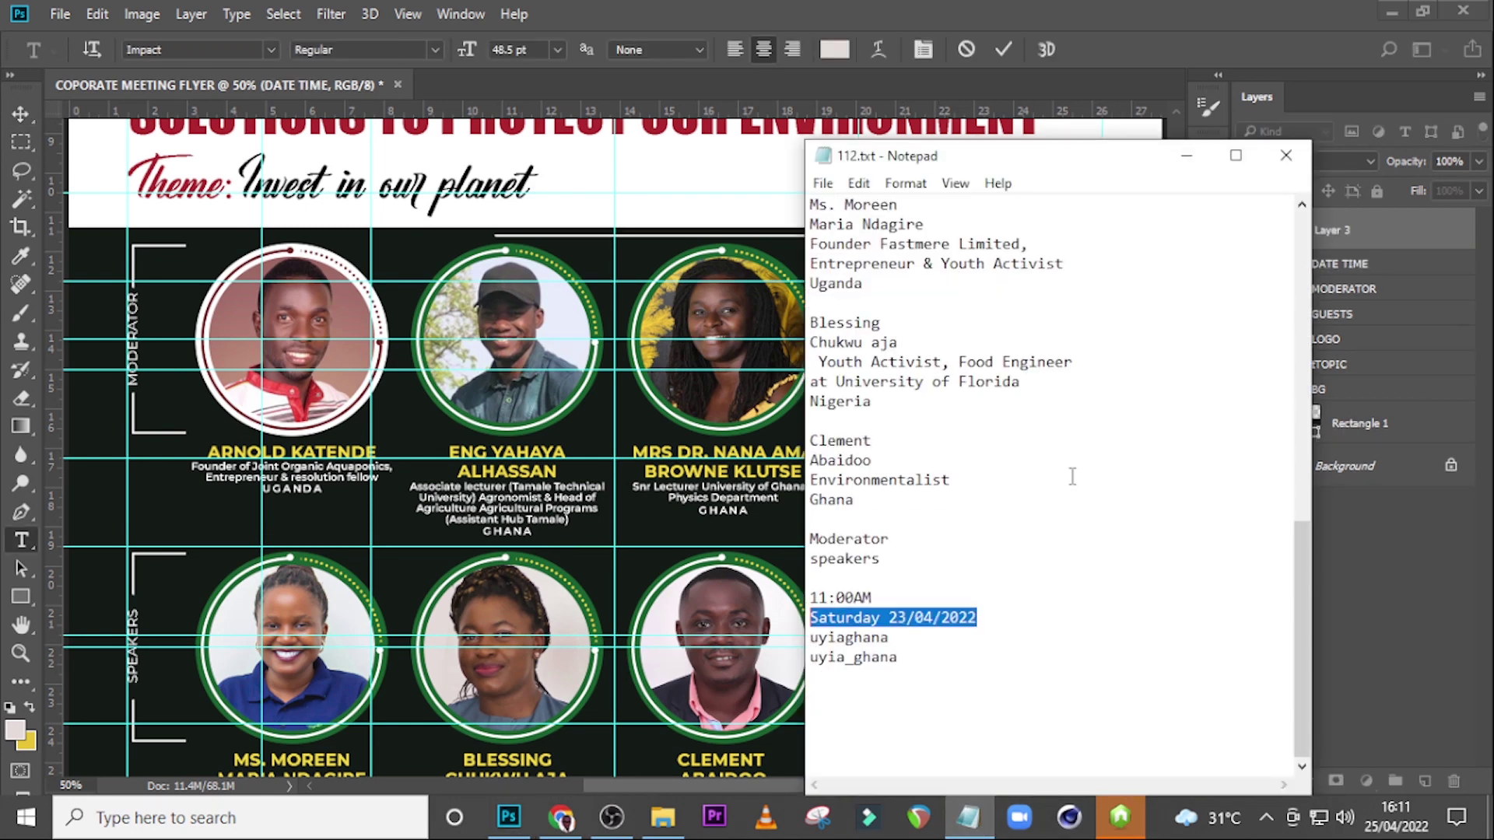
drag(896, 638, 803, 642)
key(ctrl+c)
click(1041, 8)
key(ctrl+v)
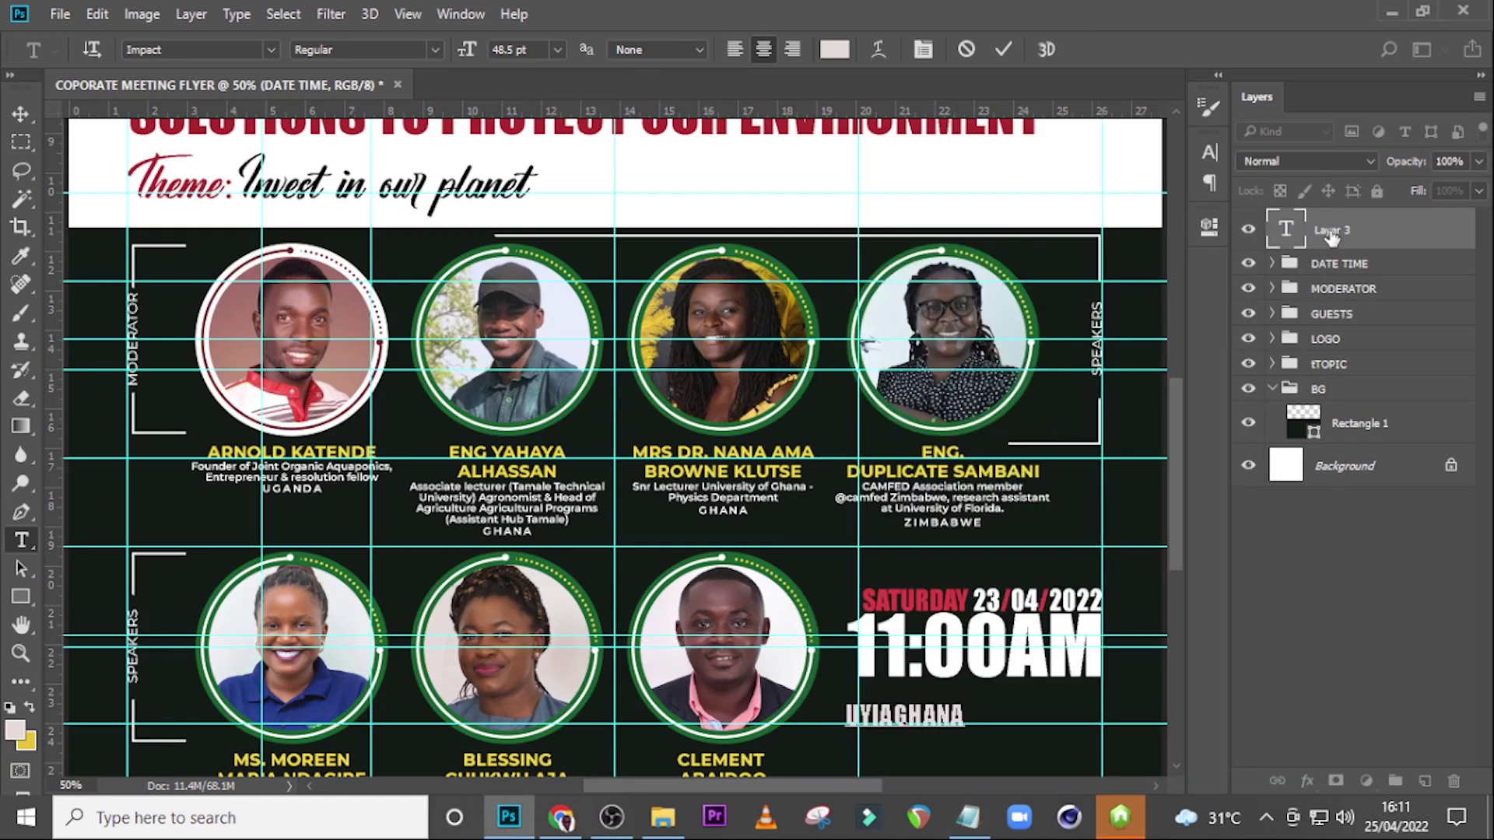
click(1330, 235)
Step: Set the uyiaghana text in Tiempos Headline Medium at 39 pt with All Caps turned off
click(1208, 155)
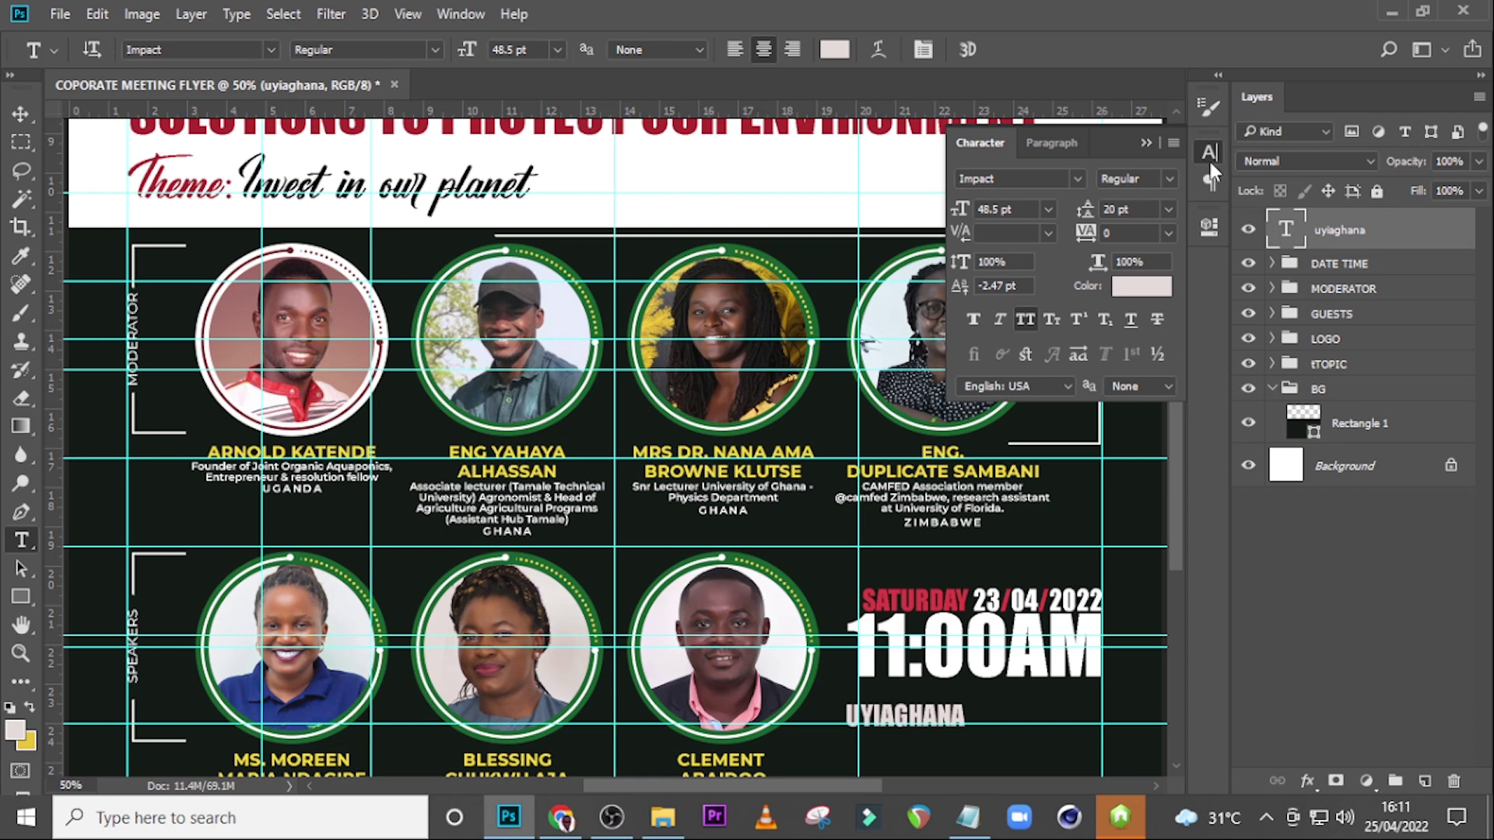
click(1078, 180)
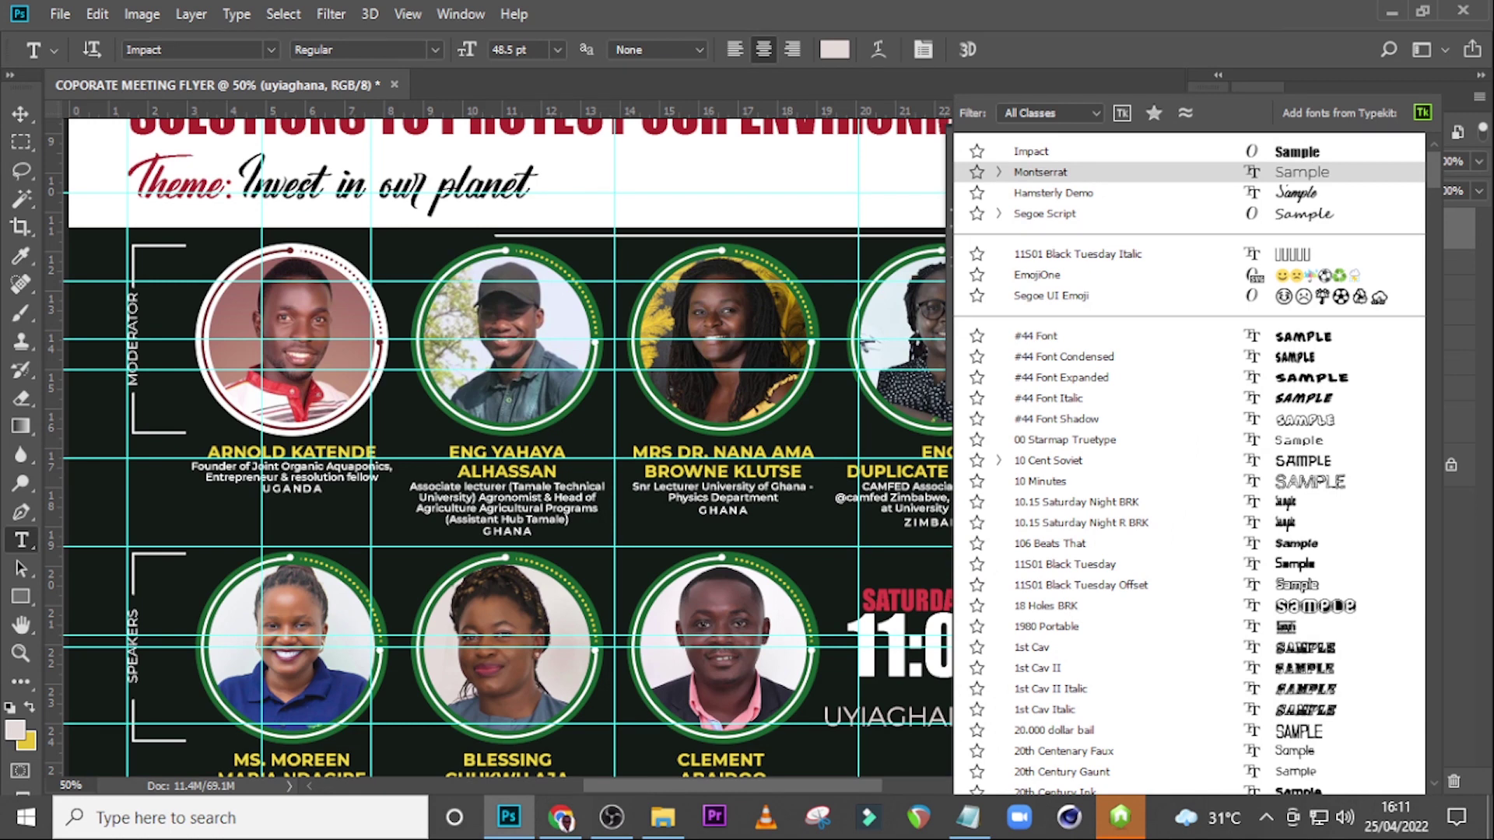
text(tie)
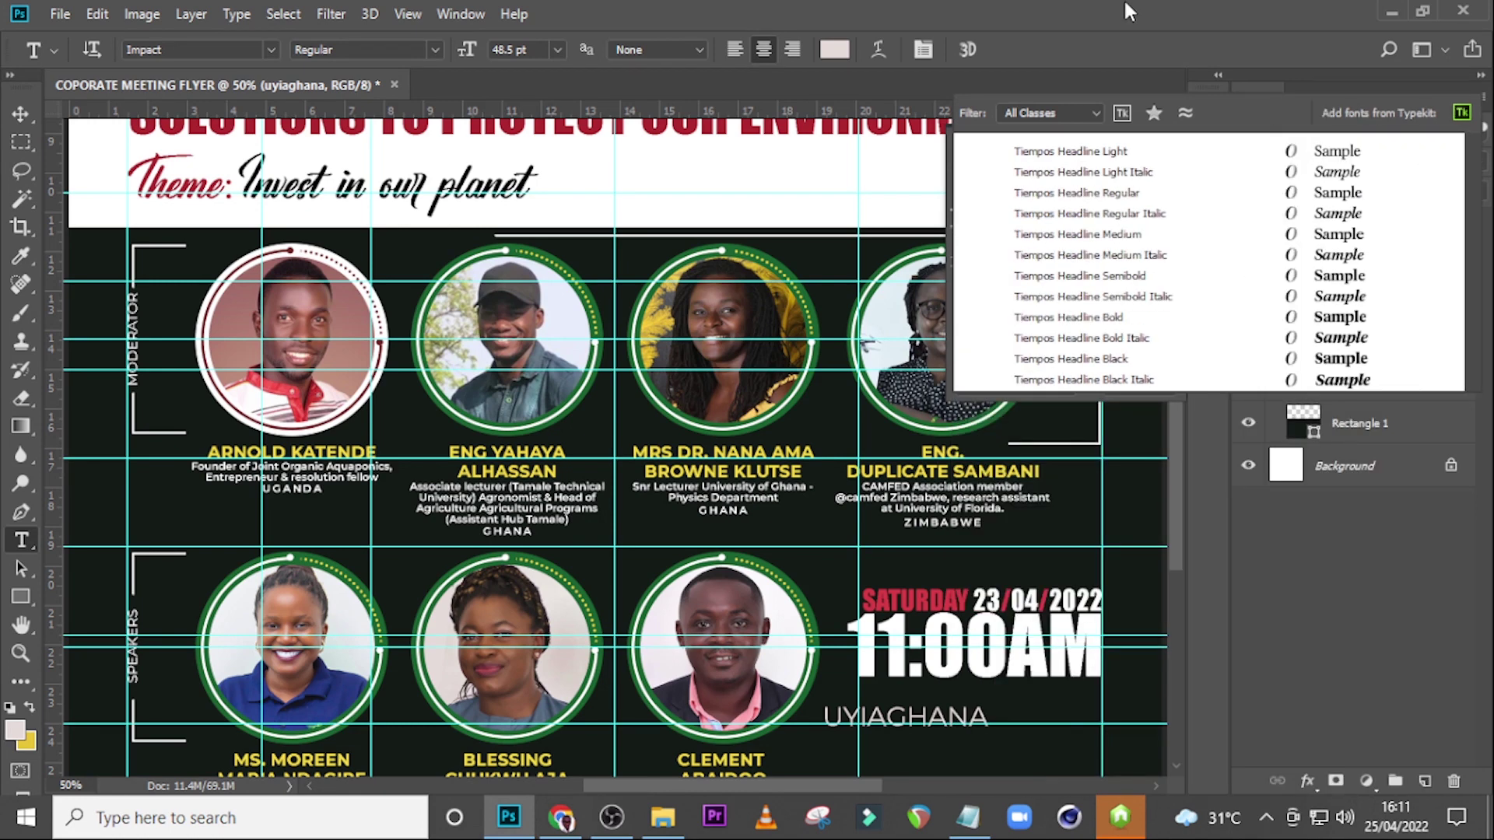
click(1075, 234)
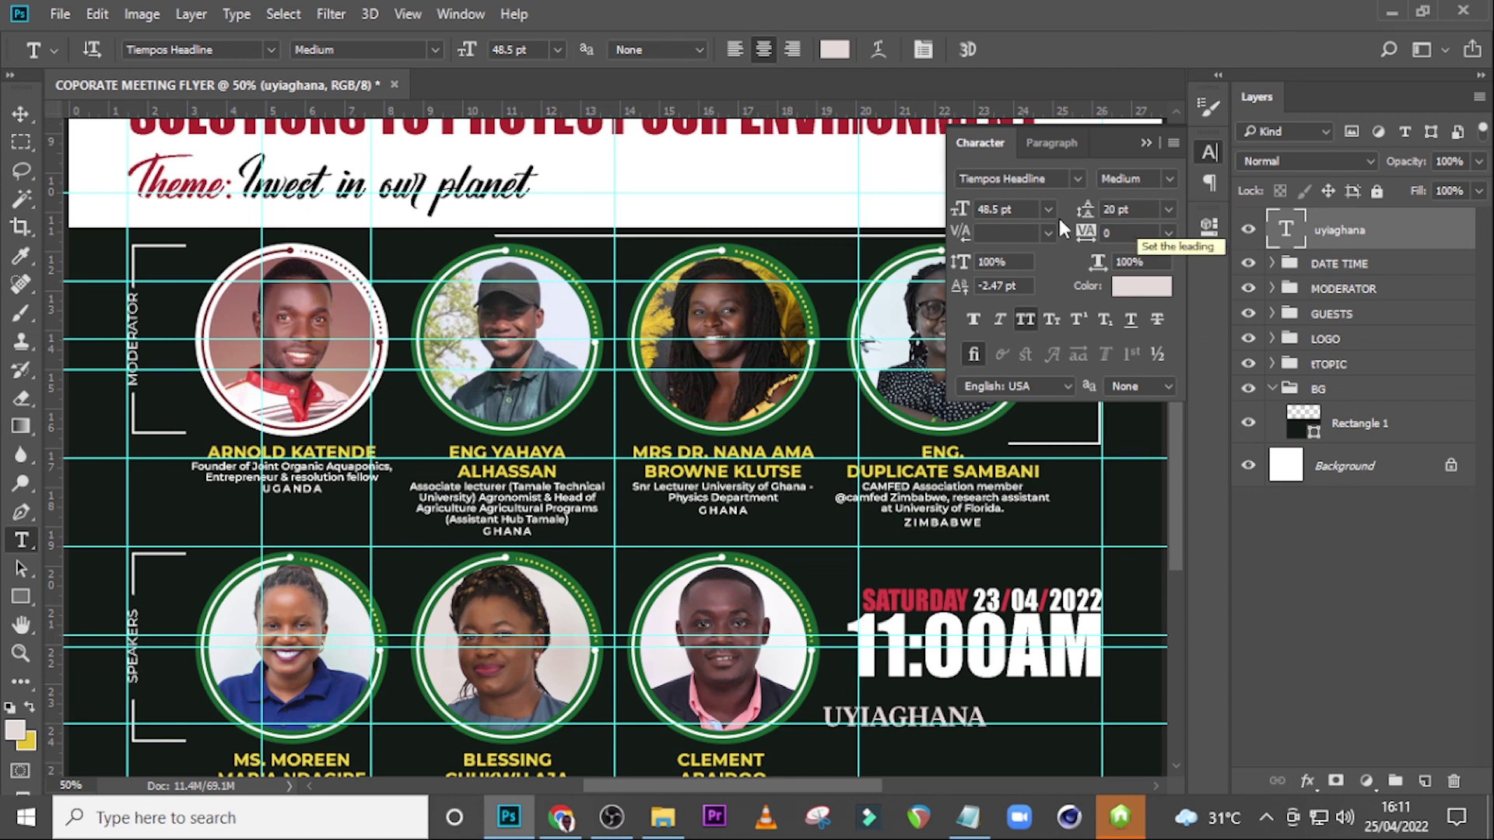
drag(1018, 209, 931, 207)
text(39)
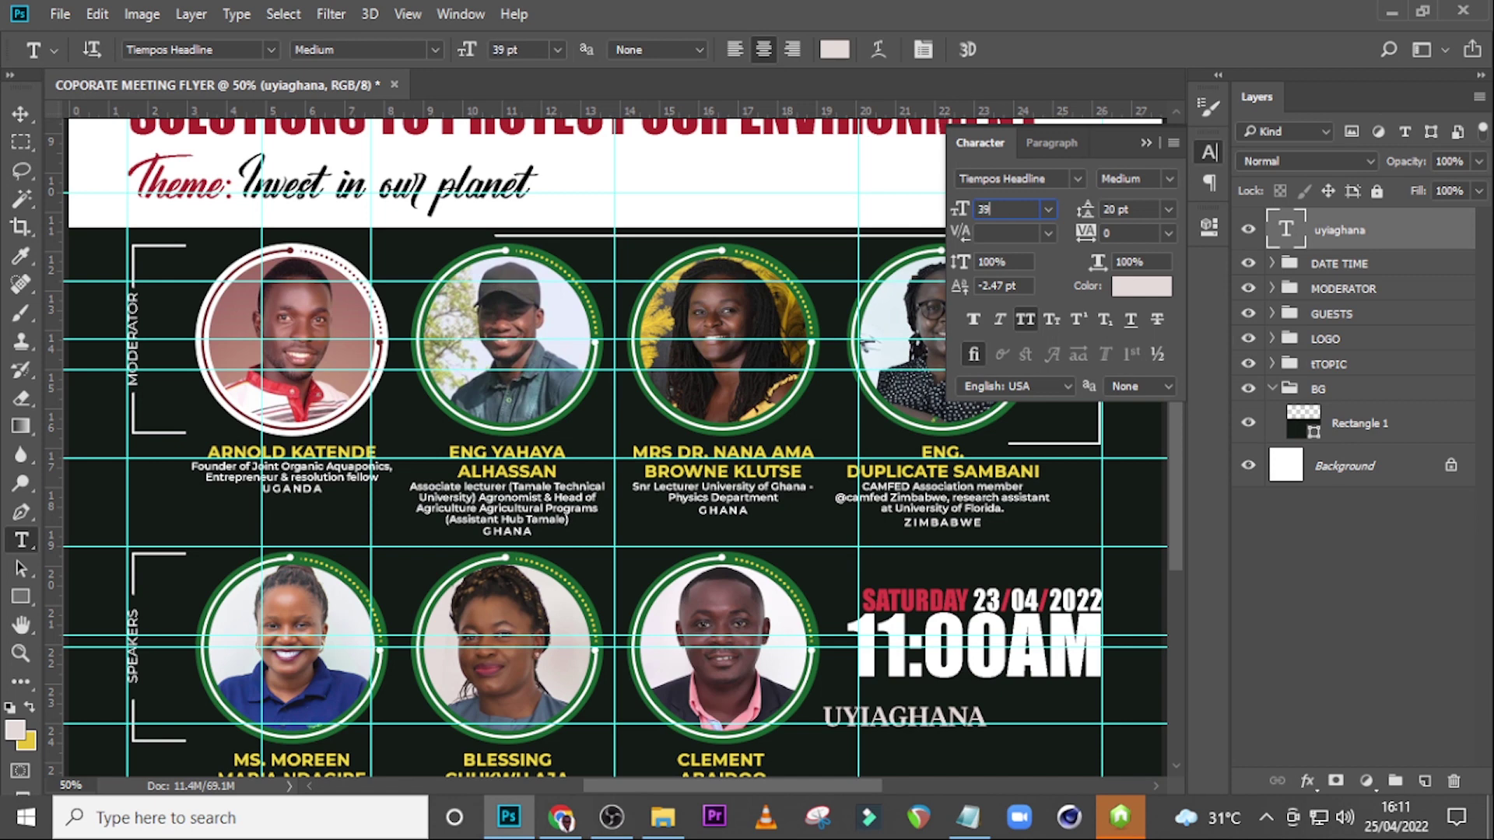
key(Return)
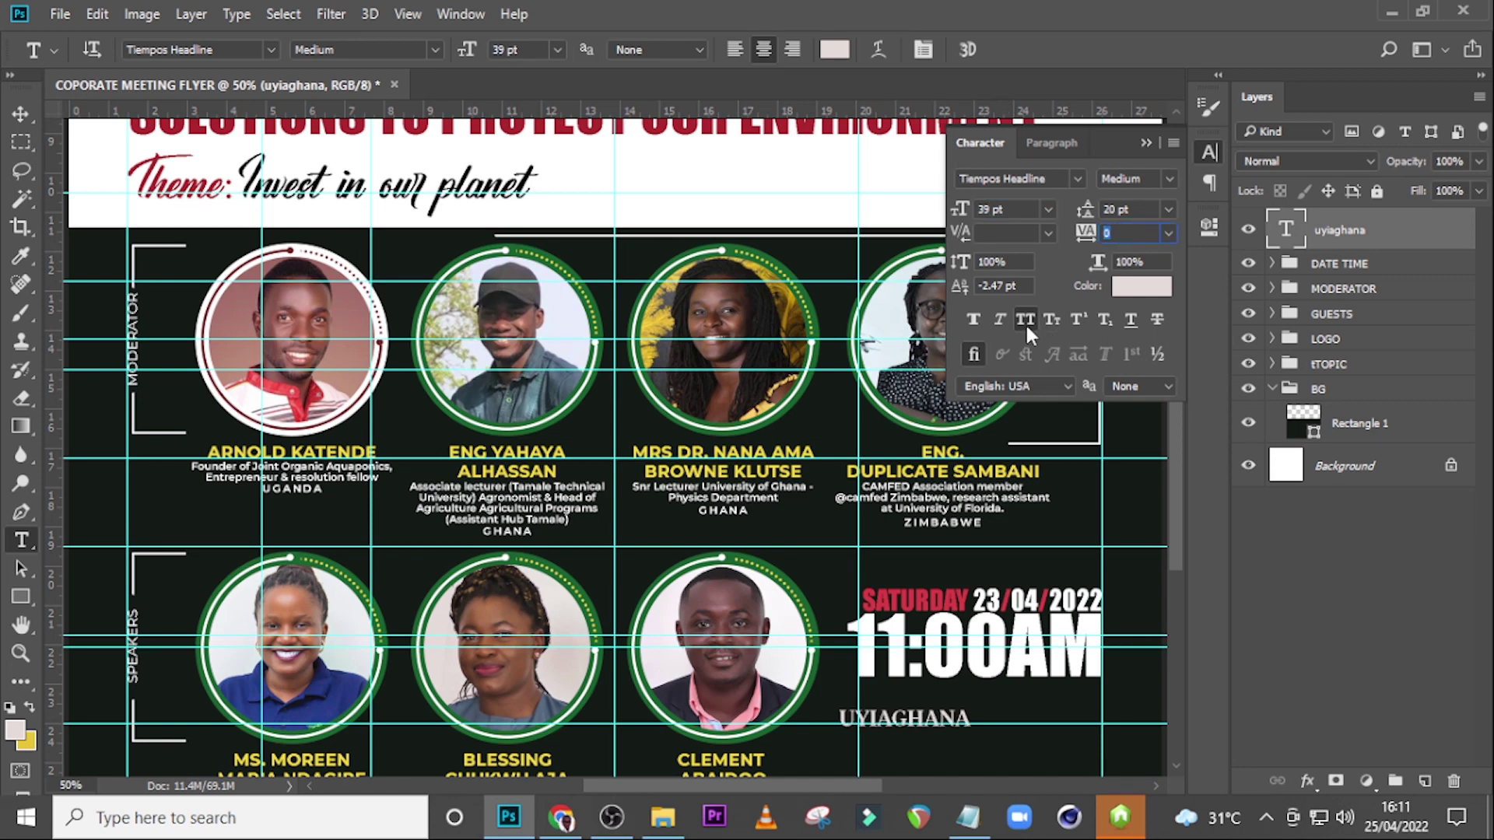
click(1000, 319)
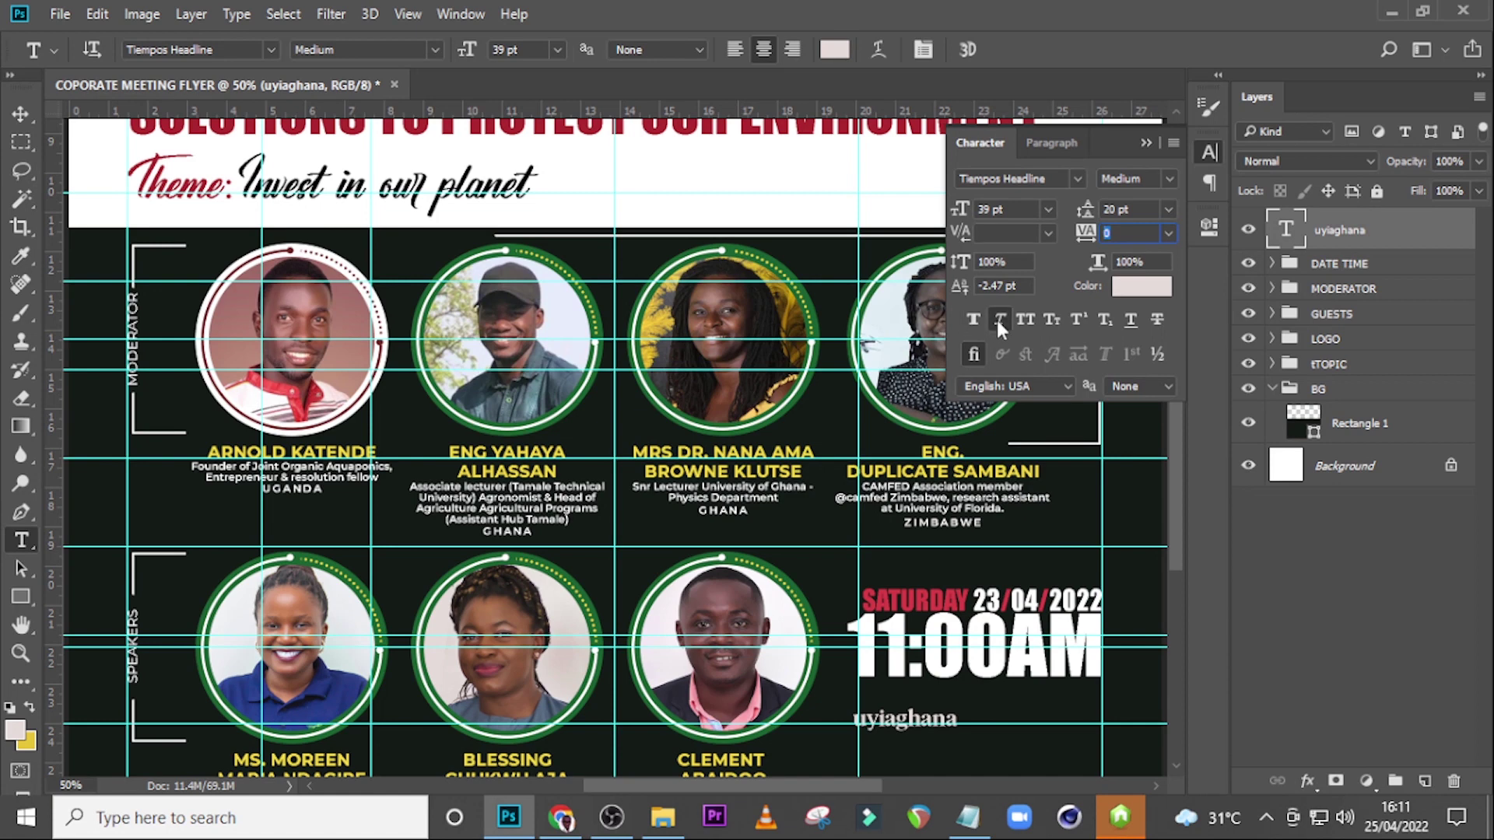
Step: Recolour the uyiaghana text black (000000) and move it against the flyer's right margin guide below 11:00AM
click(1144, 290)
drag(537, 437, 462, 470)
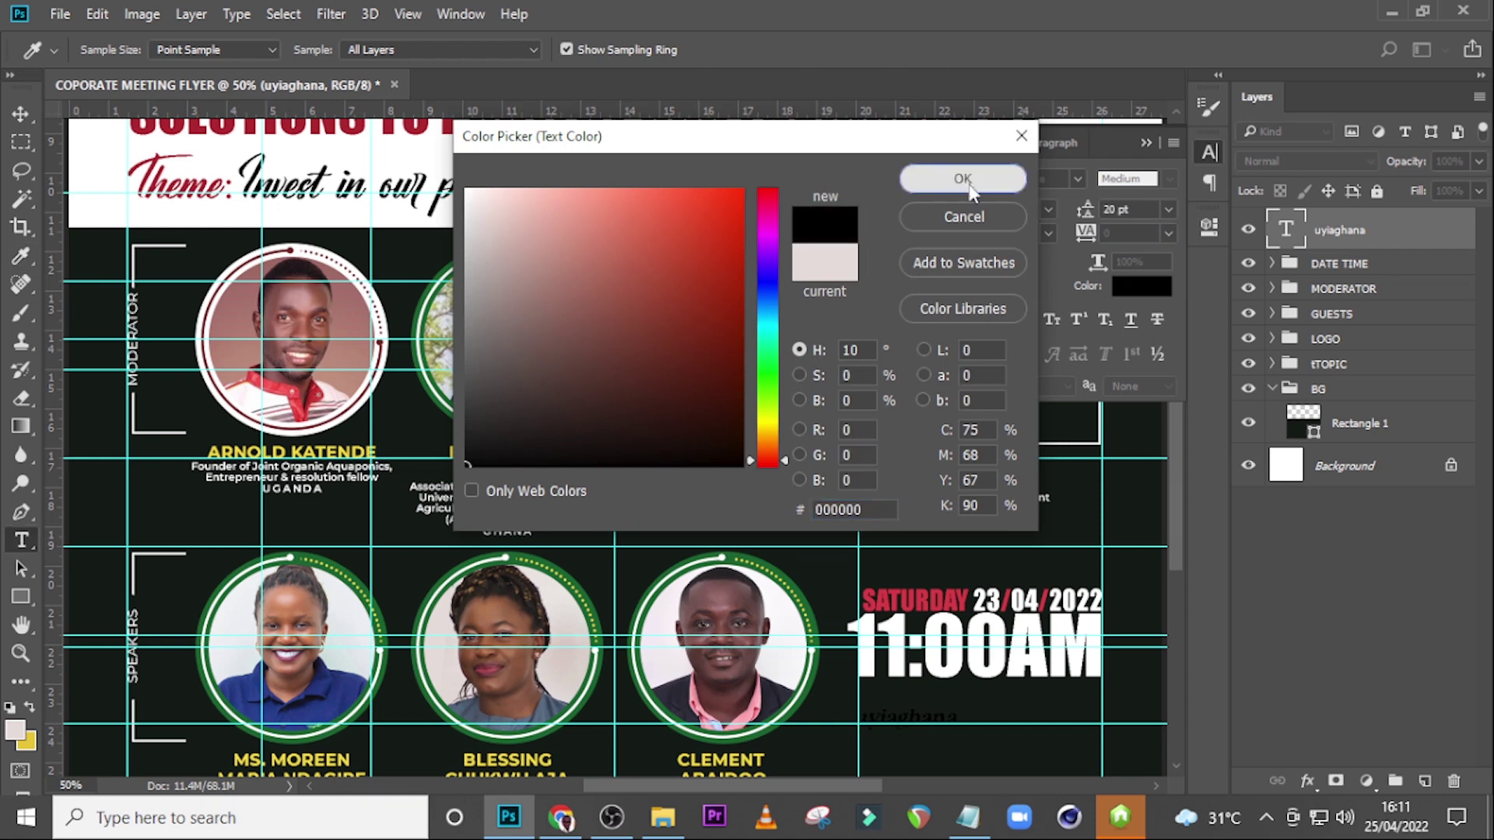
click(962, 178)
click(1147, 140)
key(v)
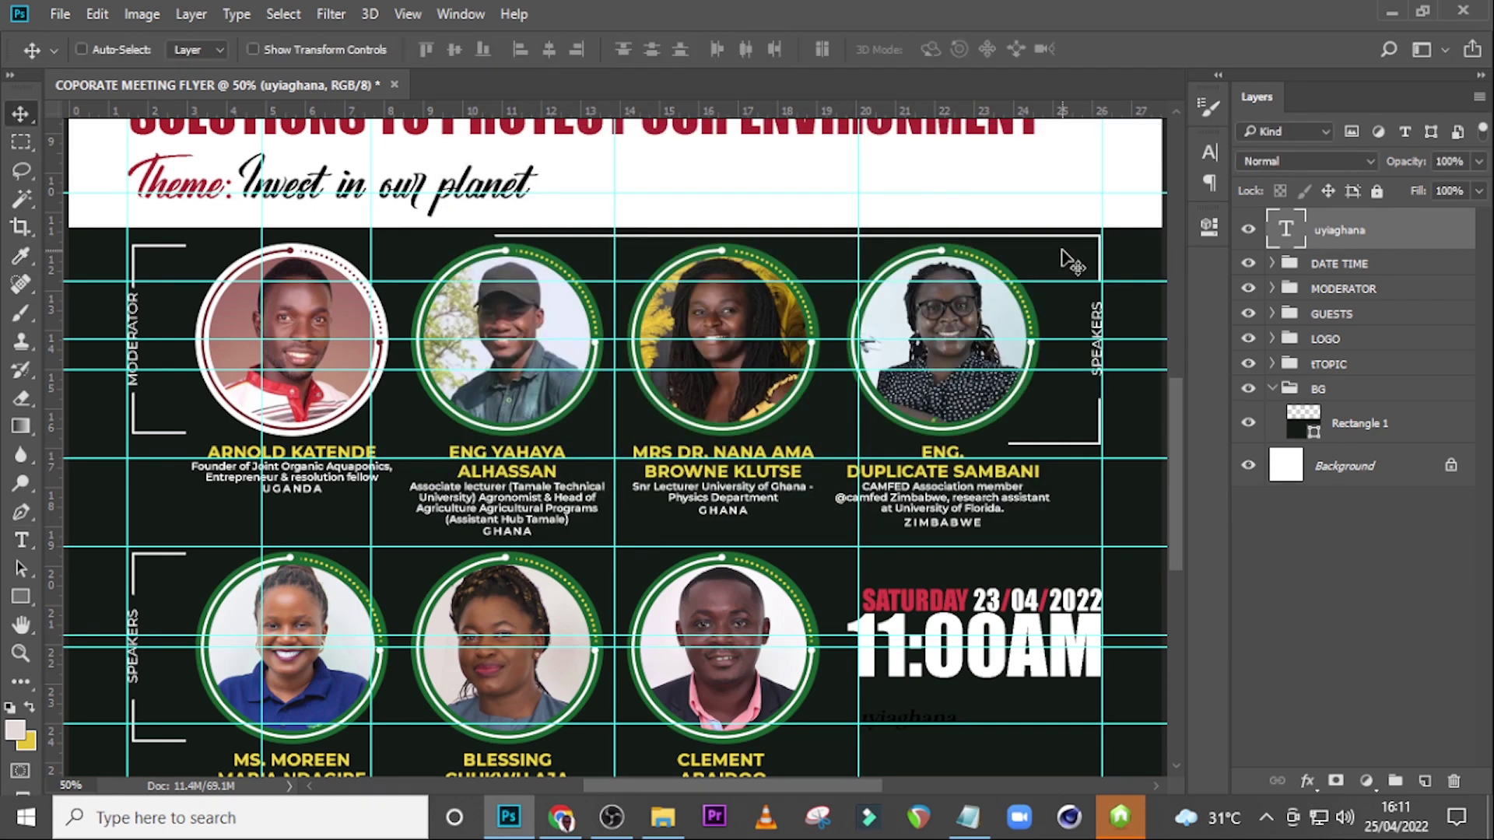
drag(918, 724, 1062, 736)
Step: Duplicate the uyiaghana layer directly below the original and replace its text with uyia_ghana, copied from 112.txt in Notepad
key(ctrl+j)
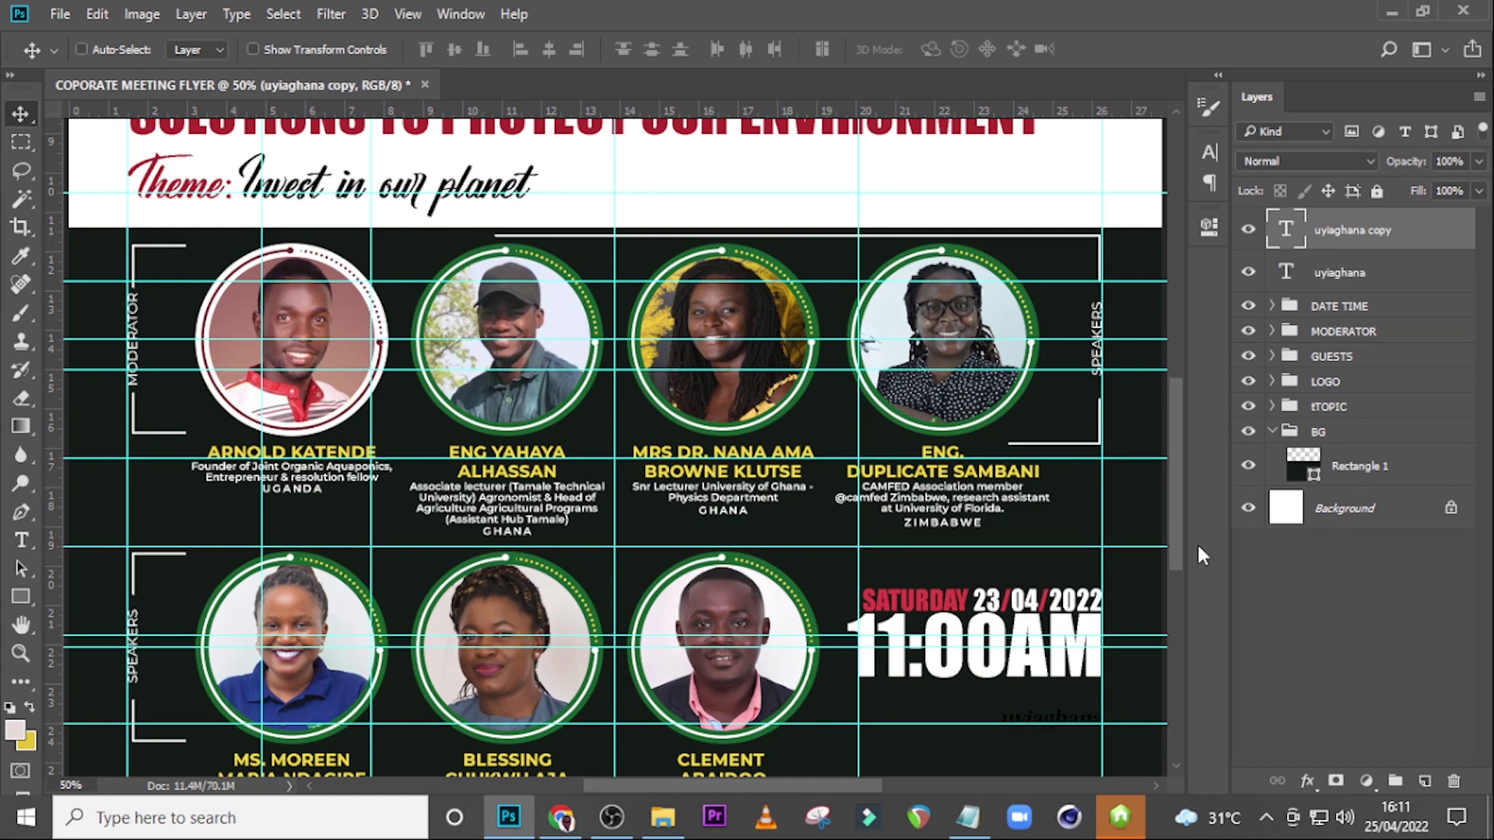
drag(1051, 715, 1054, 738)
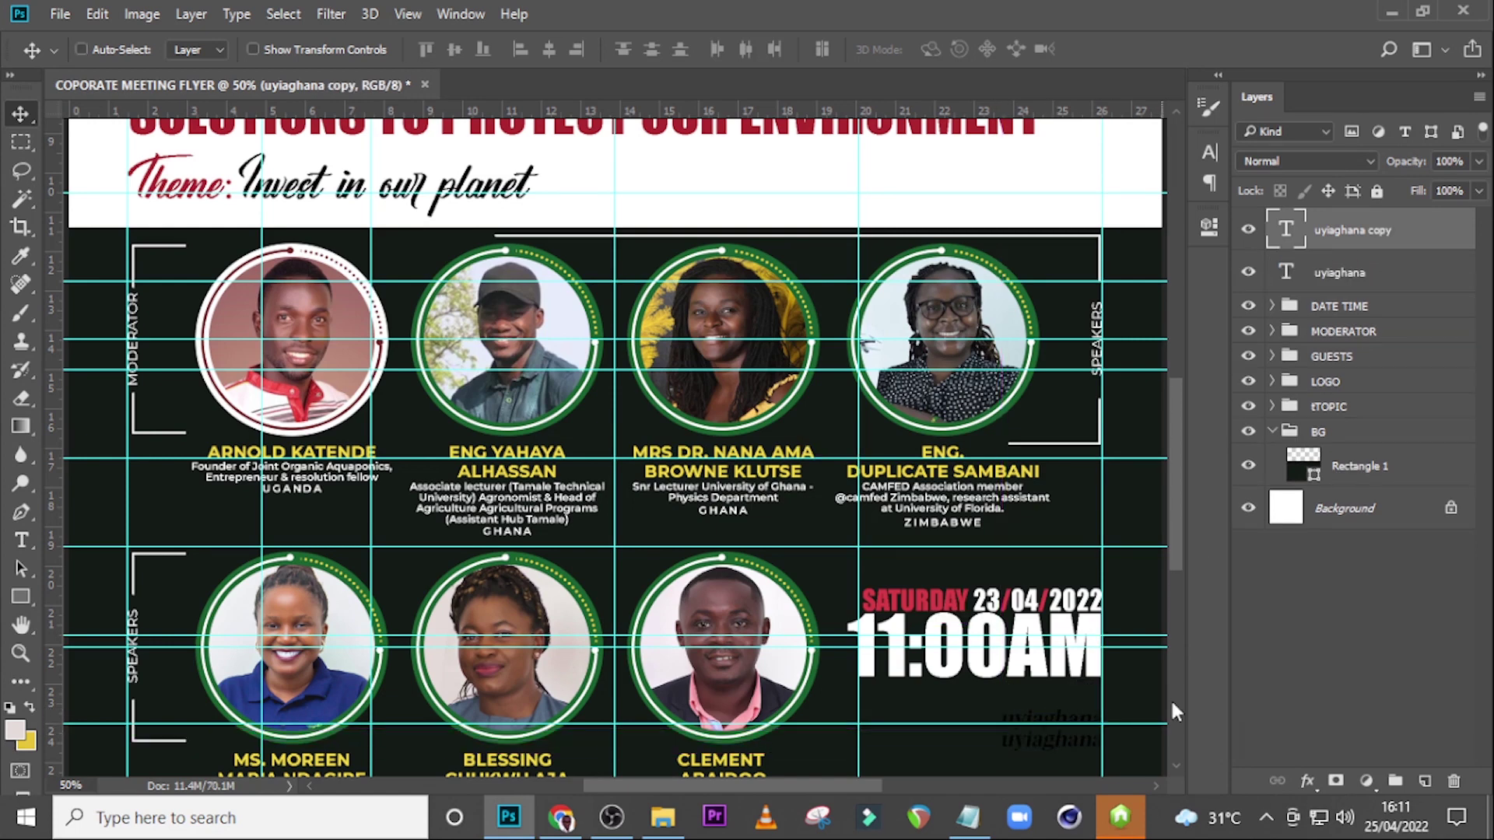
click(968, 817)
drag(936, 656, 766, 656)
key(ctrl+c)
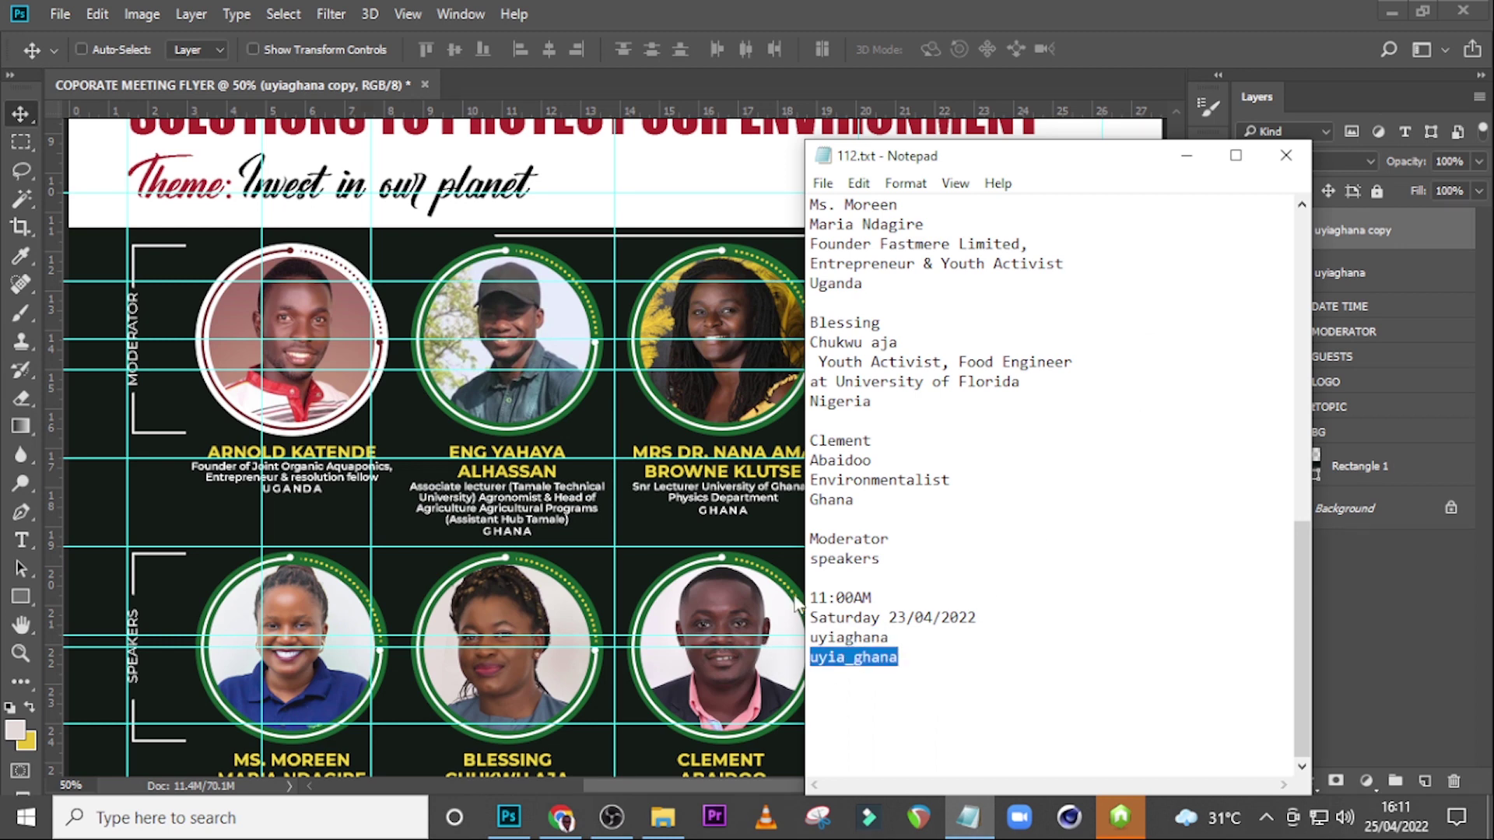
click(1062, 15)
double_click(1288, 230)
key(ctrl+v)
key(ctrl+Return)
Step: Nudge the uyia_ghana text left until its end lines up with the right margin guide under uyiaghana
key(ctrl+plus)
key(ctrl+plus)
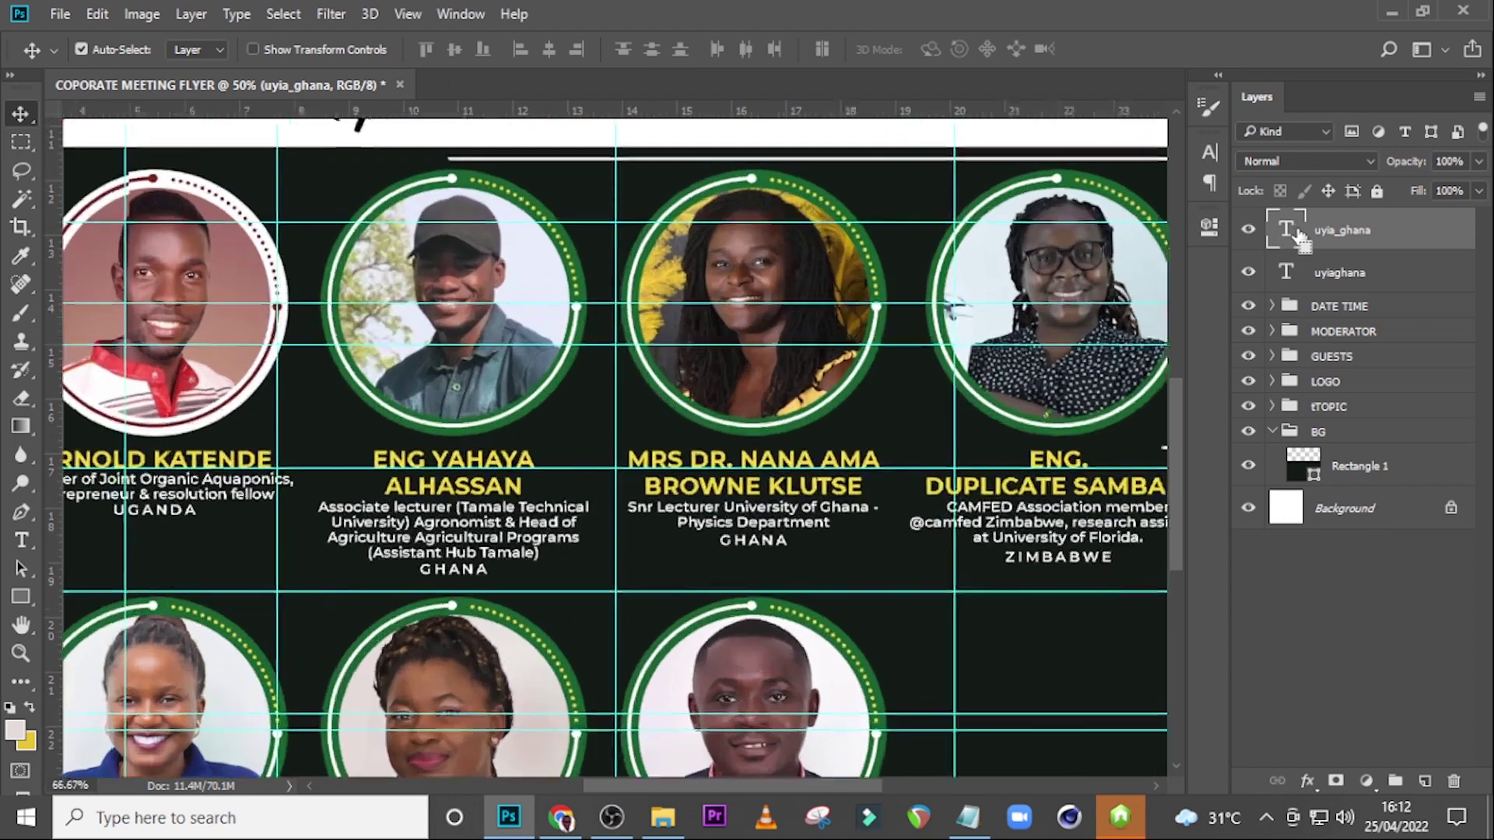
key(ctrl+plus)
scroll(1026, 472, down, 8)
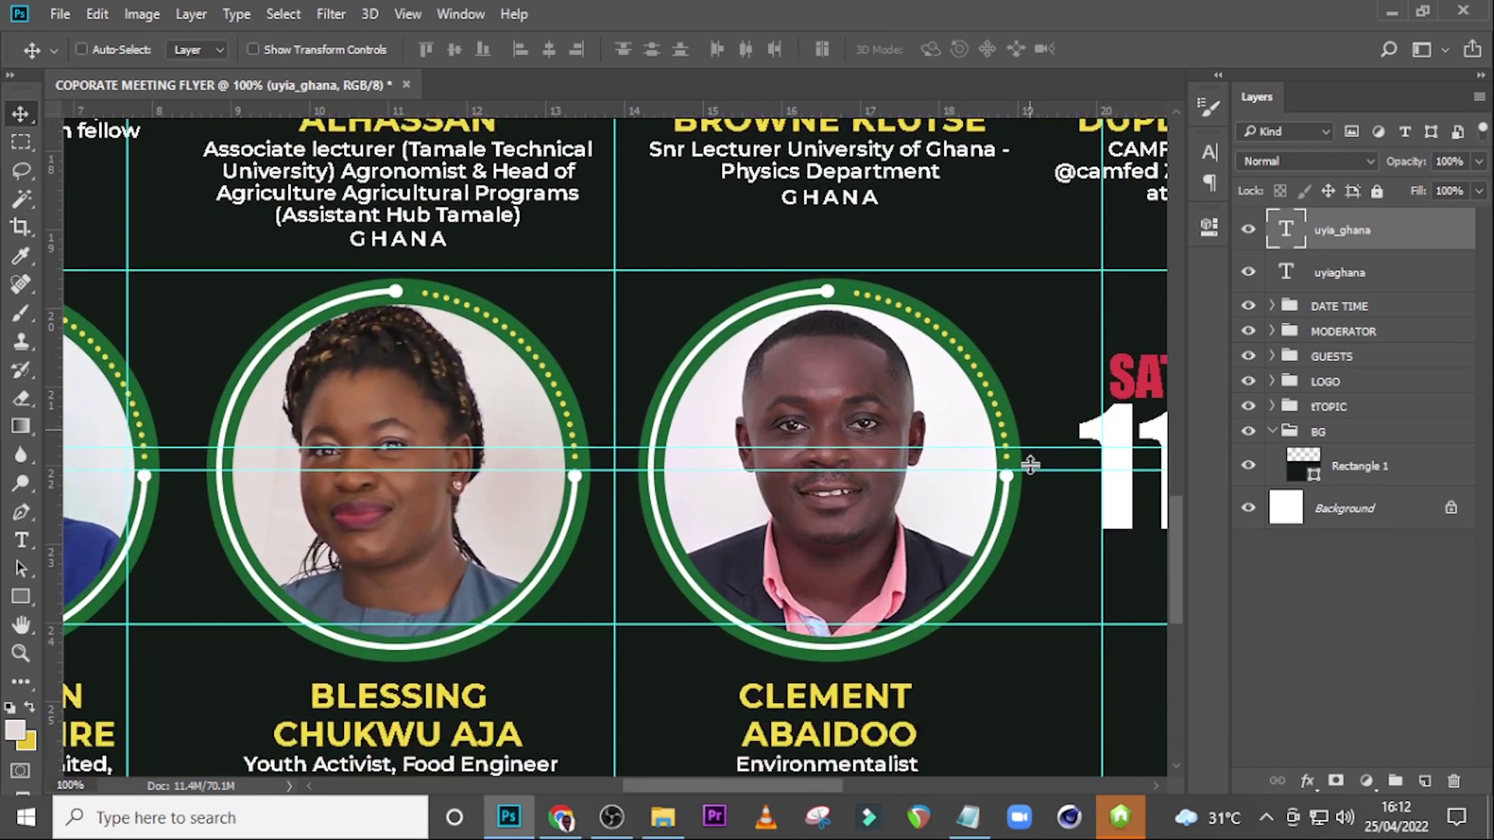
scroll(1030, 465, down, 3)
scroll(1031, 467, right, 6)
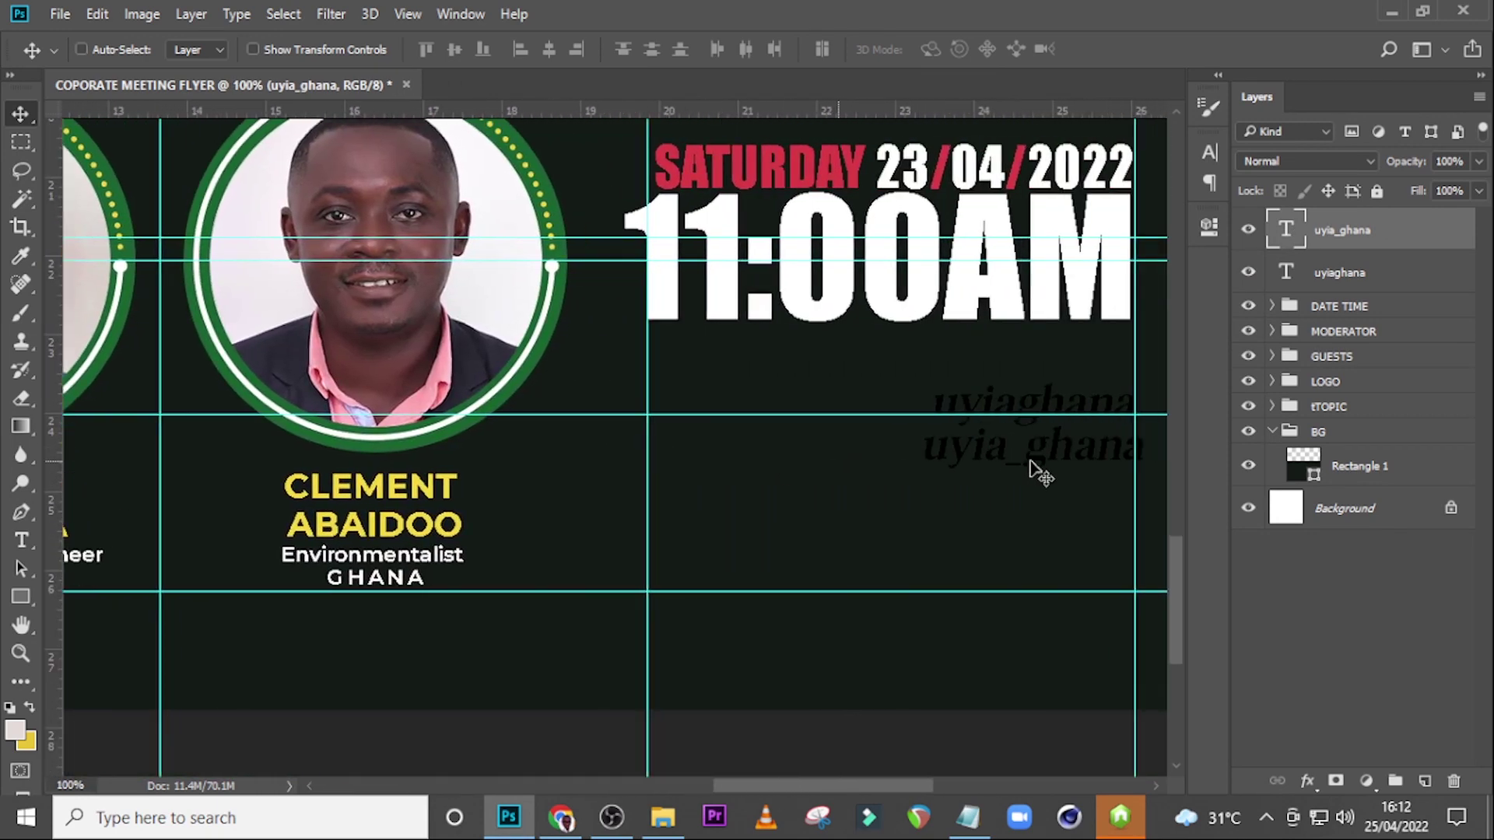
scroll(1031, 462, right, 1)
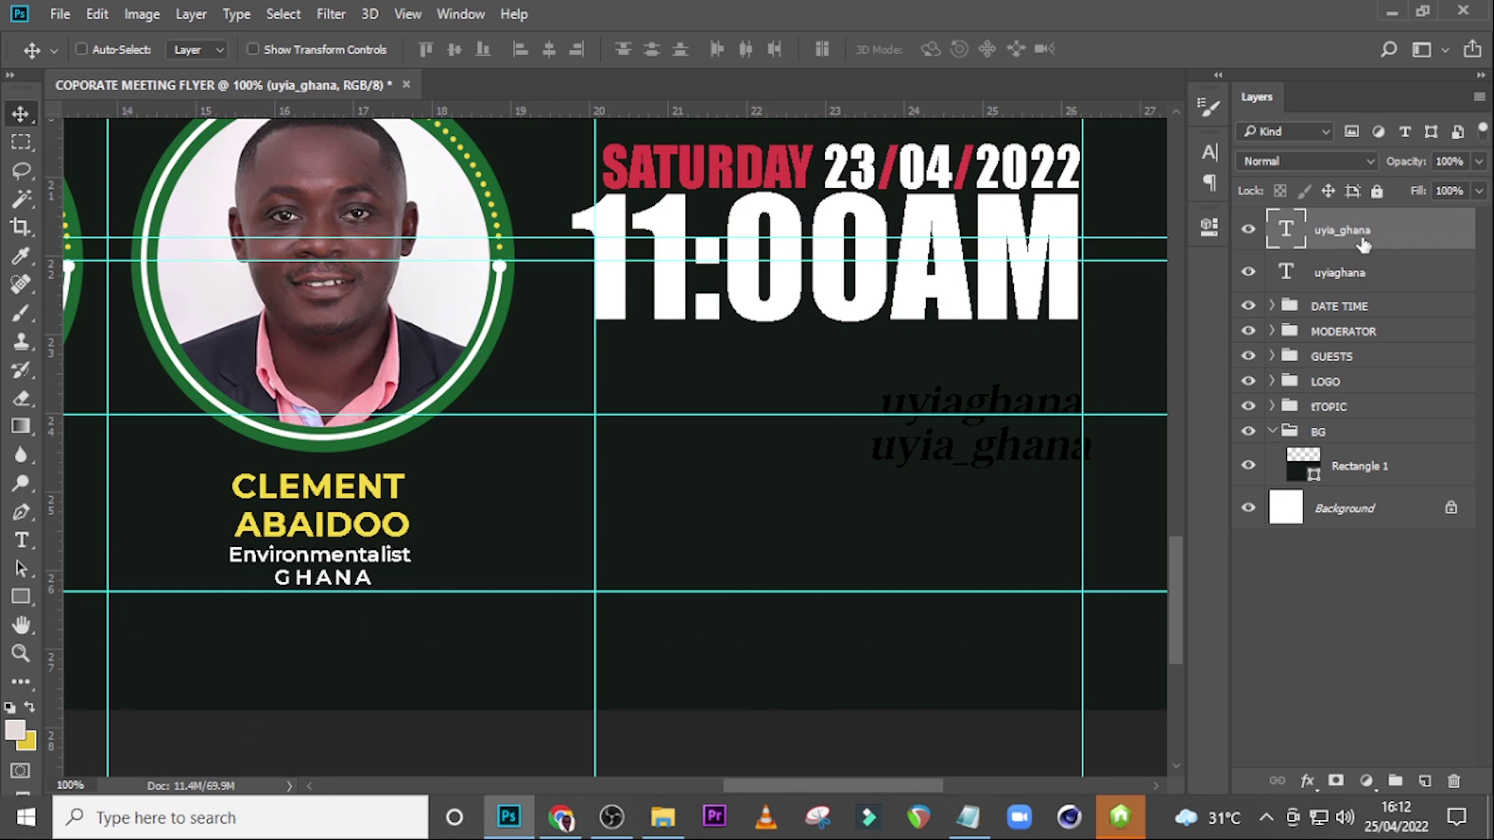
key(Left)
key(Left)
key(Left)
key(Left)
key(Left)
key(Left)
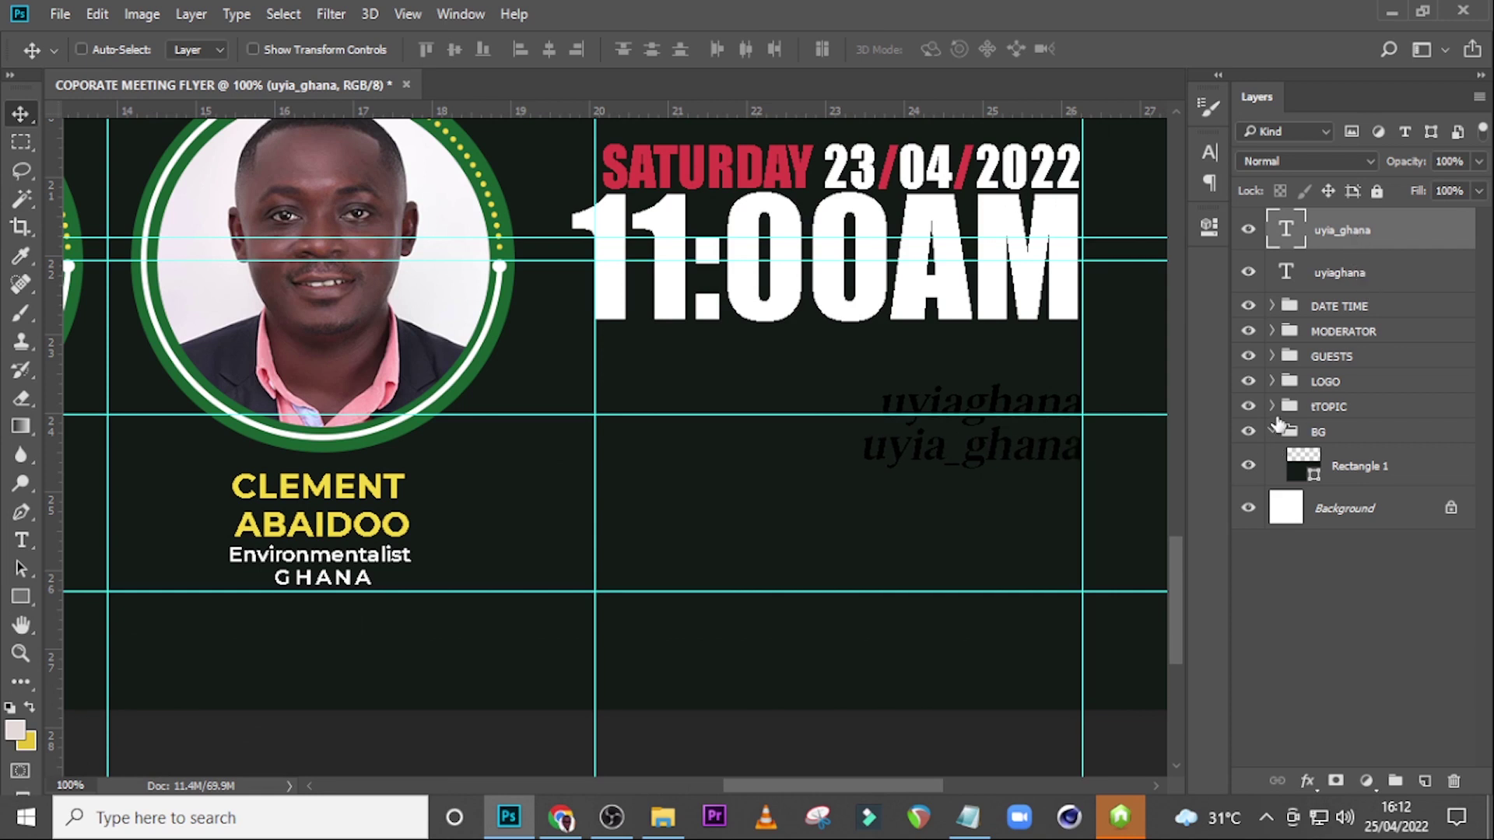
Step: Select both handle text layers and move them down together to the lowest horizontal guide
ctrl+click(1369, 280)
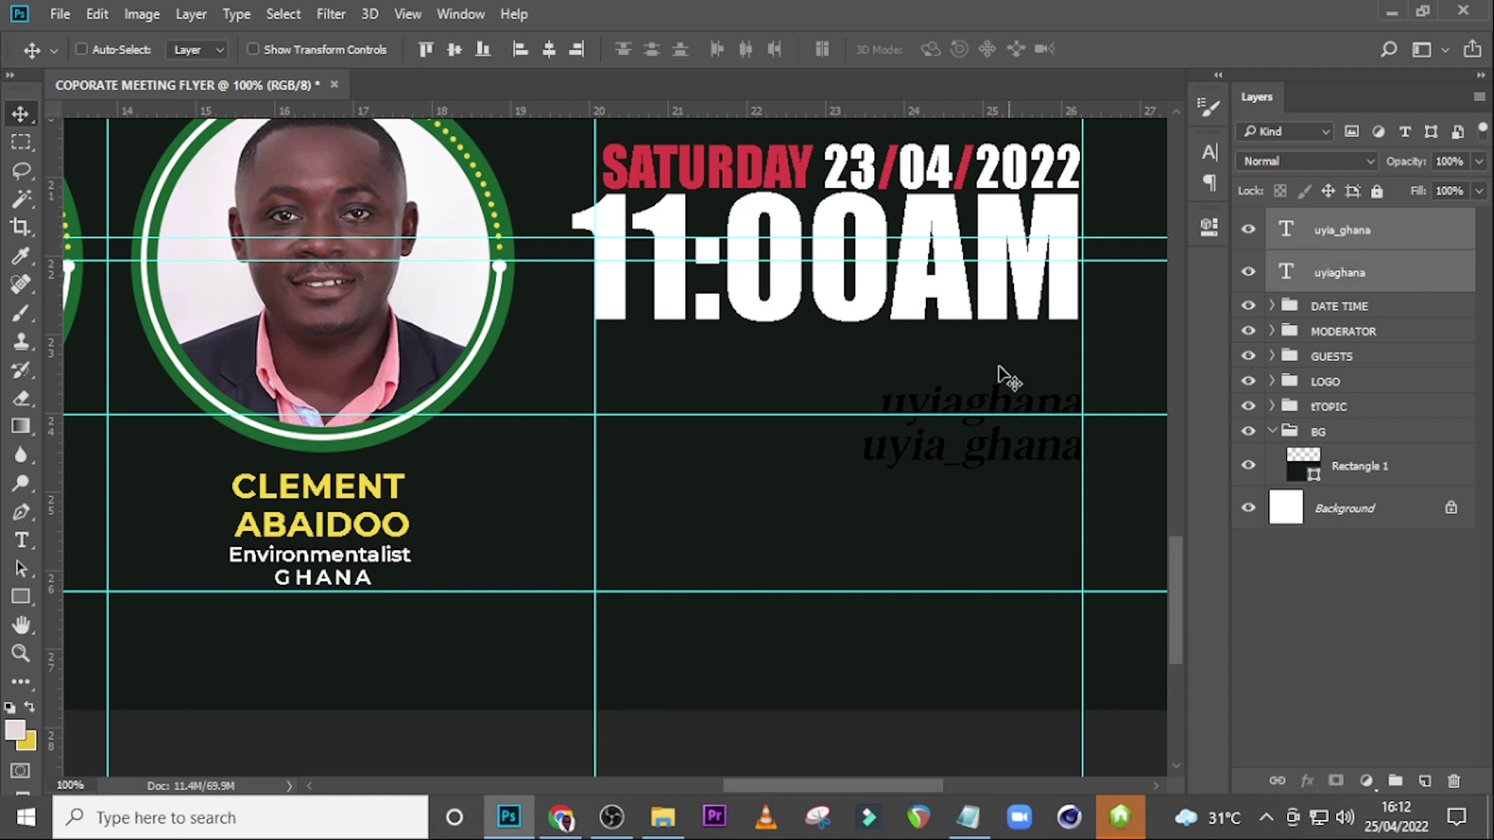
drag(1037, 457, 1012, 598)
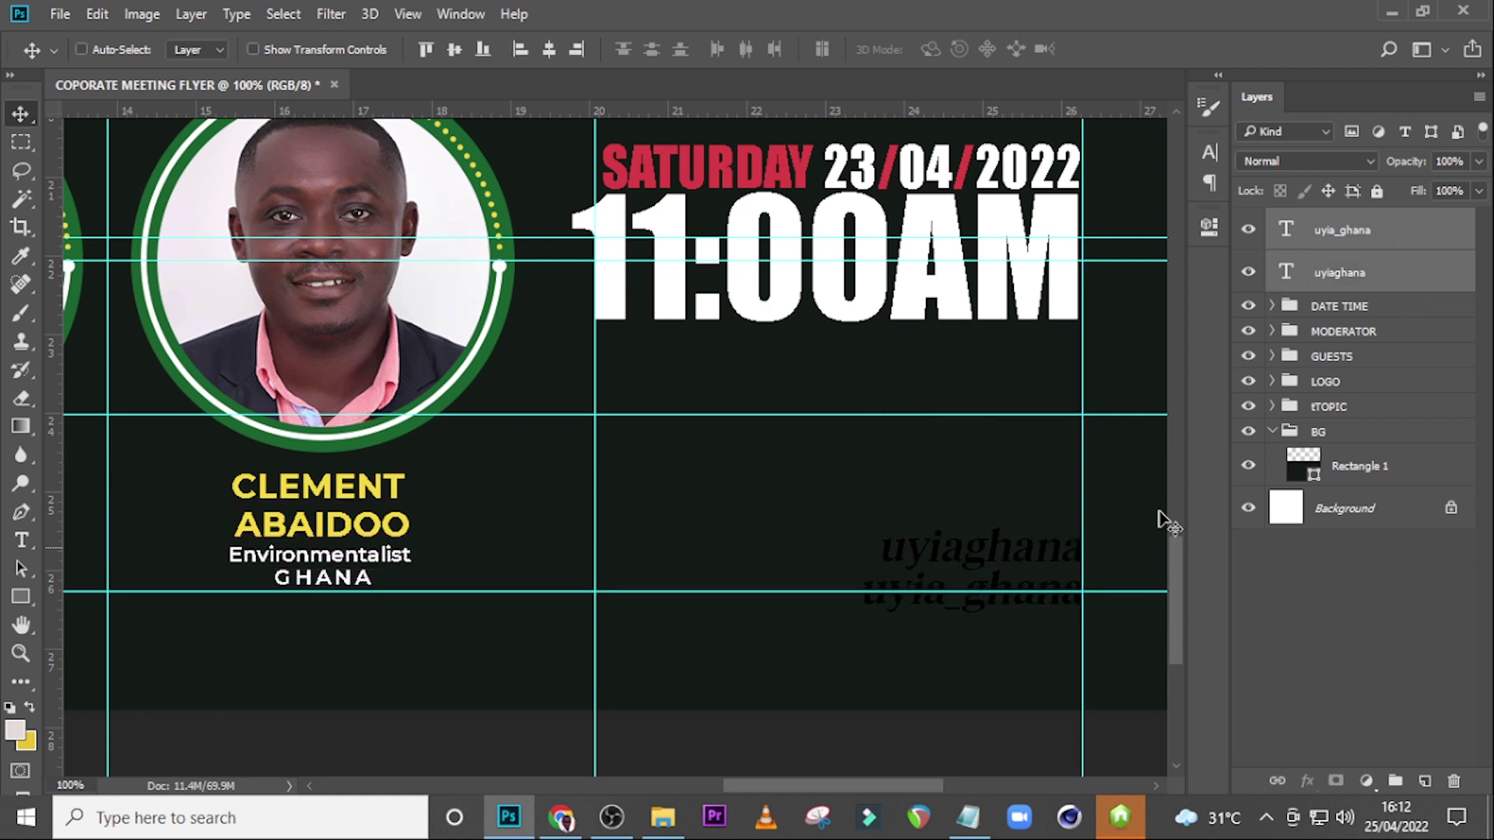
click(968, 818)
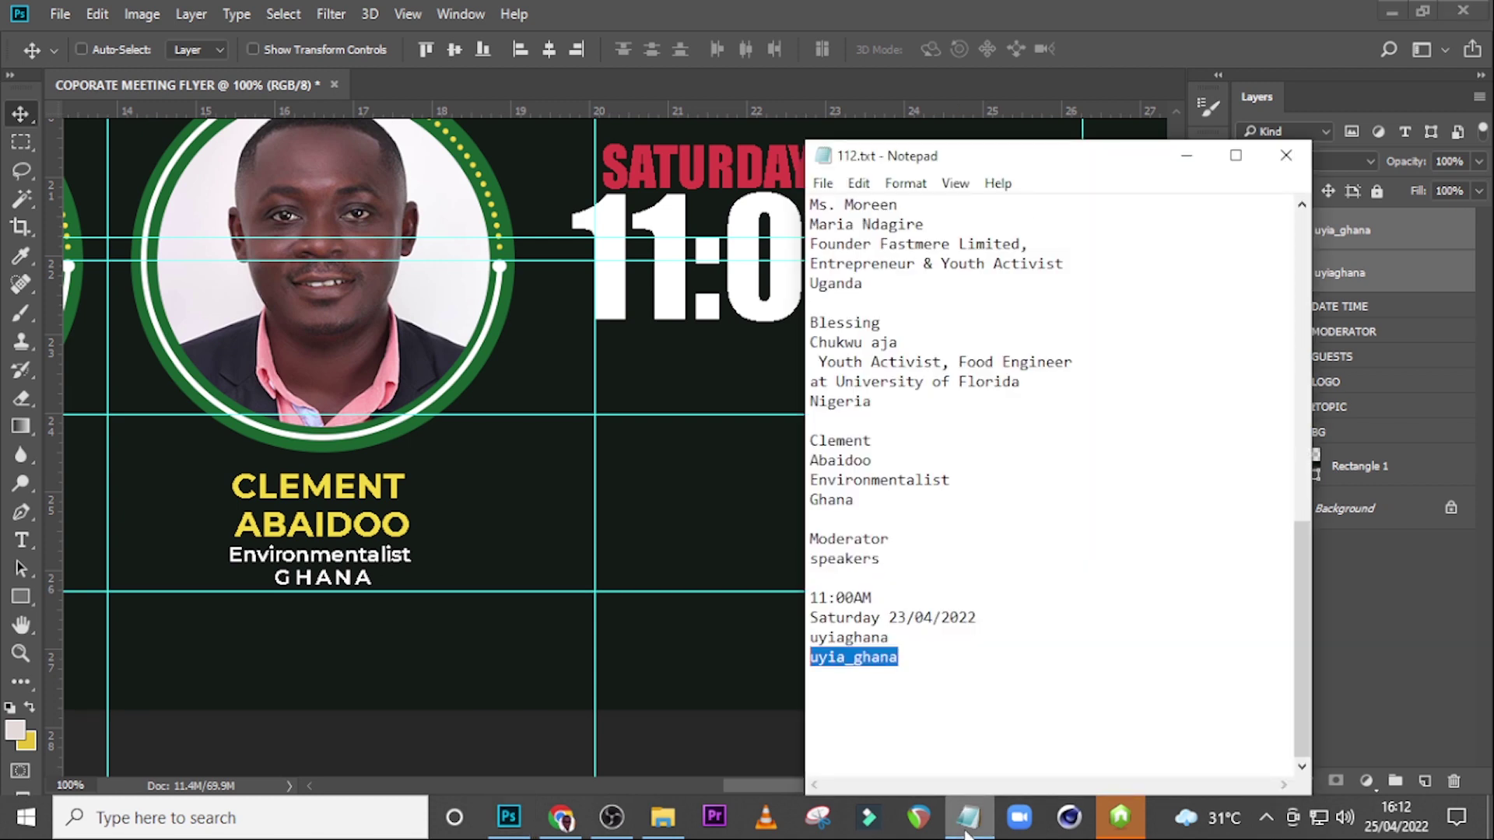
click(967, 818)
Step: Place the Facebook icon Layer 12.png from the U112 folder and position it left of the uyiaghana text
click(662, 817)
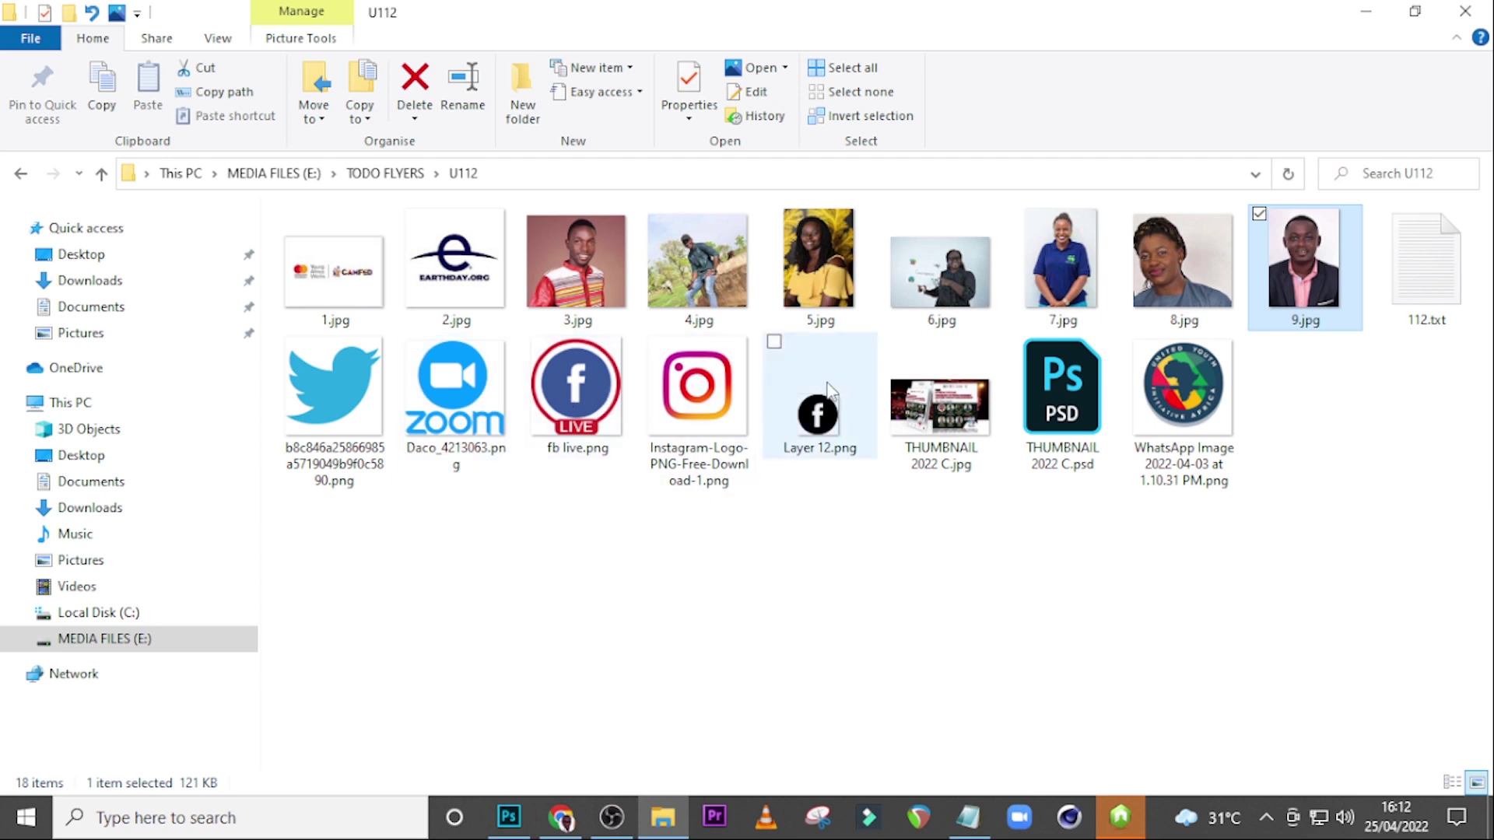
click(809, 426)
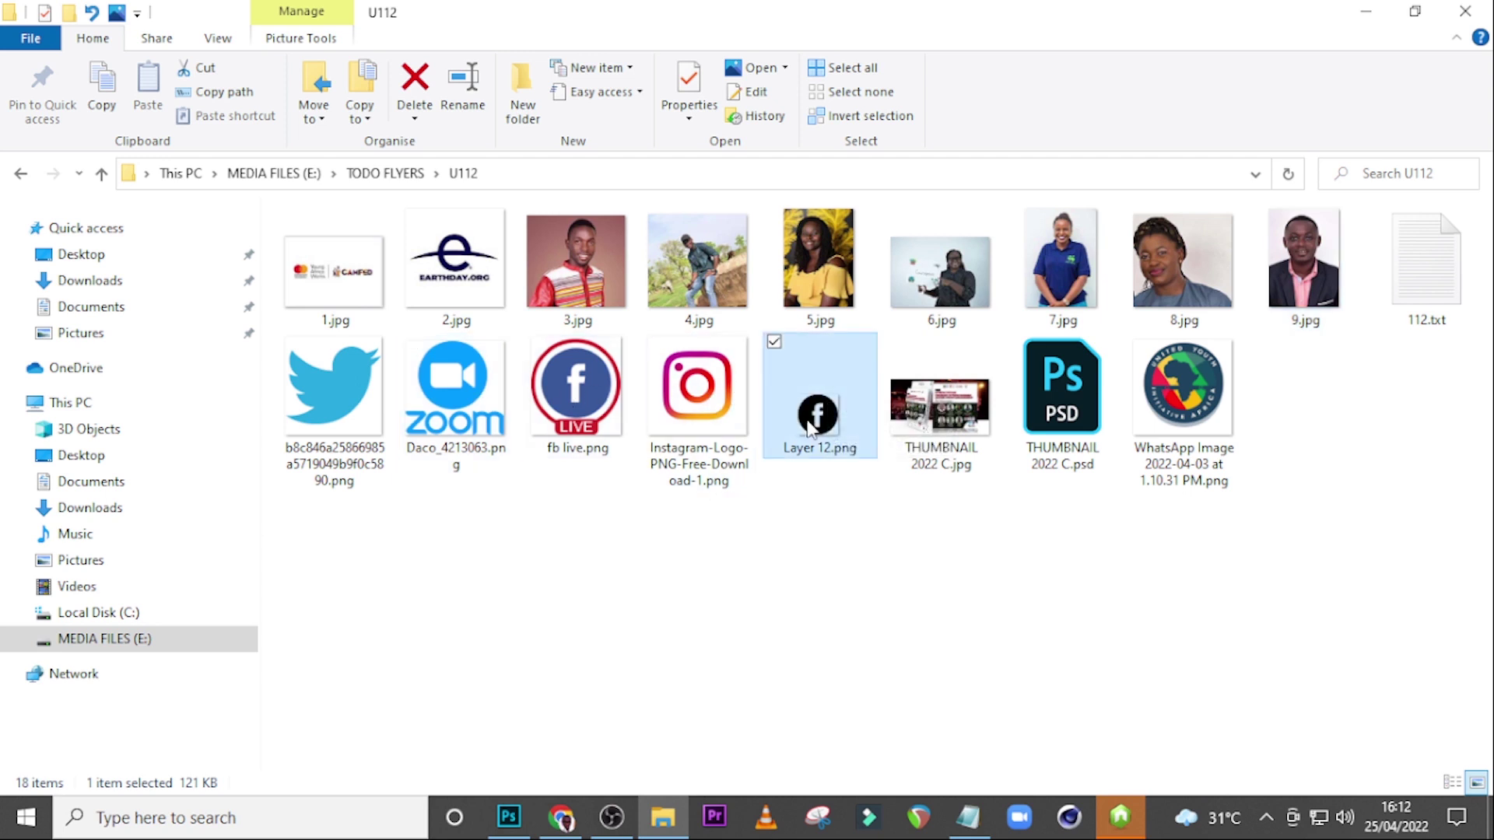
drag(826, 445, 684, 479)
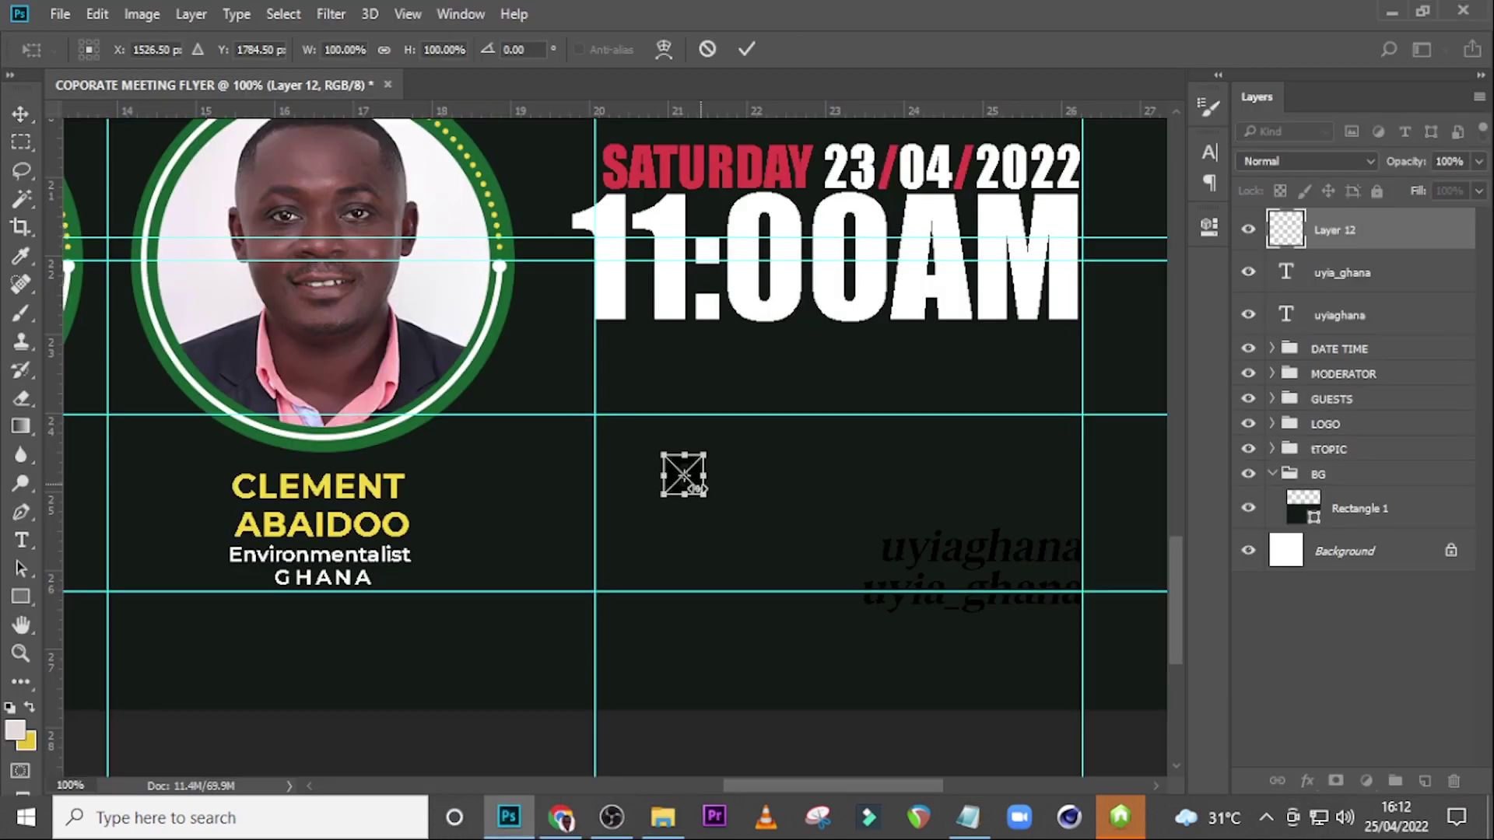
key(Return)
drag(684, 497, 801, 558)
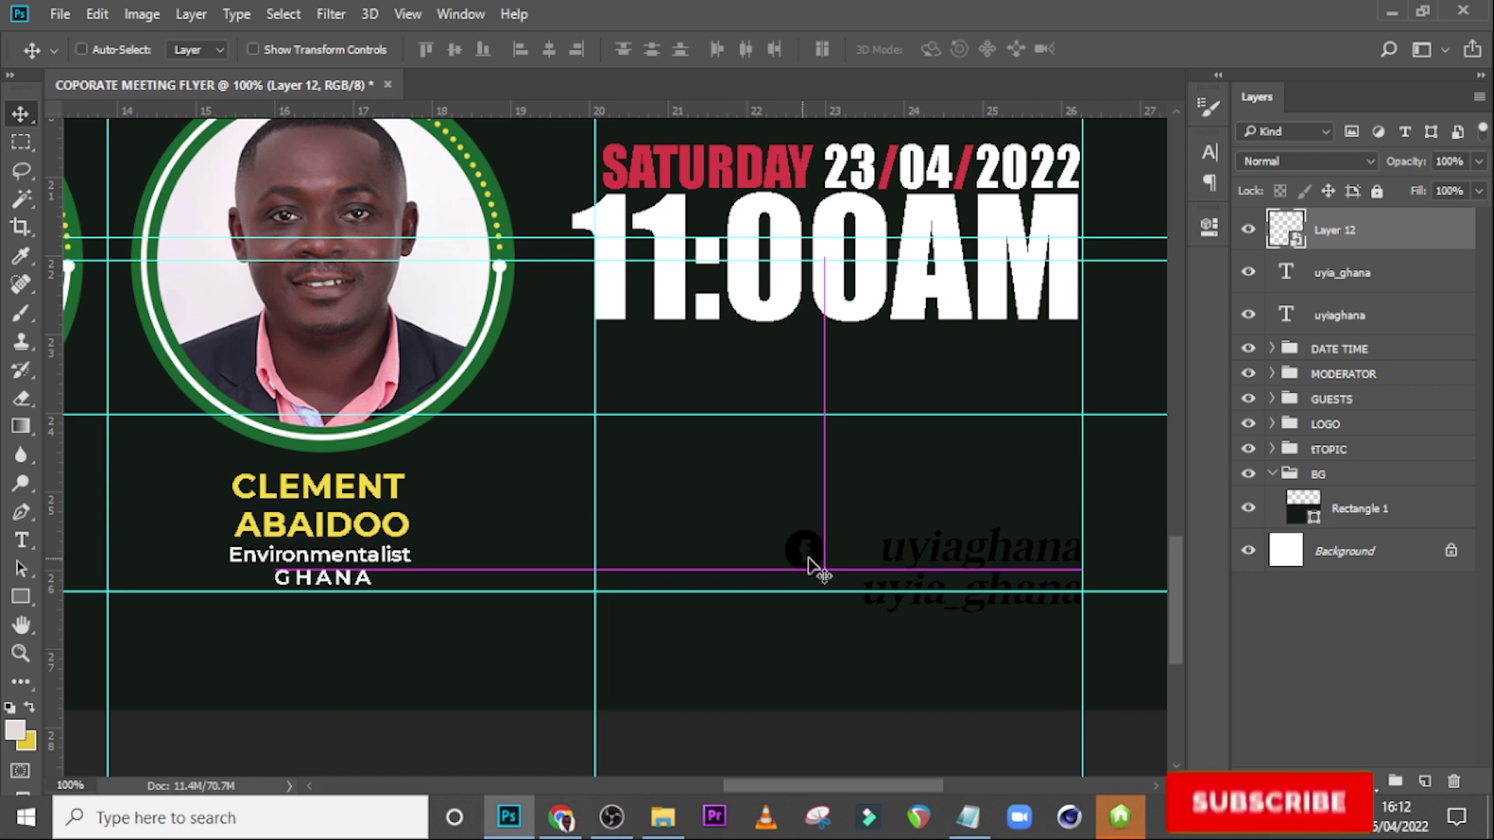
Step: Place Instagram-Logo-PNG-Free-Download-1.png, shrink it to the Facebook icon's size and fit it between that icon and uyiaghana
click(669, 830)
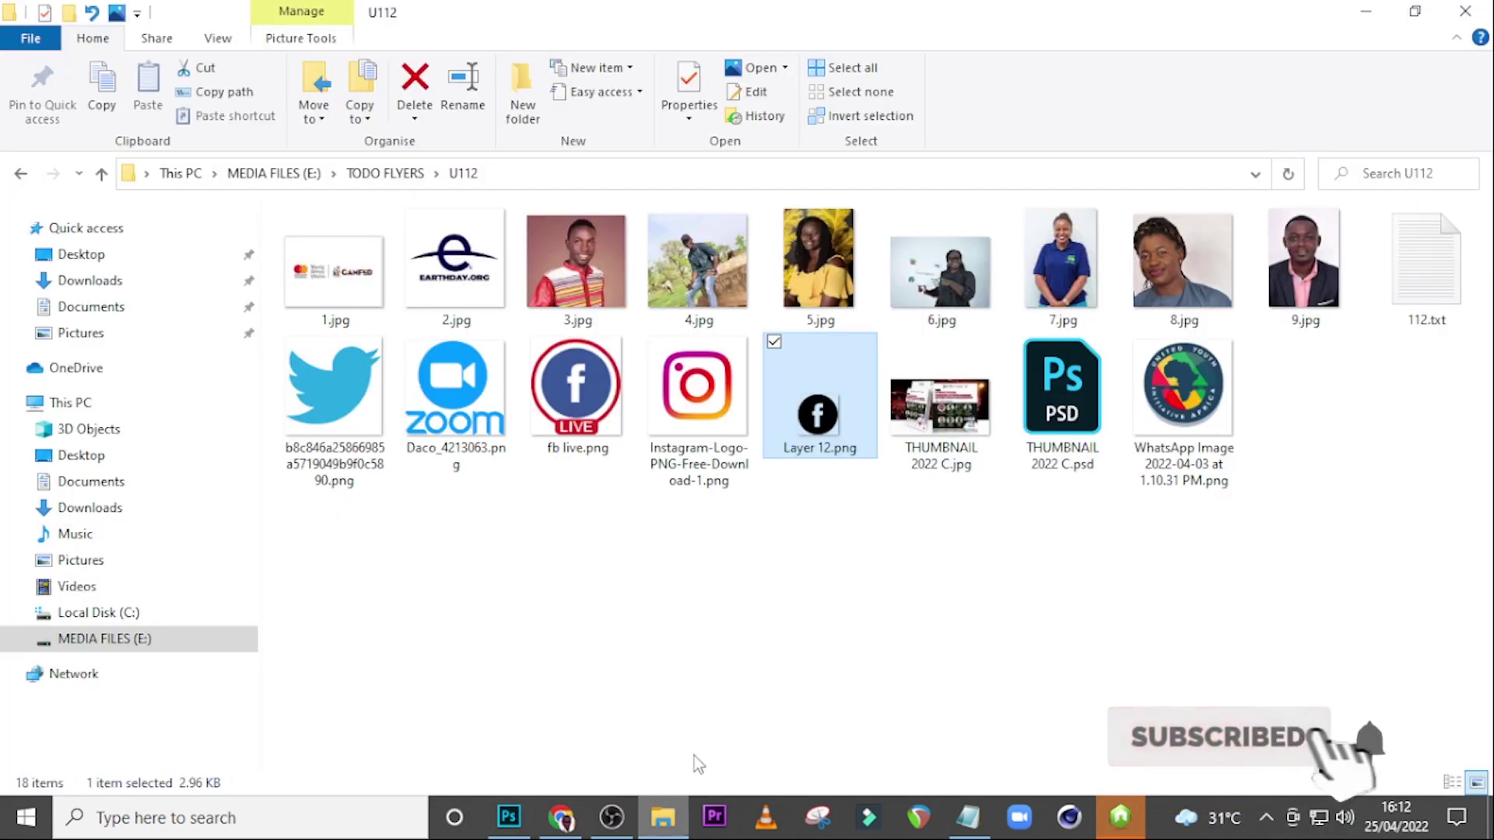
click(688, 433)
drag(688, 433, 610, 493)
drag(876, 533, 805, 315)
drag(964, 684, 407, 295)
drag(384, 180, 717, 541)
drag(814, 600, 873, 573)
key(Return)
key(ctrl+t)
key(Return)
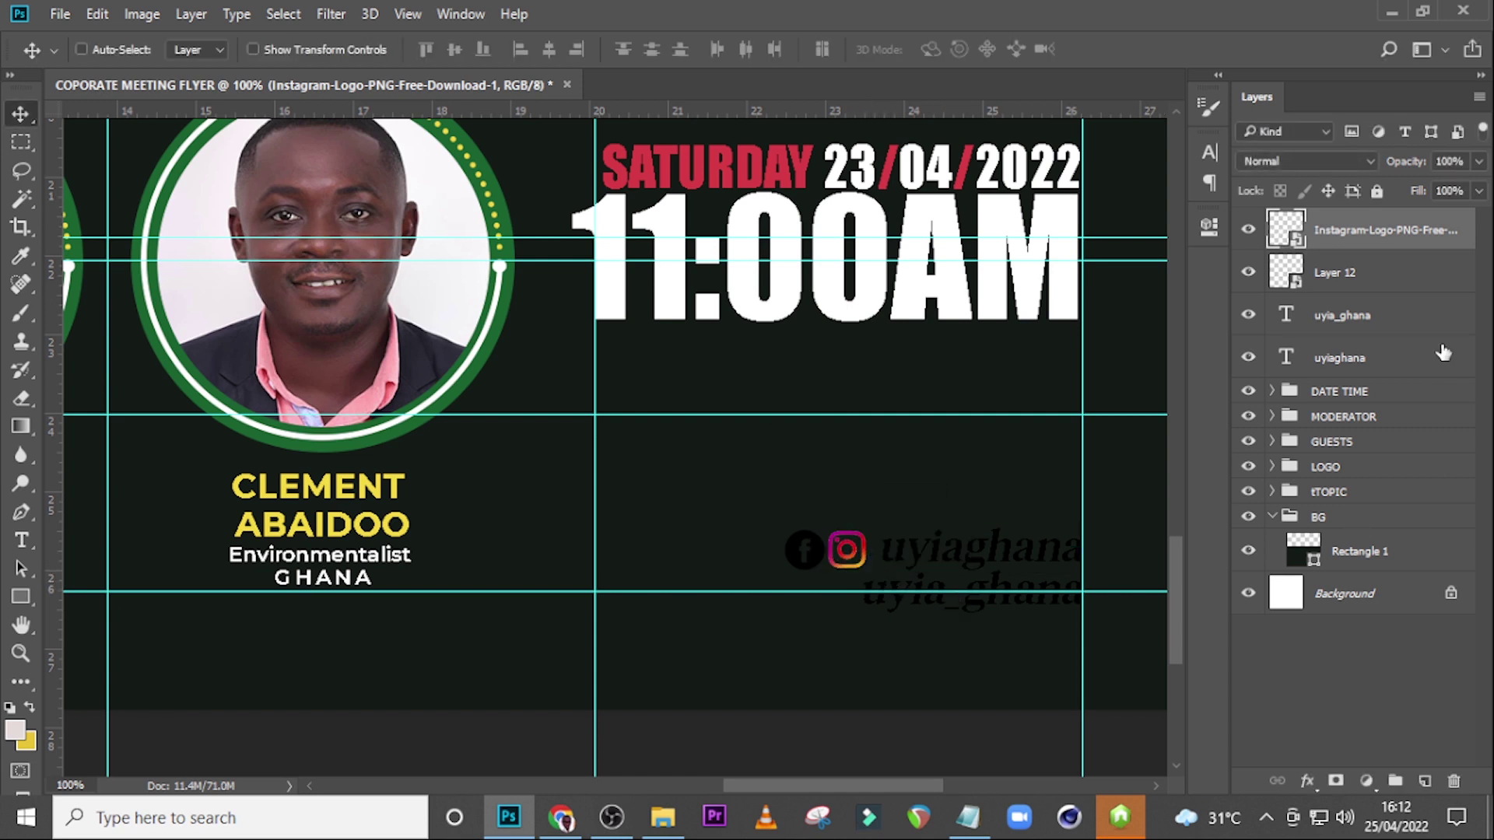
Step: Apply a black (000000) Color Overlay to the Instagram logo layer
double_click(1475, 226)
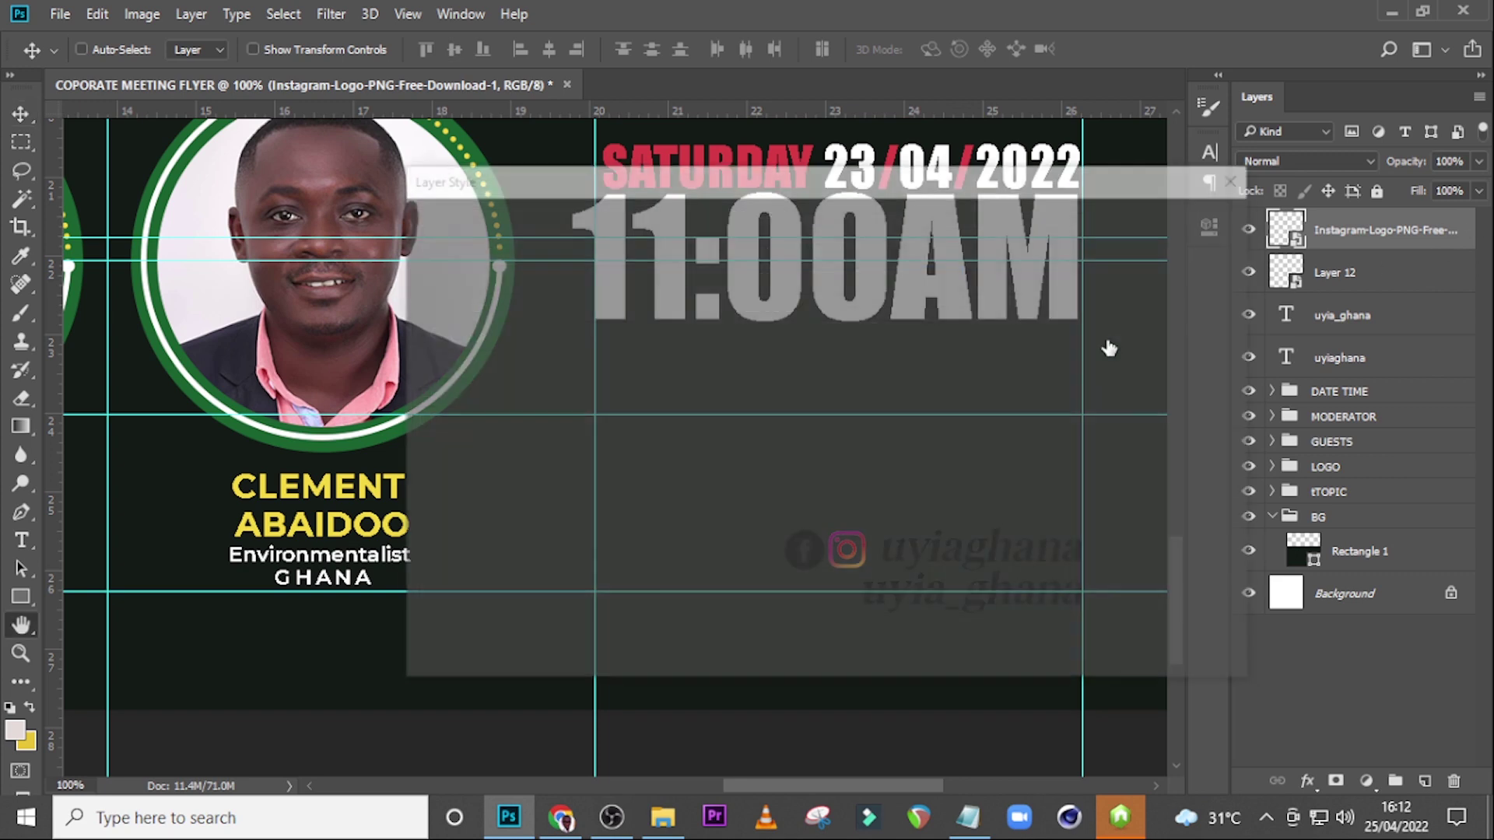
click(449, 477)
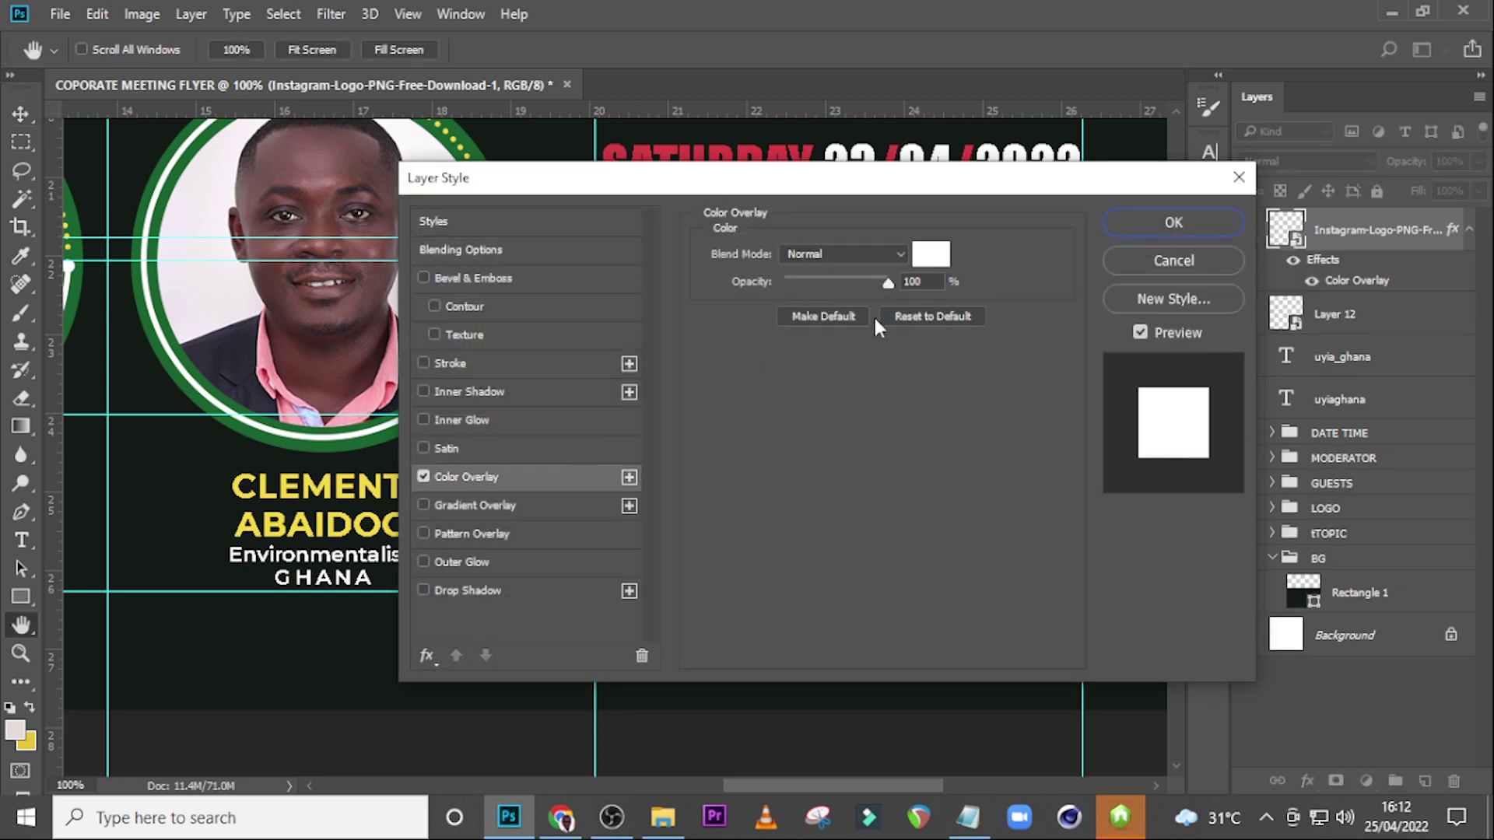
click(925, 263)
text(000000)
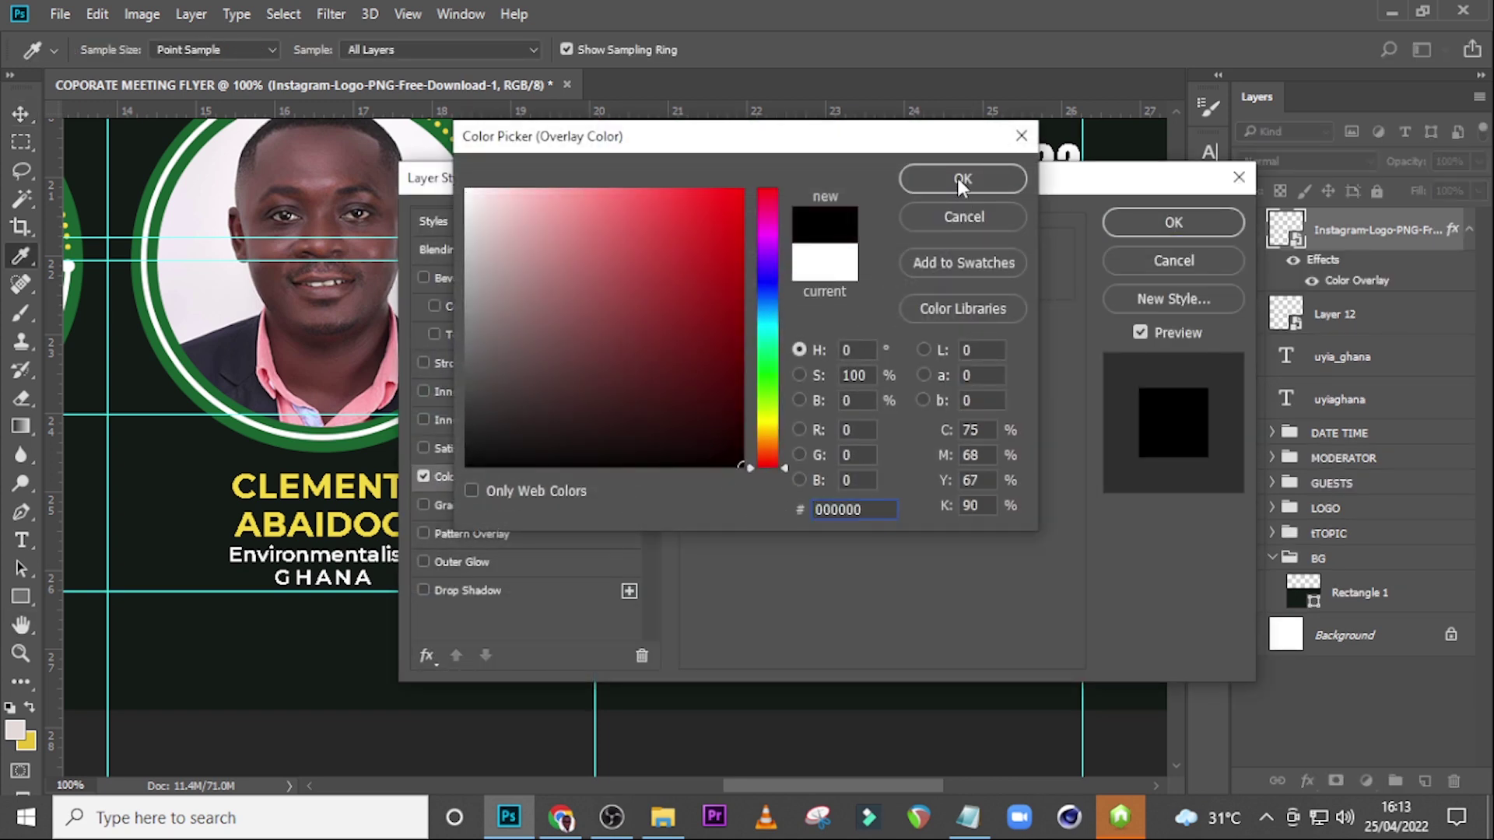
click(961, 178)
click(1130, 232)
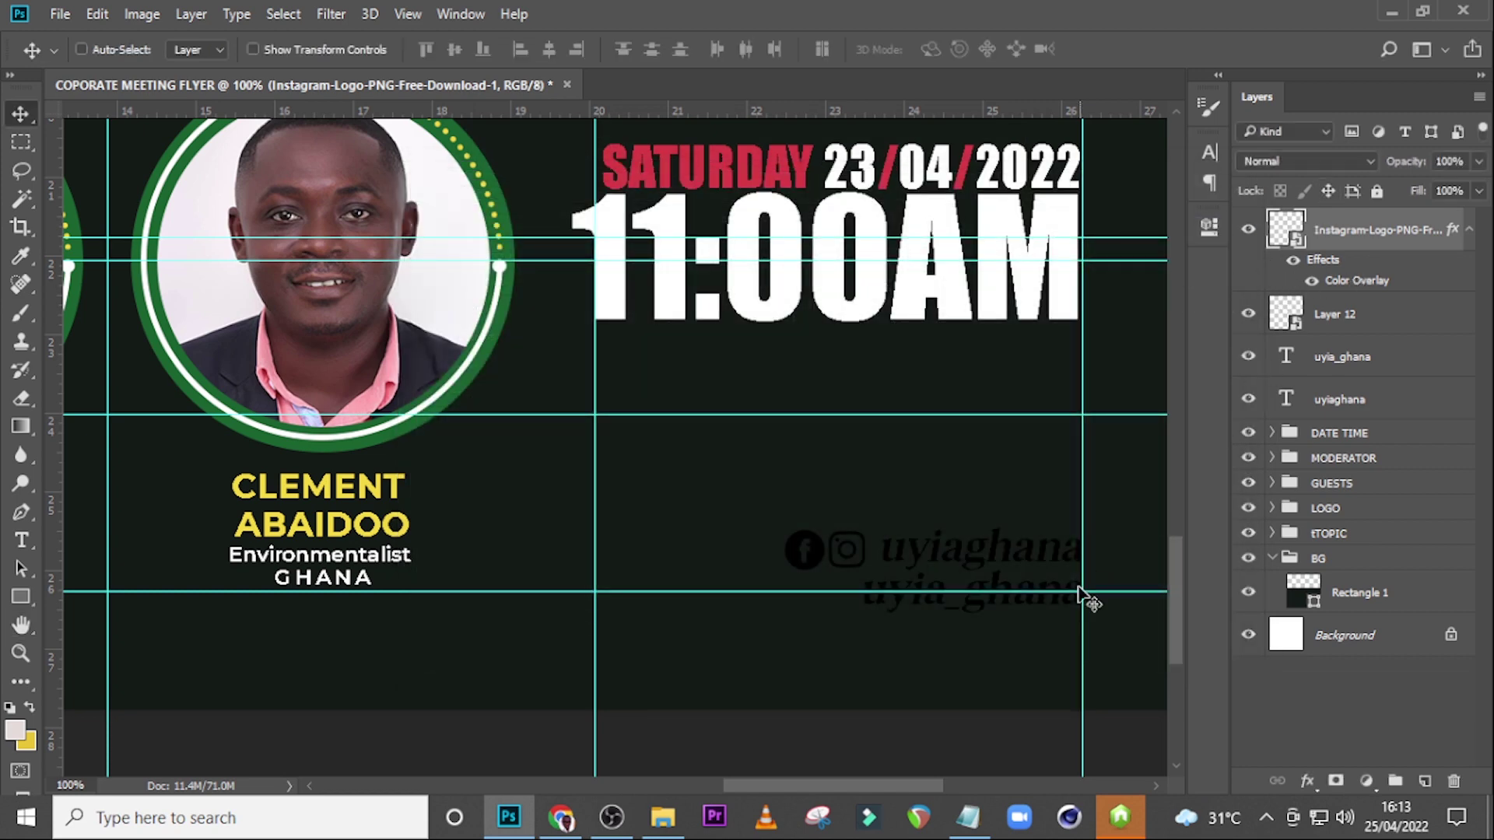
Step: Place the Twitter bird PNG from the U112 folder, scale it to about 3.8% and position it left of uyia_ghana
click(662, 817)
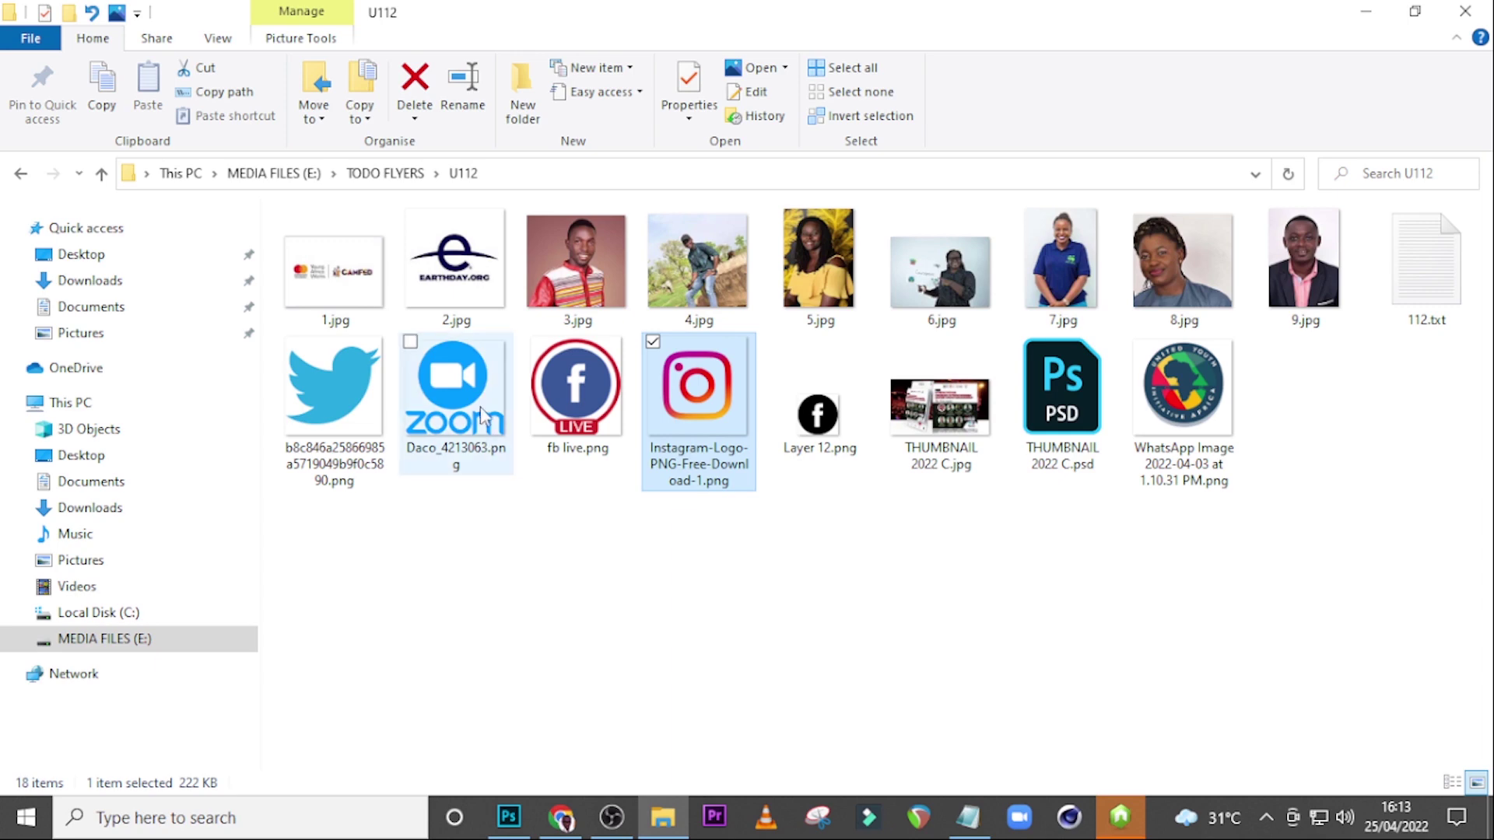
drag(344, 397, 661, 524)
drag(907, 624, 675, 591)
mouse_move(811, 606)
mouse_down()
mouse_move(437, 141)
mouse_move(424, 165)
mouse_move(704, 560)
mouse_move(766, 615)
mouse_move(812, 620)
mouse_up()
key(Return)
key(ctrl+t)
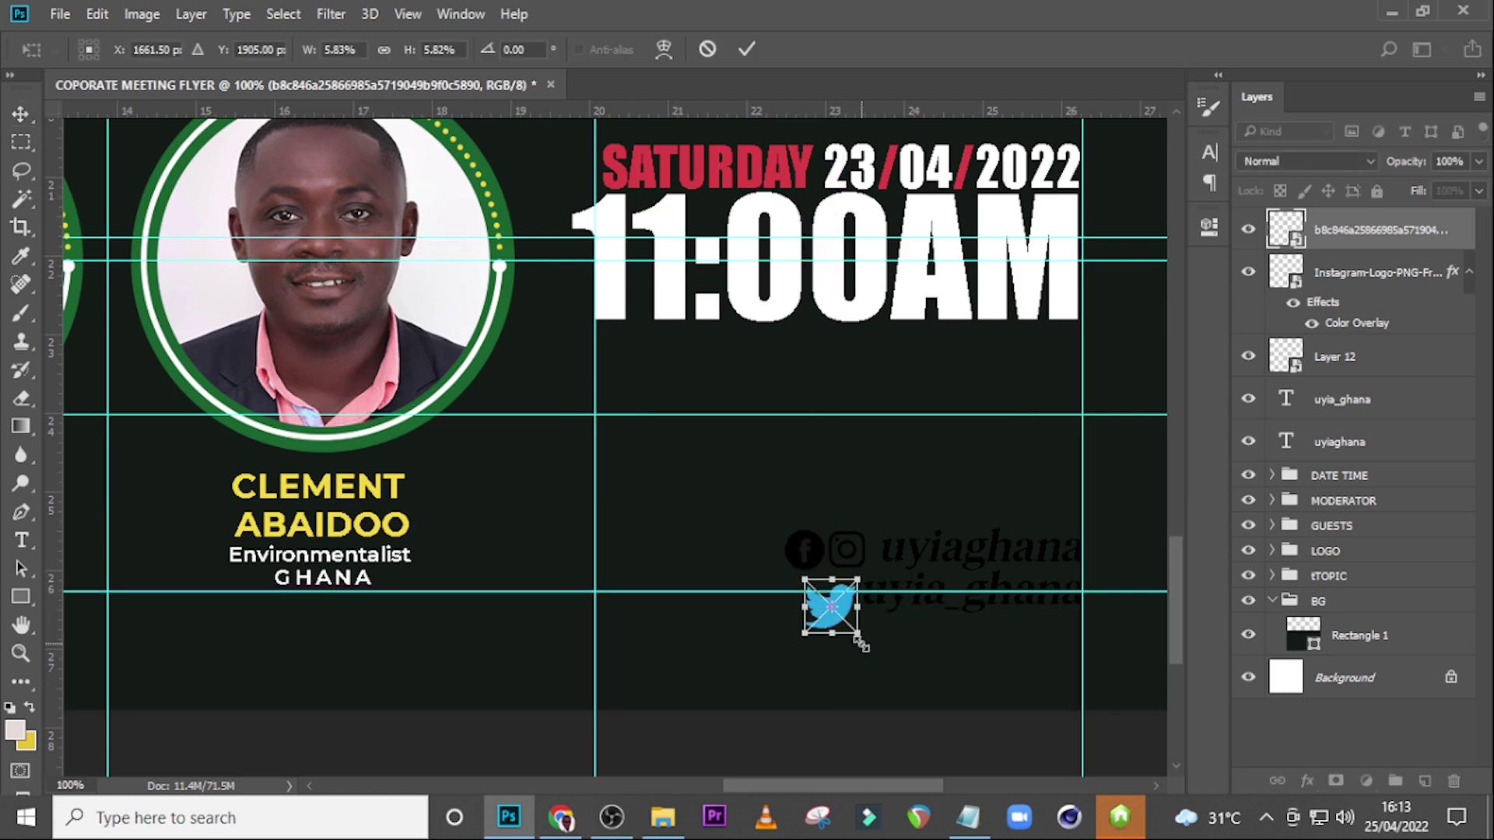
drag(860, 639, 838, 615)
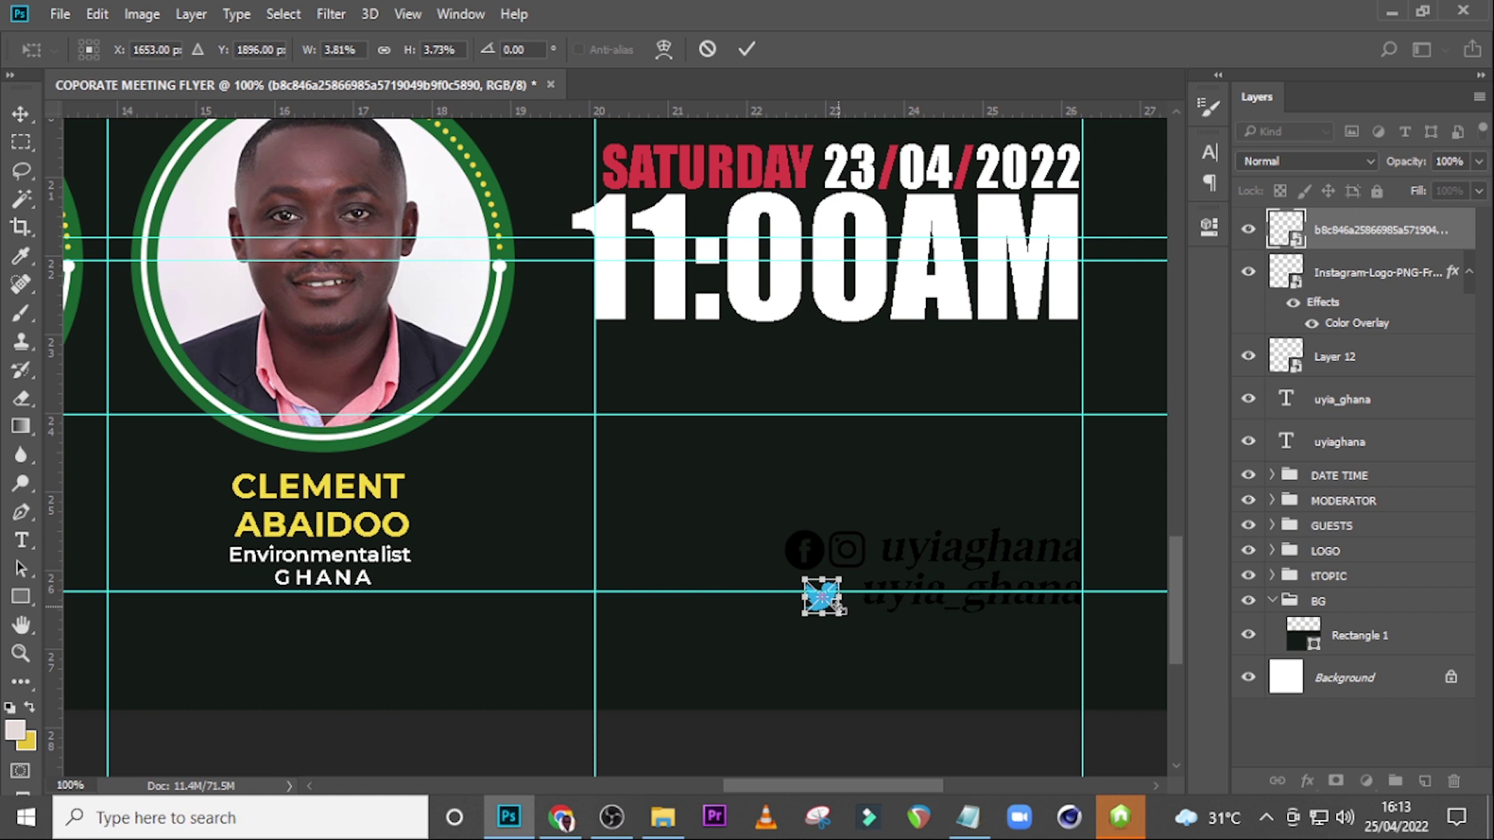
key(Return)
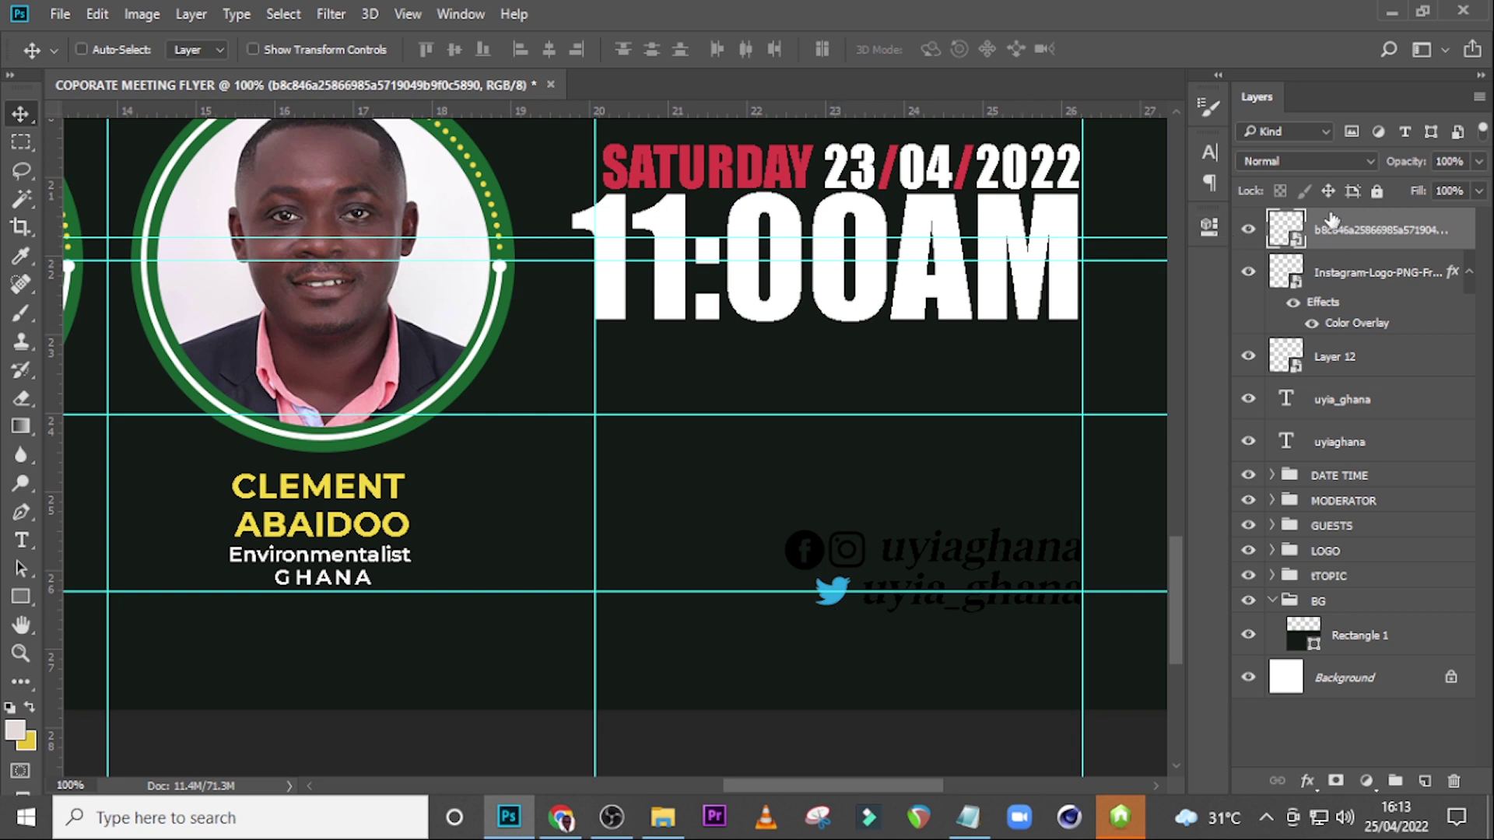
Step: Apply a black Color Overlay to the Twitter bird layer
right_click(1454, 217)
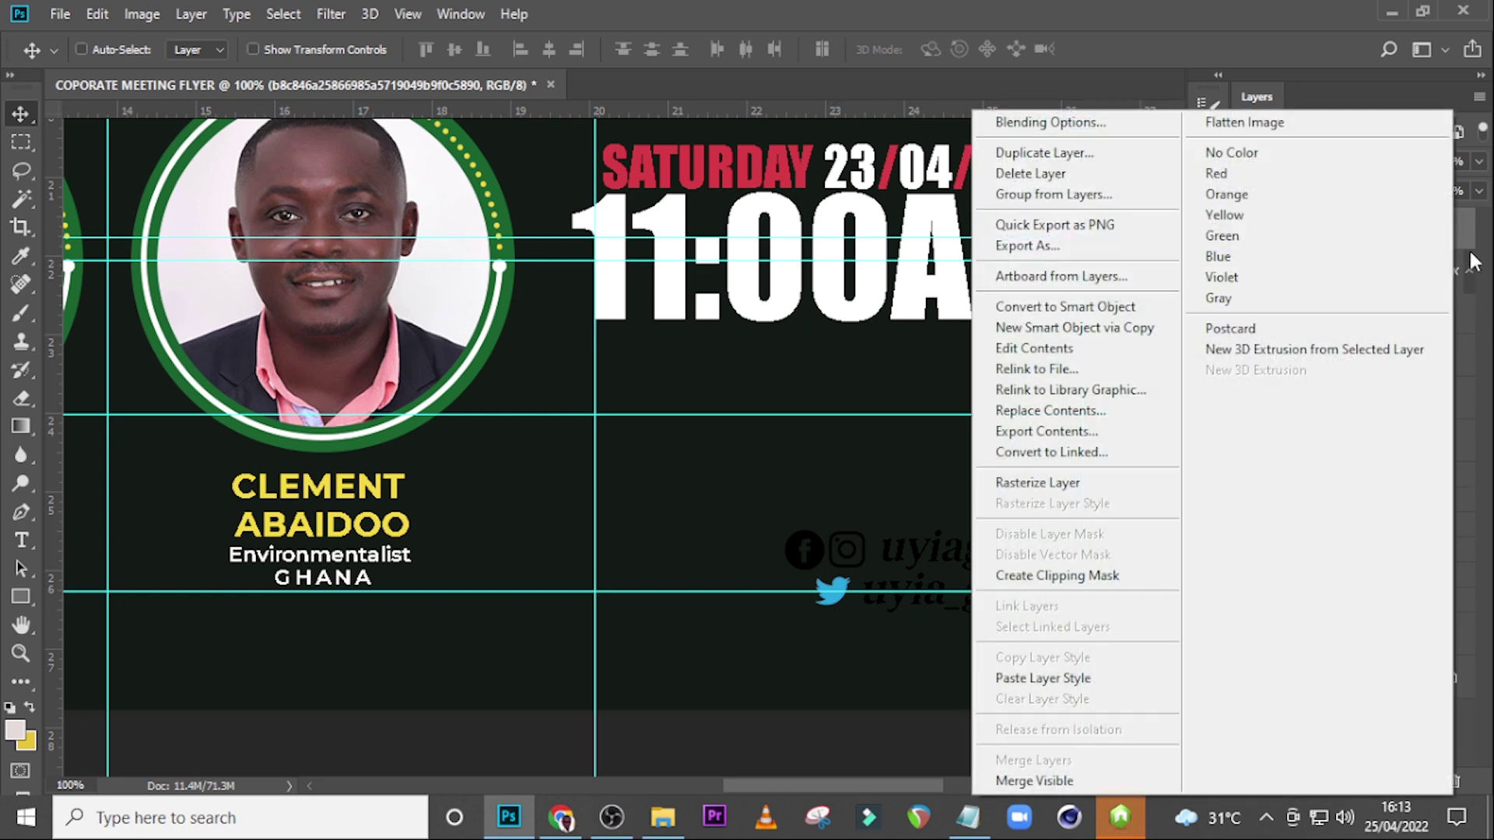
click(1461, 222)
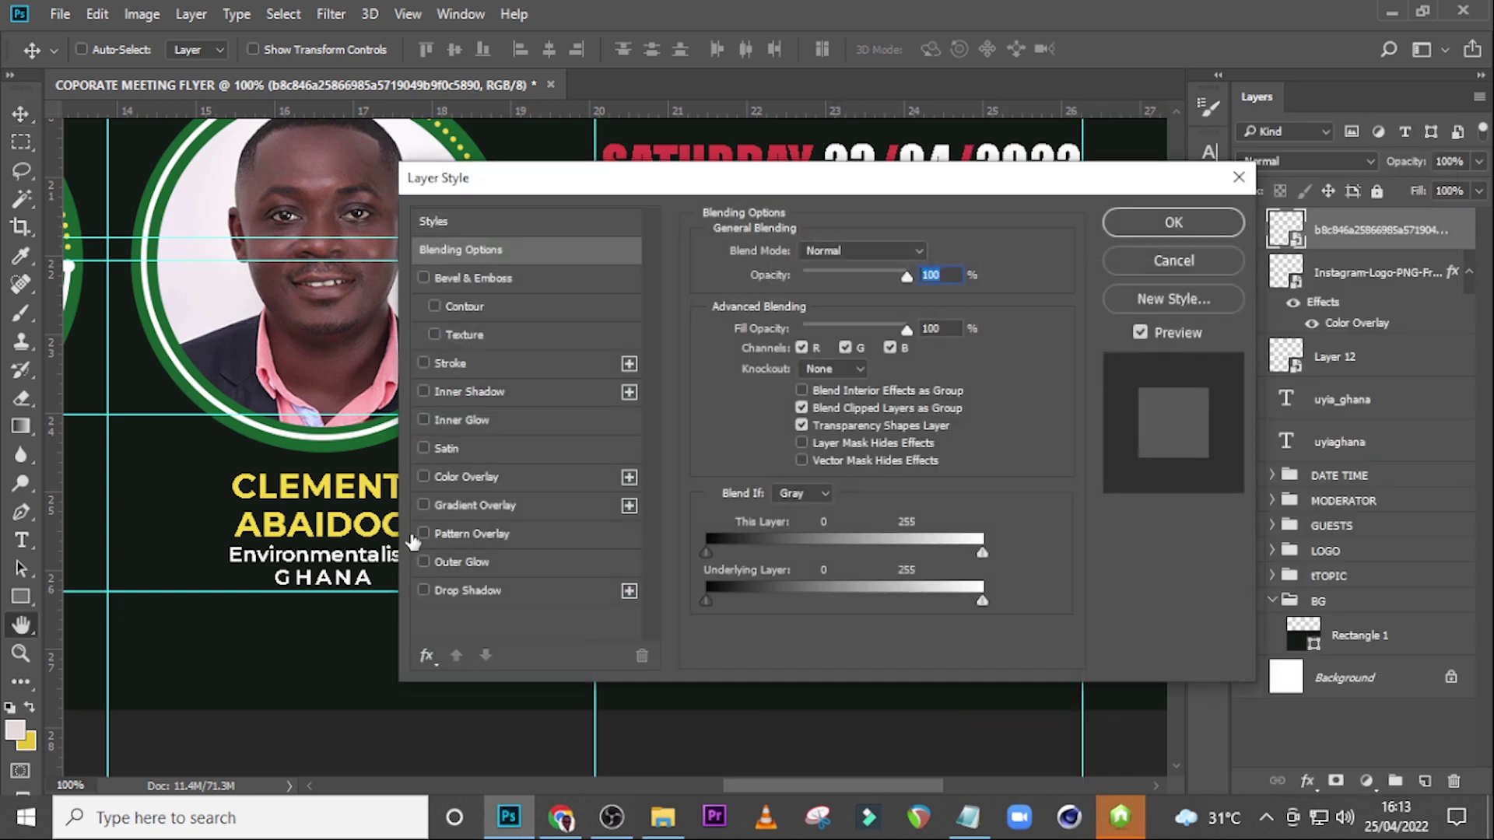
click(443, 481)
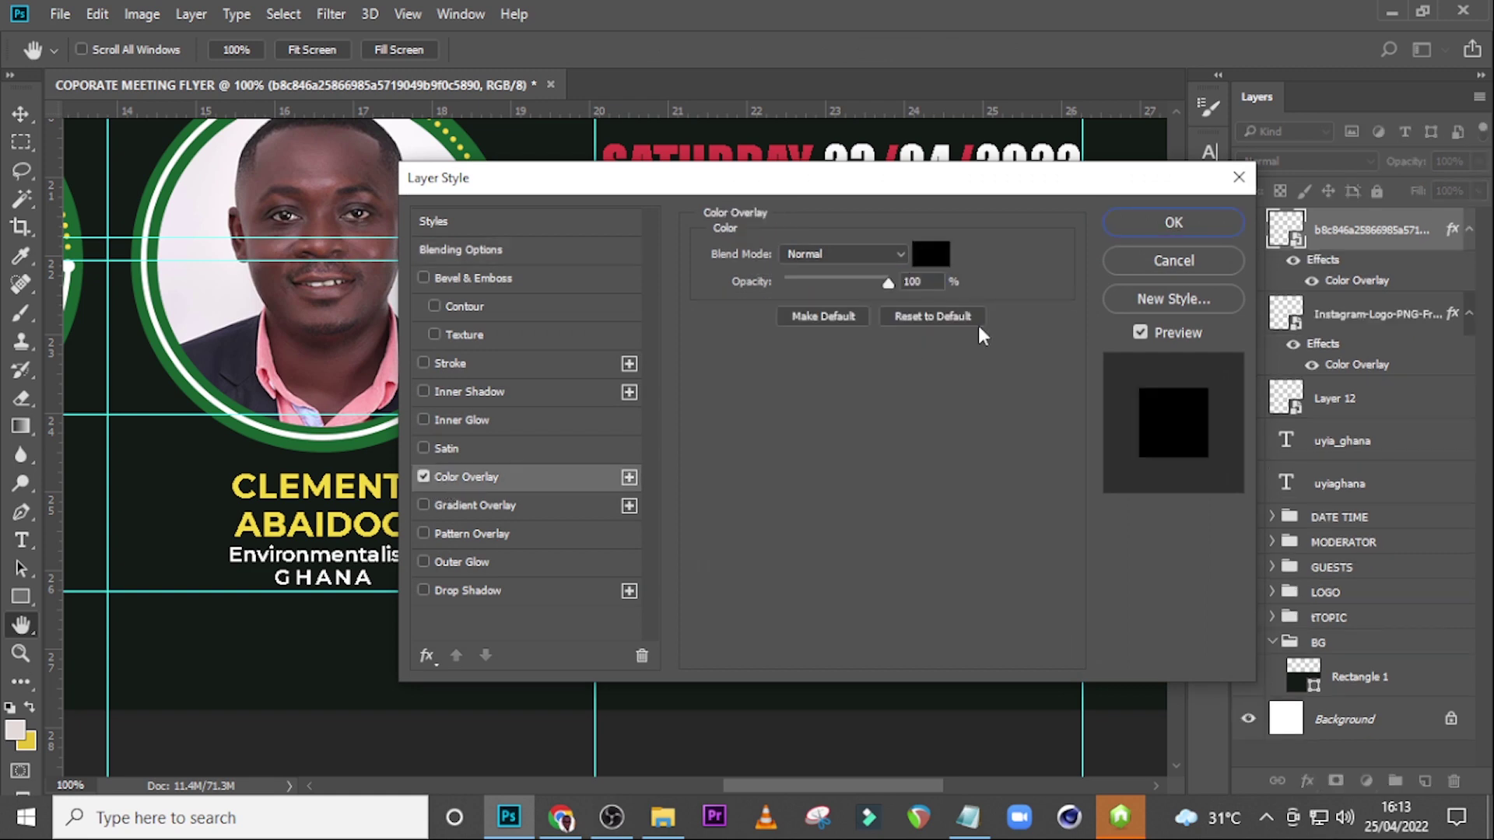
click(1126, 233)
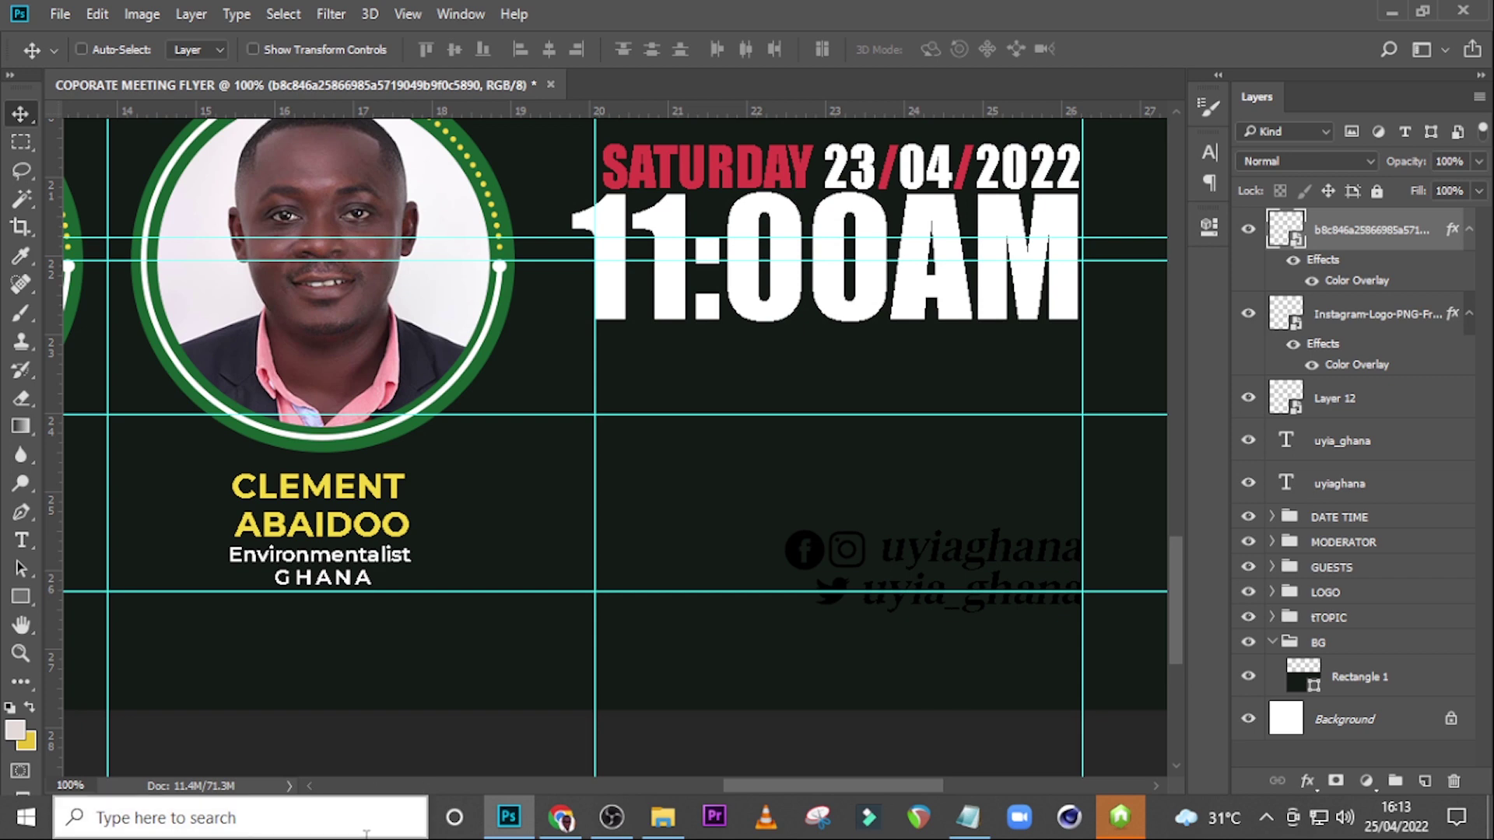
Step: Place fb live.png from the U112 folder above the uyiaghana text at the right margin and scale it down slightly
click(662, 817)
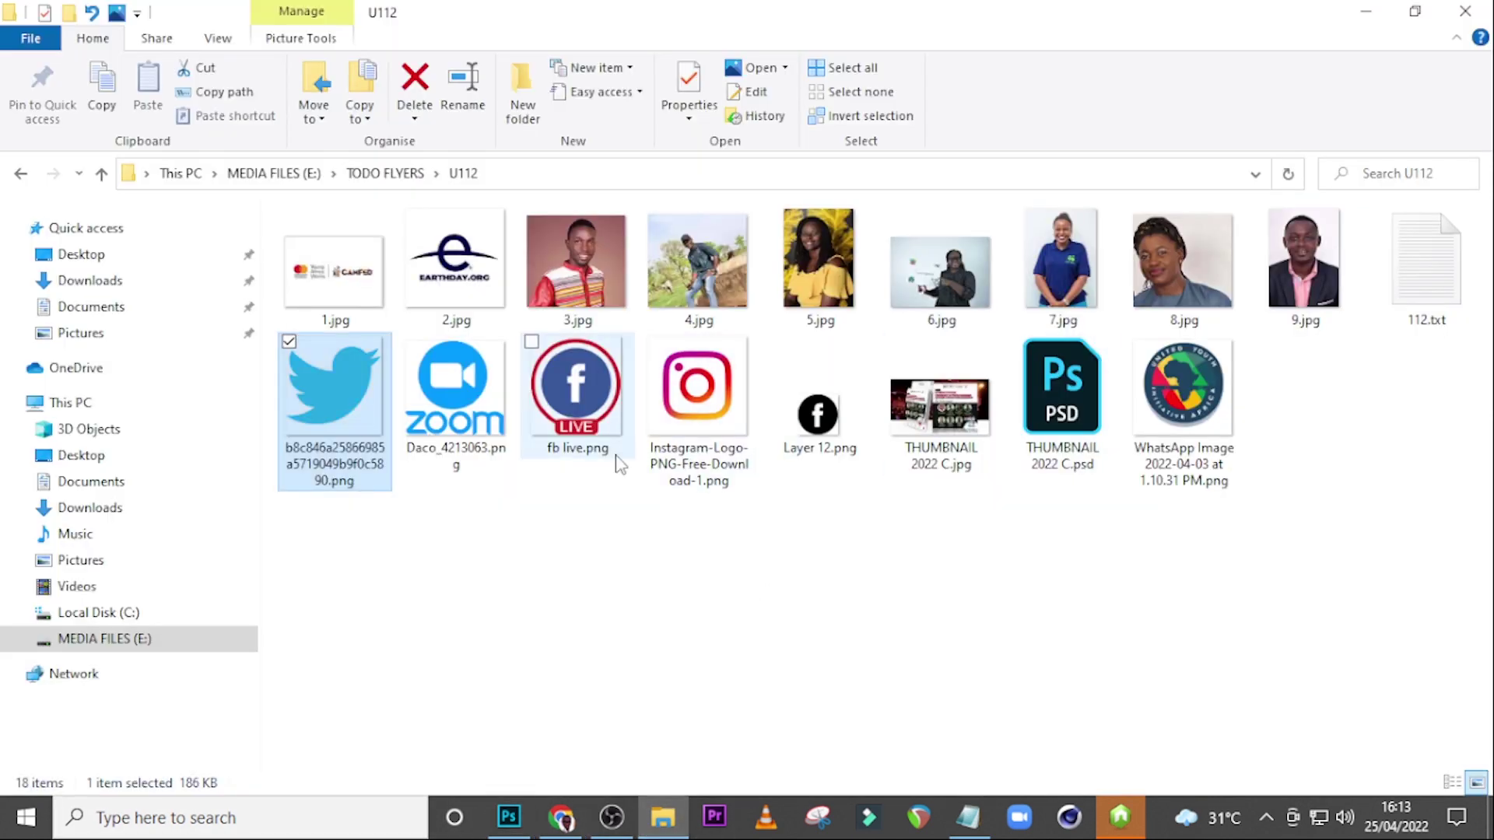
click(567, 397)
drag(554, 419, 1052, 465)
drag(1032, 463, 1034, 463)
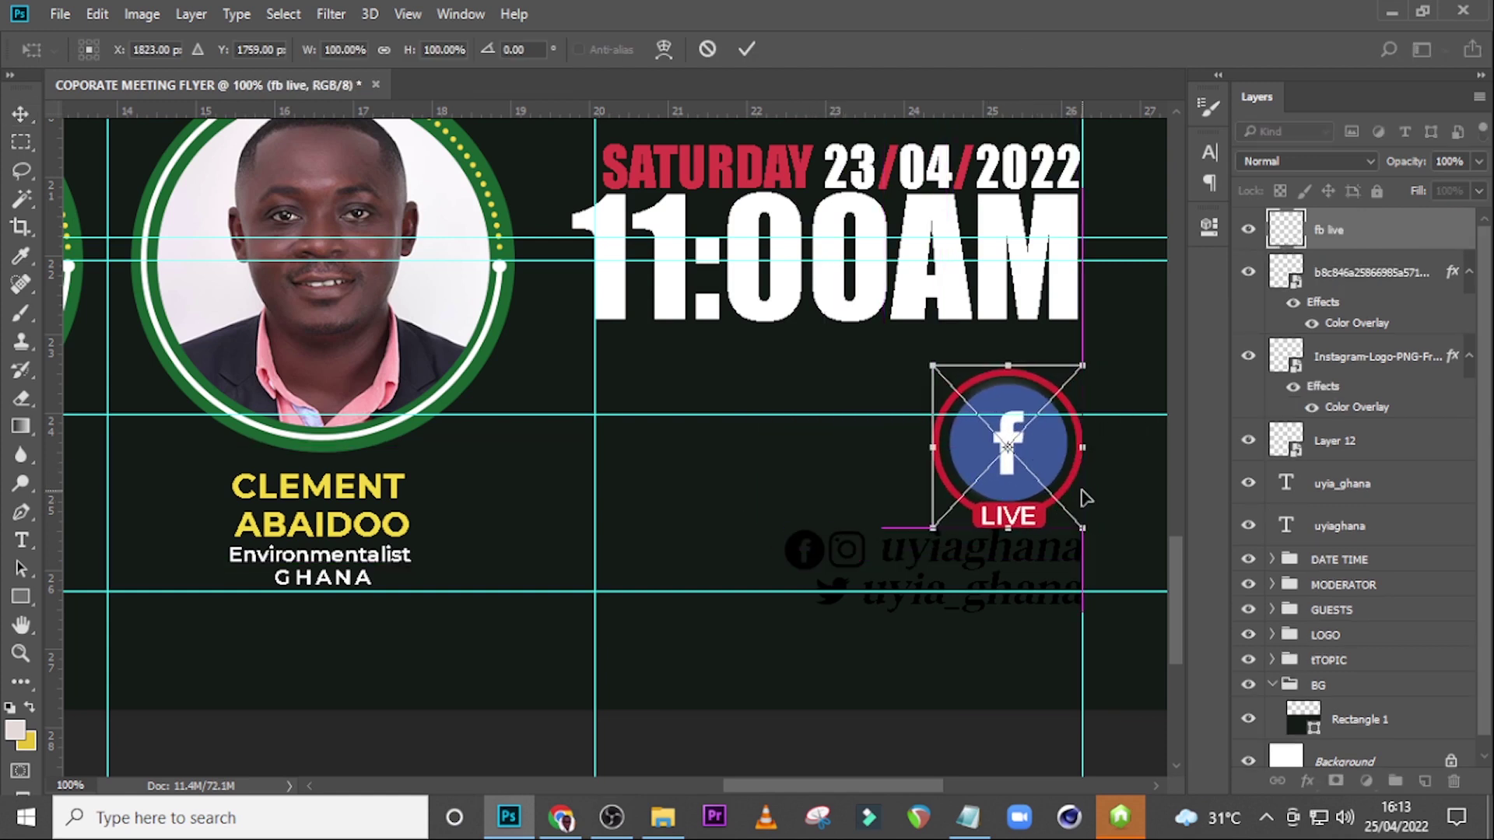
drag(1083, 528, 1077, 521)
key(Return)
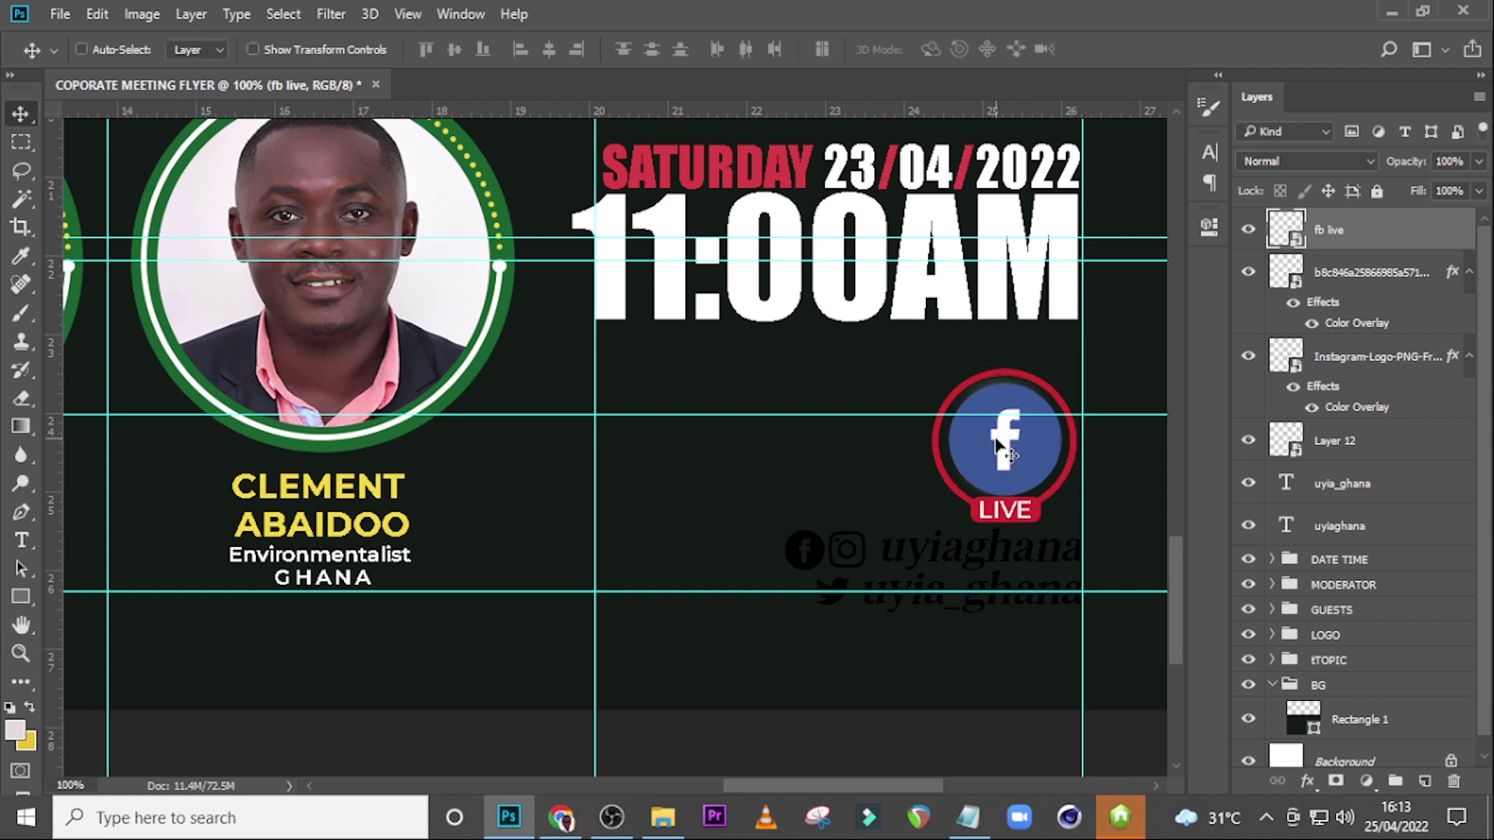
Step: Nudge the Facebook Live badge right to the margin guide and slightly up, clear of the uyiaghana text
key(Down)
key(Right)
key(Right)
key(Right)
key(Up)
key(Up)
key(Up)
key(Up)
key(Up)
key(Up)
key(Up)
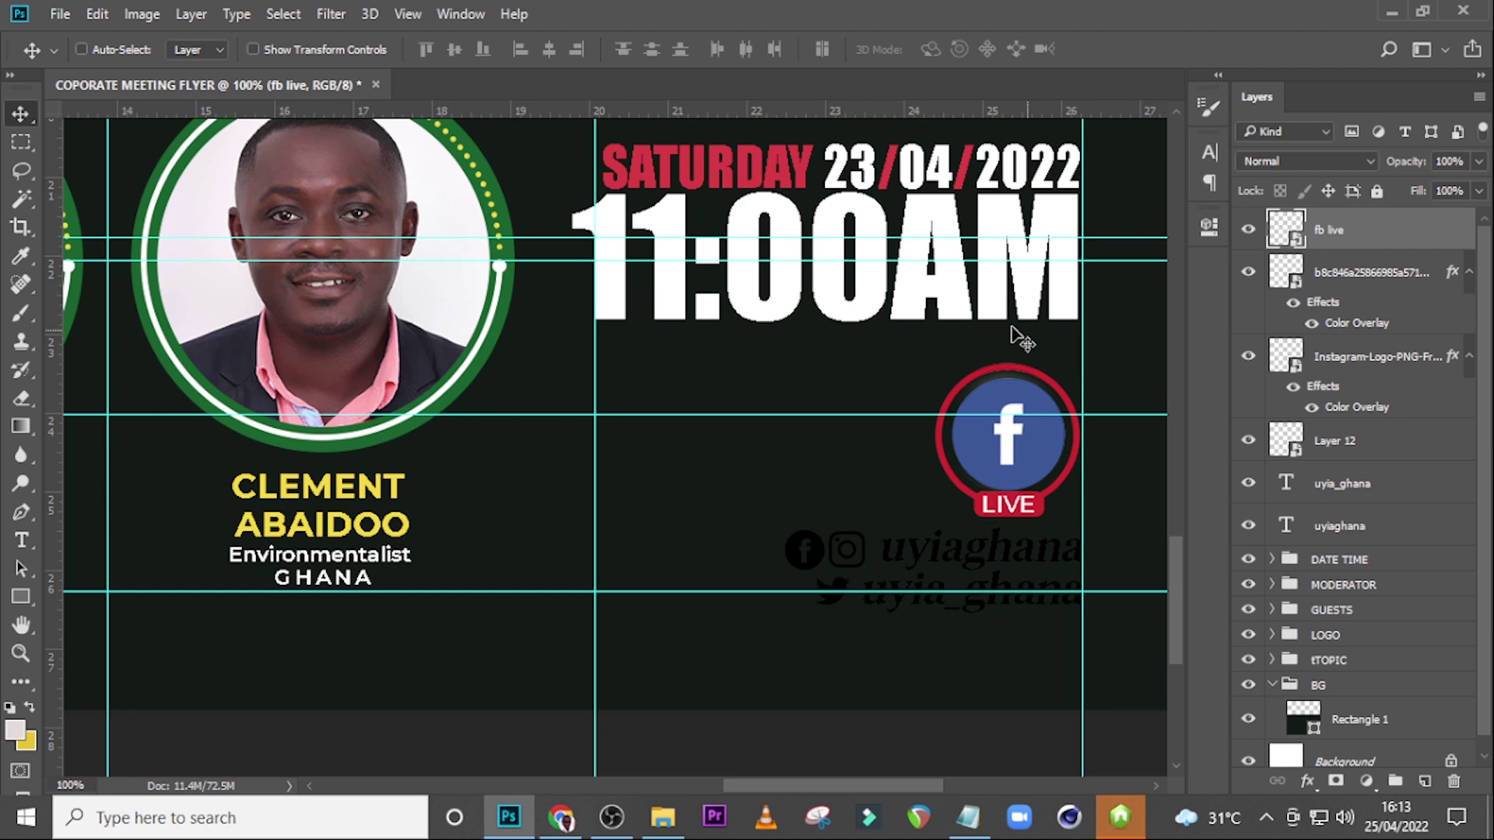
Step: Place the Zoom logo Daco_4213063.png, scale it to about 14.6% and position it left of the Facebook Live badge
click(662, 816)
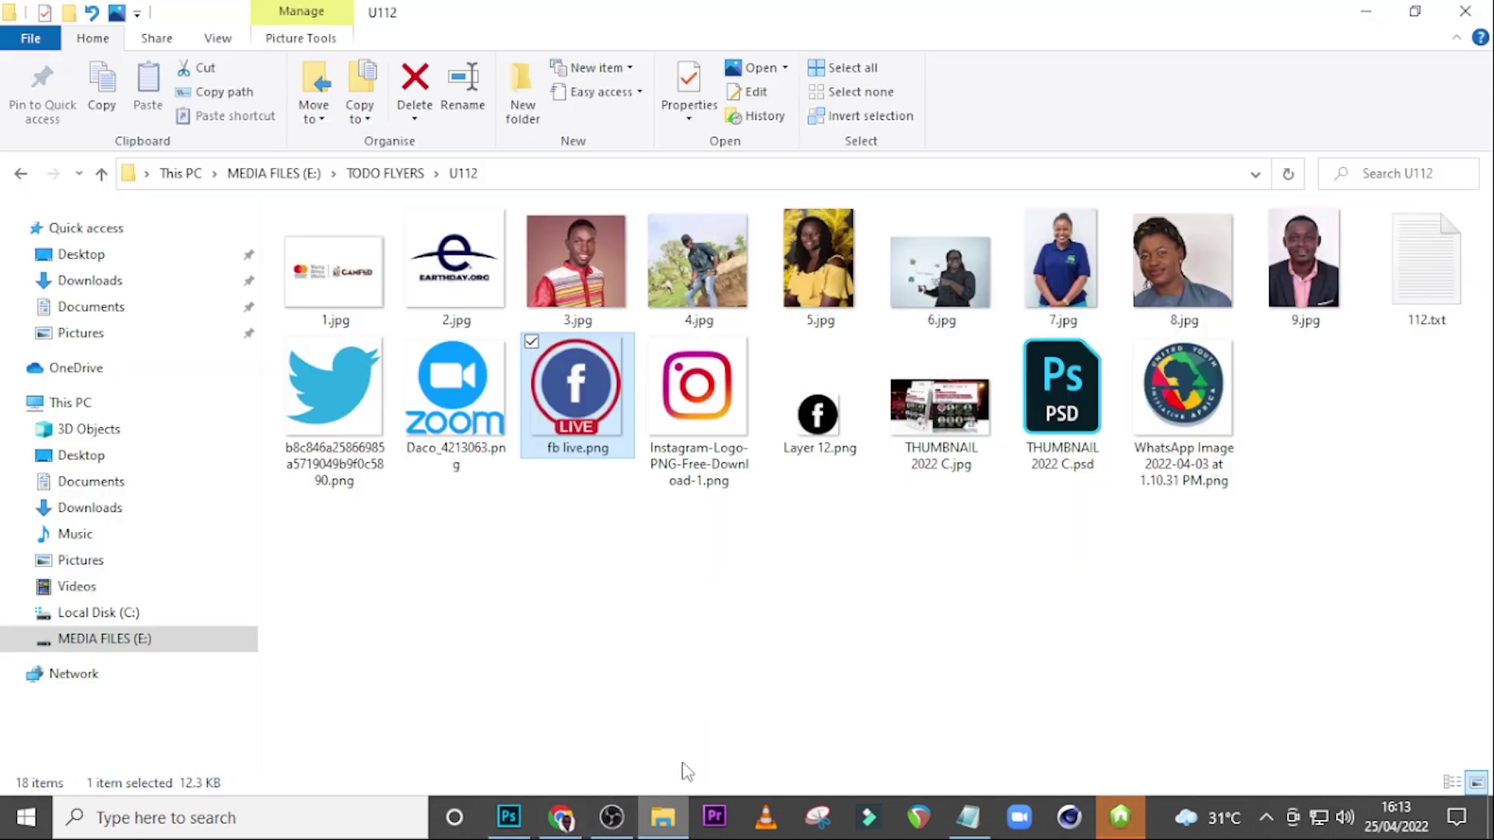
click(482, 412)
drag(482, 412, 590, 548)
drag(718, 554, 595, 342)
drag(854, 675, 516, 350)
drag(410, 218, 753, 490)
drag(859, 623, 525, 298)
key(Return)
drag(445, 233, 842, 442)
Step: Enlarge the Zoom logo up and to the left to match the height of the Facebook Live badge
key(super+t)
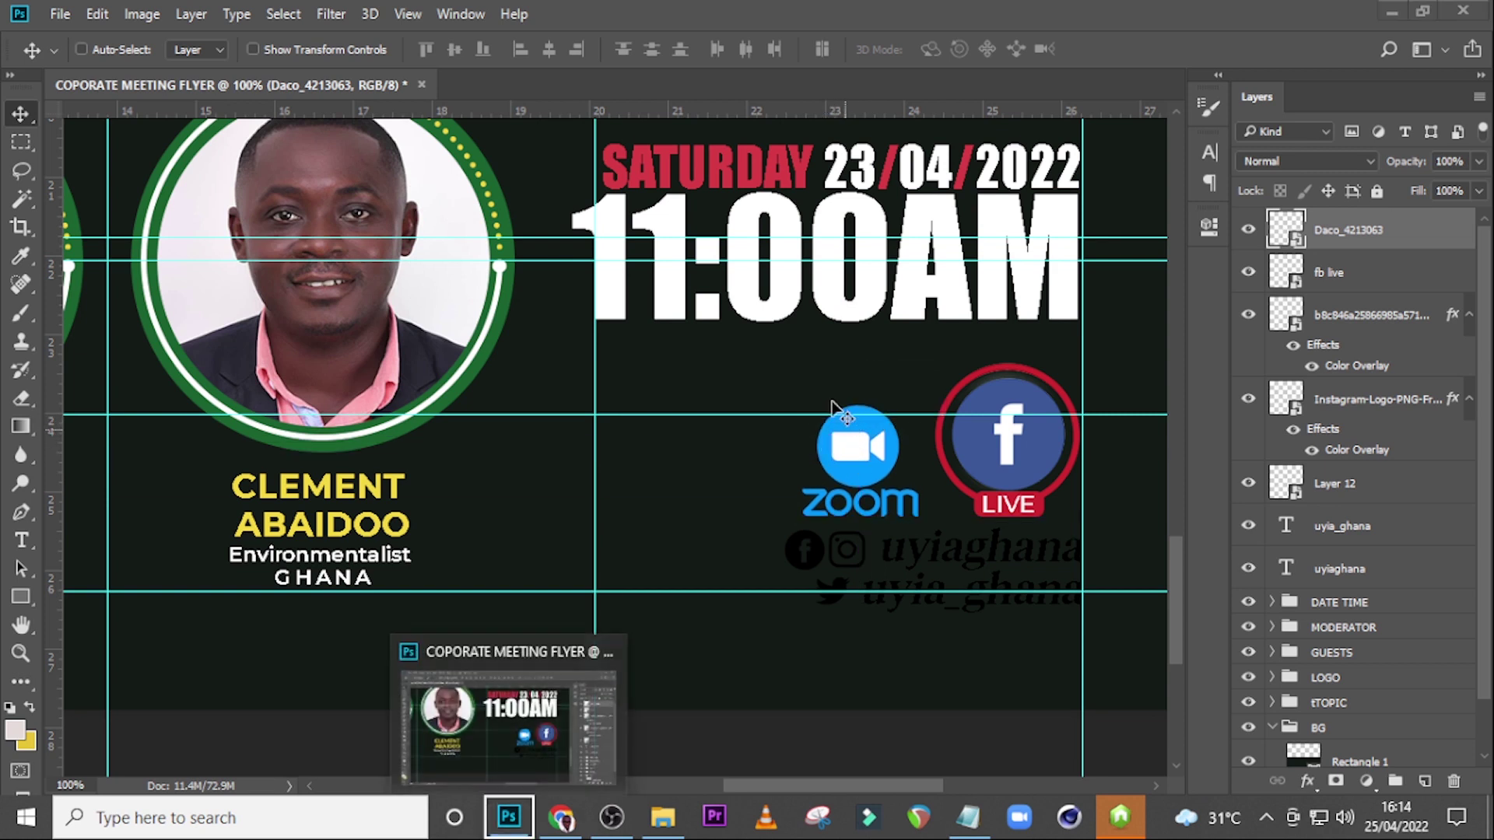
click(956, 23)
key(ctrl+t)
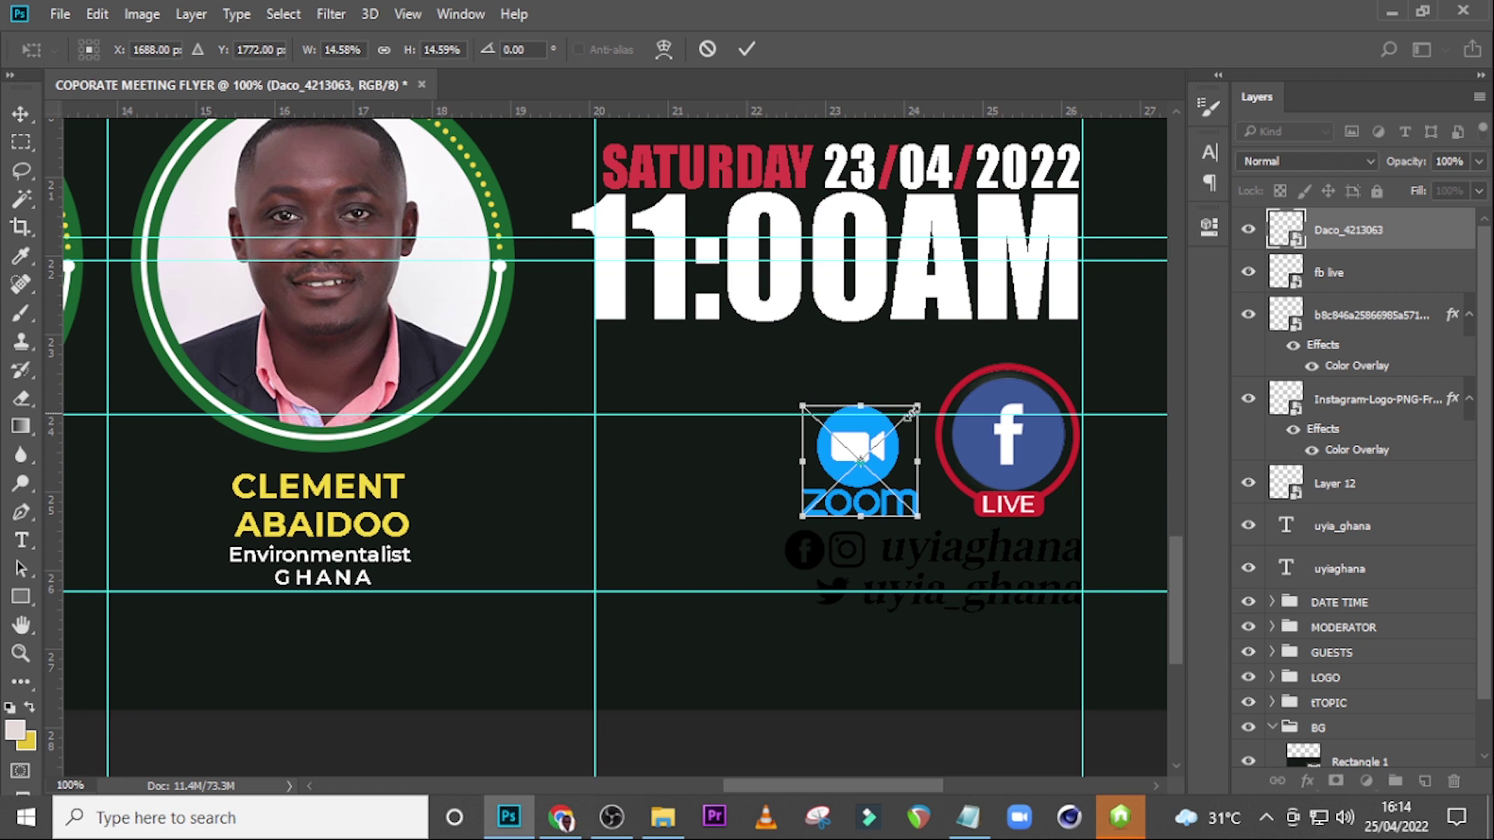
drag(917, 404, 933, 391)
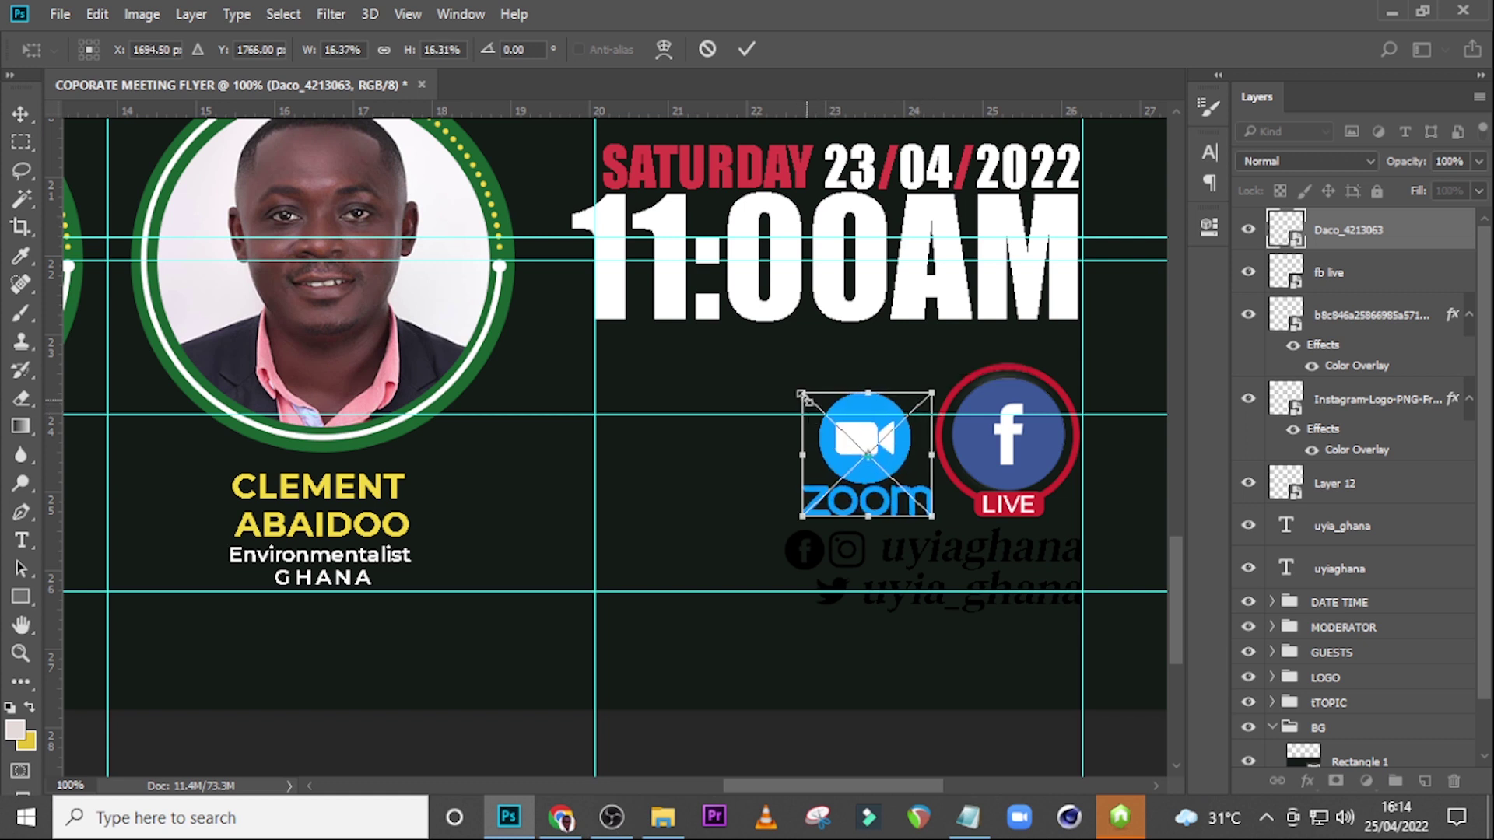
drag(796, 385, 772, 365)
key(Return)
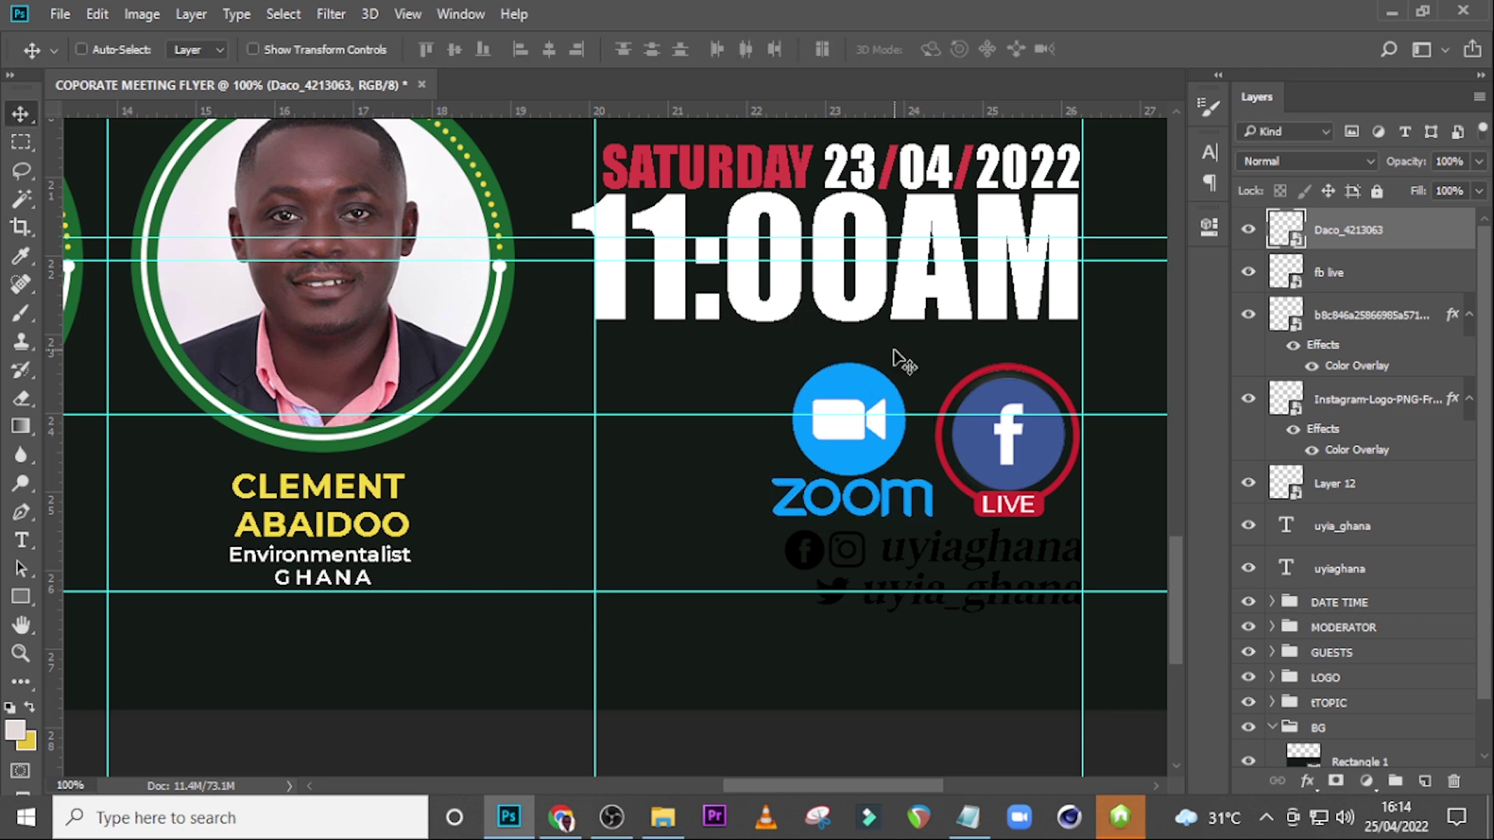